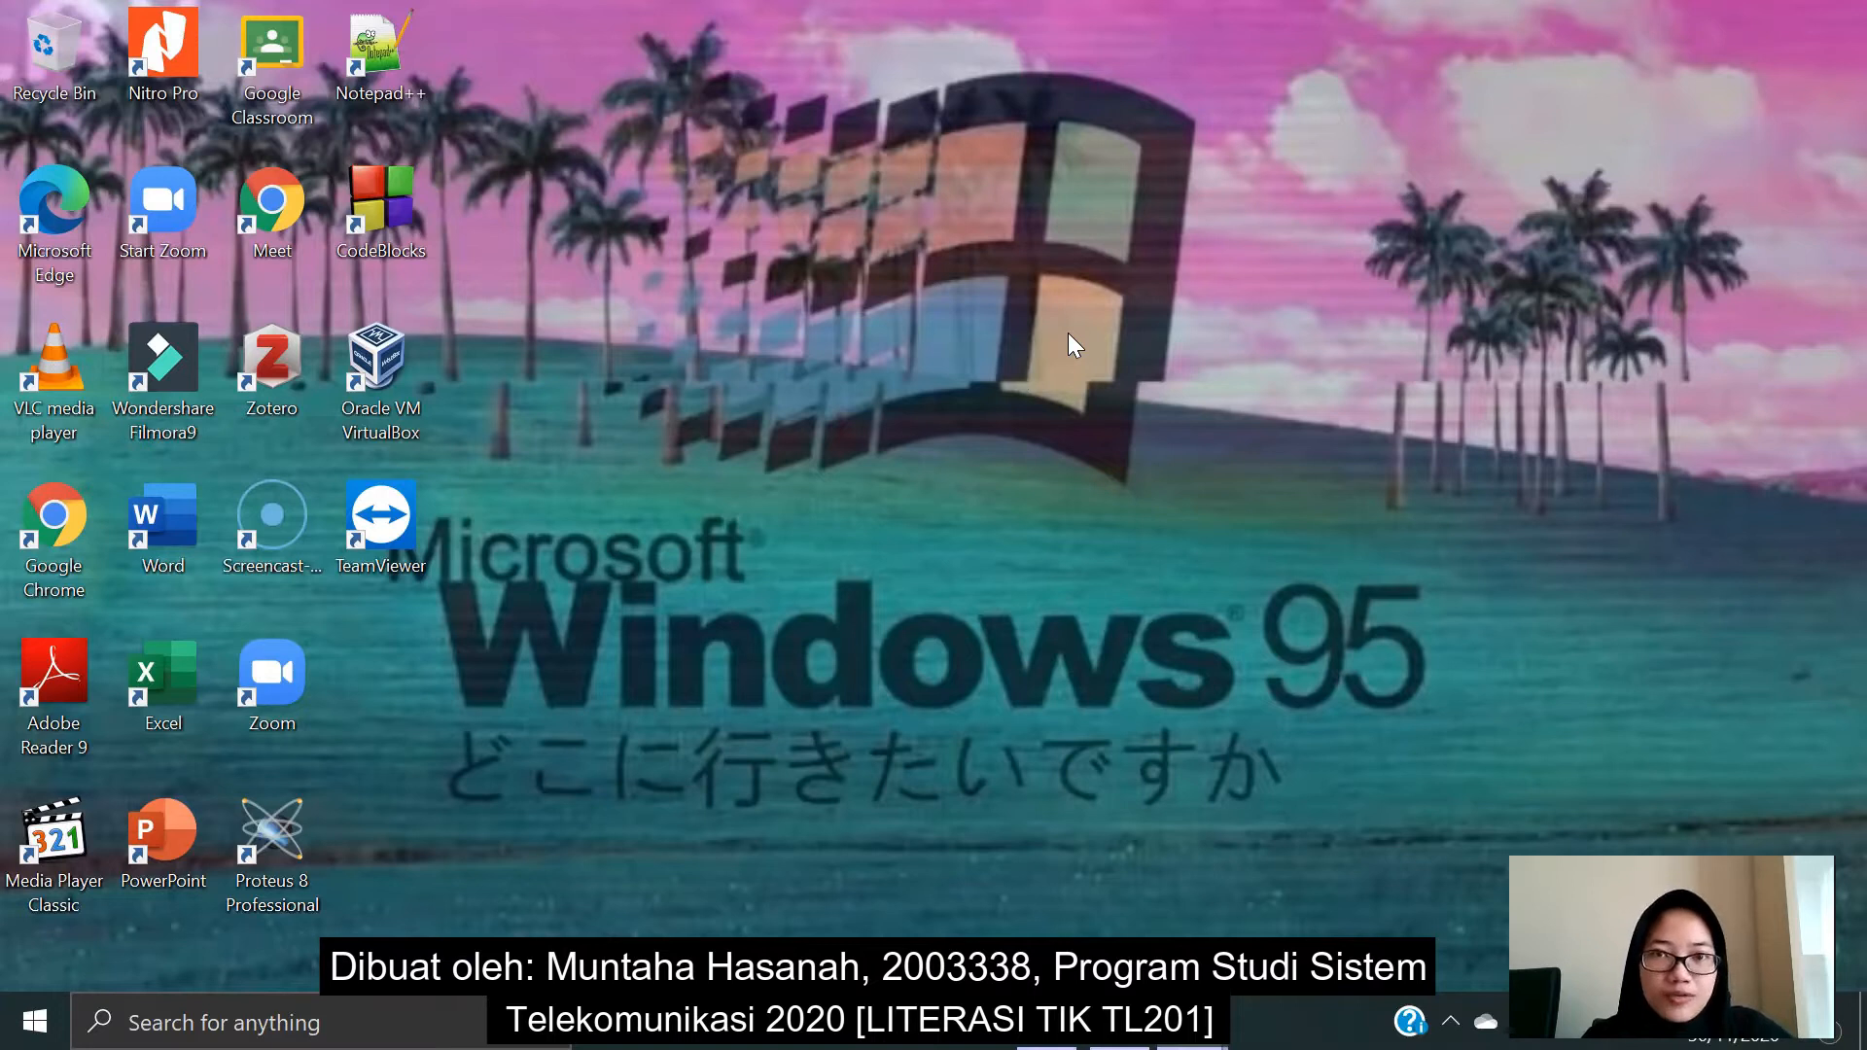
- Launch Word with a blank document and minimize the Data Mahasiswa 1A Excel workbook
double_click(173, 517)
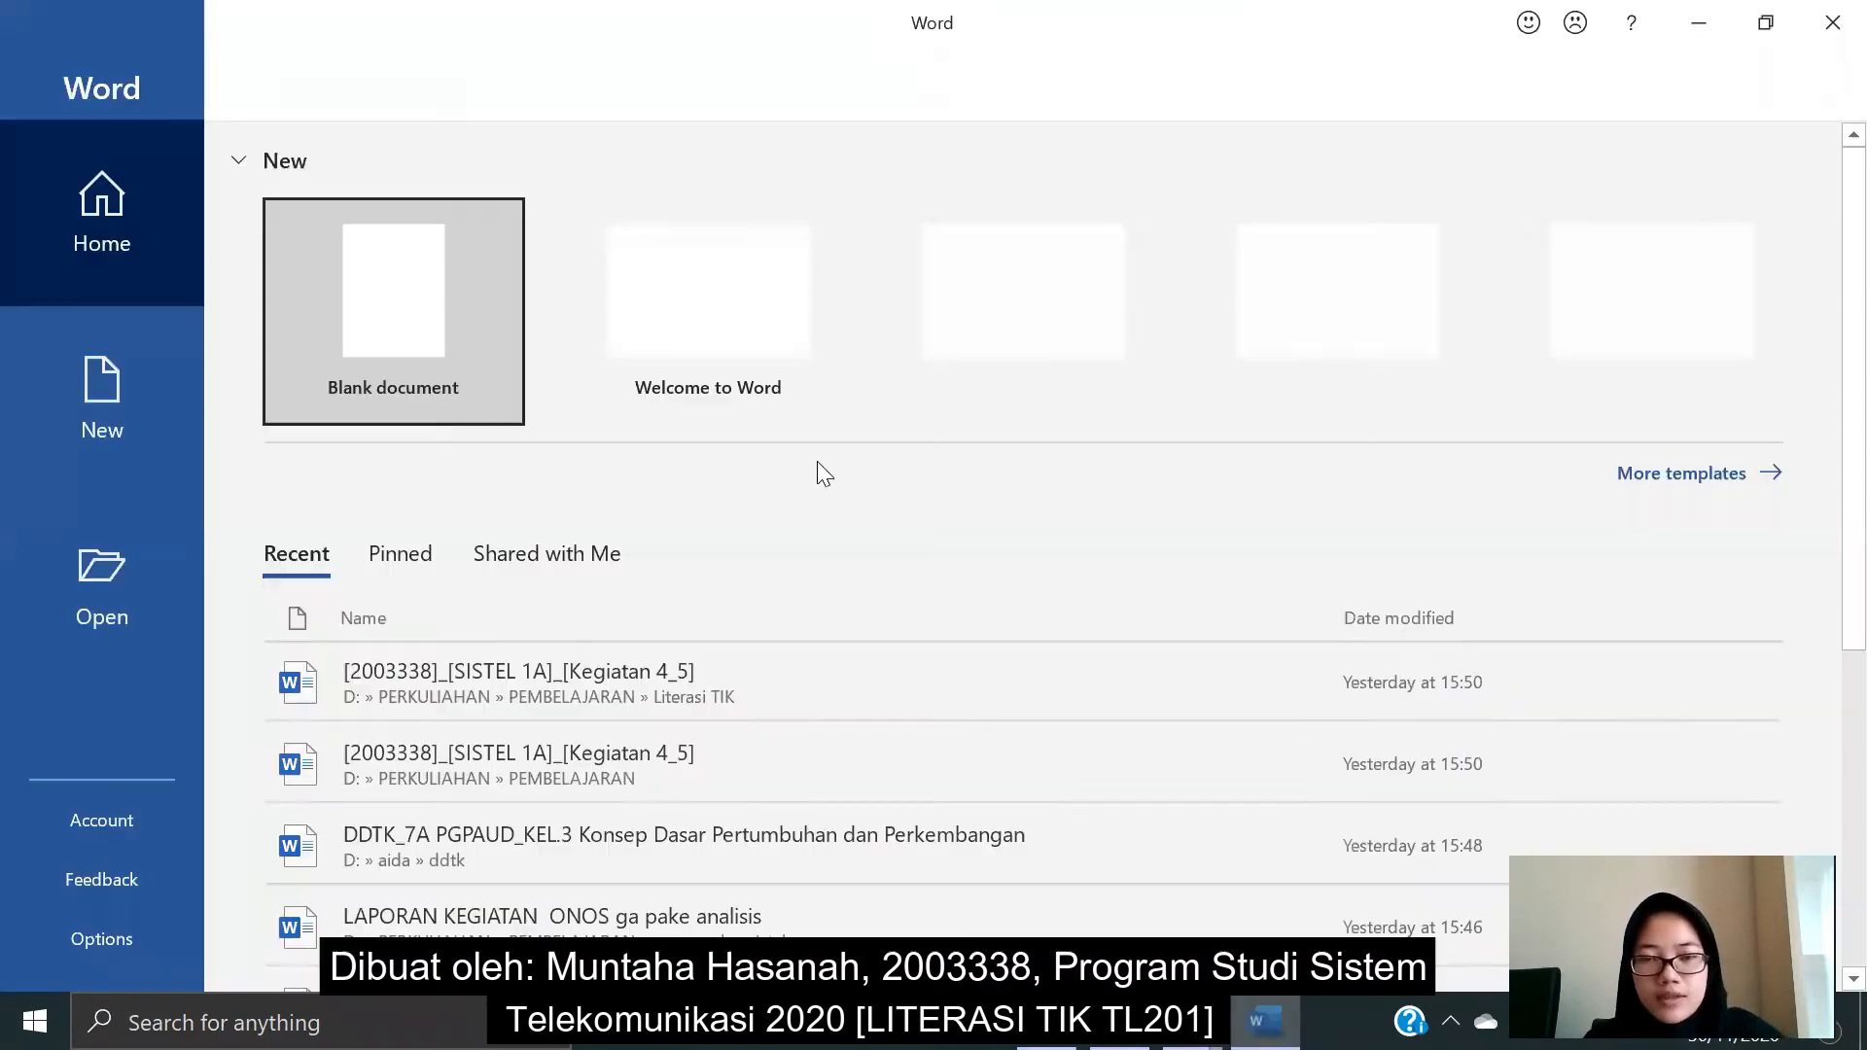
left_click(324, 335)
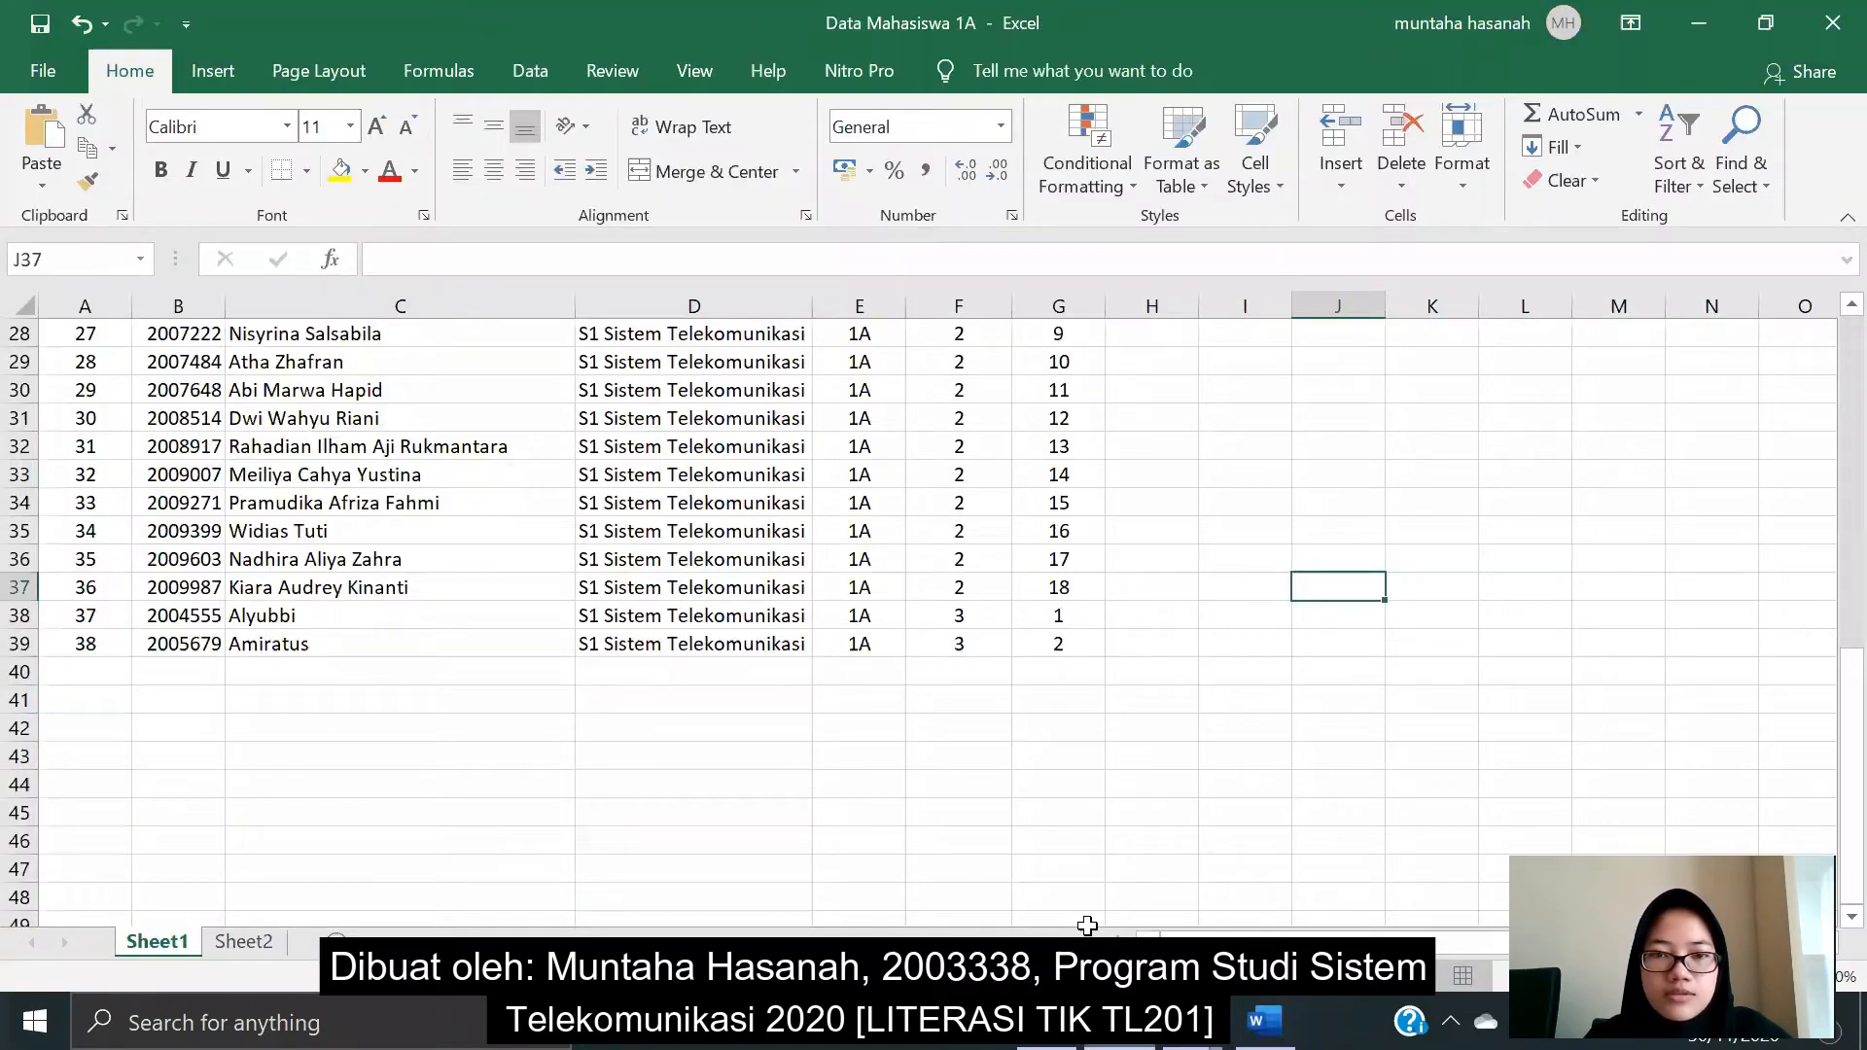
scroll(746, 596, "up", 9)
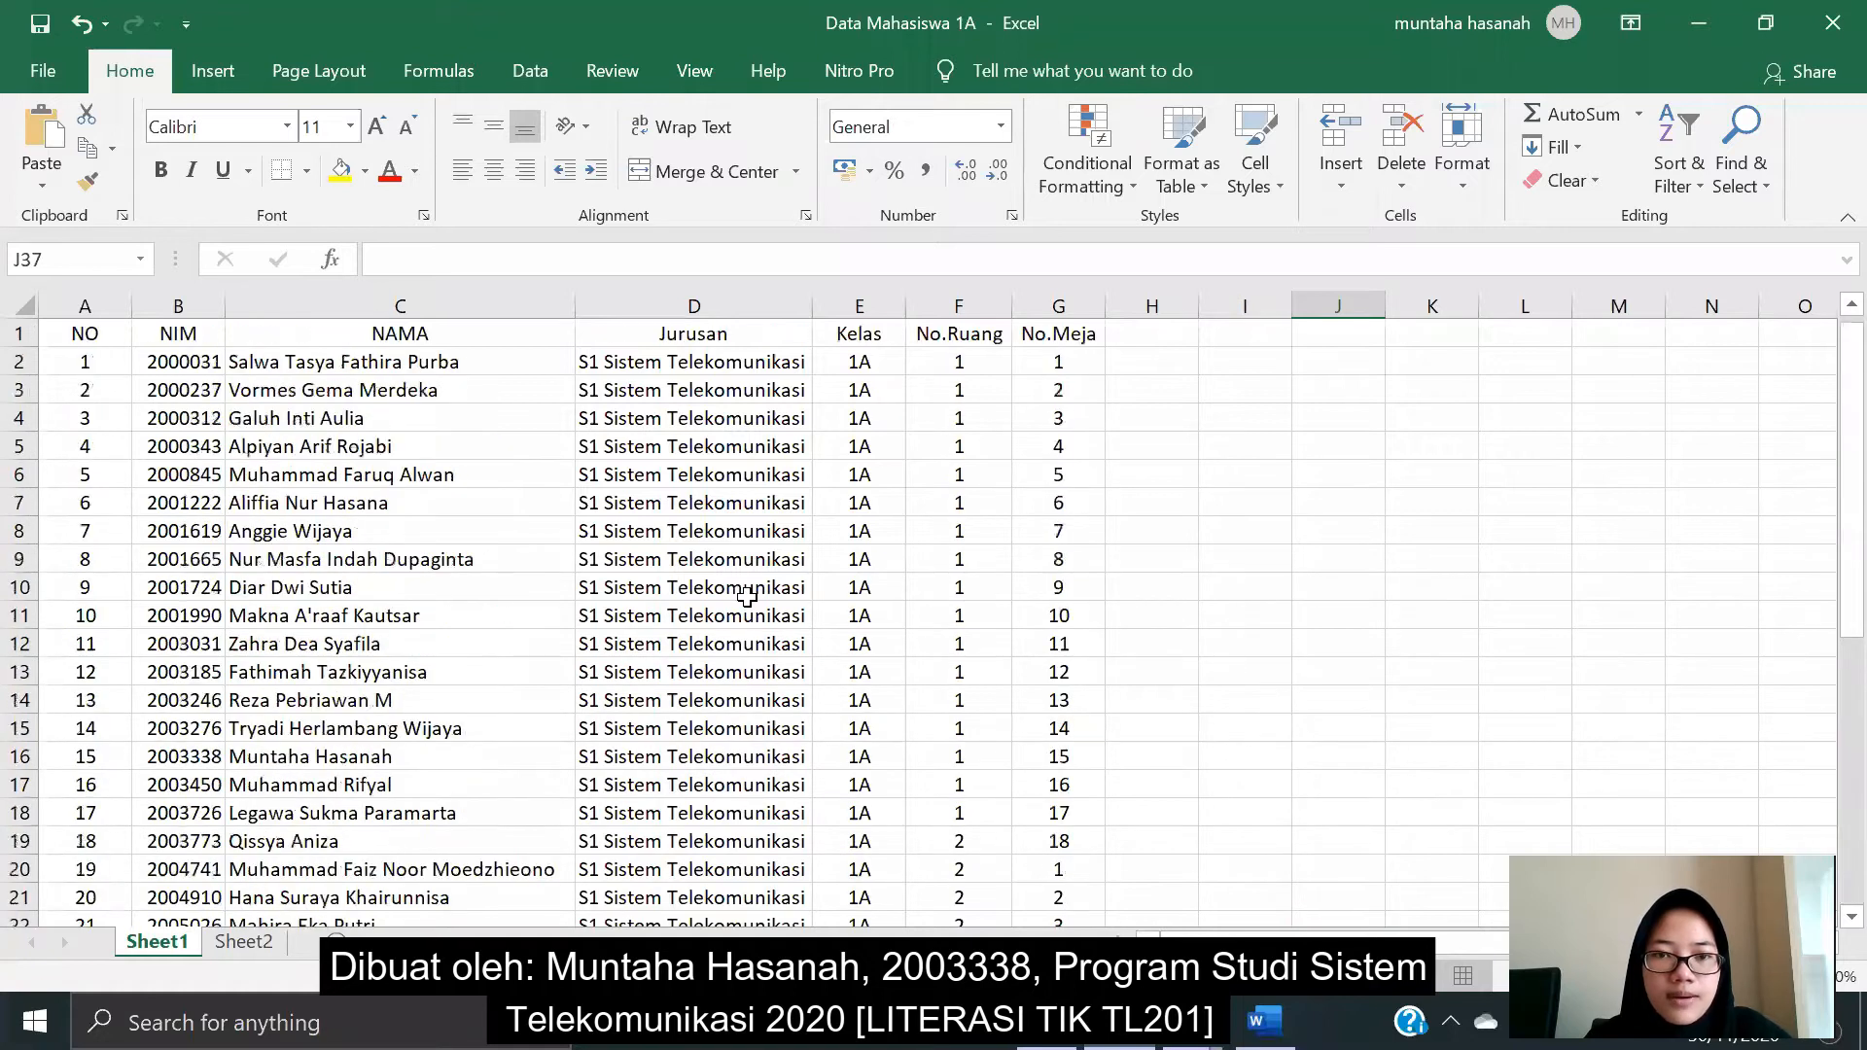
scroll(746, 596, "down", 1)
scroll(752, 587, "up", 1)
scroll(752, 587, "down", 2)
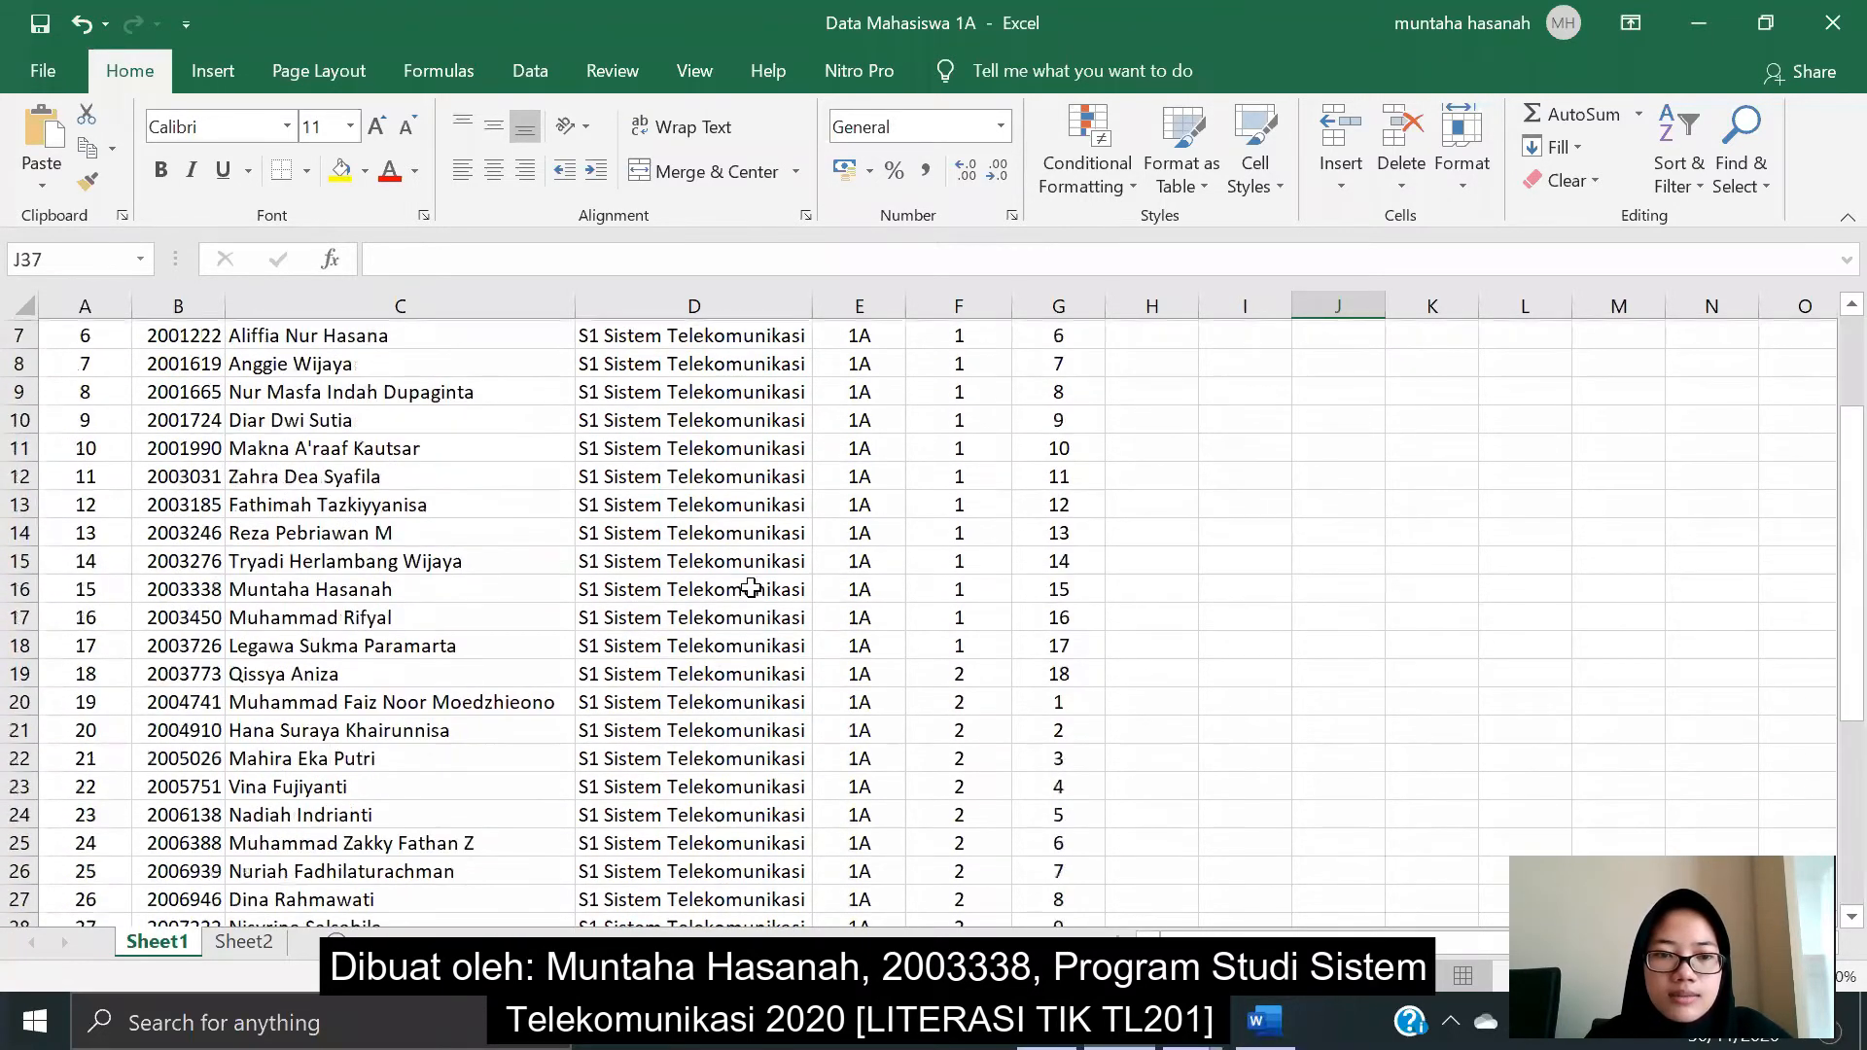
scroll(871, 503, "up", 2)
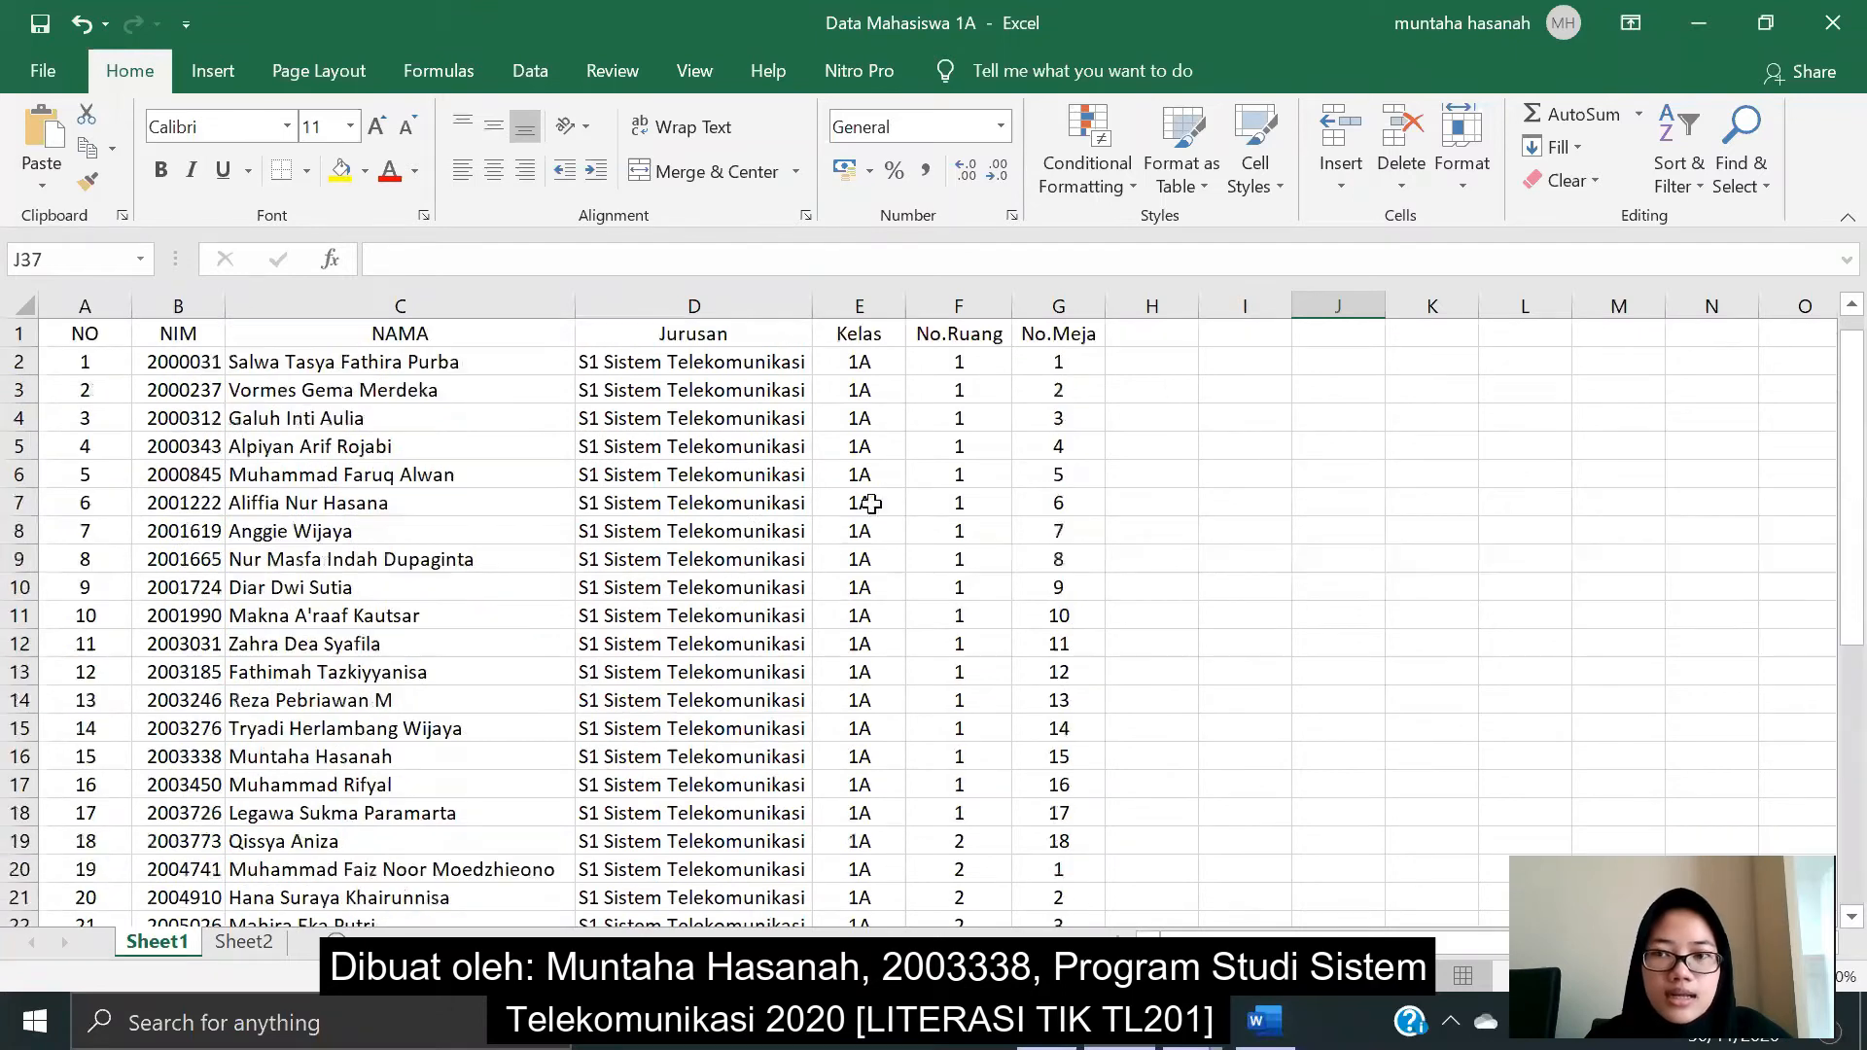
left_click(1699, 27)
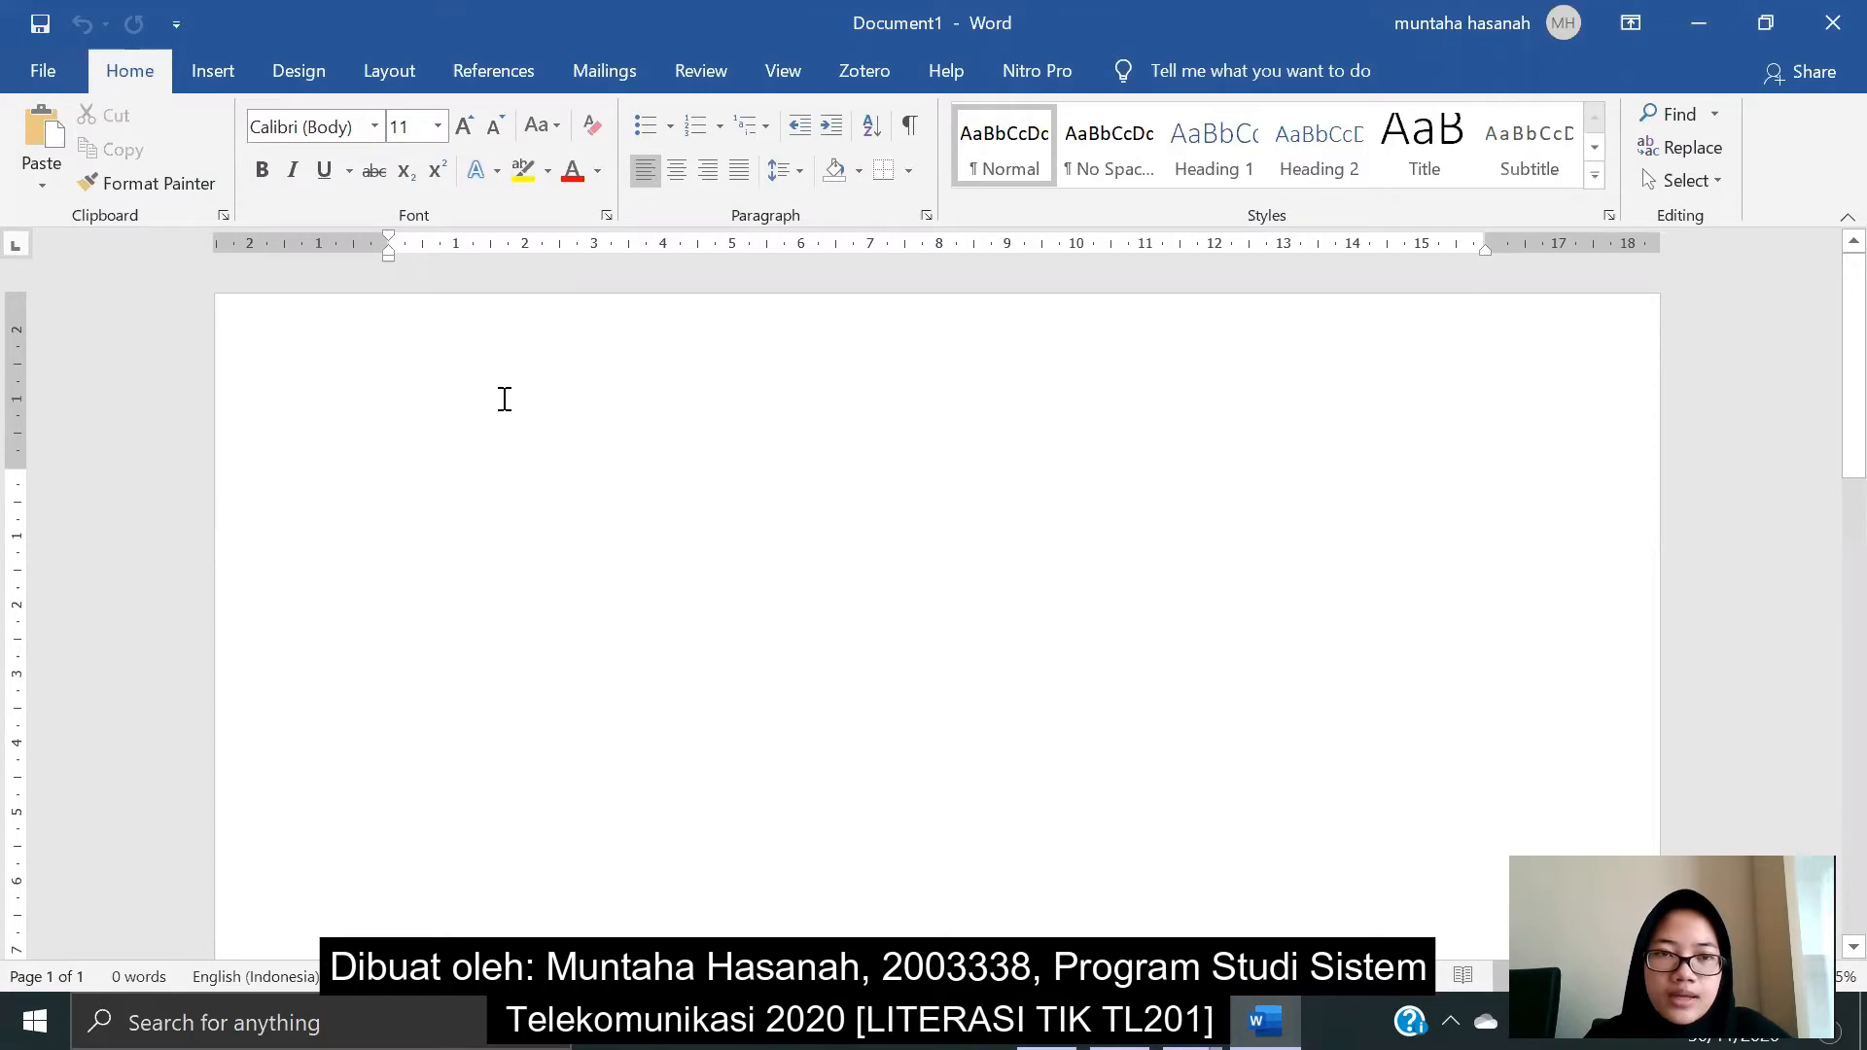
- In the Paragraph dialog, set line spacing to Single and space after to 0 pt
left_click(930, 218)
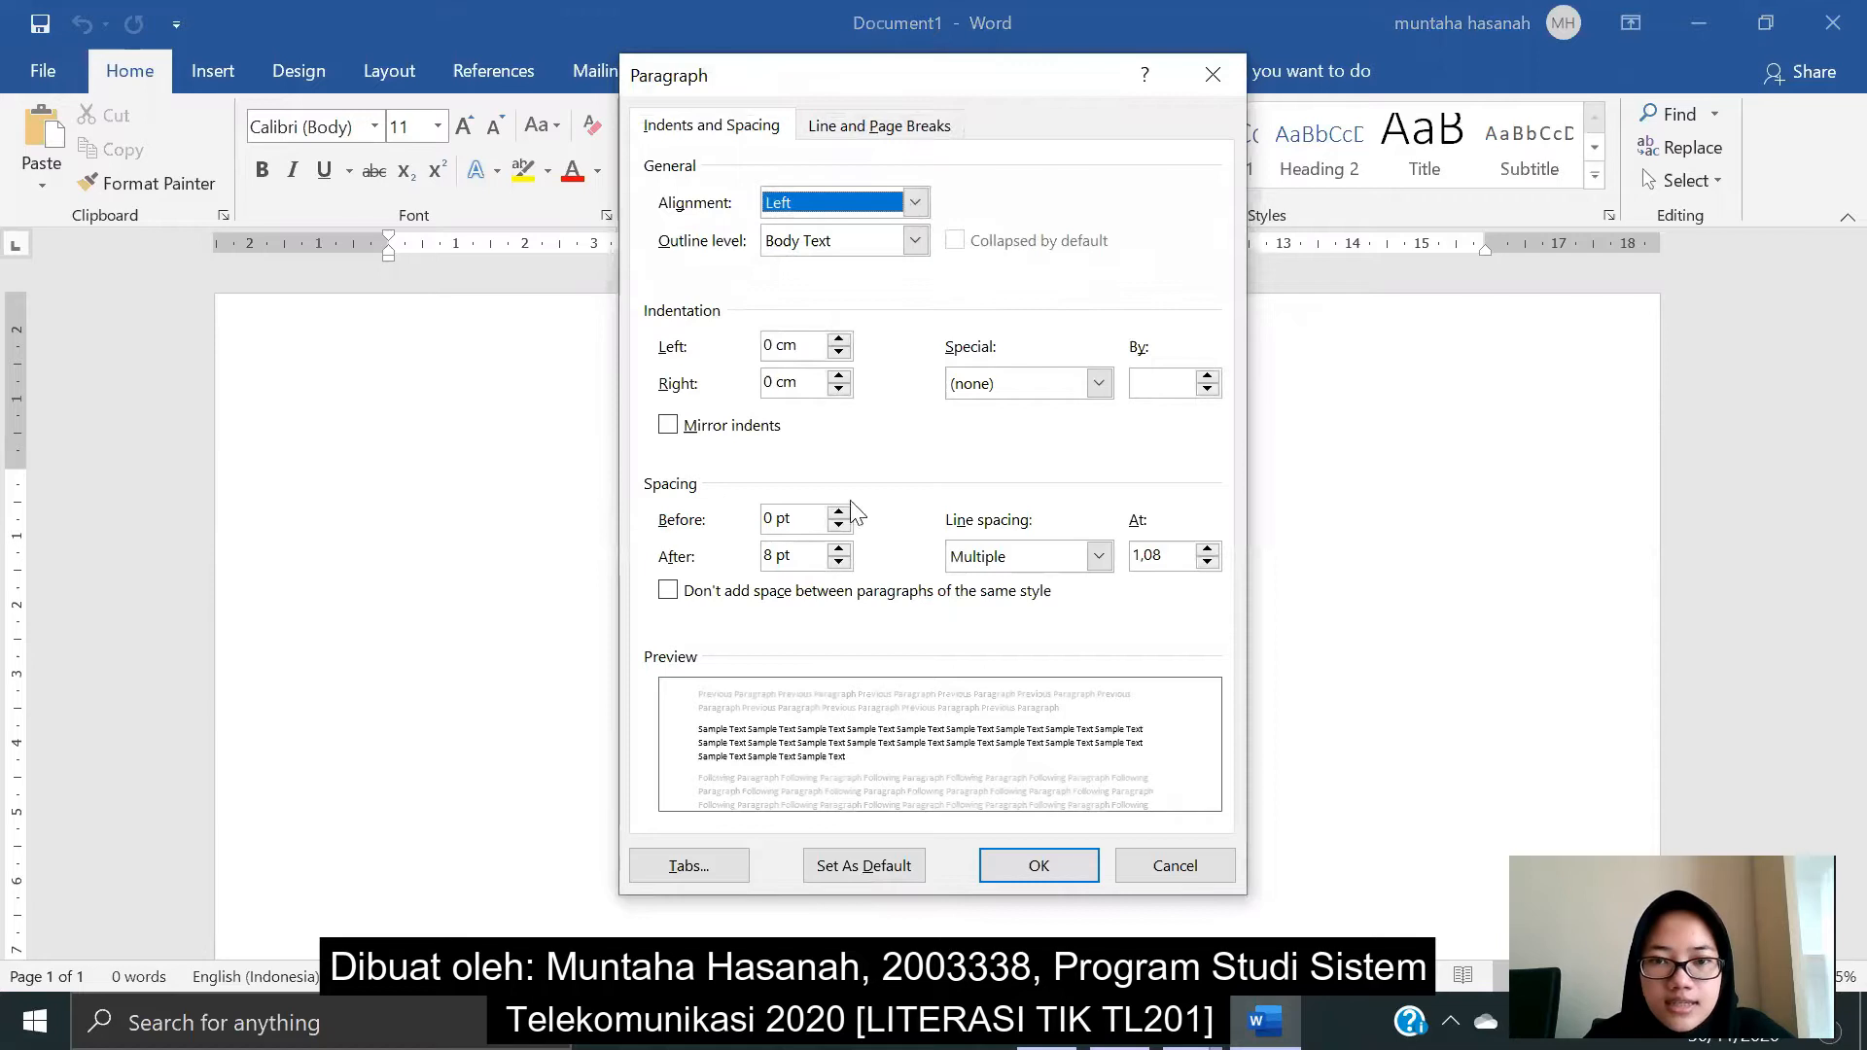
left_click(1099, 556)
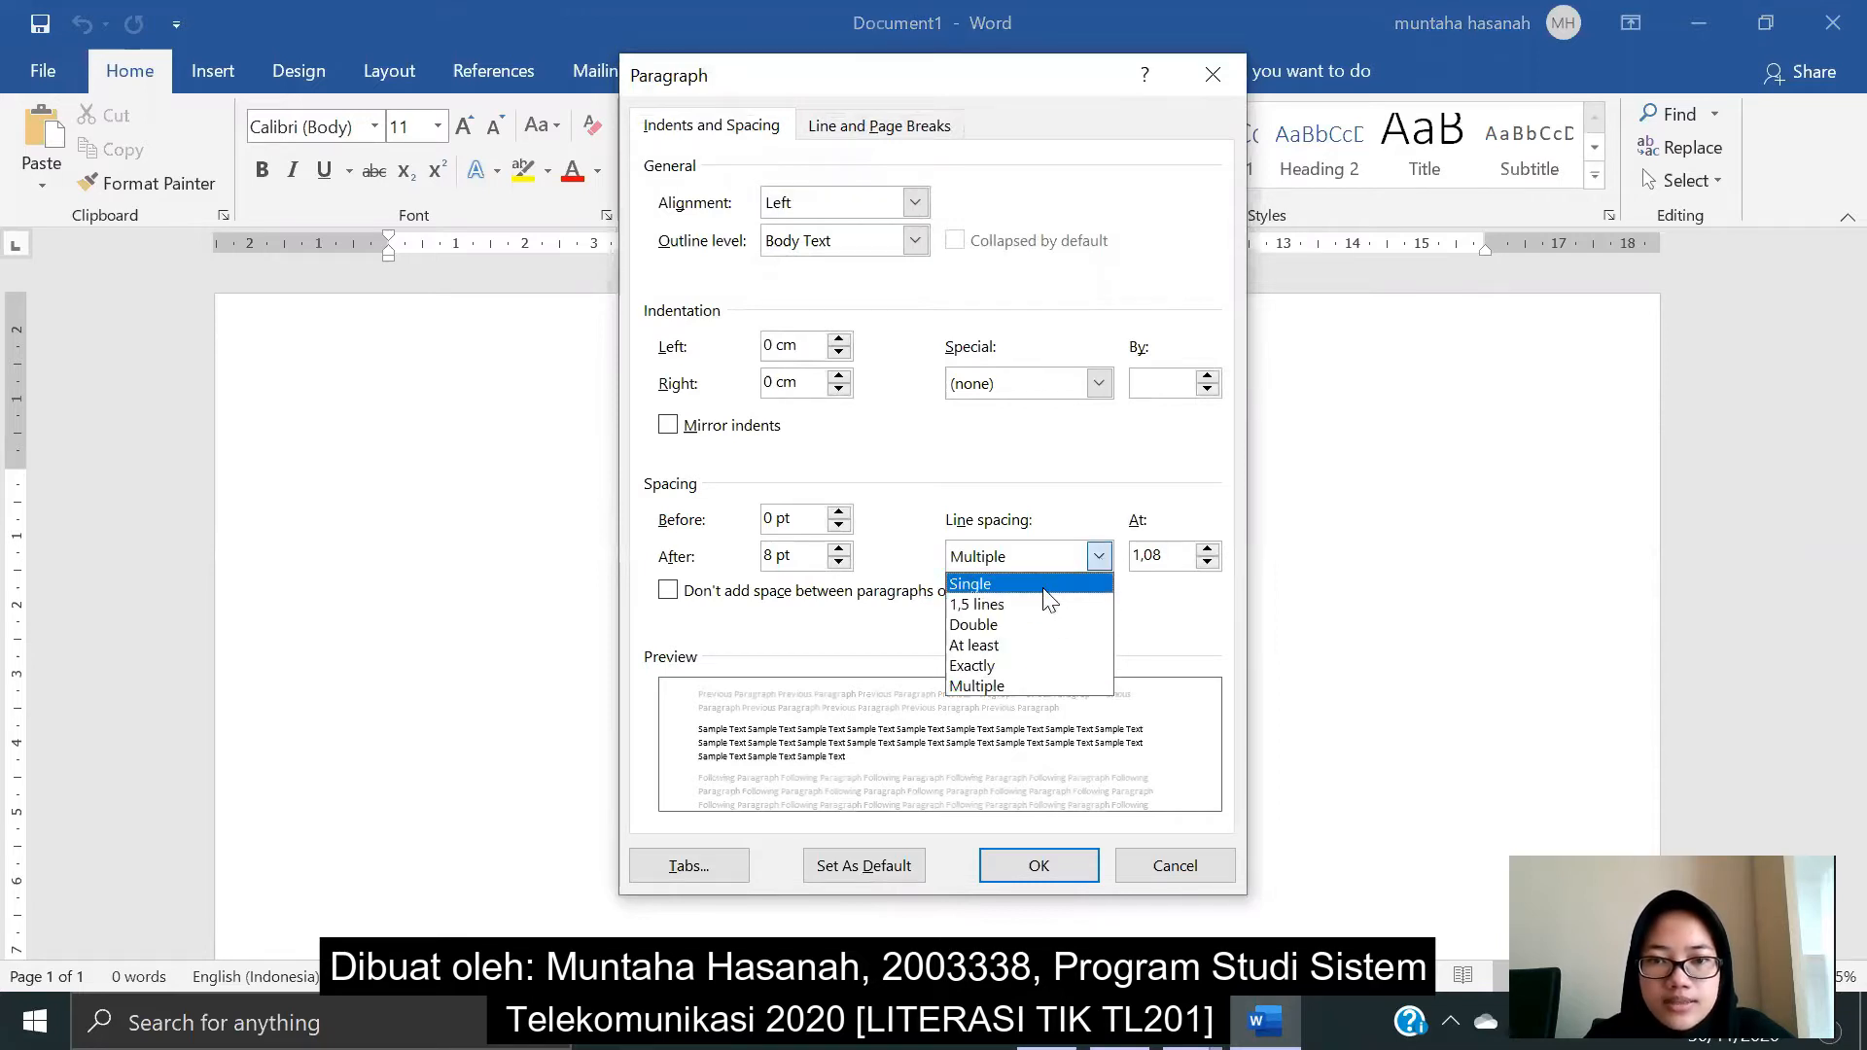
left_click(1045, 586)
left_click(773, 558)
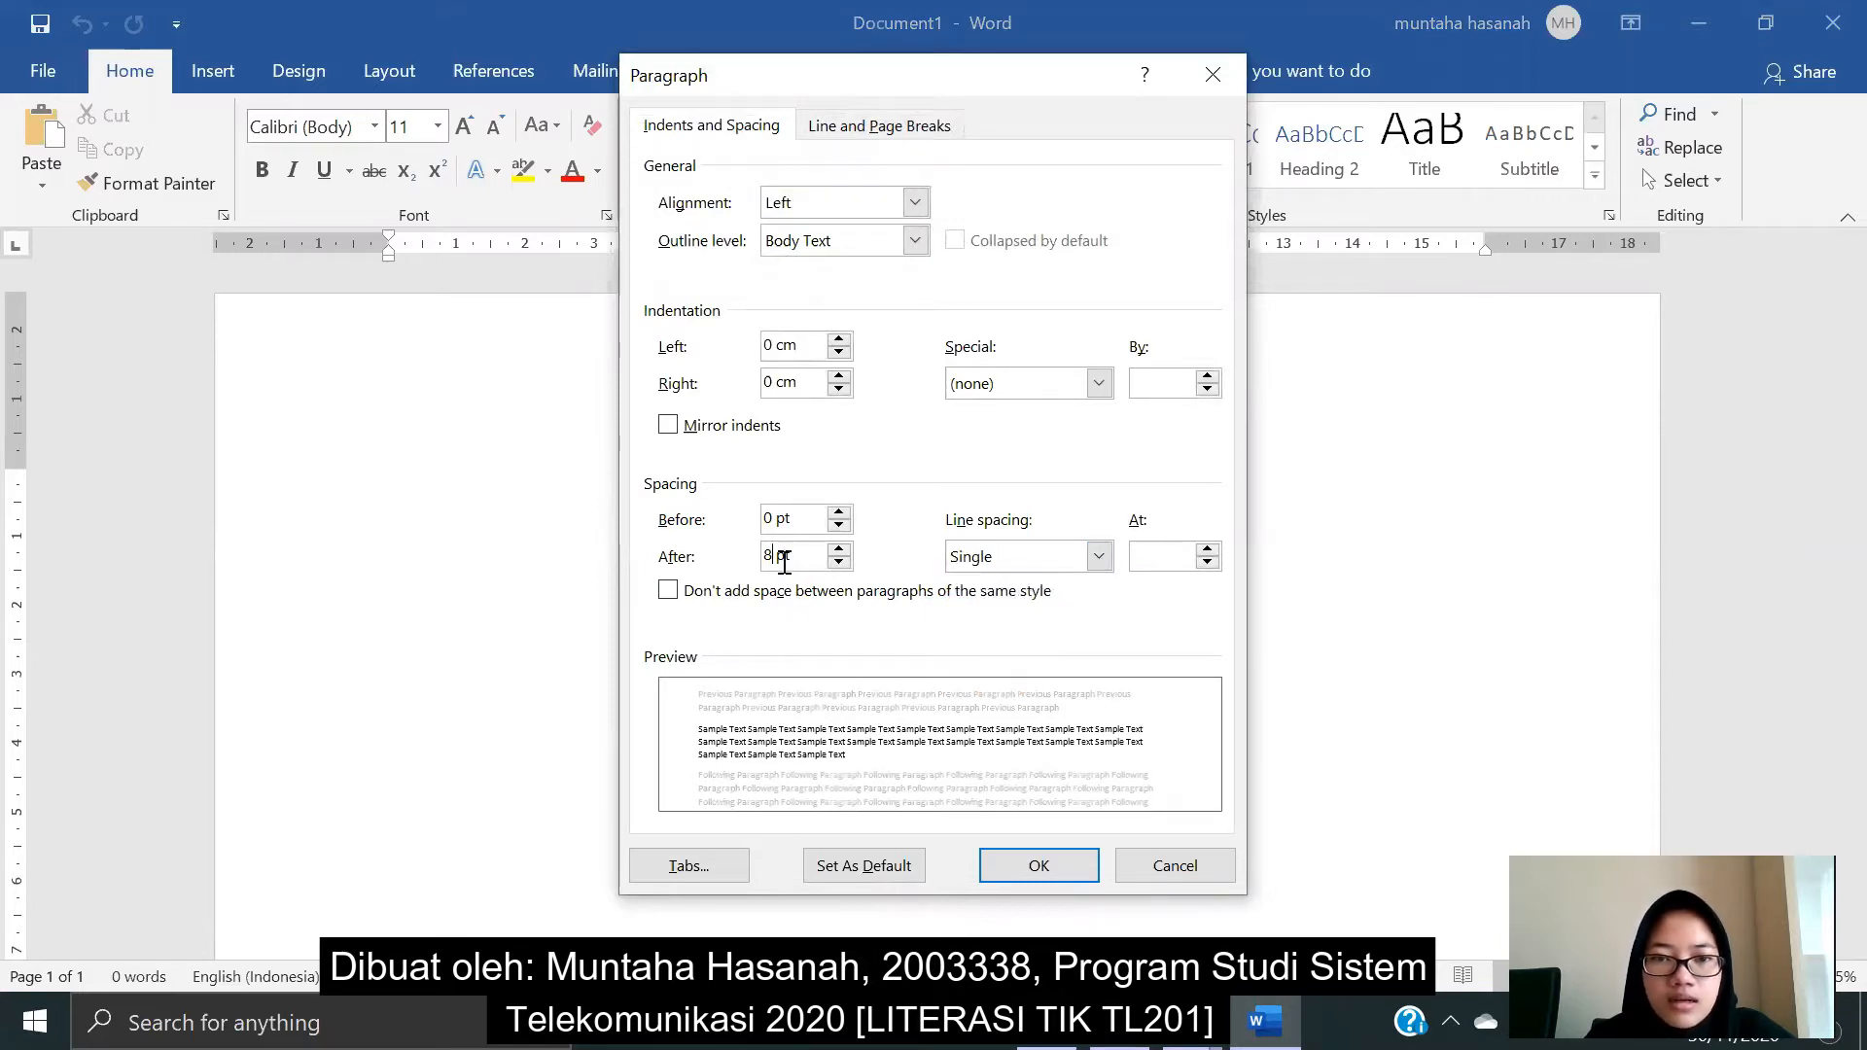
key("BackSpace")
type("0")
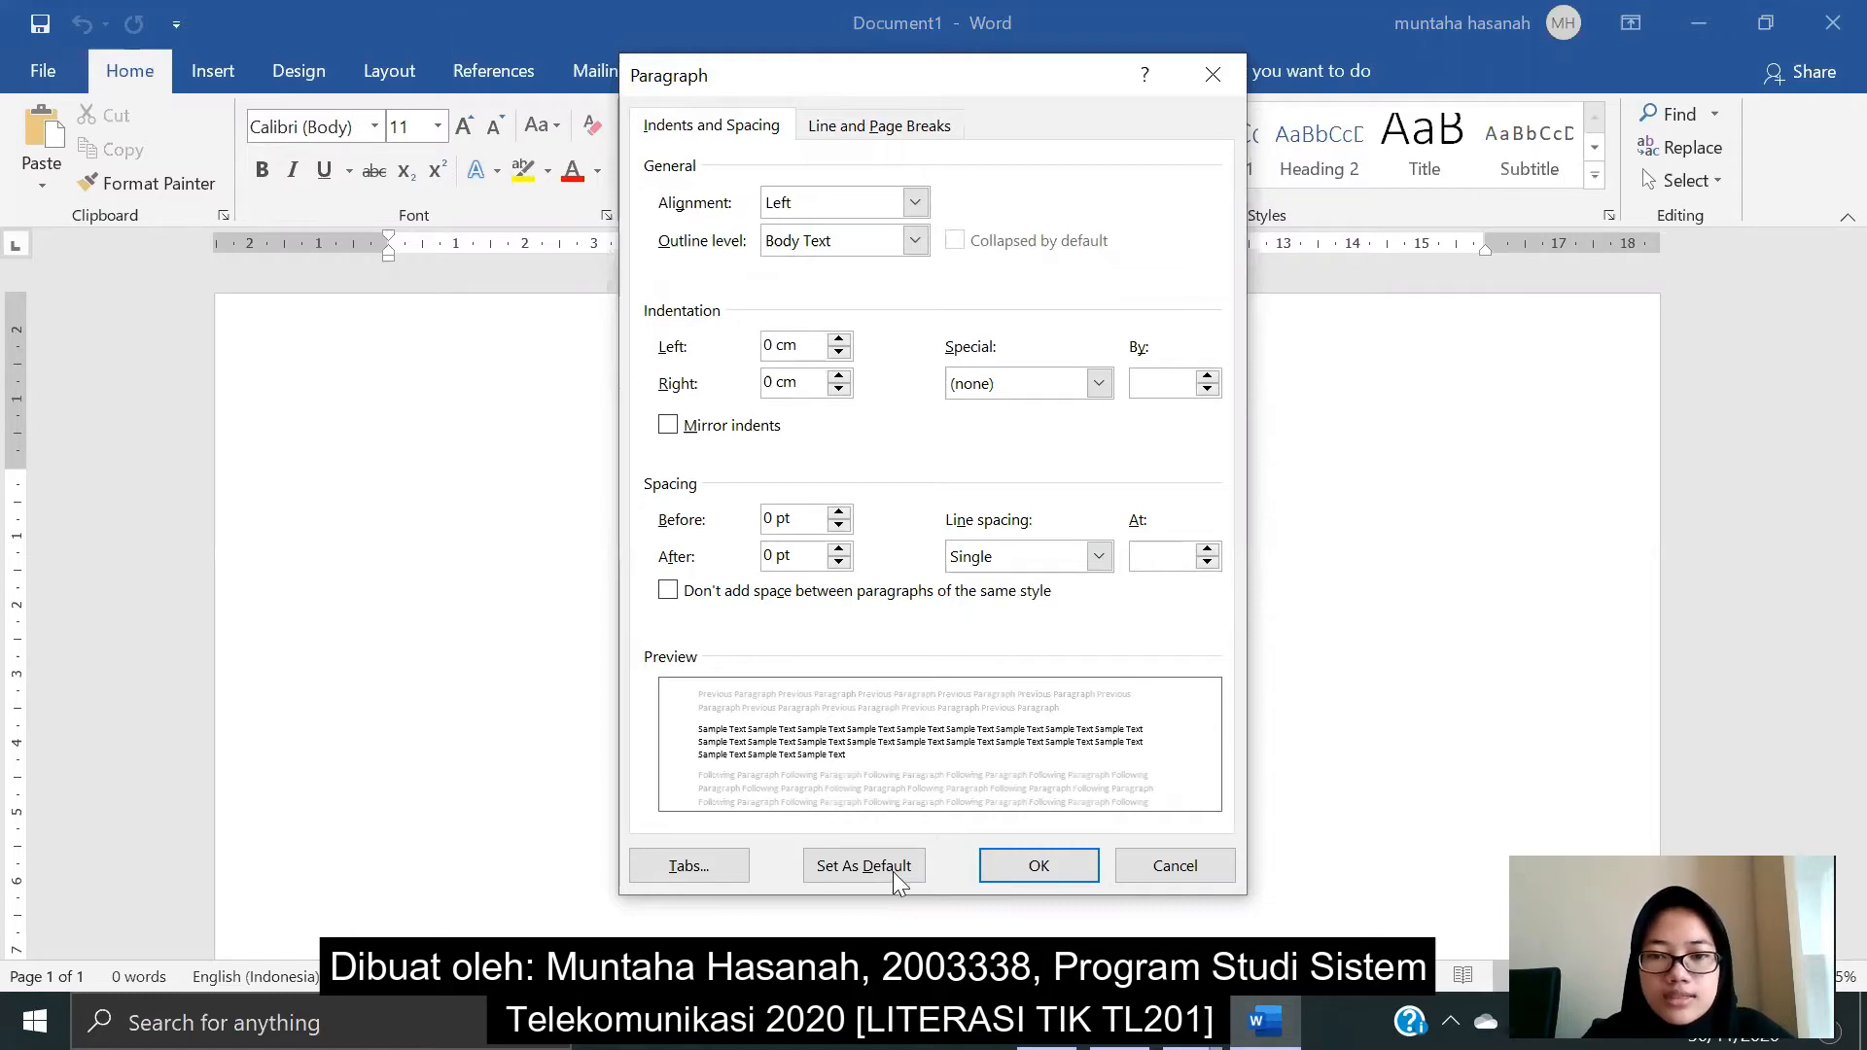
left_click(1004, 871)
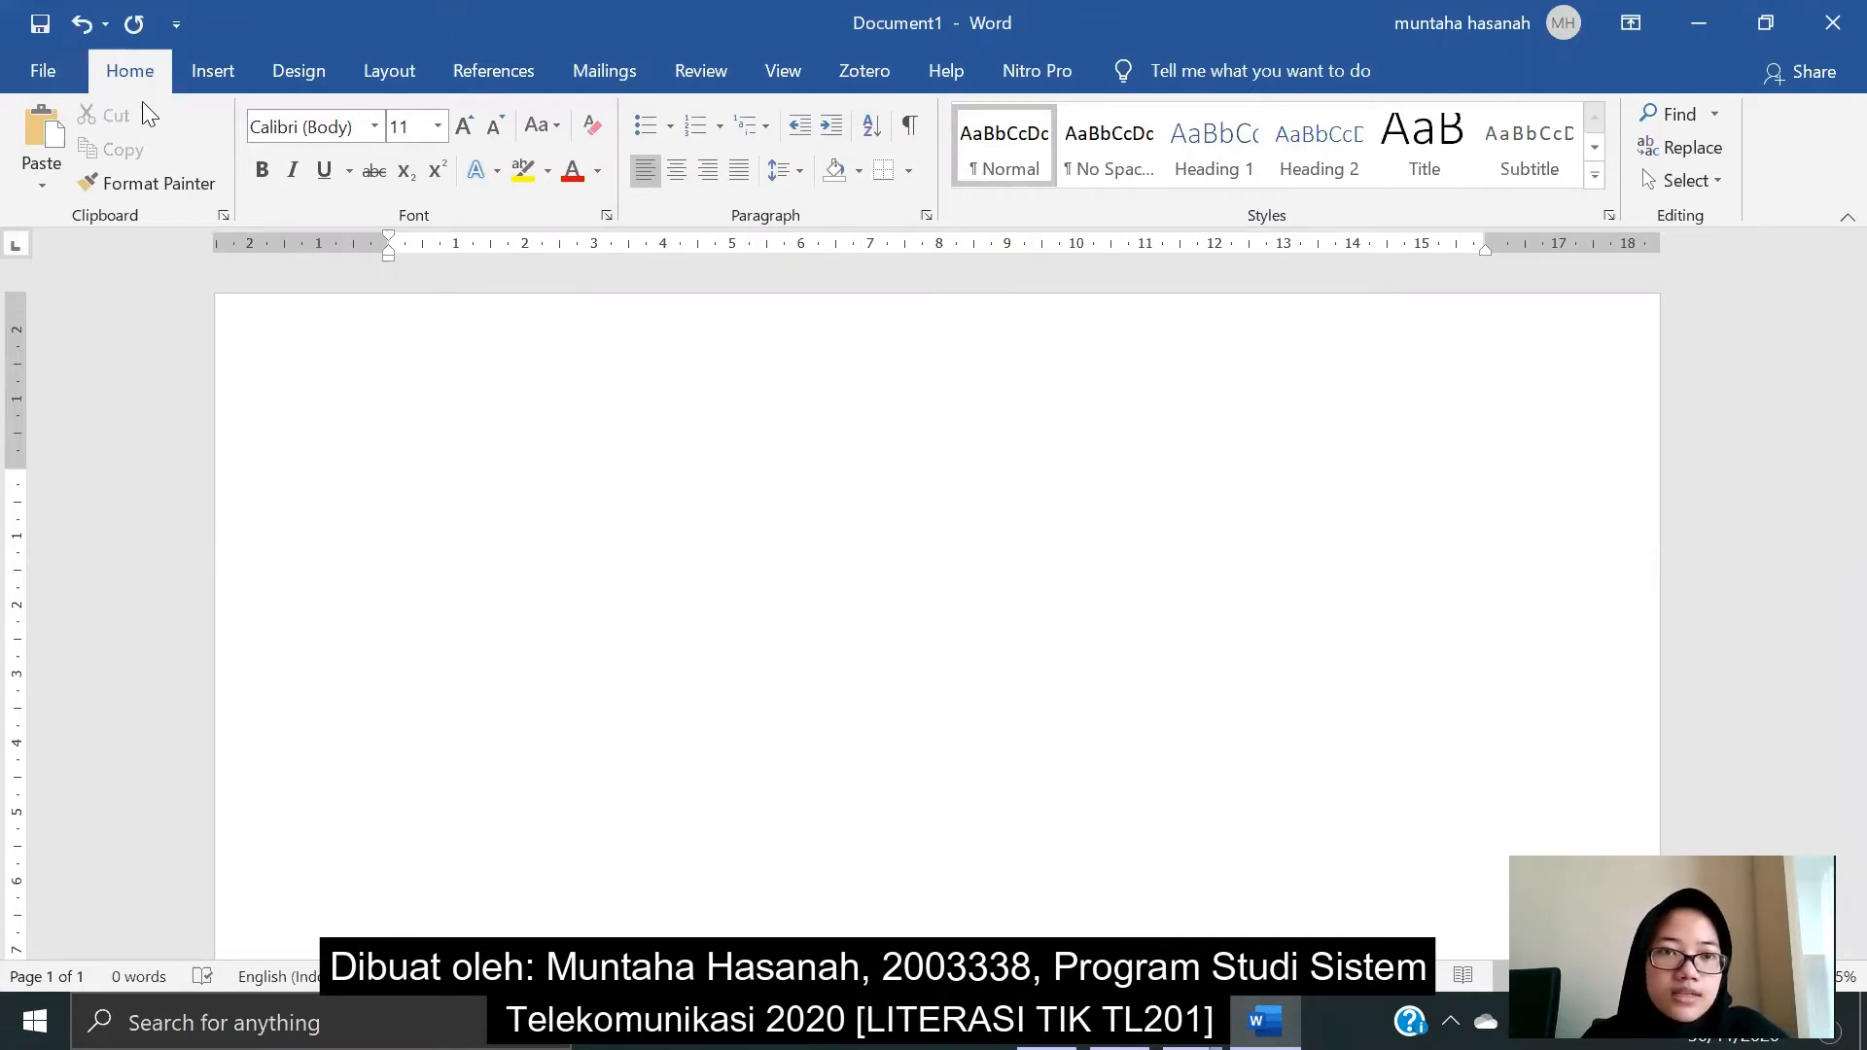
- In Page Setup, set the Top and Left margins to 0,5 cm
left_click(377, 70)
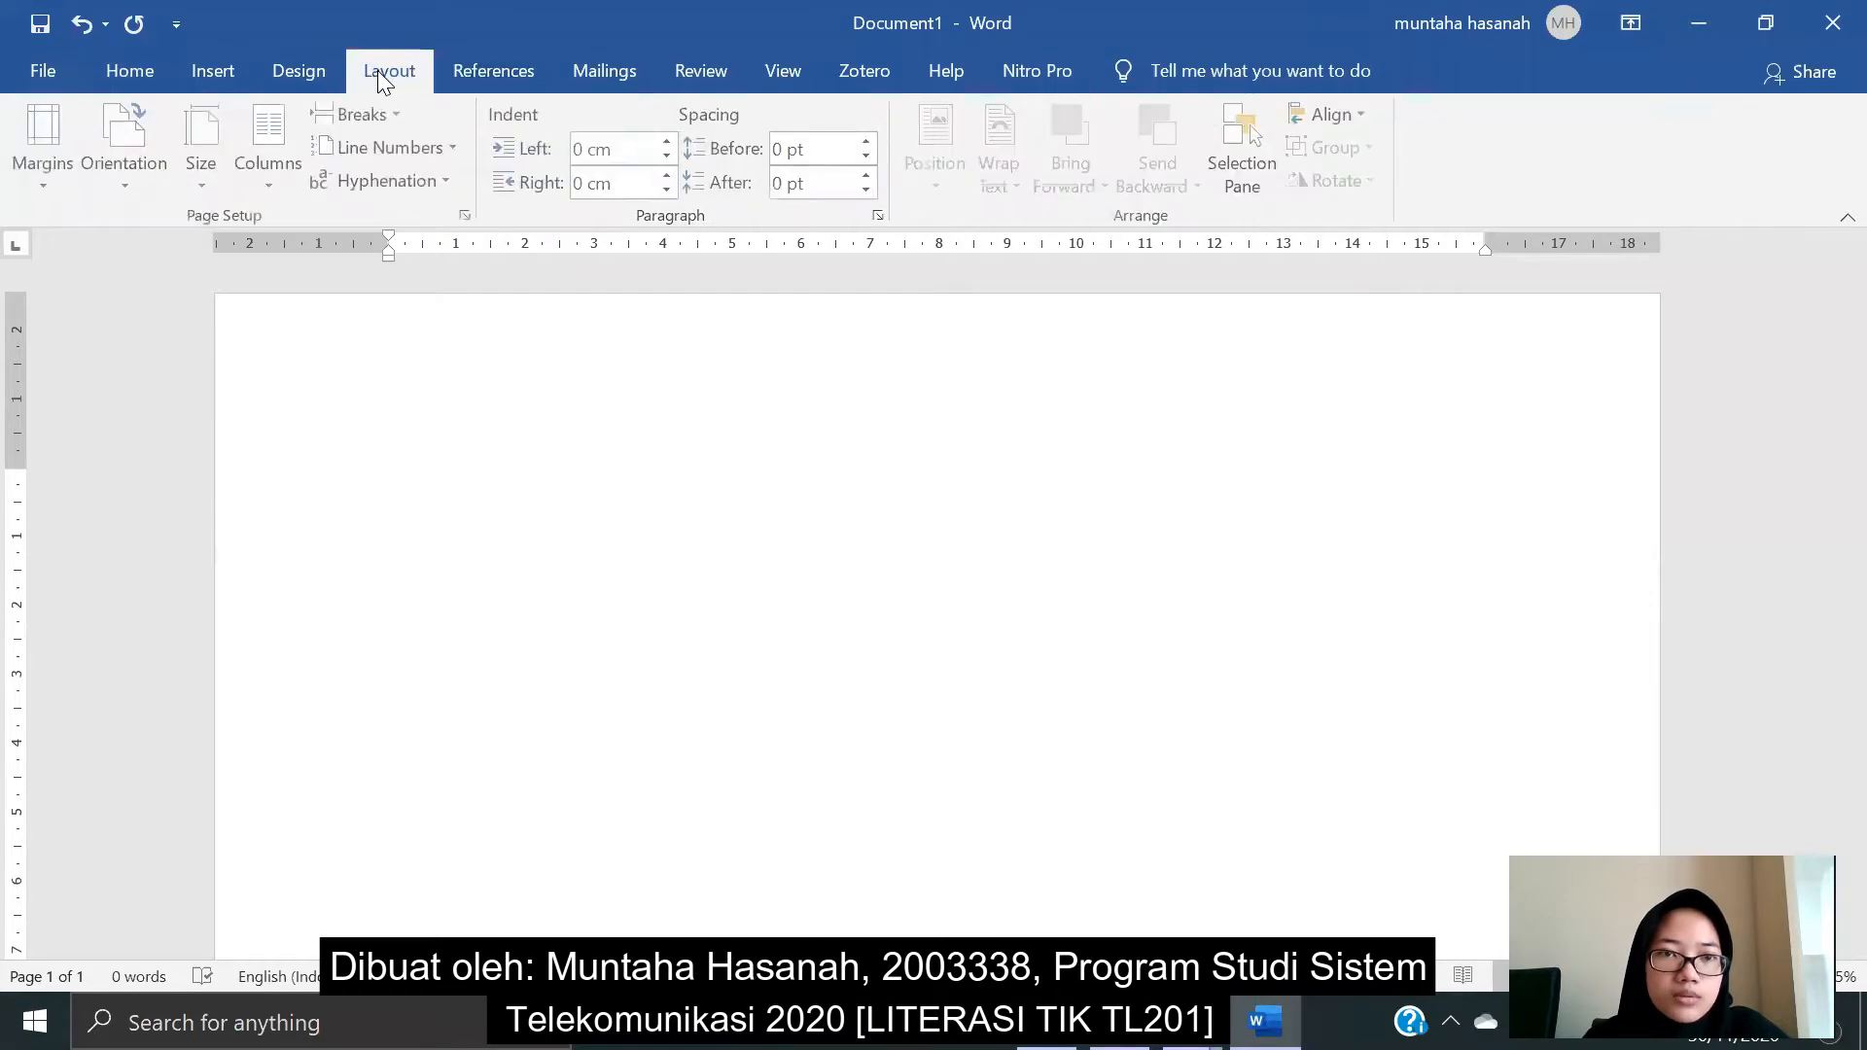
left_click(41, 191)
left_click(368, 227)
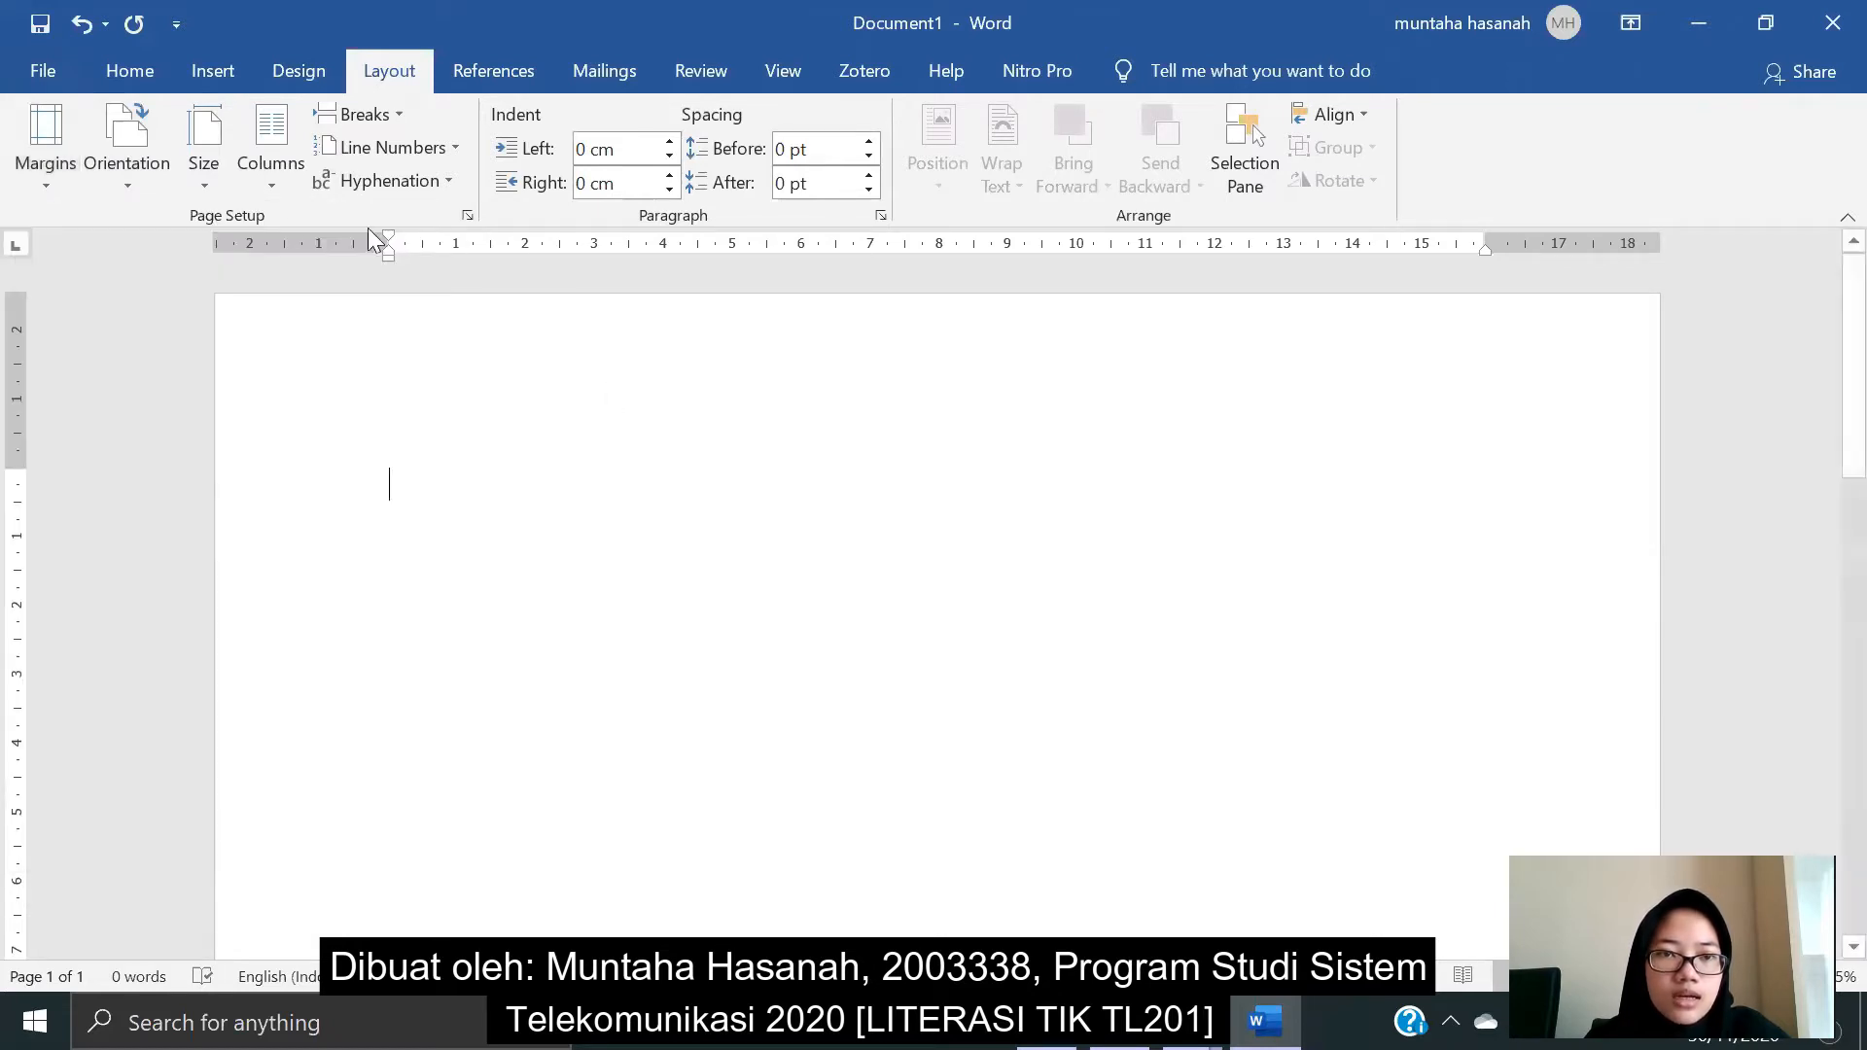
left_click(471, 217)
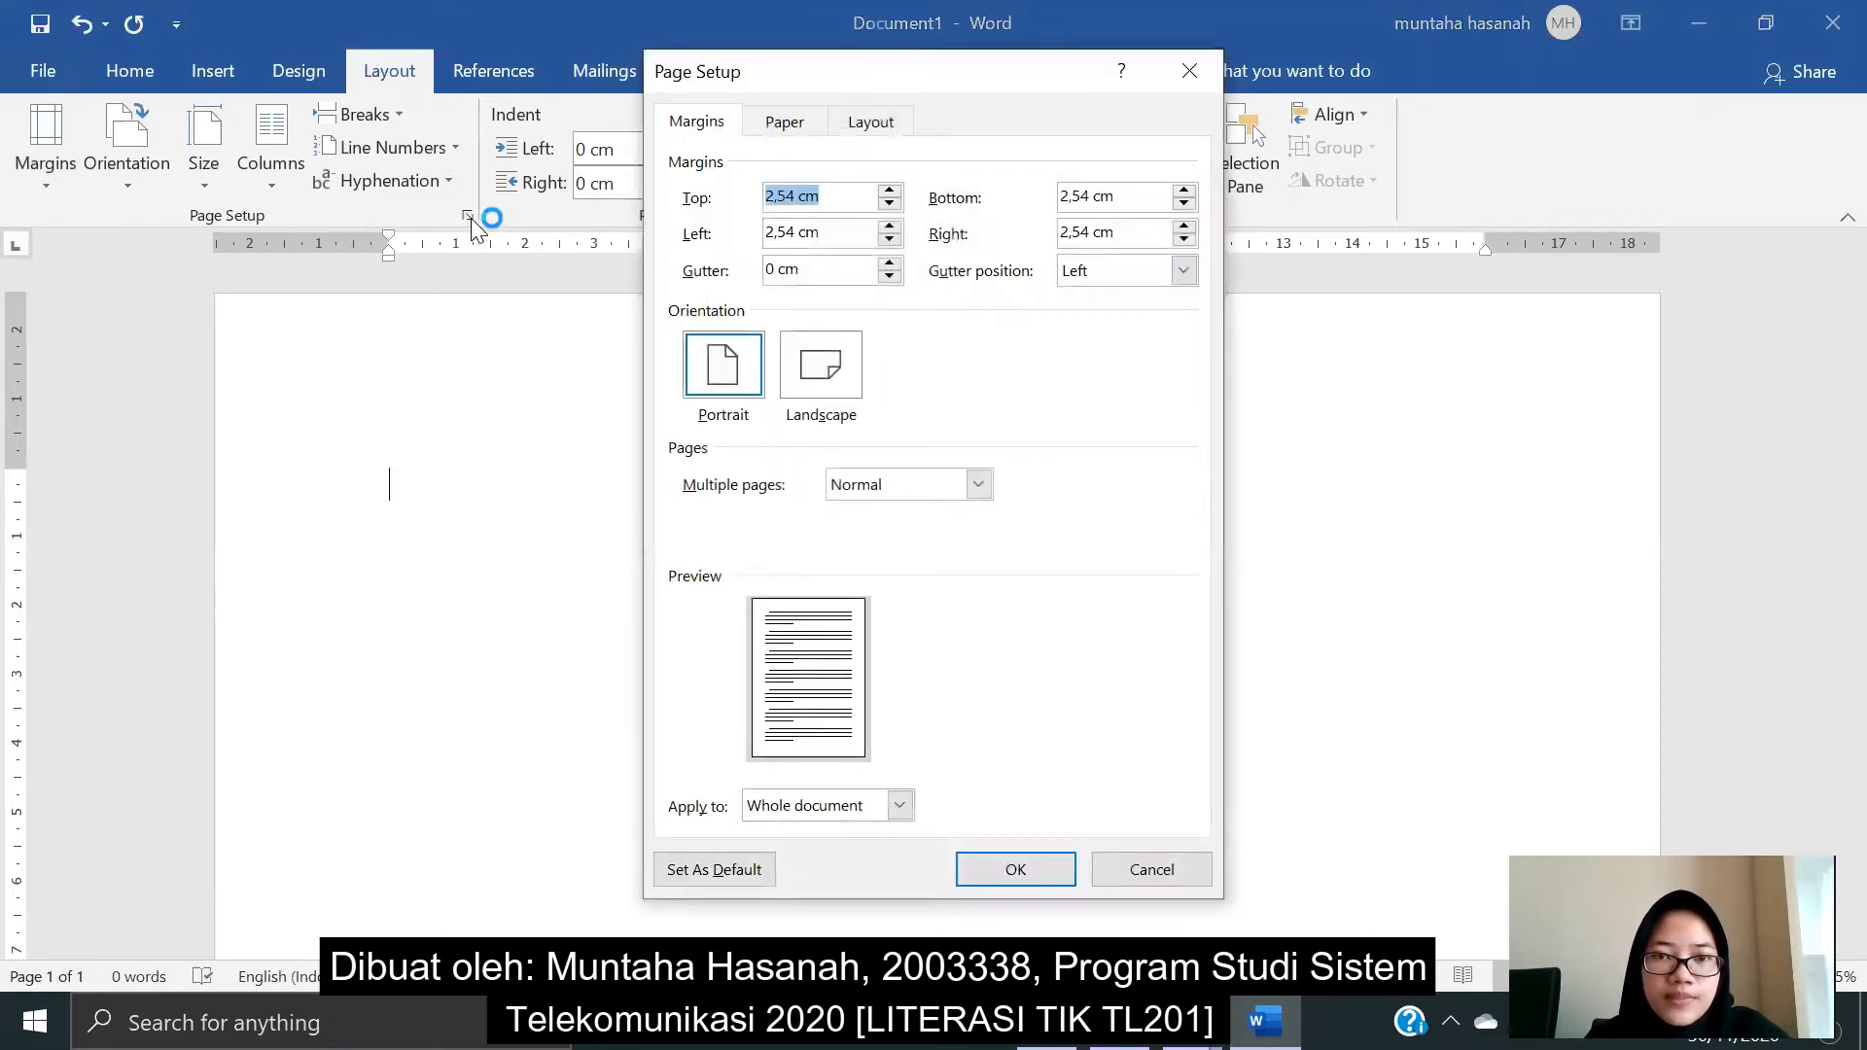
left_click(794, 197)
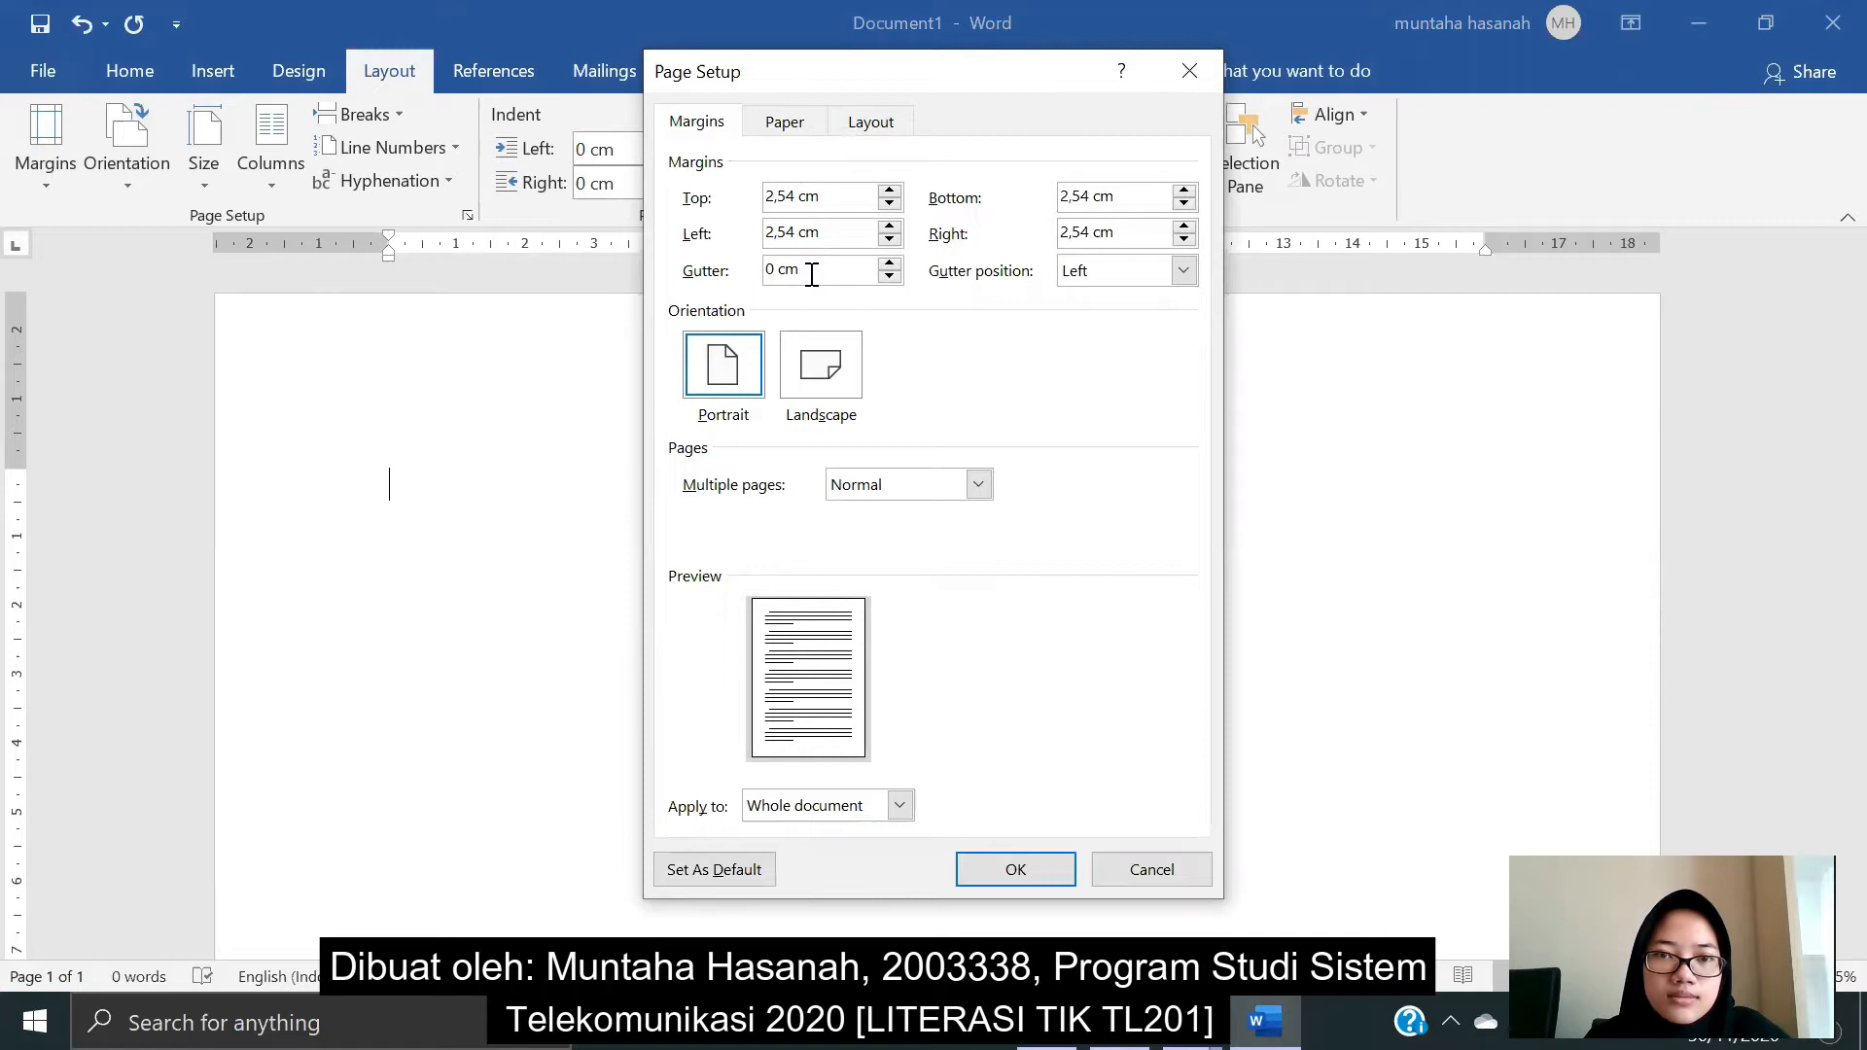
key("BackSpace")
key("BackSpace")
key("BackSpace")
key("BackSpace")
type("0,5")
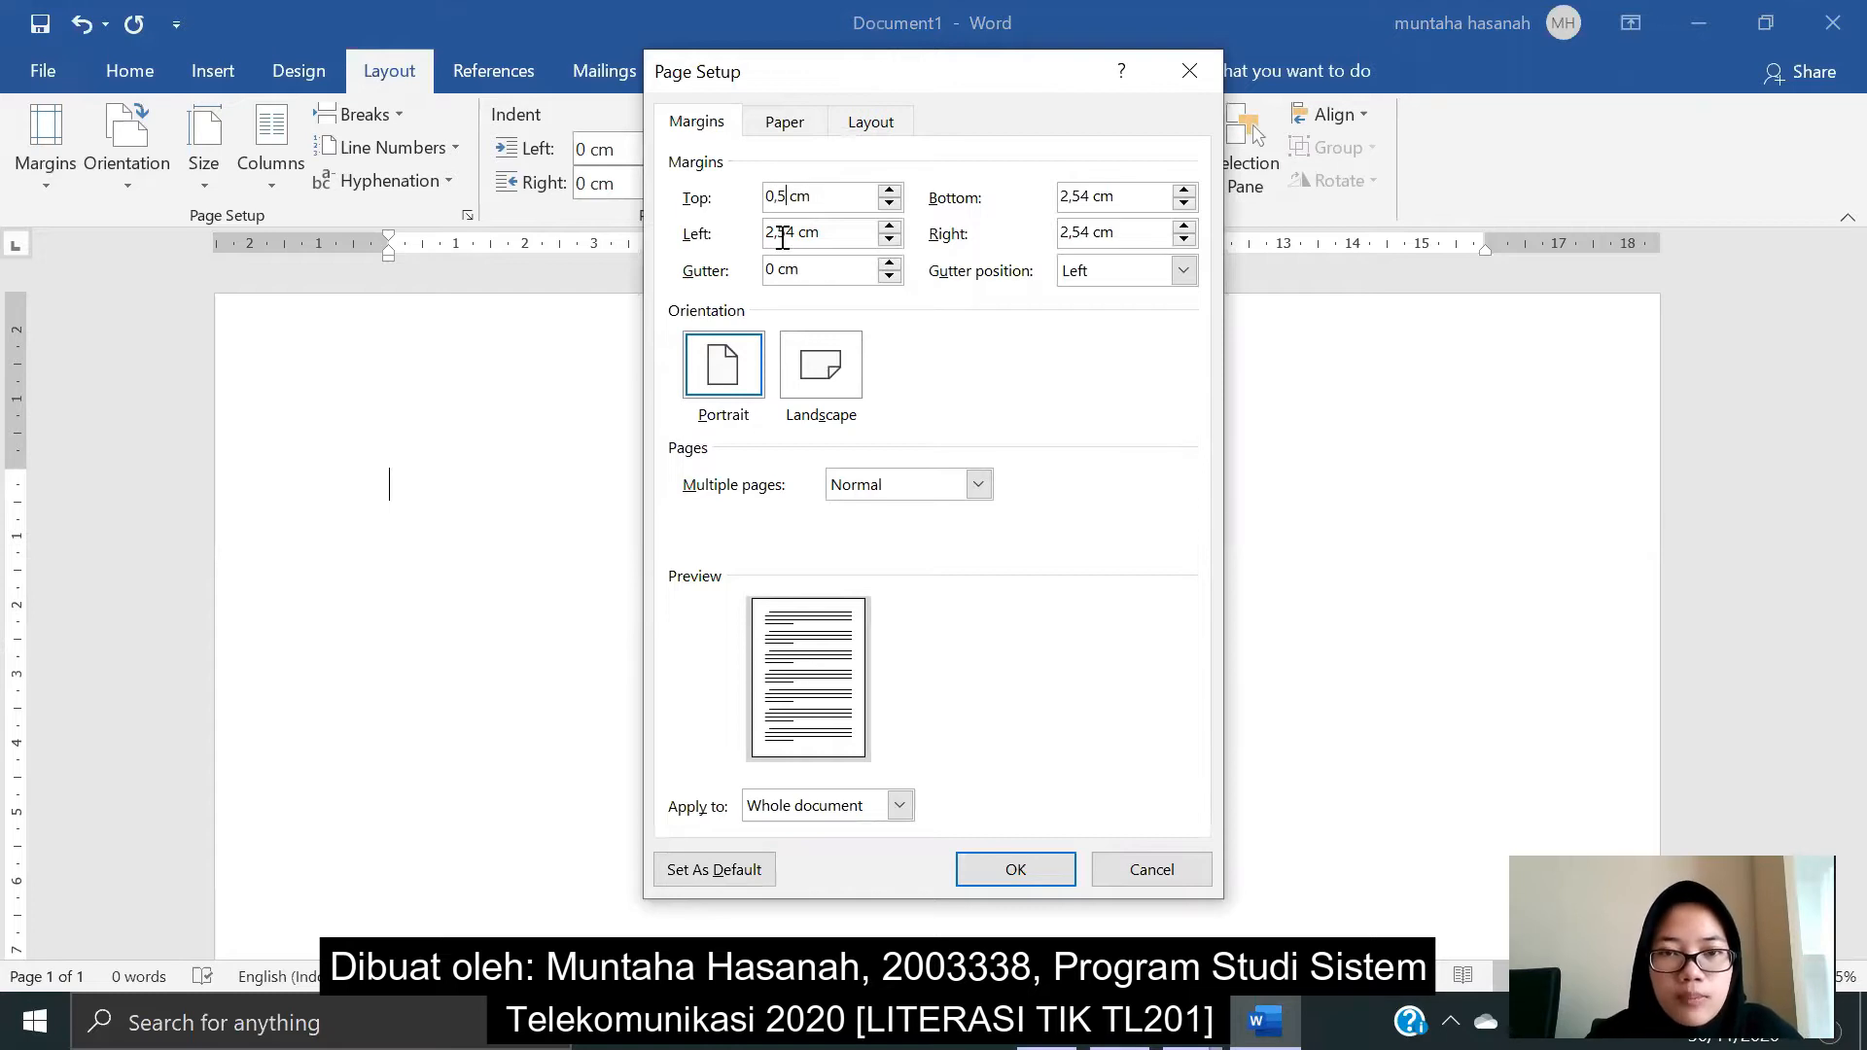
left_click_drag(796, 232, 744, 267)
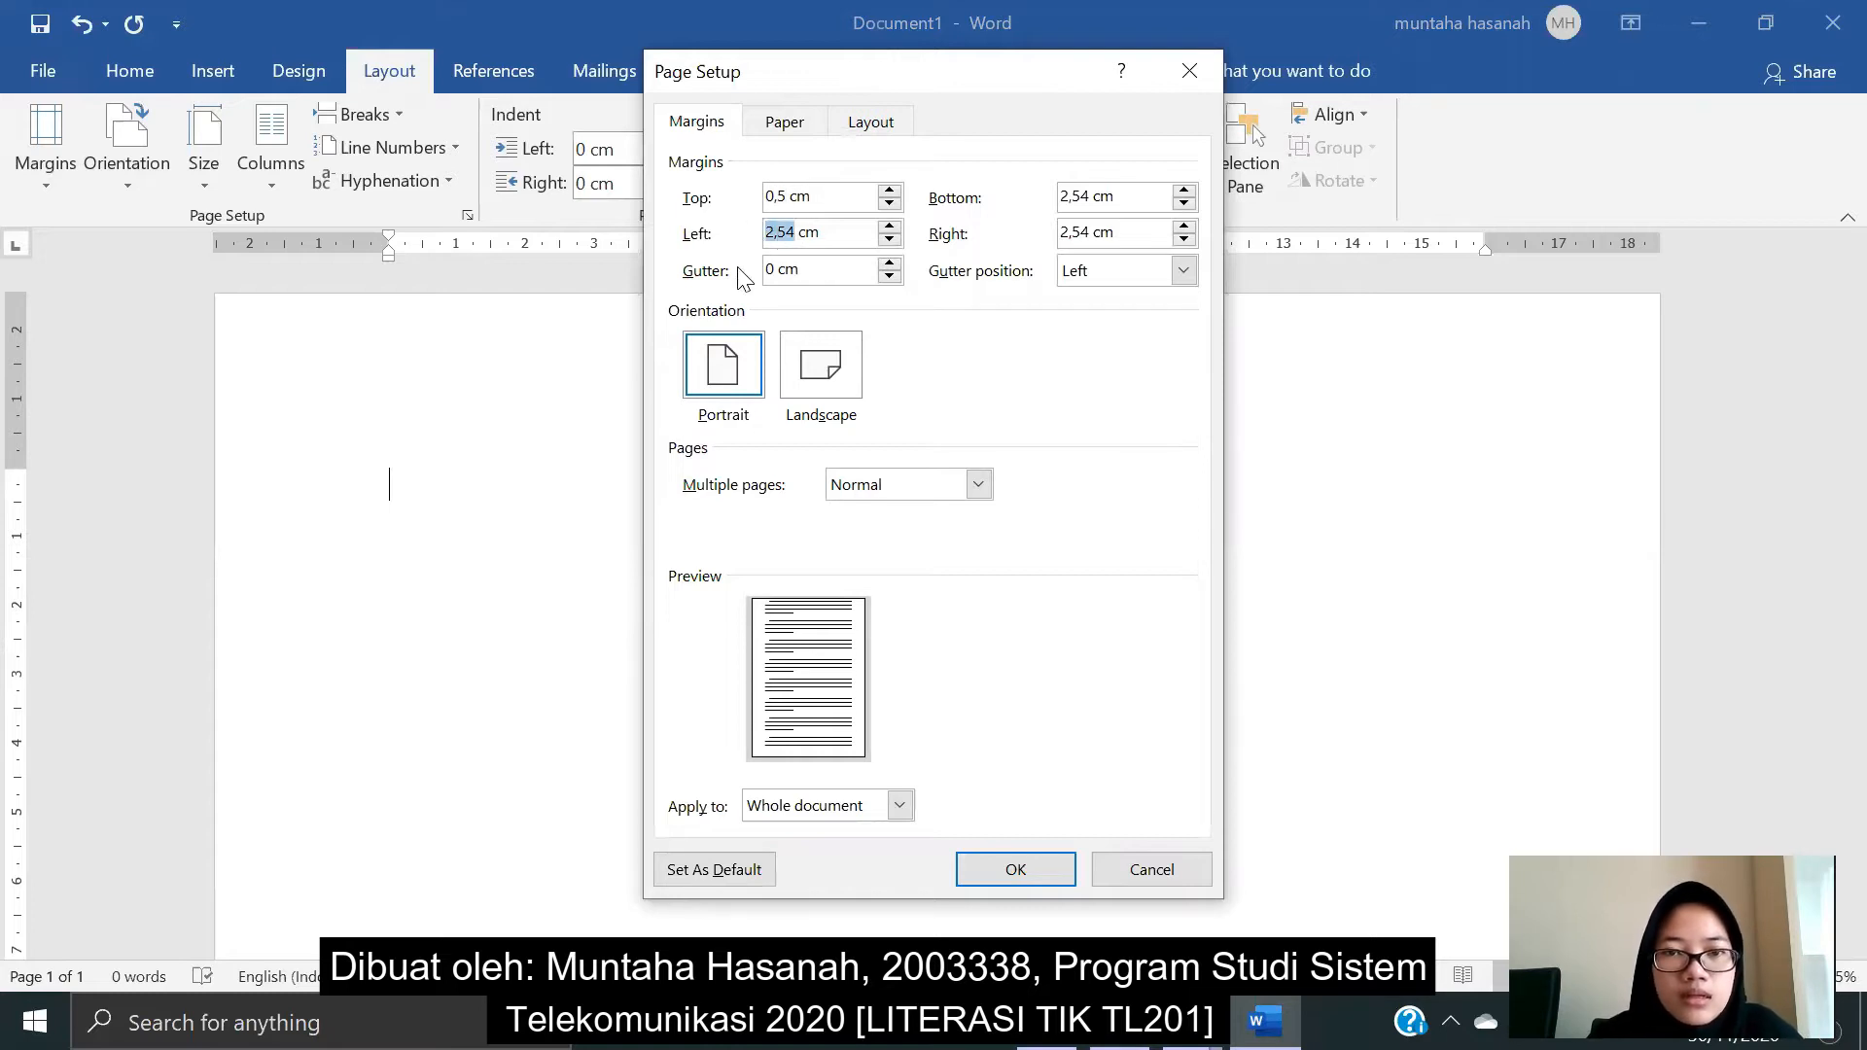
type("0,5")
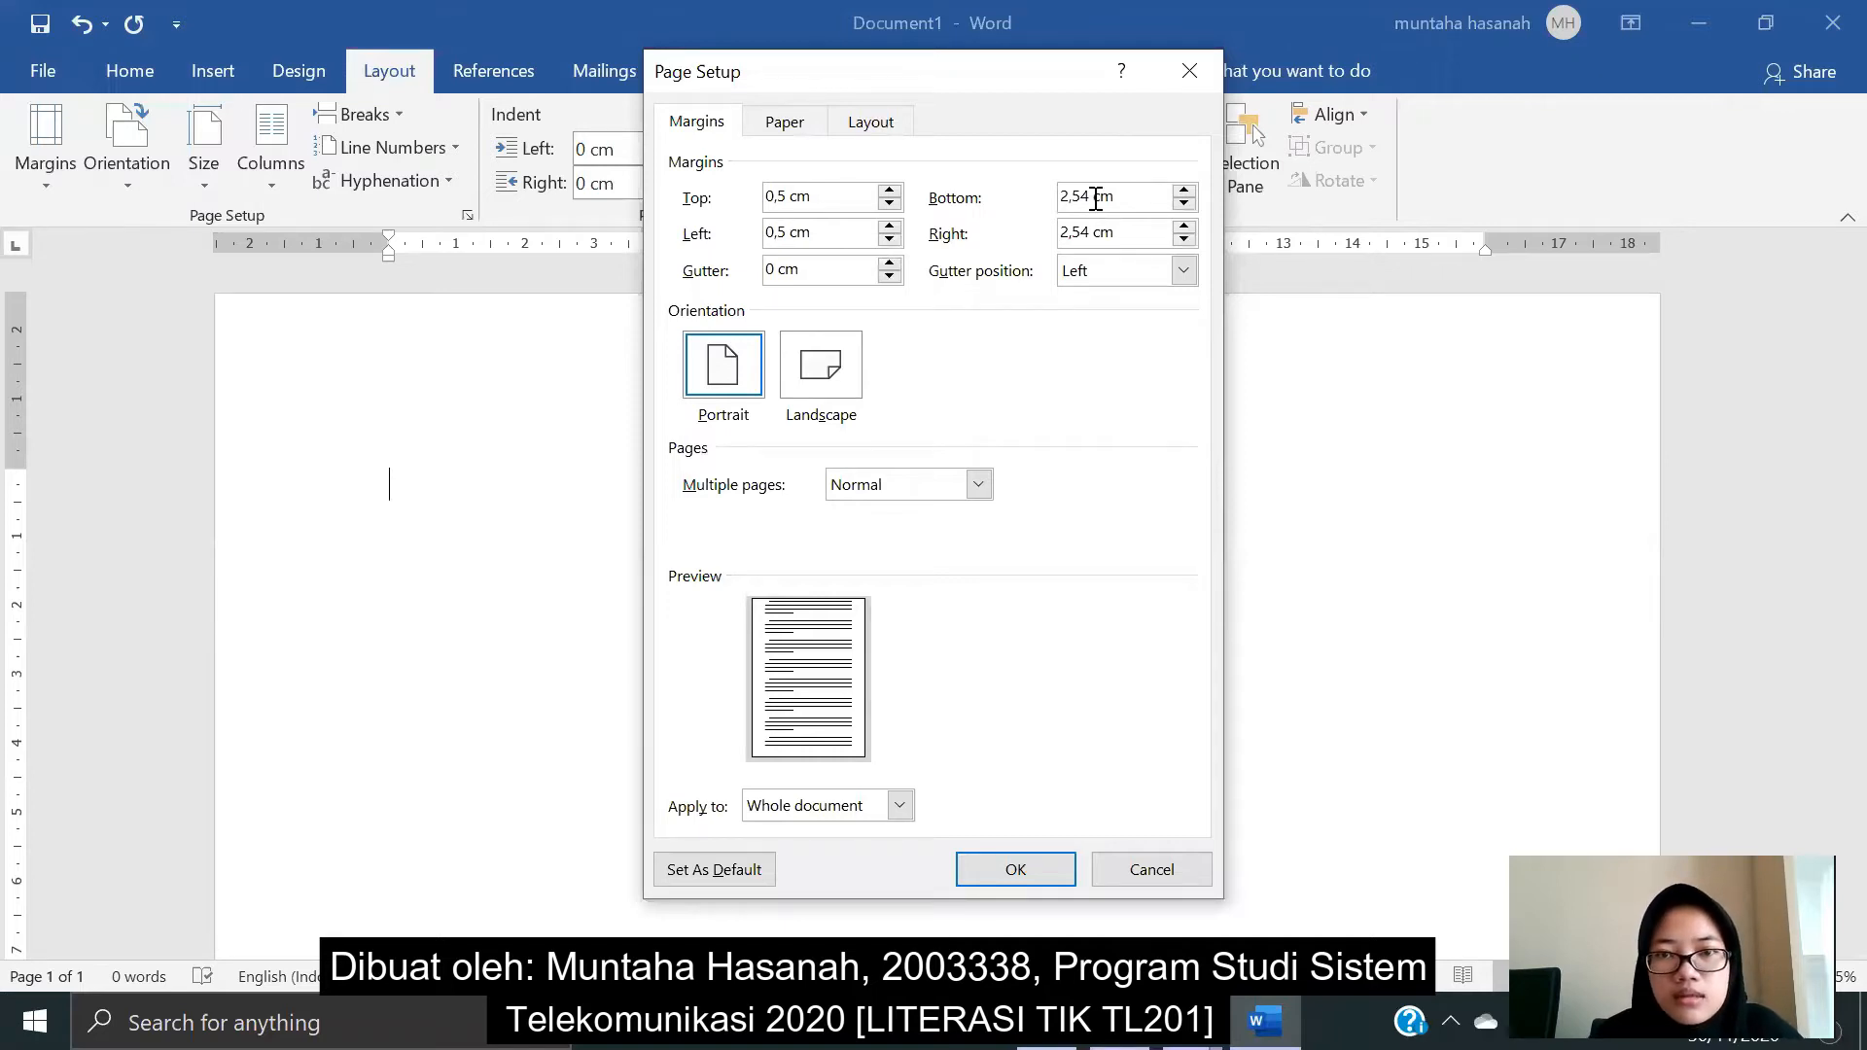
- Set the Bottom and Right margins to 0,5 cm, apply them, and choose A4 paper
left_click_drag(1091, 195, 1058, 194)
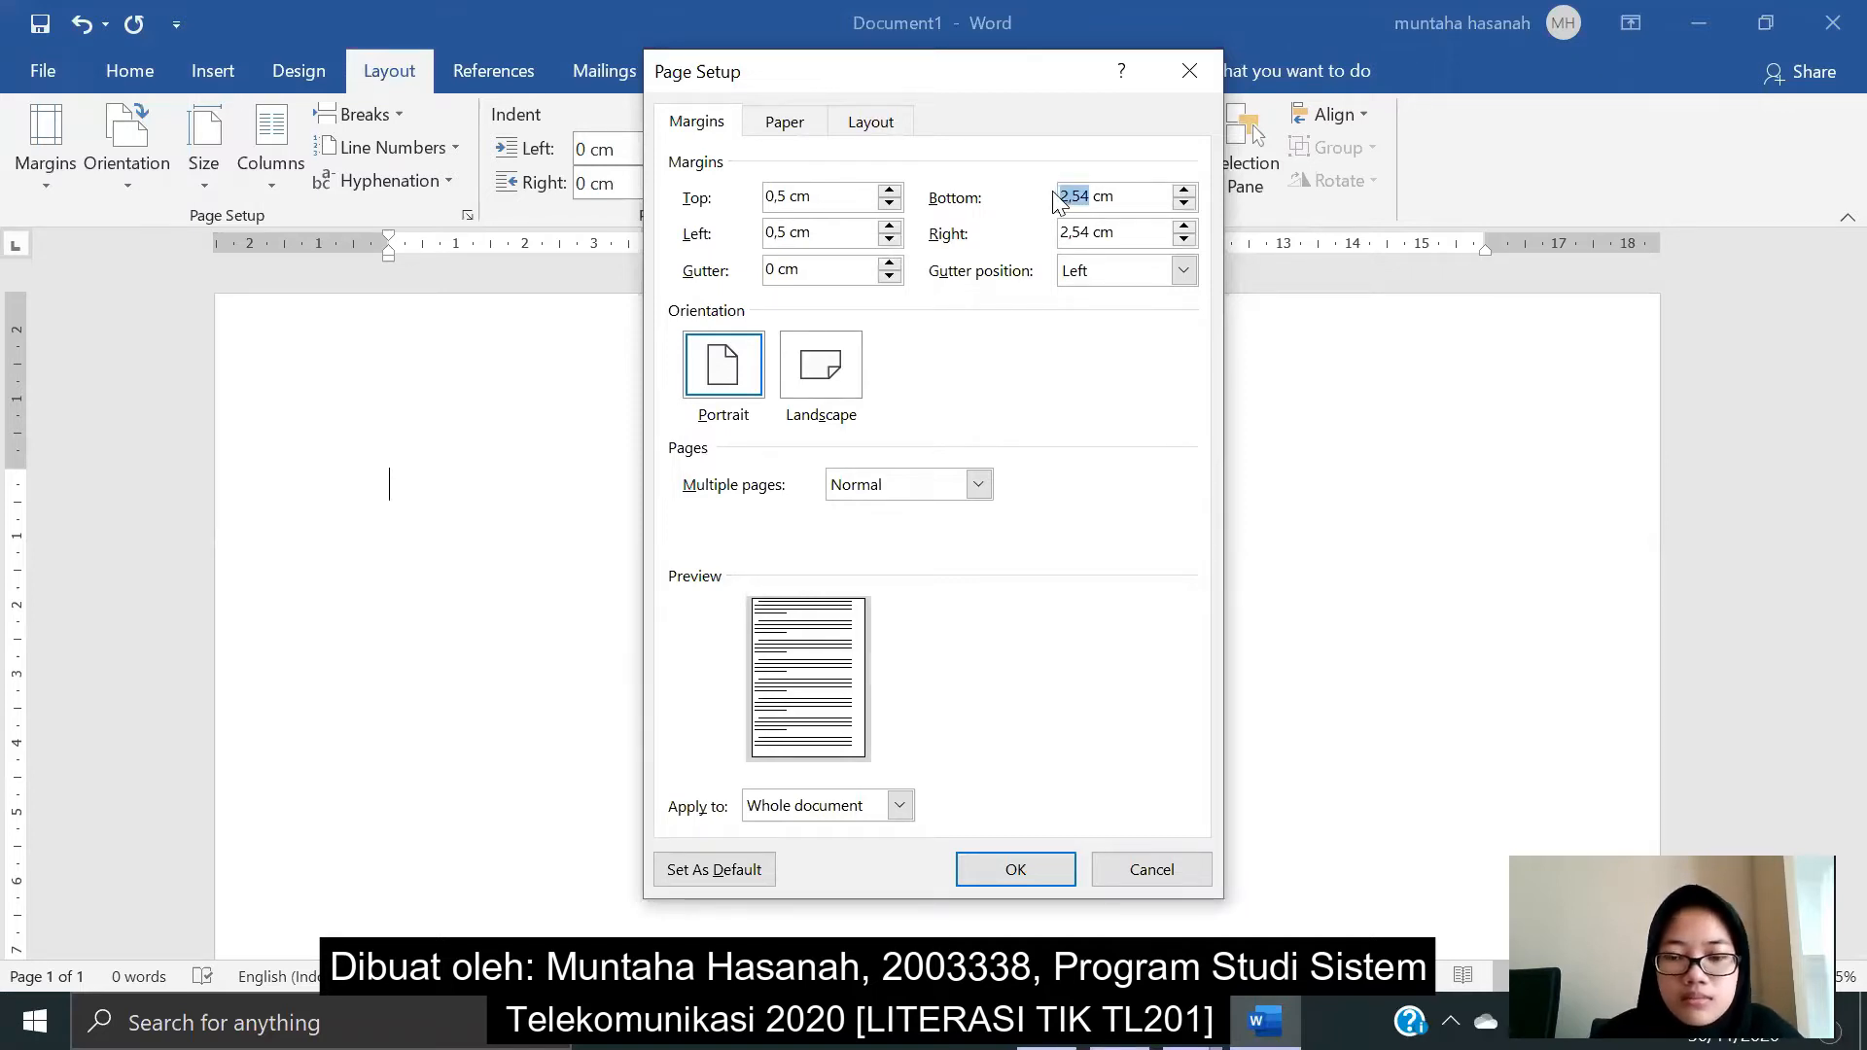
type("0,5")
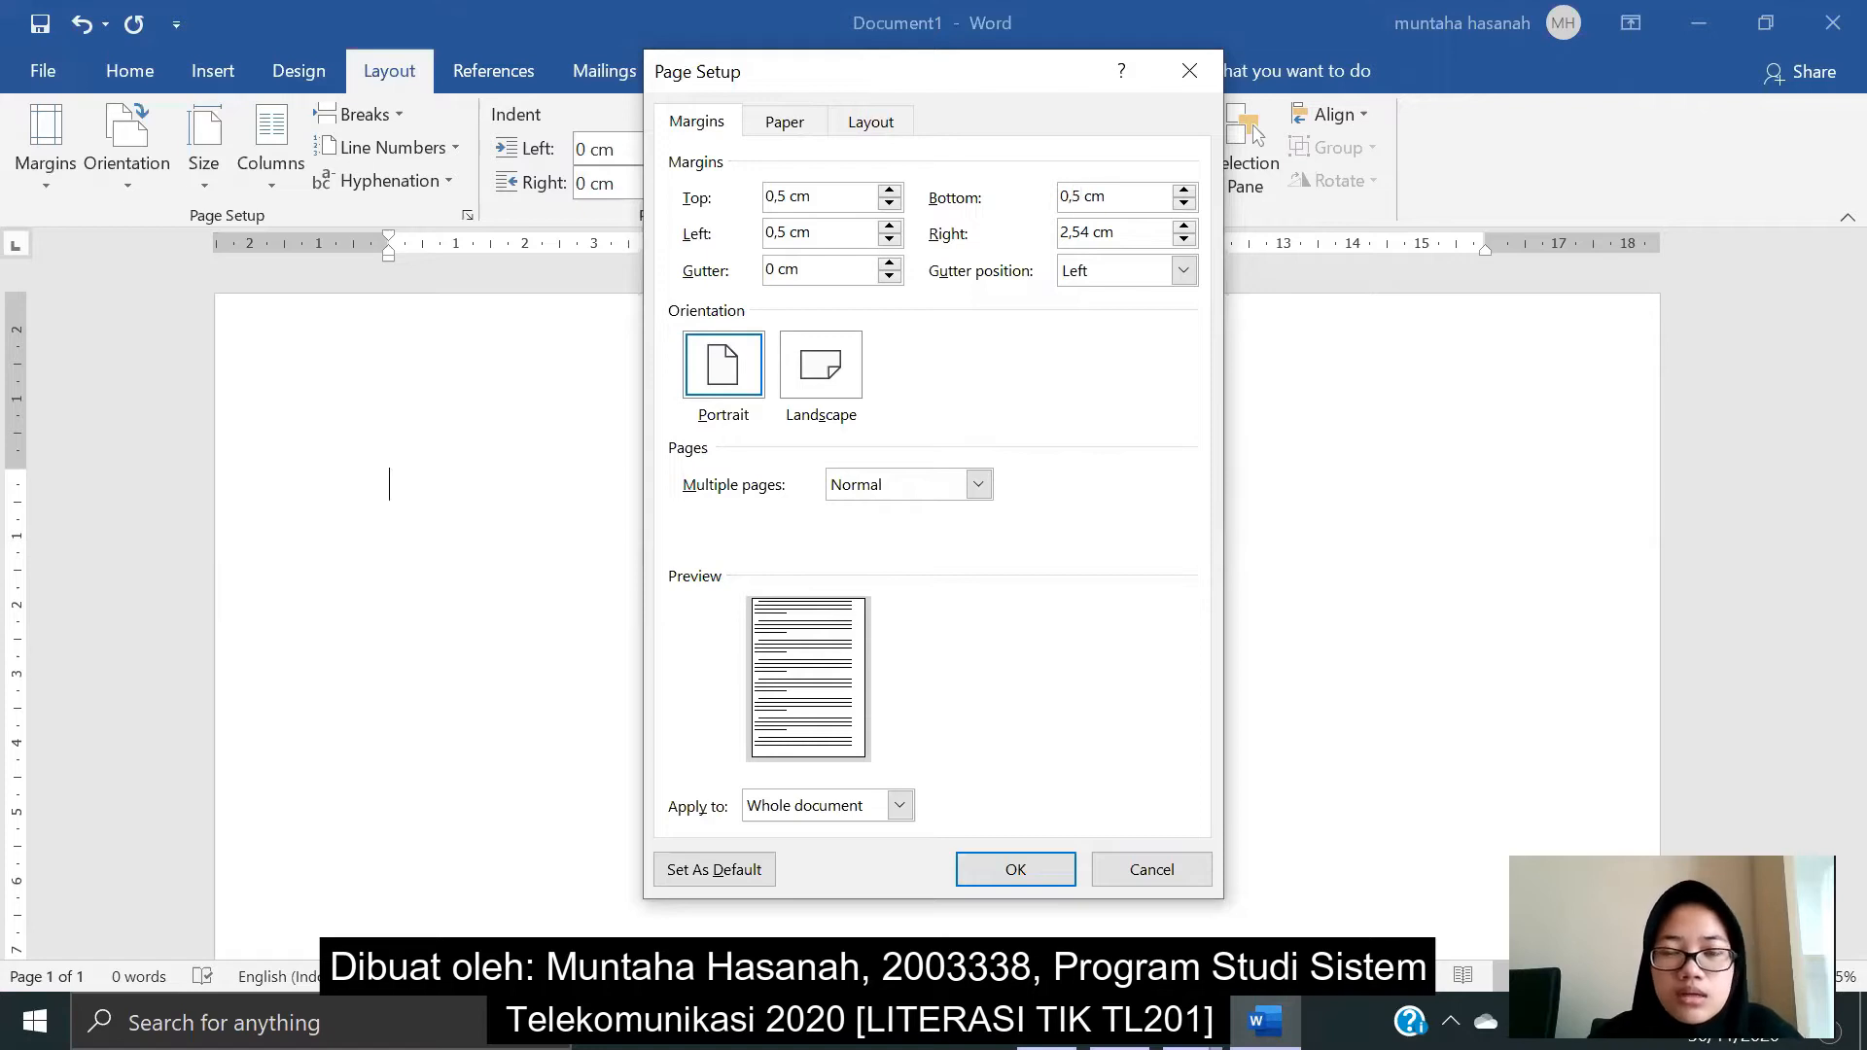
left_click_drag(1090, 230, 1058, 234)
type("0,5")
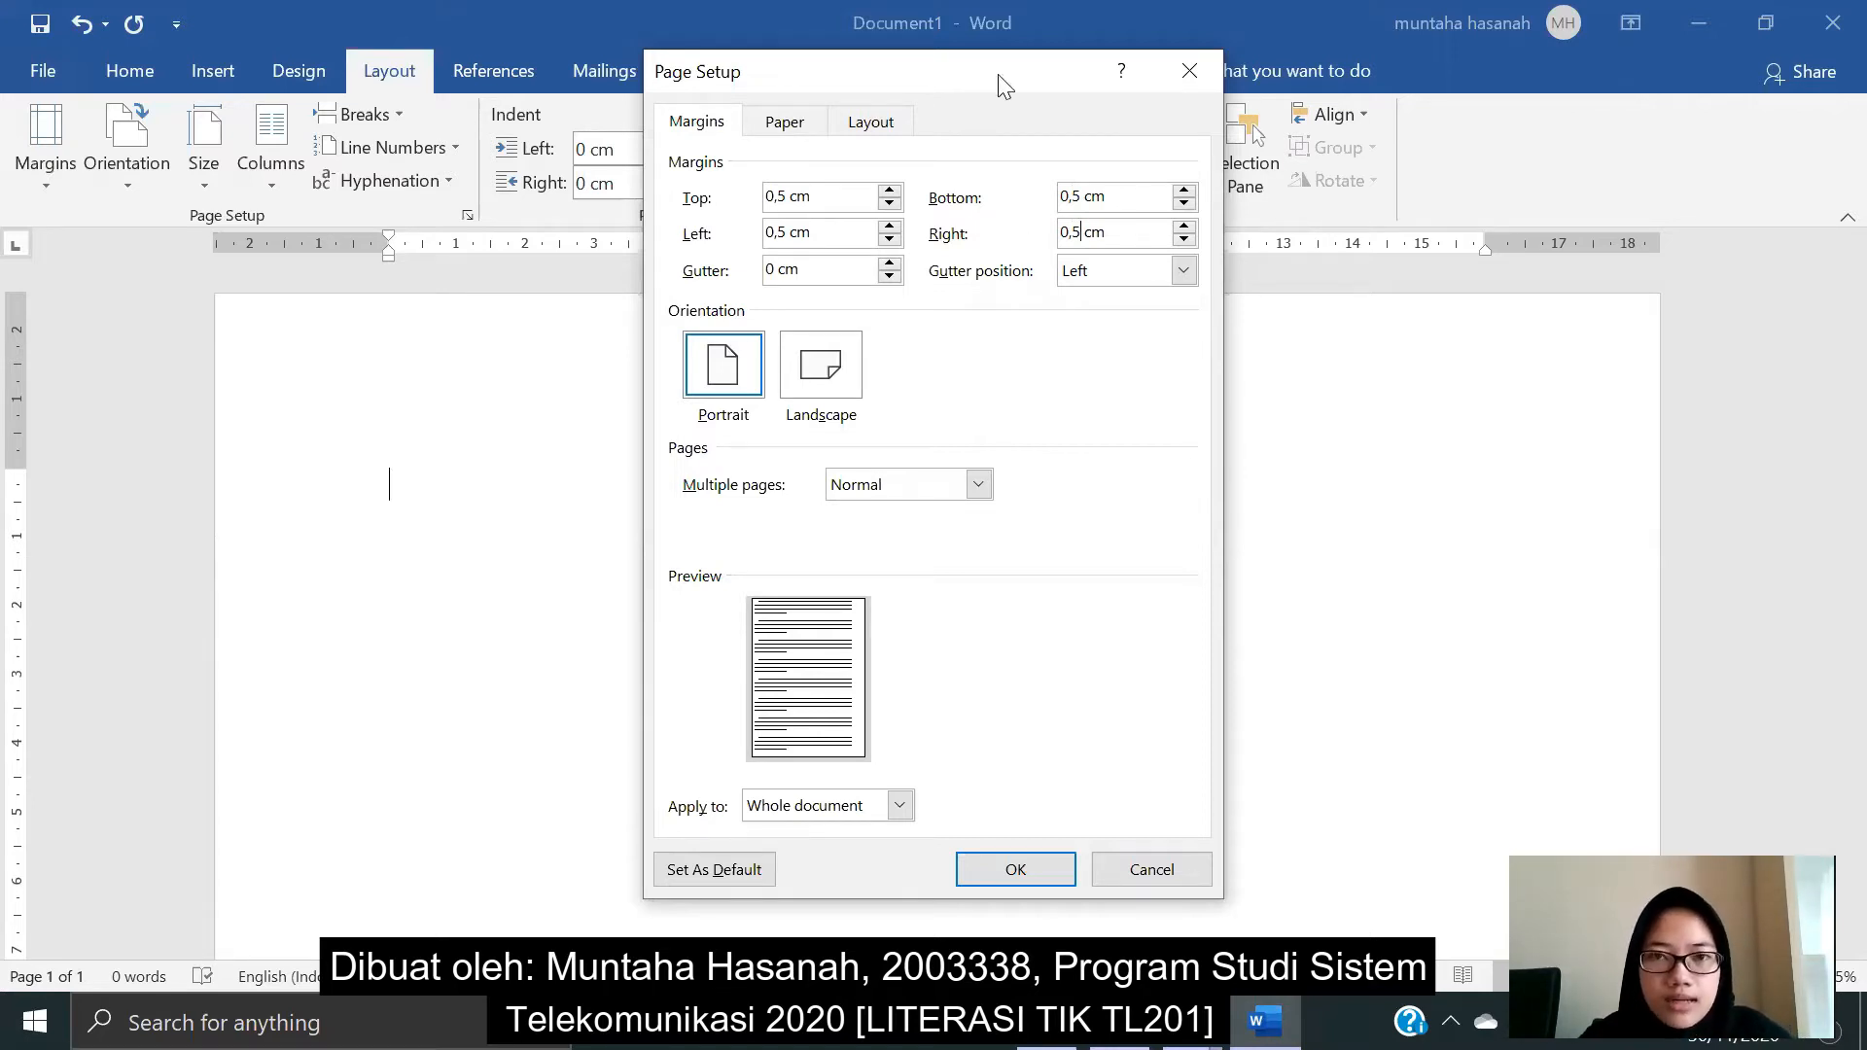
left_click(1016, 868)
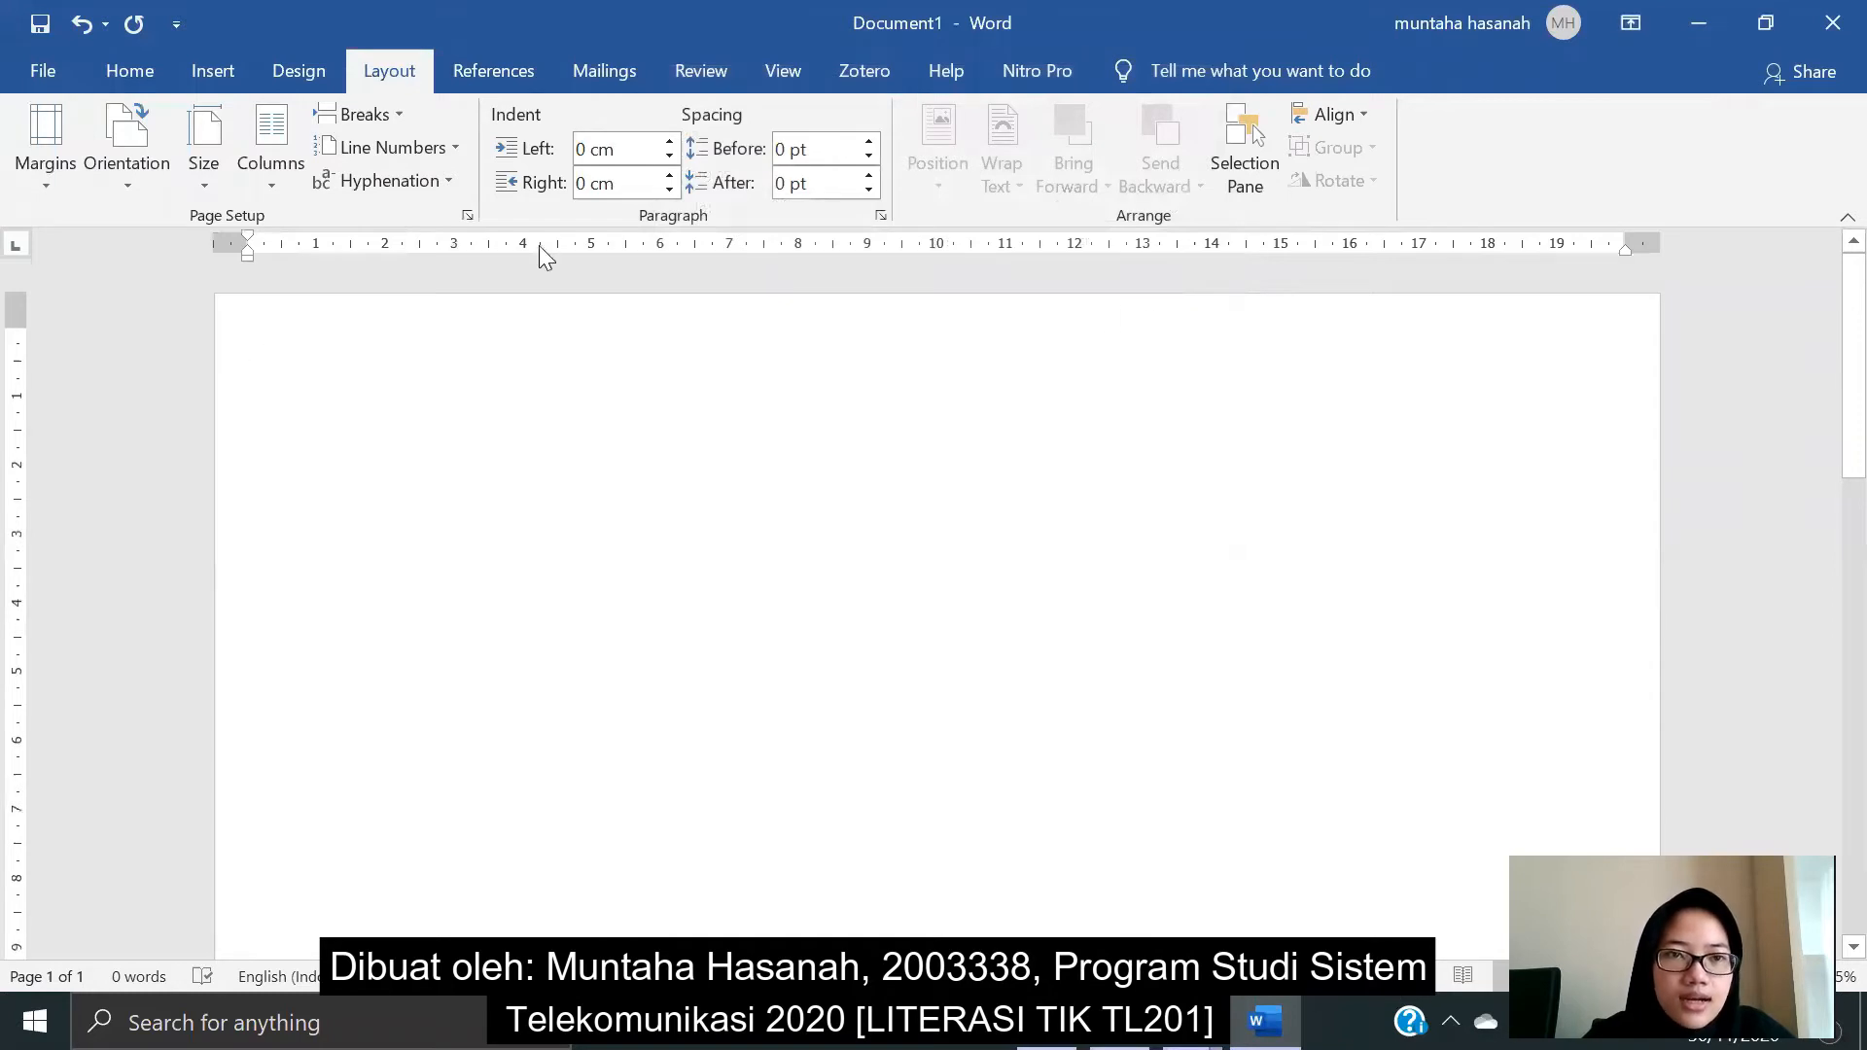
left_click(205, 184)
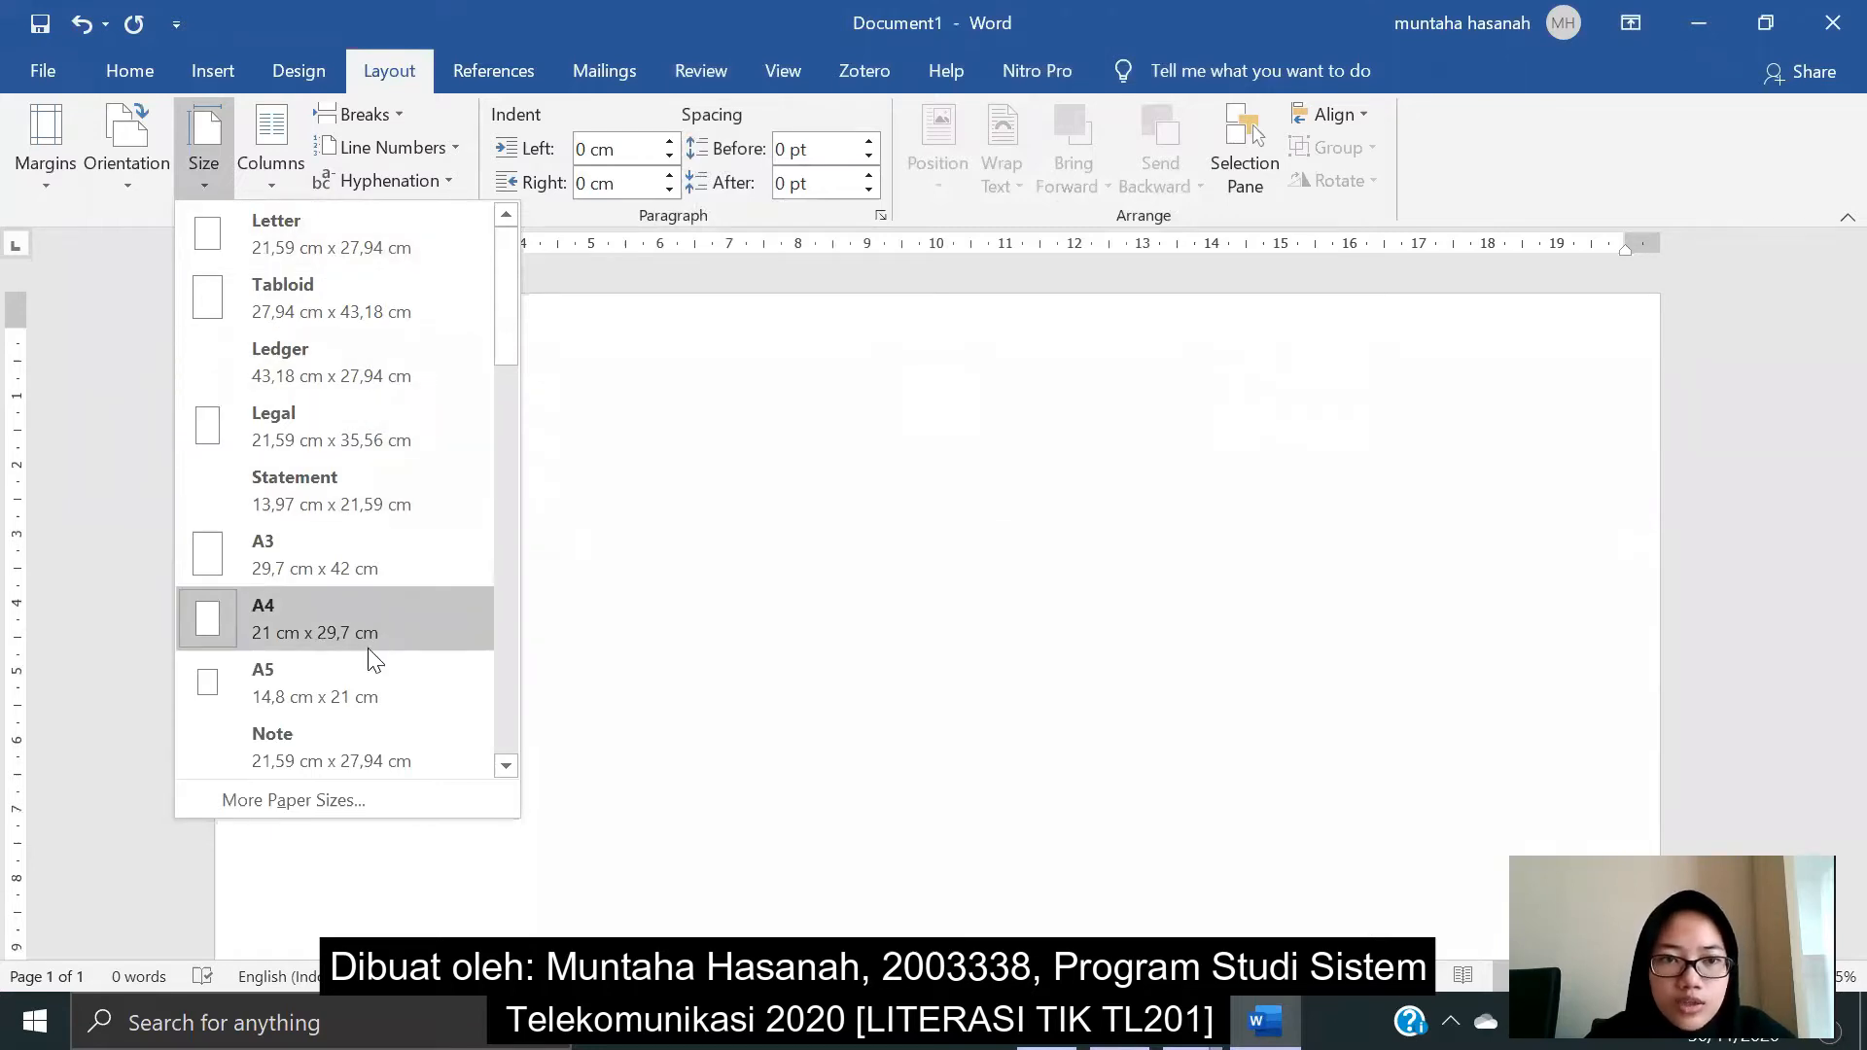
left_click(323, 619)
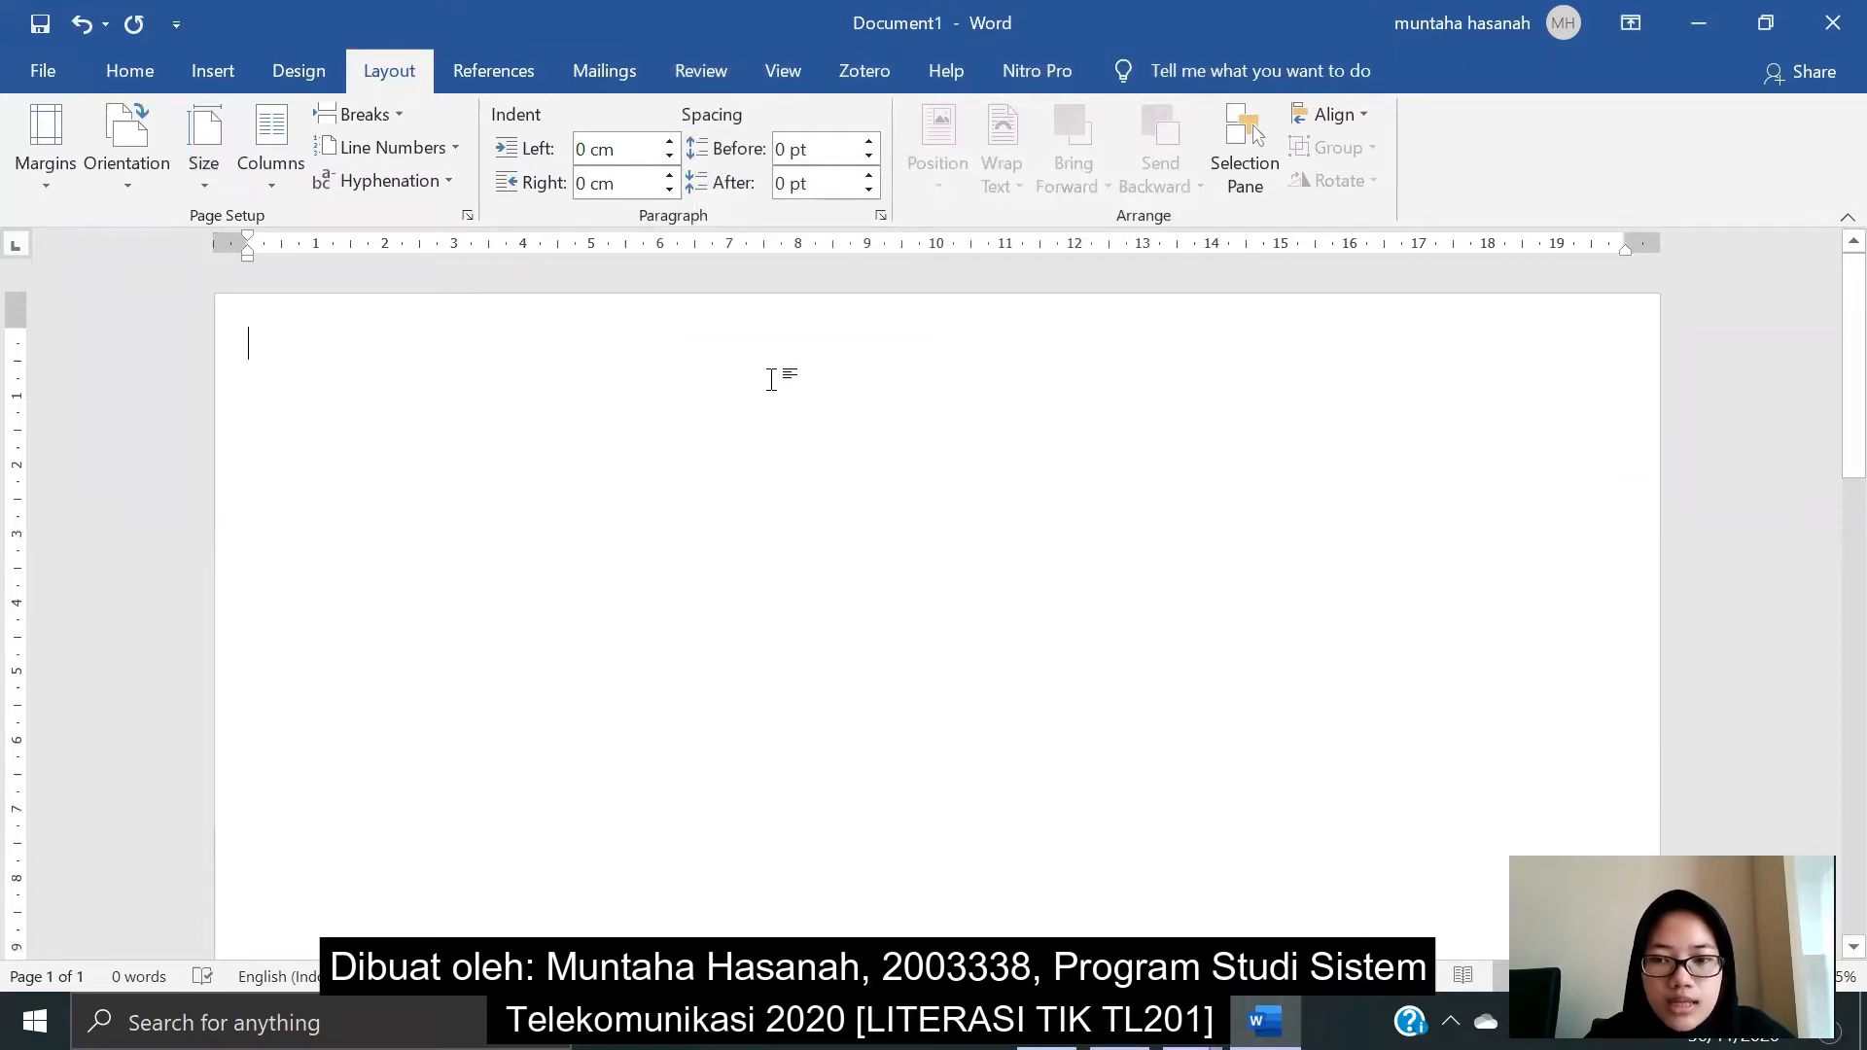
- Insert a 2-column by 3-row table at the top of the page and select it
left_click(213, 74)
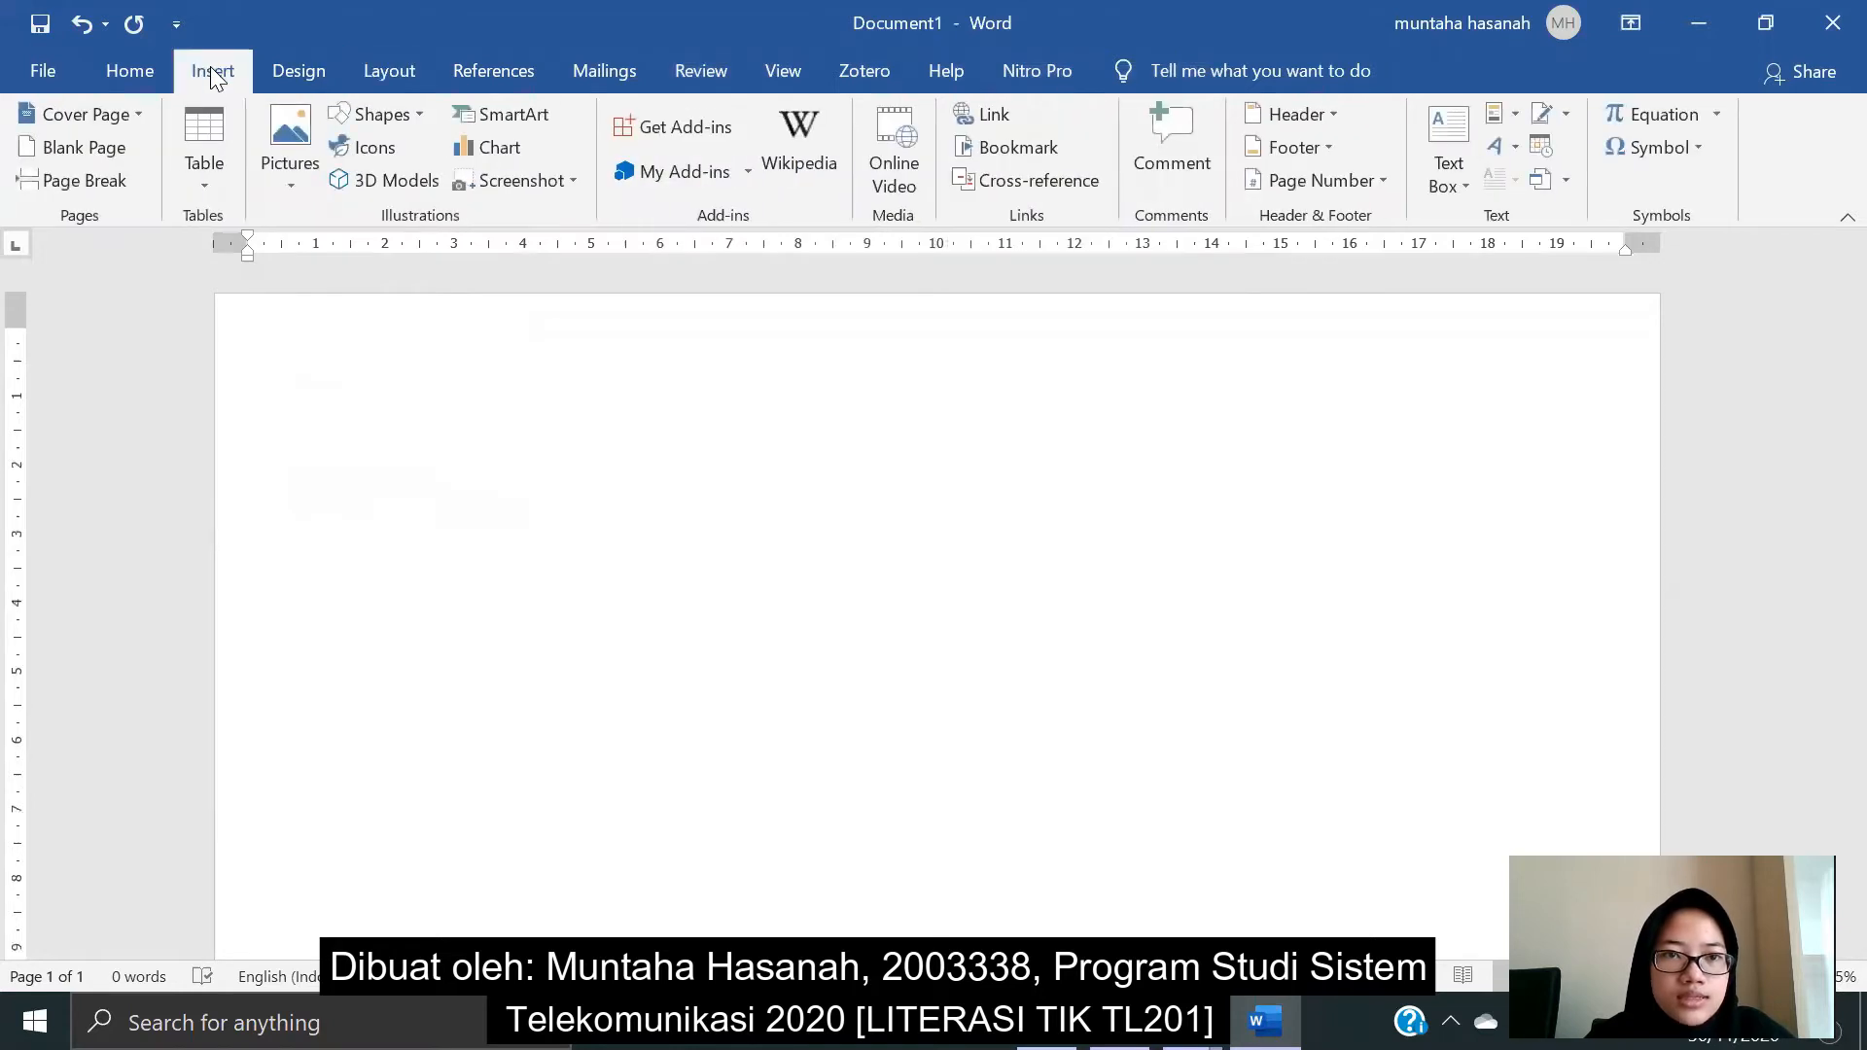
left_click(208, 173)
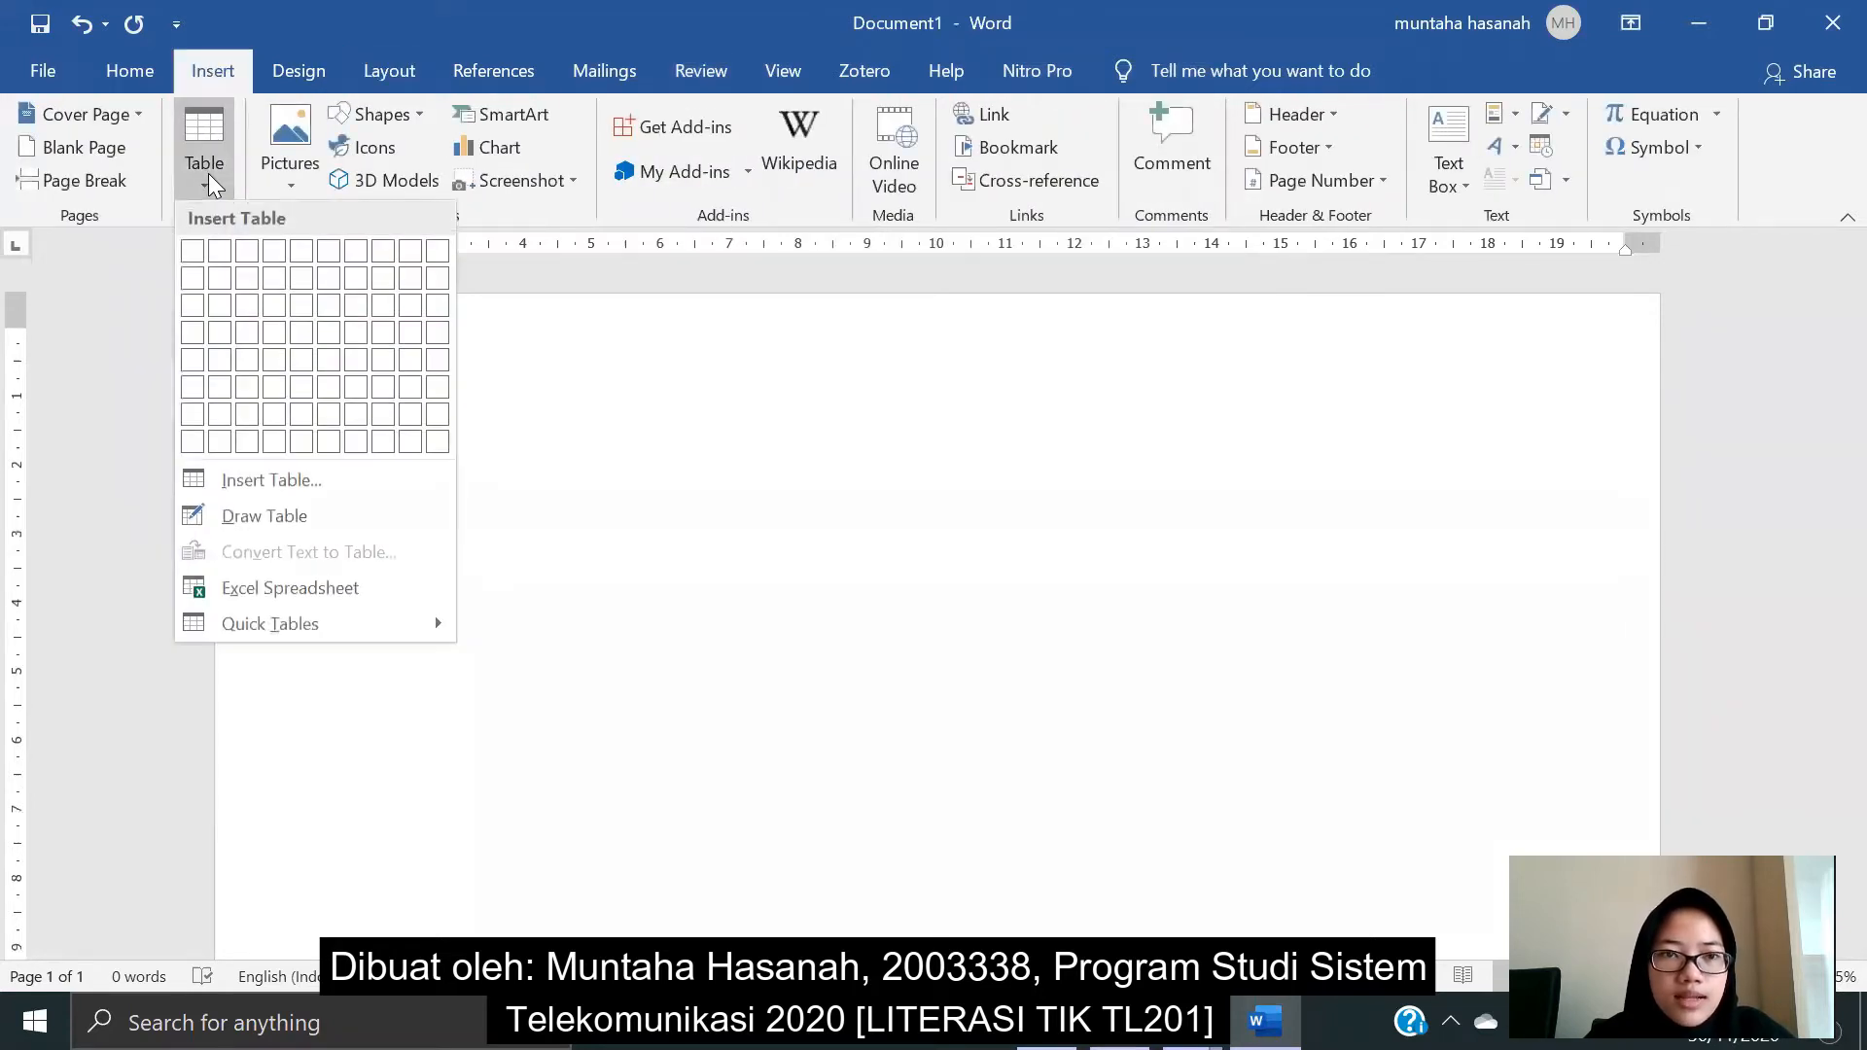
left_click(215, 308)
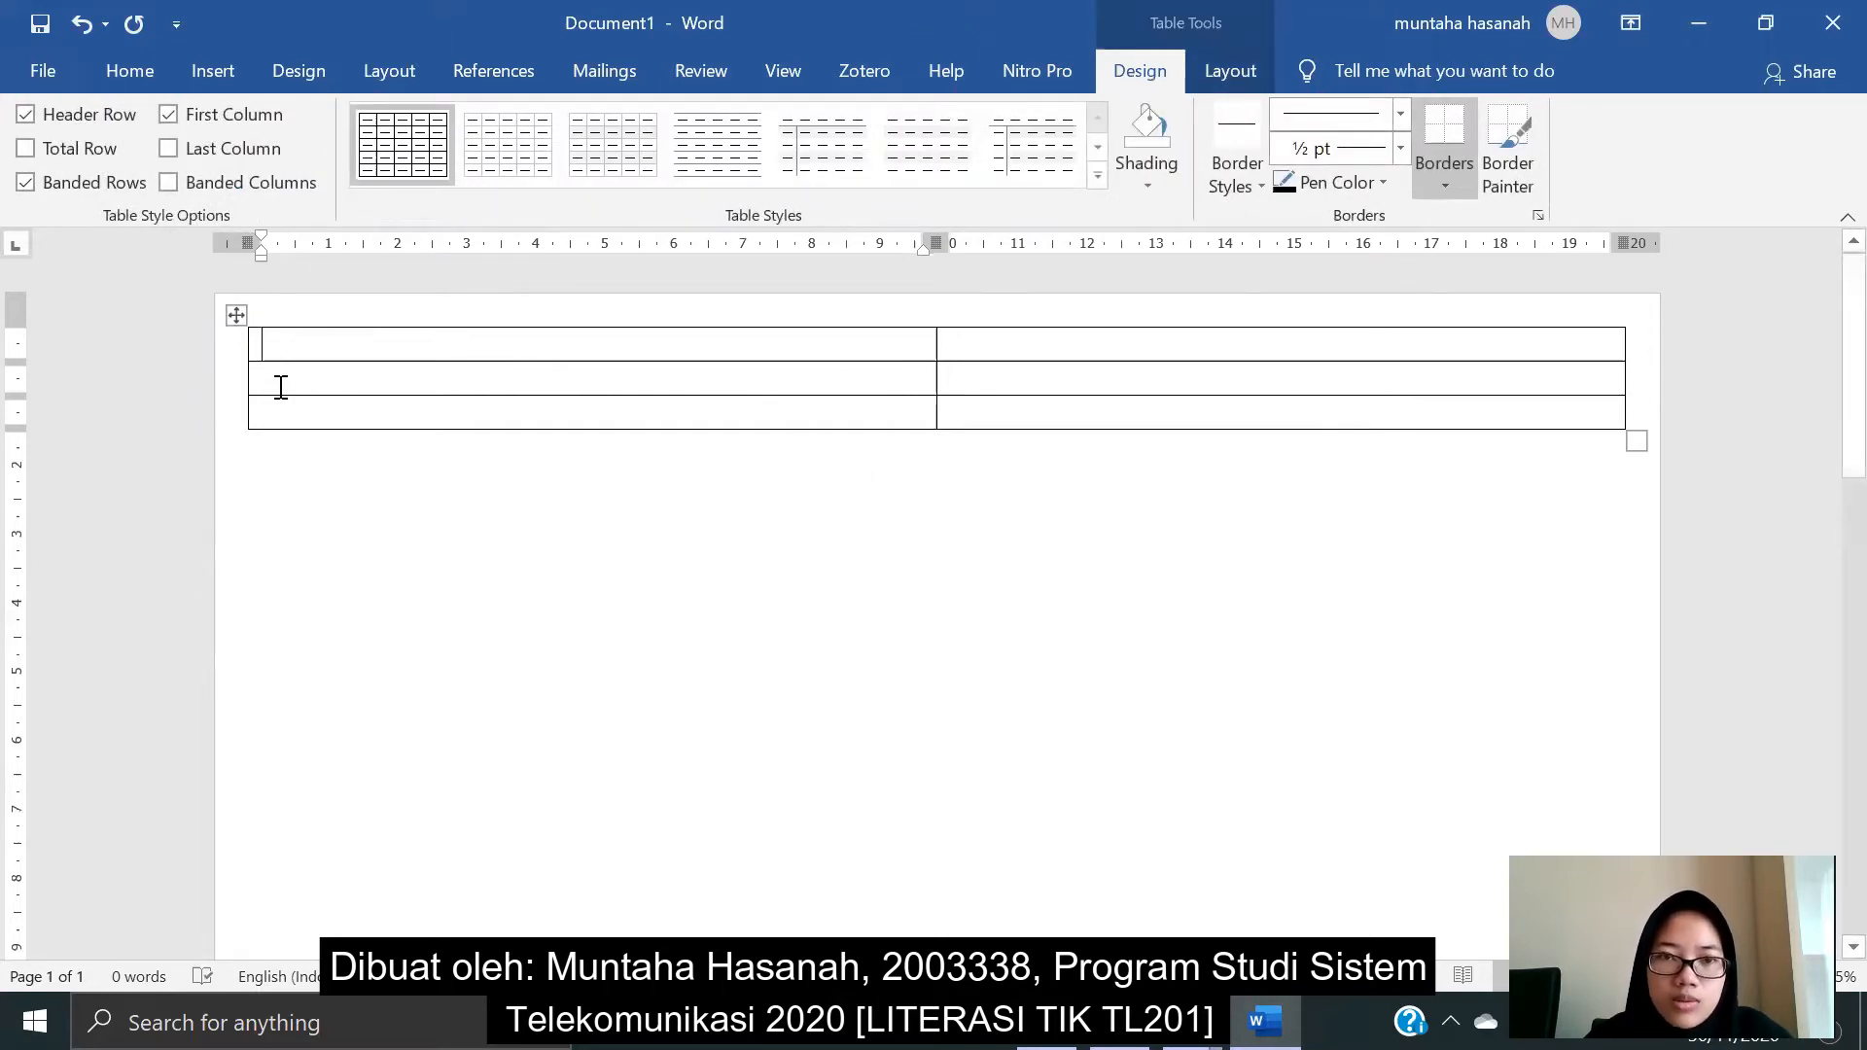
left_click(299, 344)
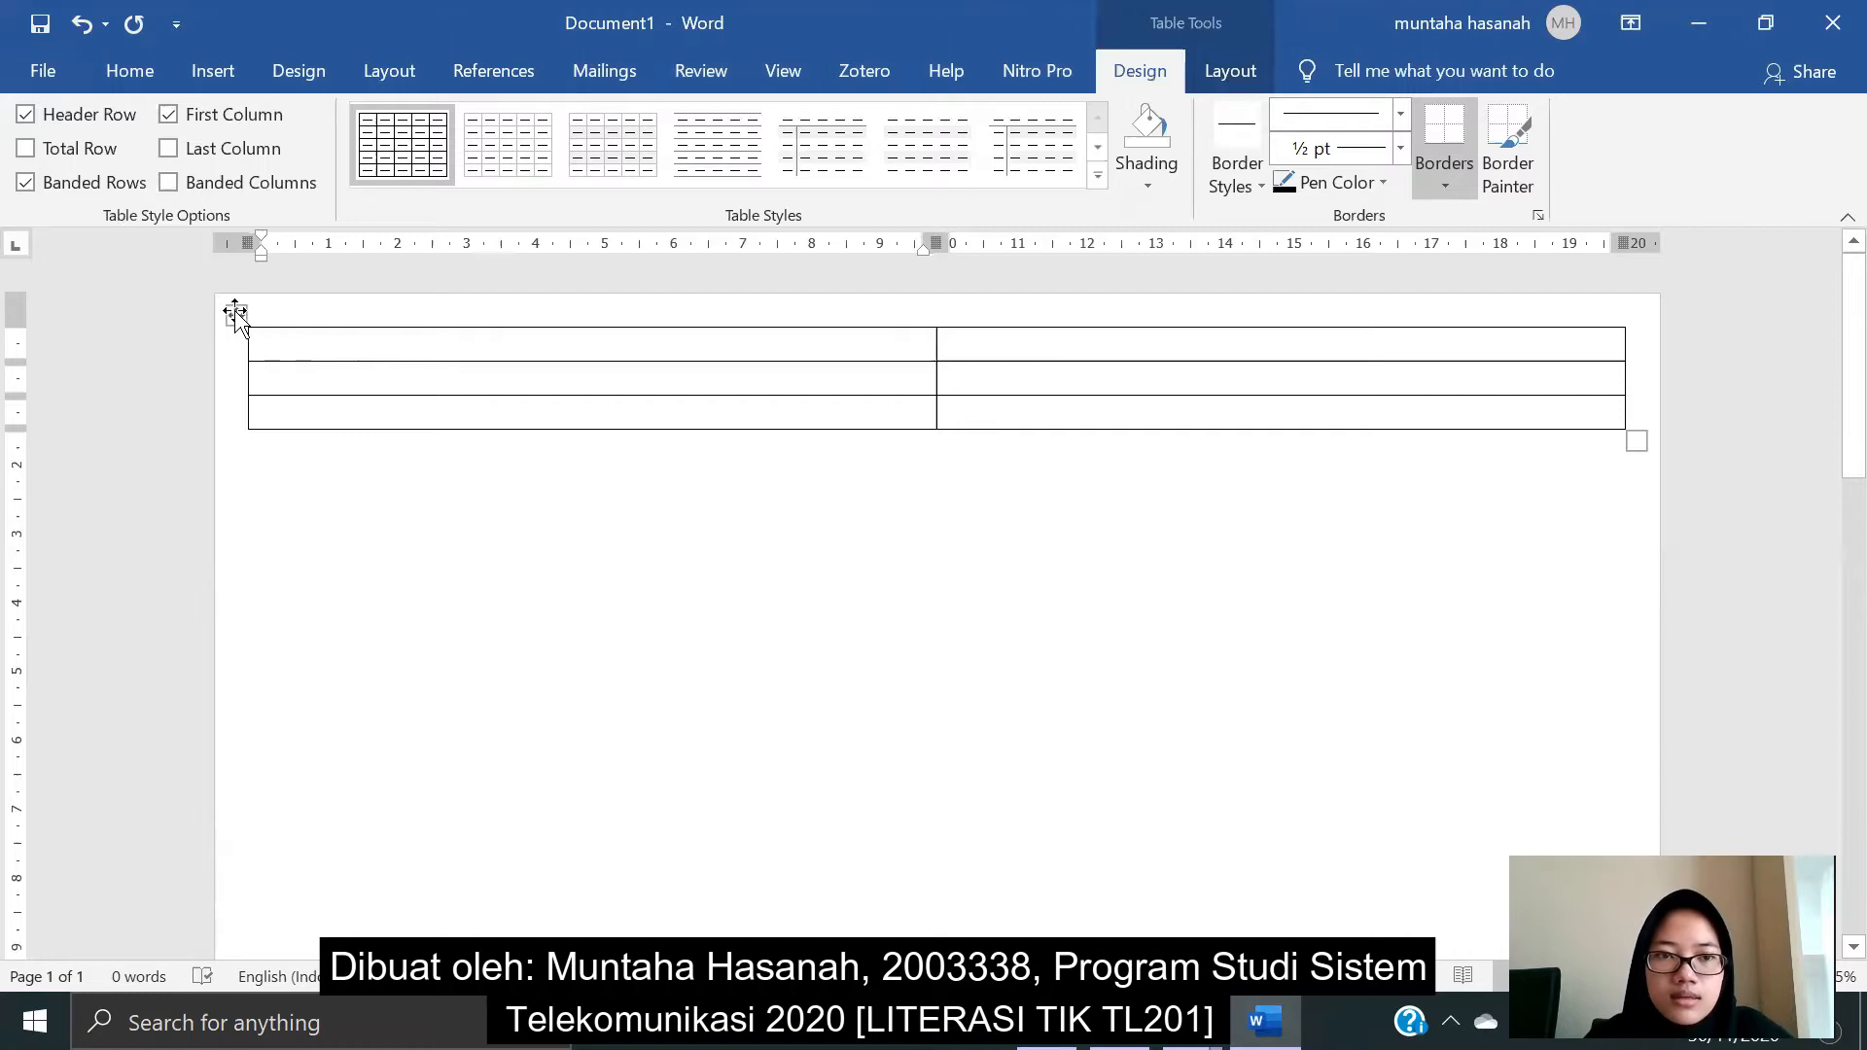
left_click(234, 313)
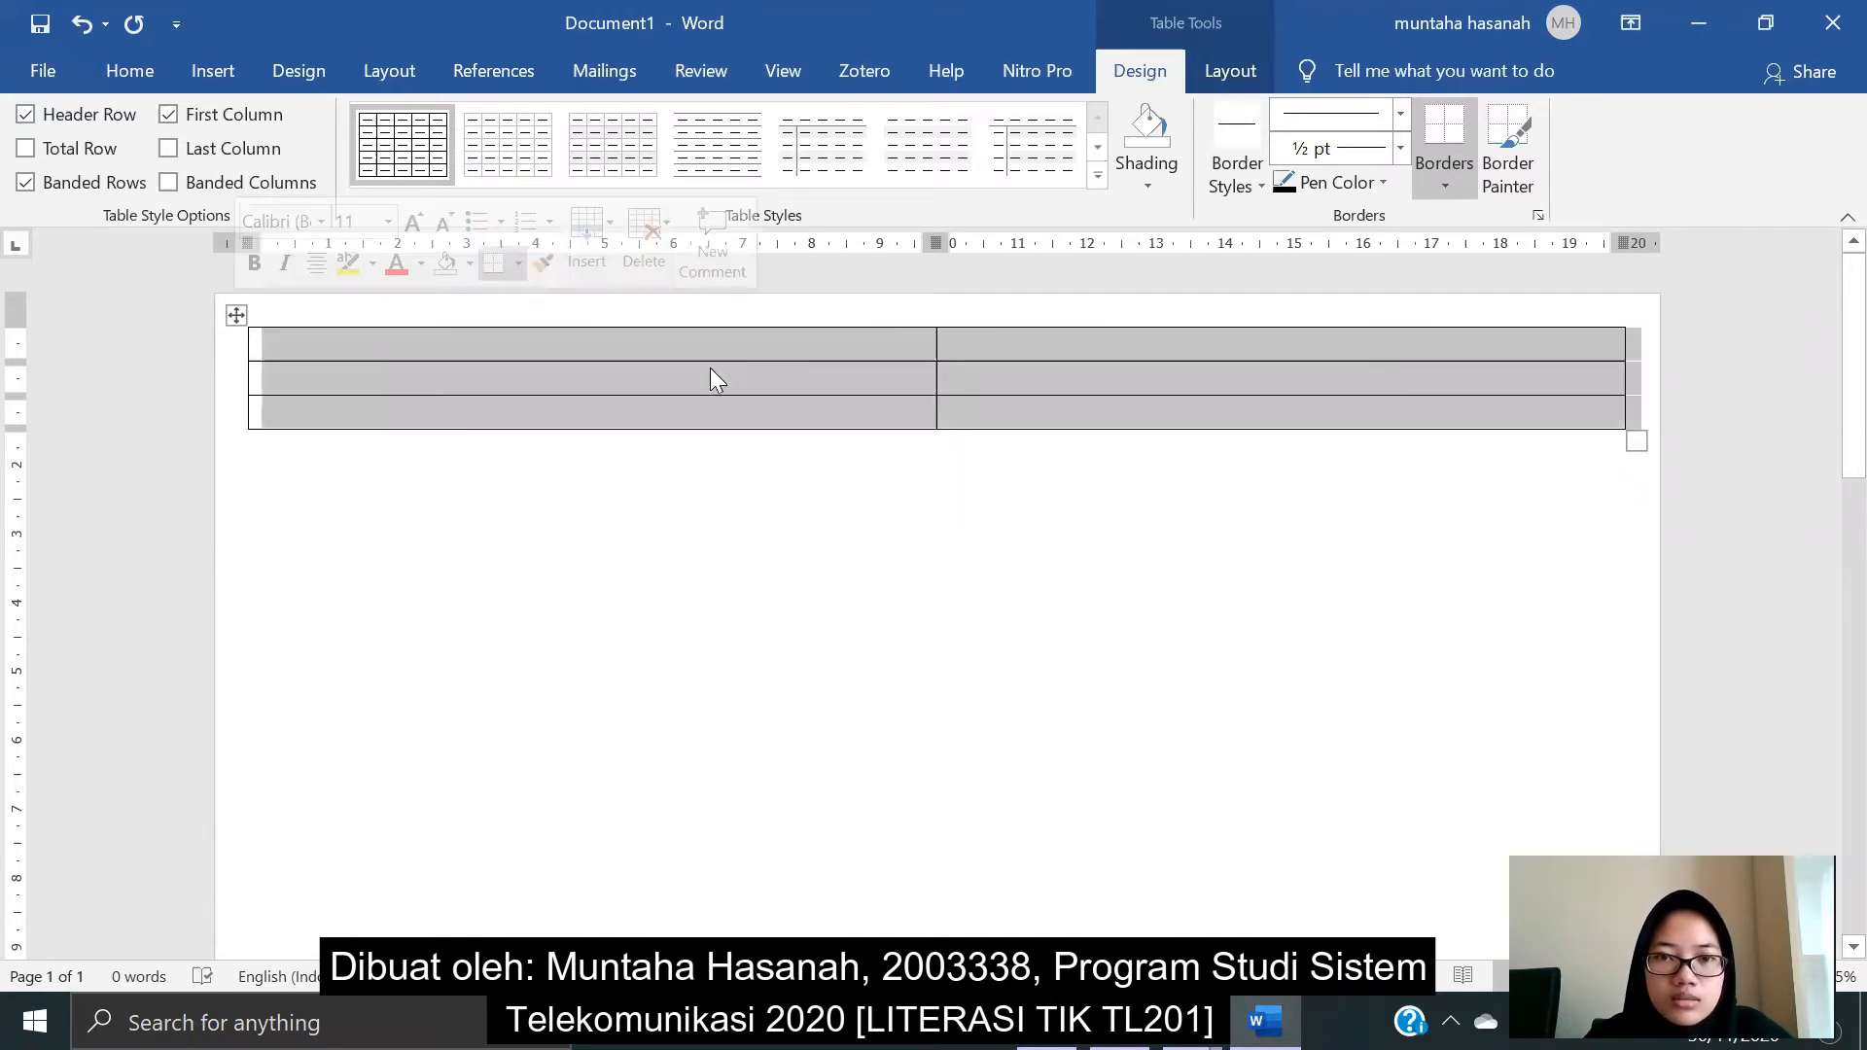
- In Table Properties options, set top, bottom, left and right cell margins to 0,3 cm
right_click(873, 368)
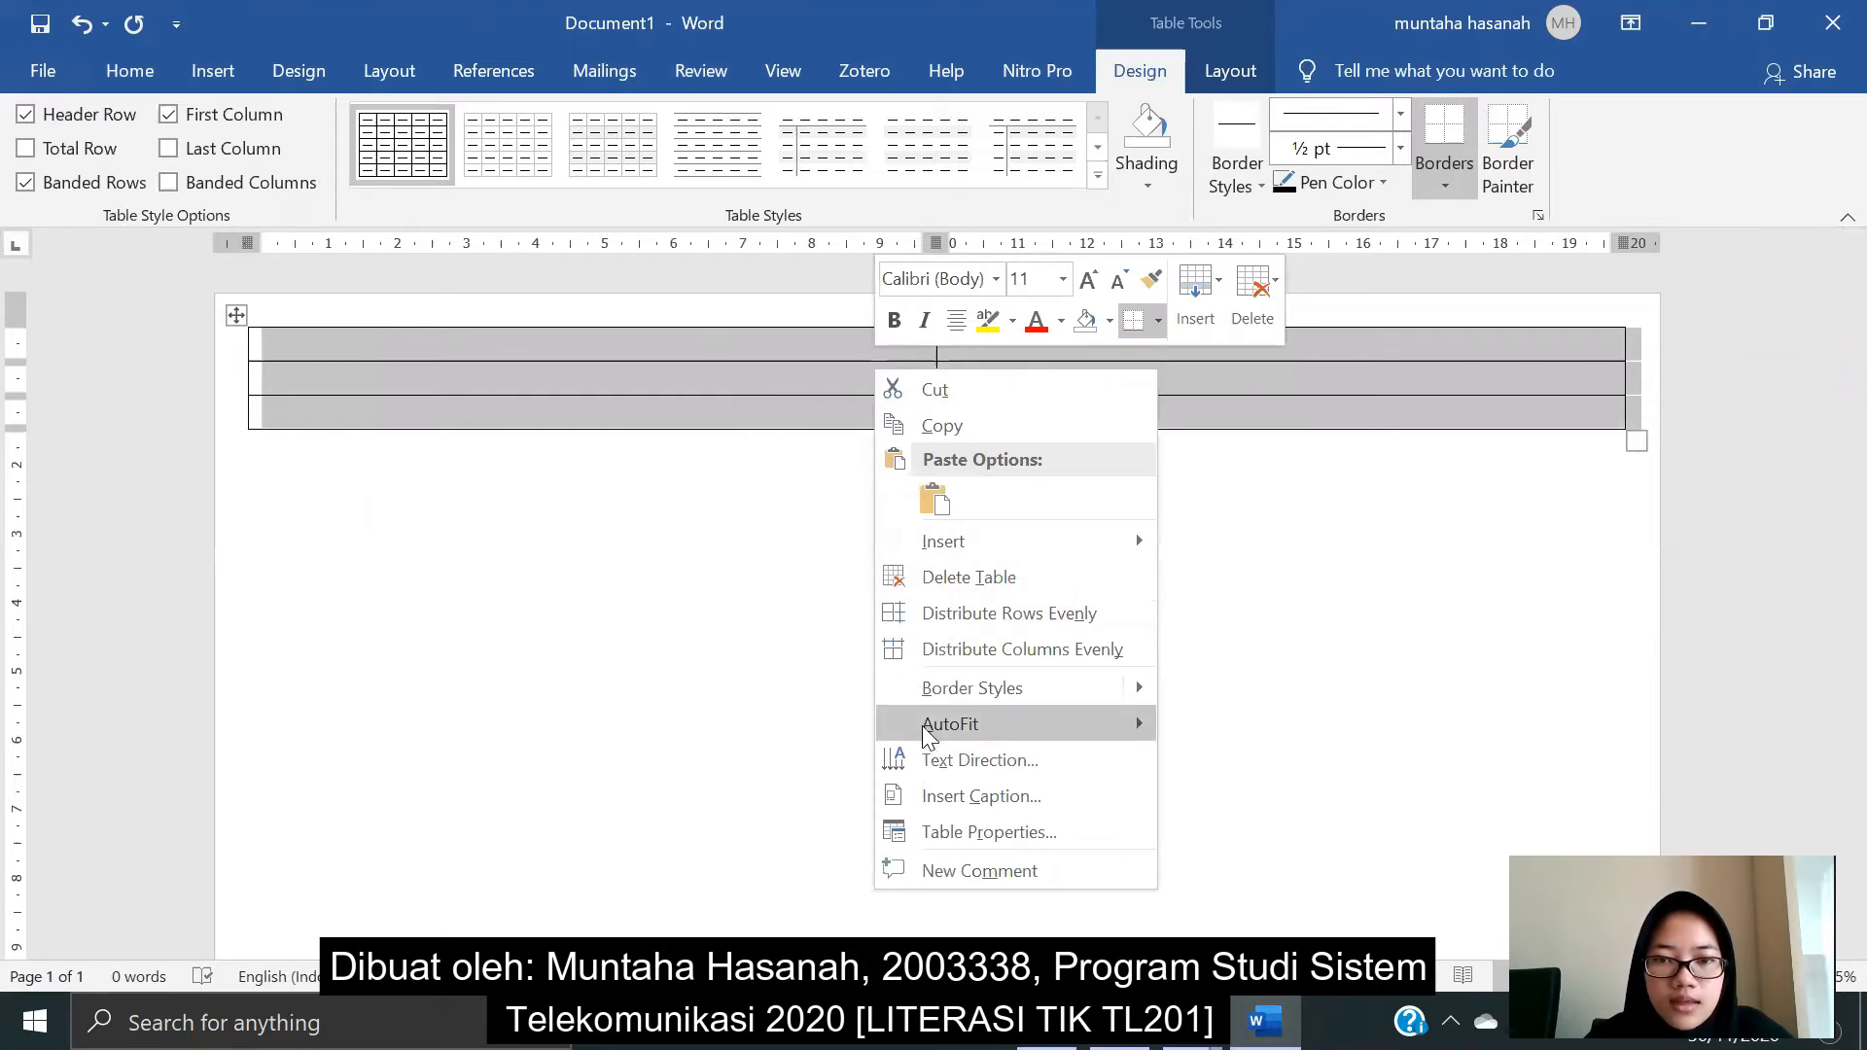
left_click(964, 833)
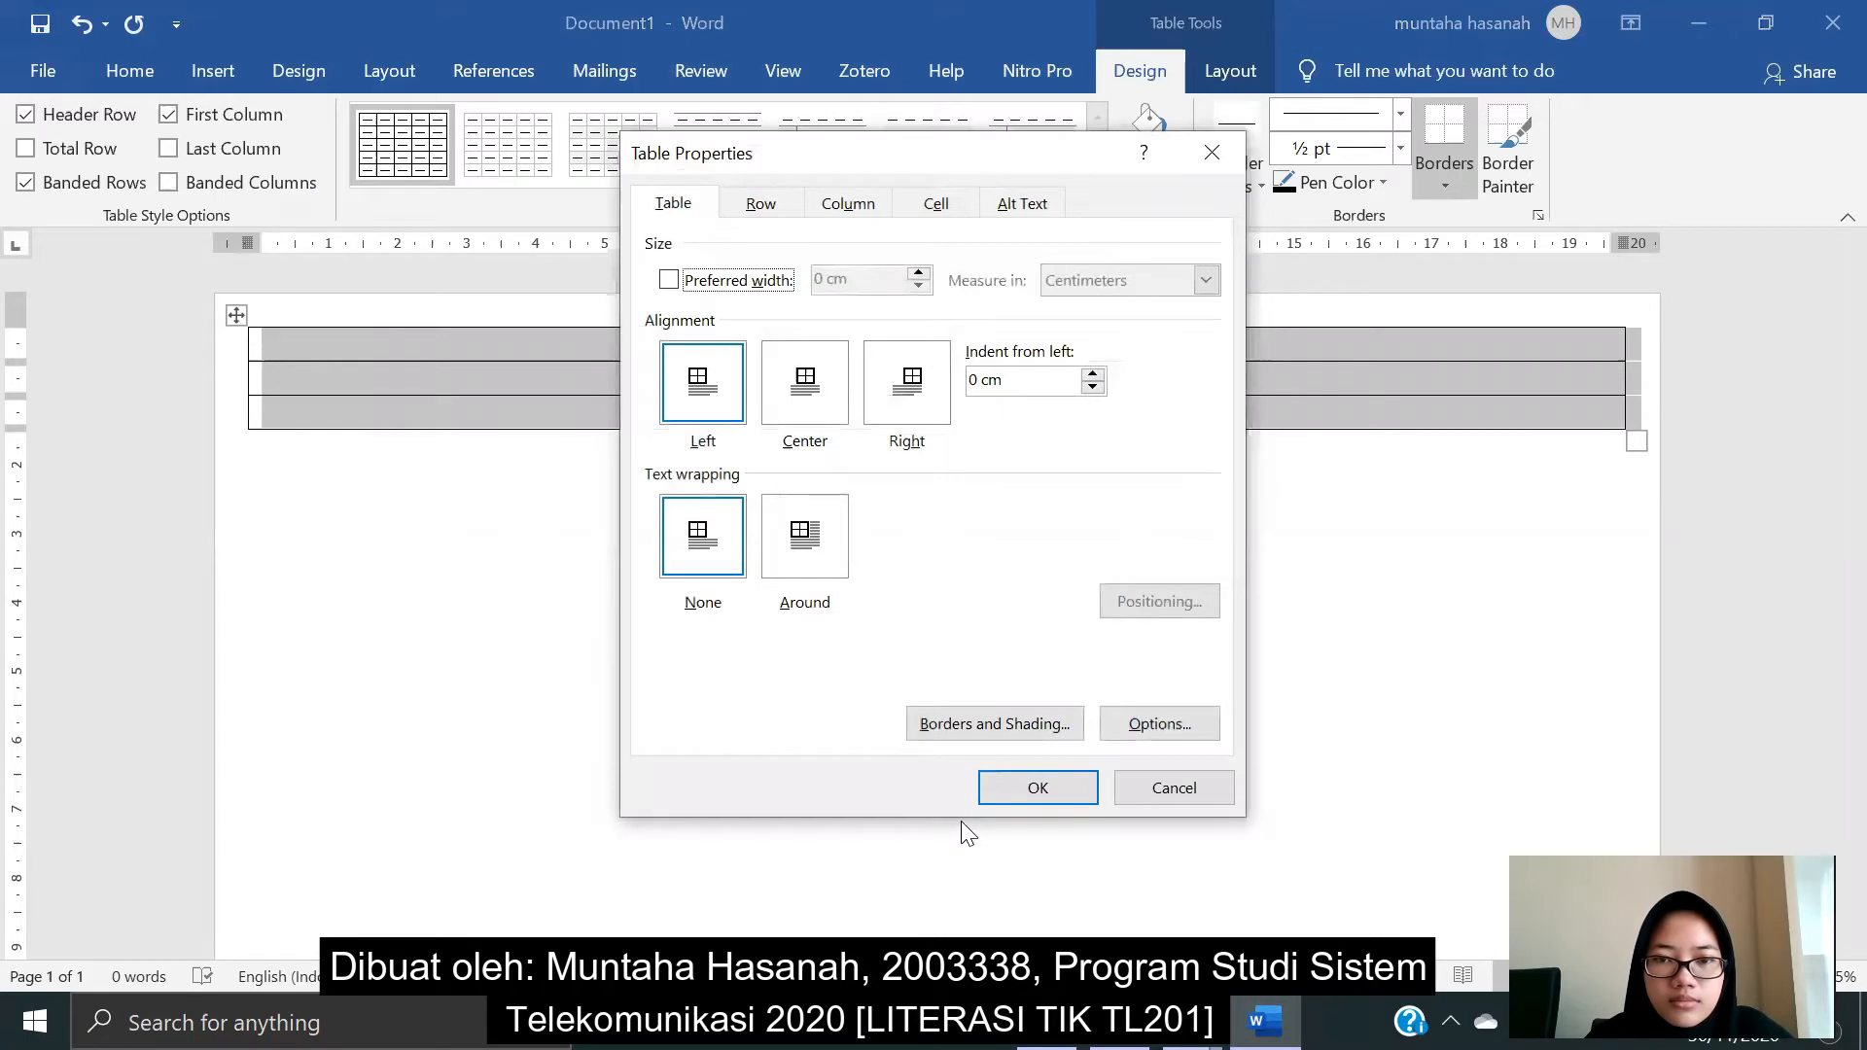
left_click(1144, 724)
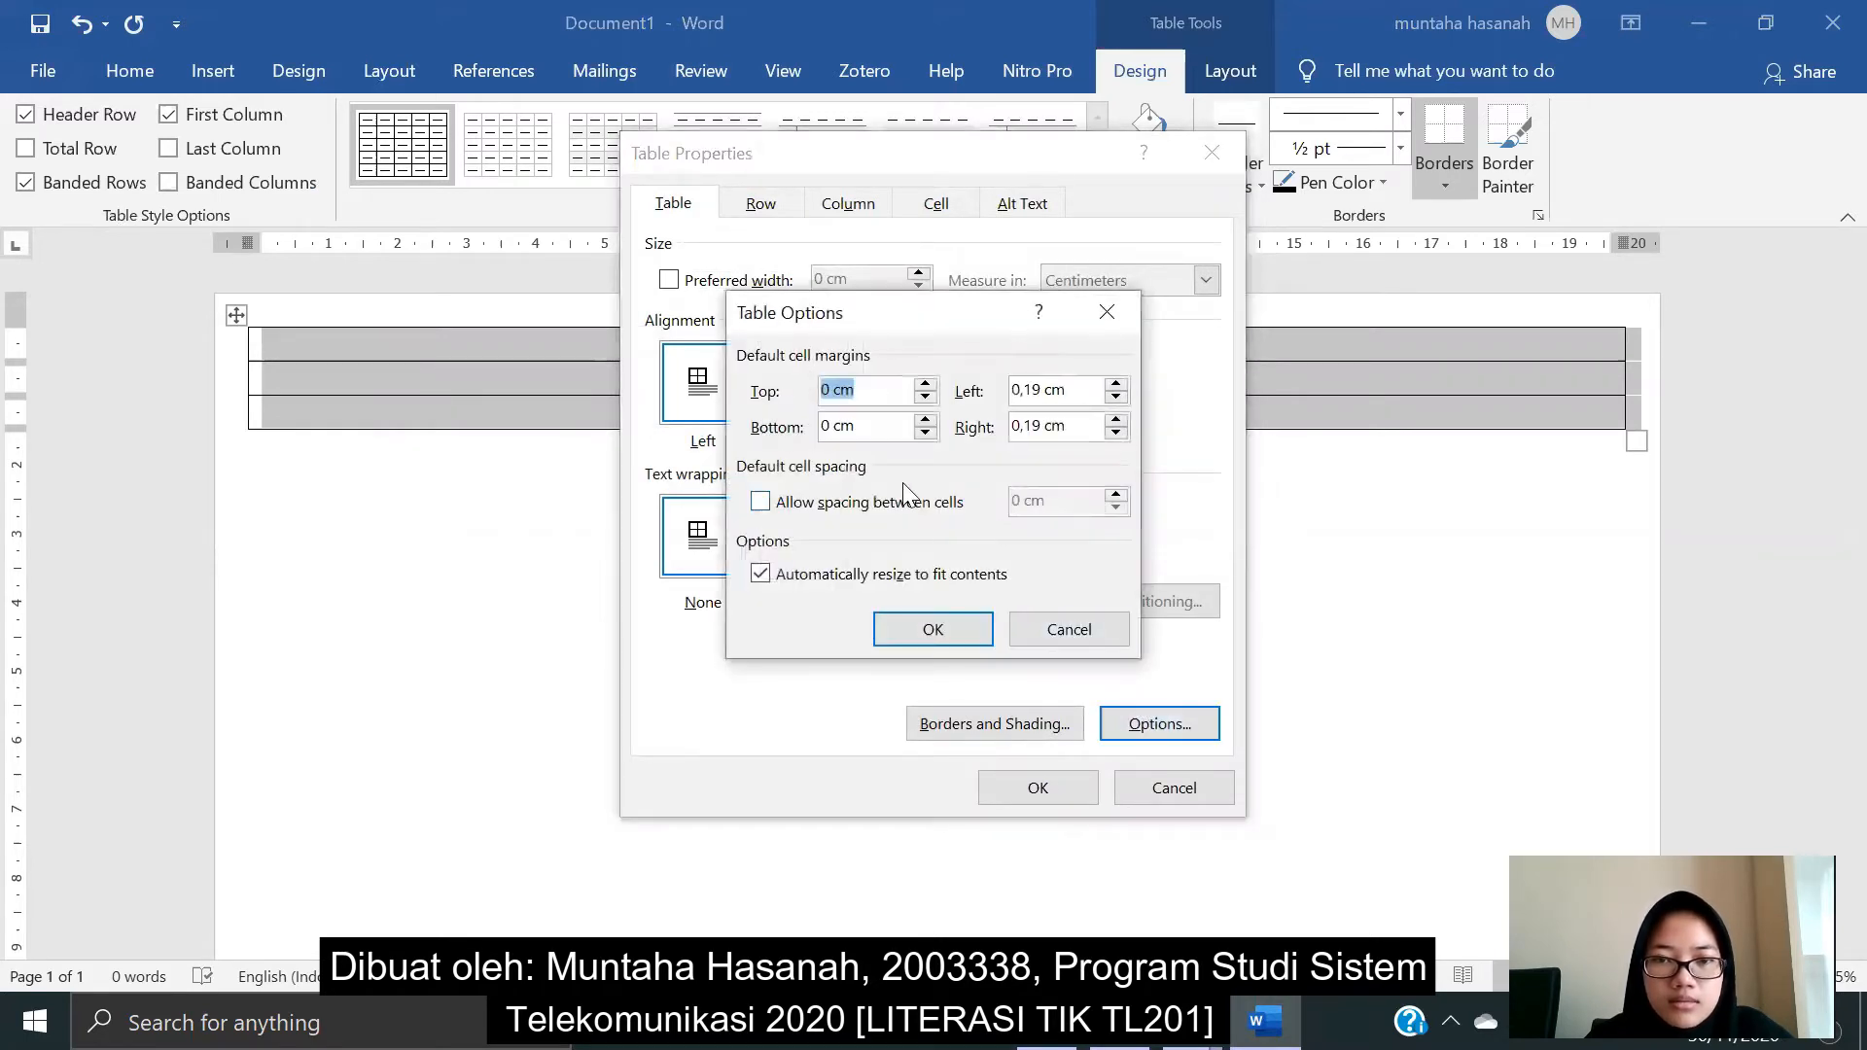
left_click(834, 394)
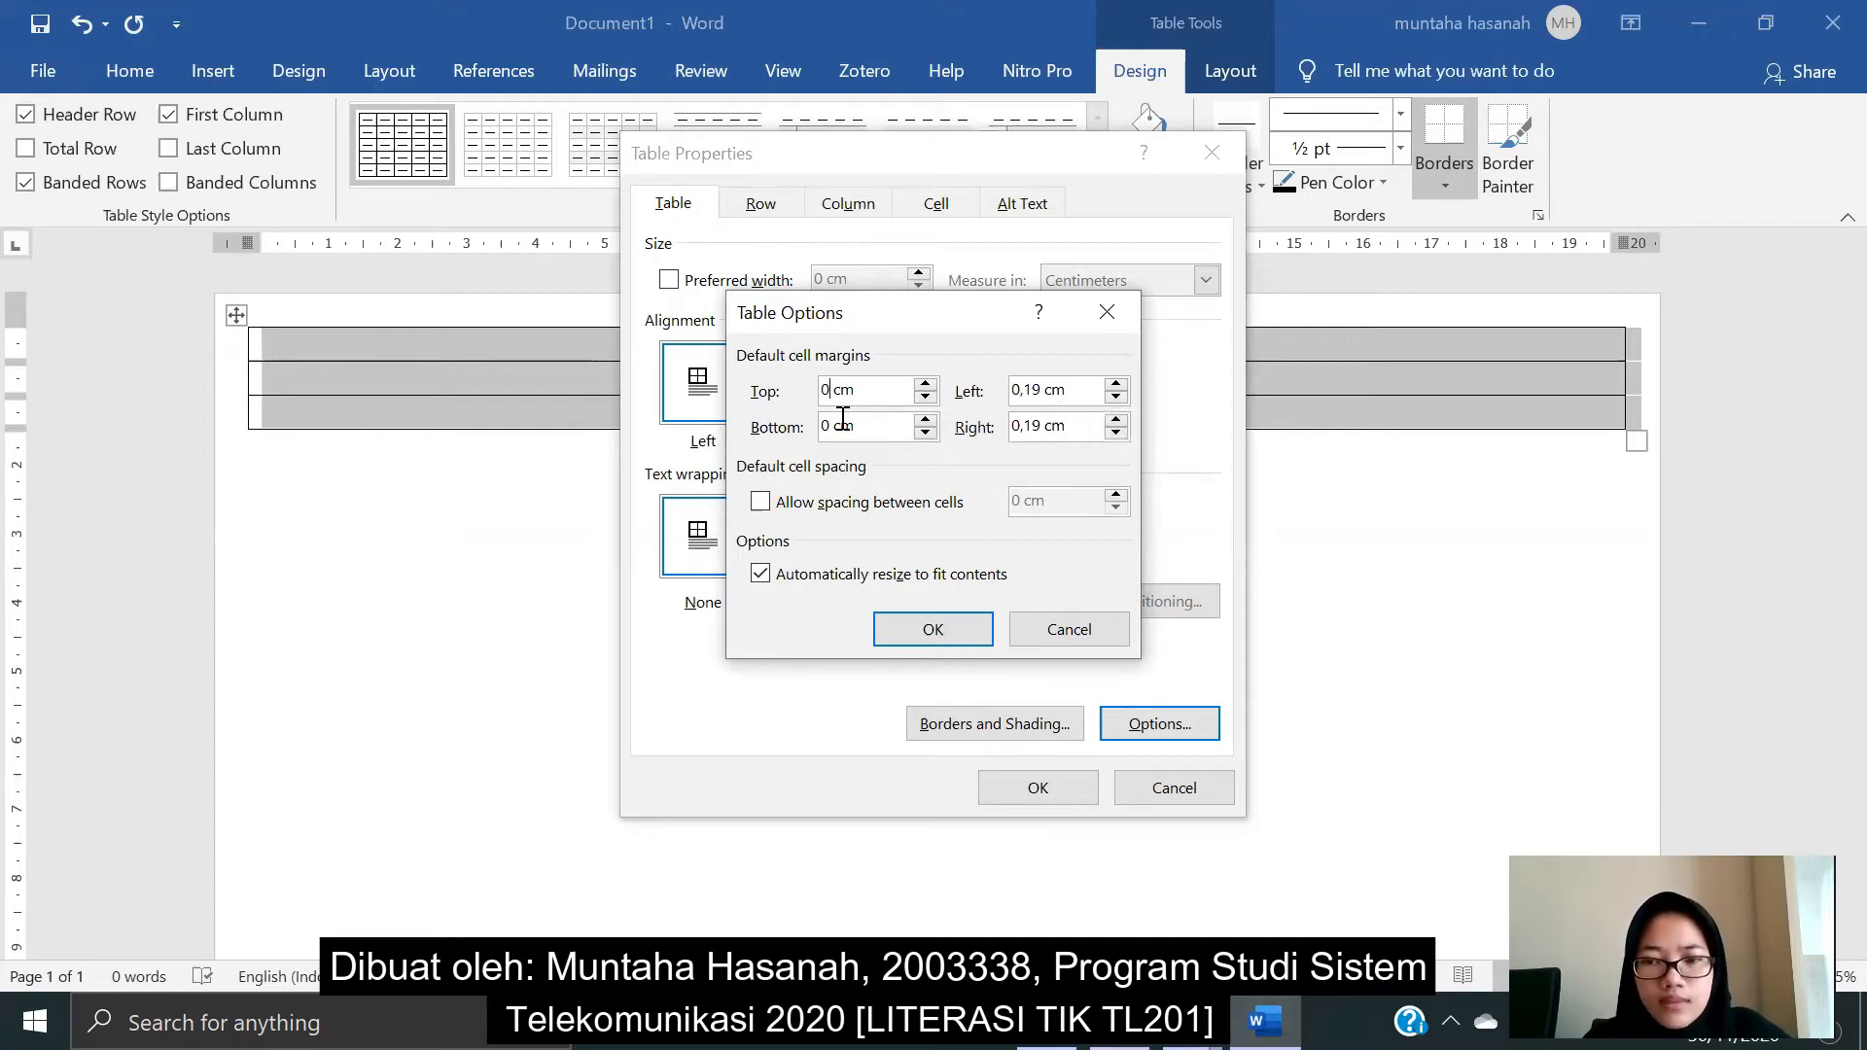
type(",3")
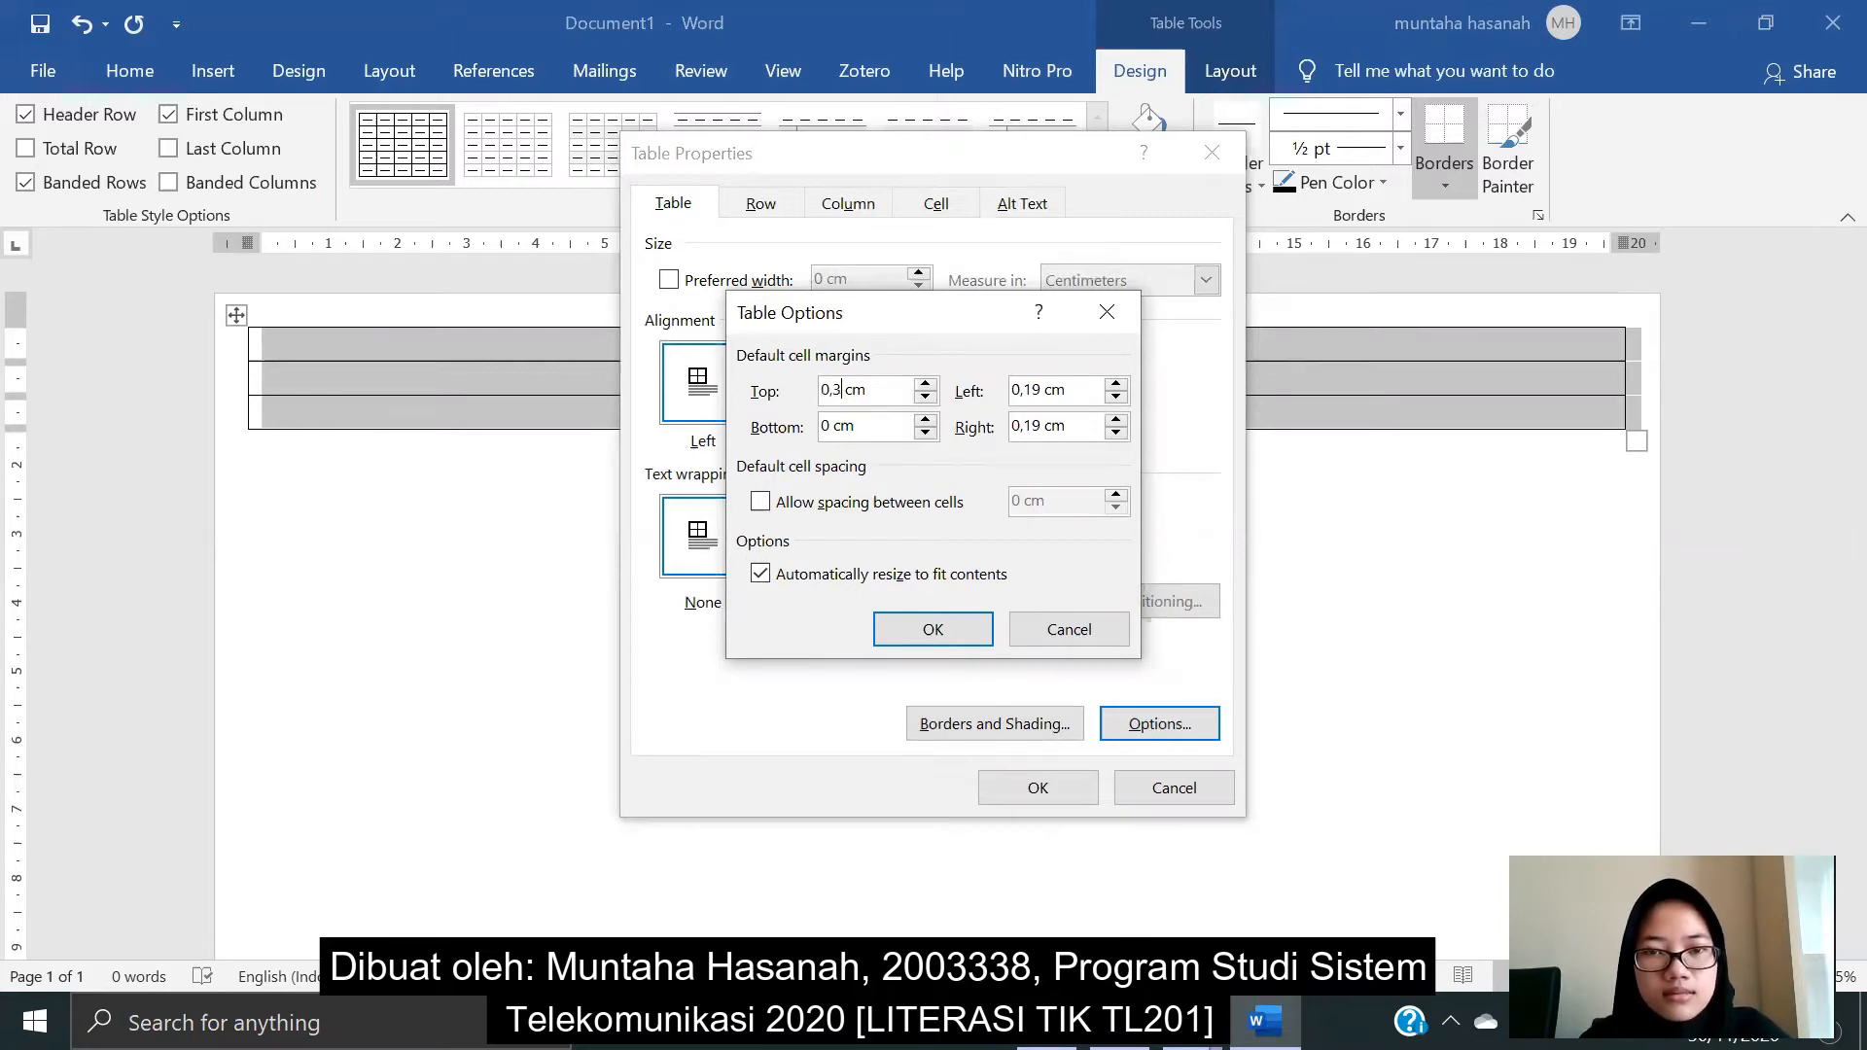
left_click(833, 425)
type(",3")
left_click_drag(1041, 387, 1028, 385)
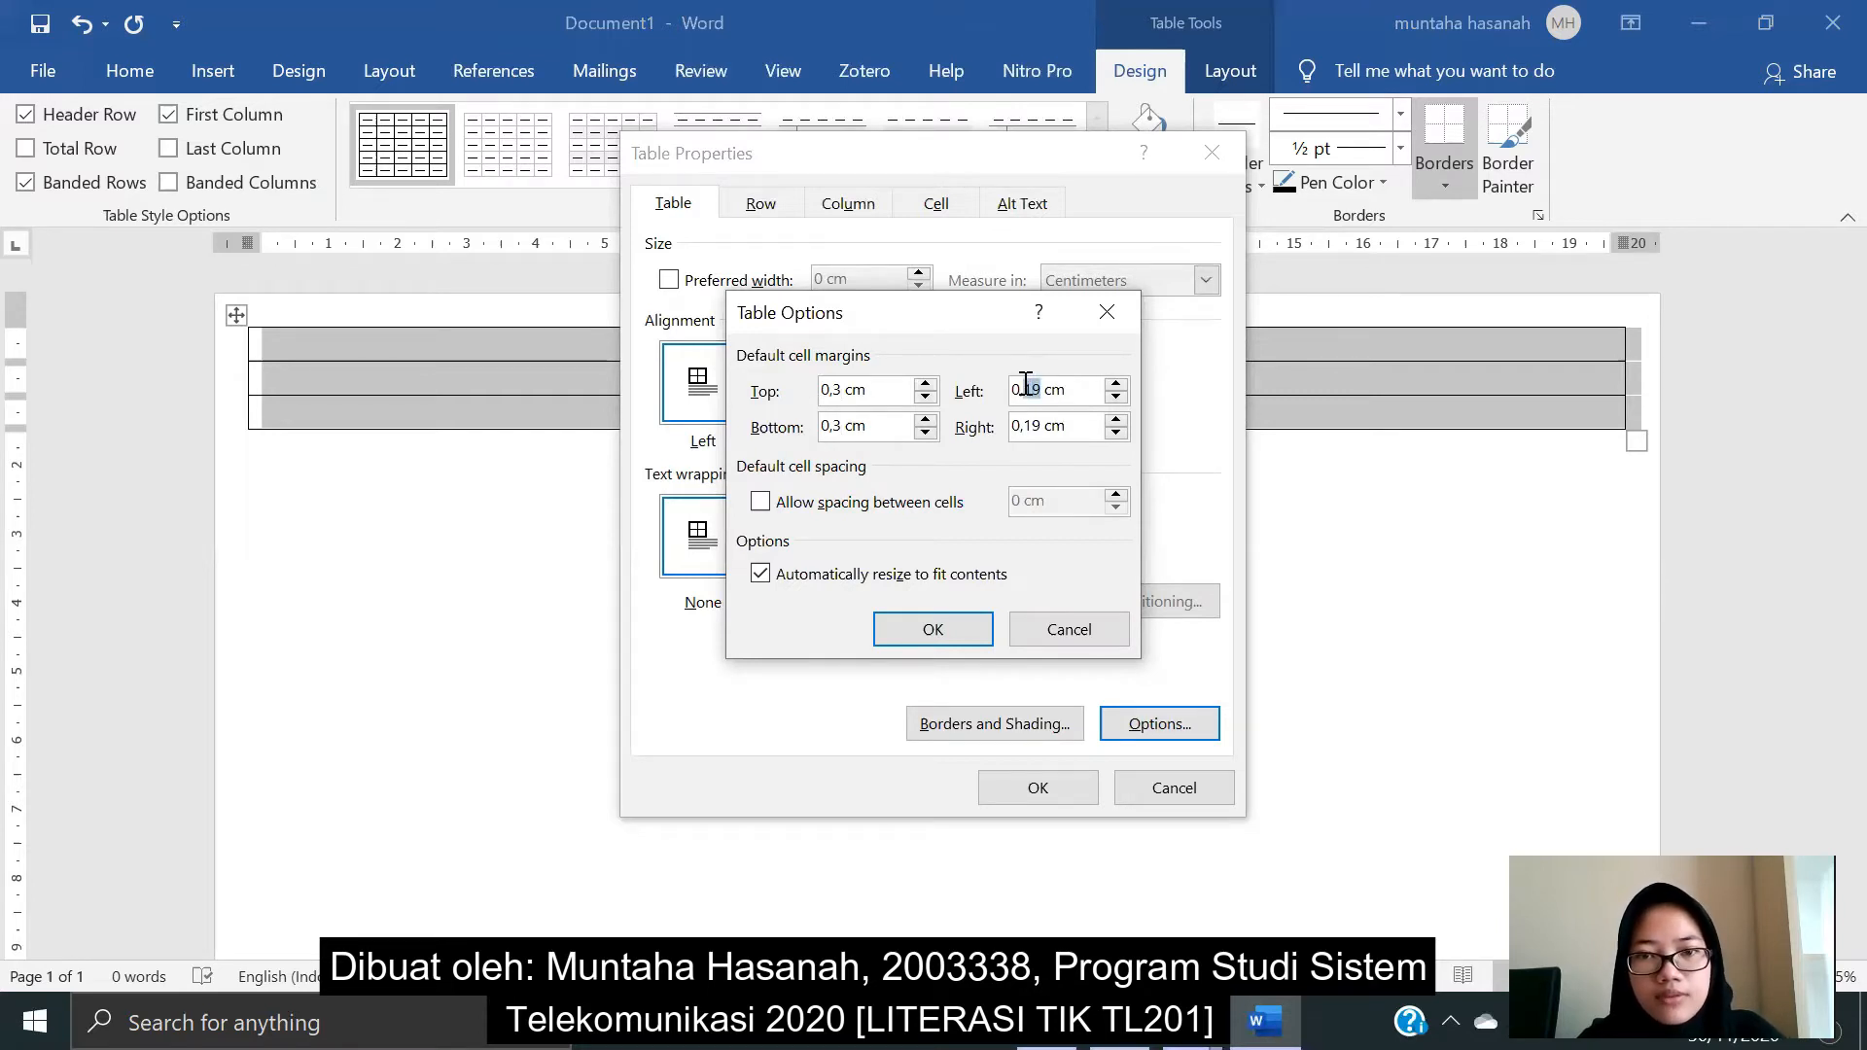
type("3")
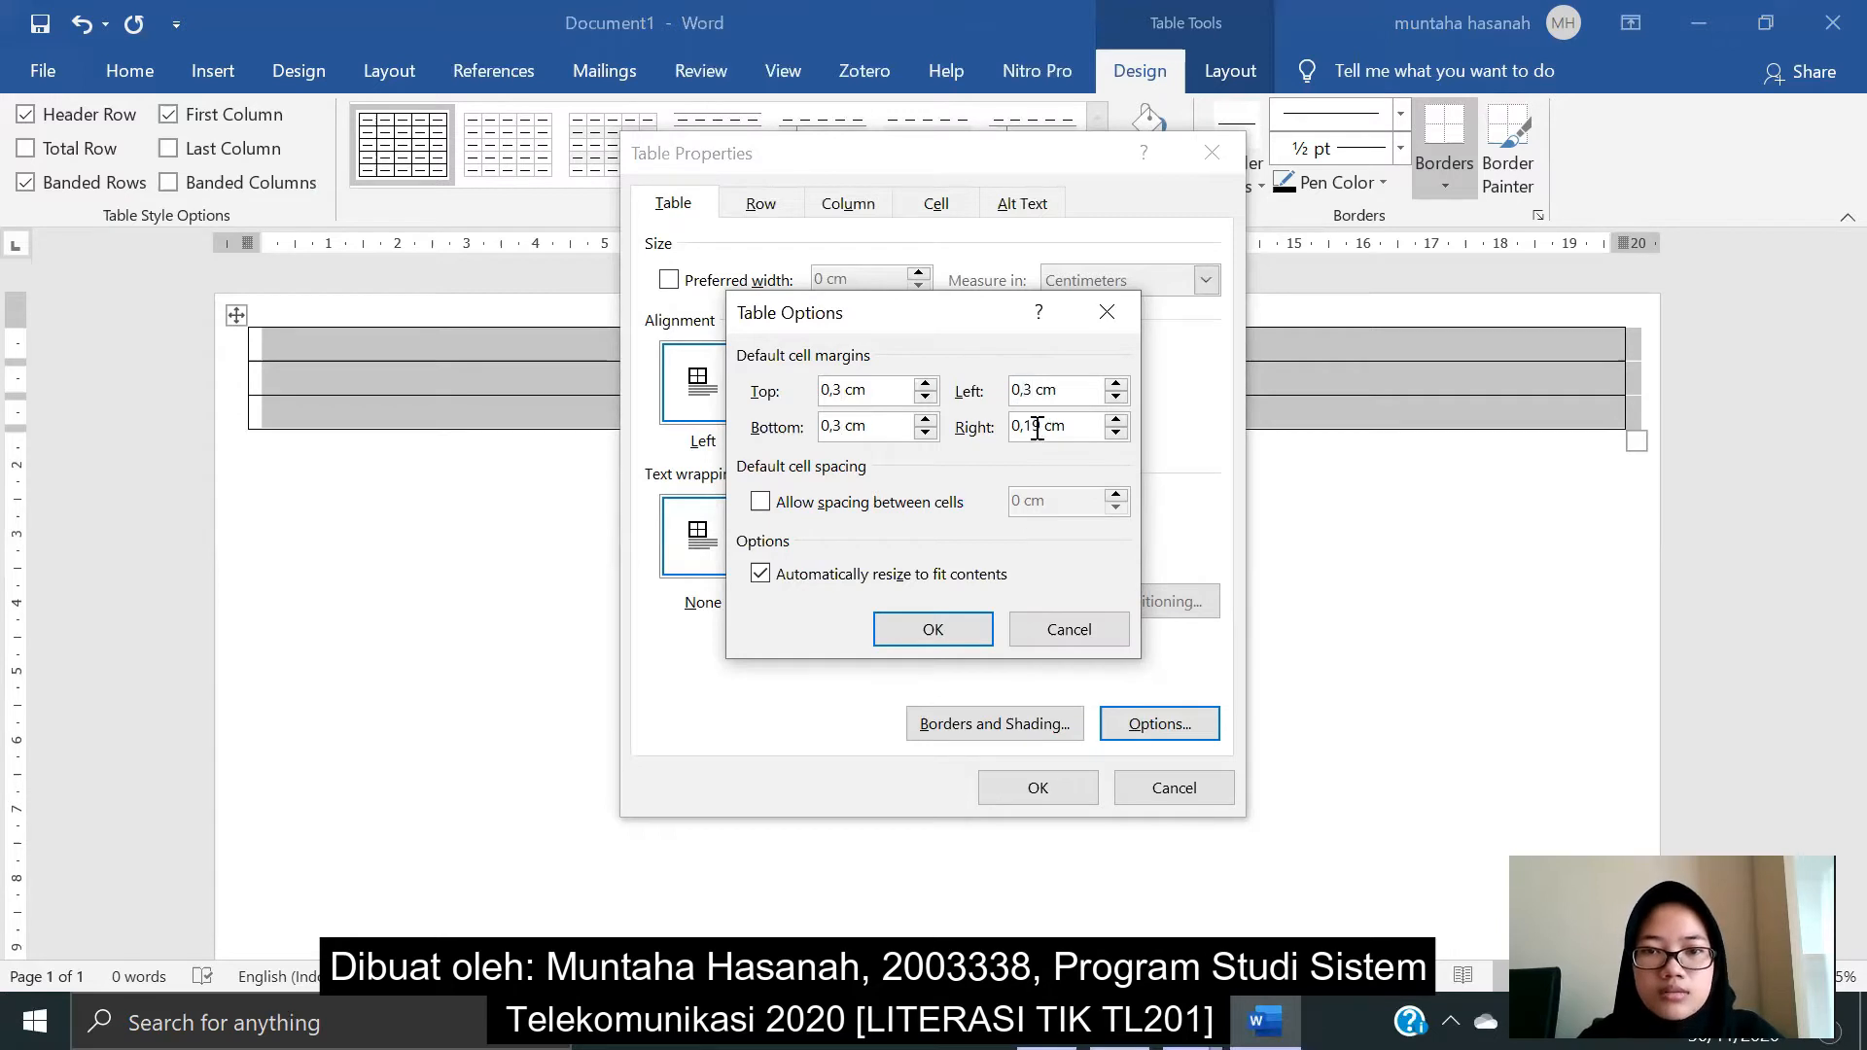
left_click_drag(1039, 422, 1031, 422)
type("3")
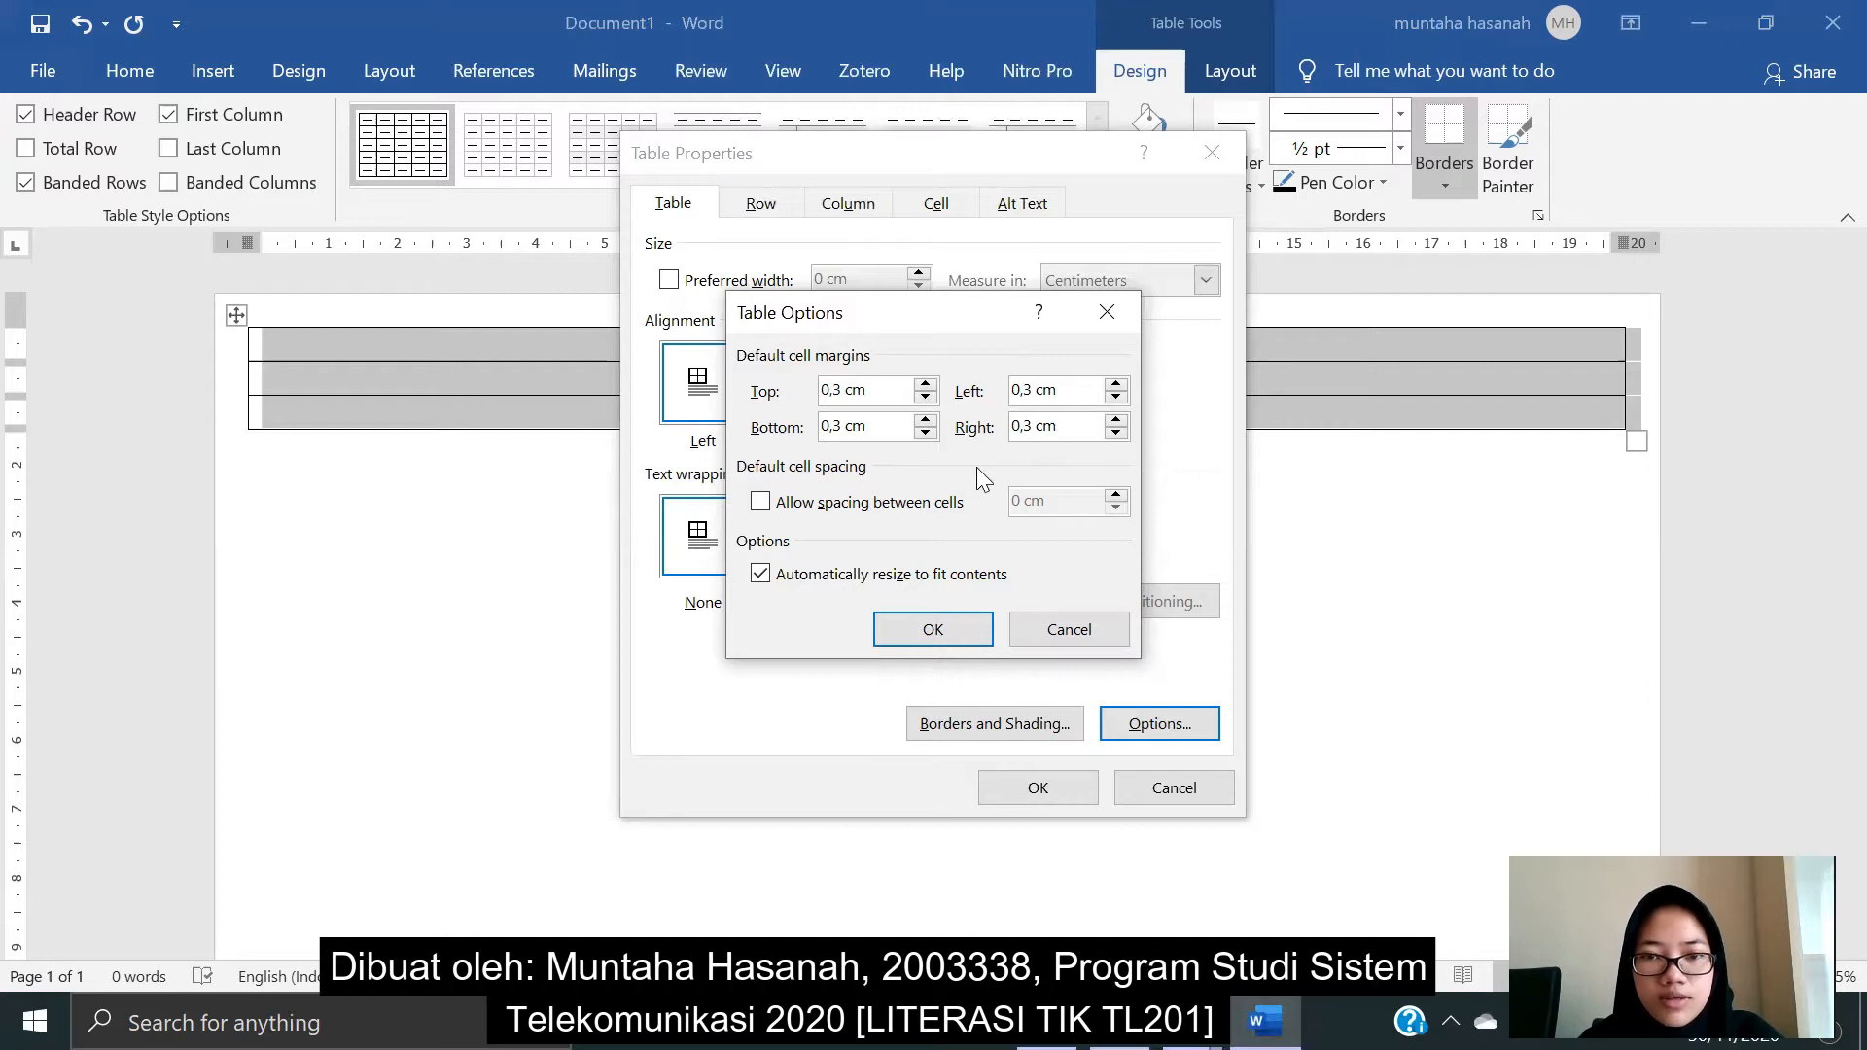
left_click(931, 631)
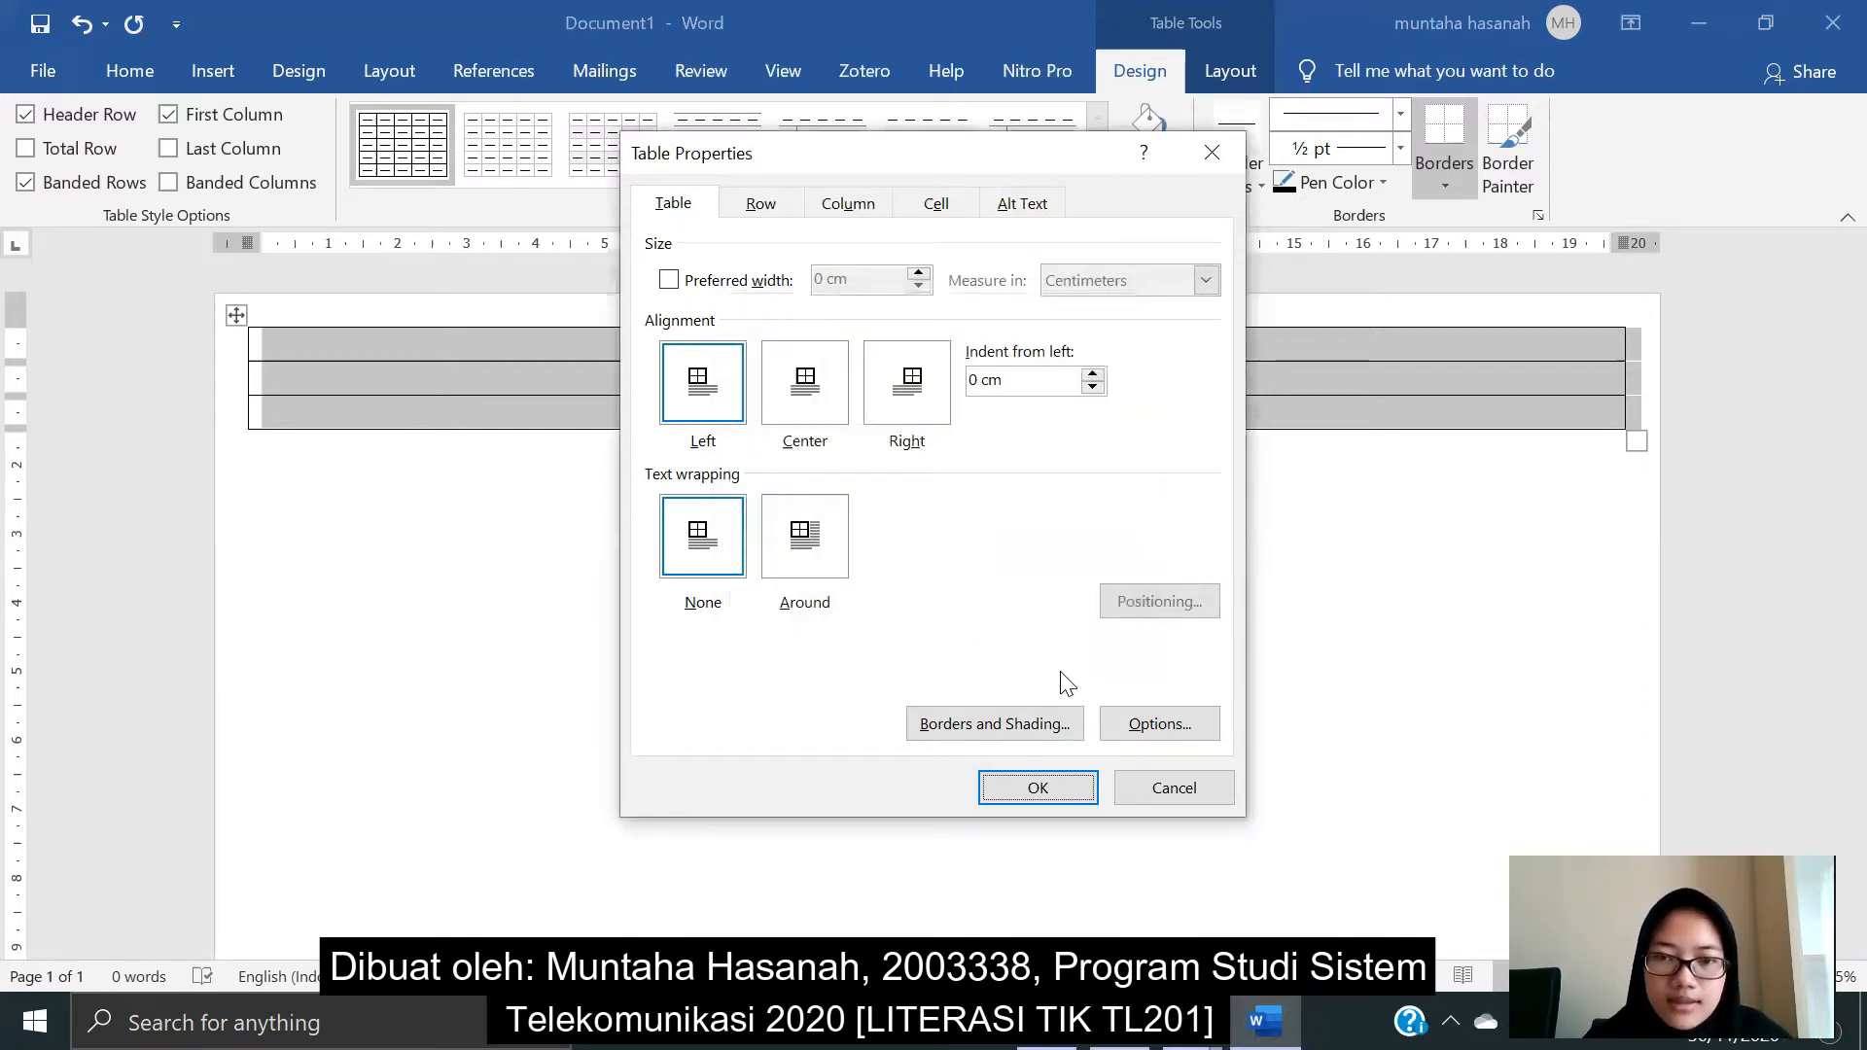
left_click(1035, 790)
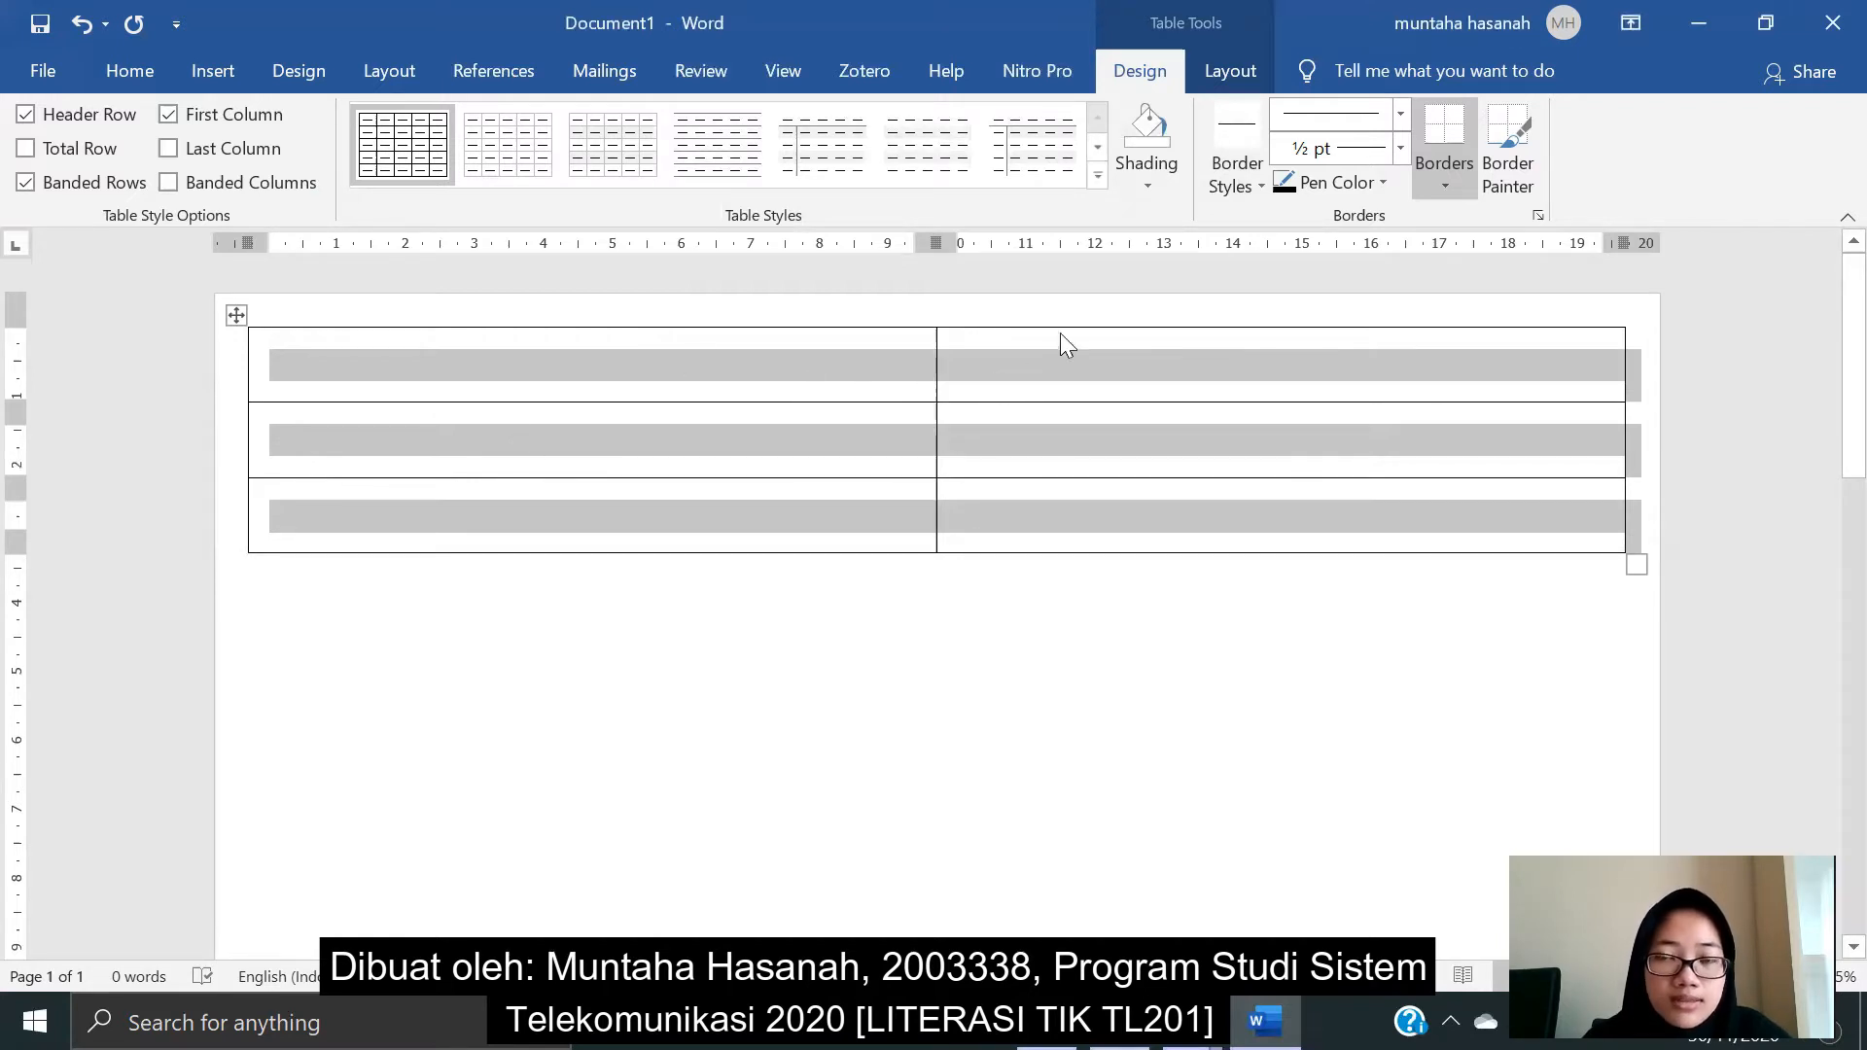
- Apply 1/2 pt double solid line borders to all table borders
left_click(1222, 183)
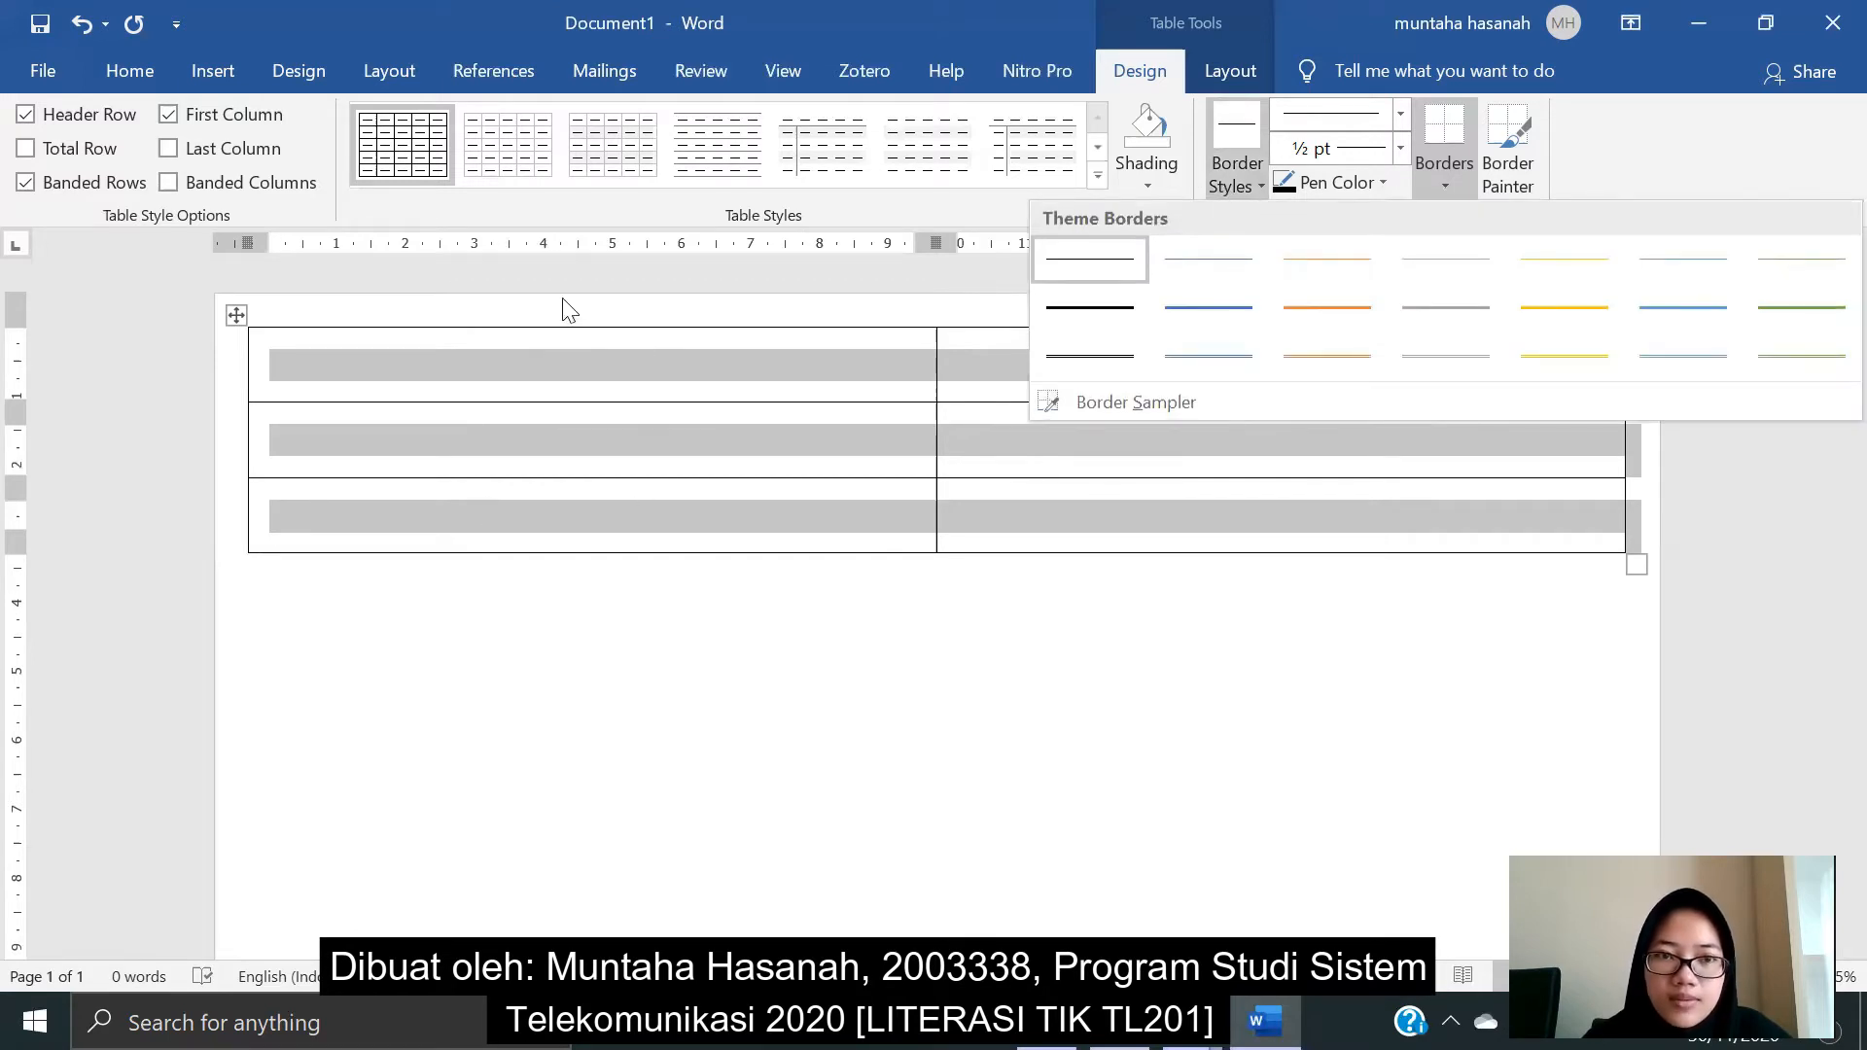
left_click(1066, 366)
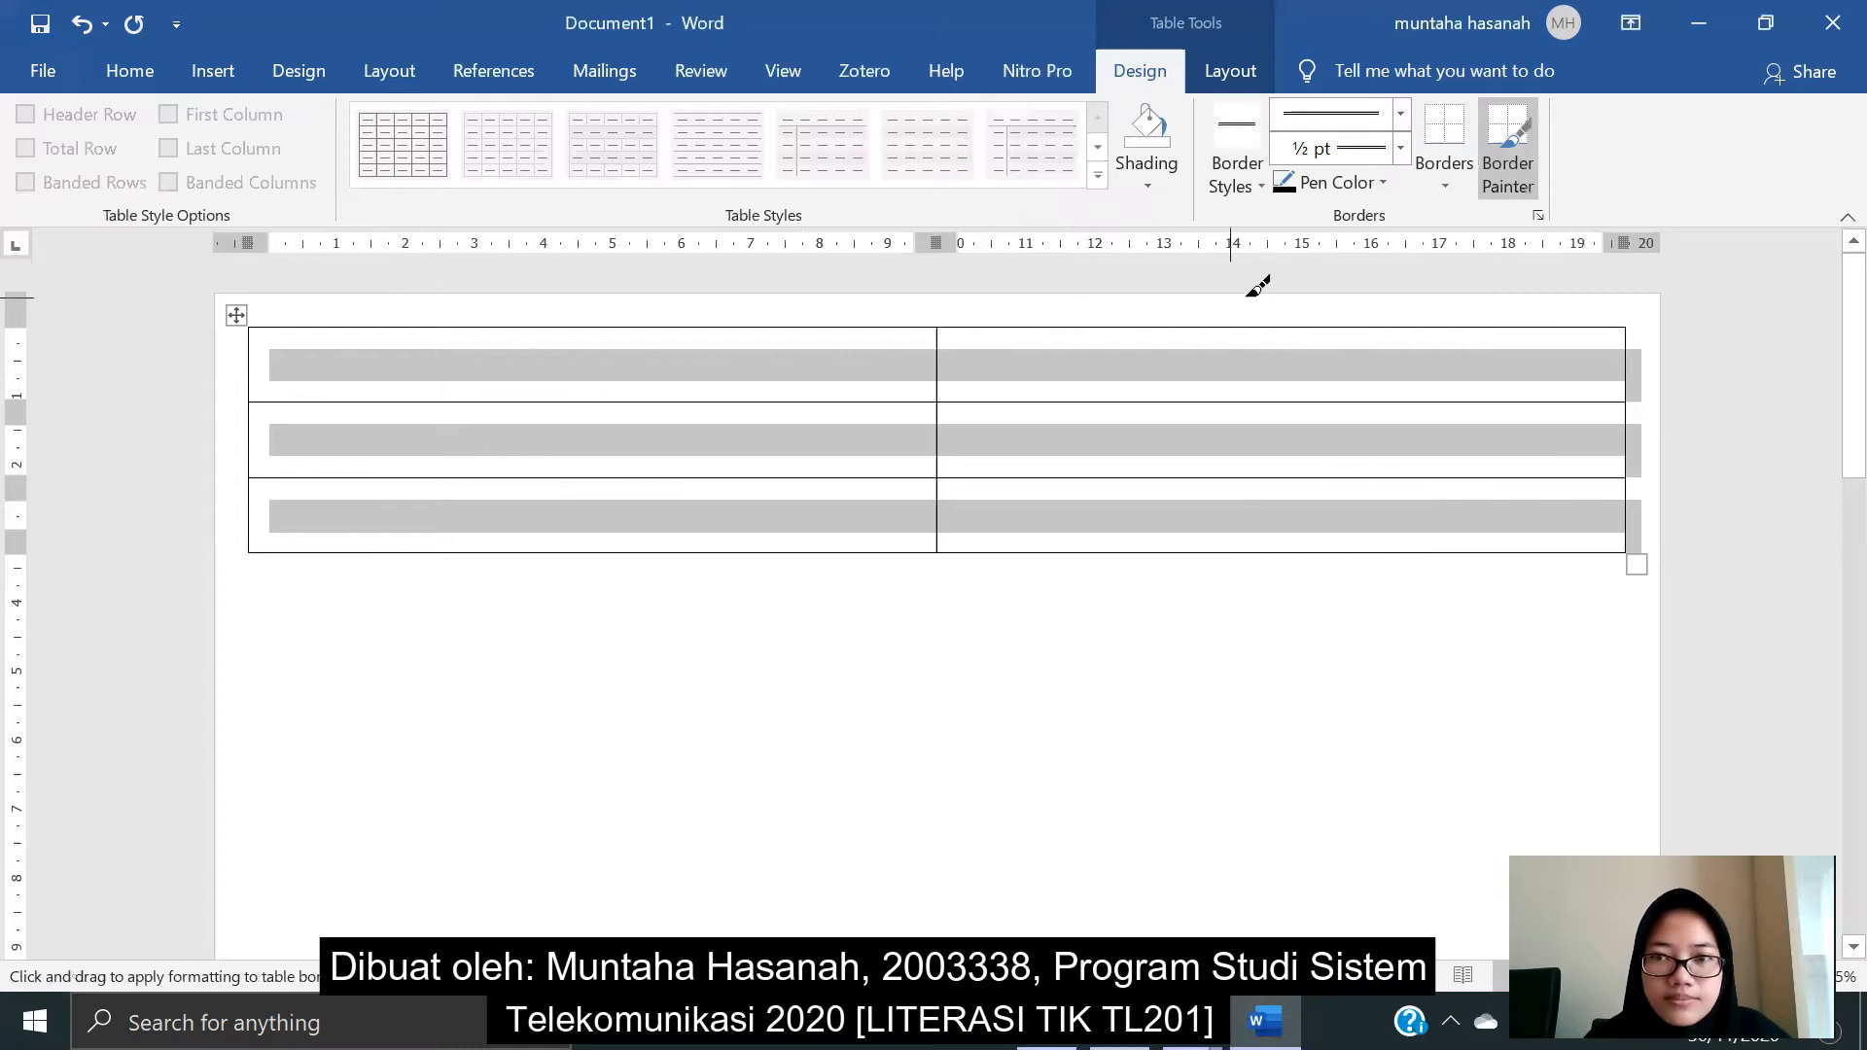
left_click(1443, 185)
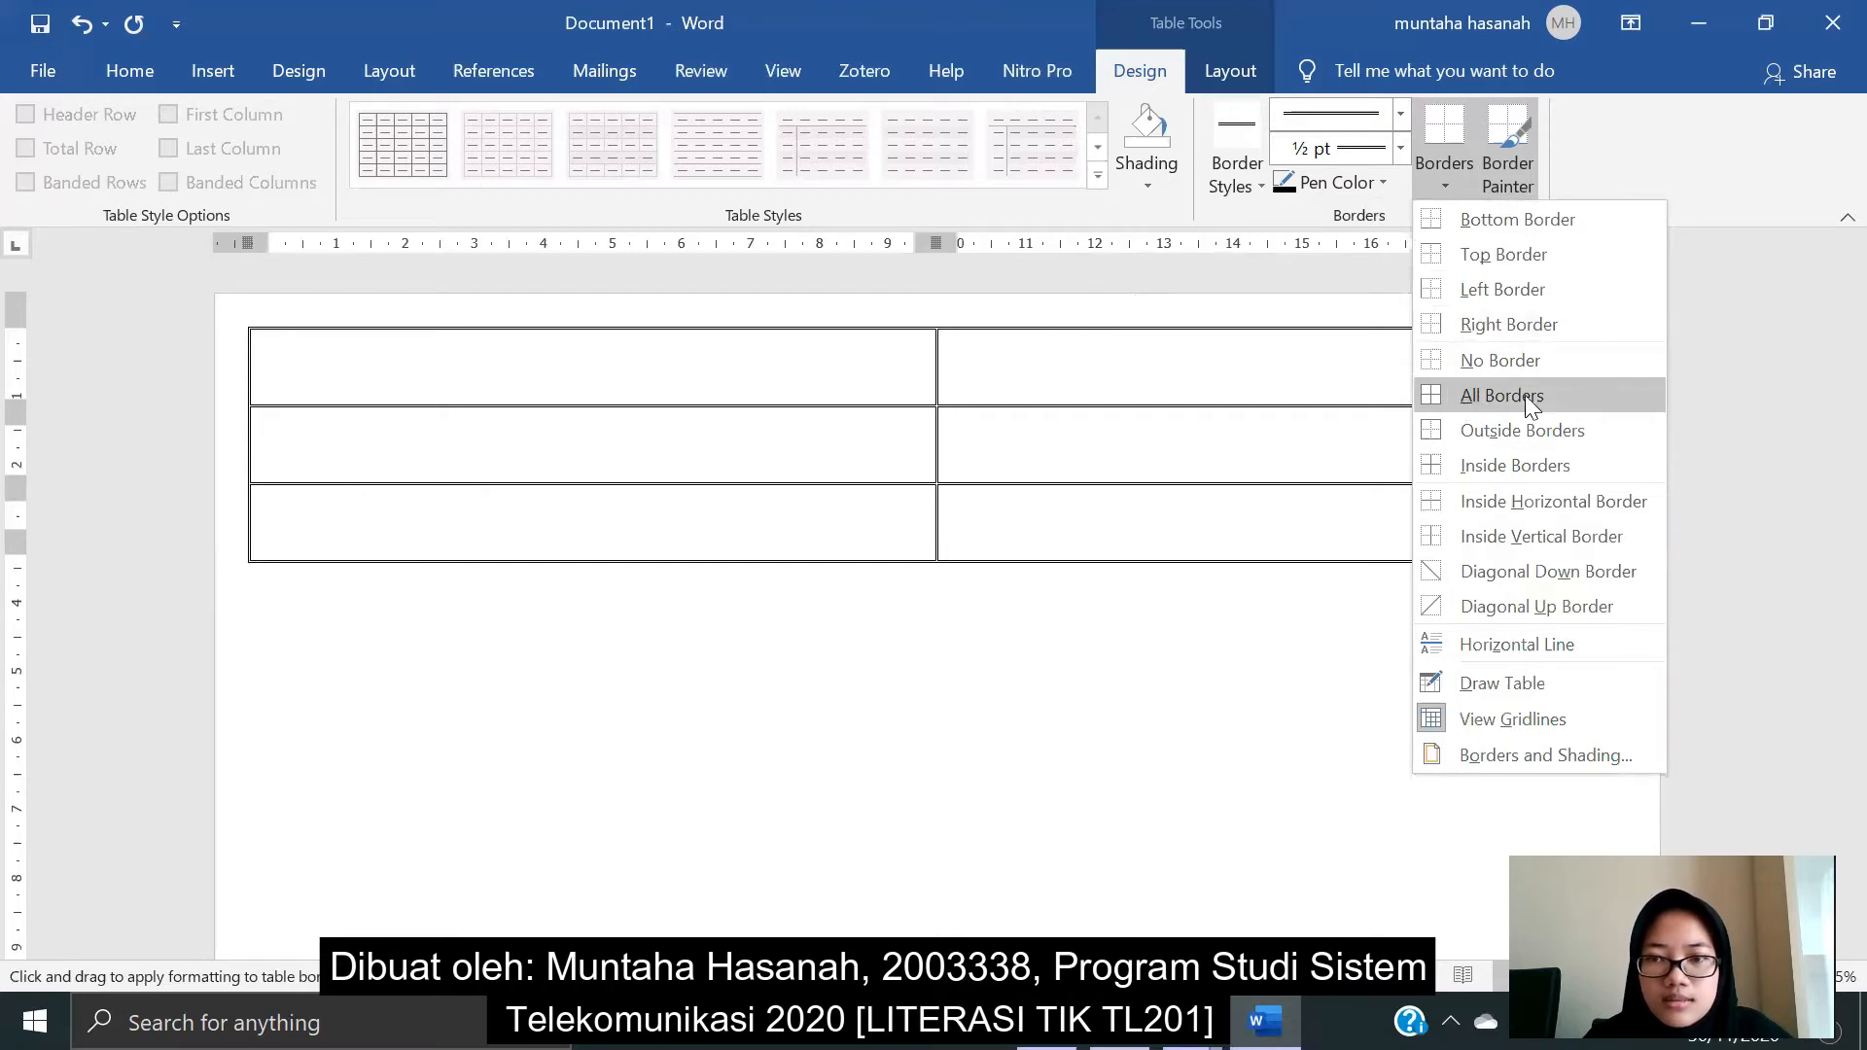
left_click(1566, 398)
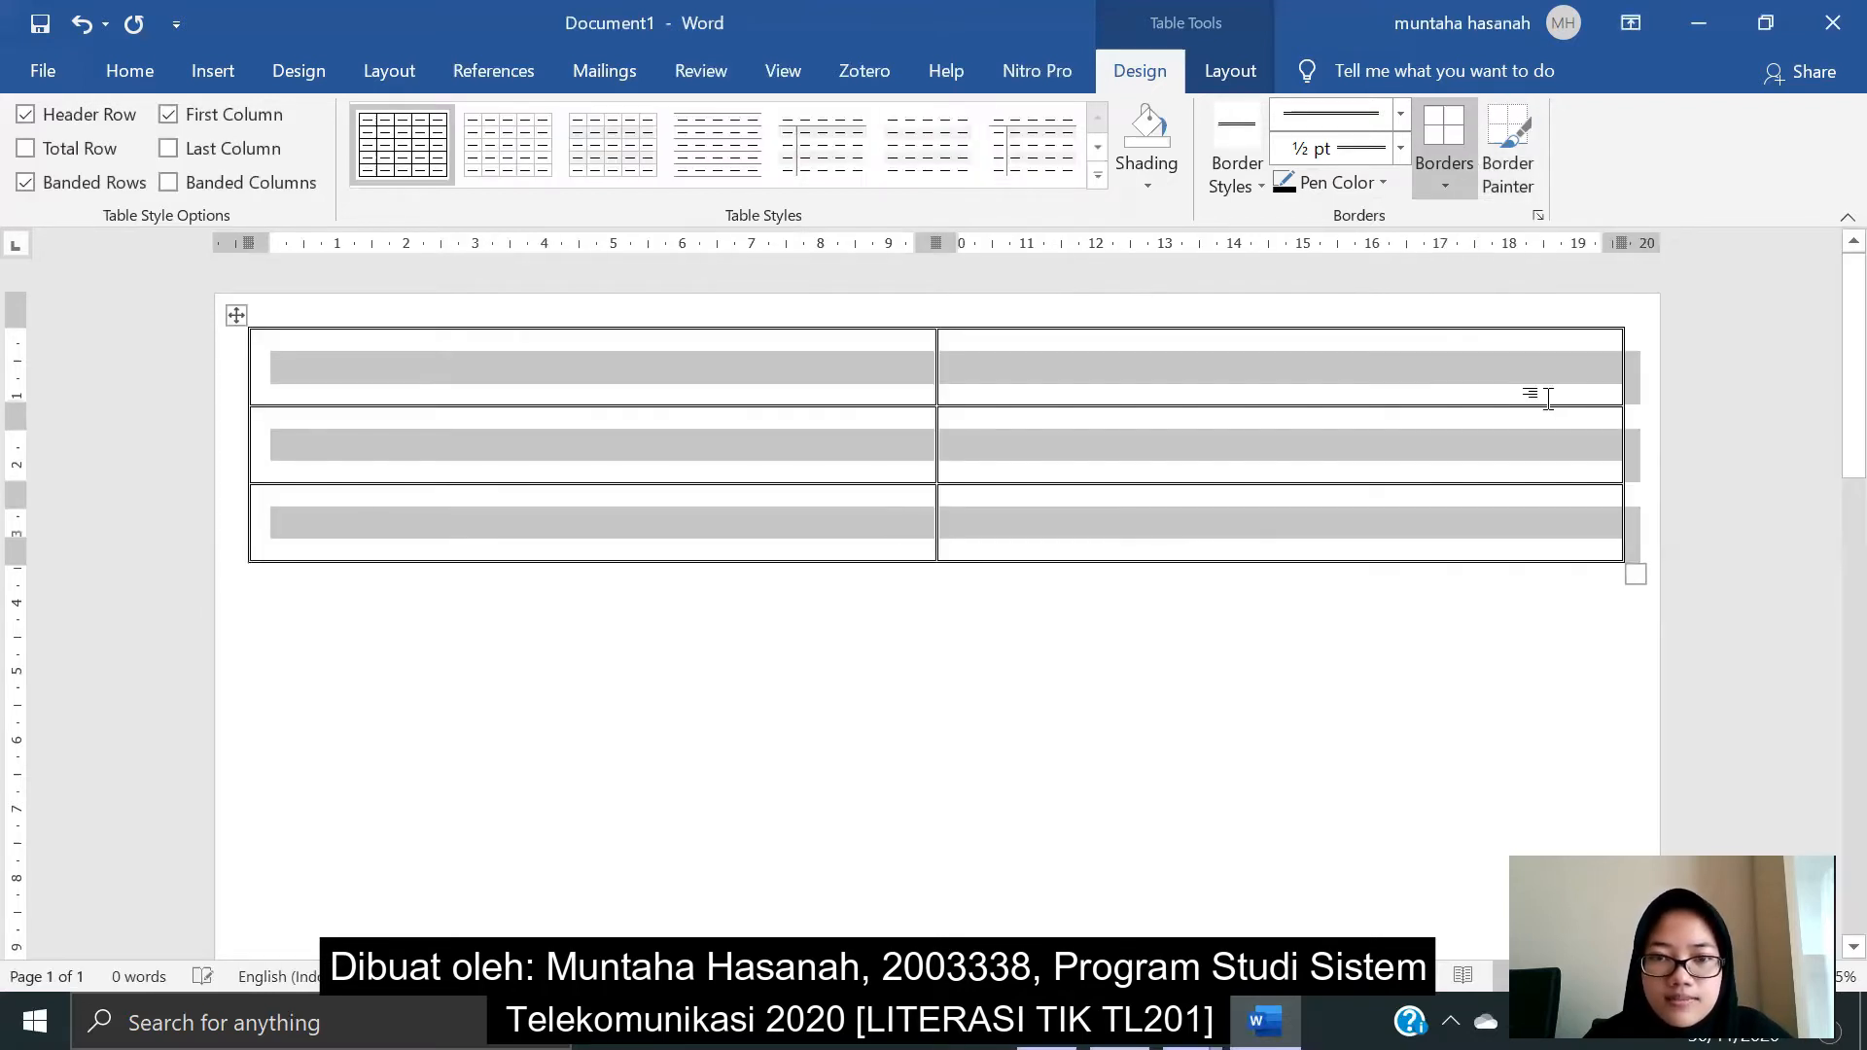
- Set the table row height to 7,7 cm
left_click(1208, 72)
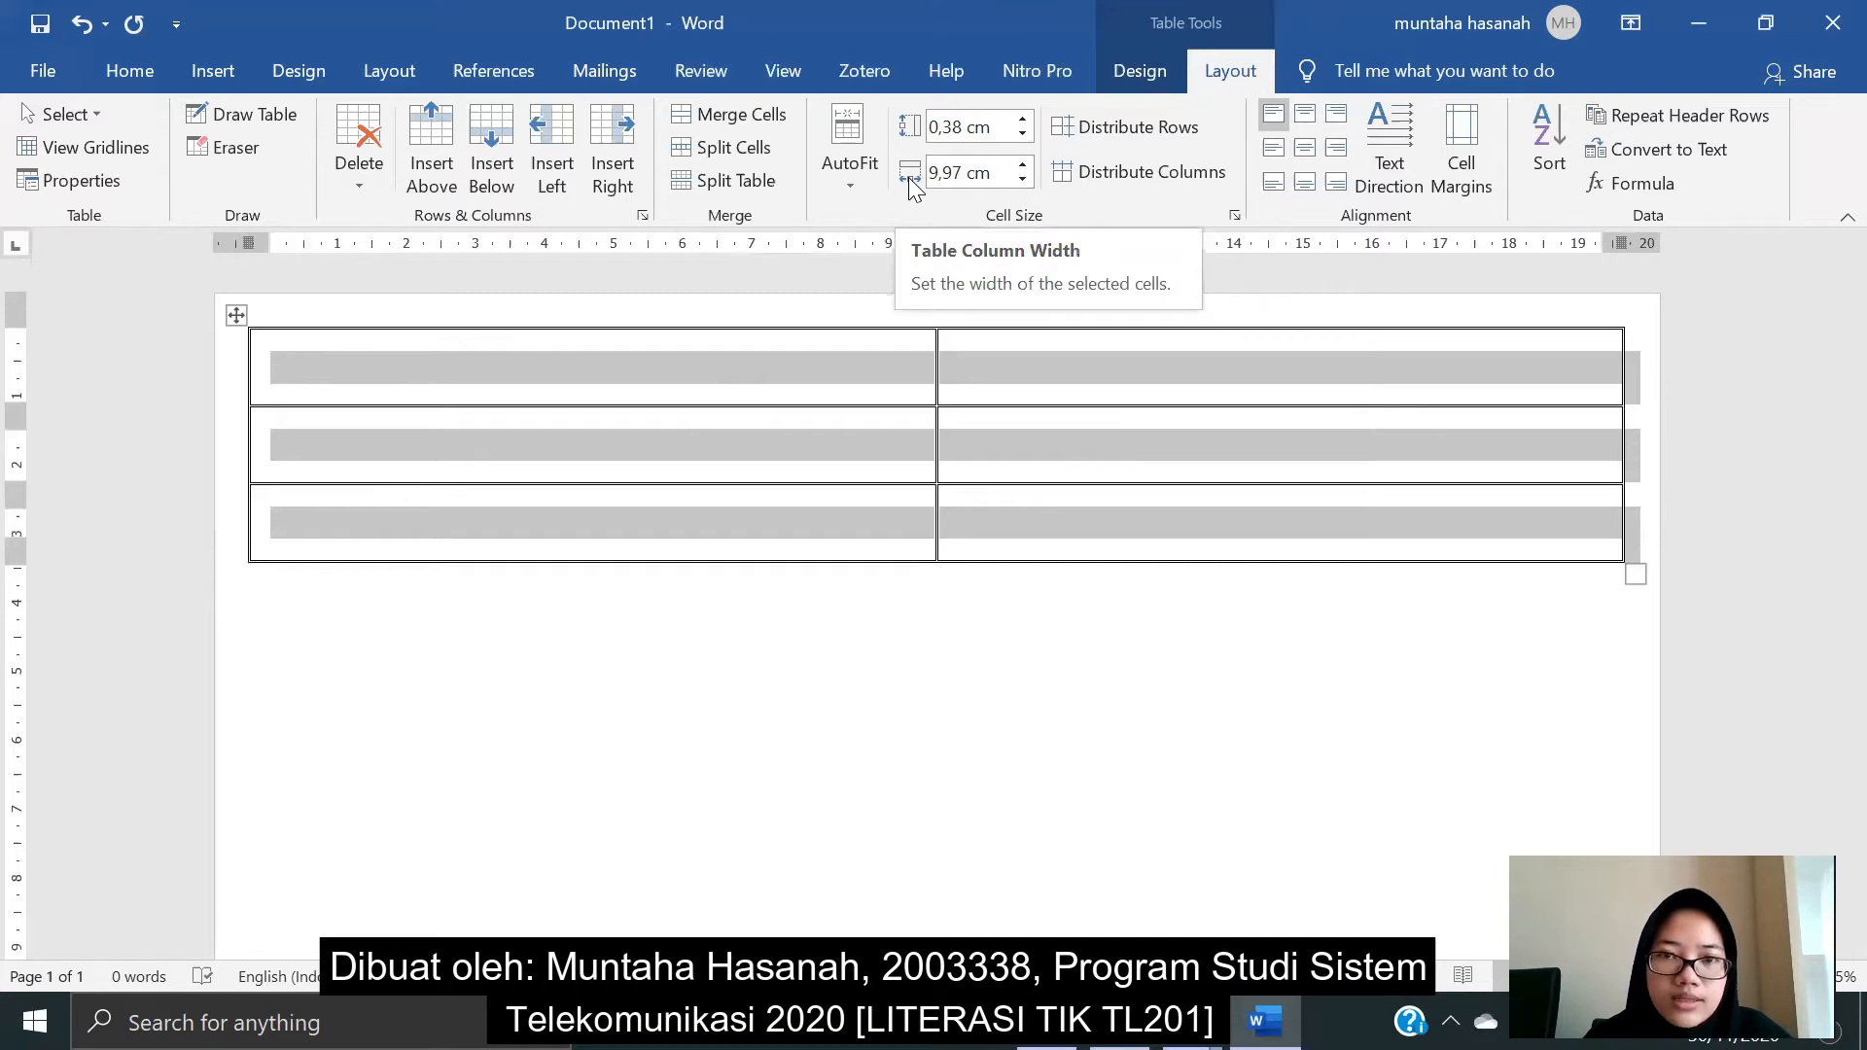
left_click(960, 127)
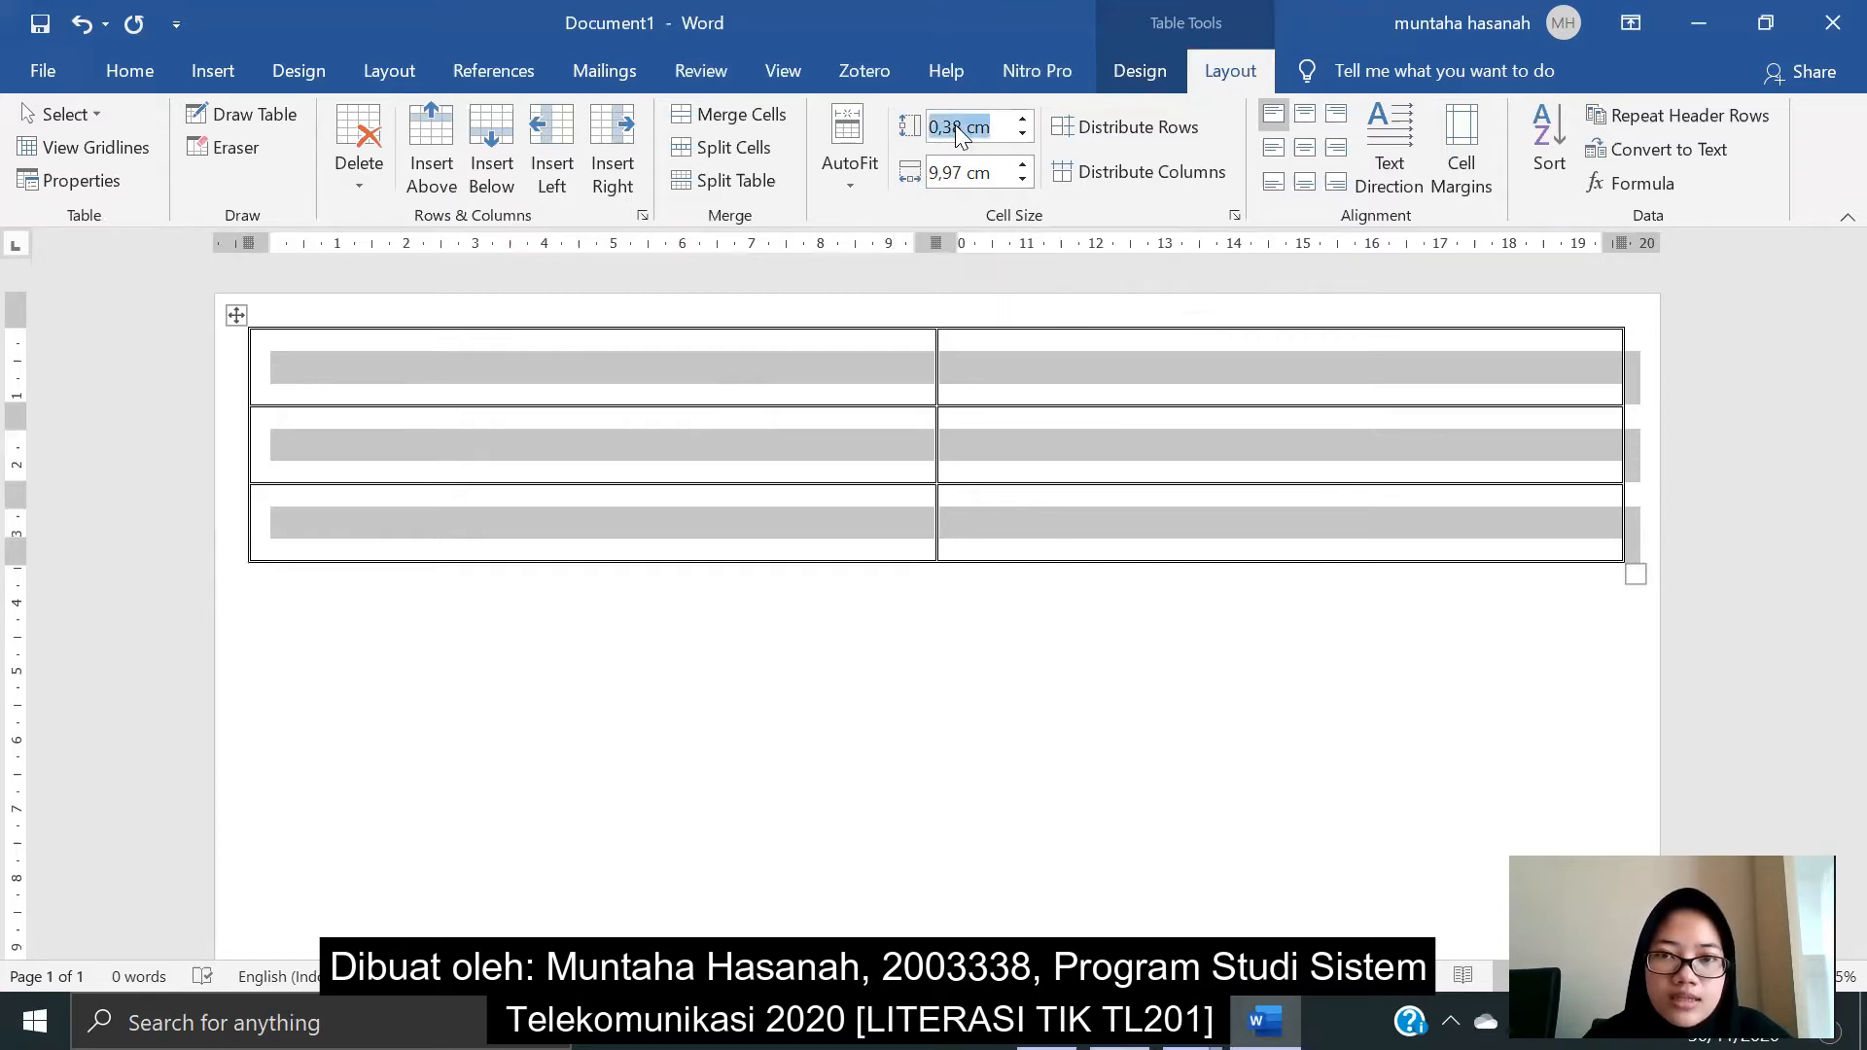
left_click(953, 126)
double_click(948, 127)
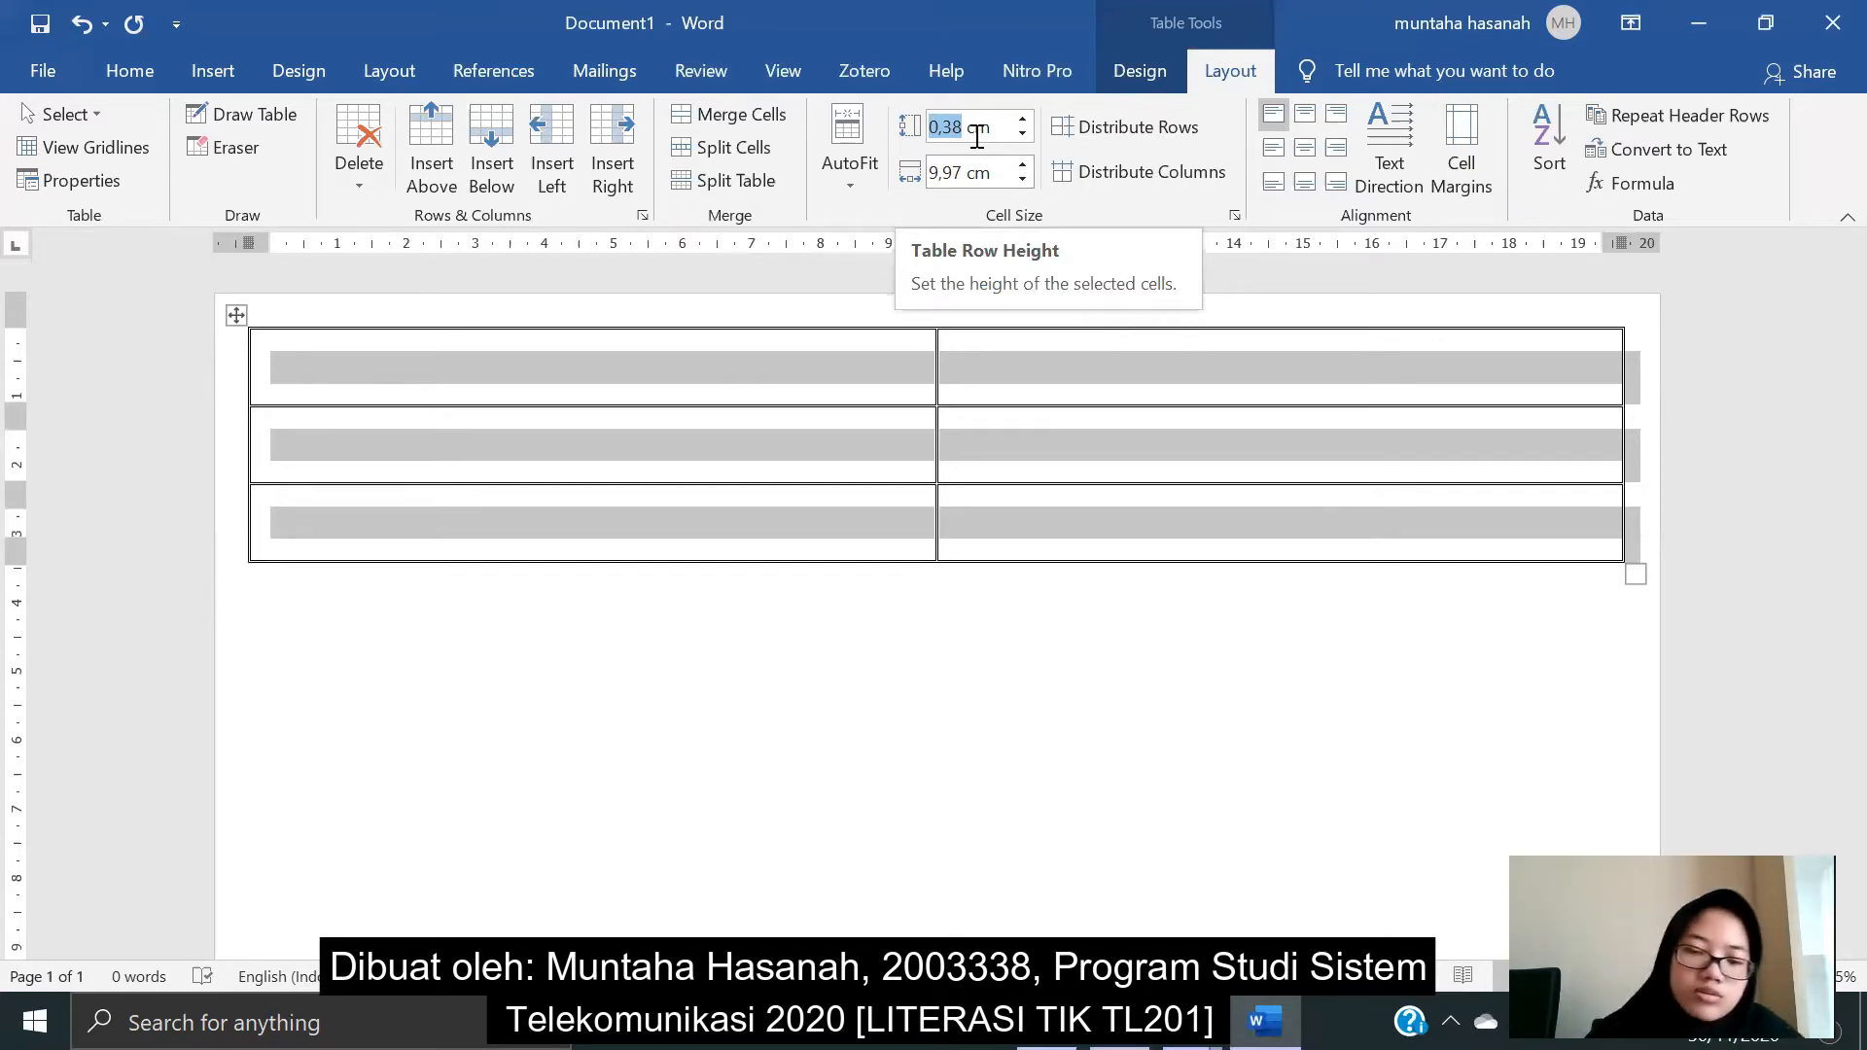
type("7,7")
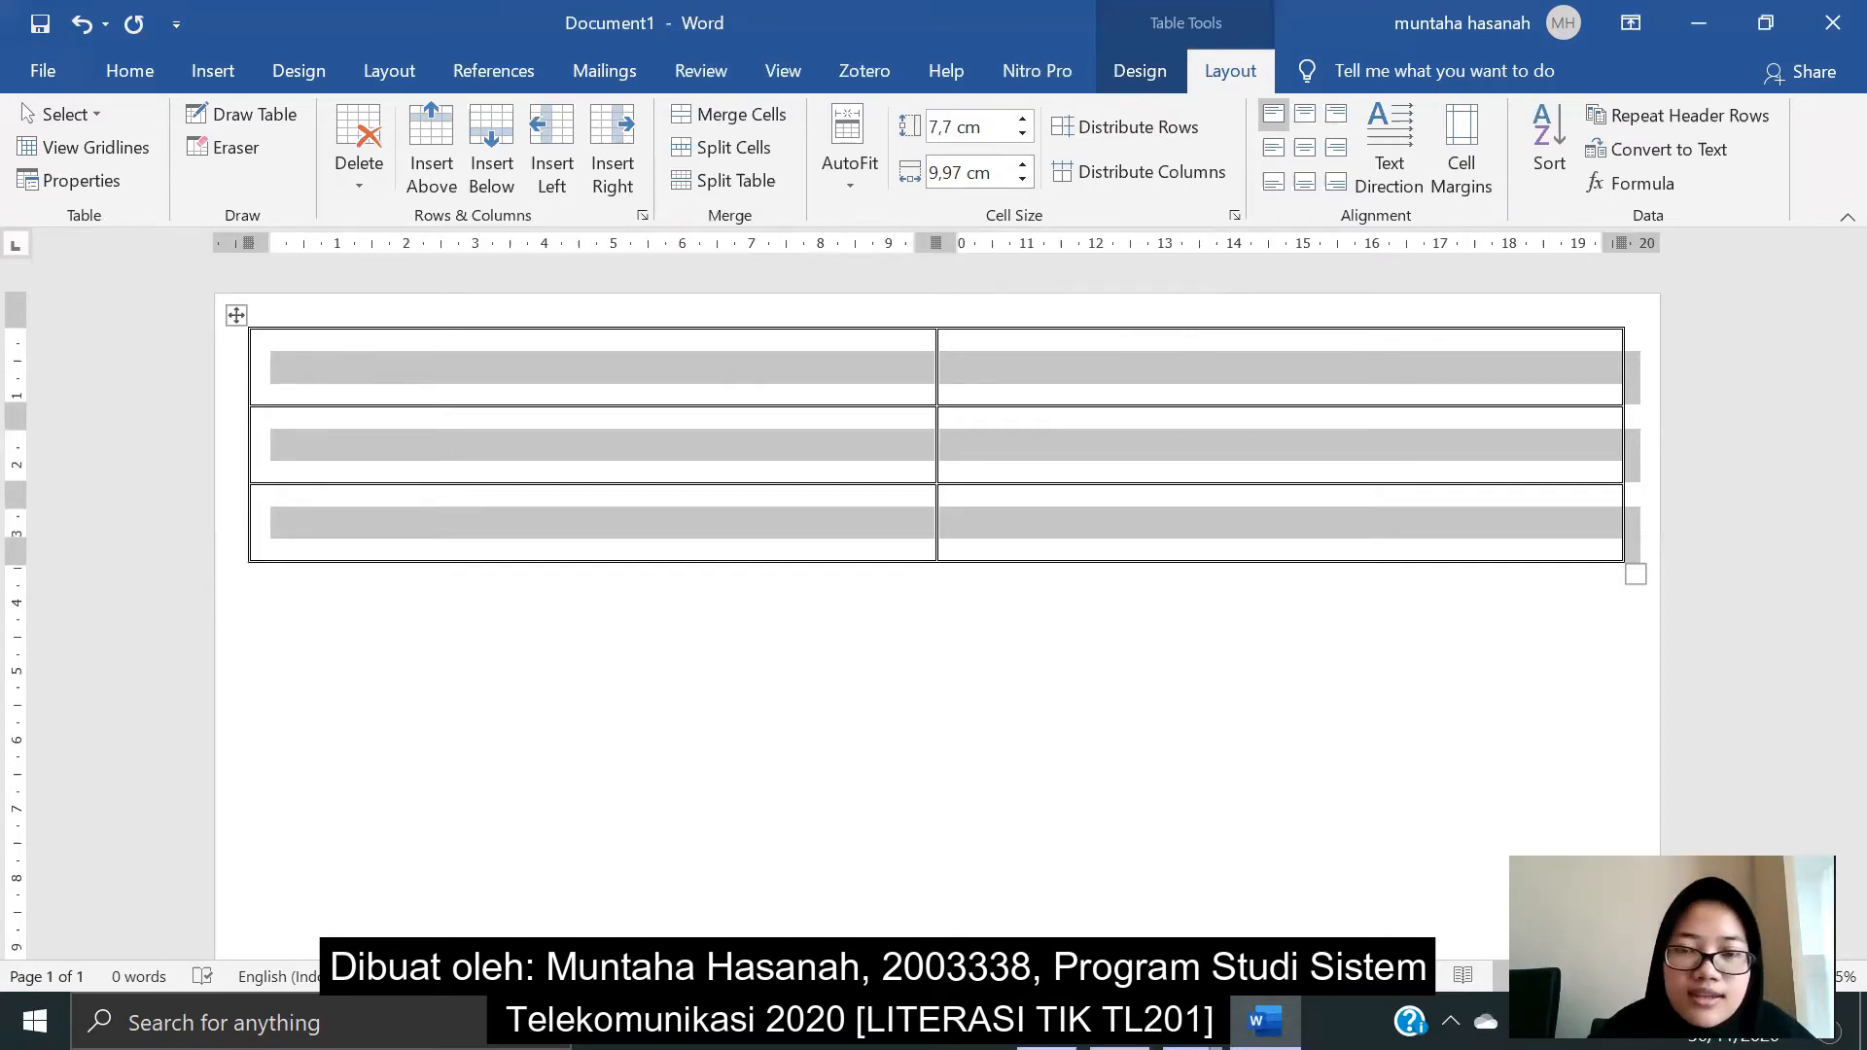
key("Return")
- Set the table column width to 9,8 cm
double_click(963, 177)
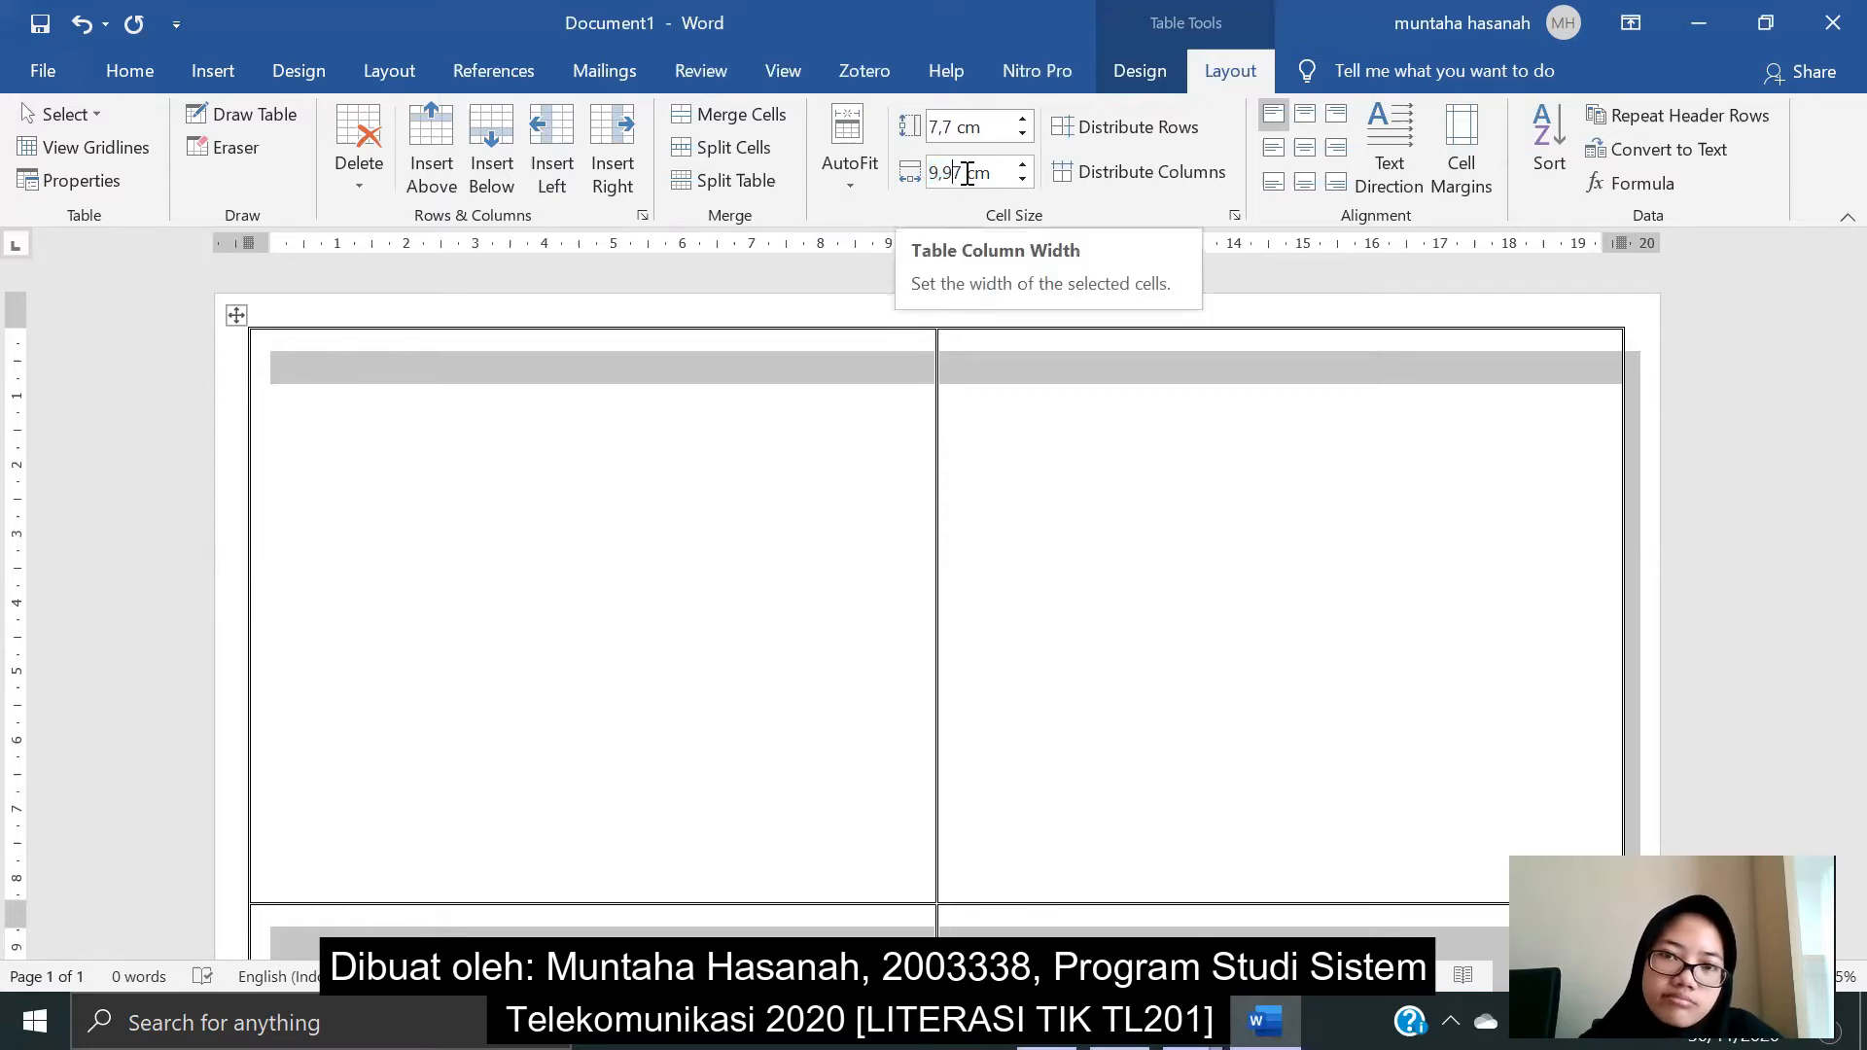
key("BackSpace")
key("BackSpace")
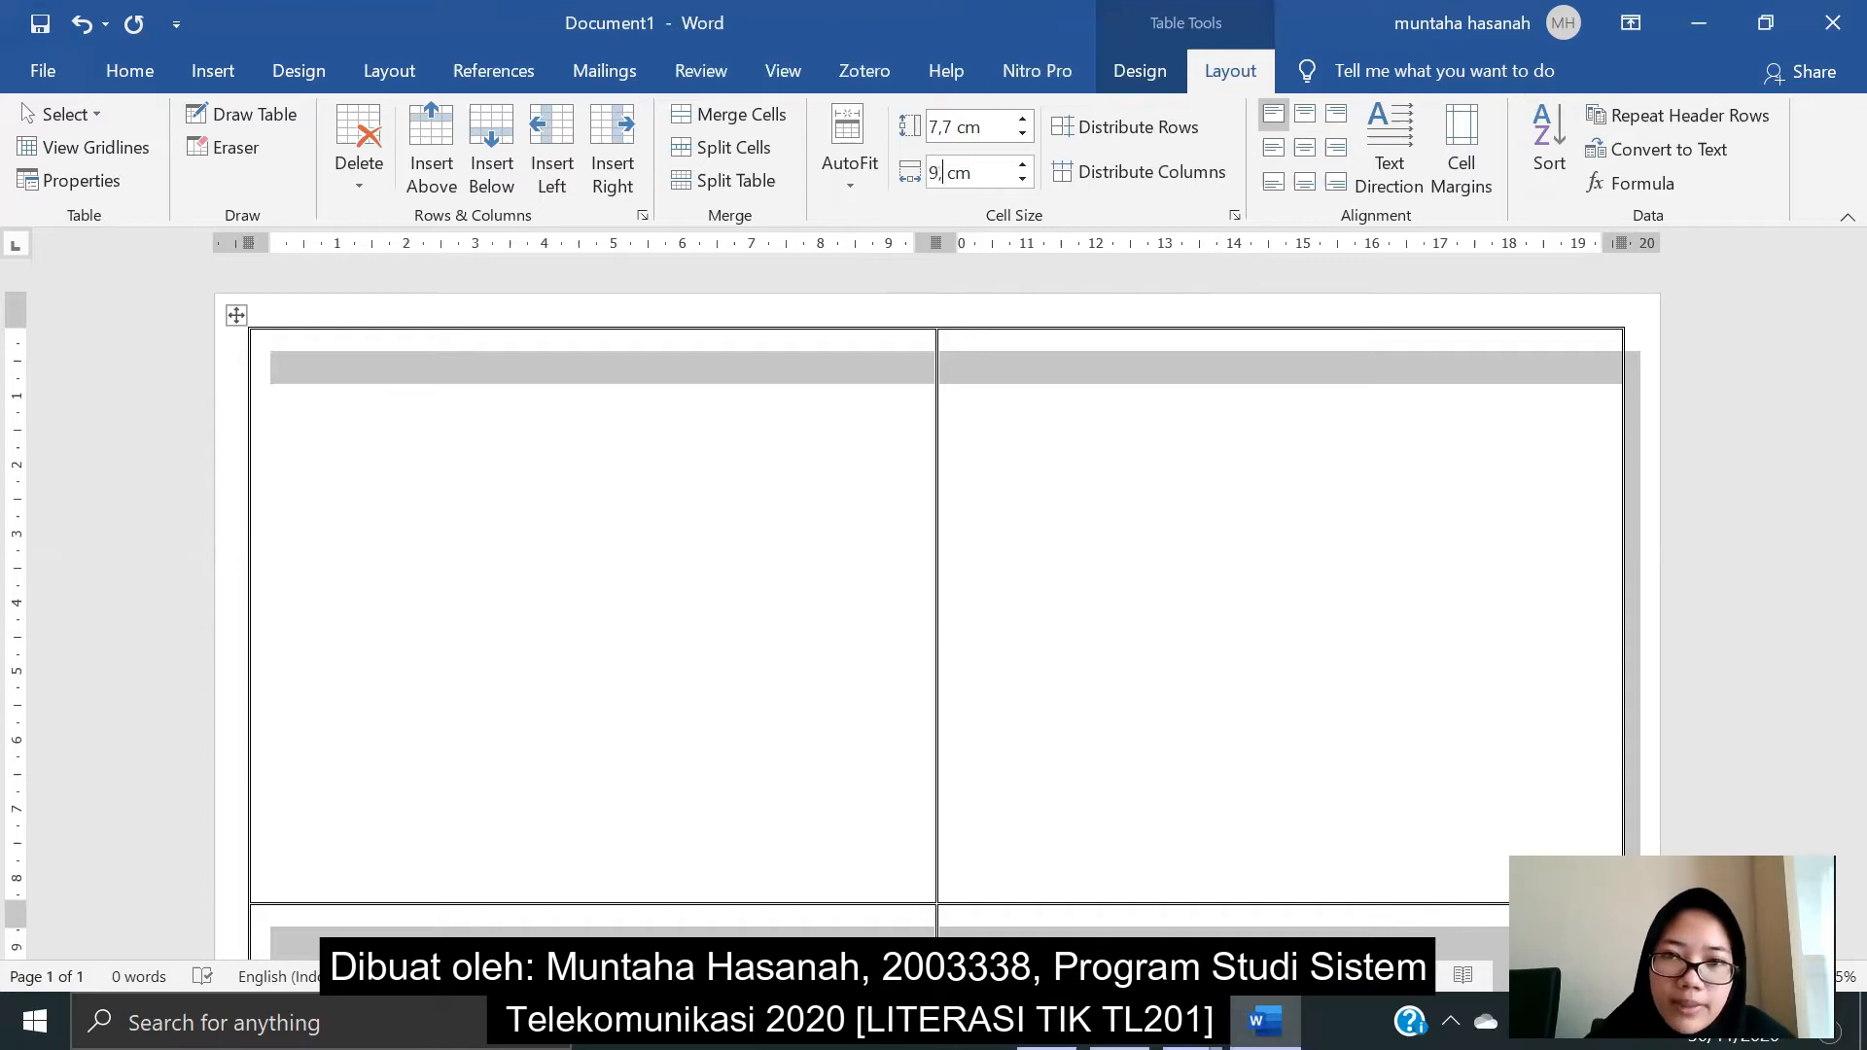
type("8")
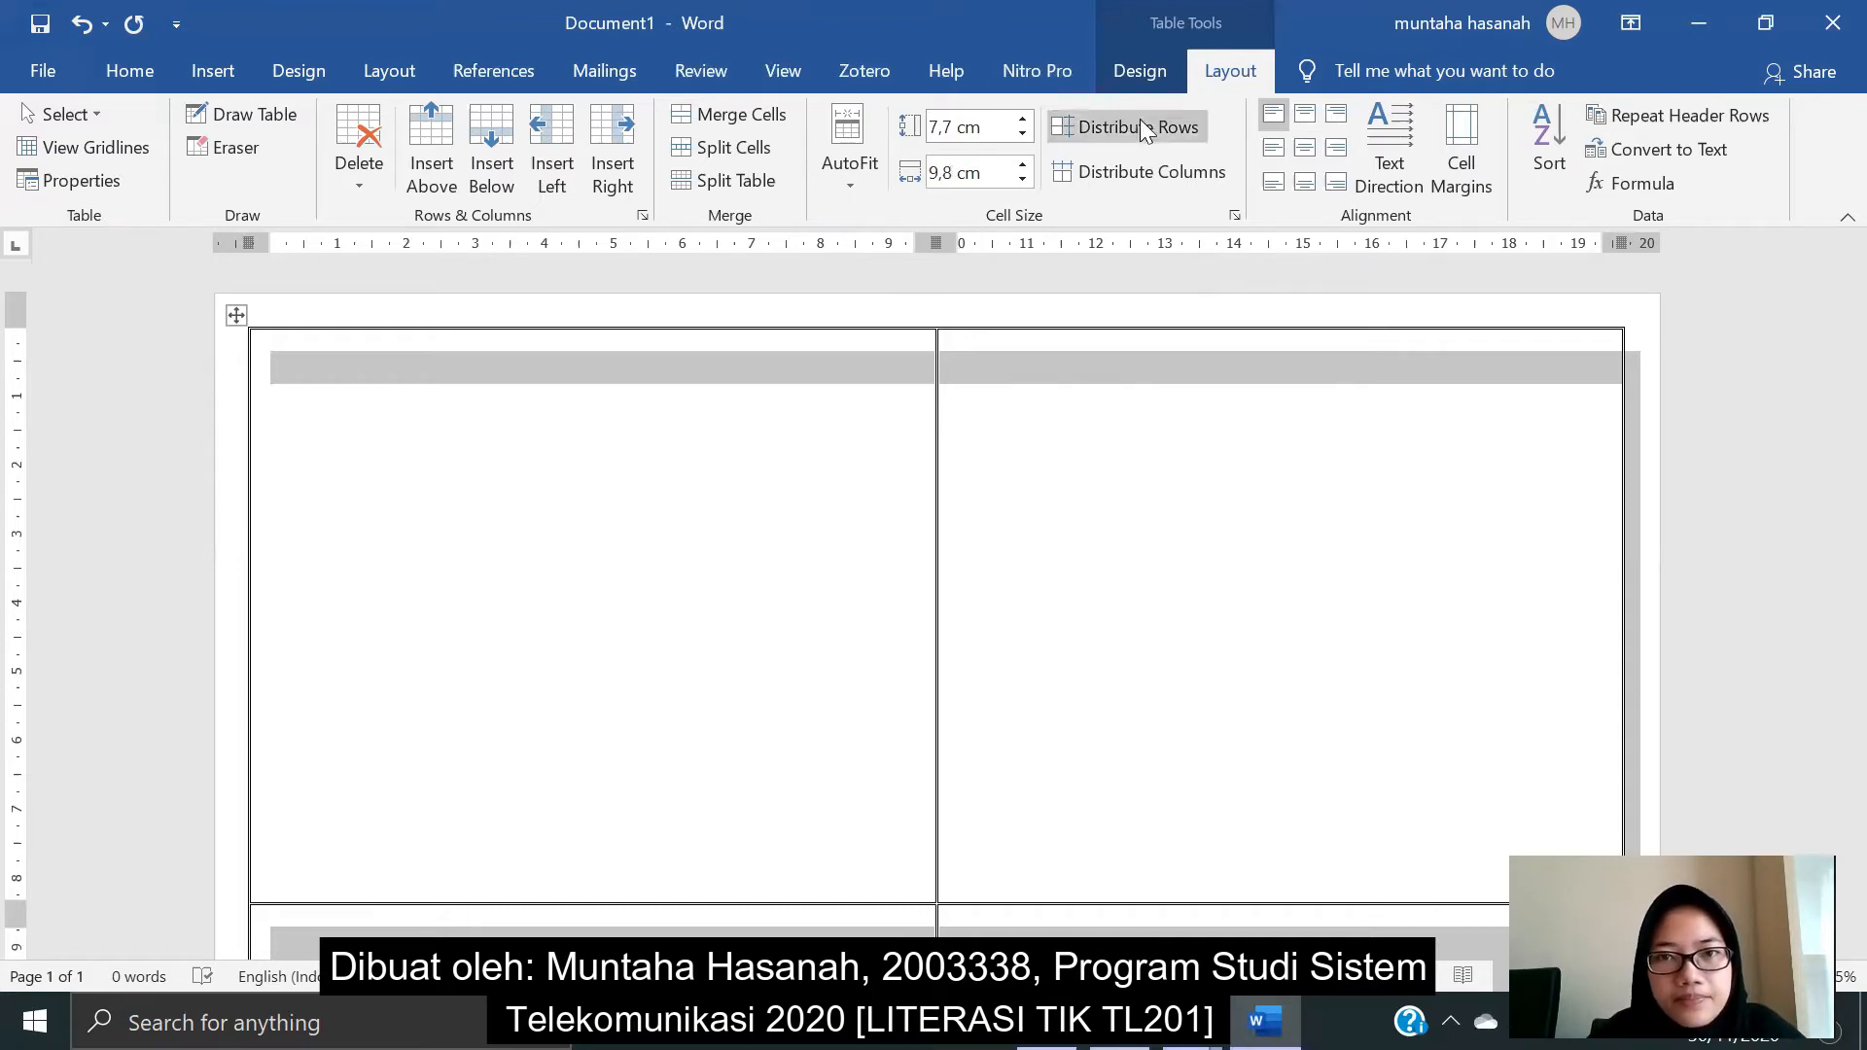
left_click(1103, 401)
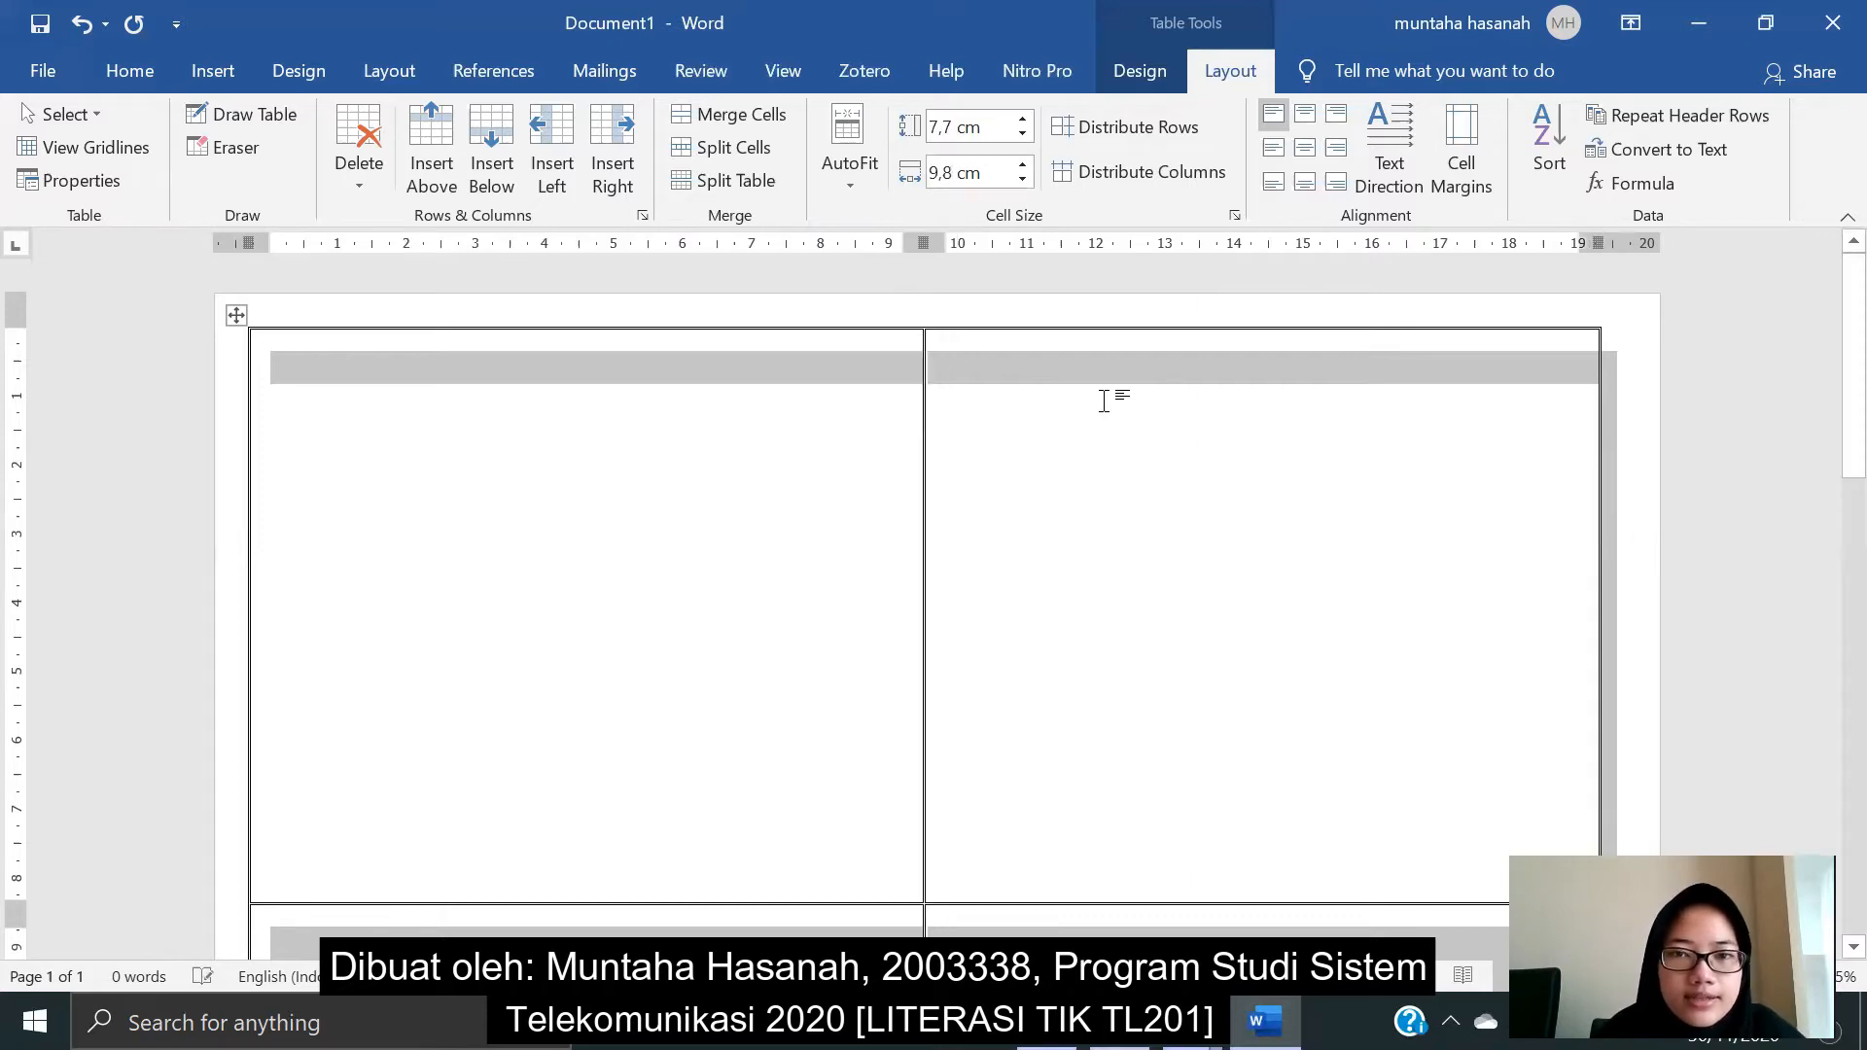
scroll(1423, 433, "down", 5)
scroll(1423, 436, "down", 8)
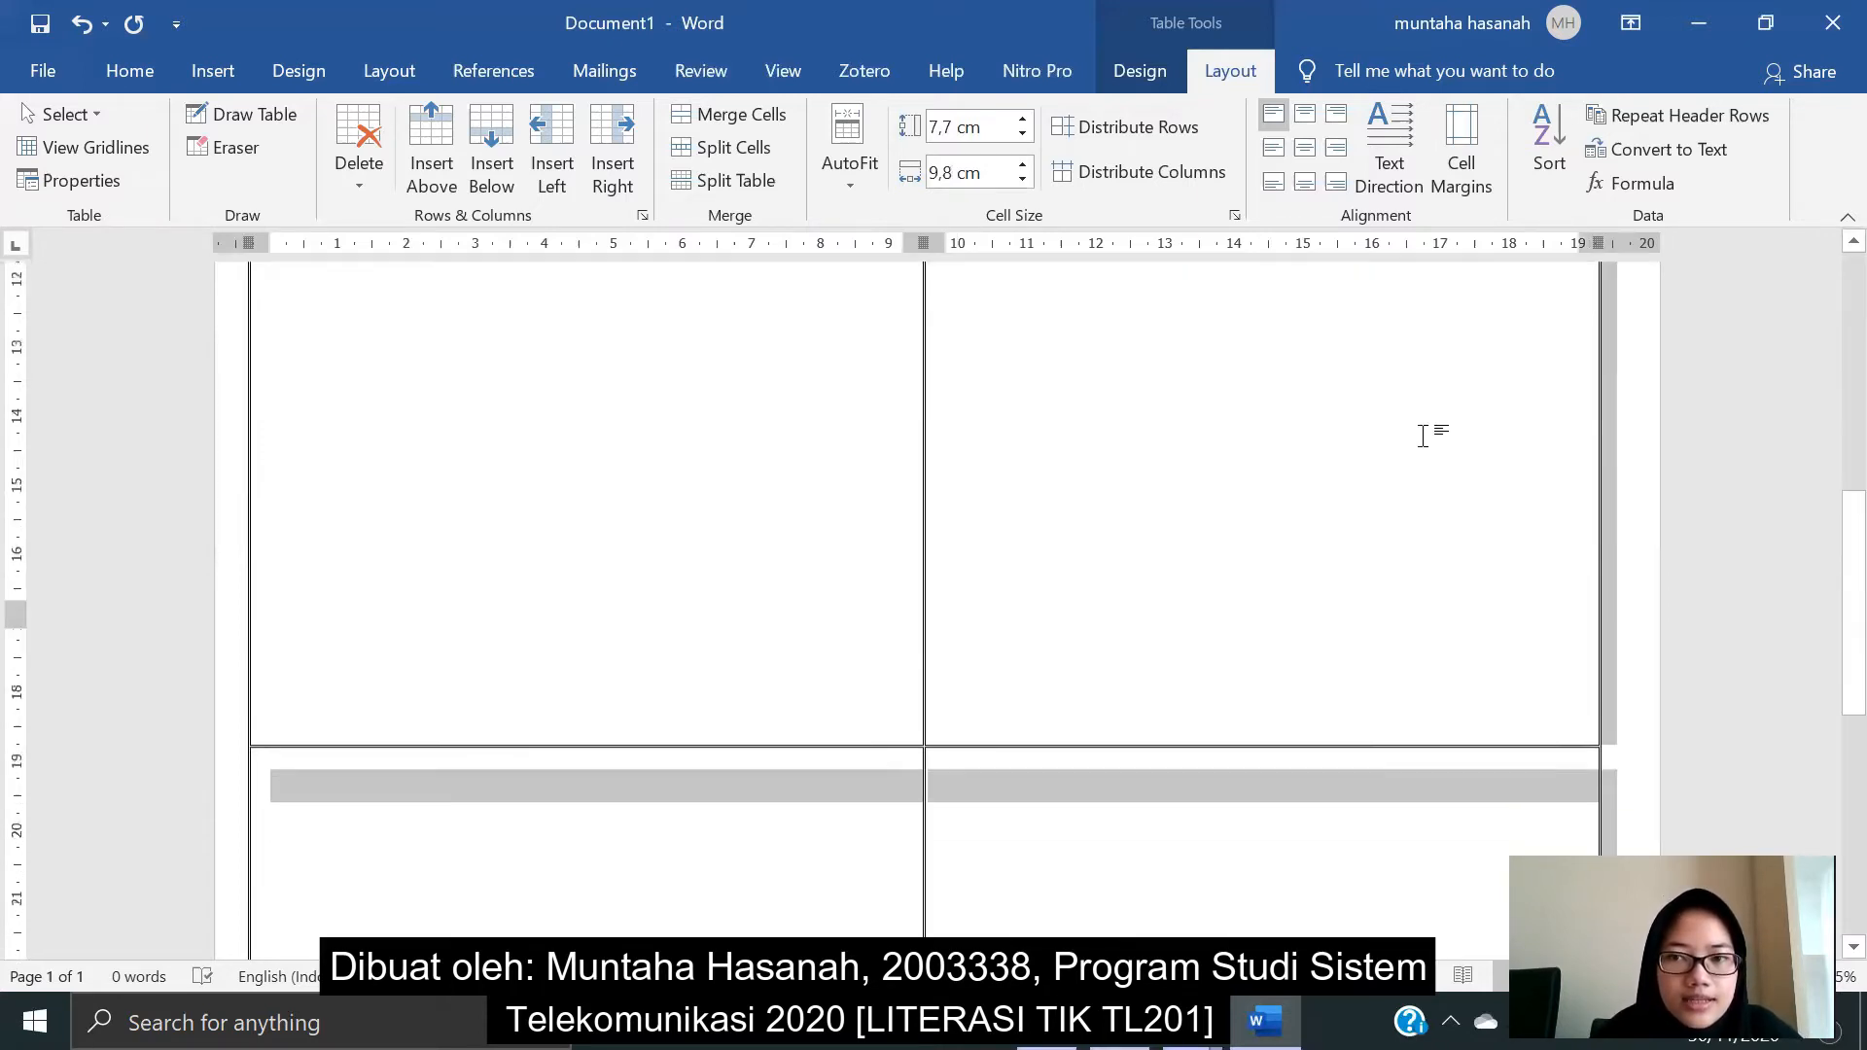
scroll(1423, 435, "up", 15)
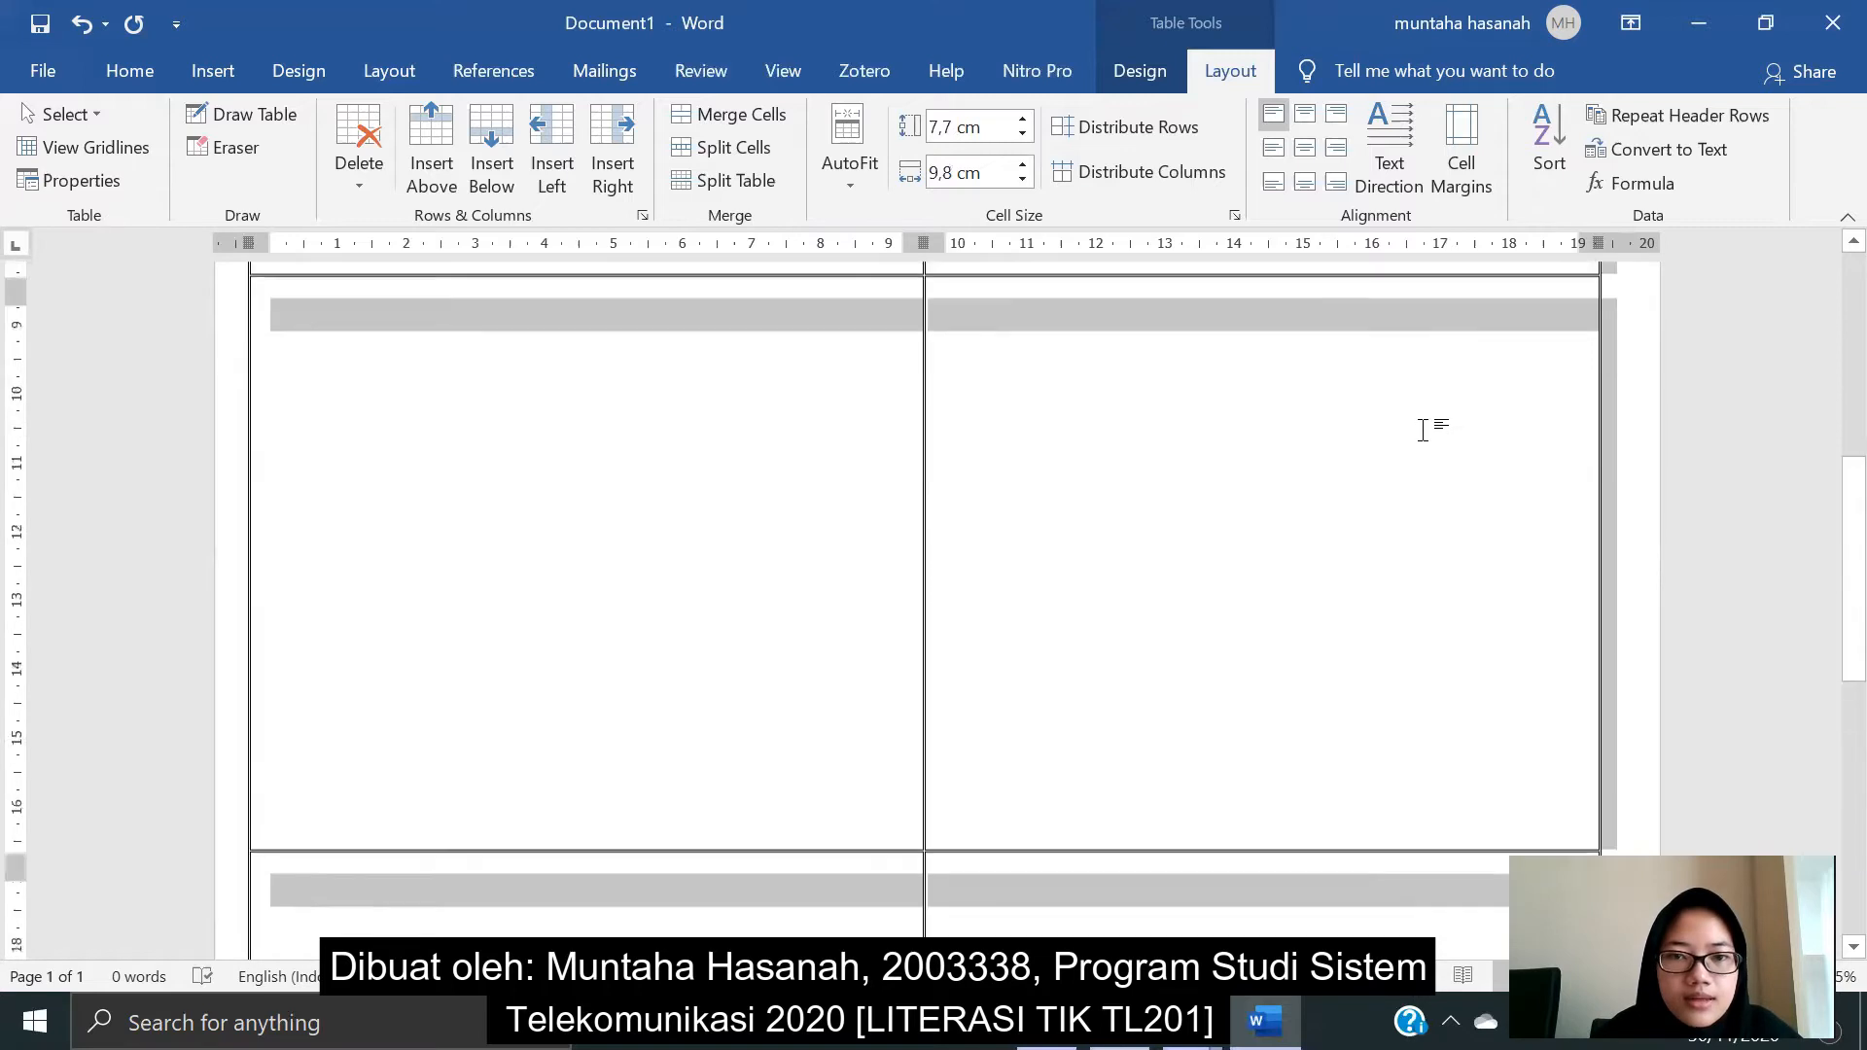
- Insert a one-cell table inside the first table cell
left_click(820, 399)
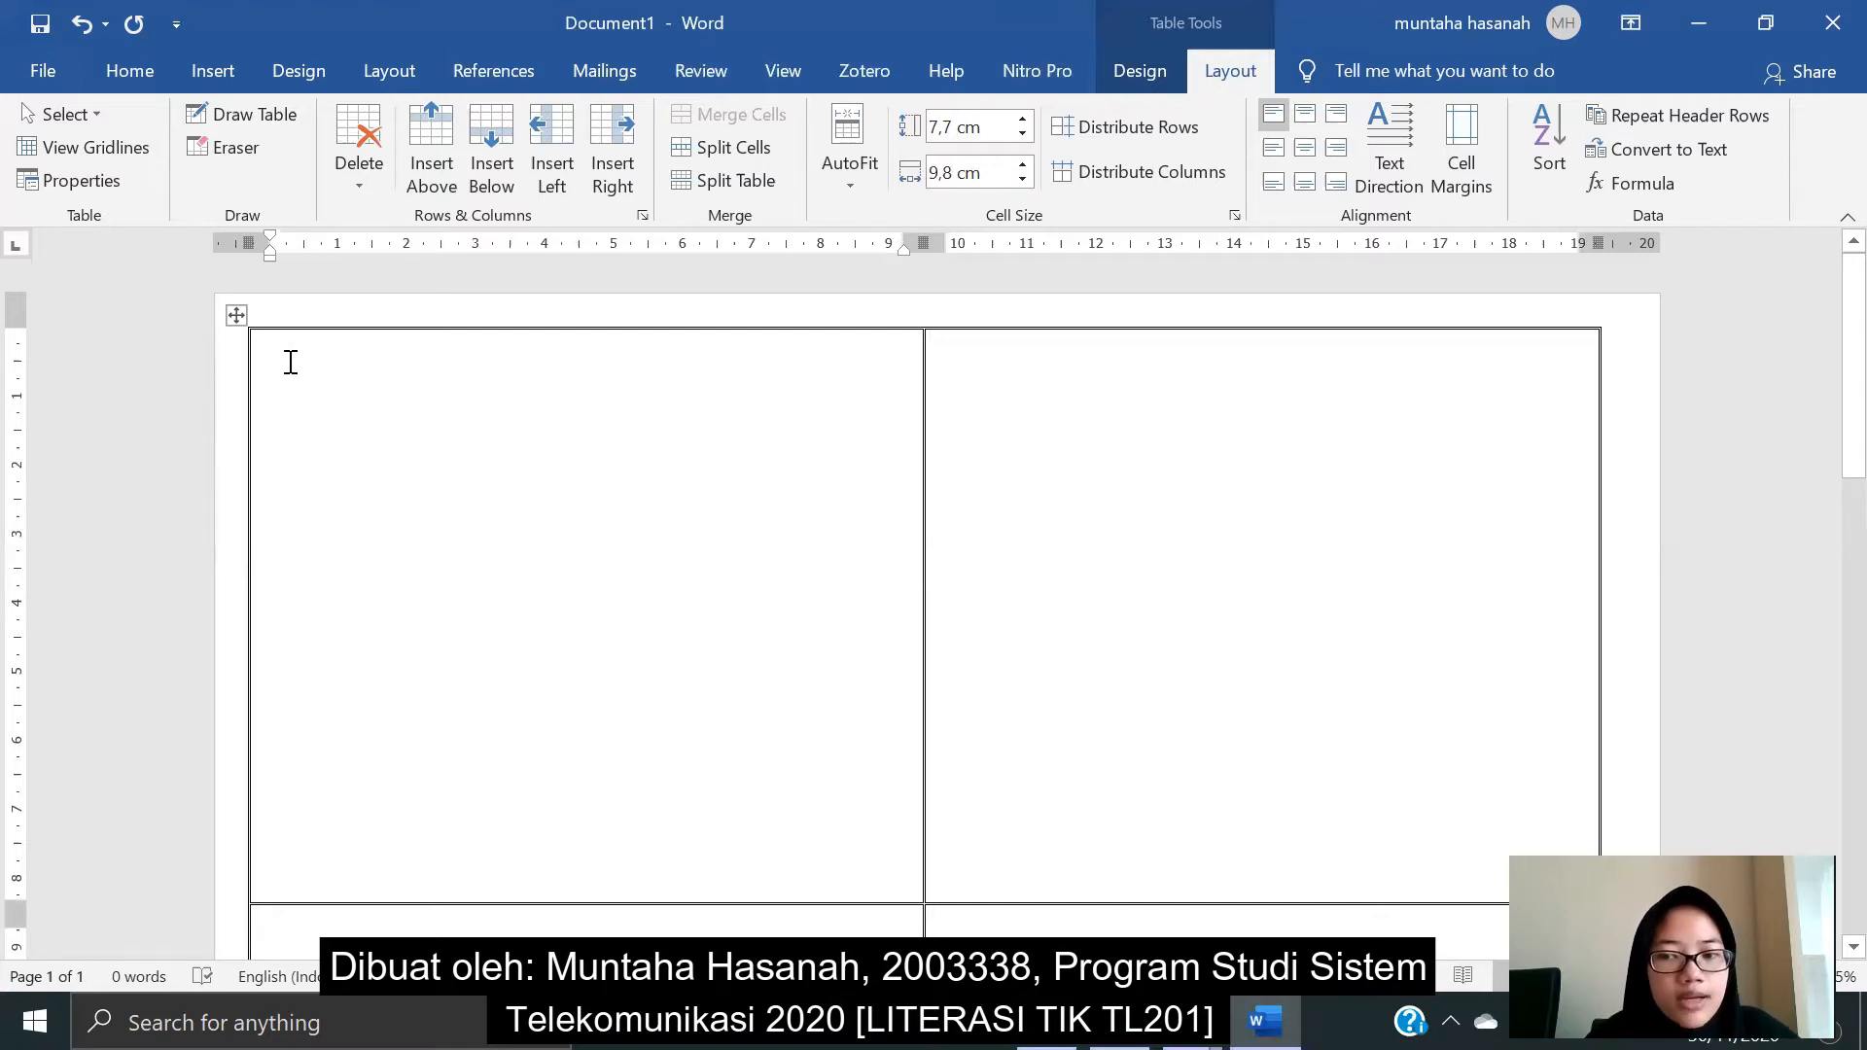
left_click(222, 77)
left_click(210, 176)
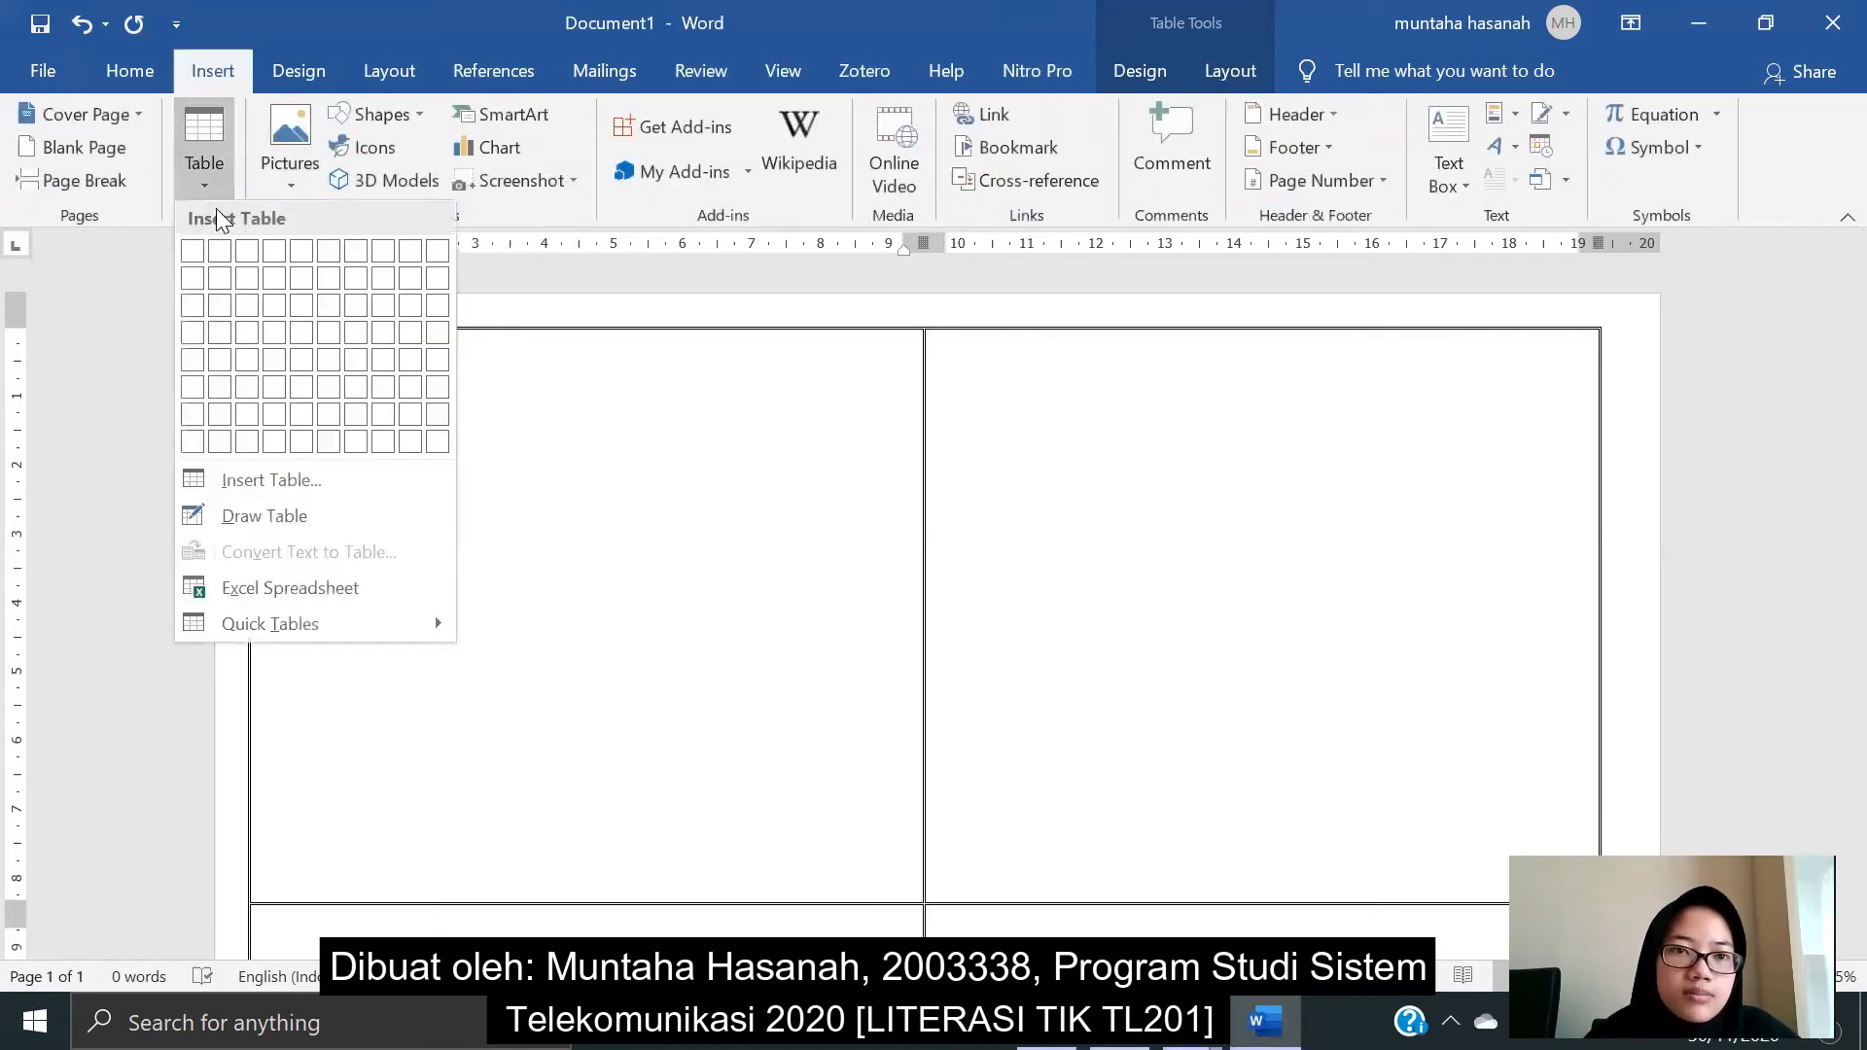
left_click(192, 254)
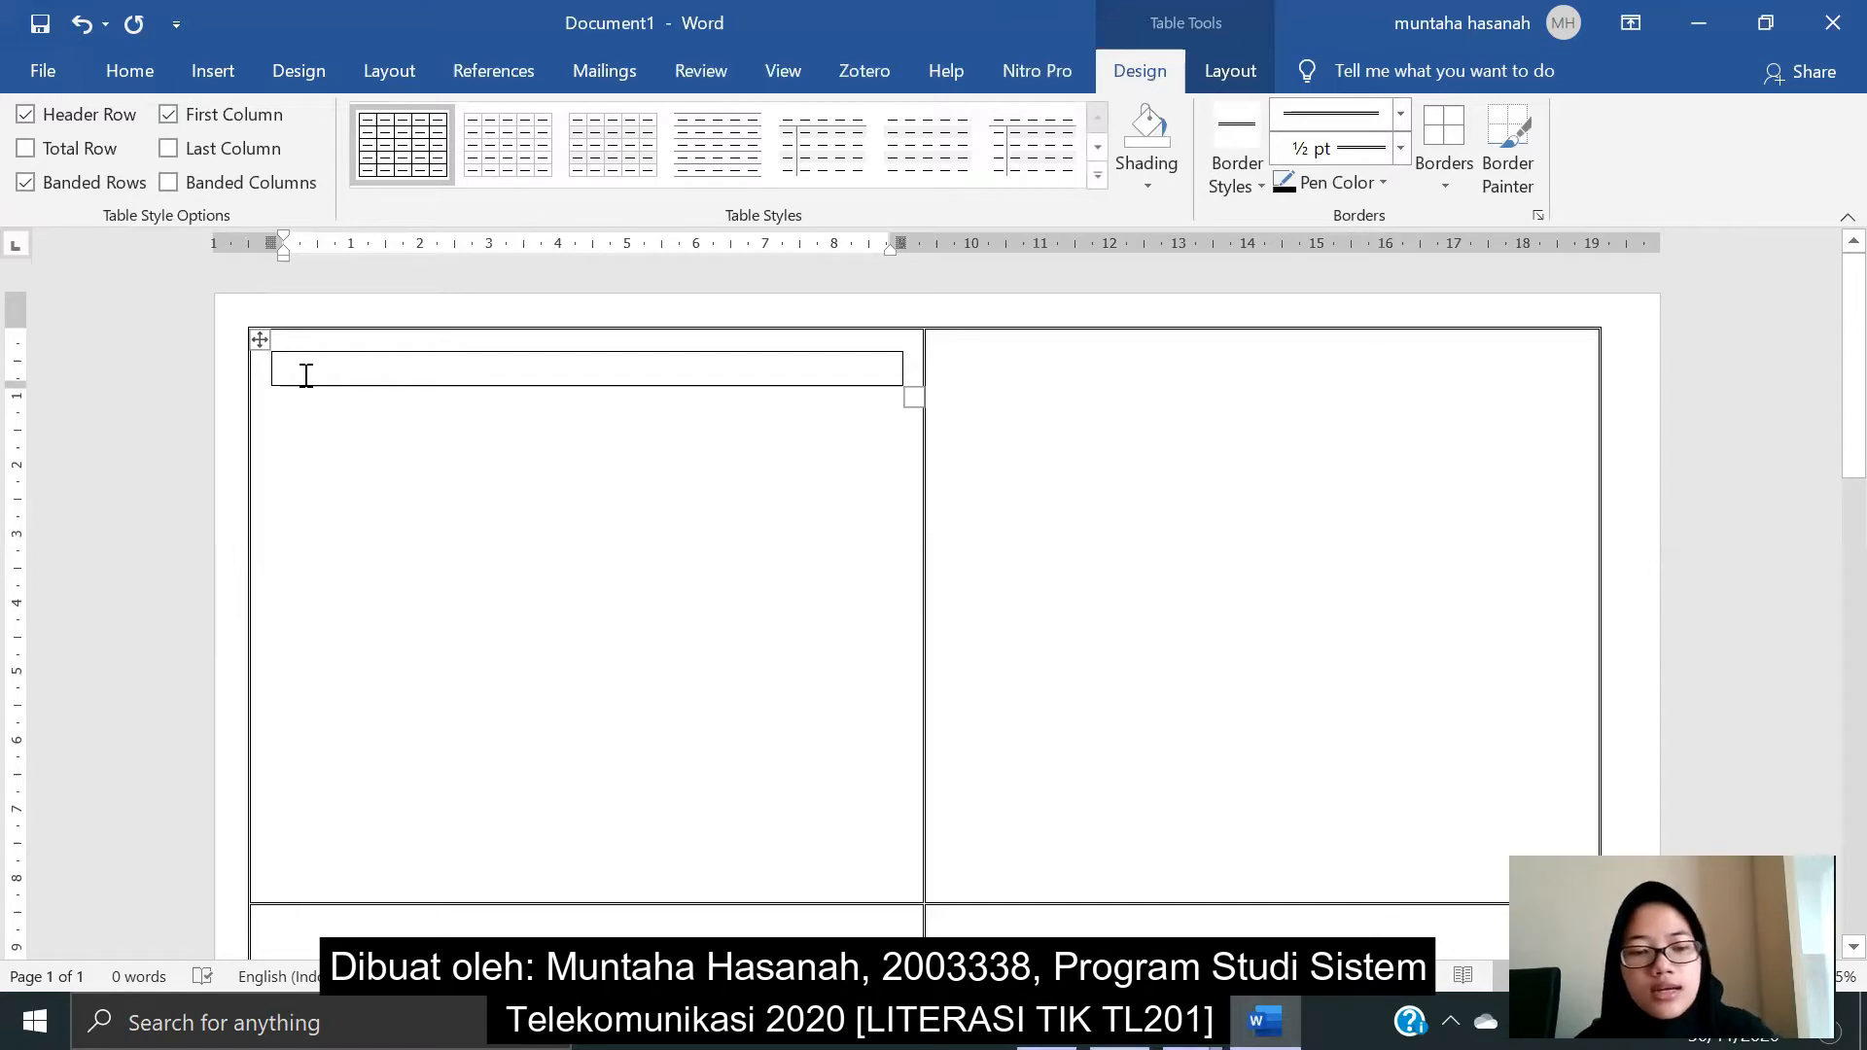
- Type 'KARTU PESERTA UJIAN TENGAH SEMESTER', 'UNIVERSITAS PENDIDIKAN INDONESIA', 'Kampus Purwakarta' on three lines and select them
type("KARTU PESERTA UJIAN TENGAH SEMESTER")
key("Return")
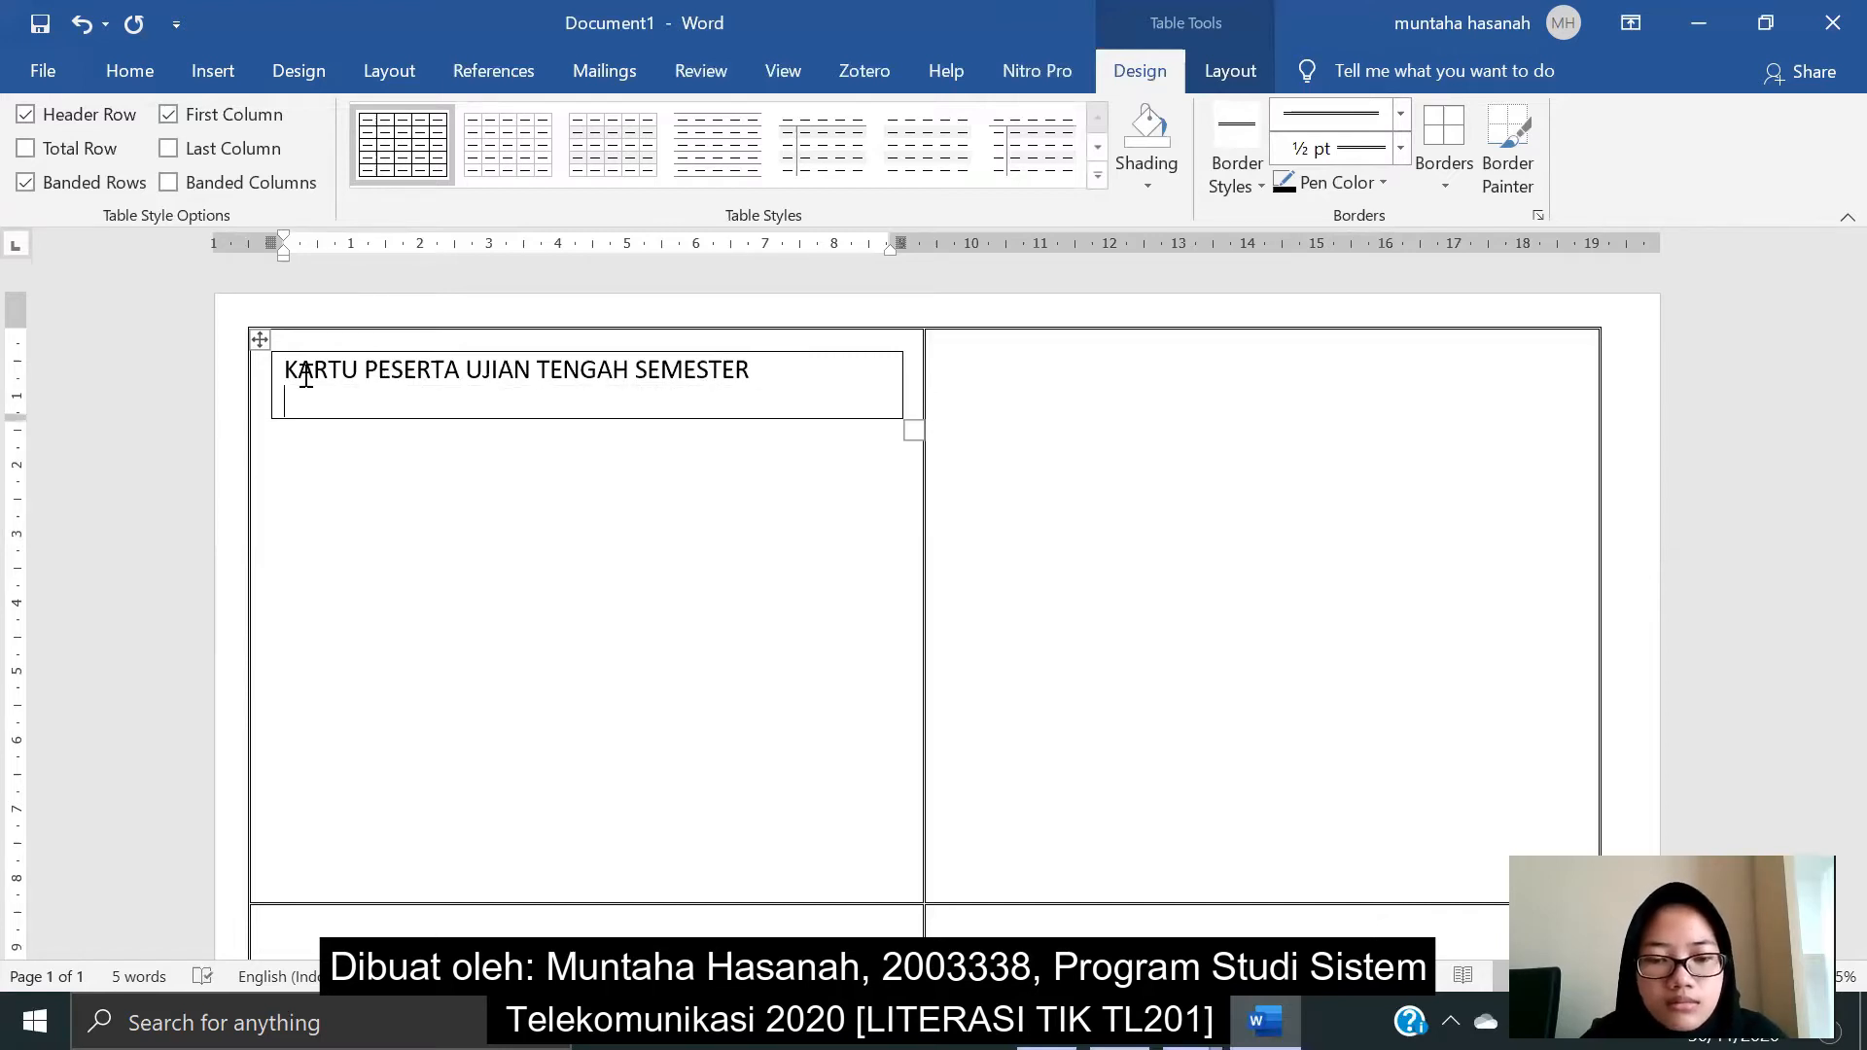
type("UNIB")
key("BackSpace")
type("VERSITAS")
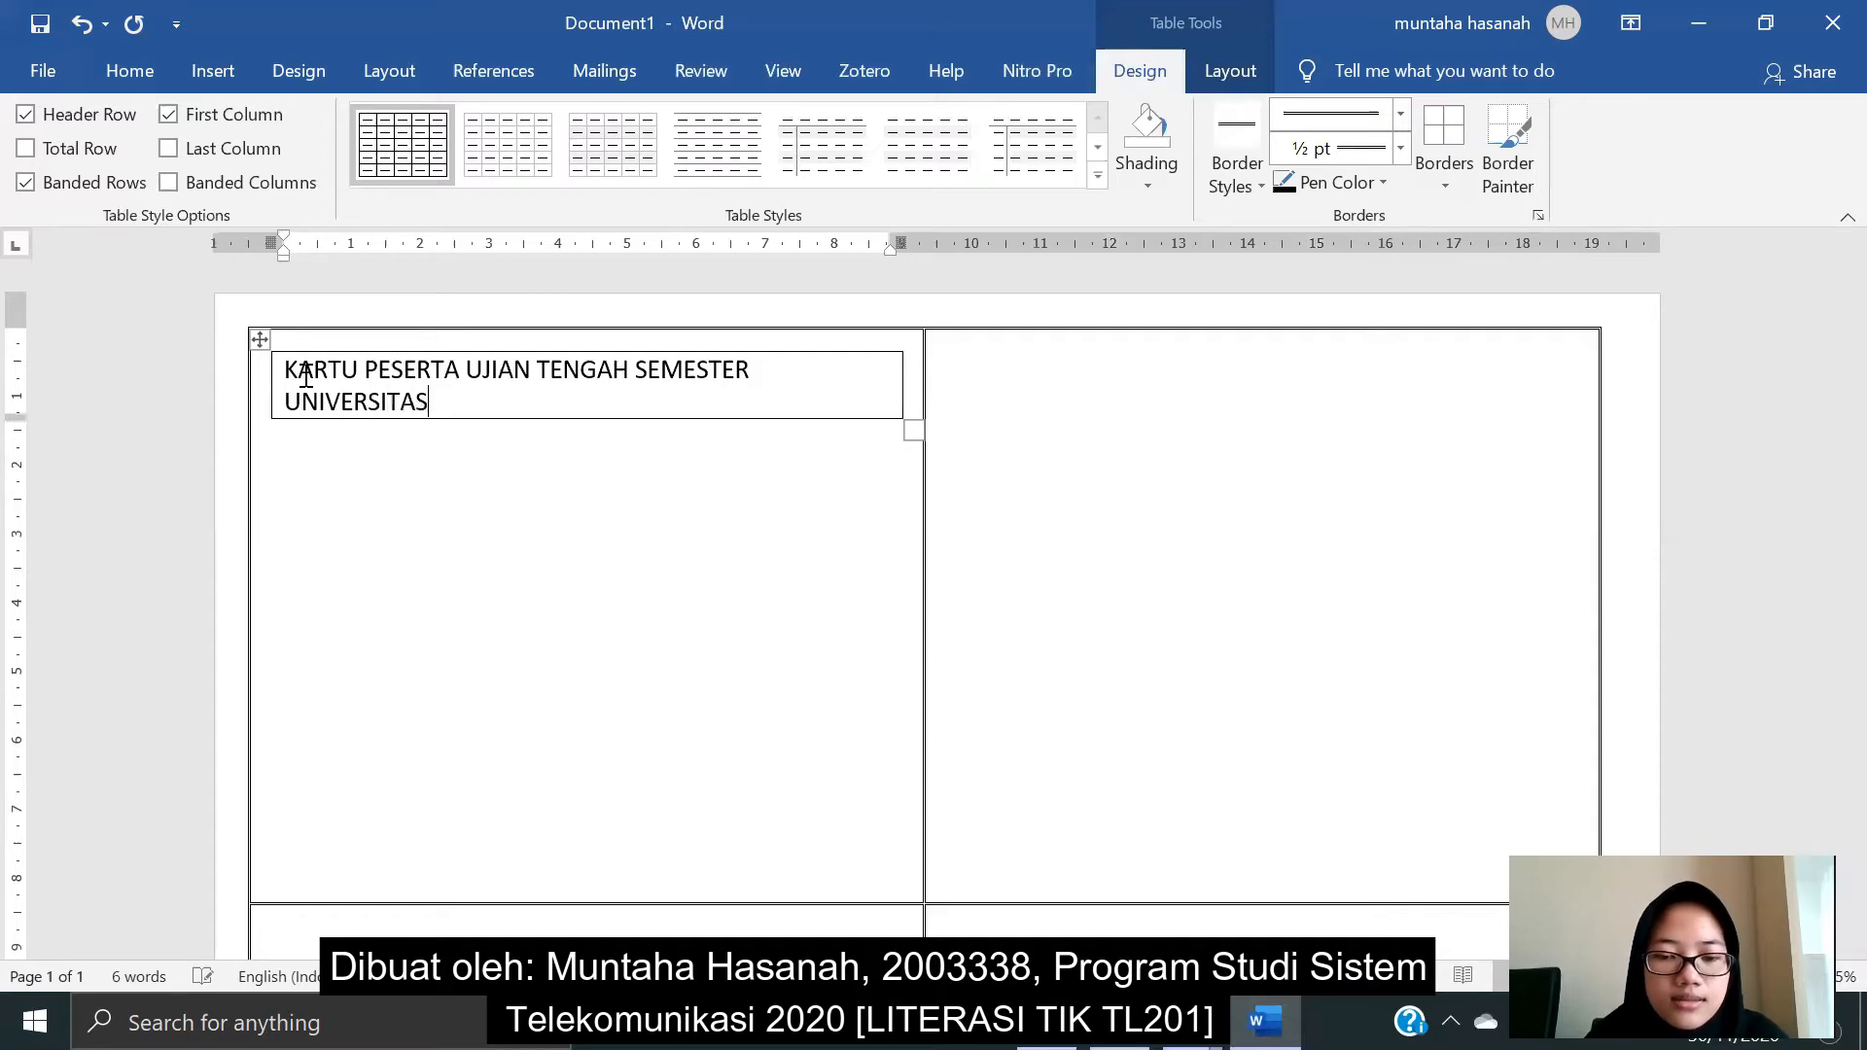
type(" PENDIDIKAN")
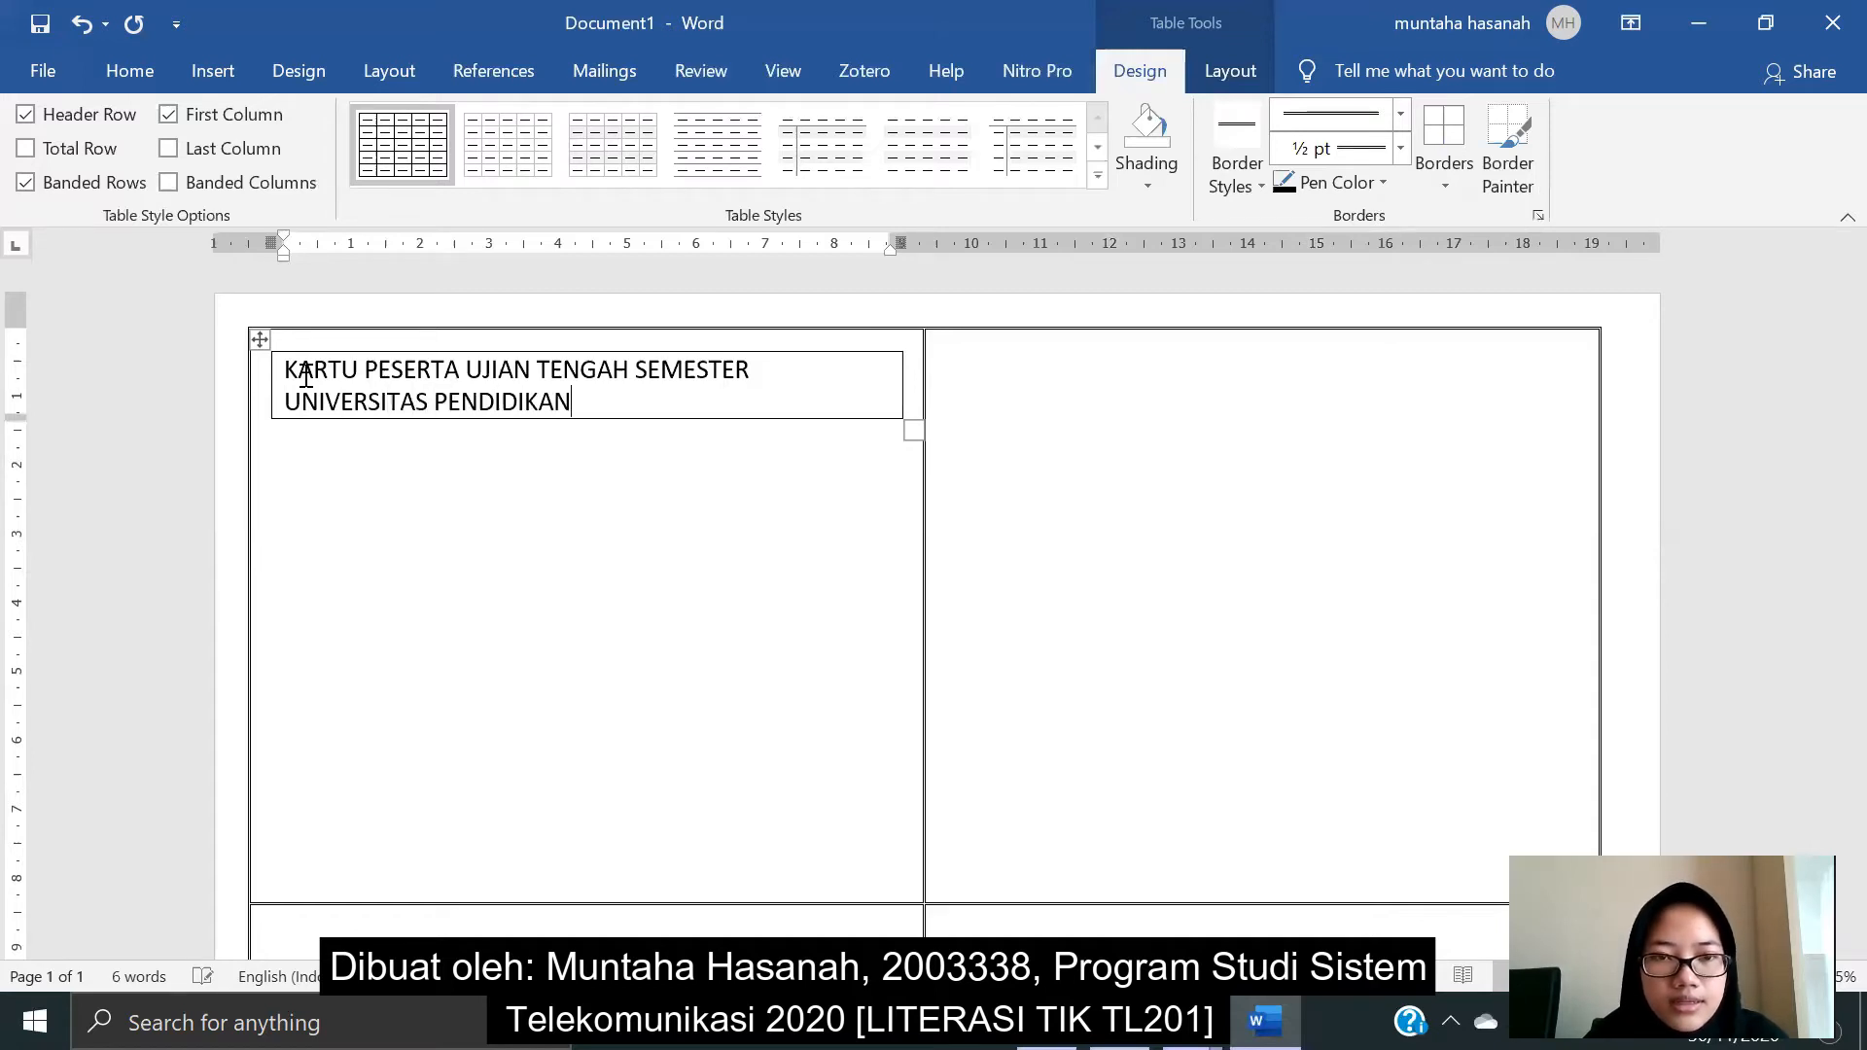
type(" INDONESIA")
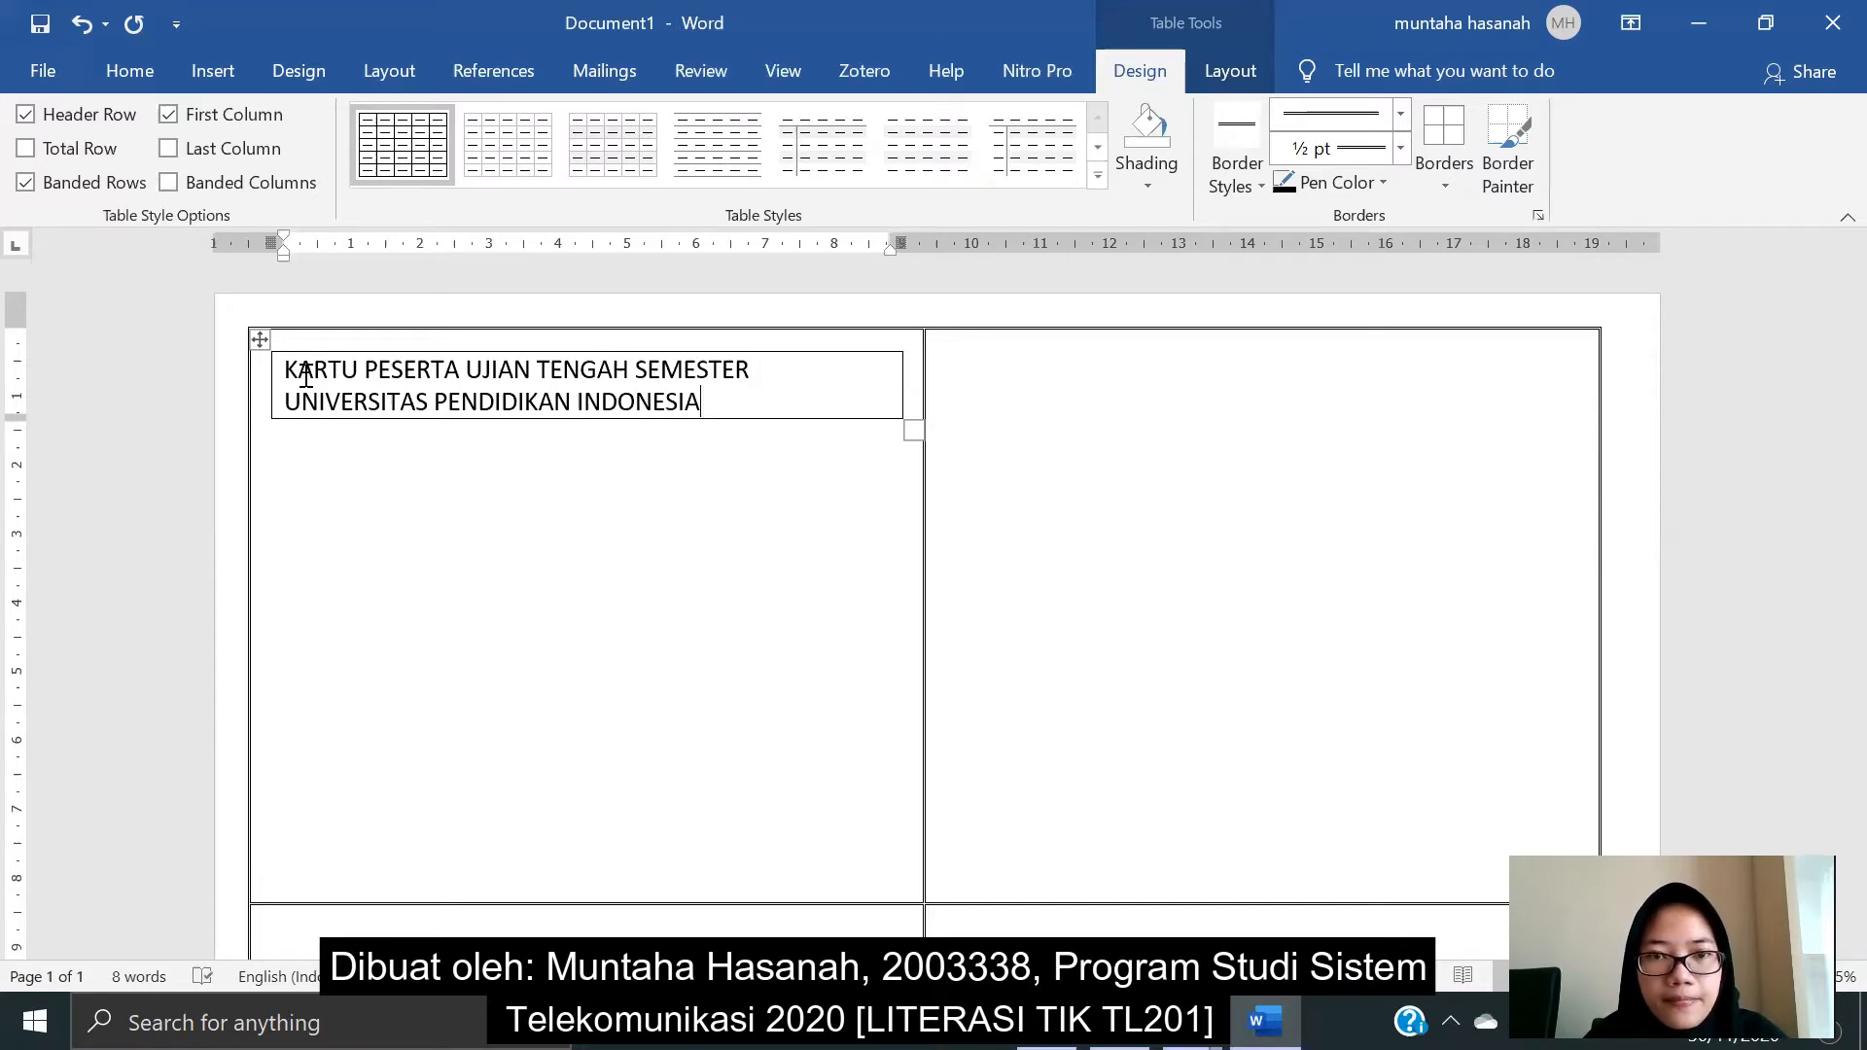
key("Return")
type("Kap")
key("BackSpace")
key("BackSpace")
type("mpus Purwakarta")
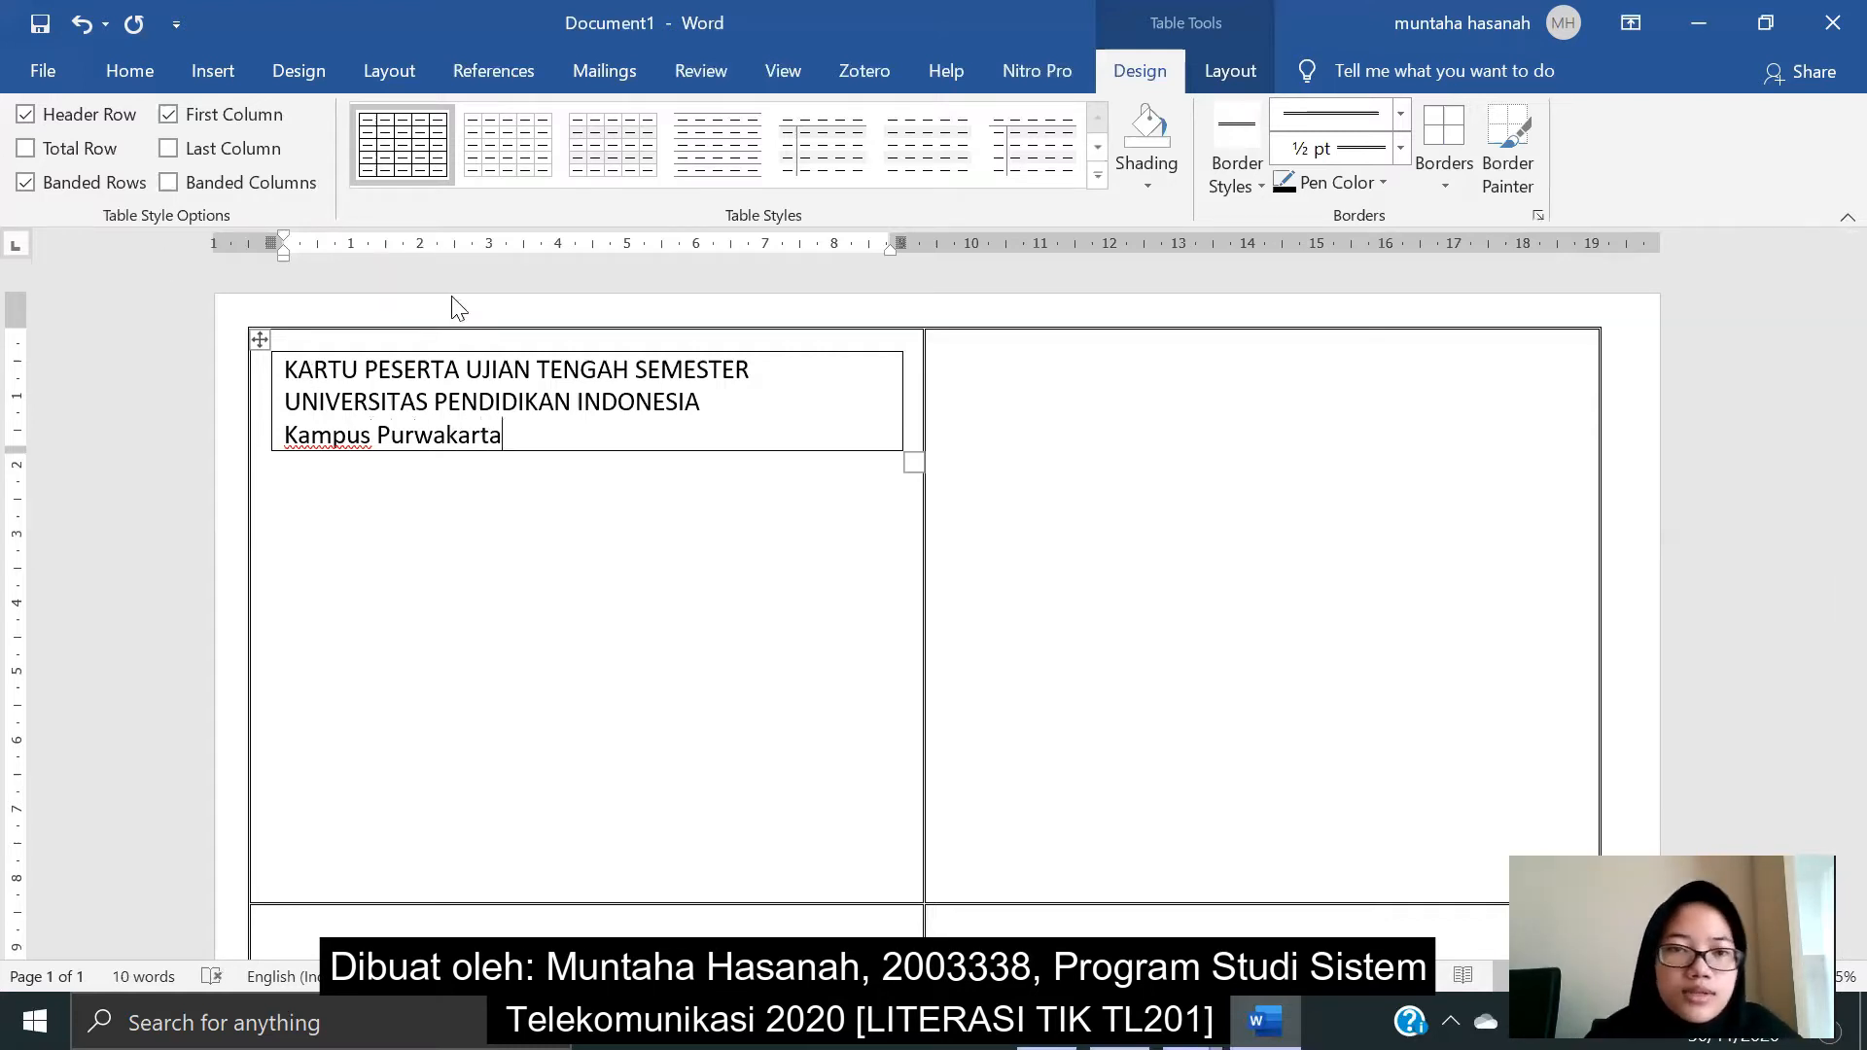
left_click_drag(505, 435, 283, 367)
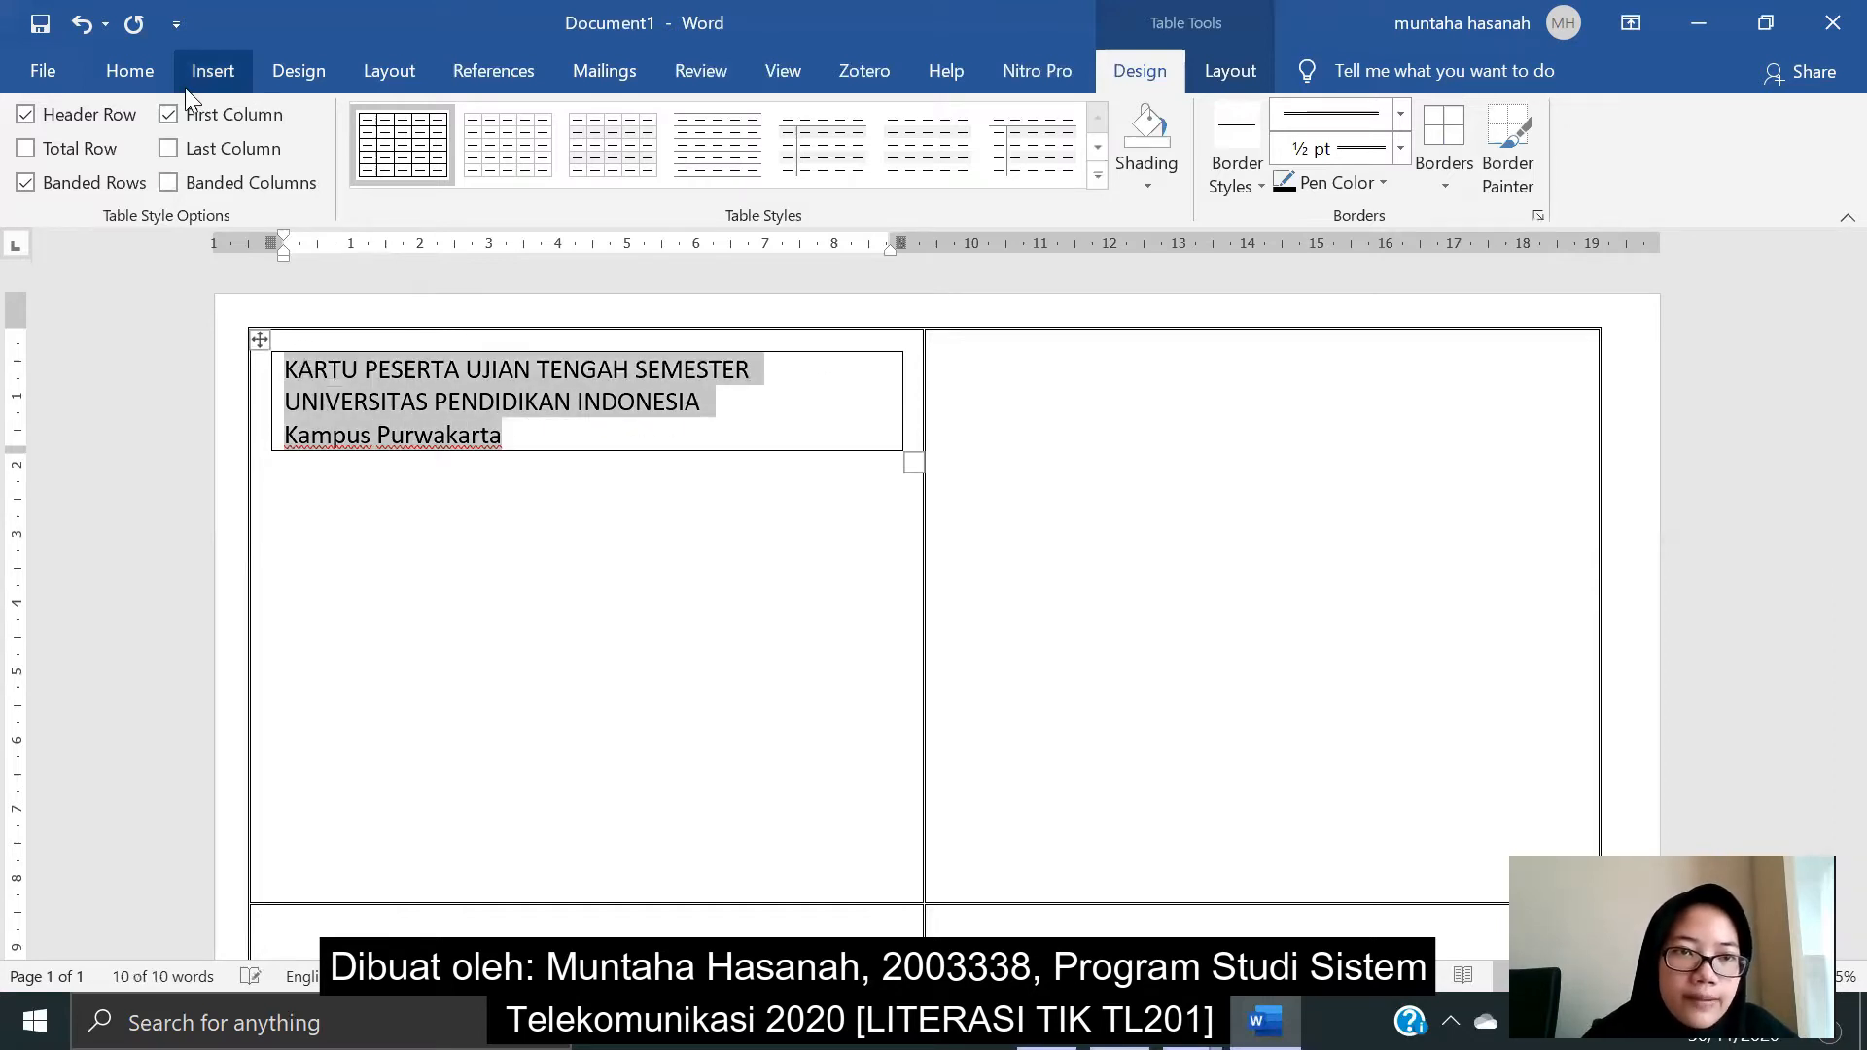
- Format the heading in 10 pt Times New Roman, centred
left_click(152, 68)
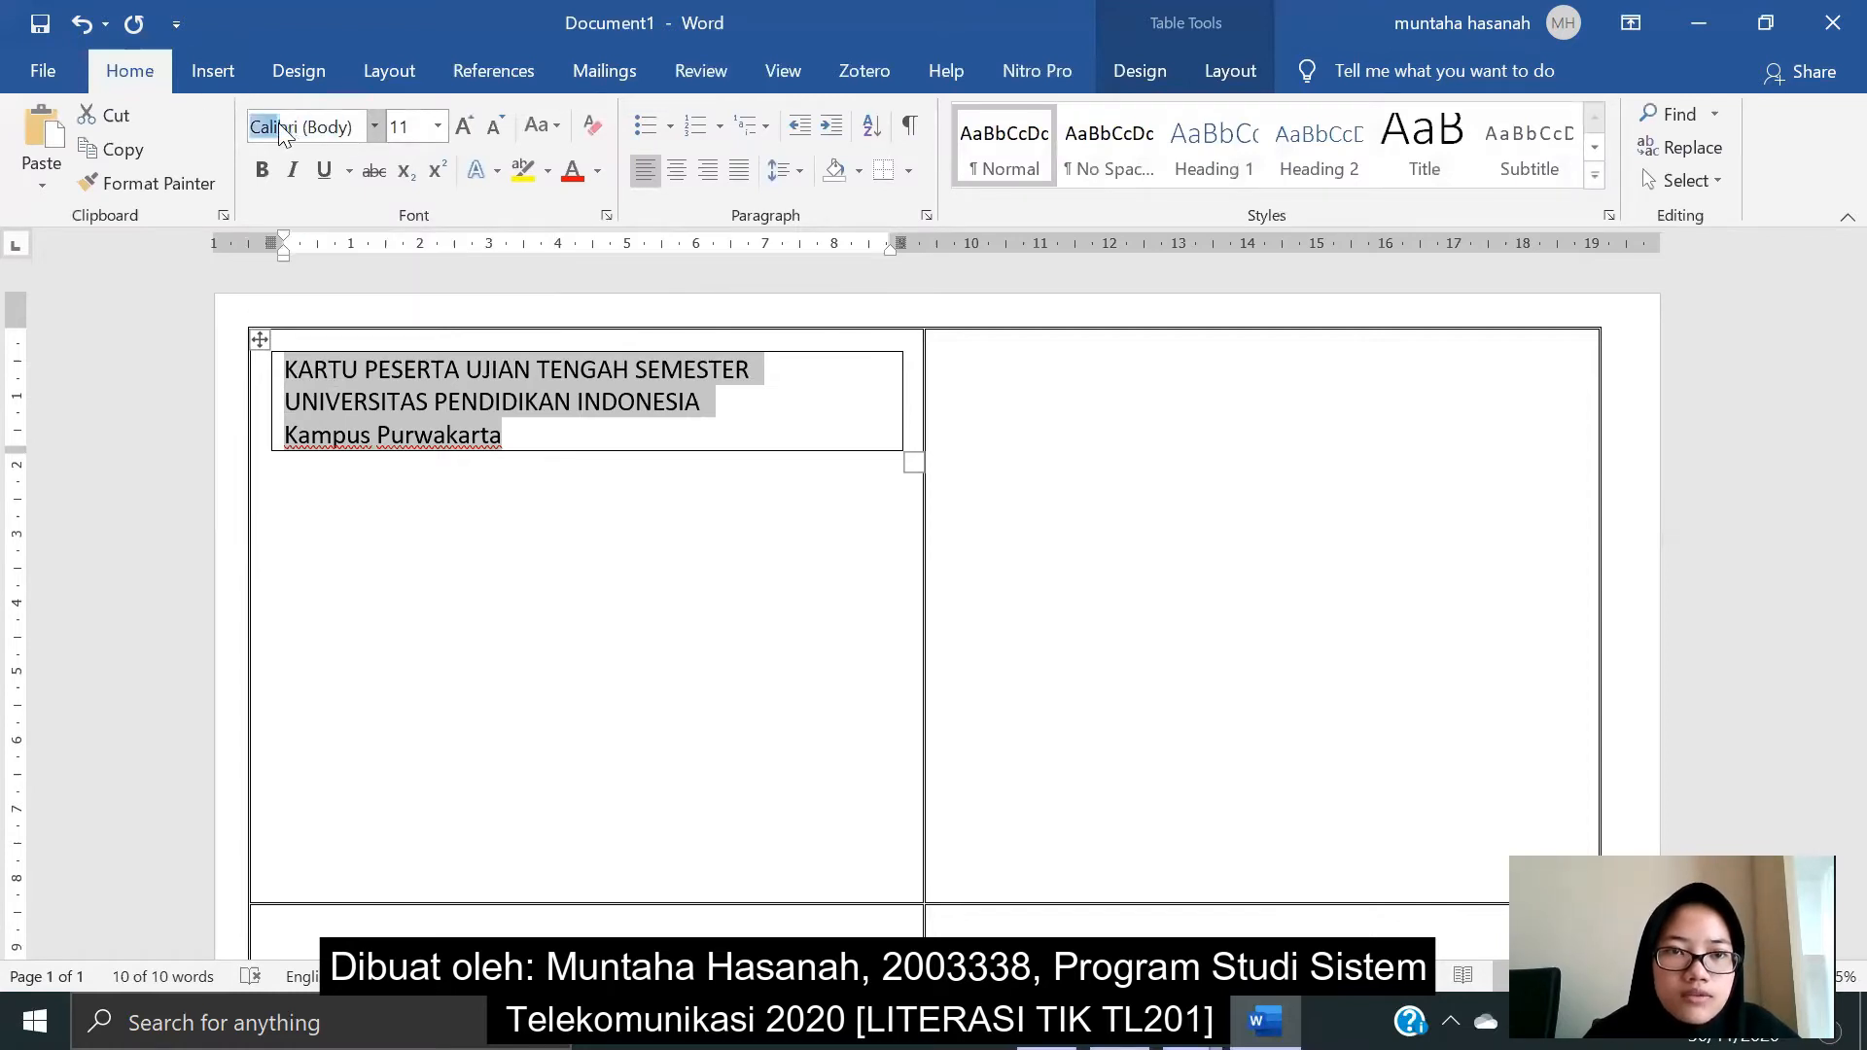
left_click(351, 126)
type("Times New Roman")
key("Return")
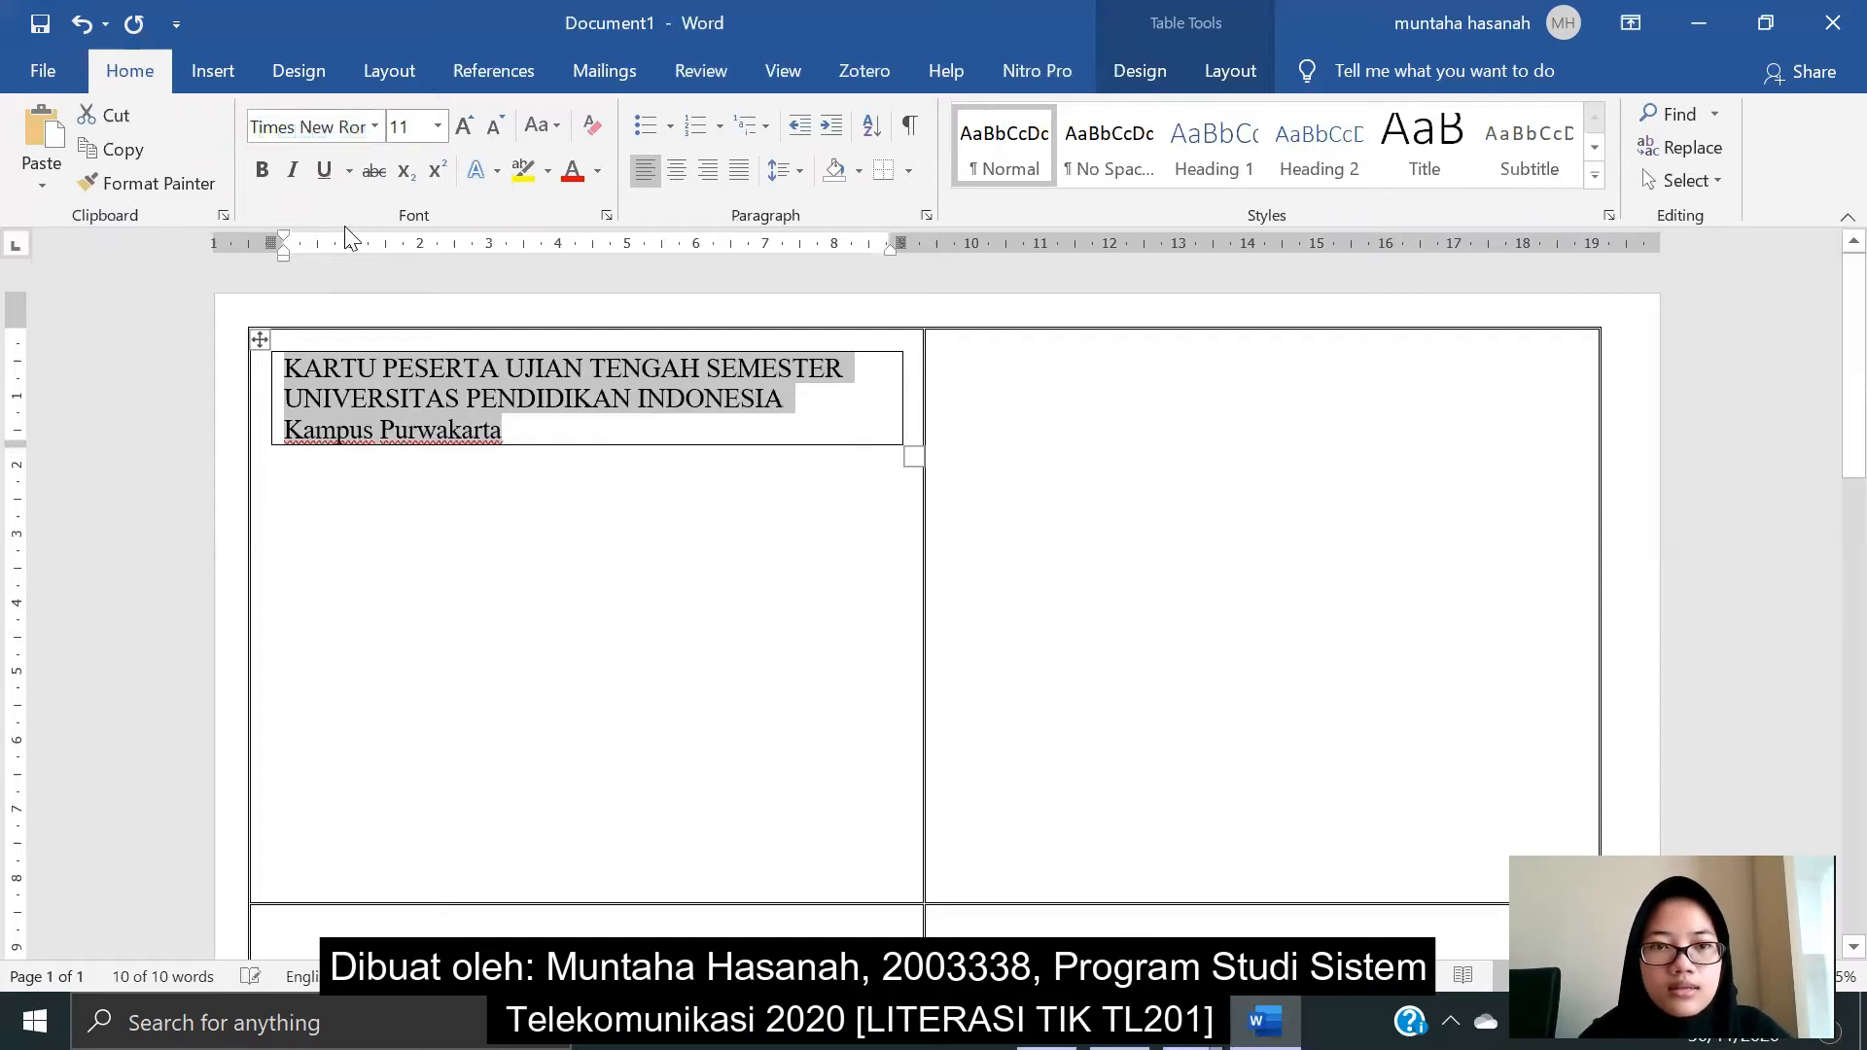
left_click(438, 127)
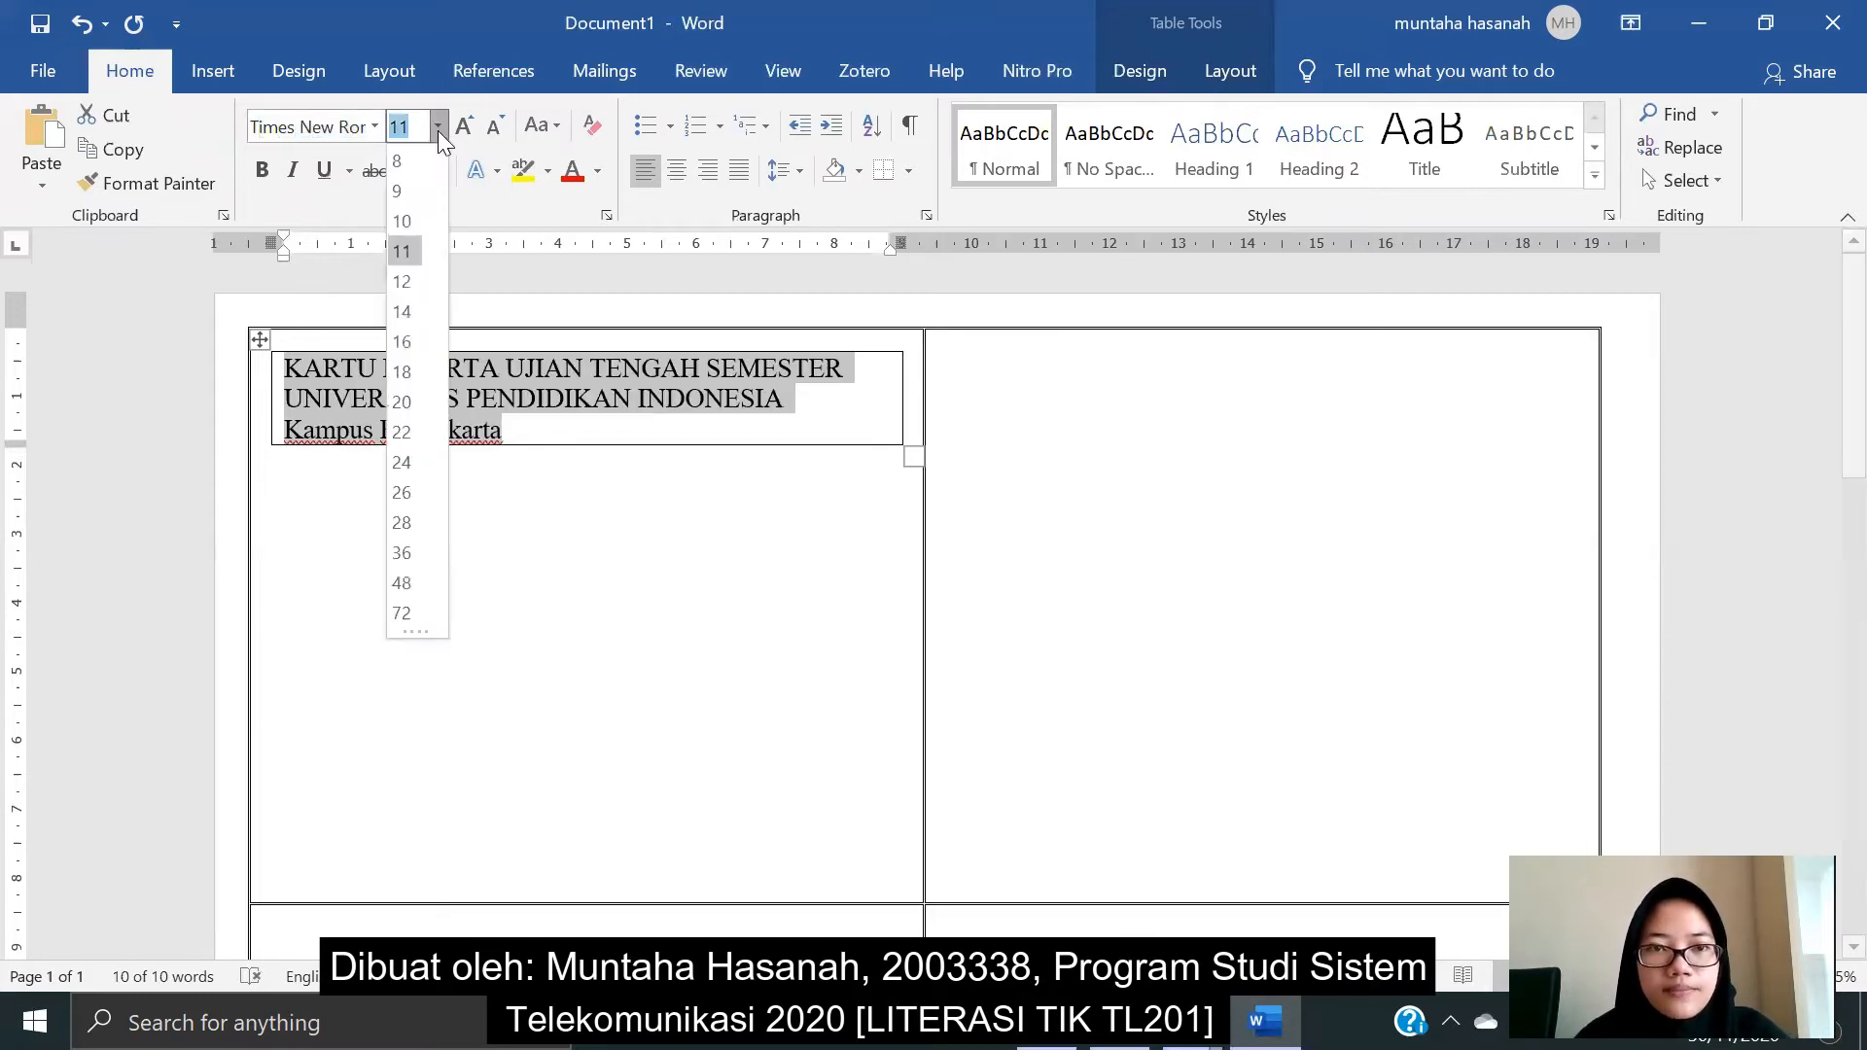
left_click(414, 217)
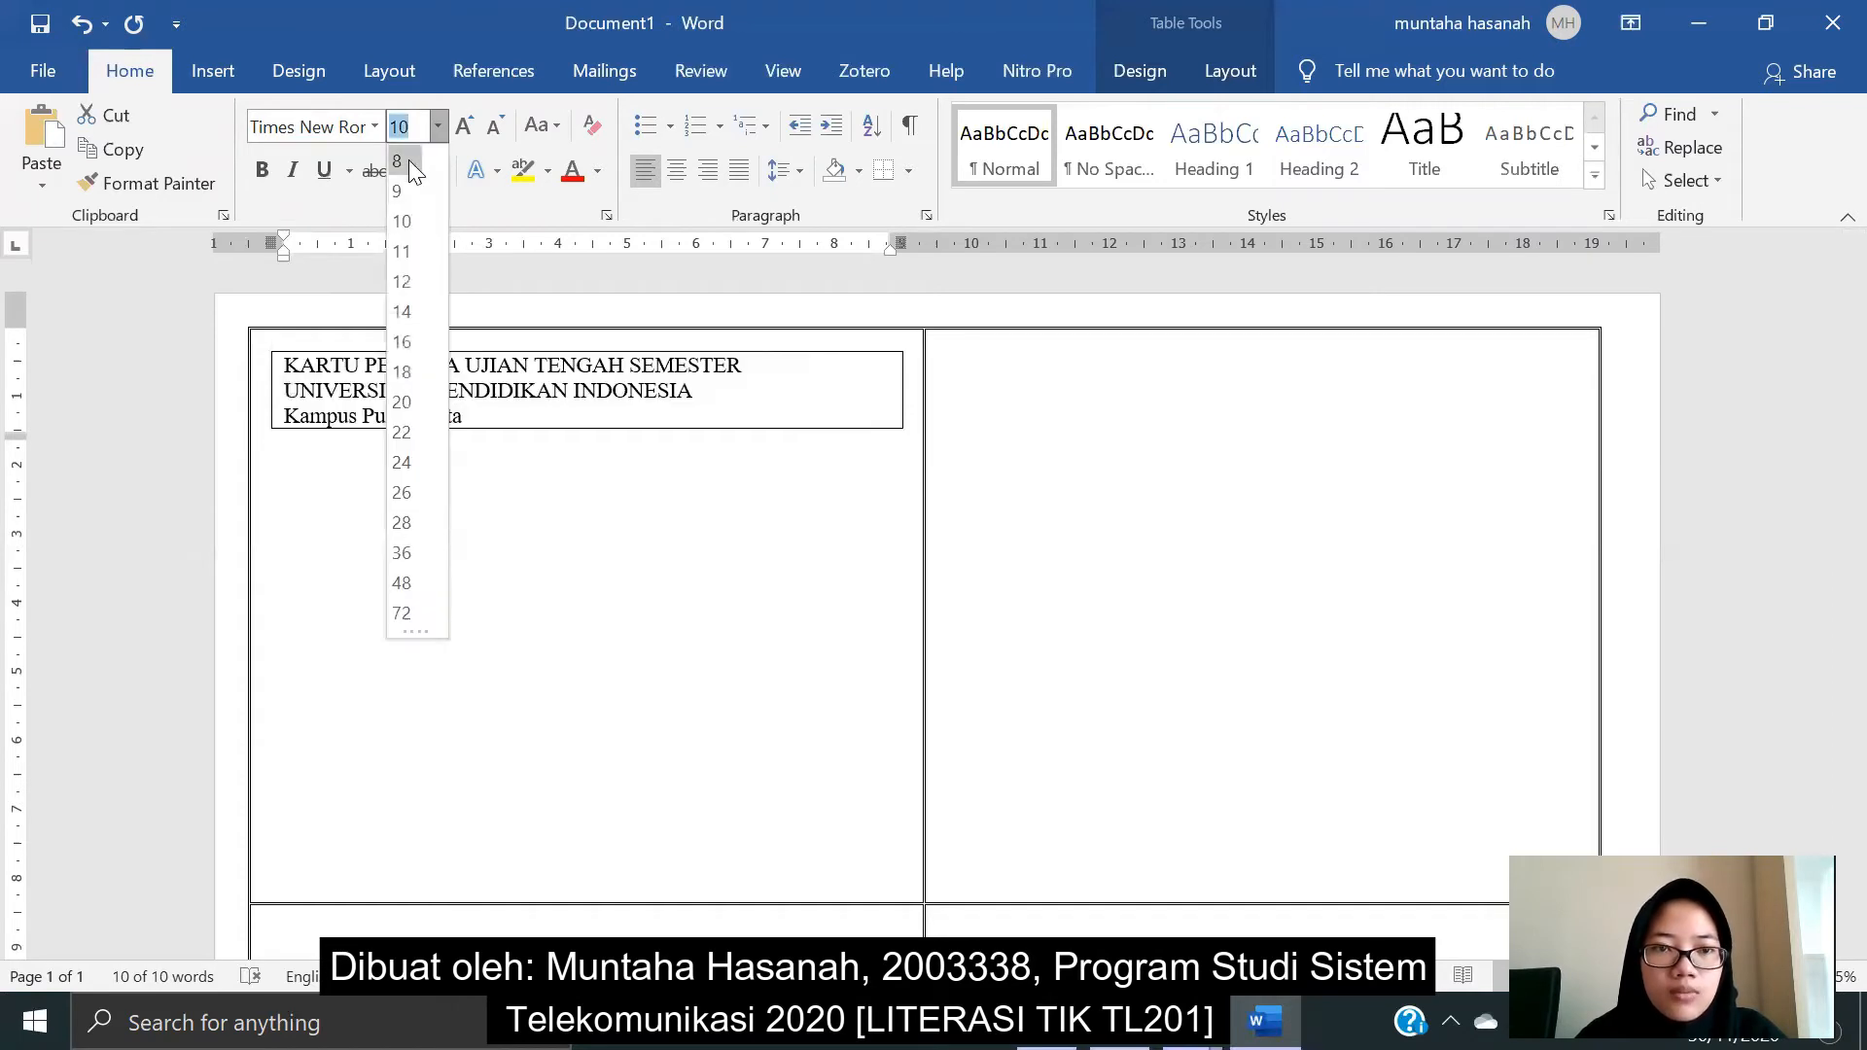
left_click(407, 225)
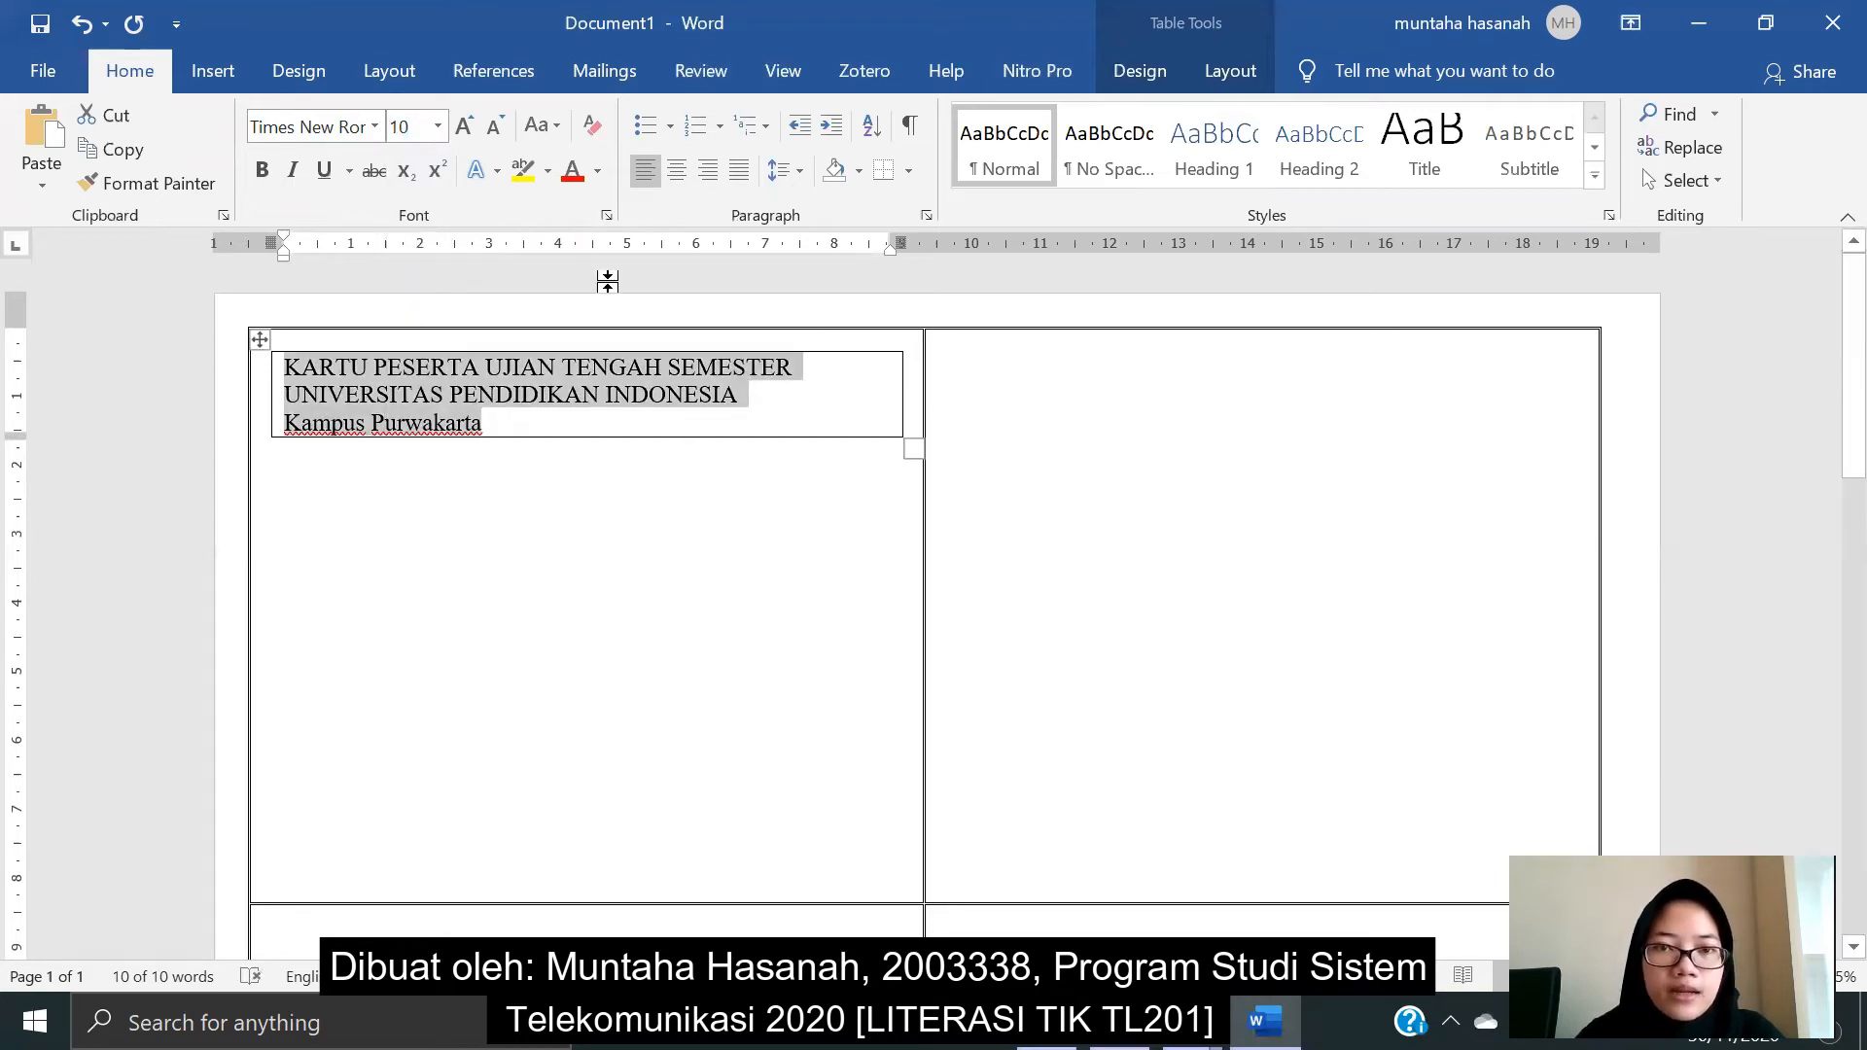
left_click(679, 171)
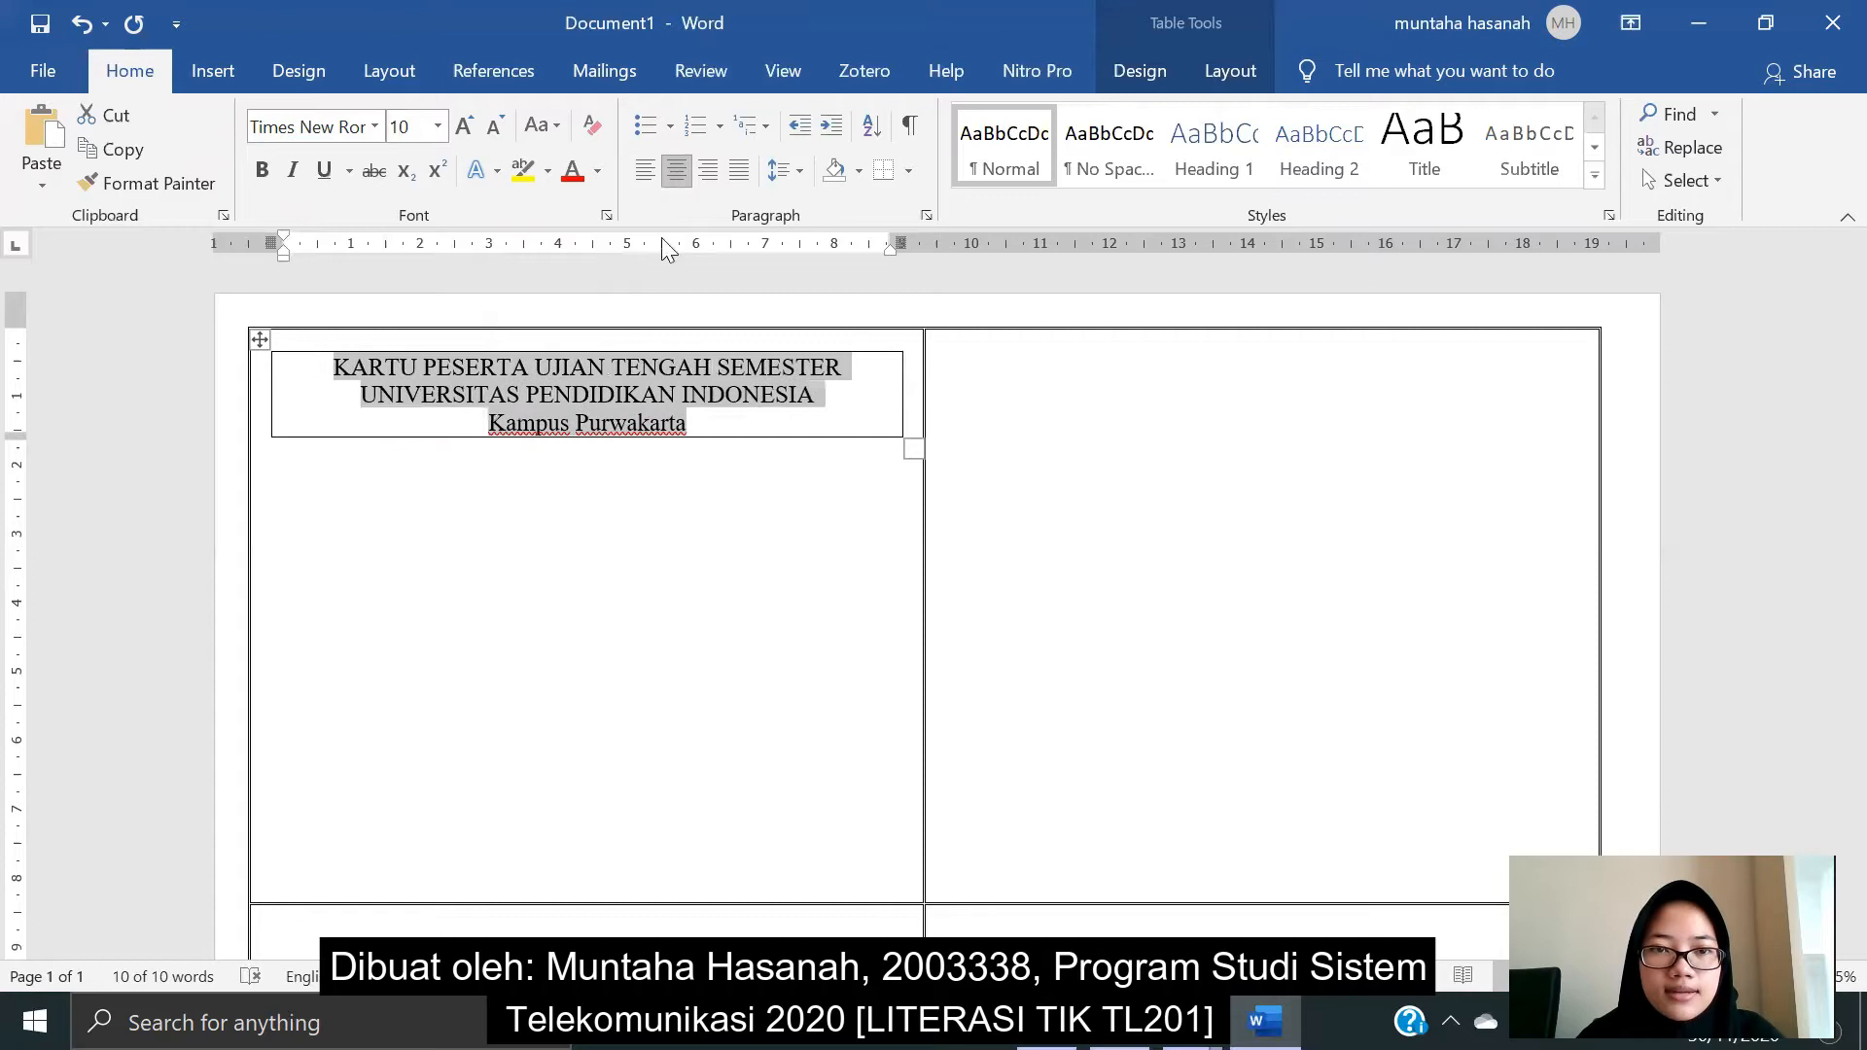
- Indent each of the three heading lines with a Tab, then move below the heading box
left_click(330, 372)
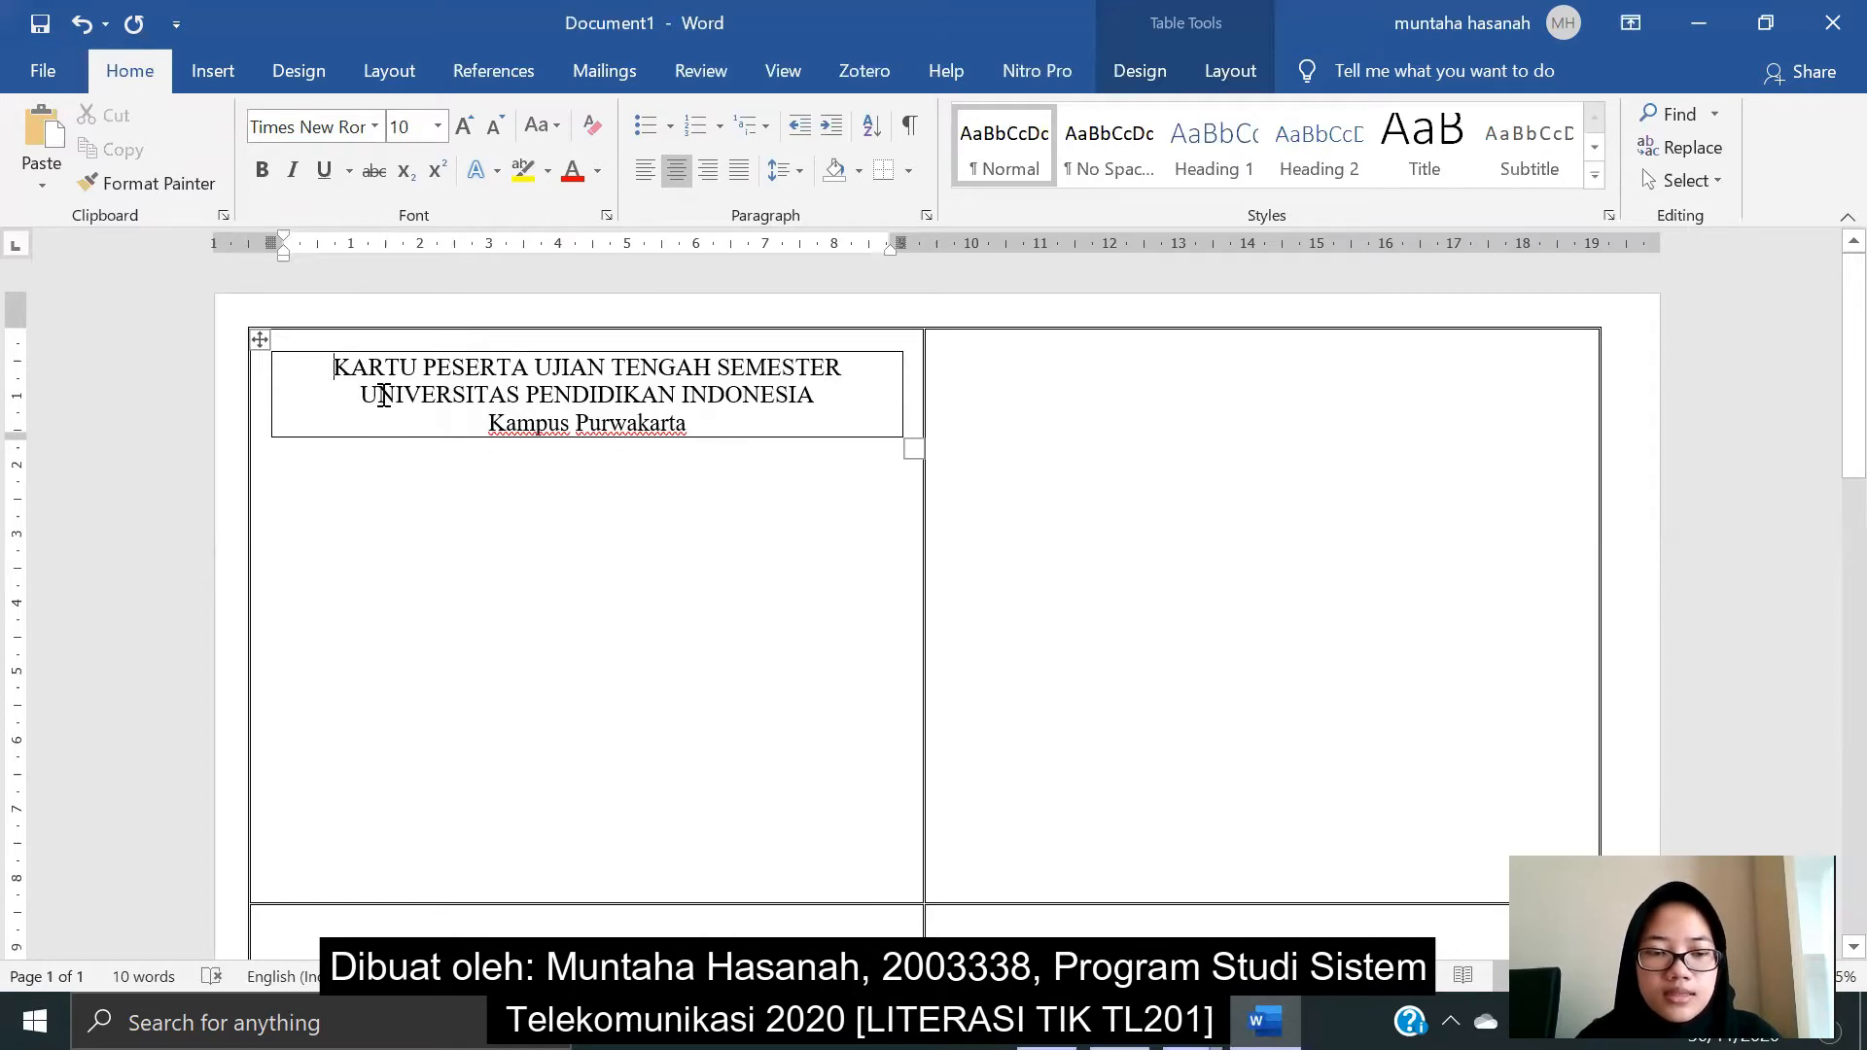
key("Tab")
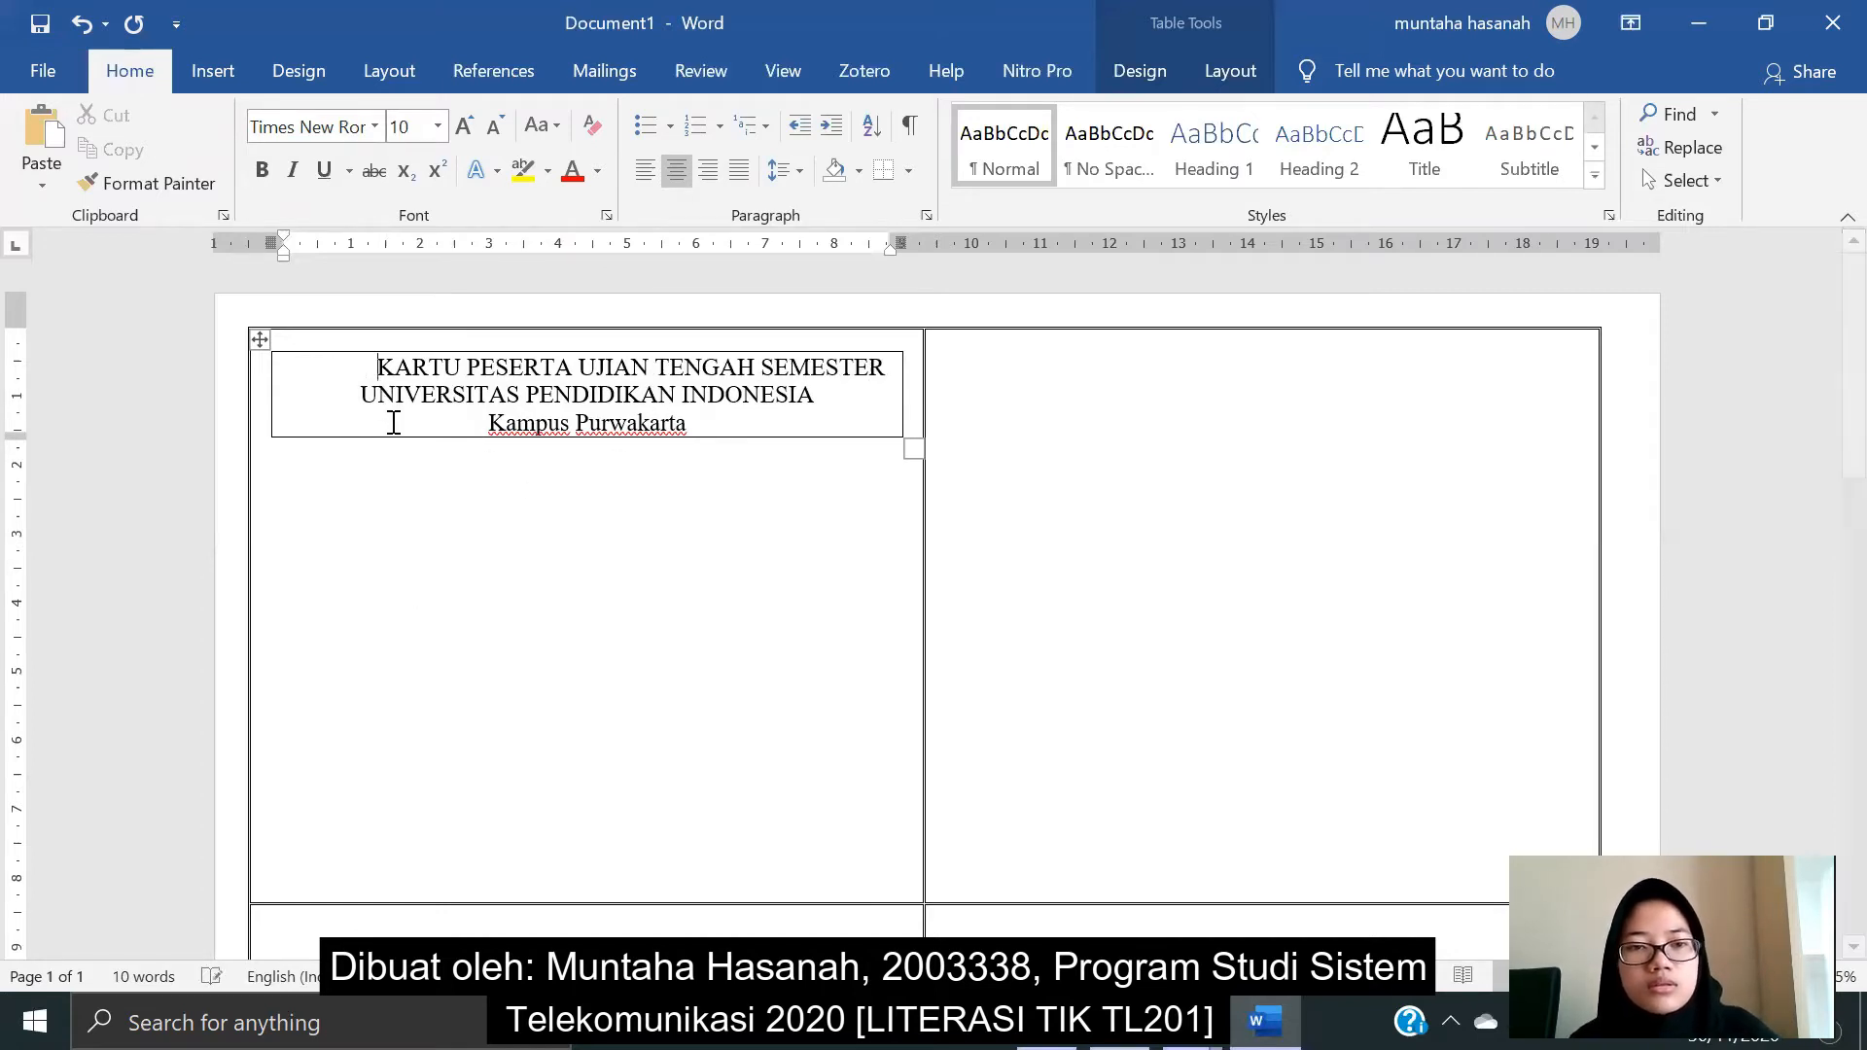
left_click(362, 393)
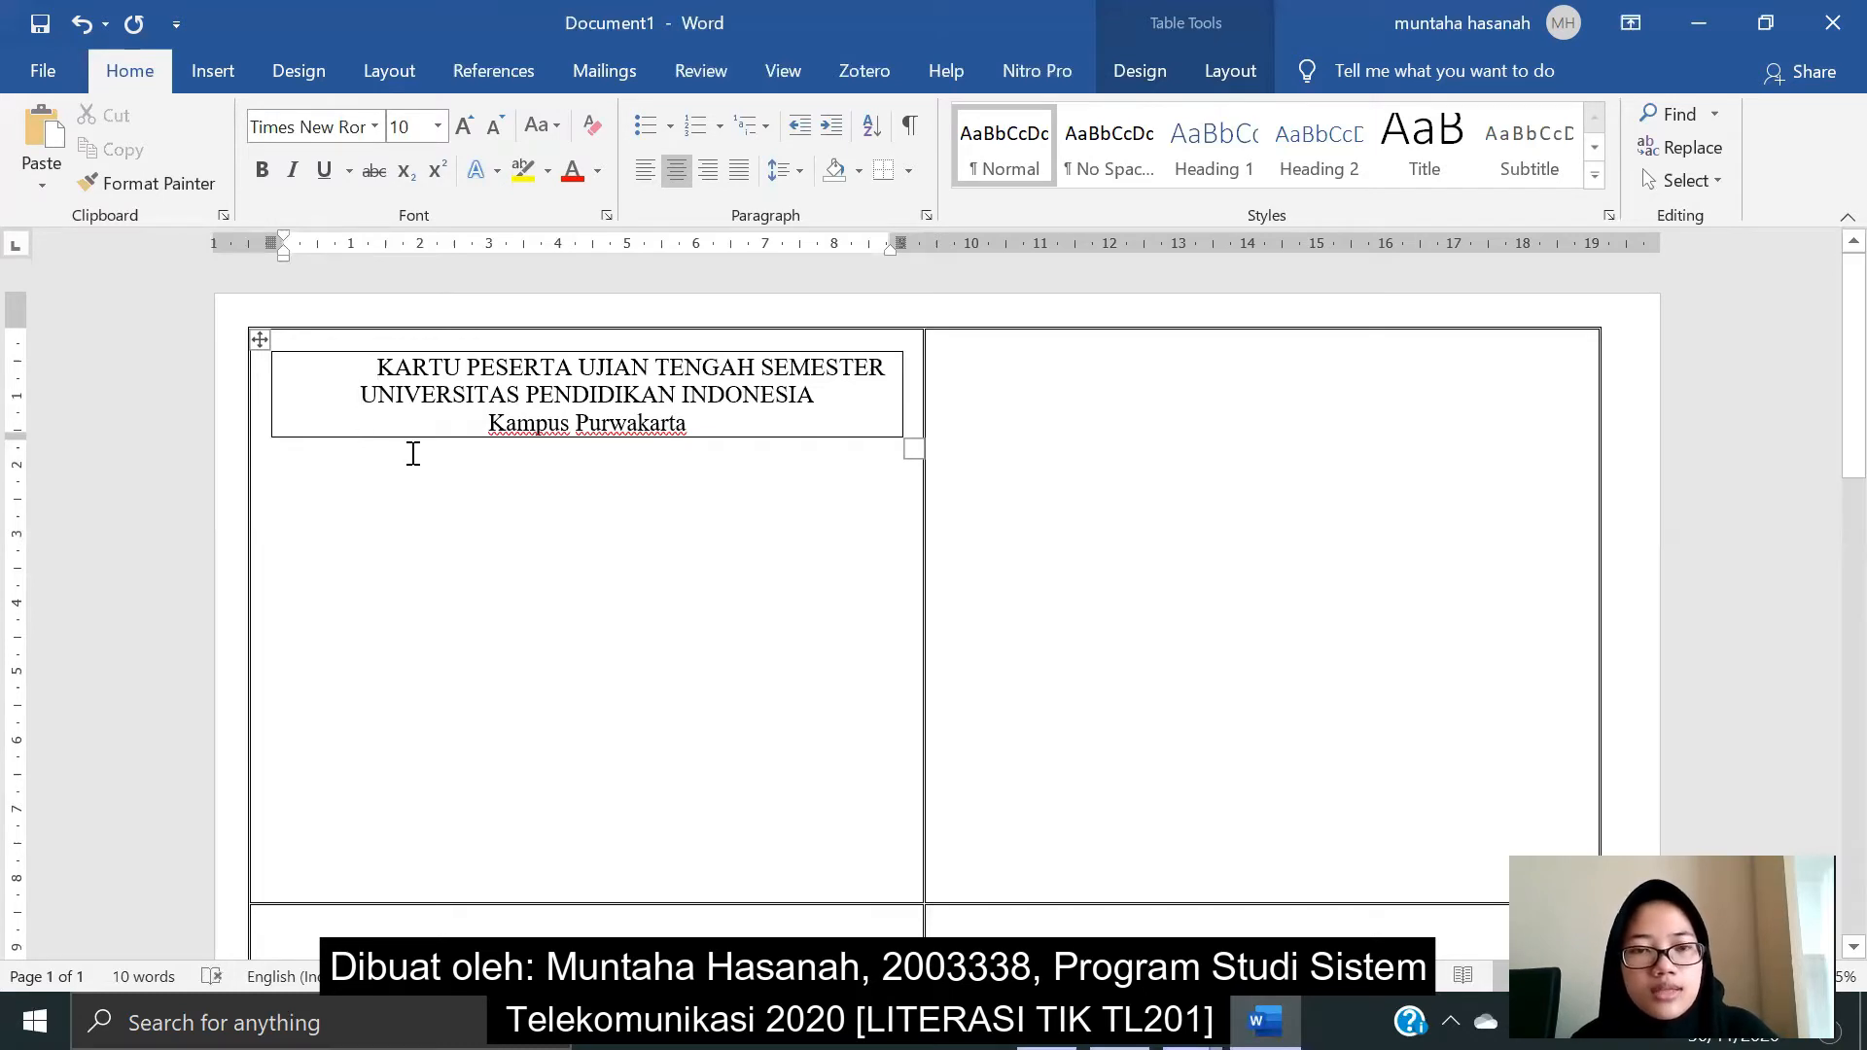
key("Tab")
left_click(486, 423)
key("Tab")
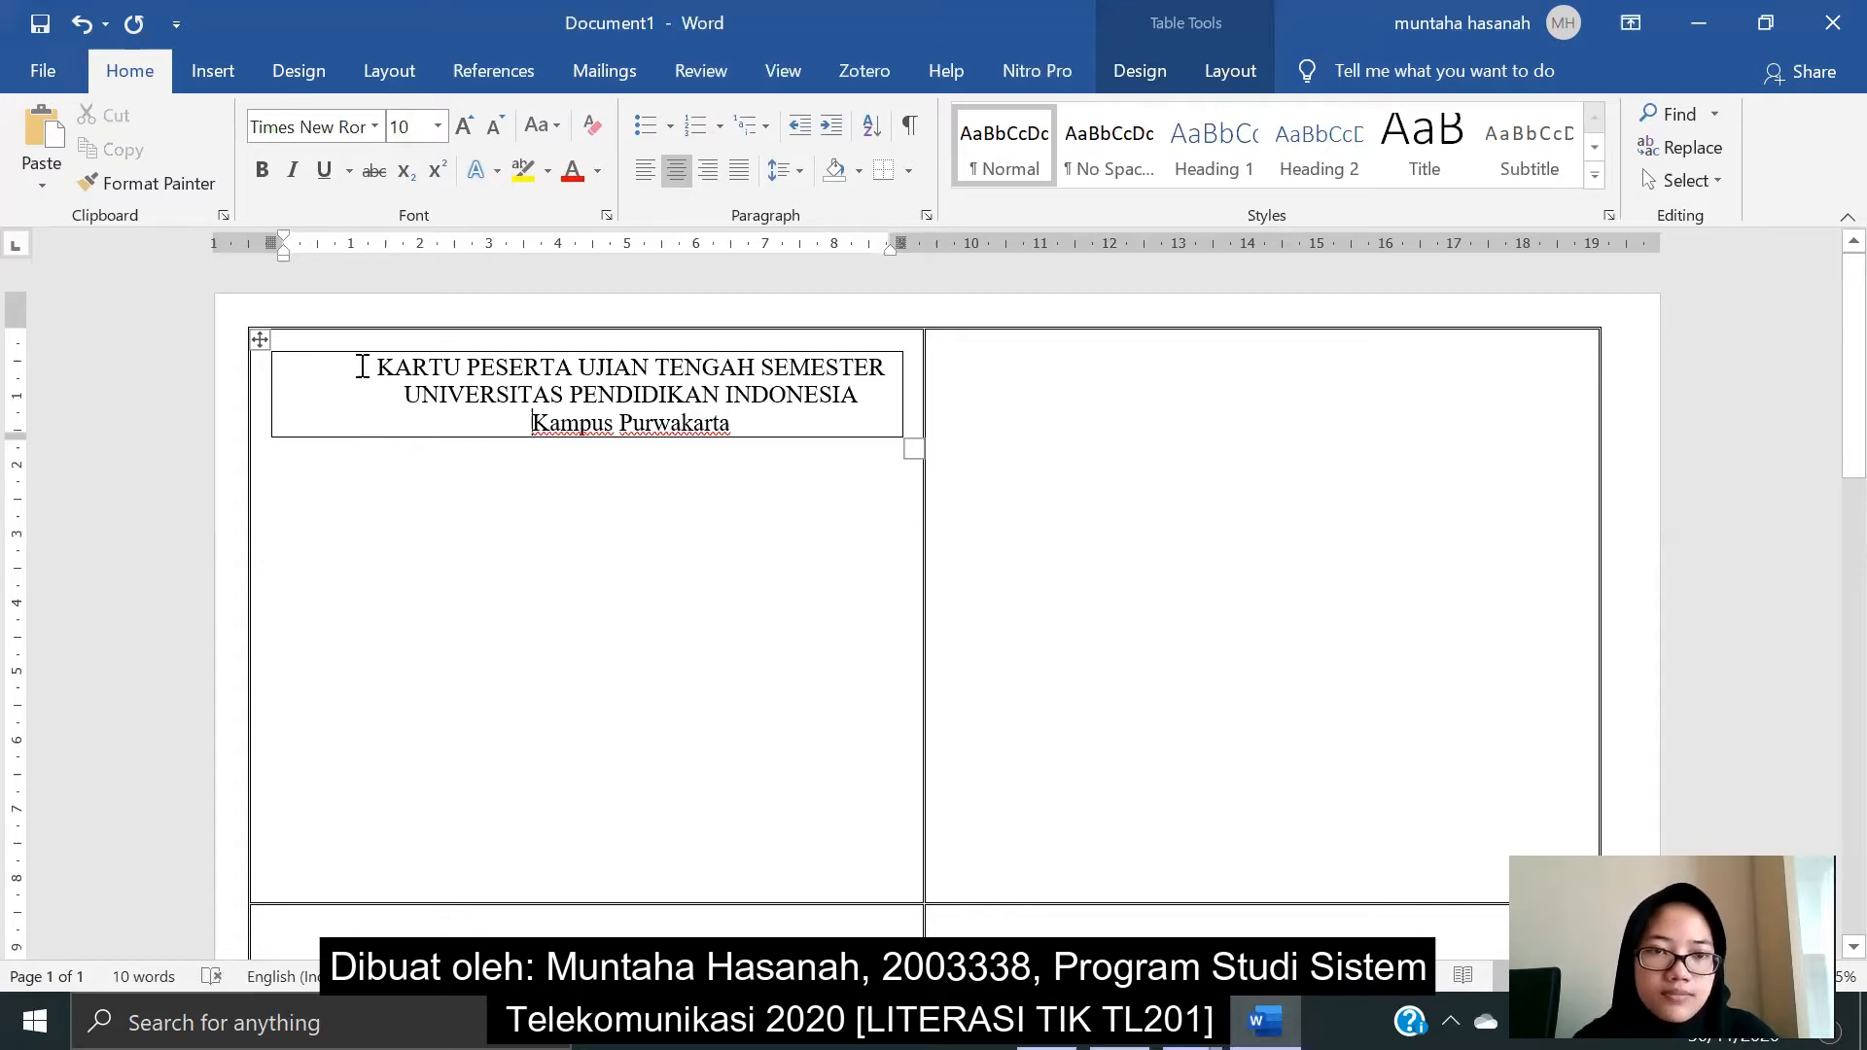
left_click(479, 516)
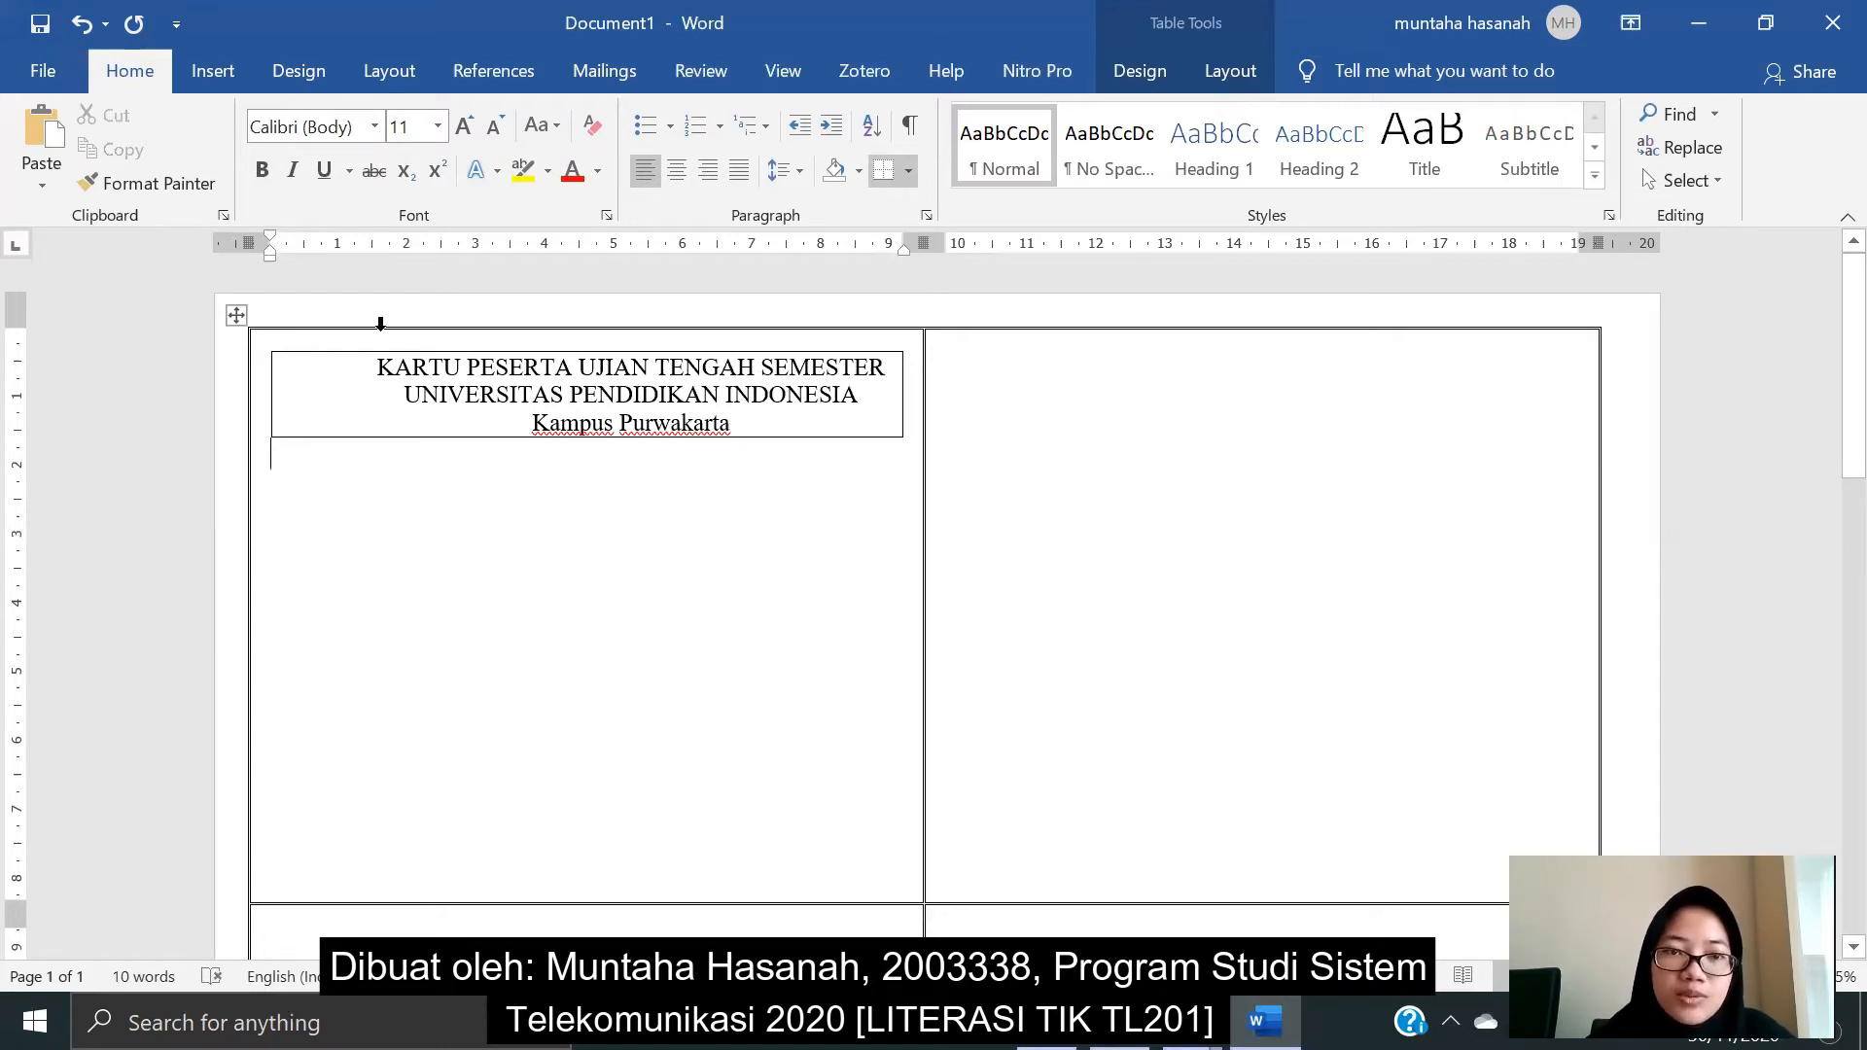
left_click(193, 74)
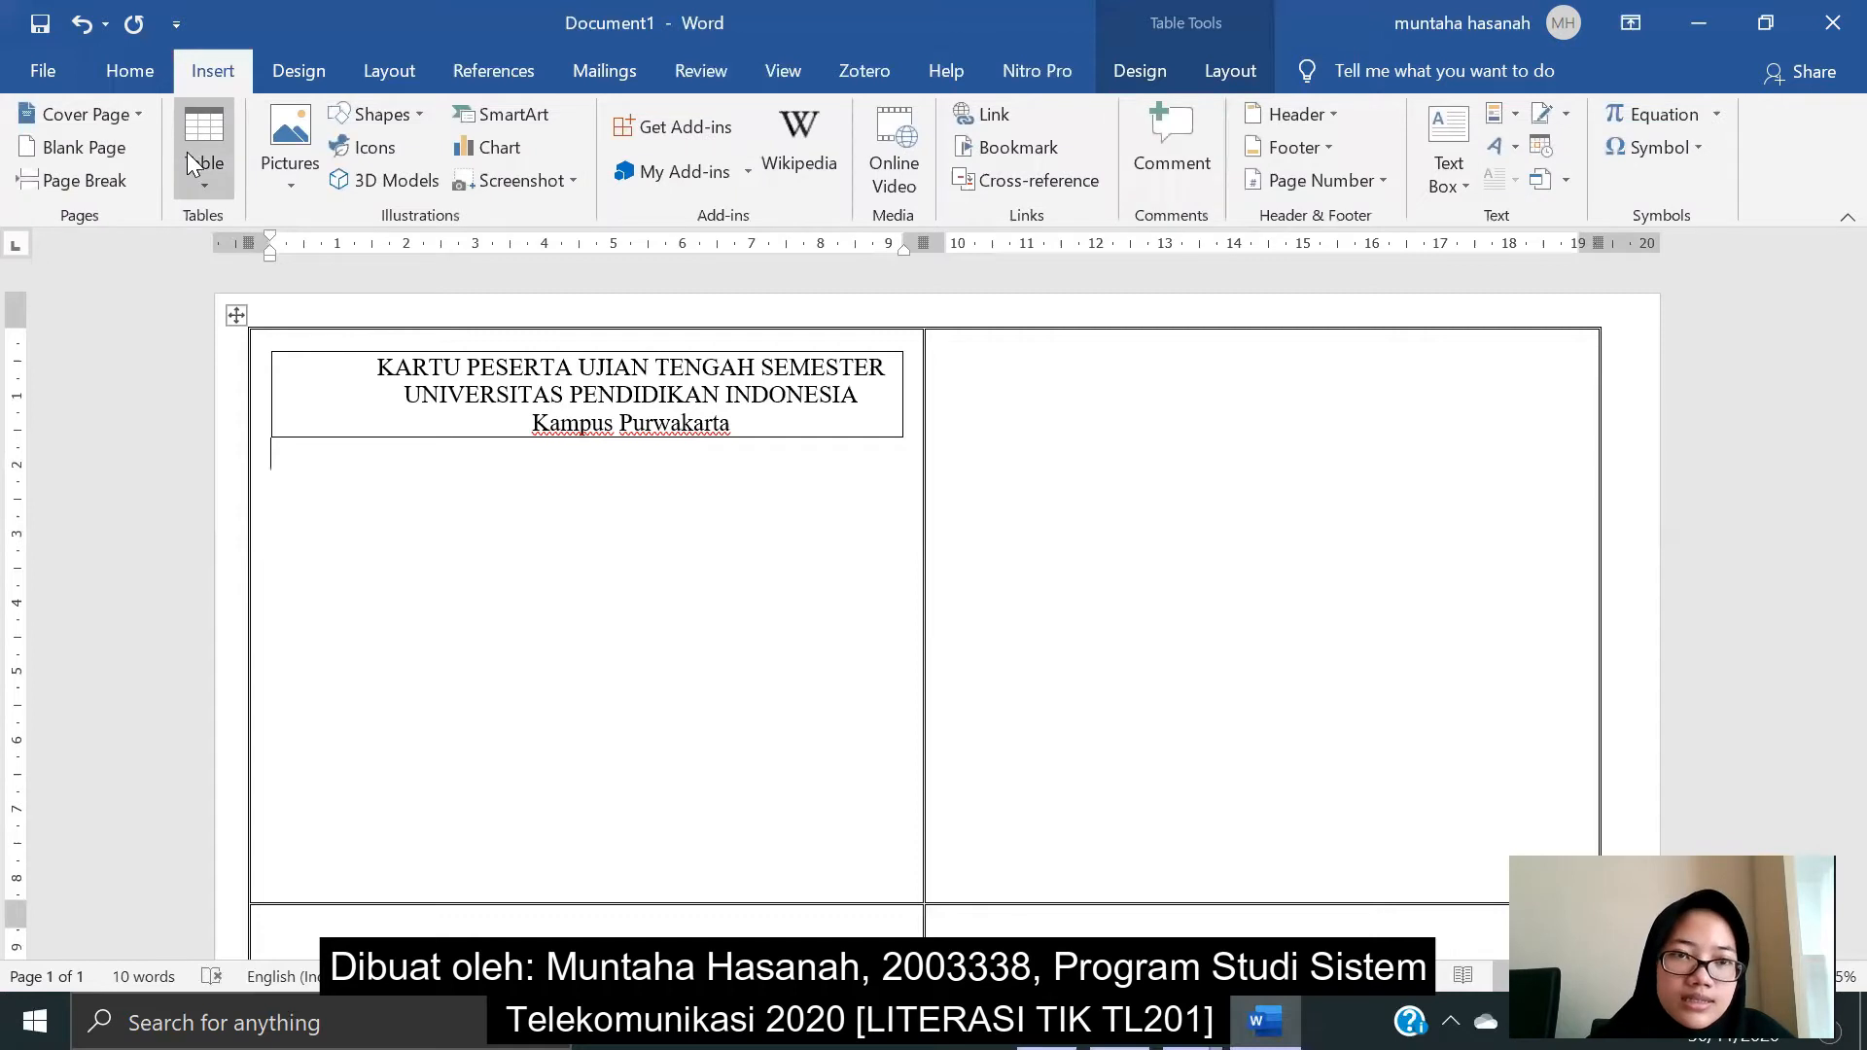
- Insert a one-cell table below the heading and list Nama, NIM, Kelas and Jurusan
left_click(192, 190)
left_click(191, 250)
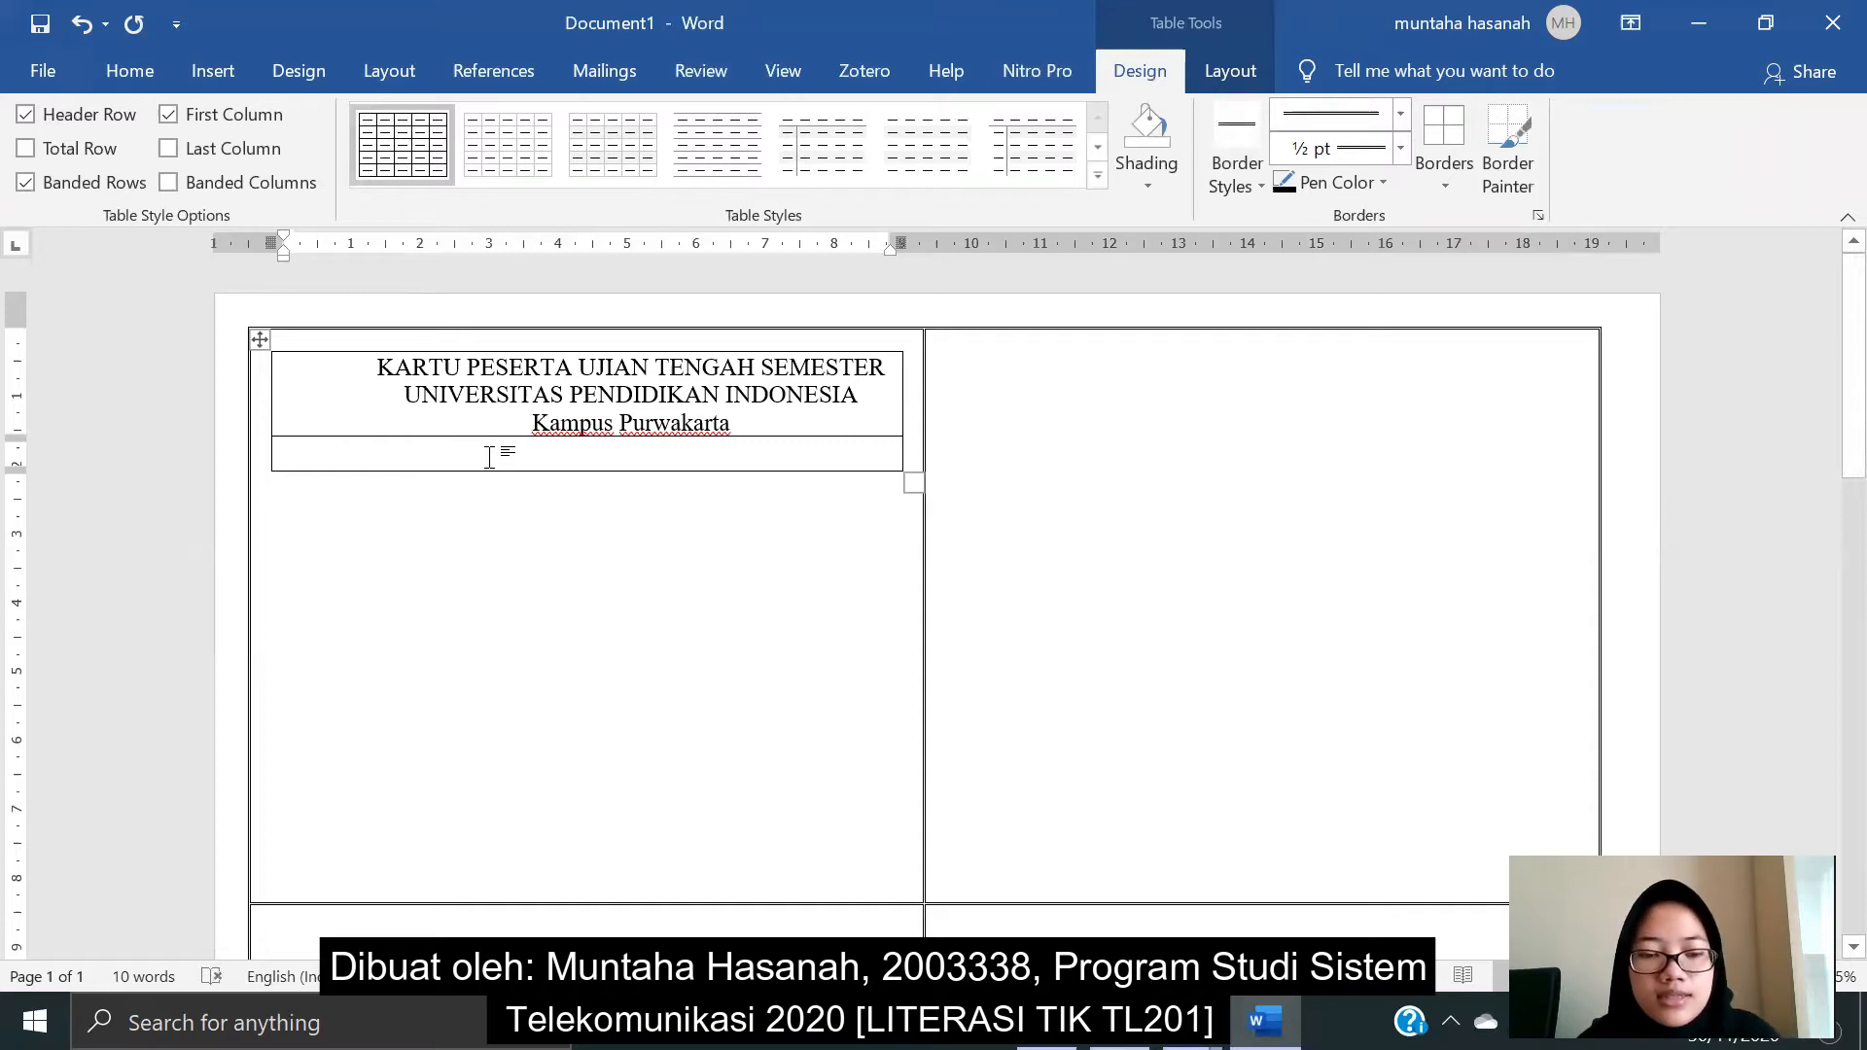
type("Nama")
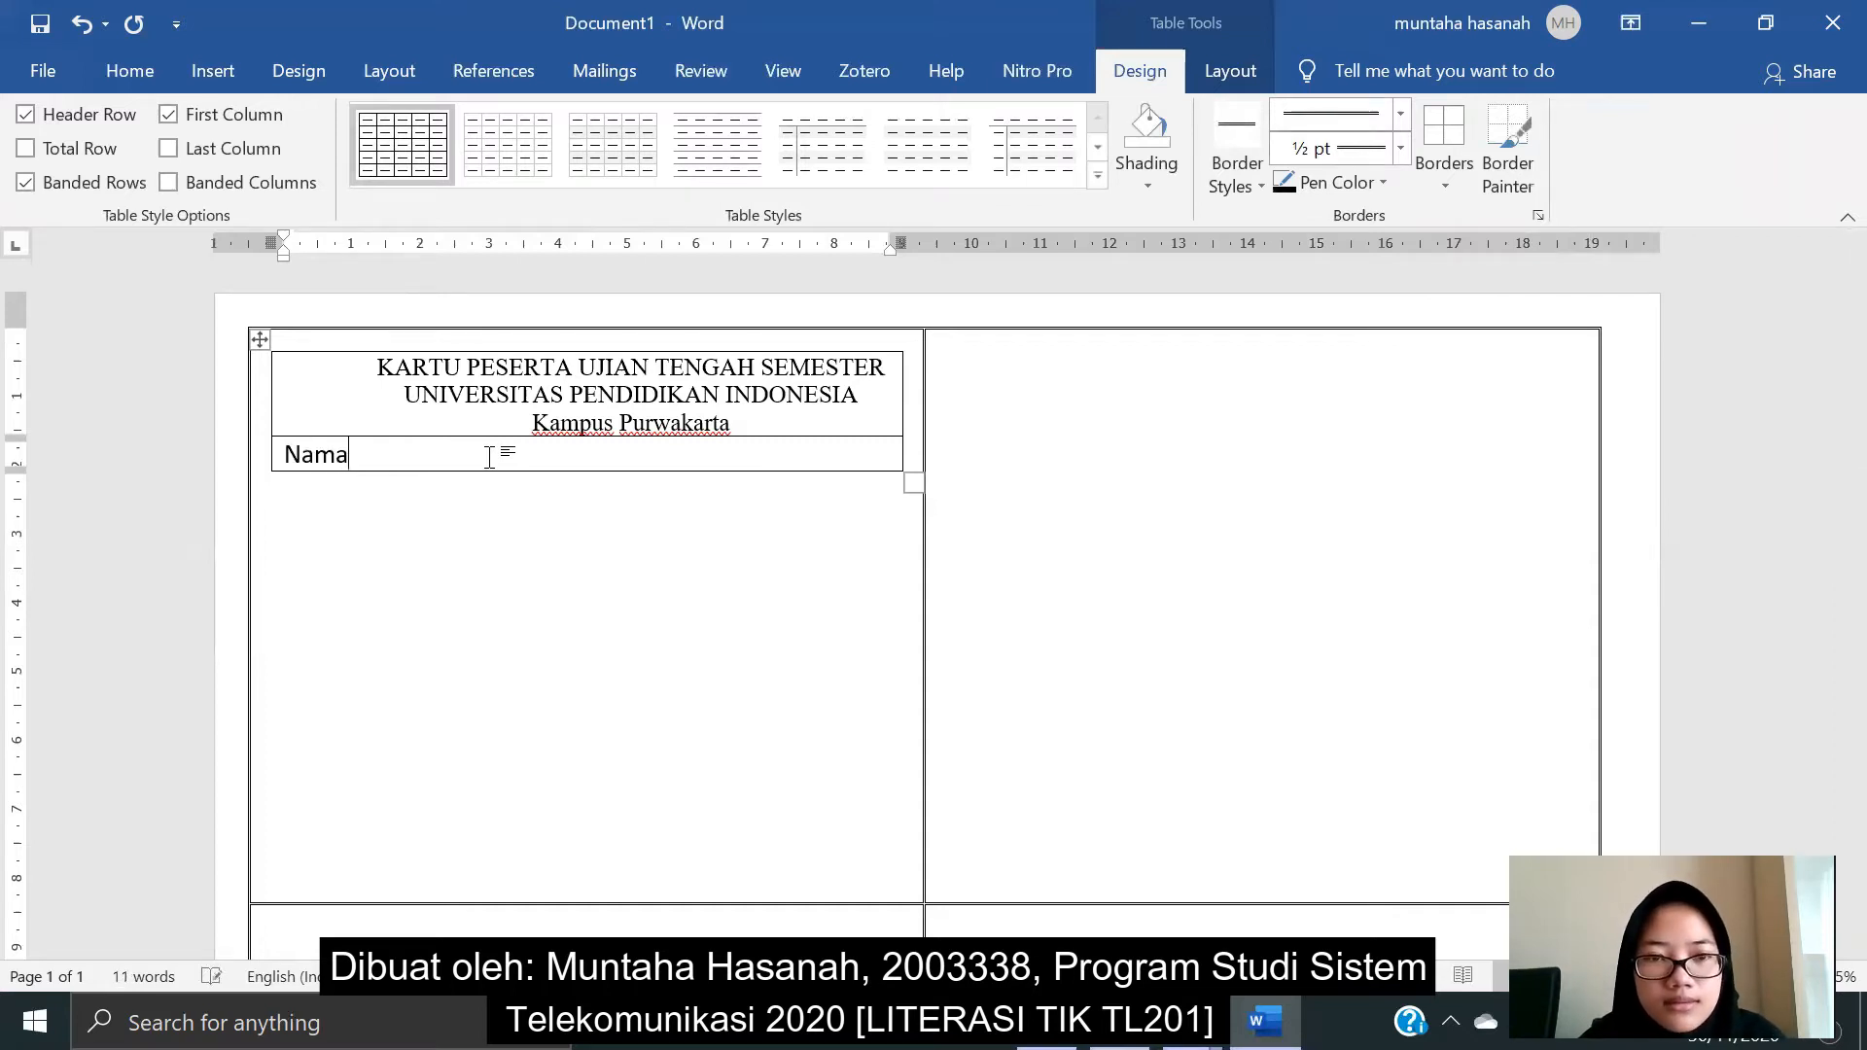
key("Return")
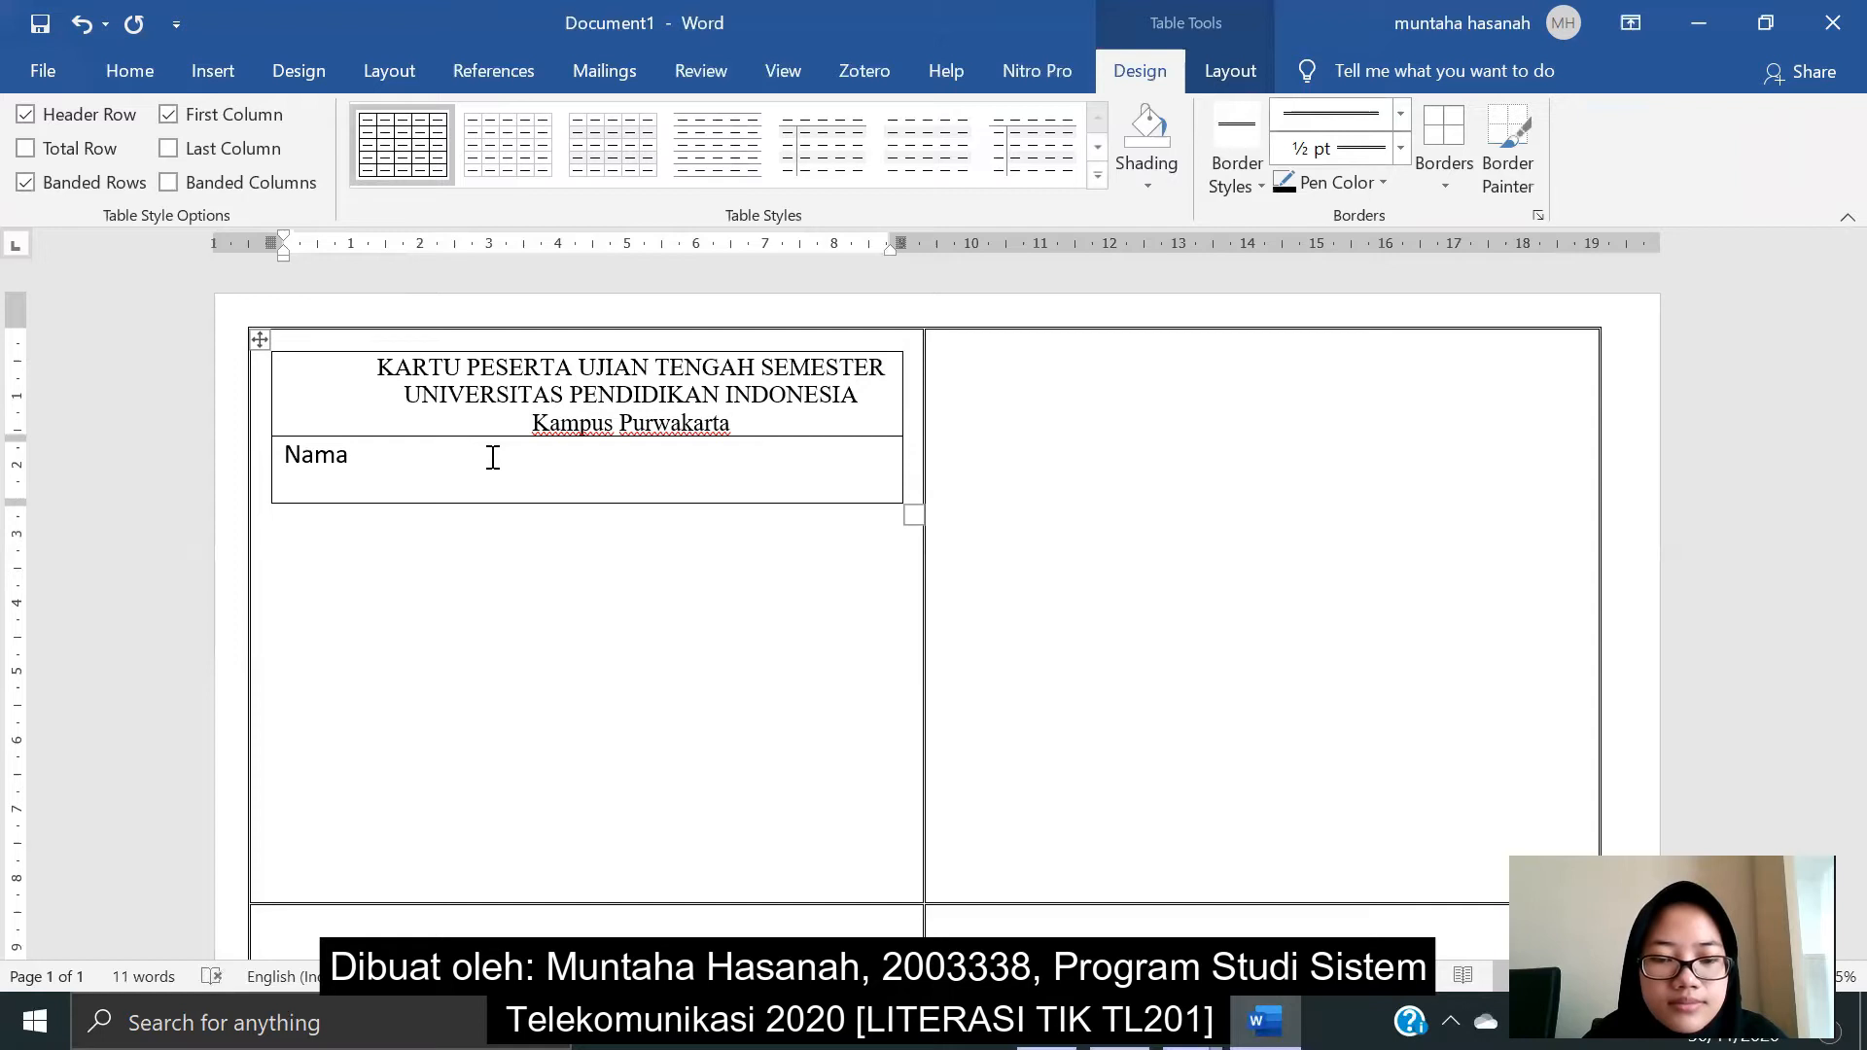
type("NIM")
key("Return")
type("Kelas")
key("Return")
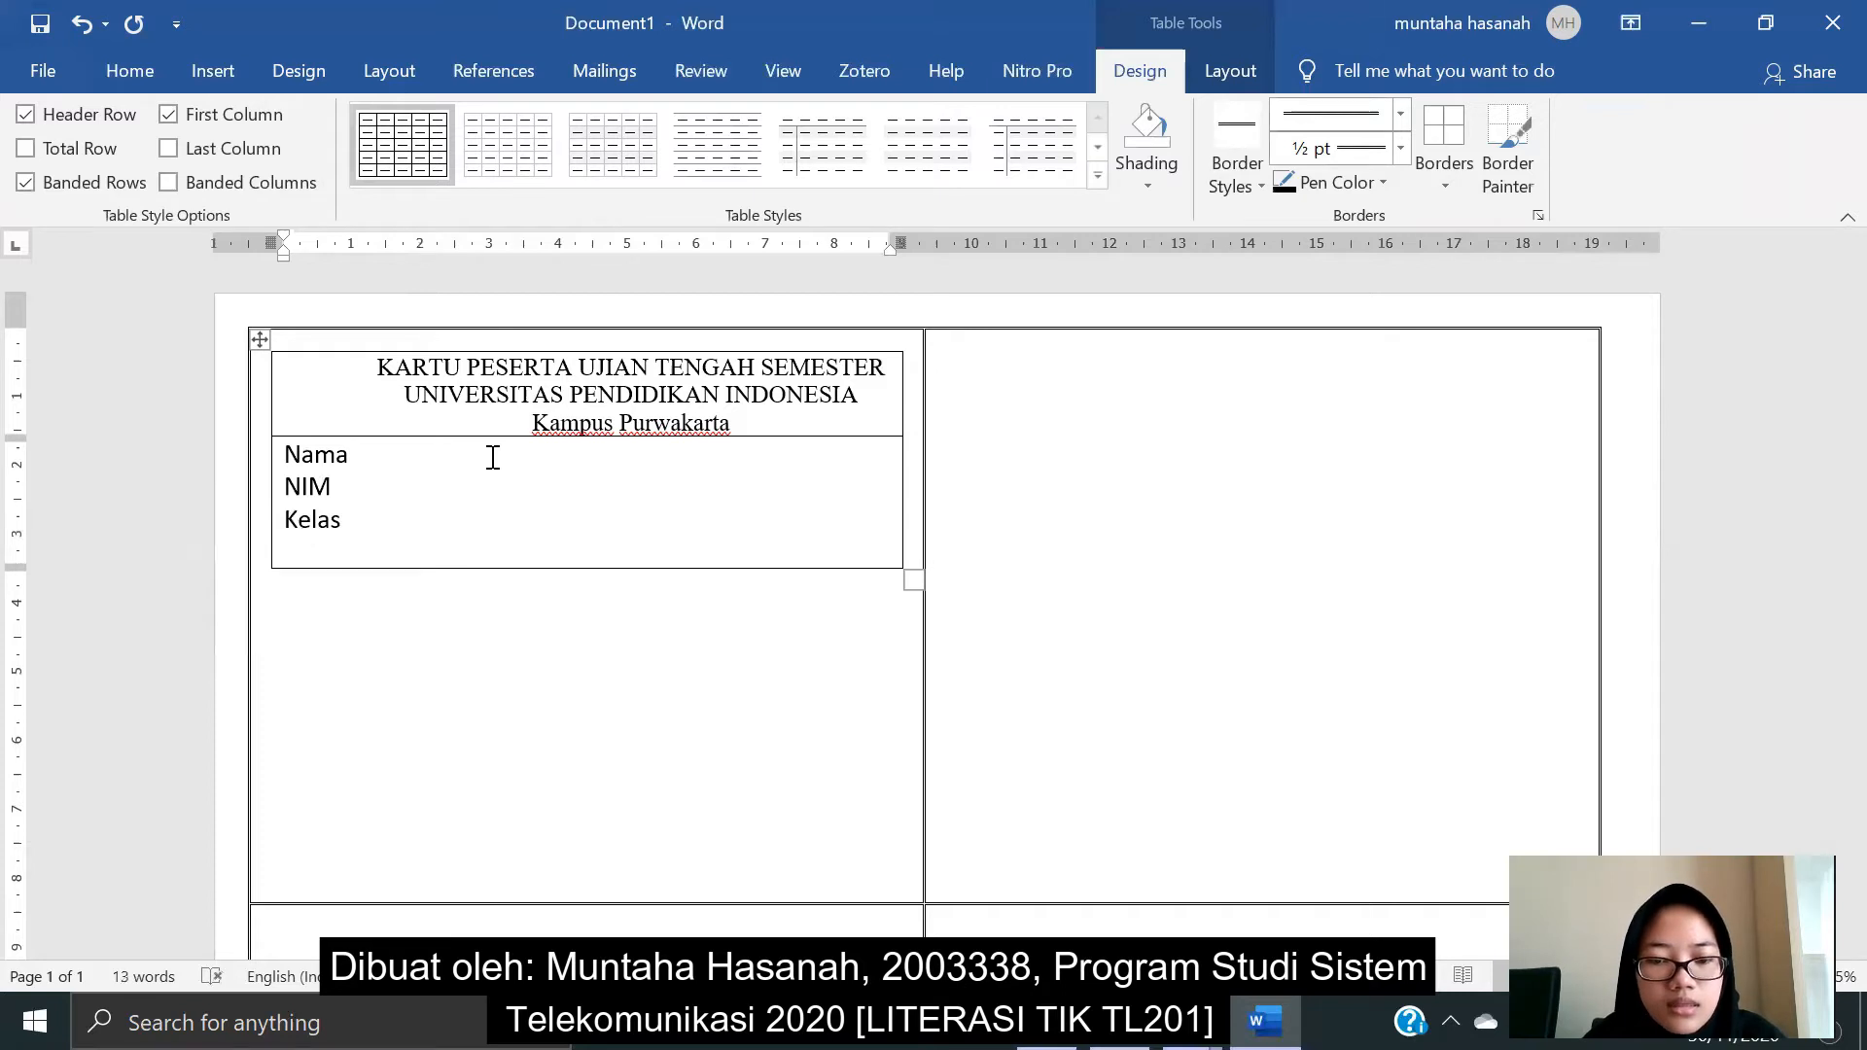
type("Jurusan")
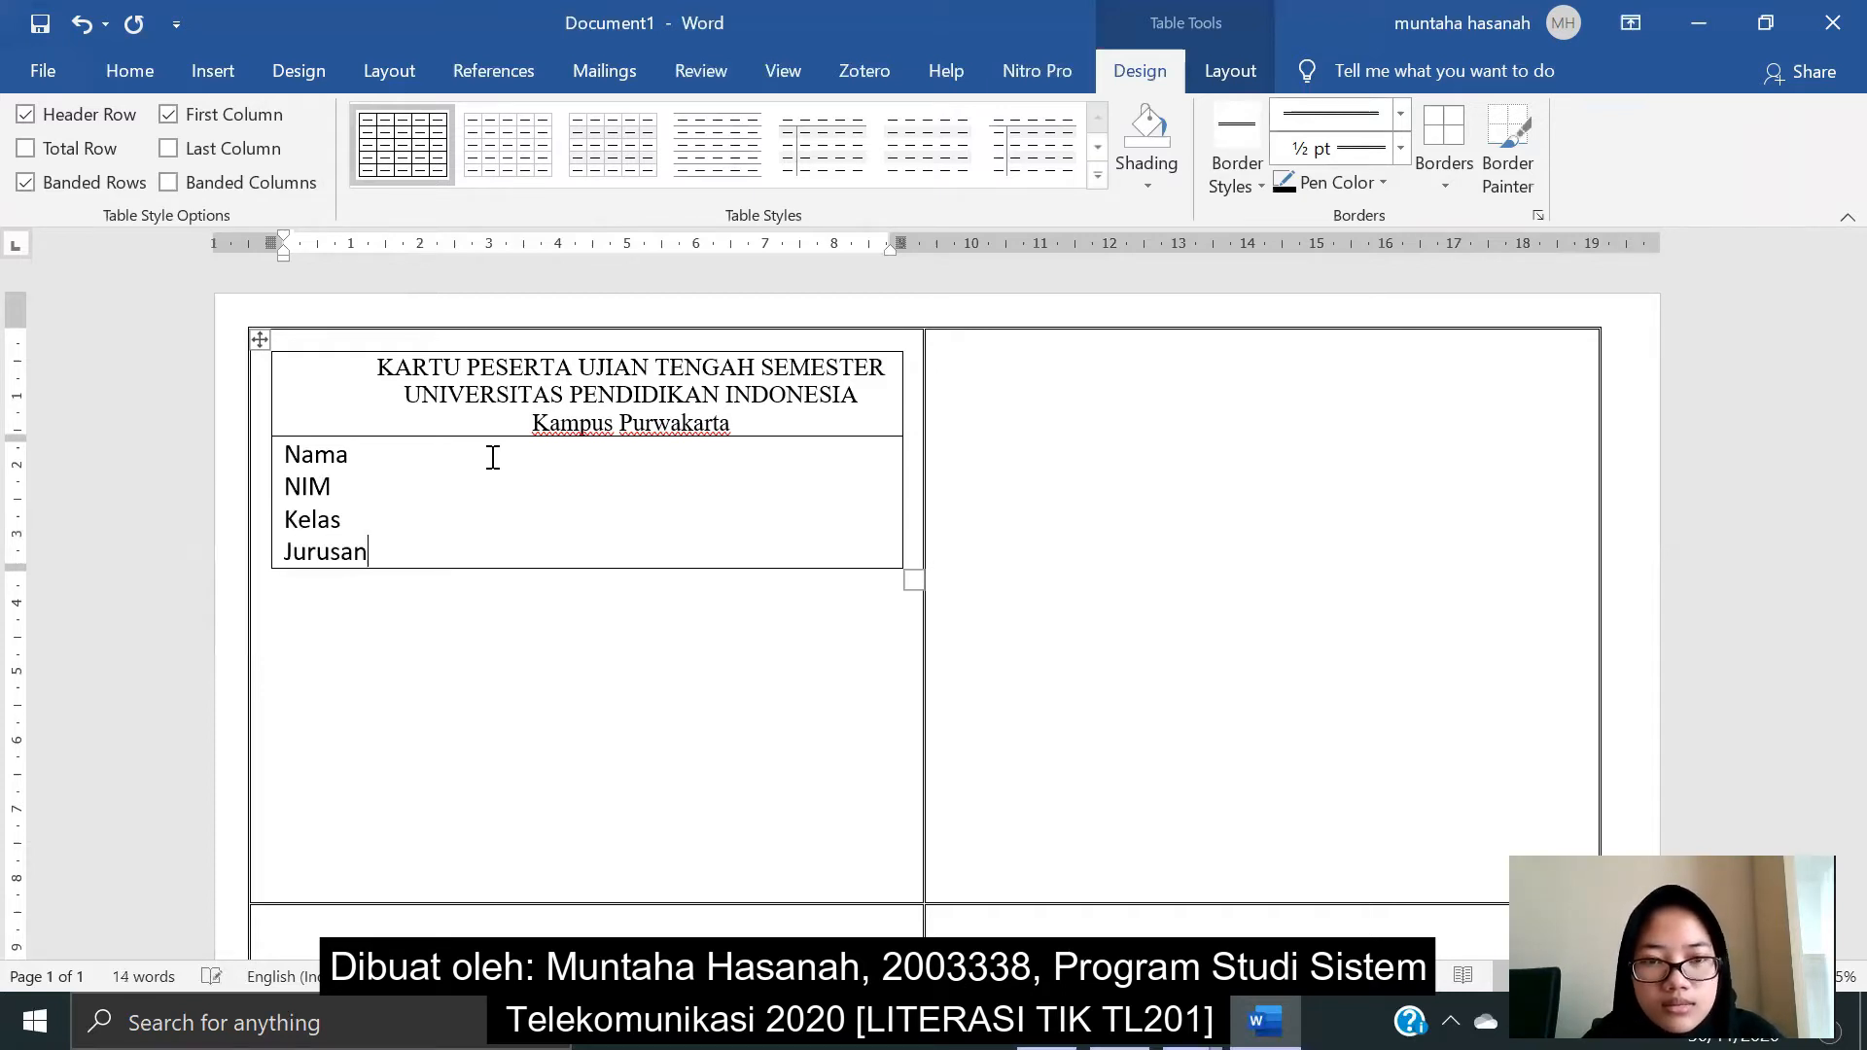
key("Return")
- Add the No. Ruangan and No. Meja lines, followed by one blank line
type("N")
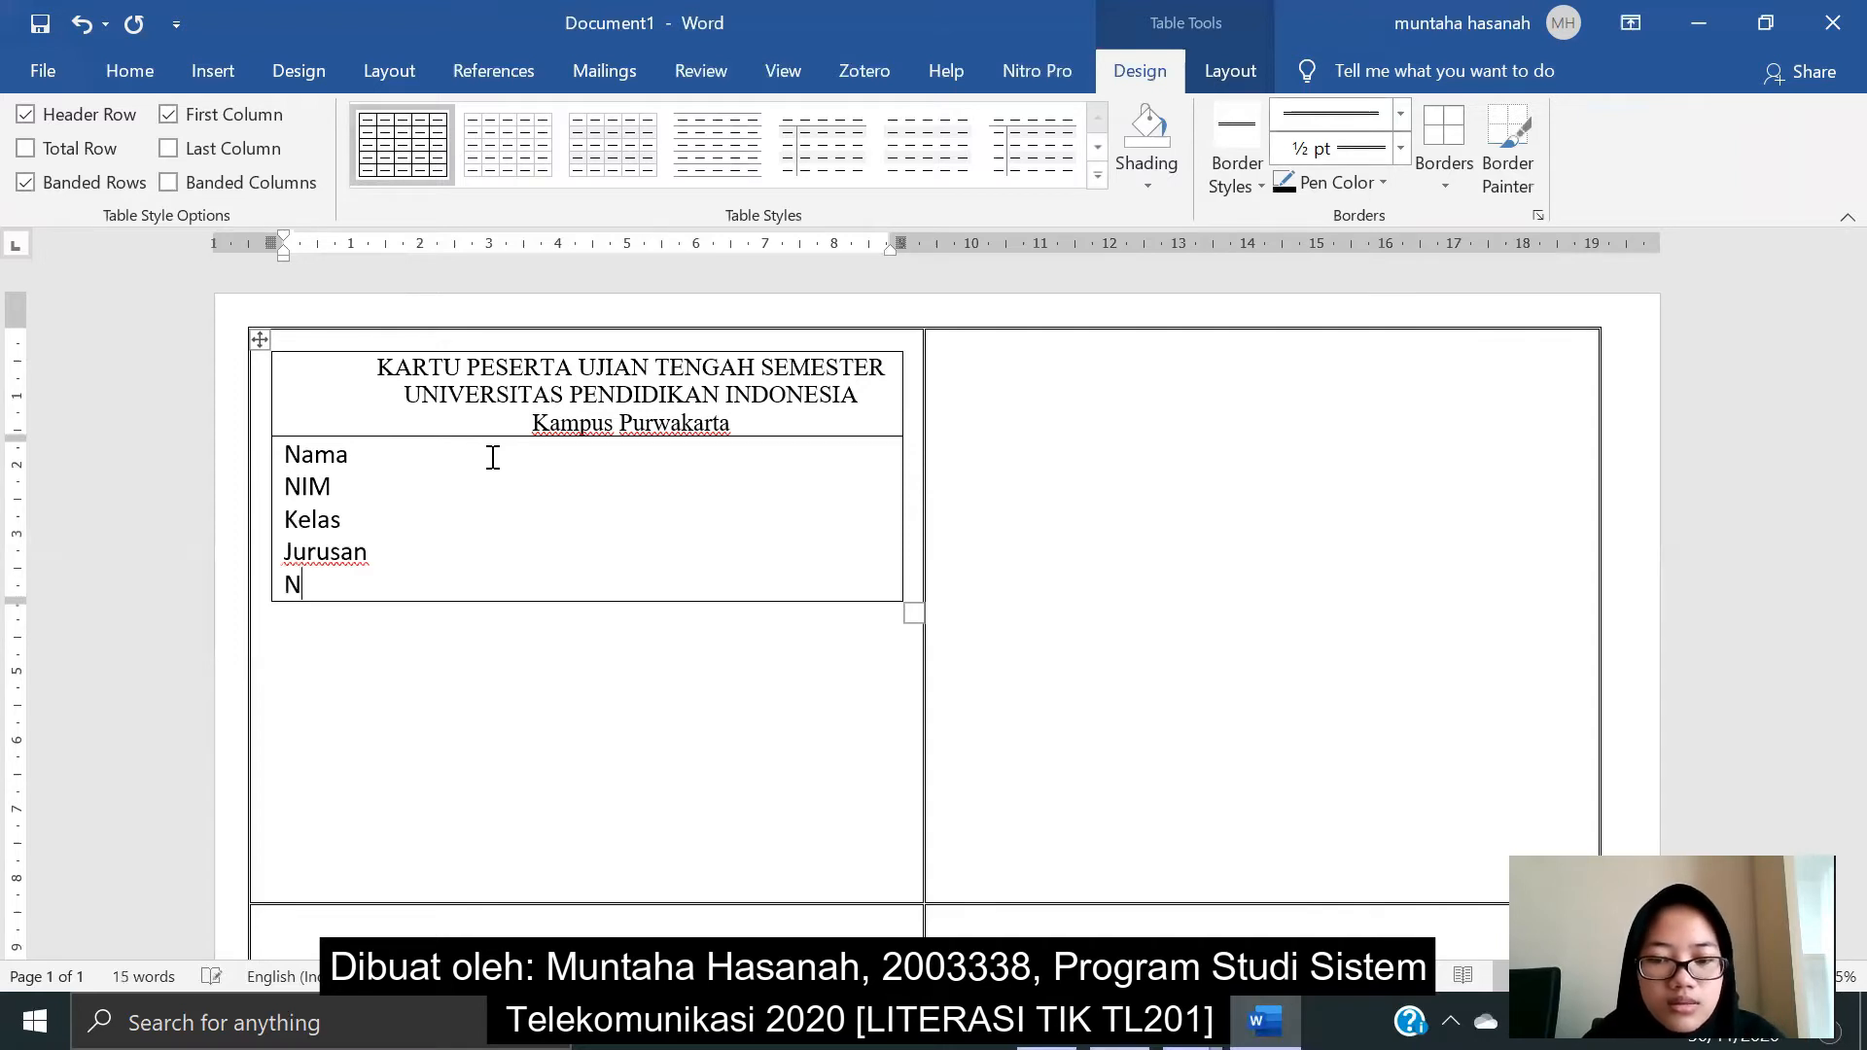
type("o.Ruangan")
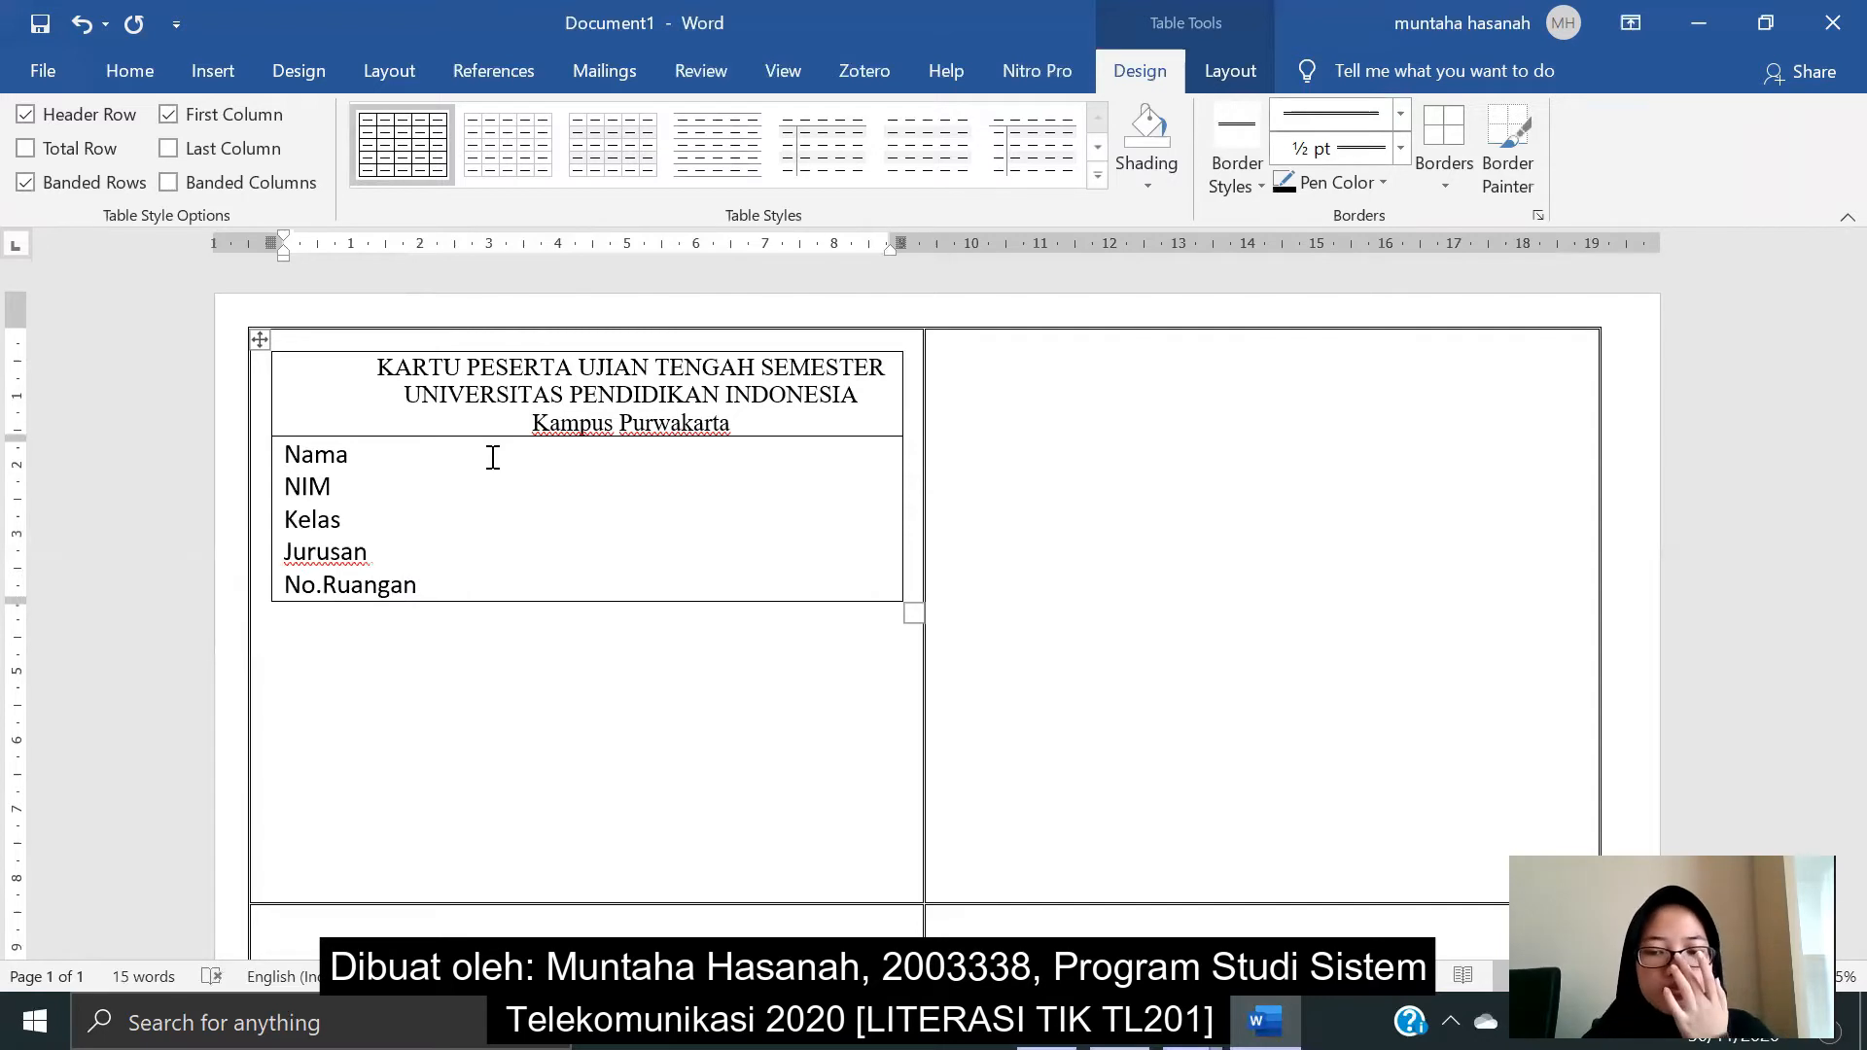
key("Return")
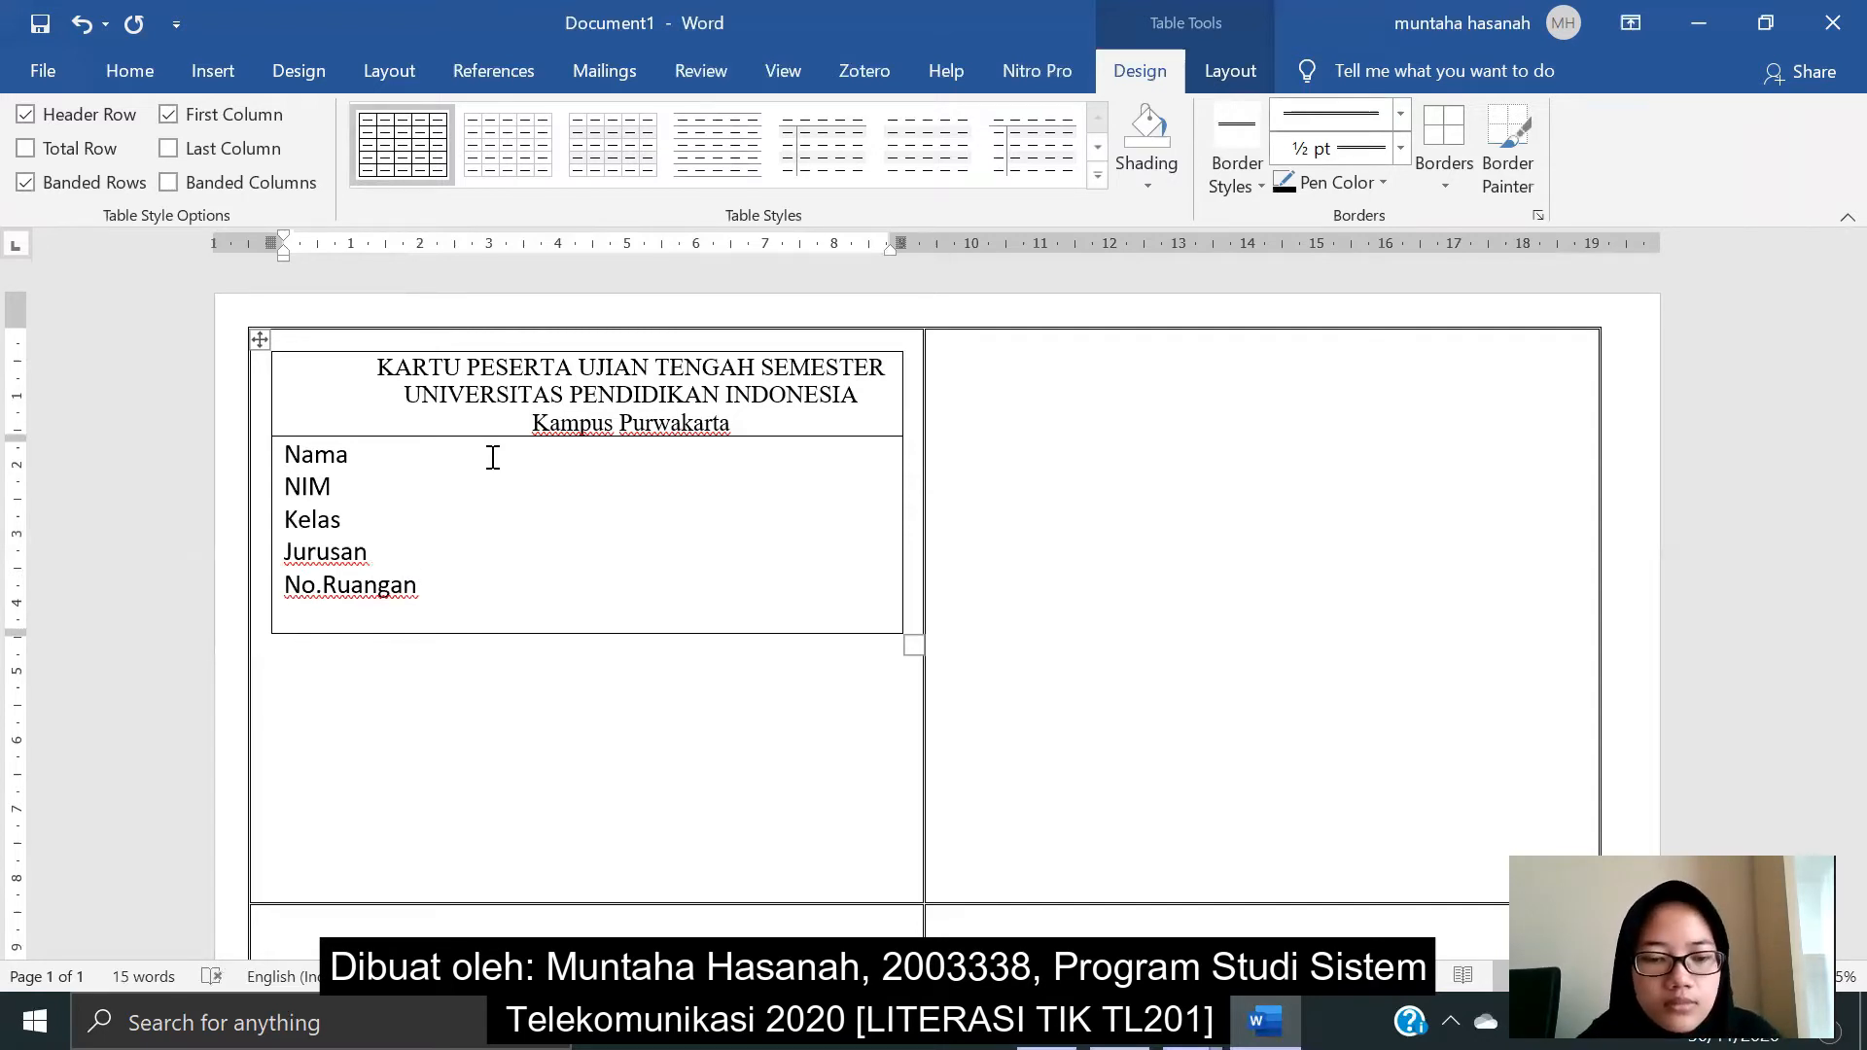
type("No.U")
key("BackSpace")
type("m")
key("BackSpace")
type("Meja")
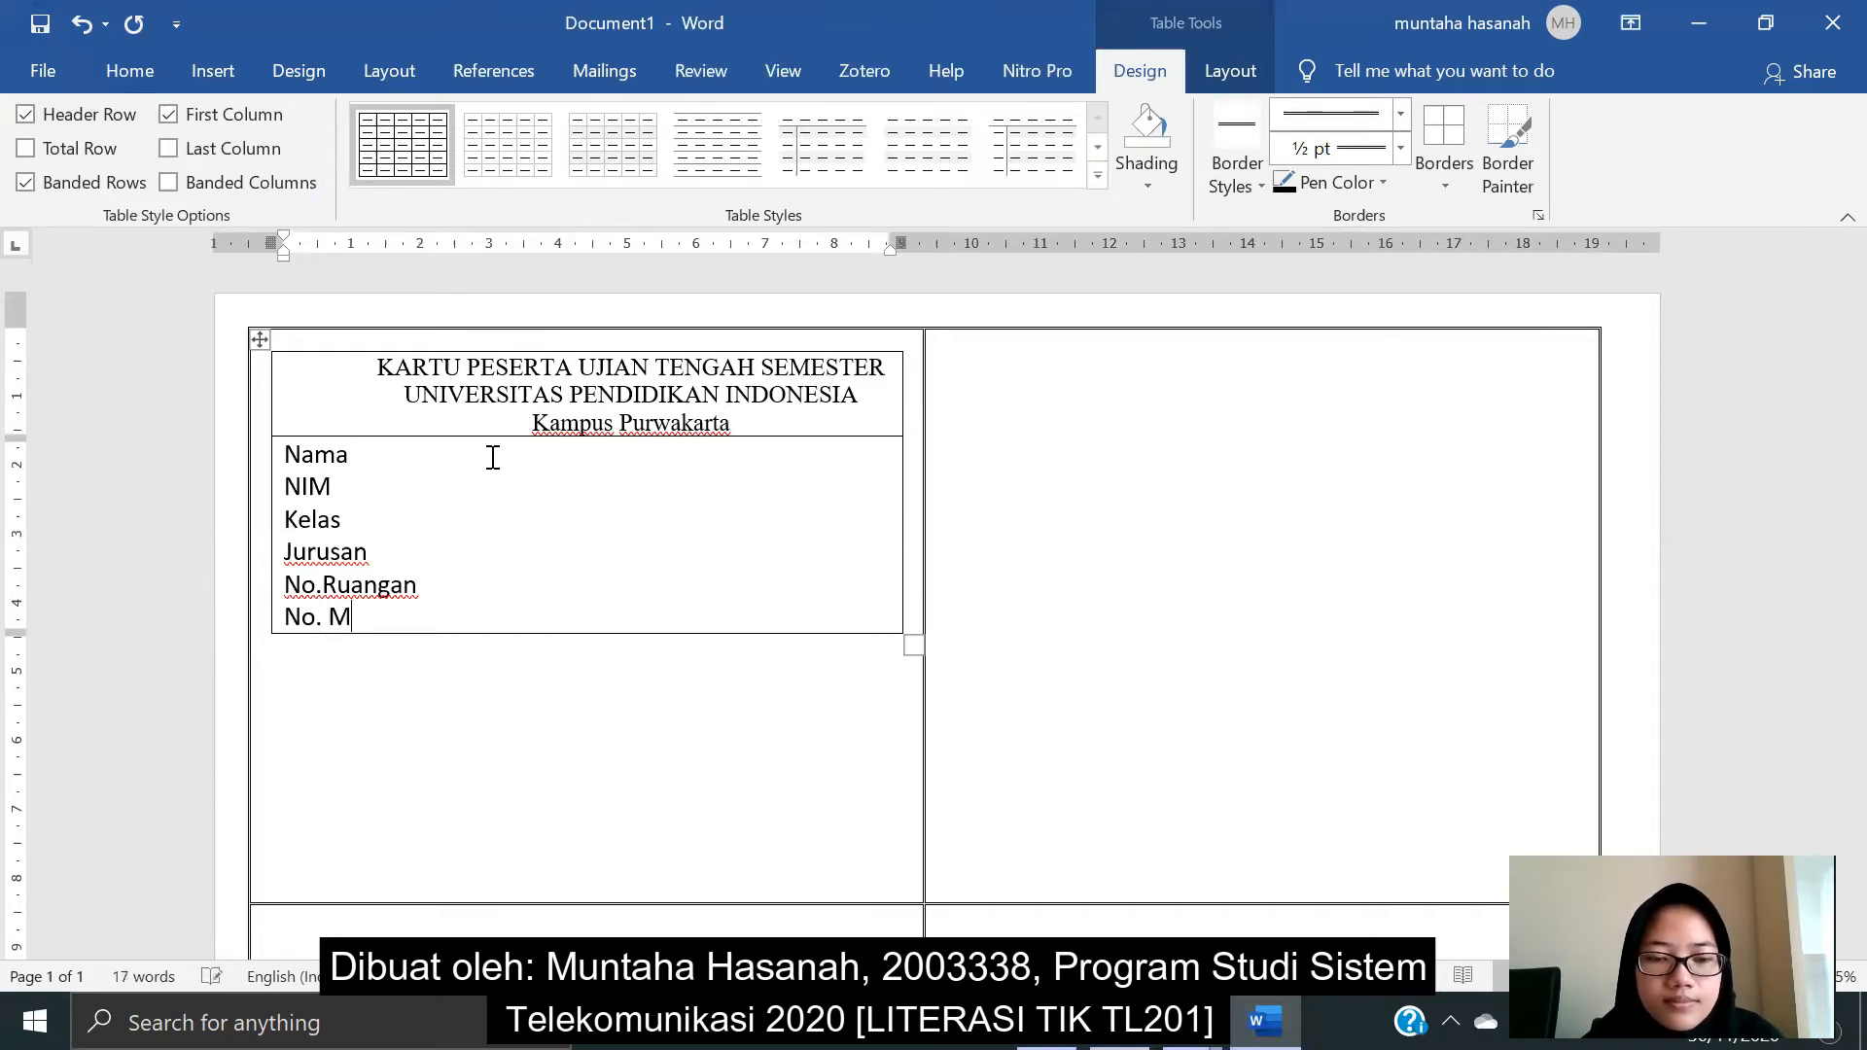
left_click(328, 582)
left_click(391, 618)
key("Return")
key("Return")
key("Return")
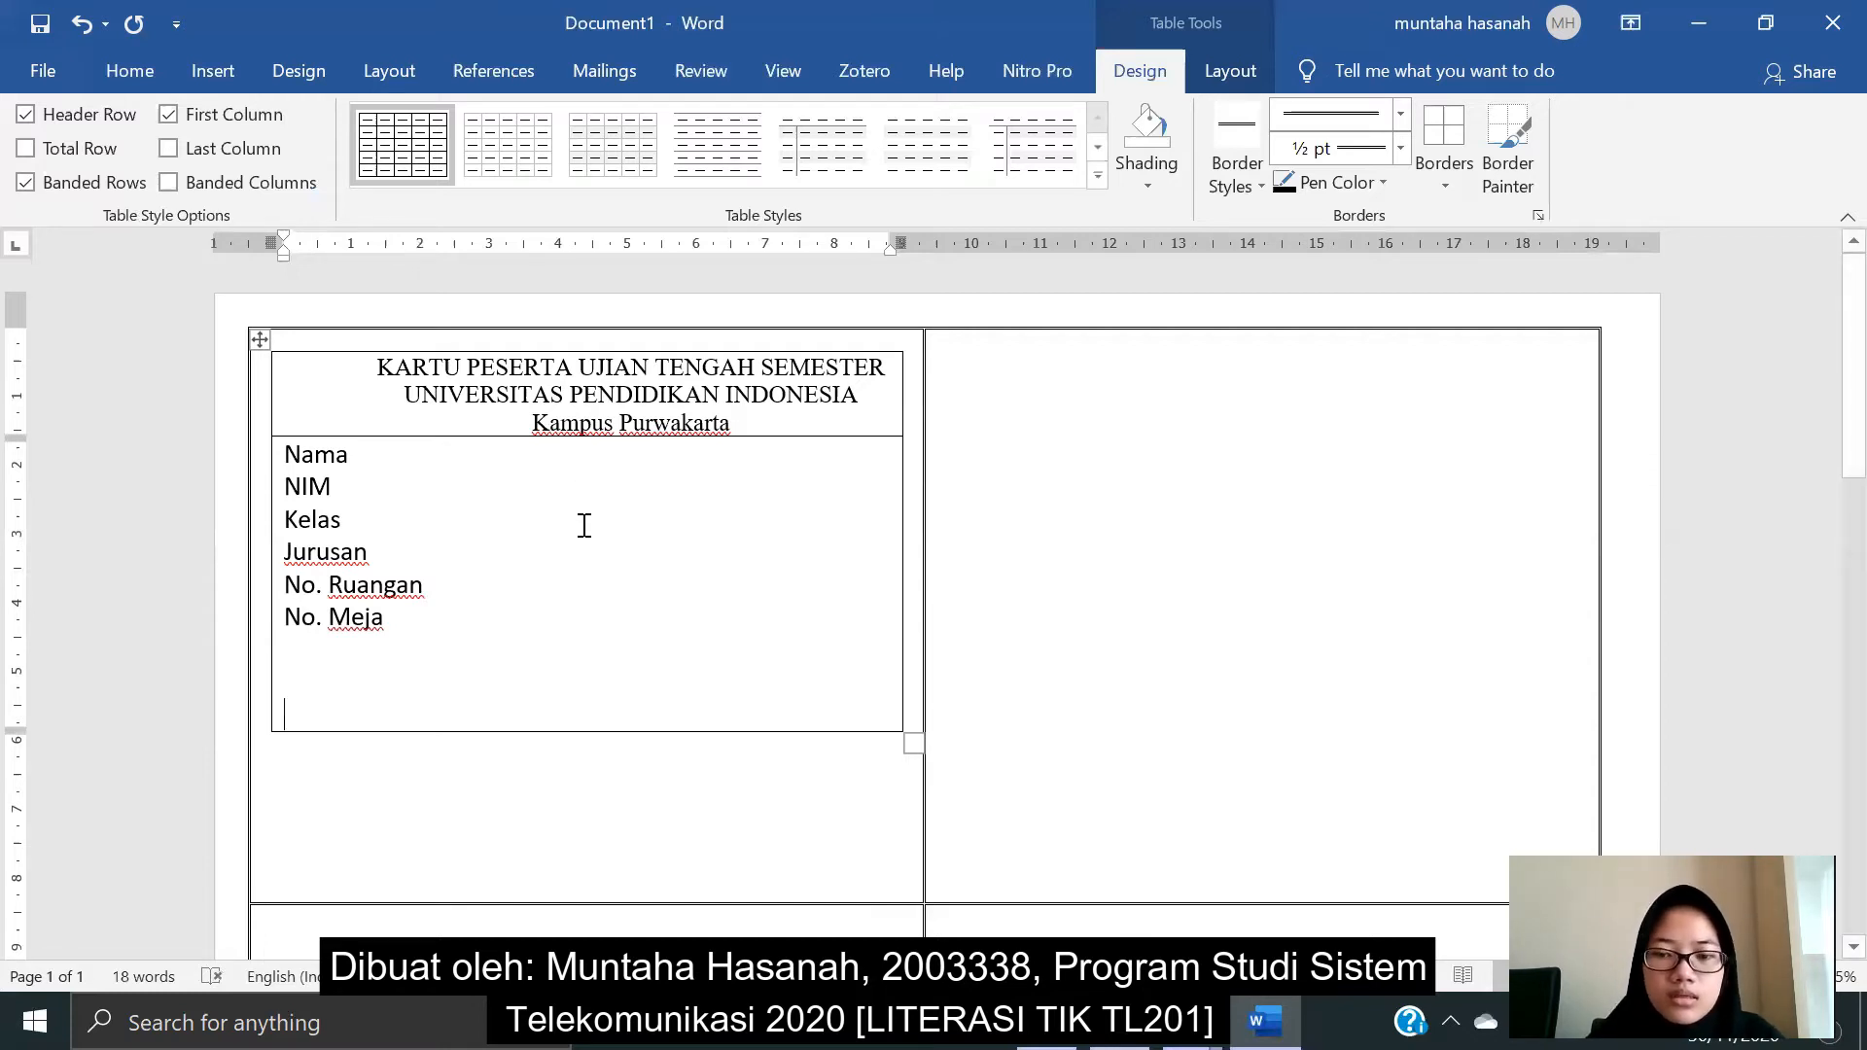
key("BackSpace")
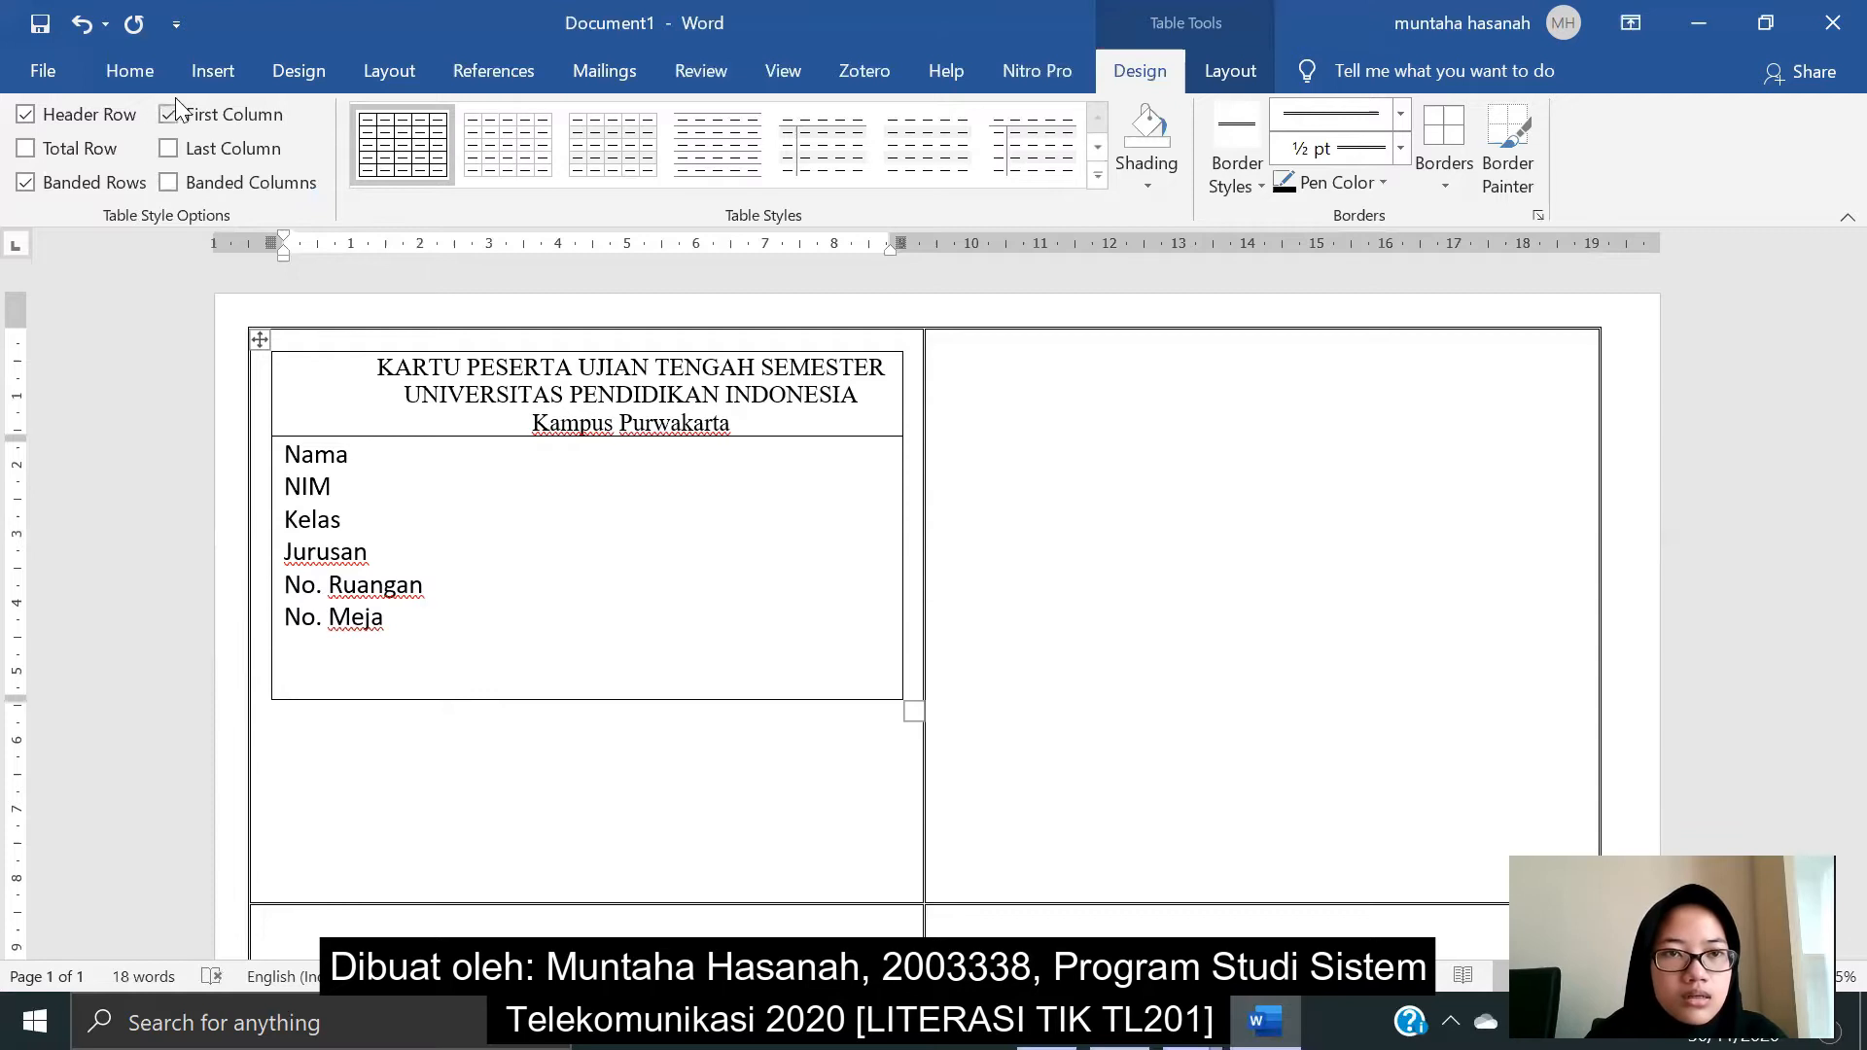
left_click(145, 68)
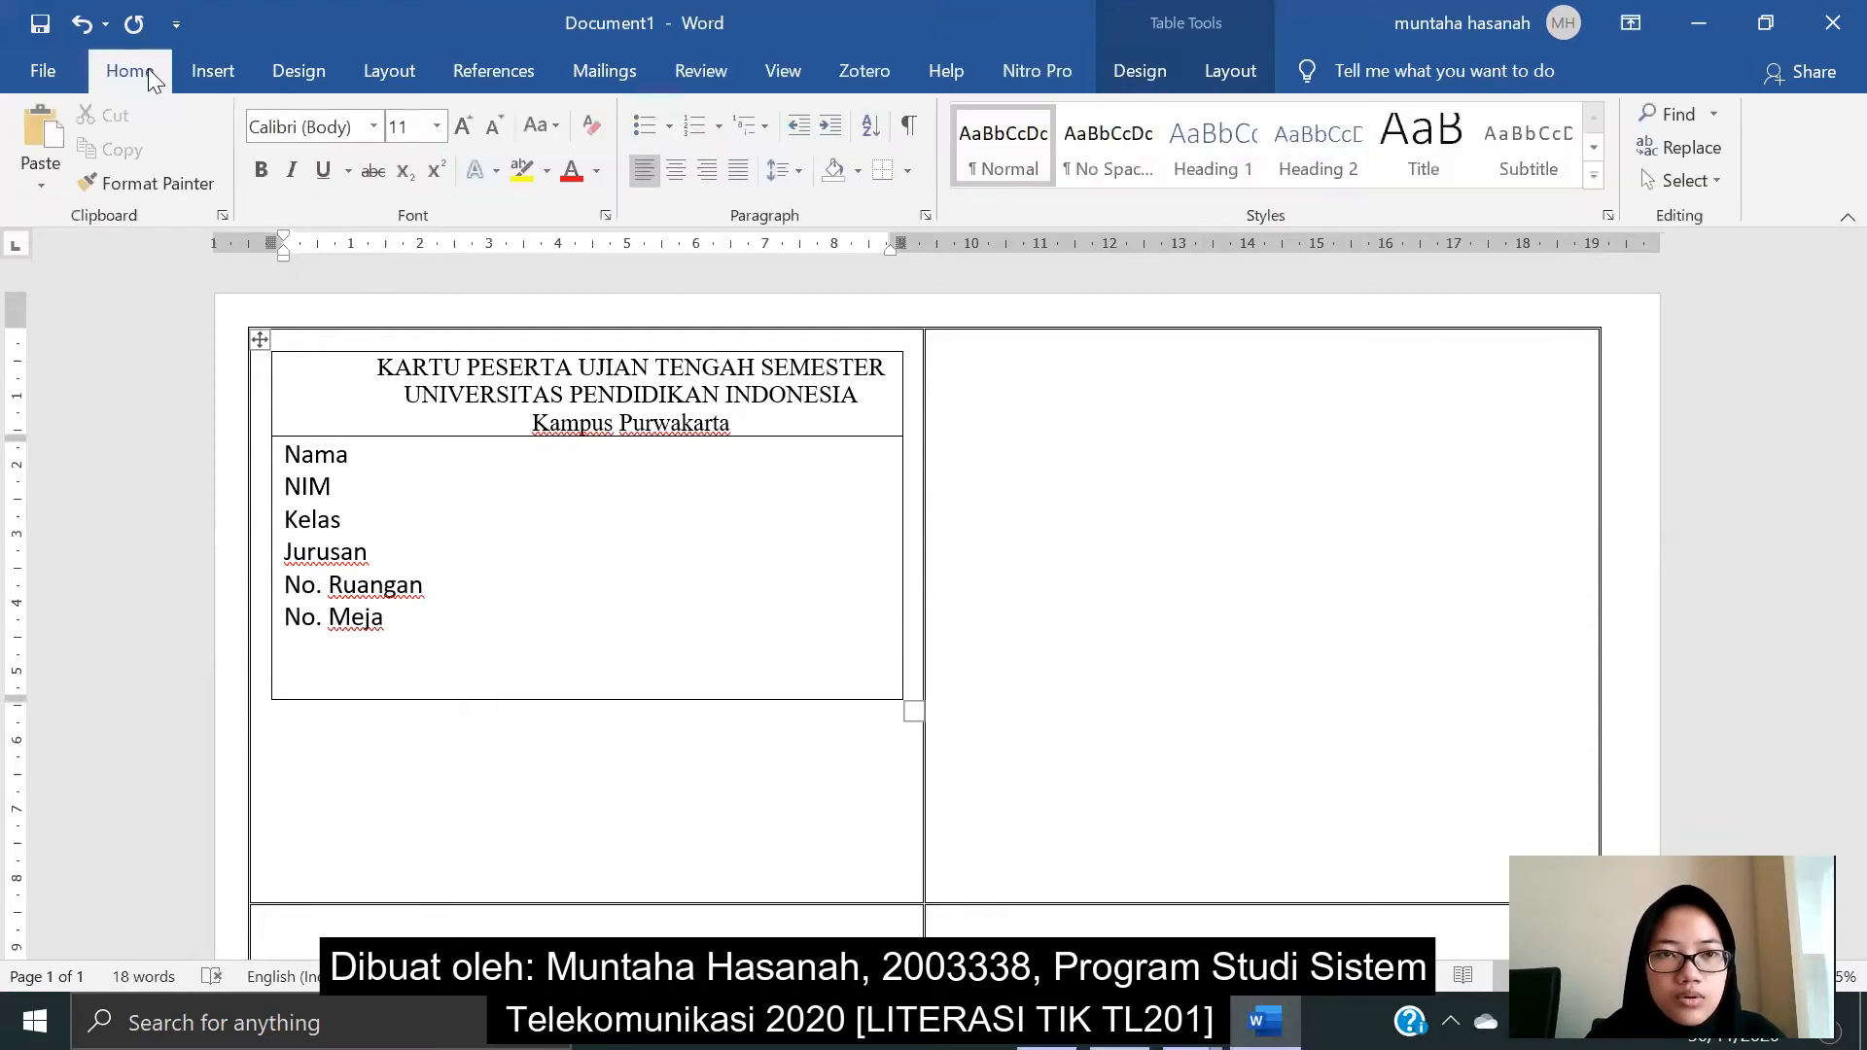
- Type the right-aligned date 'Purwakarta, 2 Desember 2020' with a dashed signature line two lines below
left_click(712, 173)
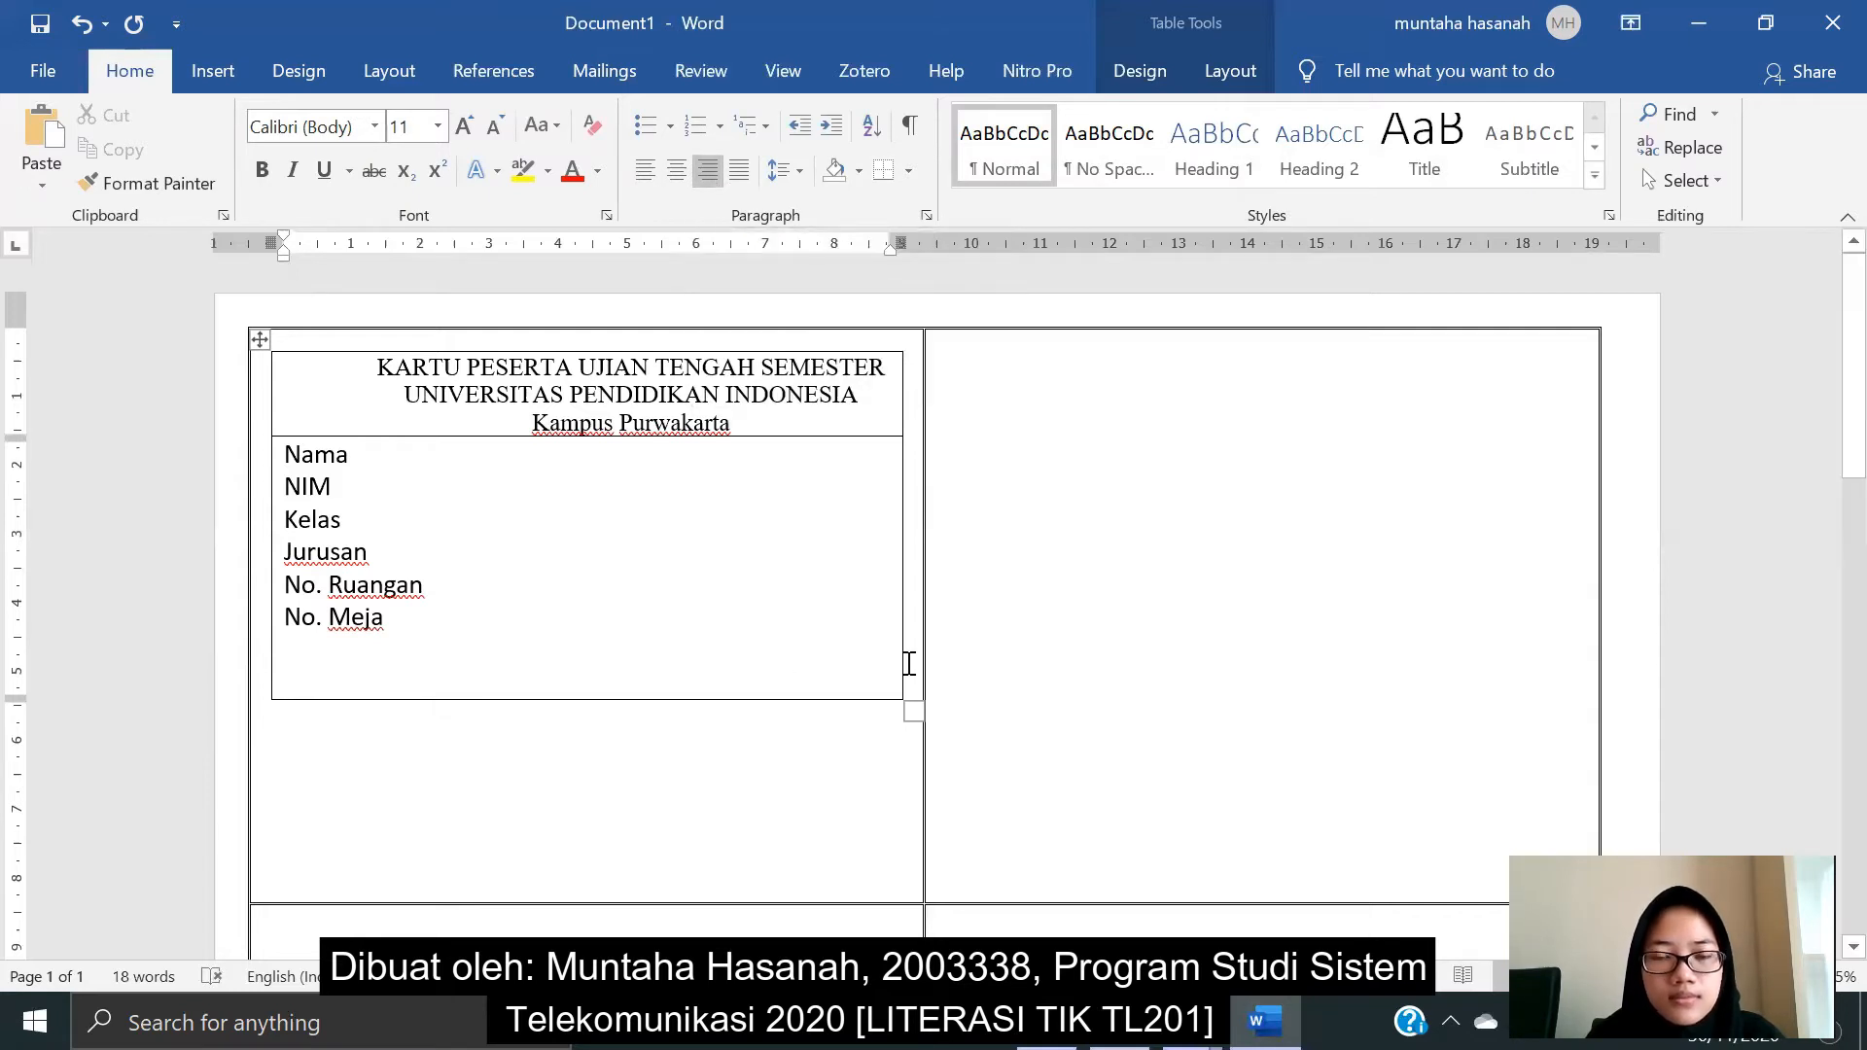
type("P")
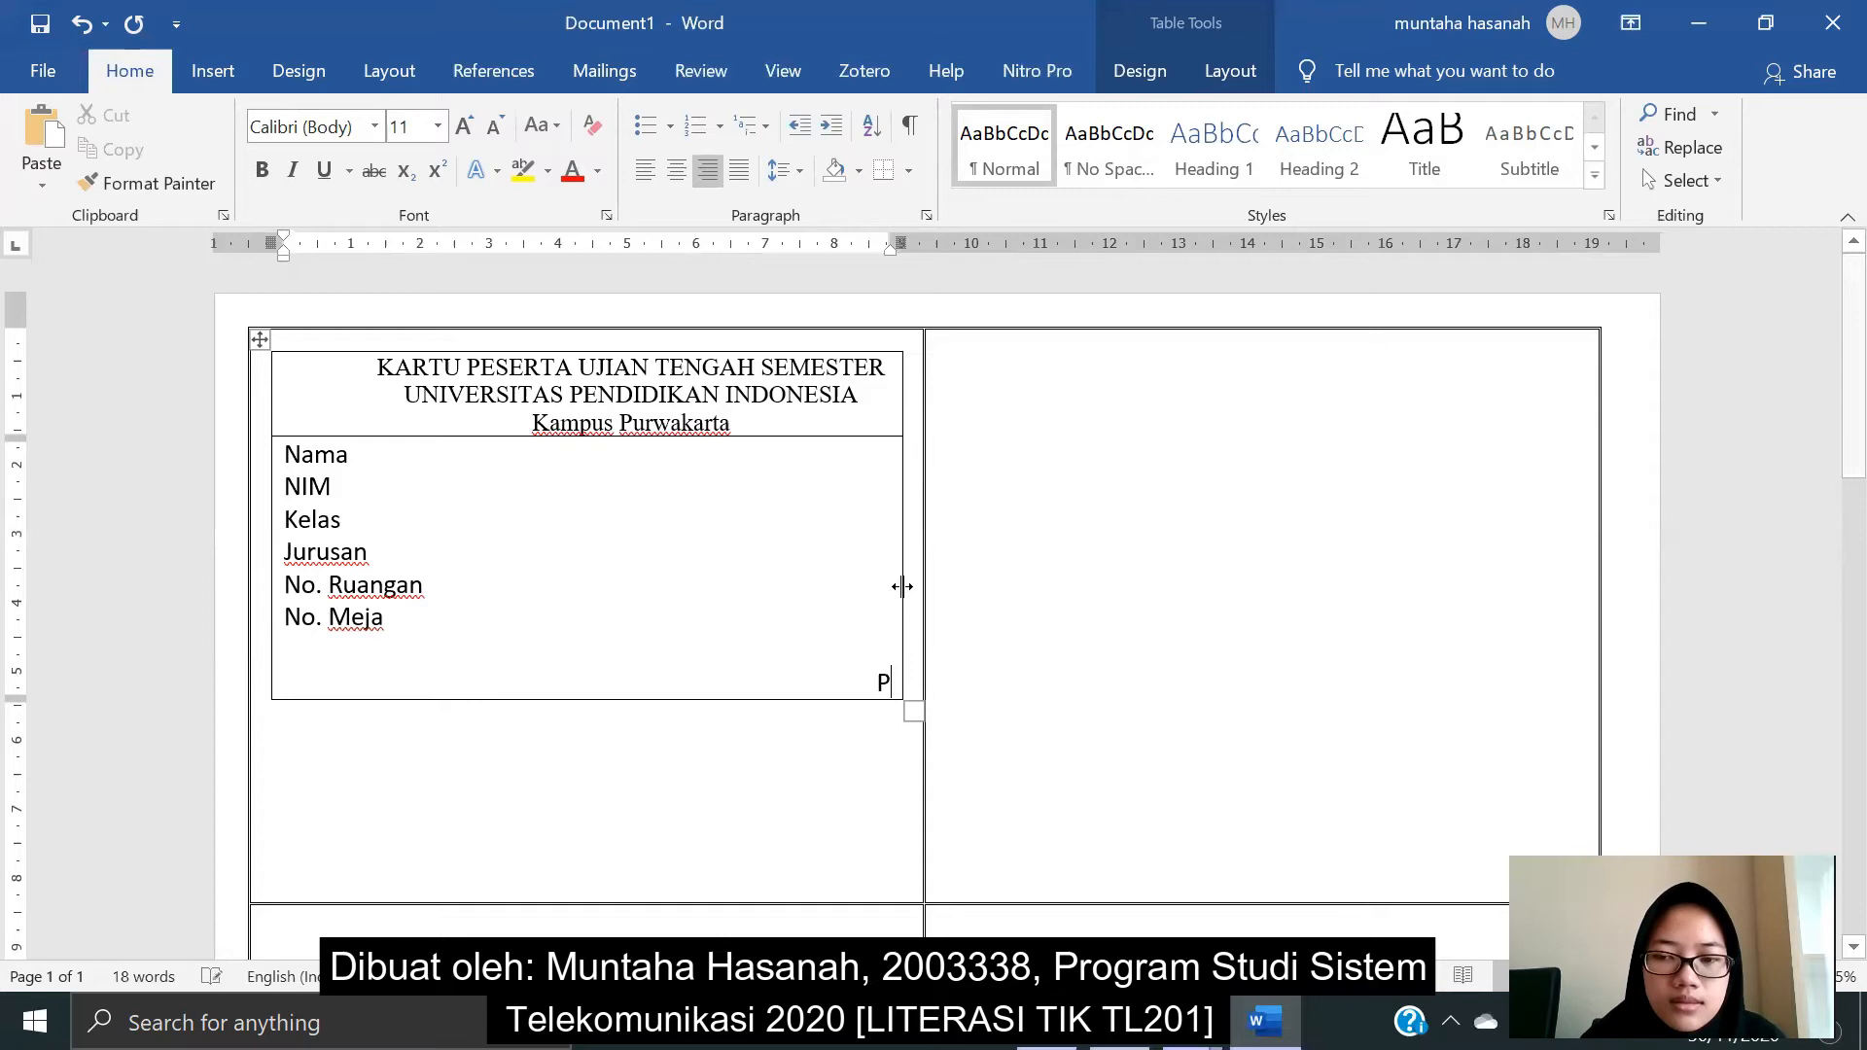
type("urwakarta")
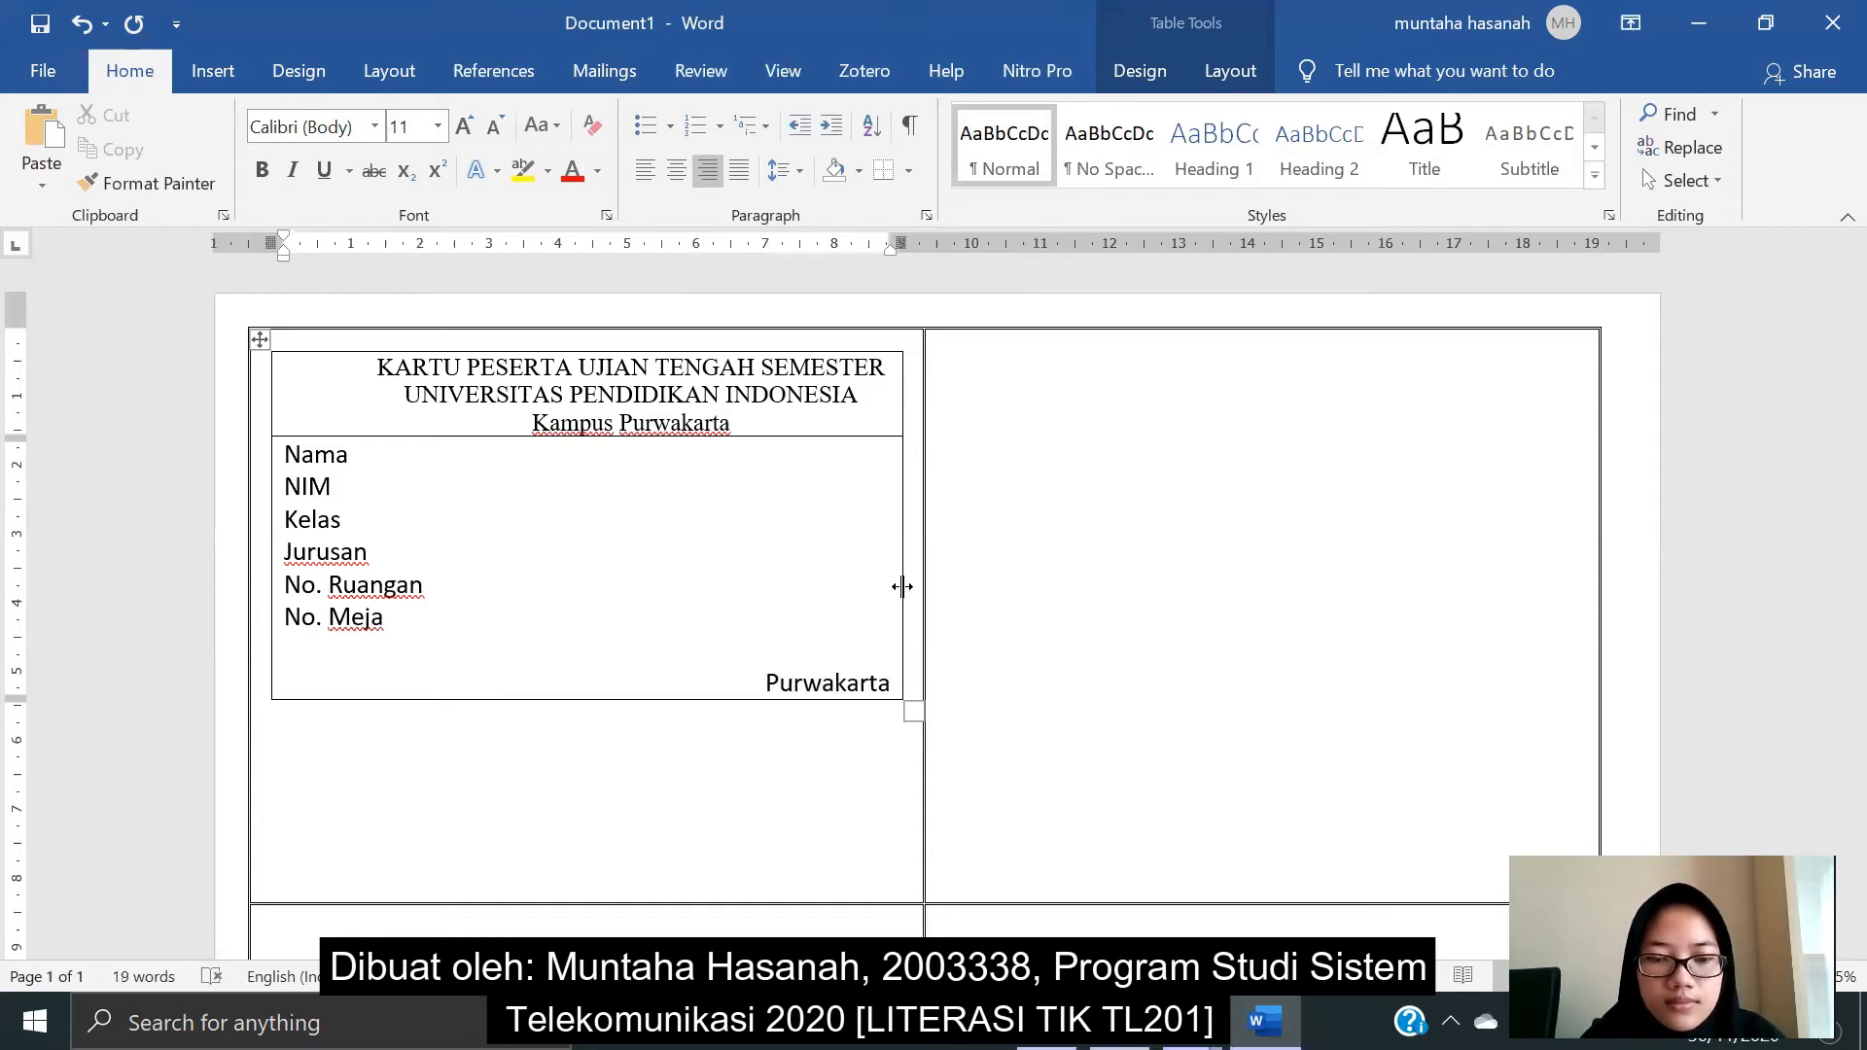
type(", 2")
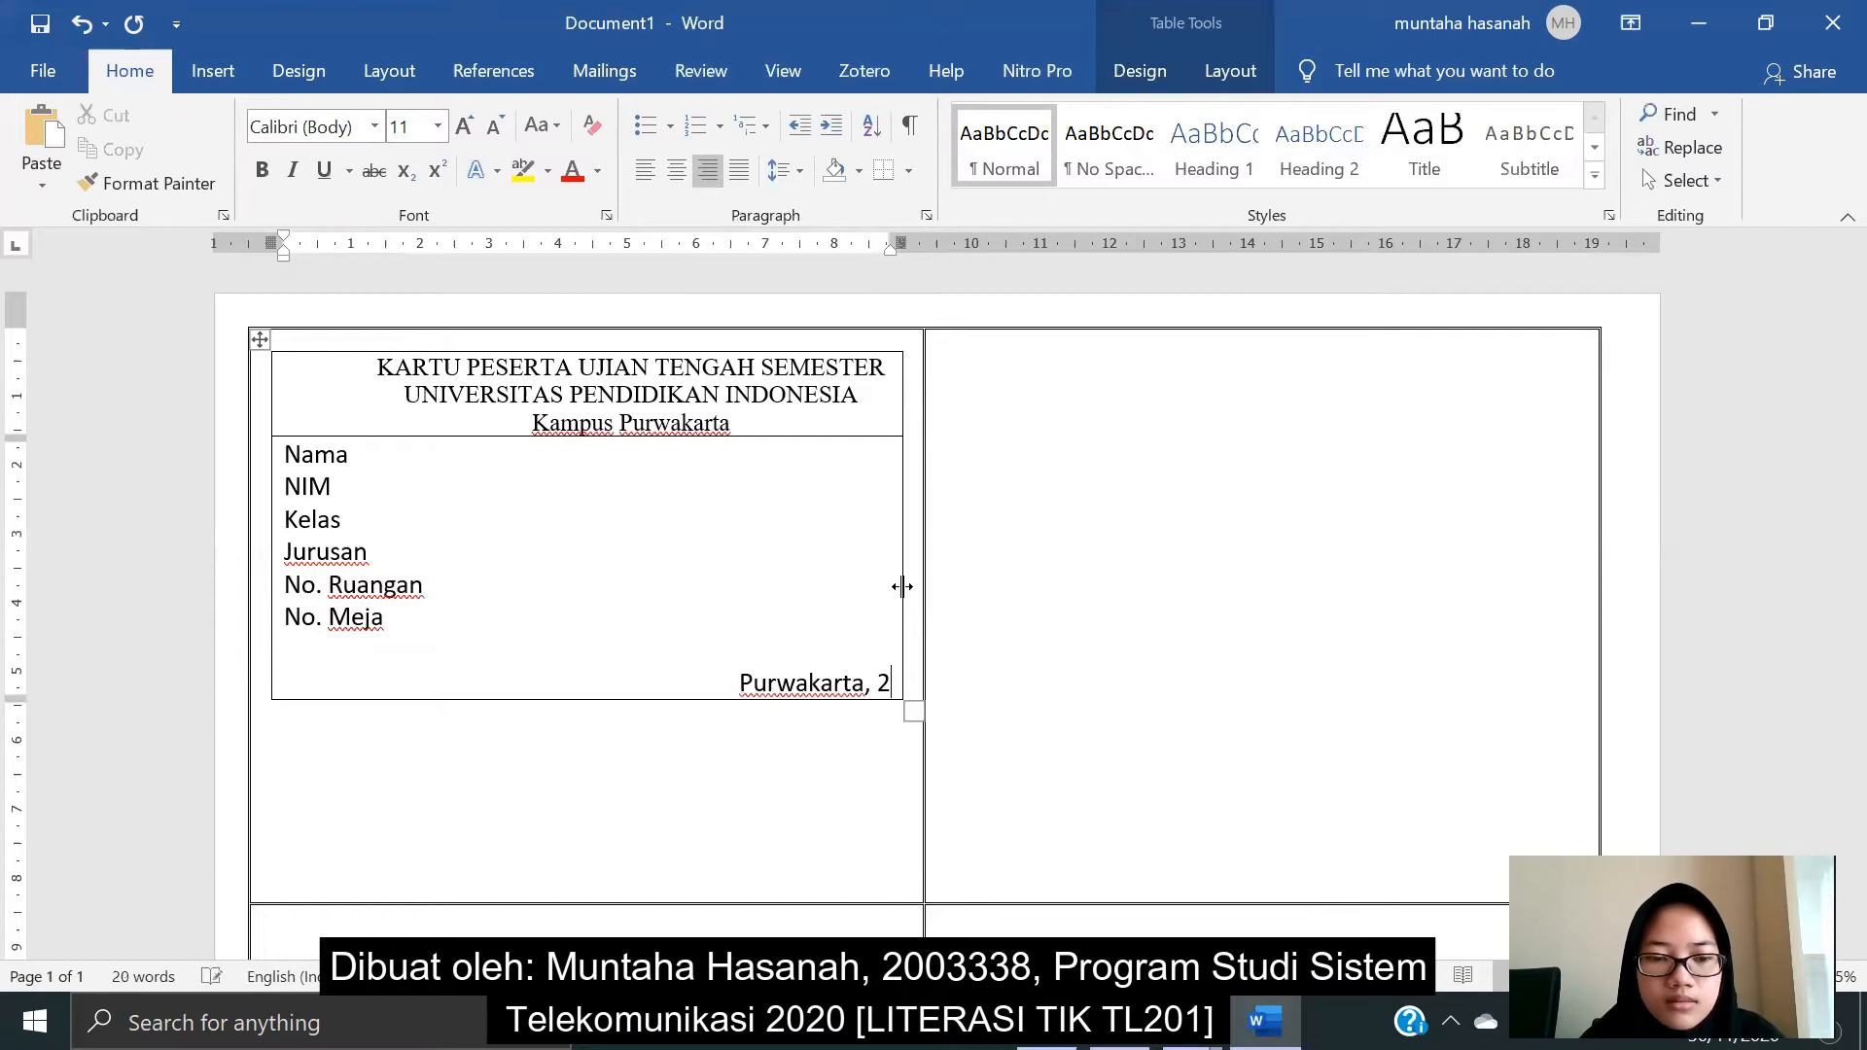
type(" Desem")
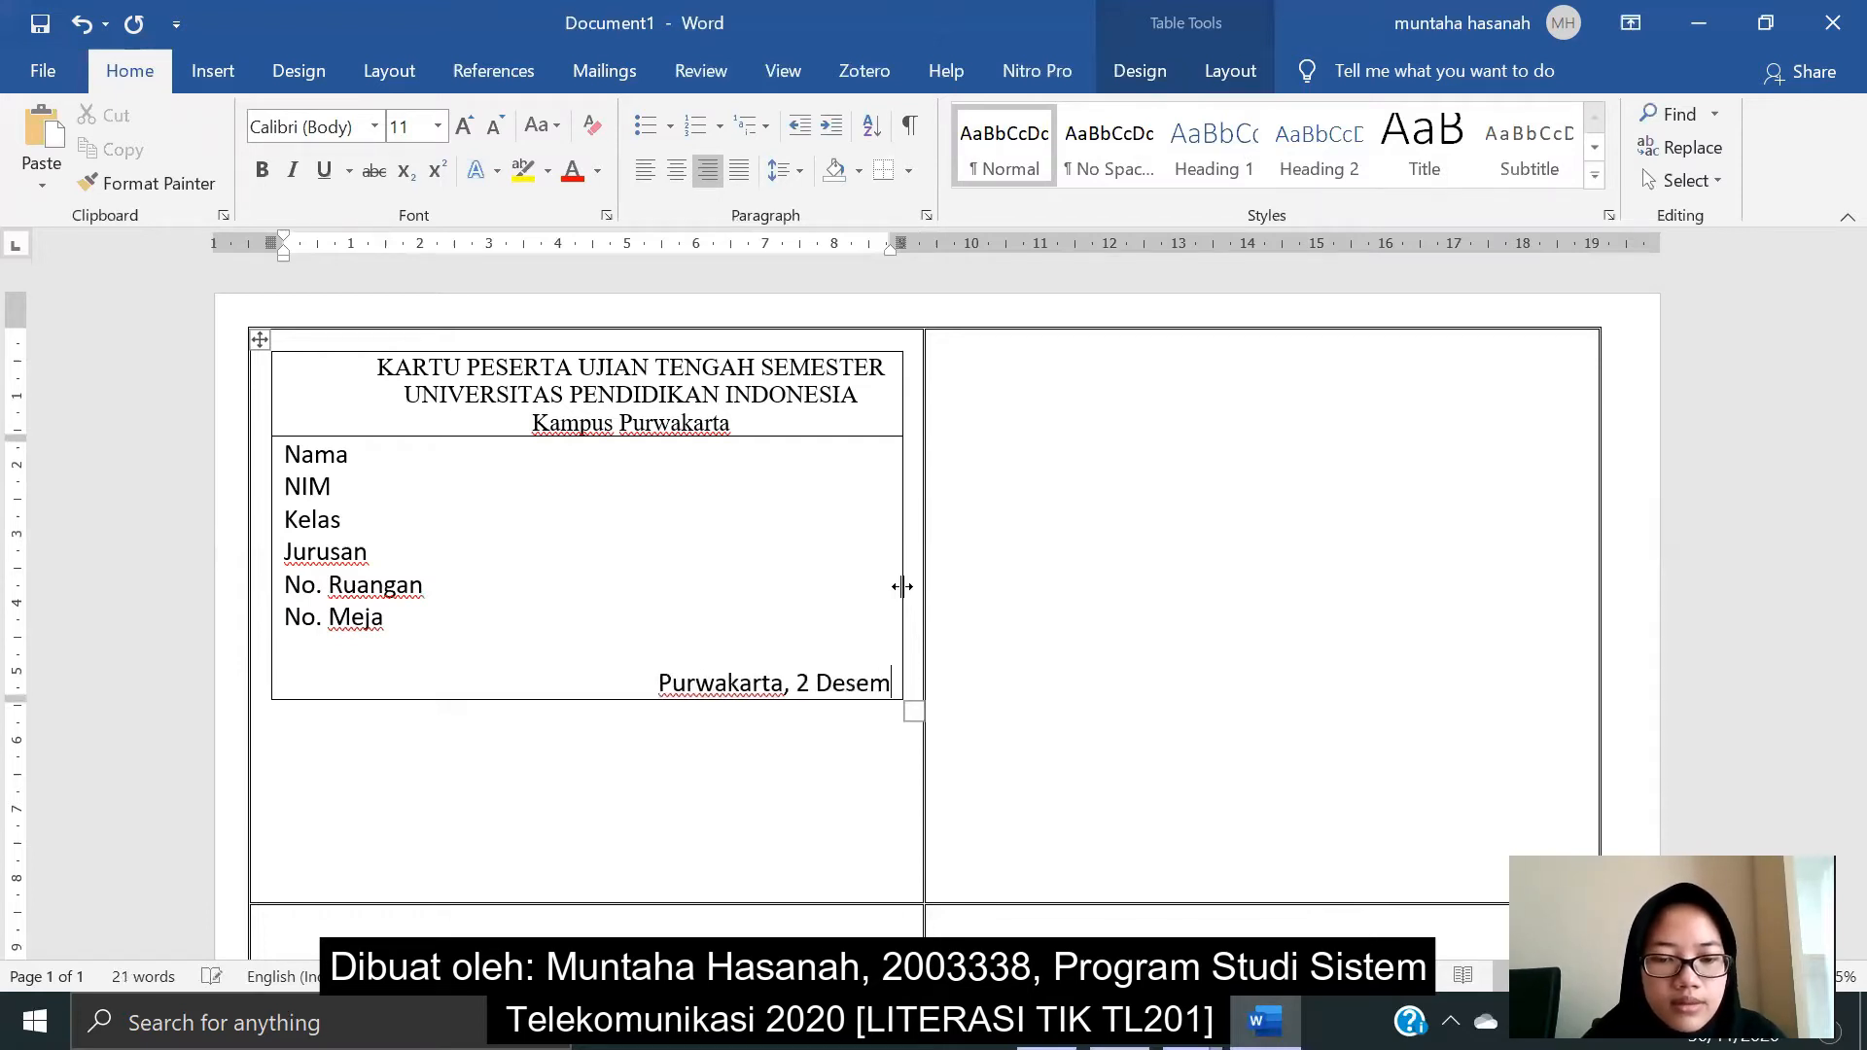
type("ber 2020")
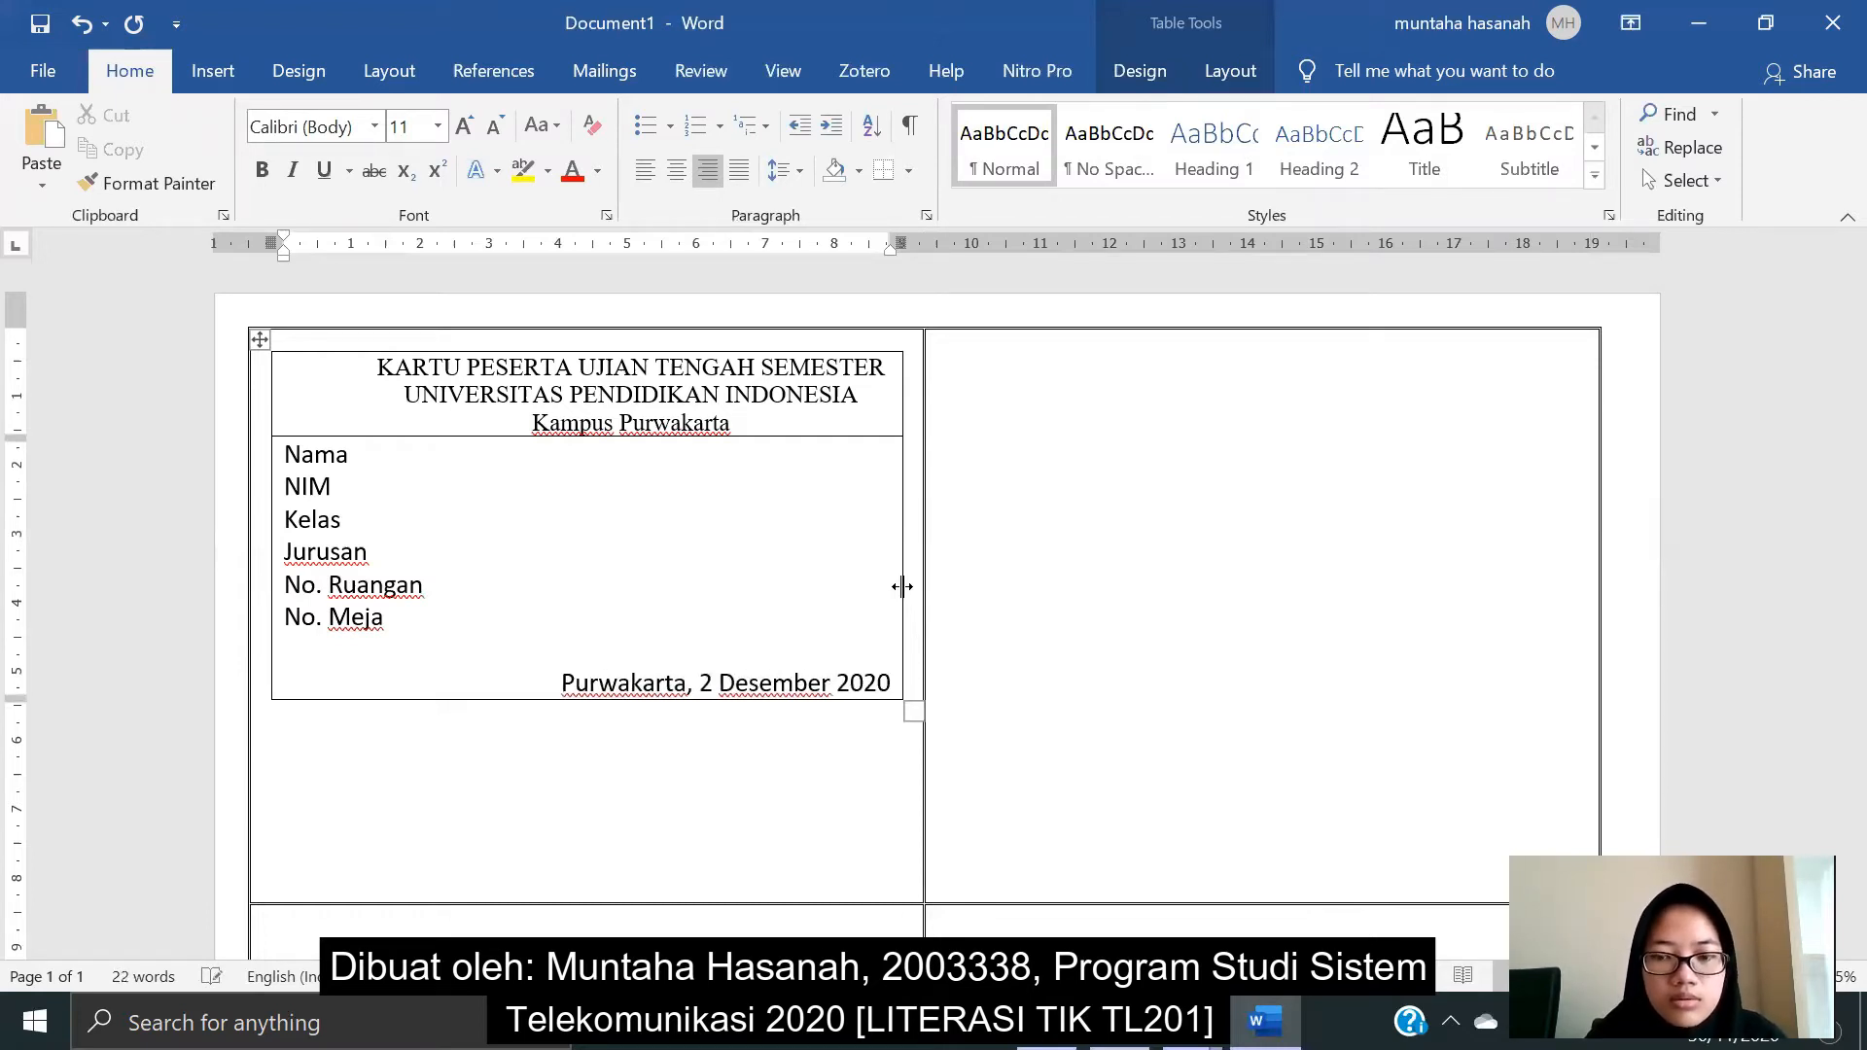
key("Return")
key("Return")
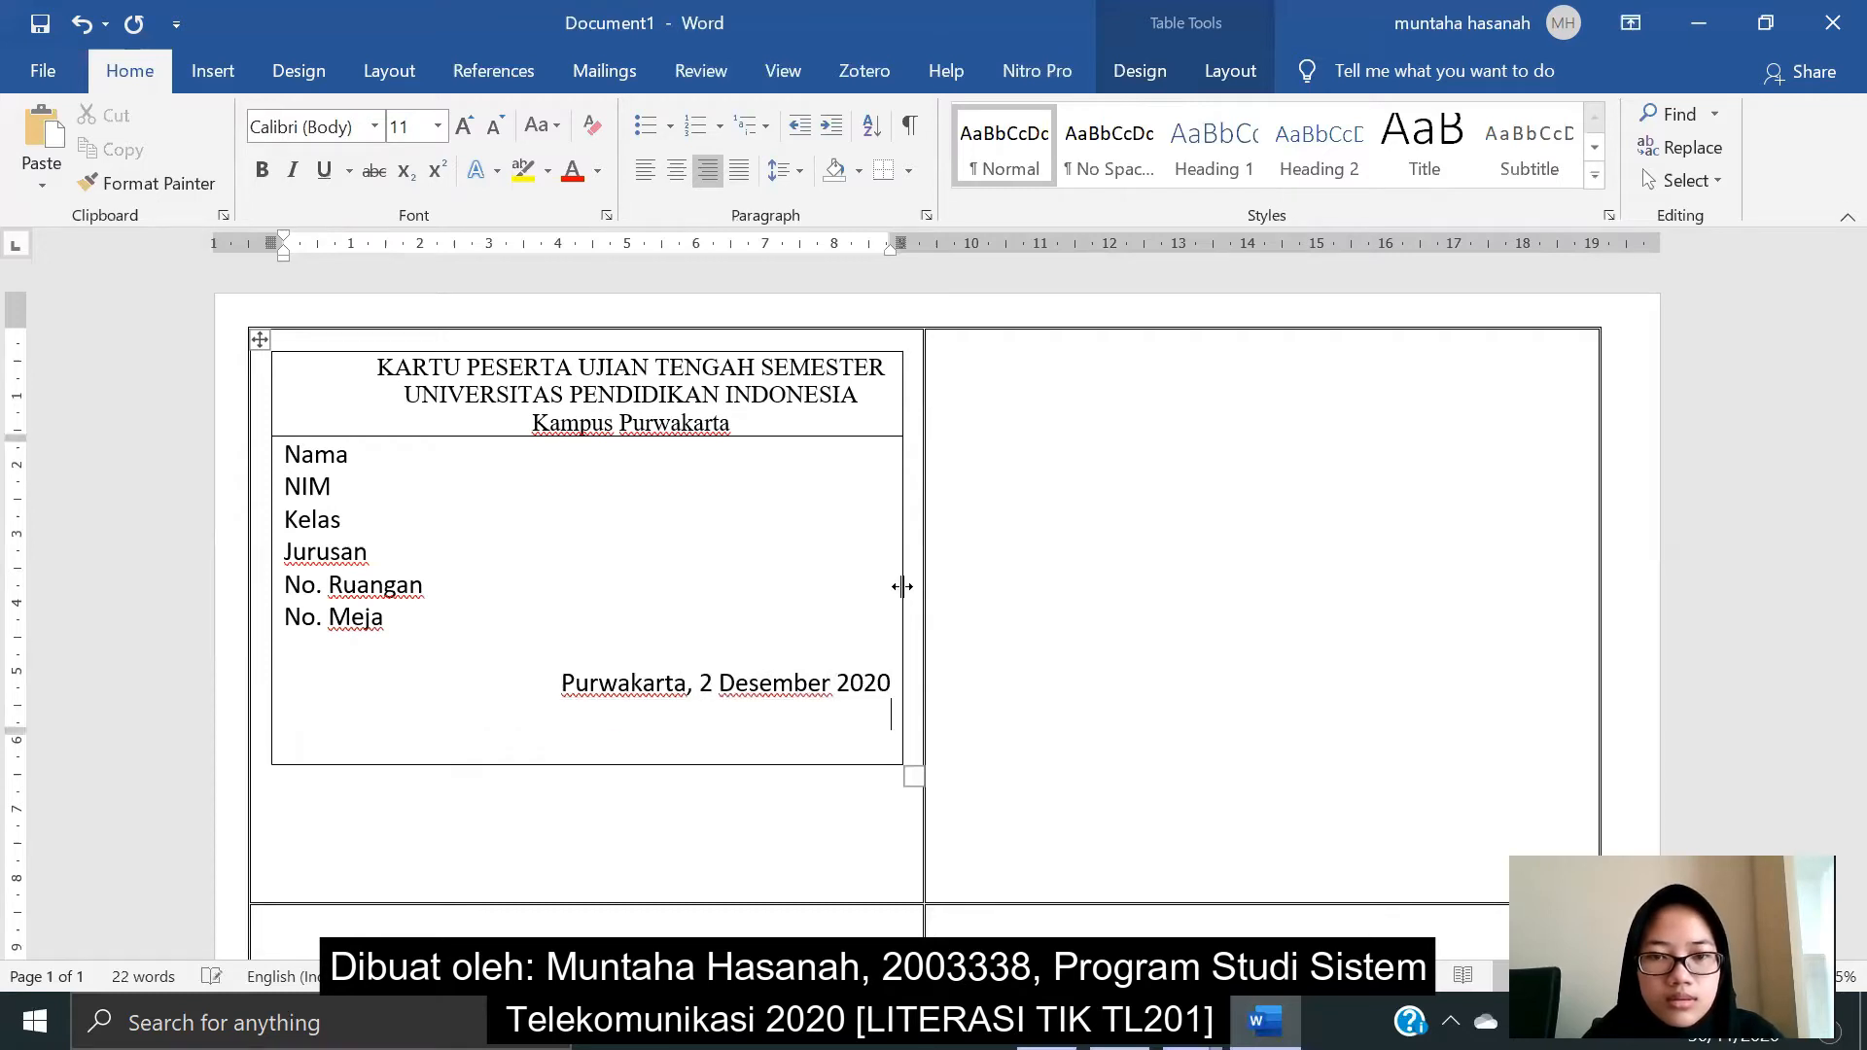
key("Return")
key("Return")
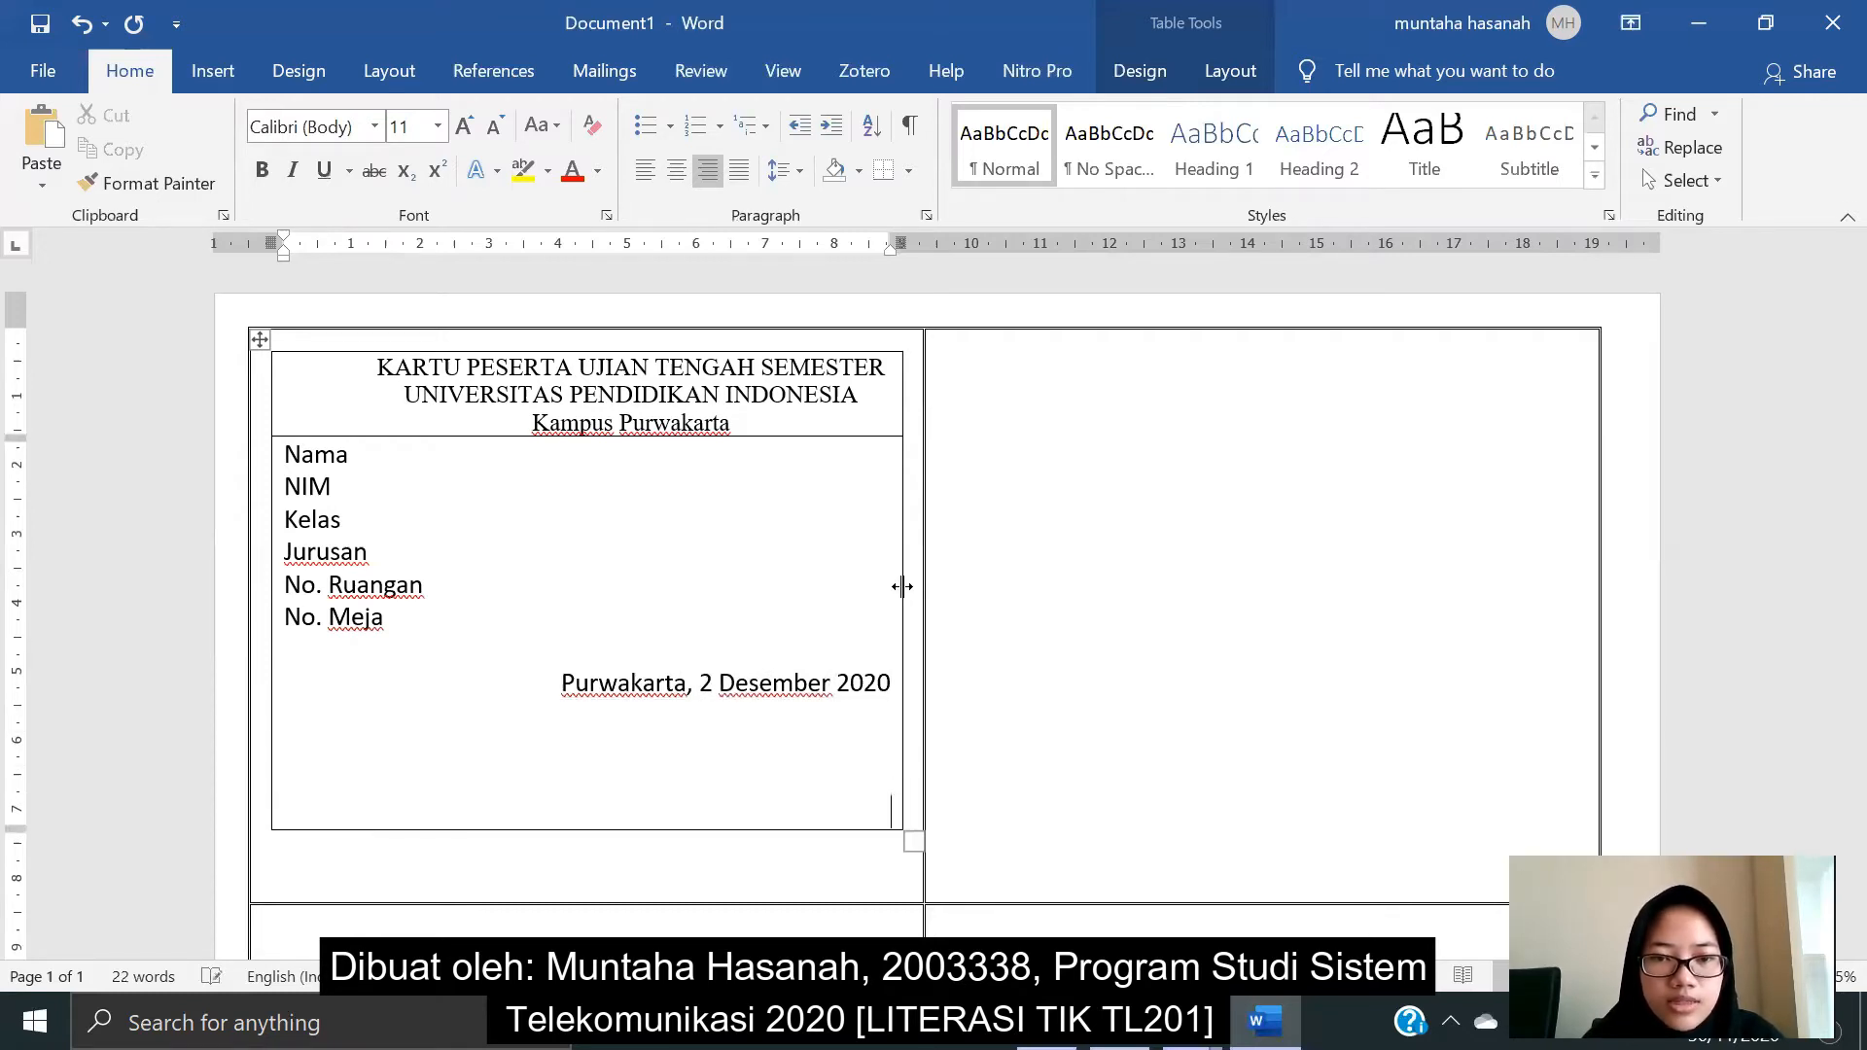
type("--------------------------------------")
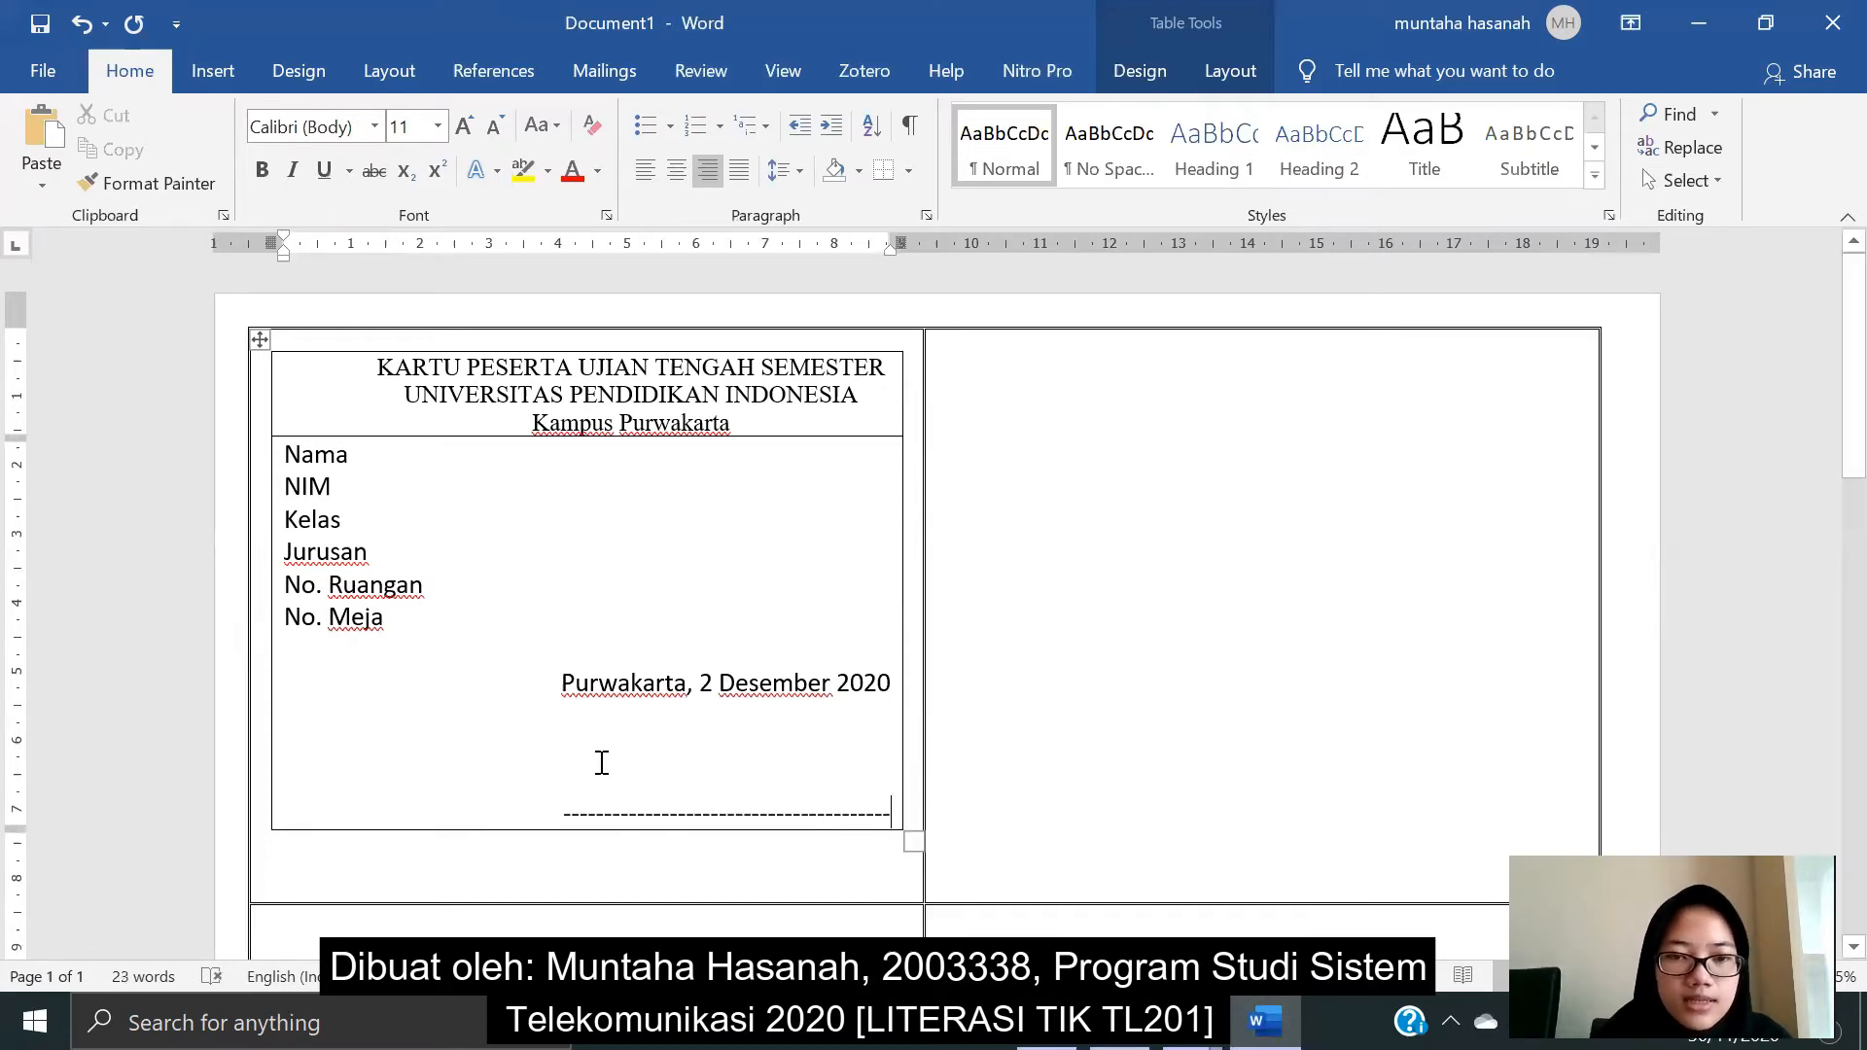
- Push the date down one line and select the labels Nama through No. Meja
left_click(567, 672)
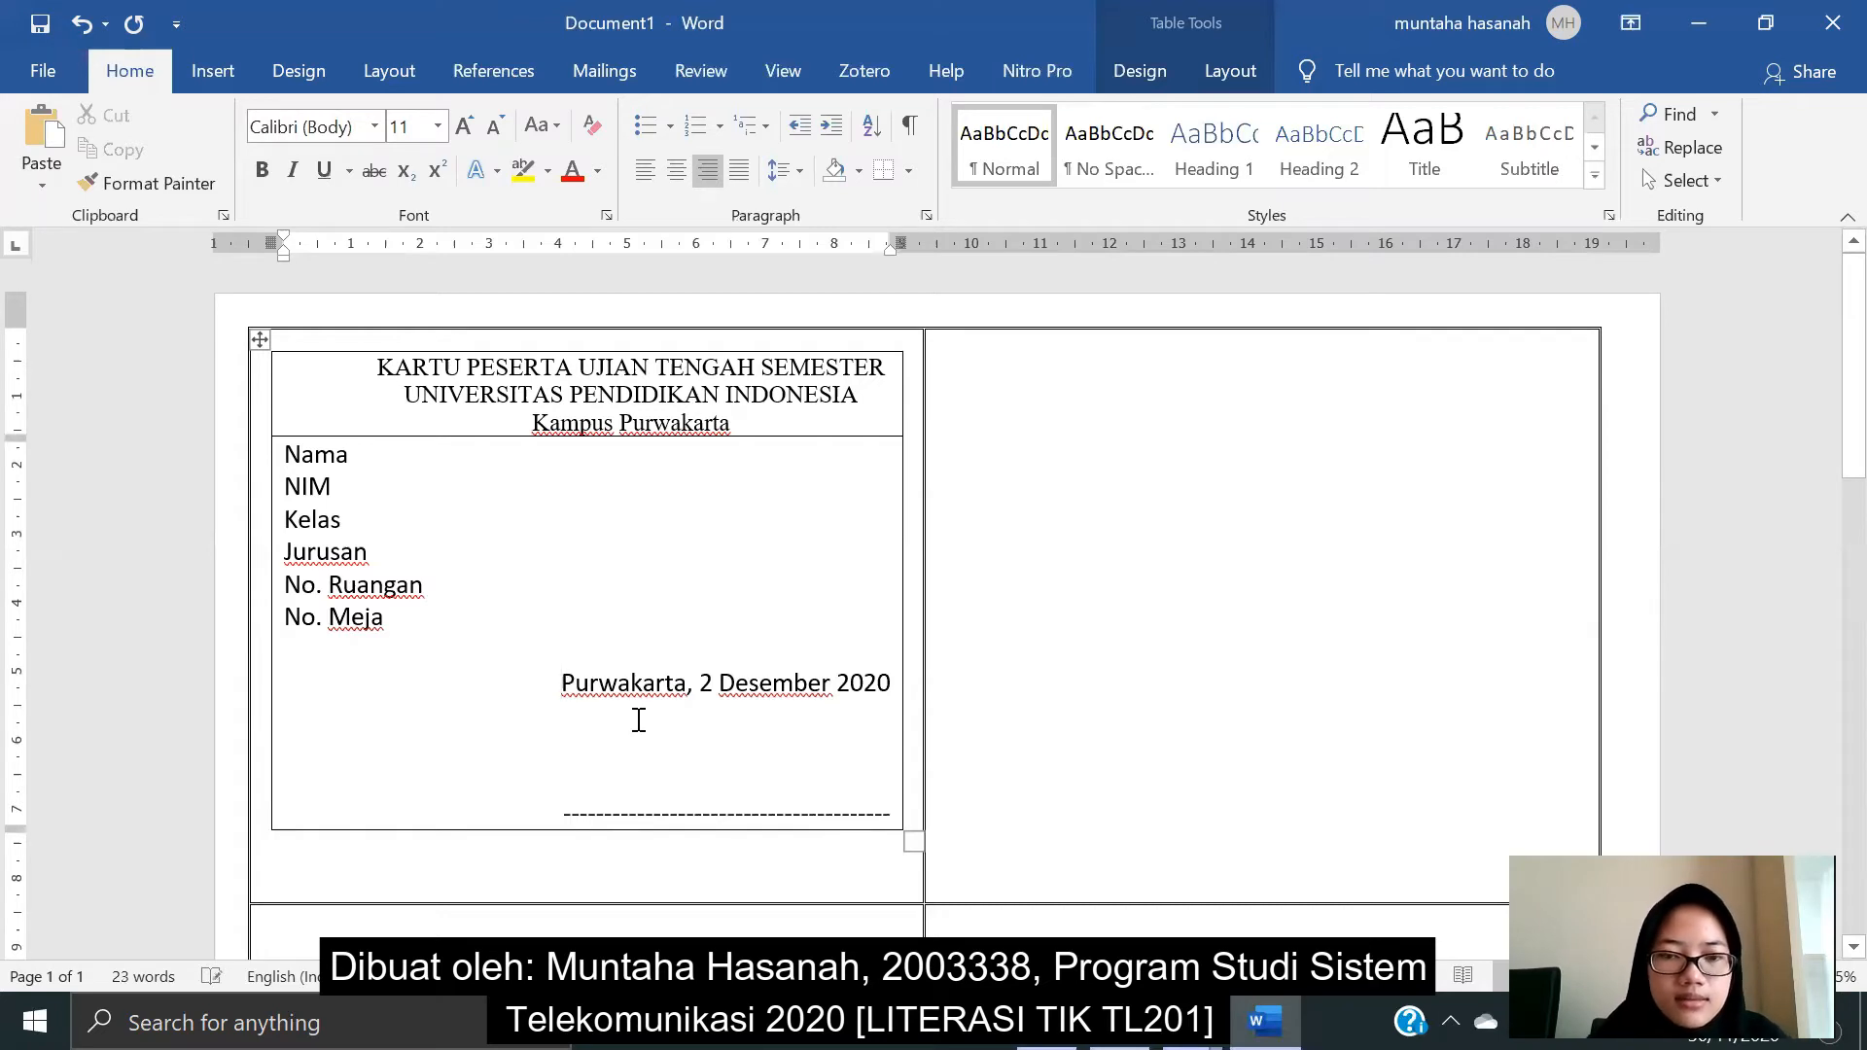
key("Return")
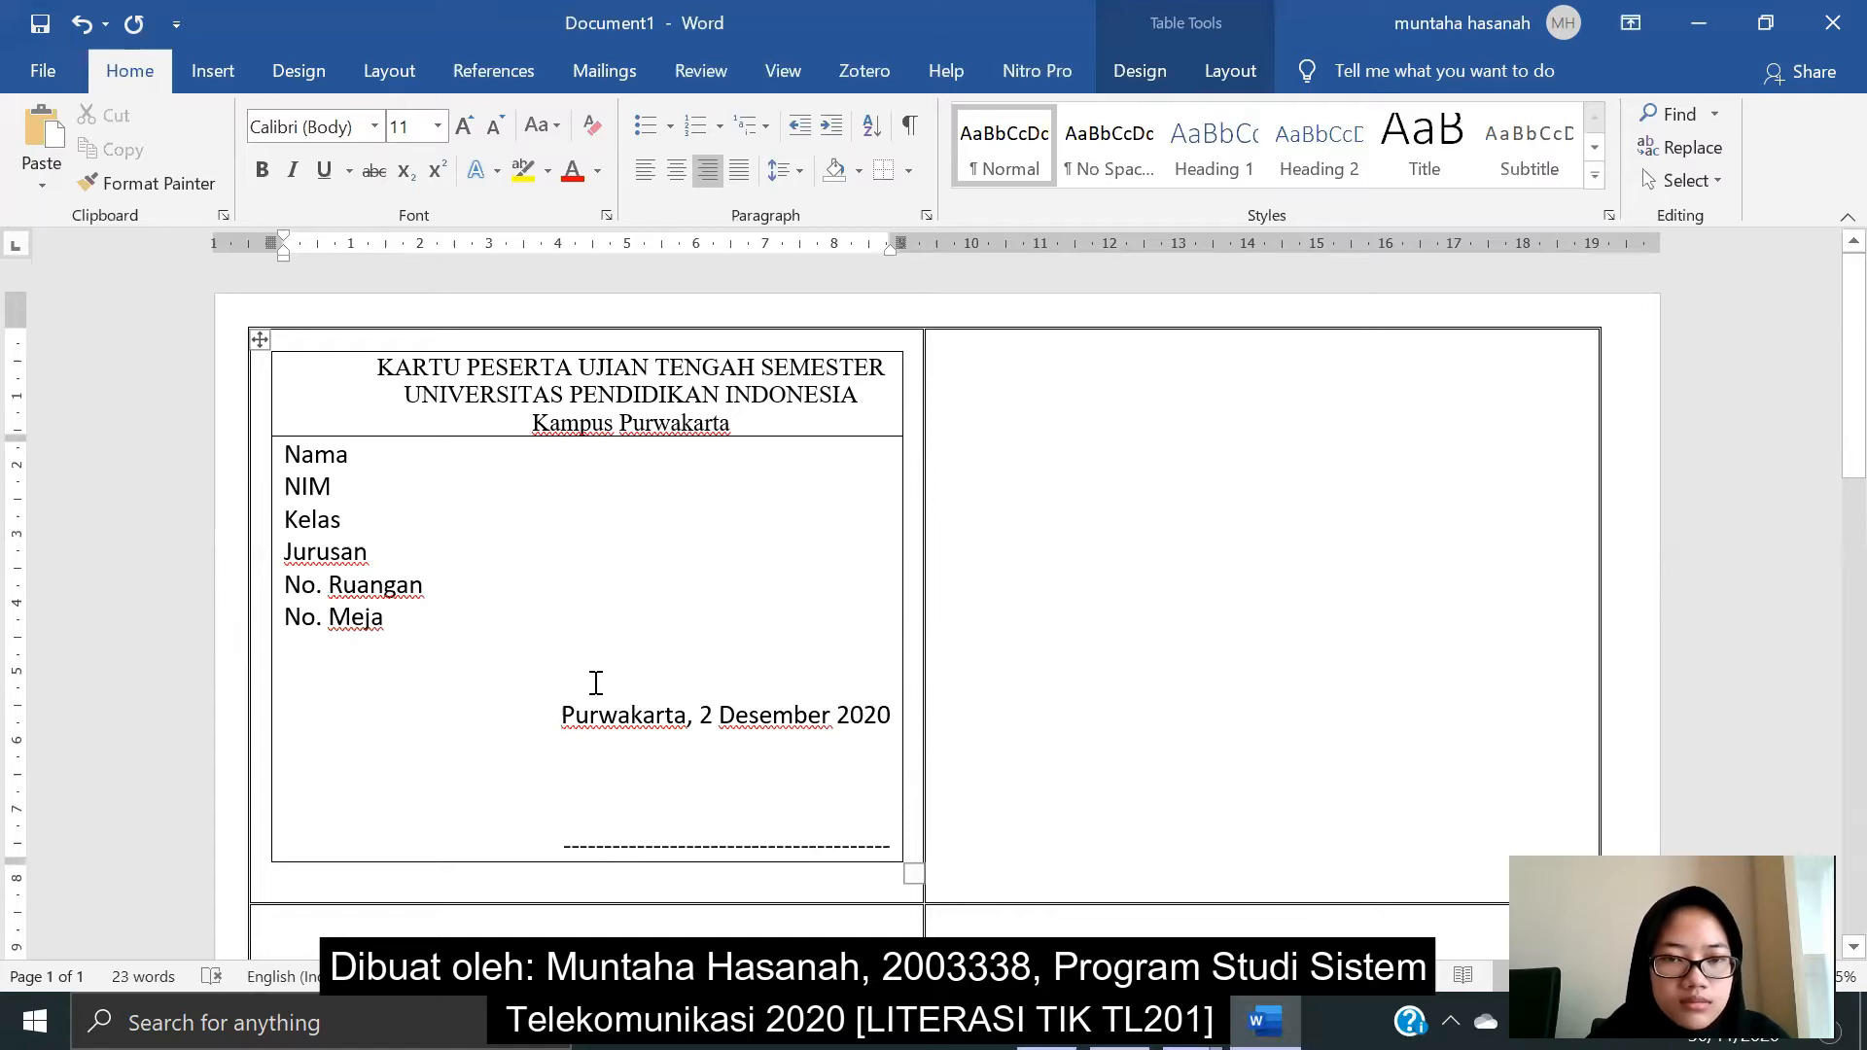
left_click(366, 449)
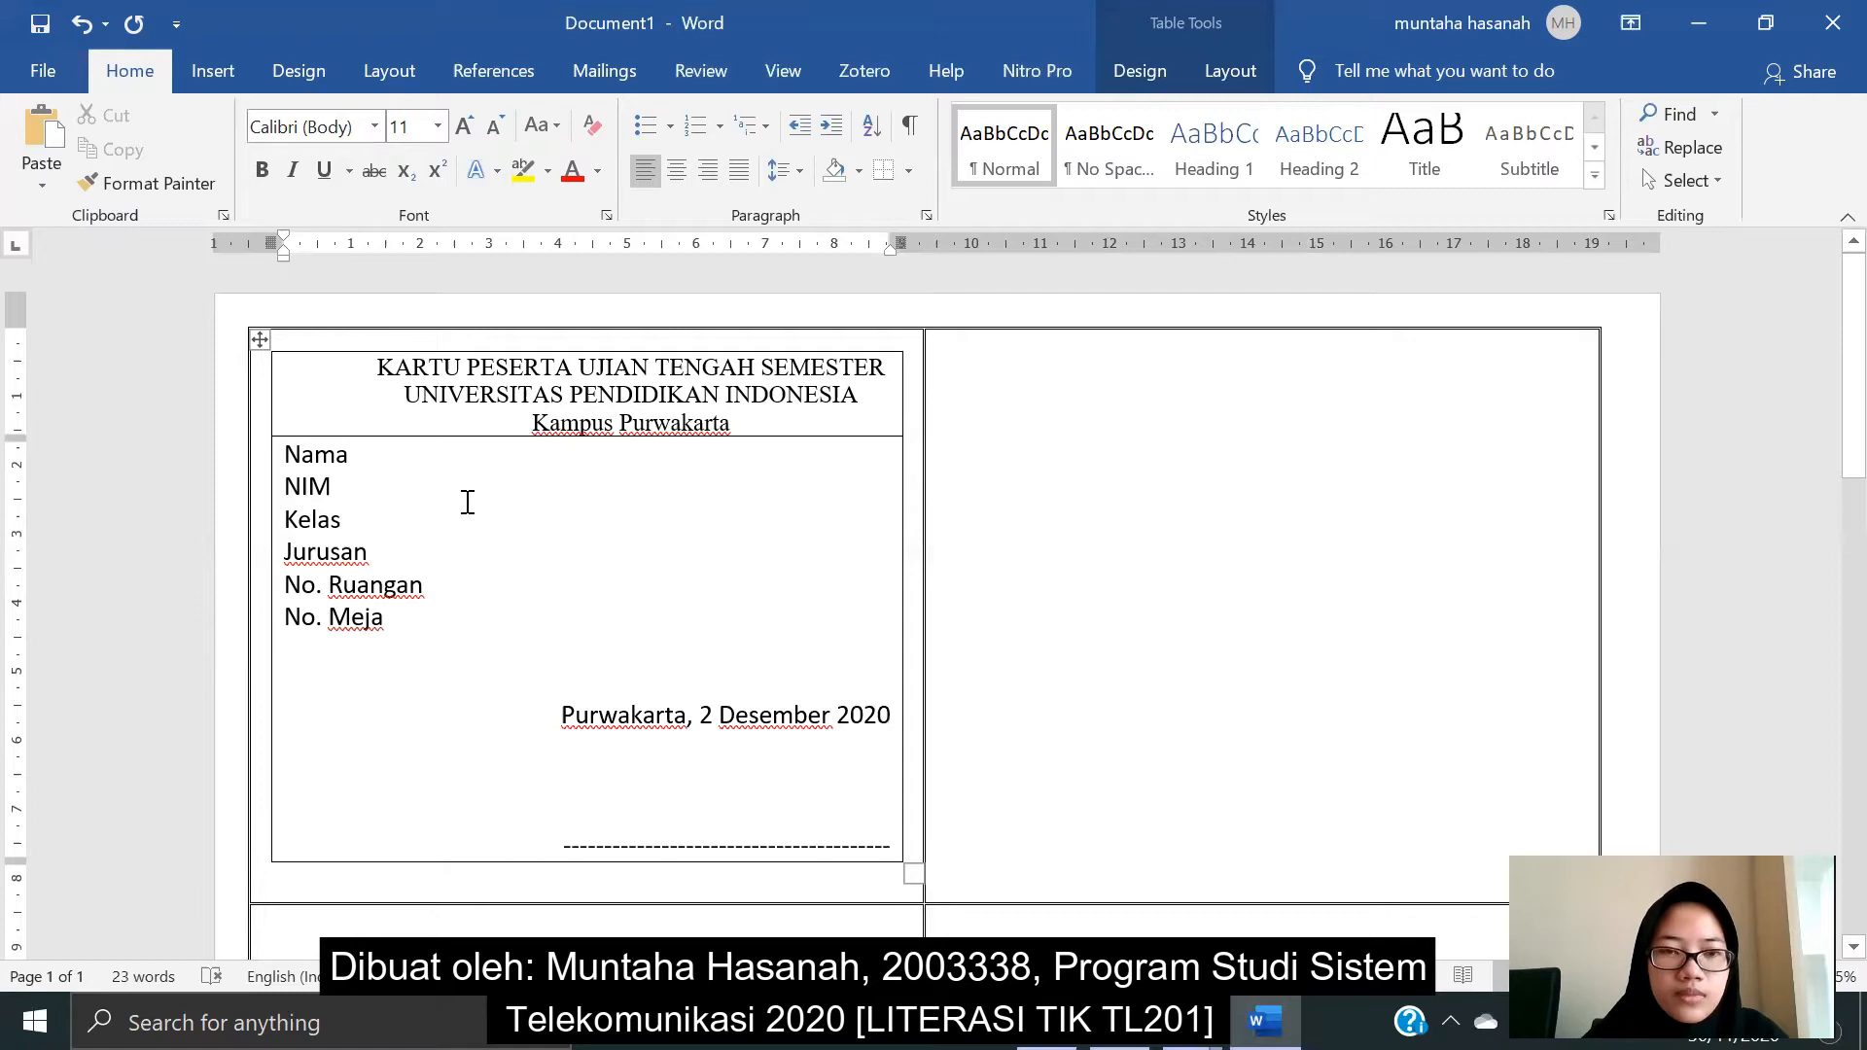
left_click_drag(398, 637, 283, 450)
- Add a tab stop at about 2 cm and put an aligned colon after each label
left_click_drag(457, 249, 434, 247)
left_click(379, 454)
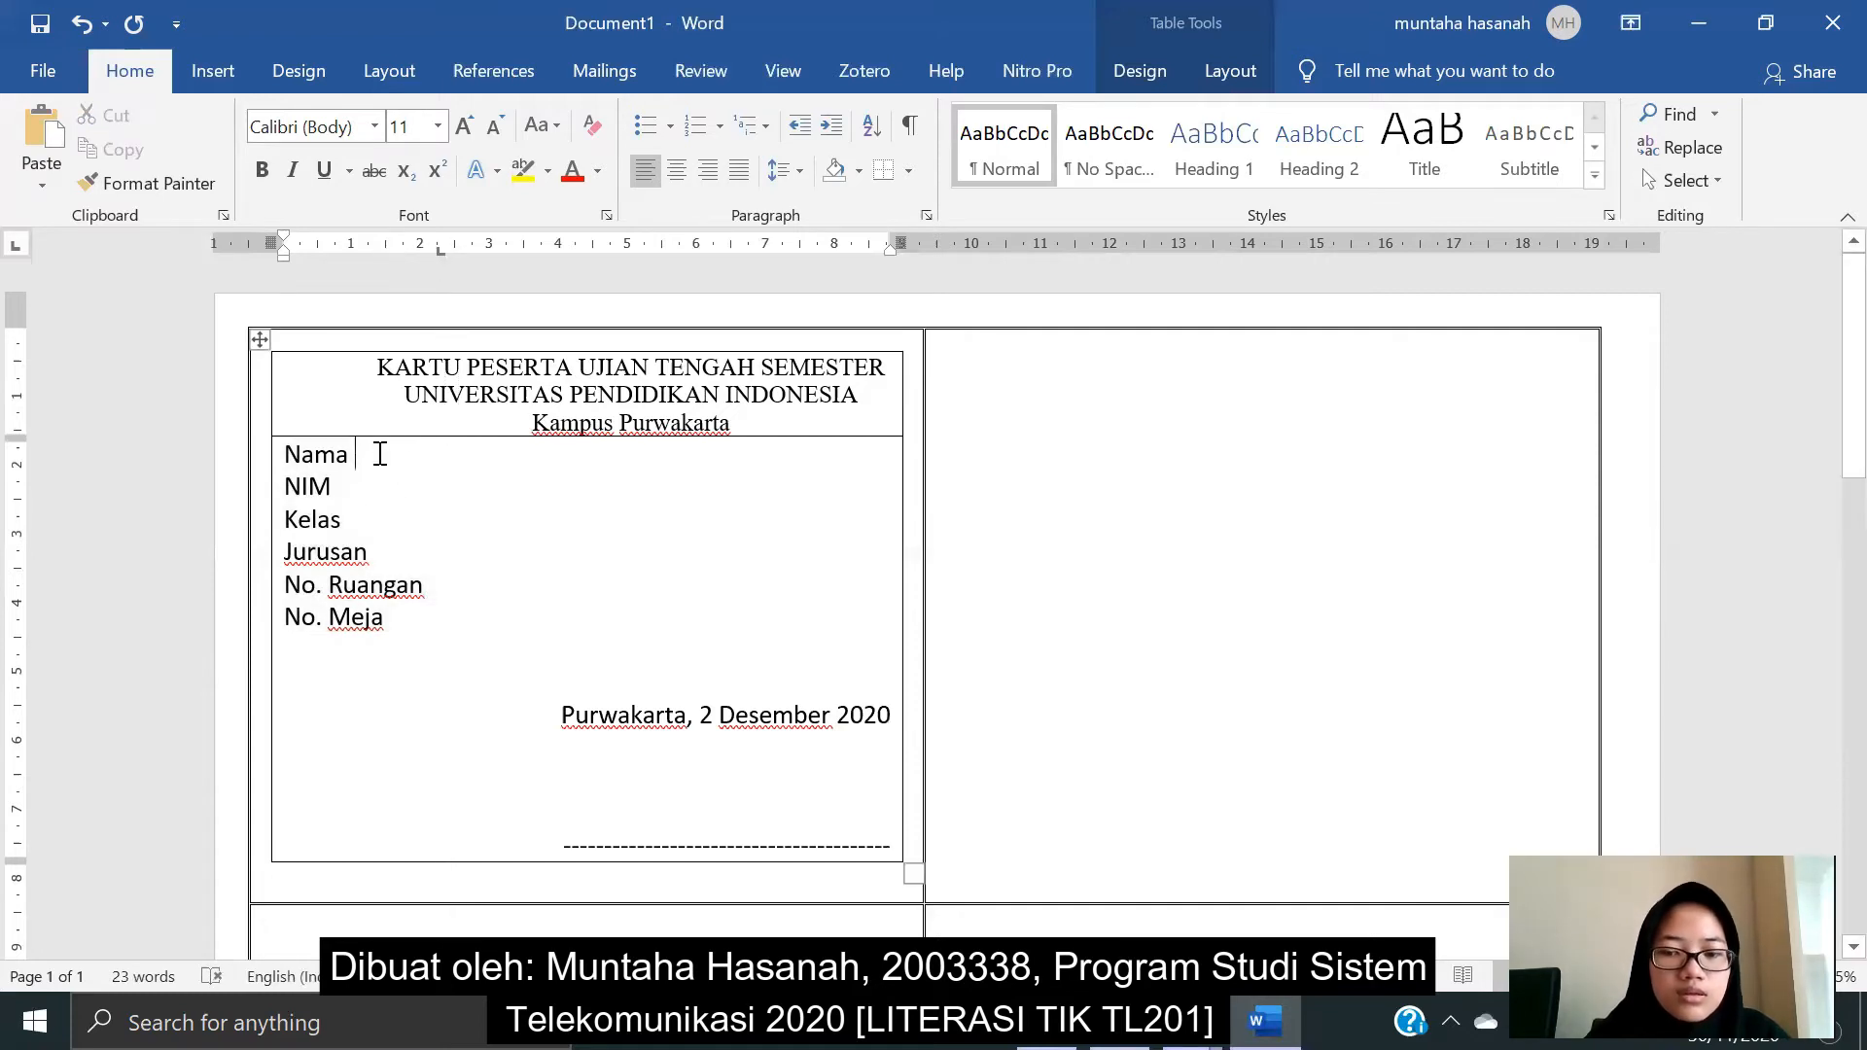
key("Tab")
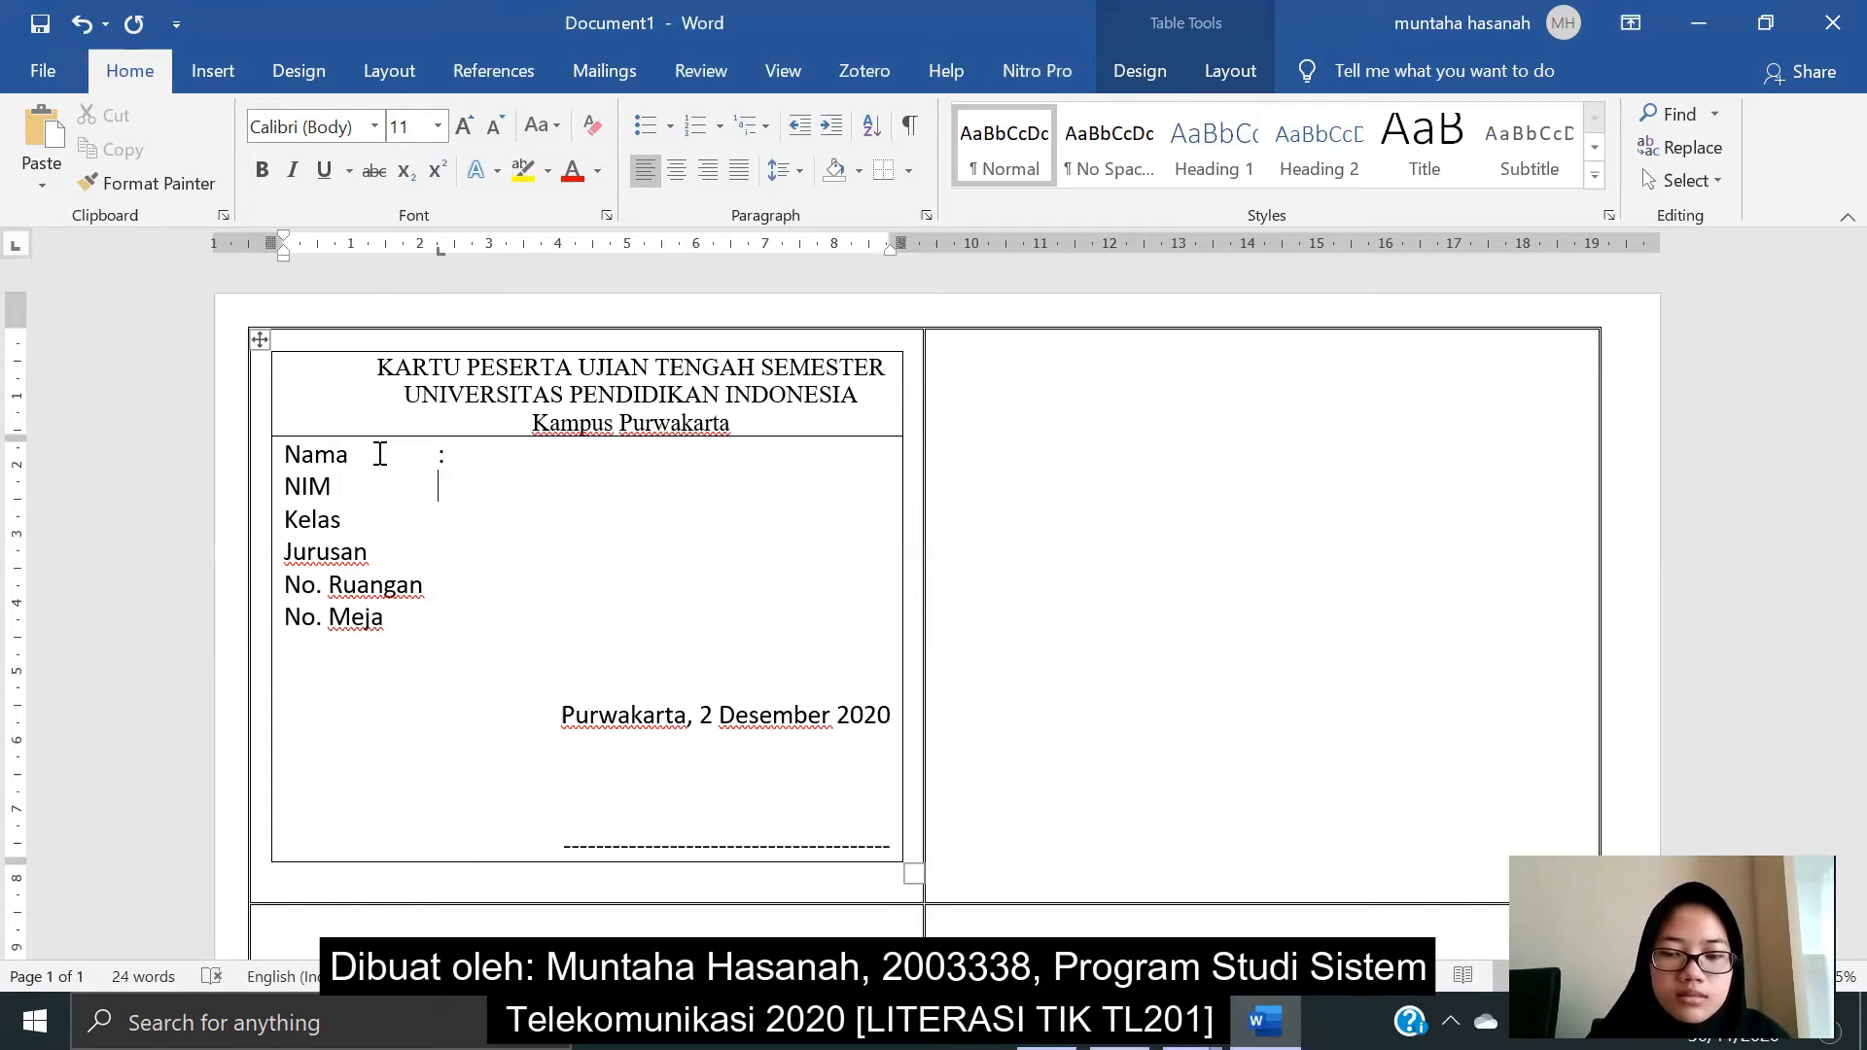
type(":")
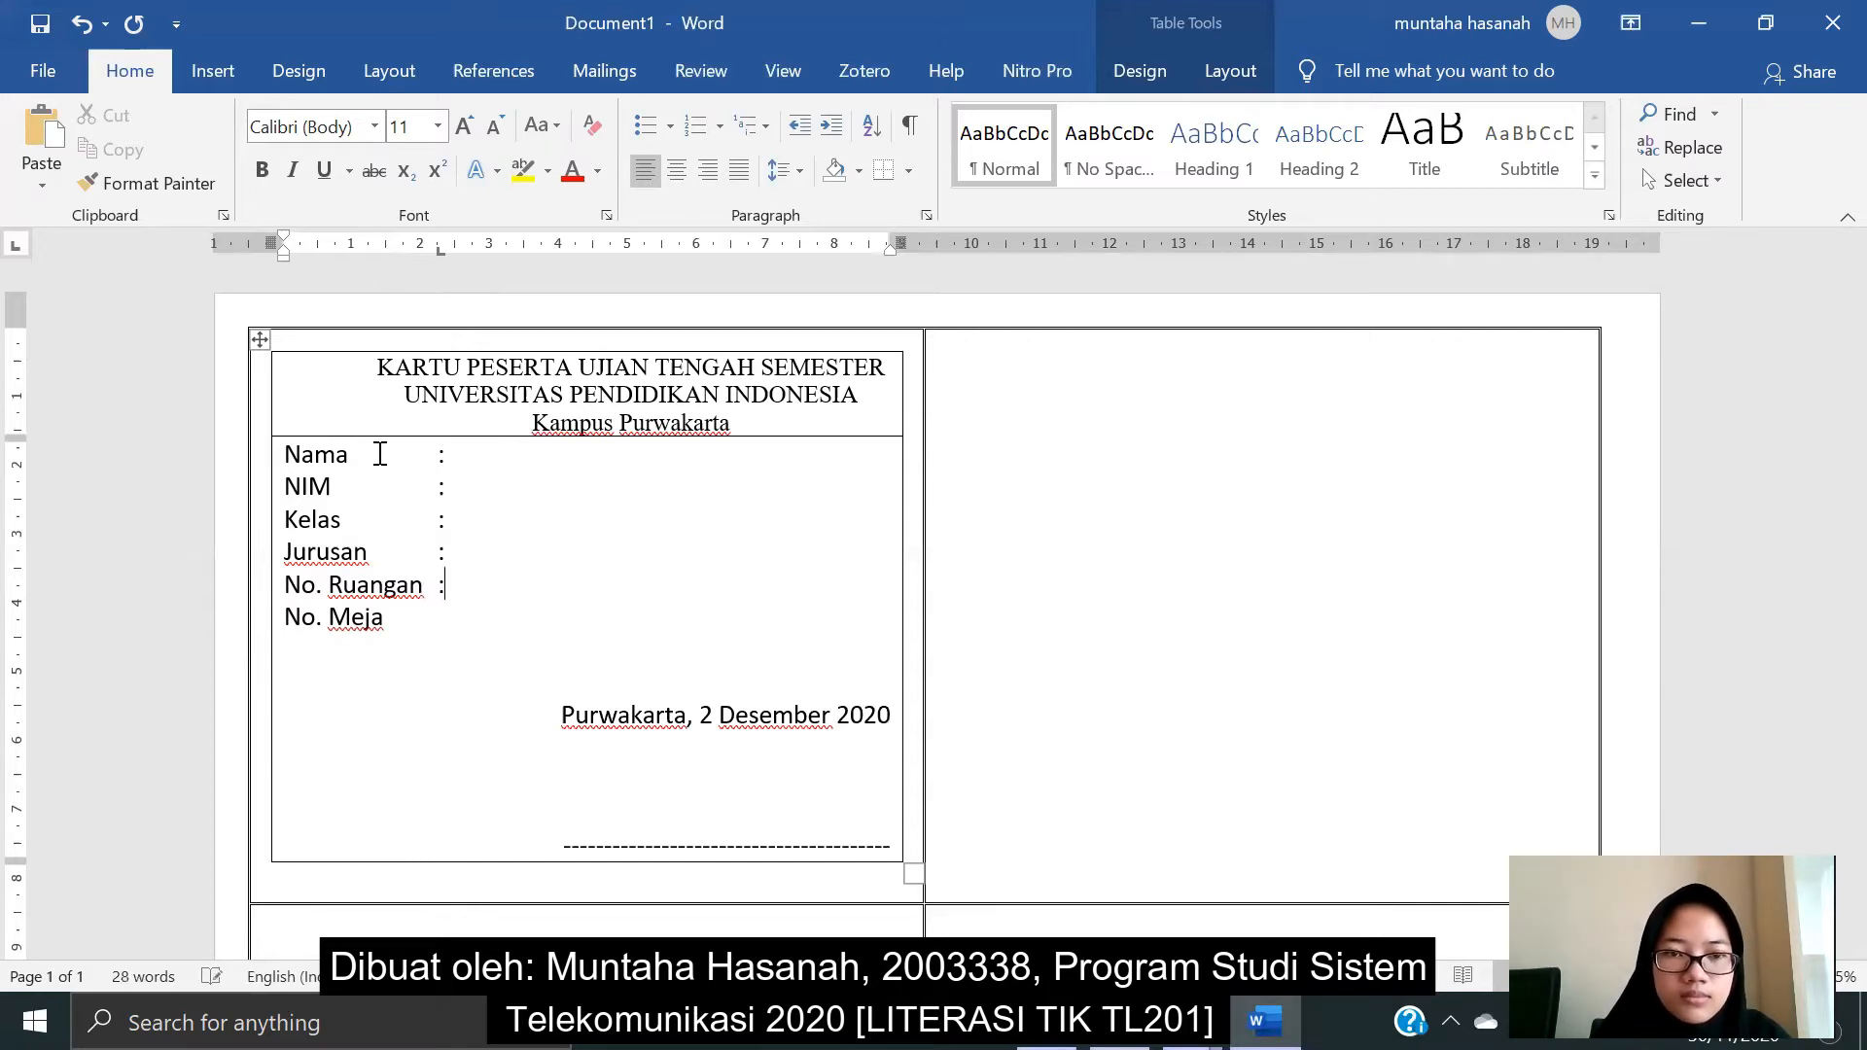
key("Tab")
type(":")
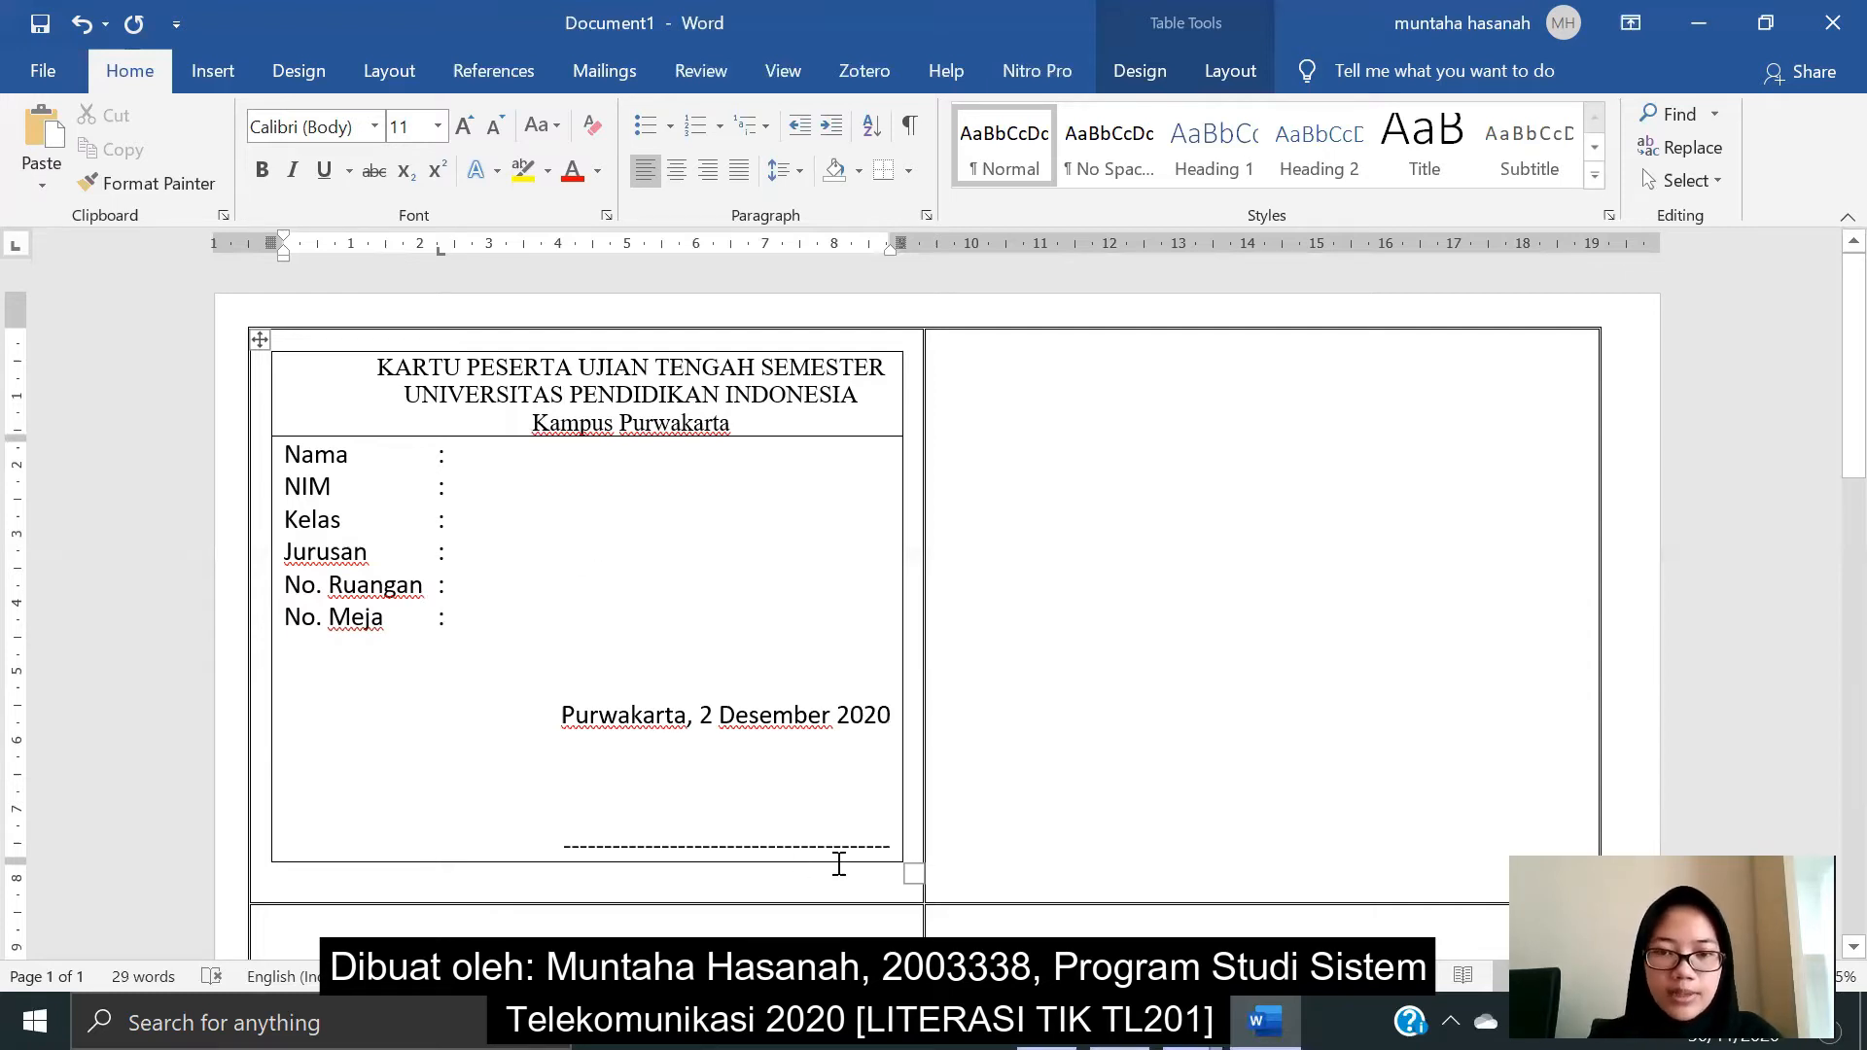
left_click_drag(889, 836, 277, 457)
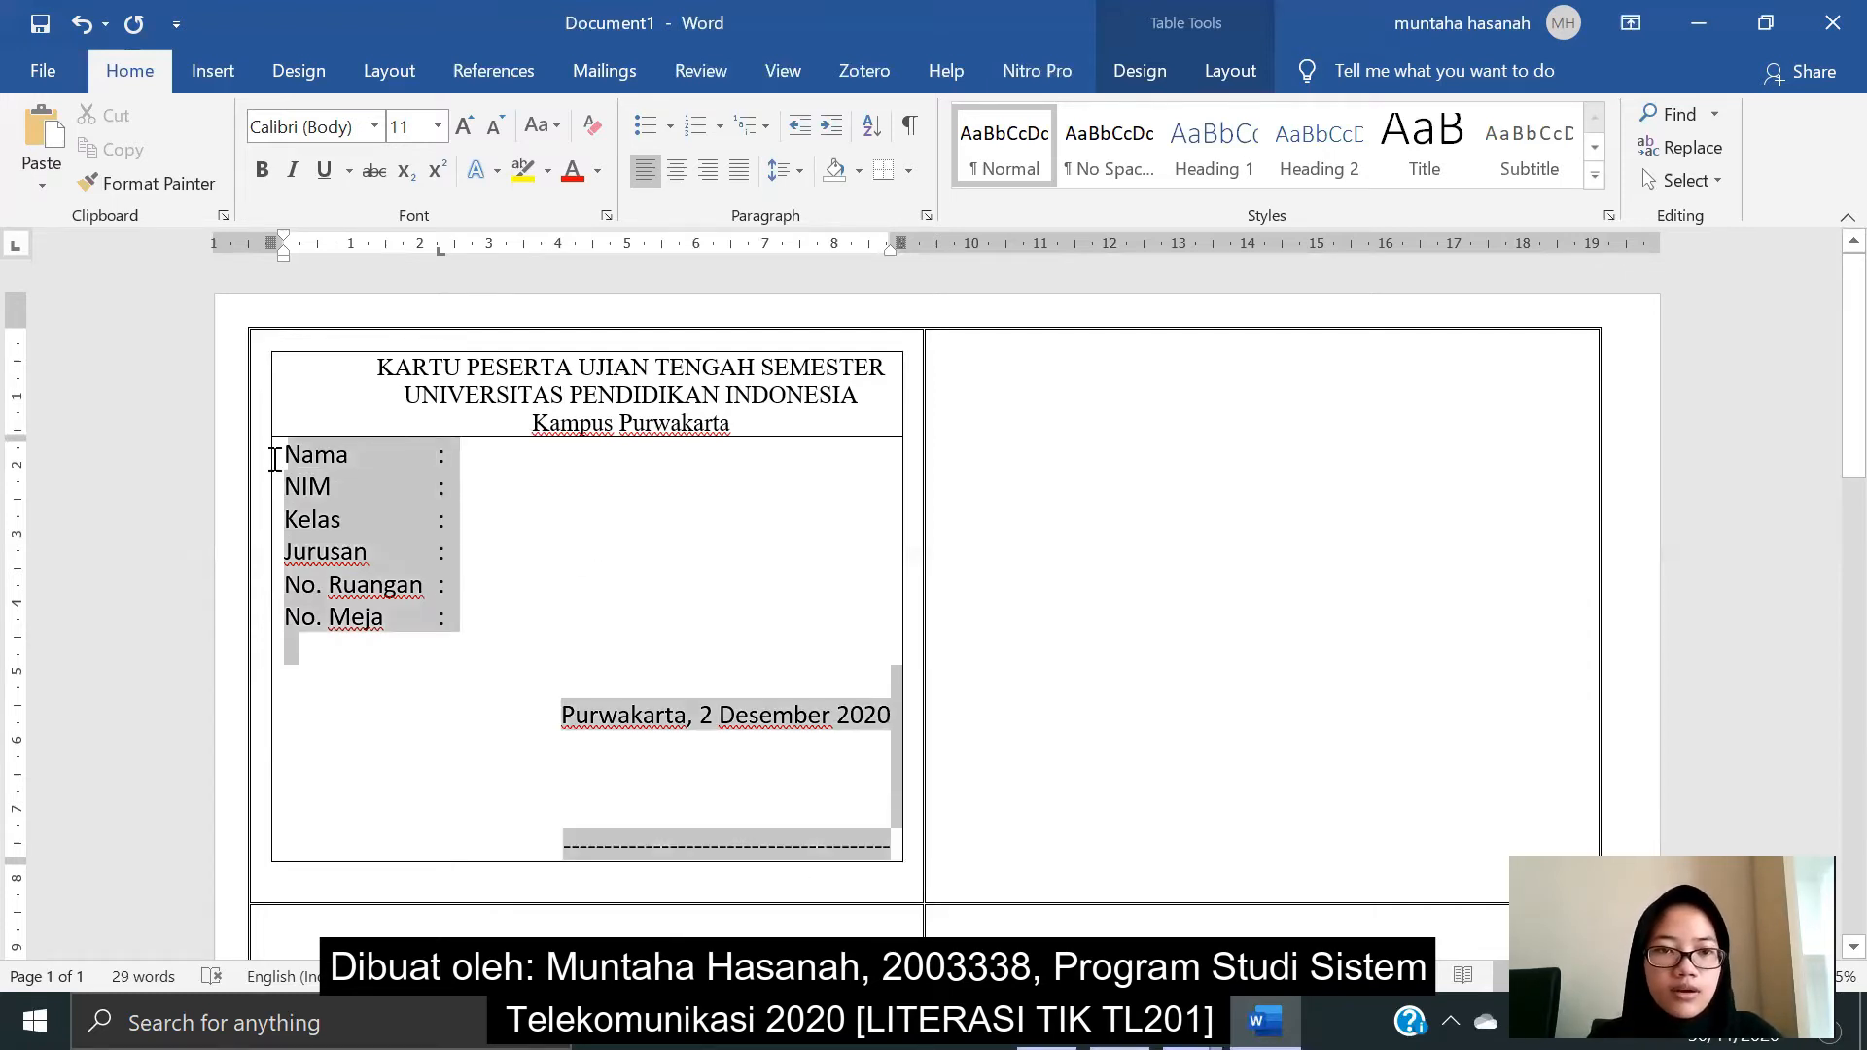
- Set the selected labels, date and signature line to Times New Roman
left_click(349, 128)
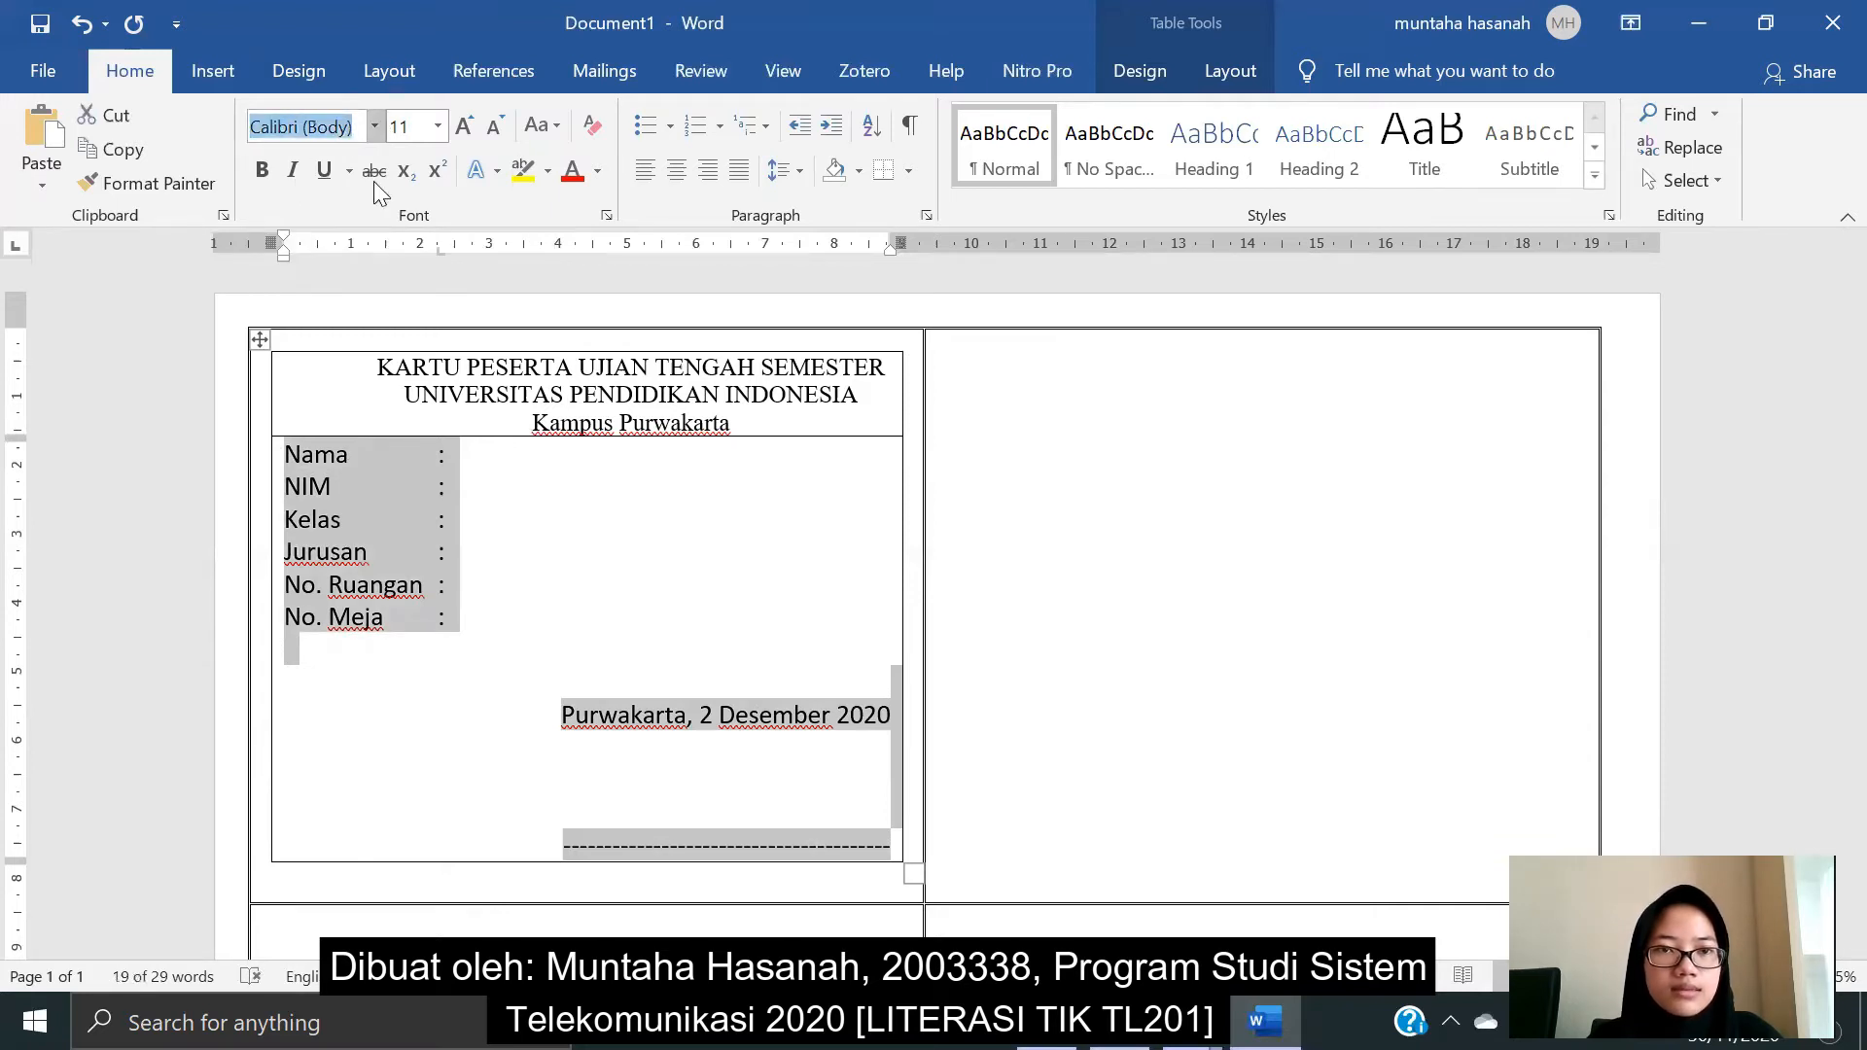
type("Times New Roman")
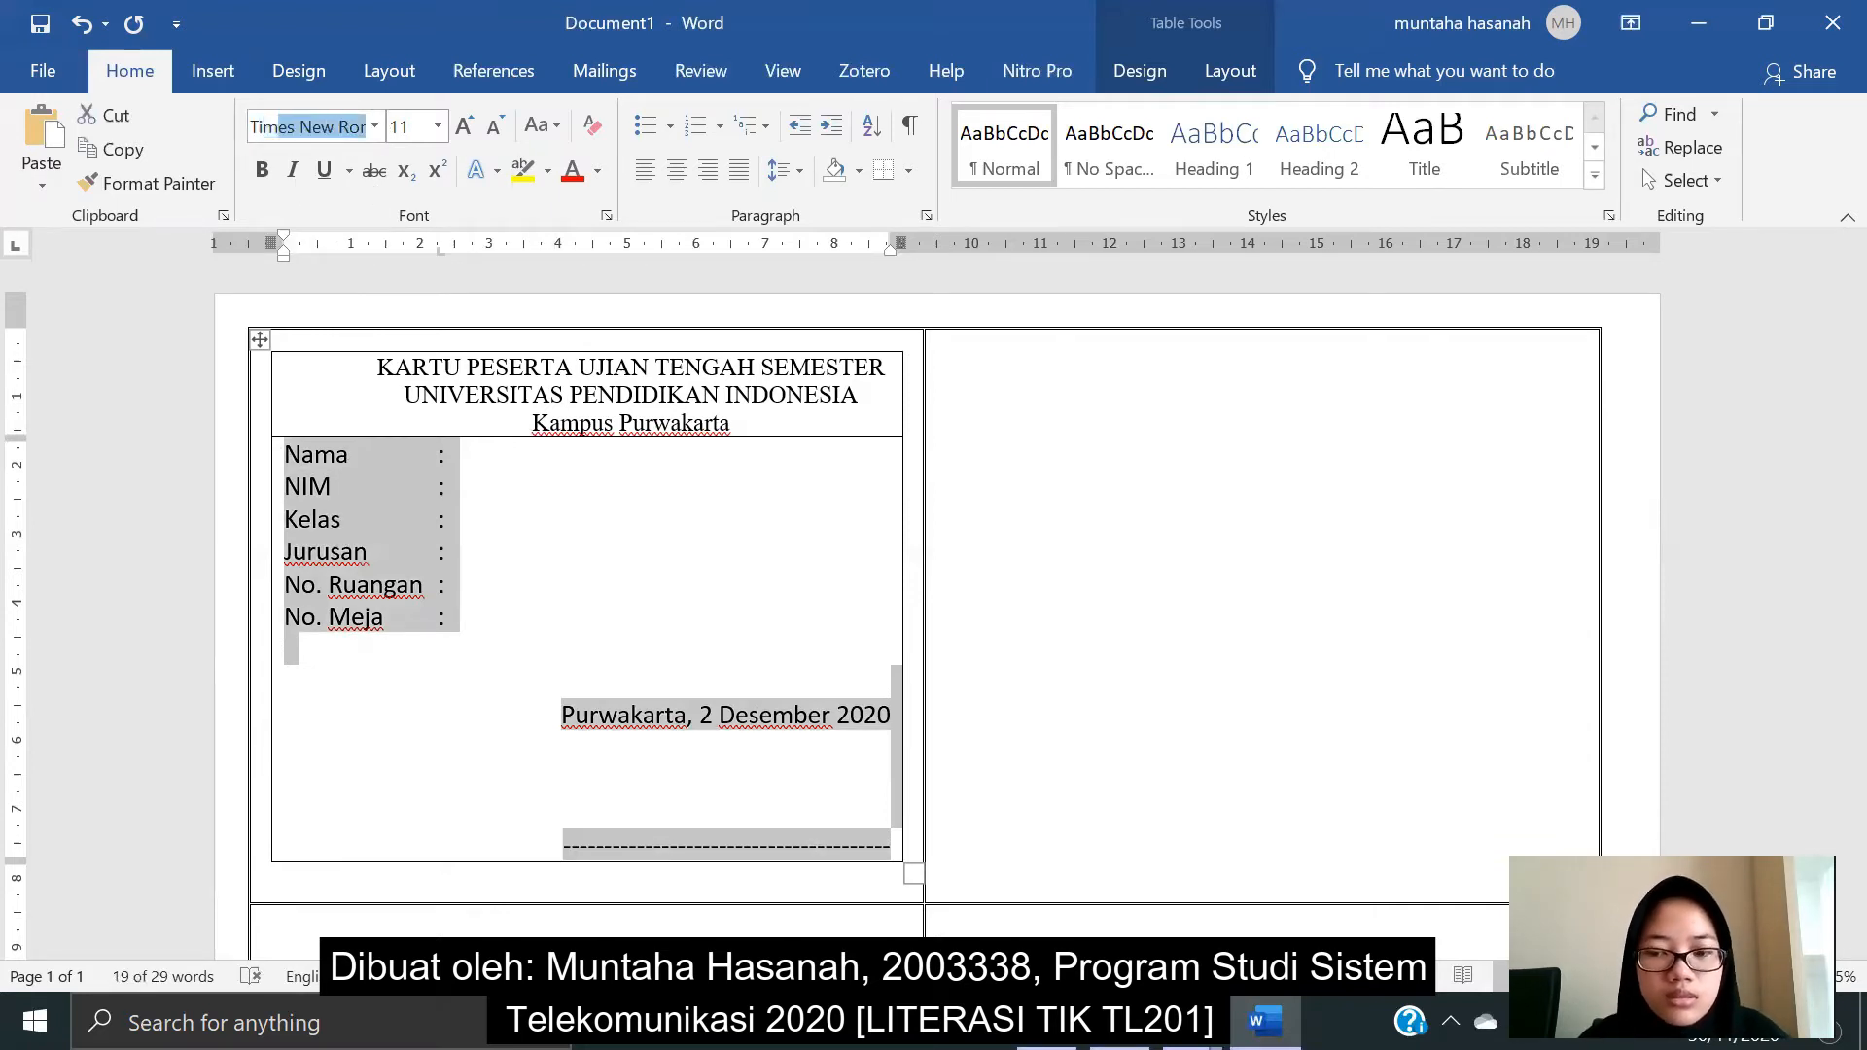
key("Return")
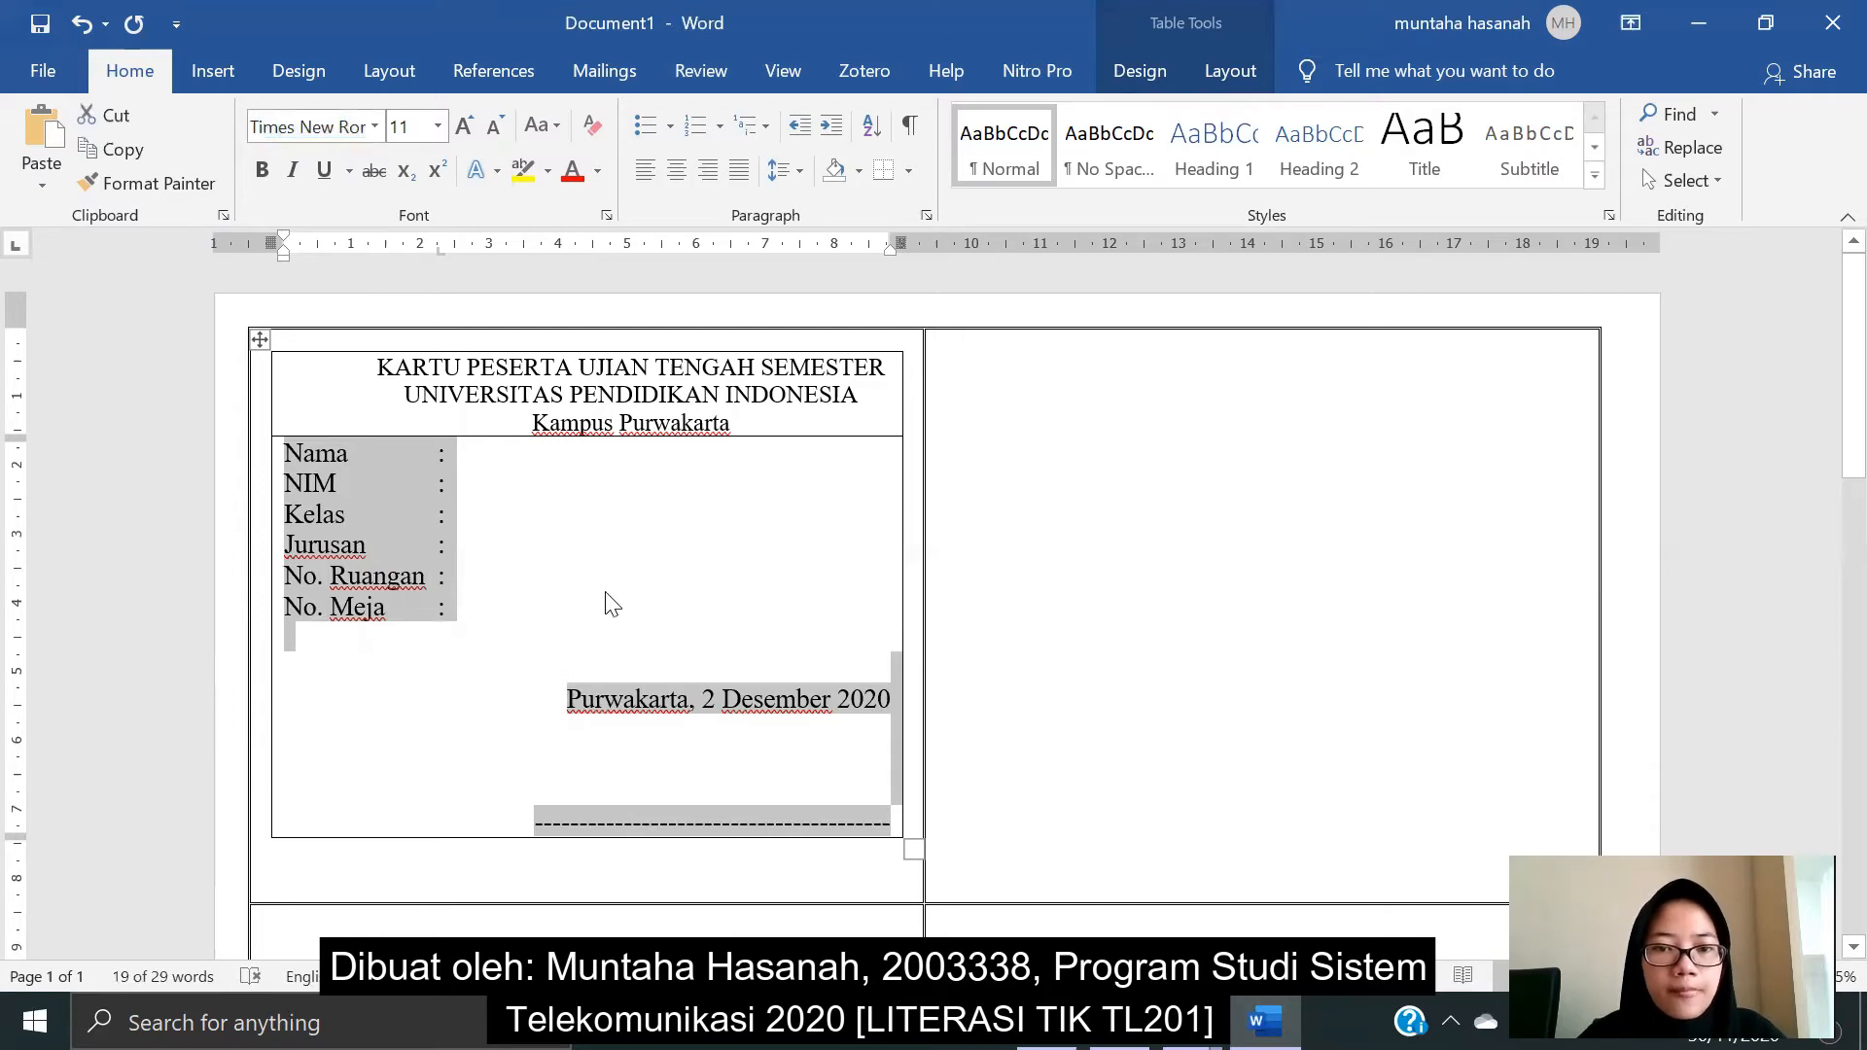
left_click(757, 632)
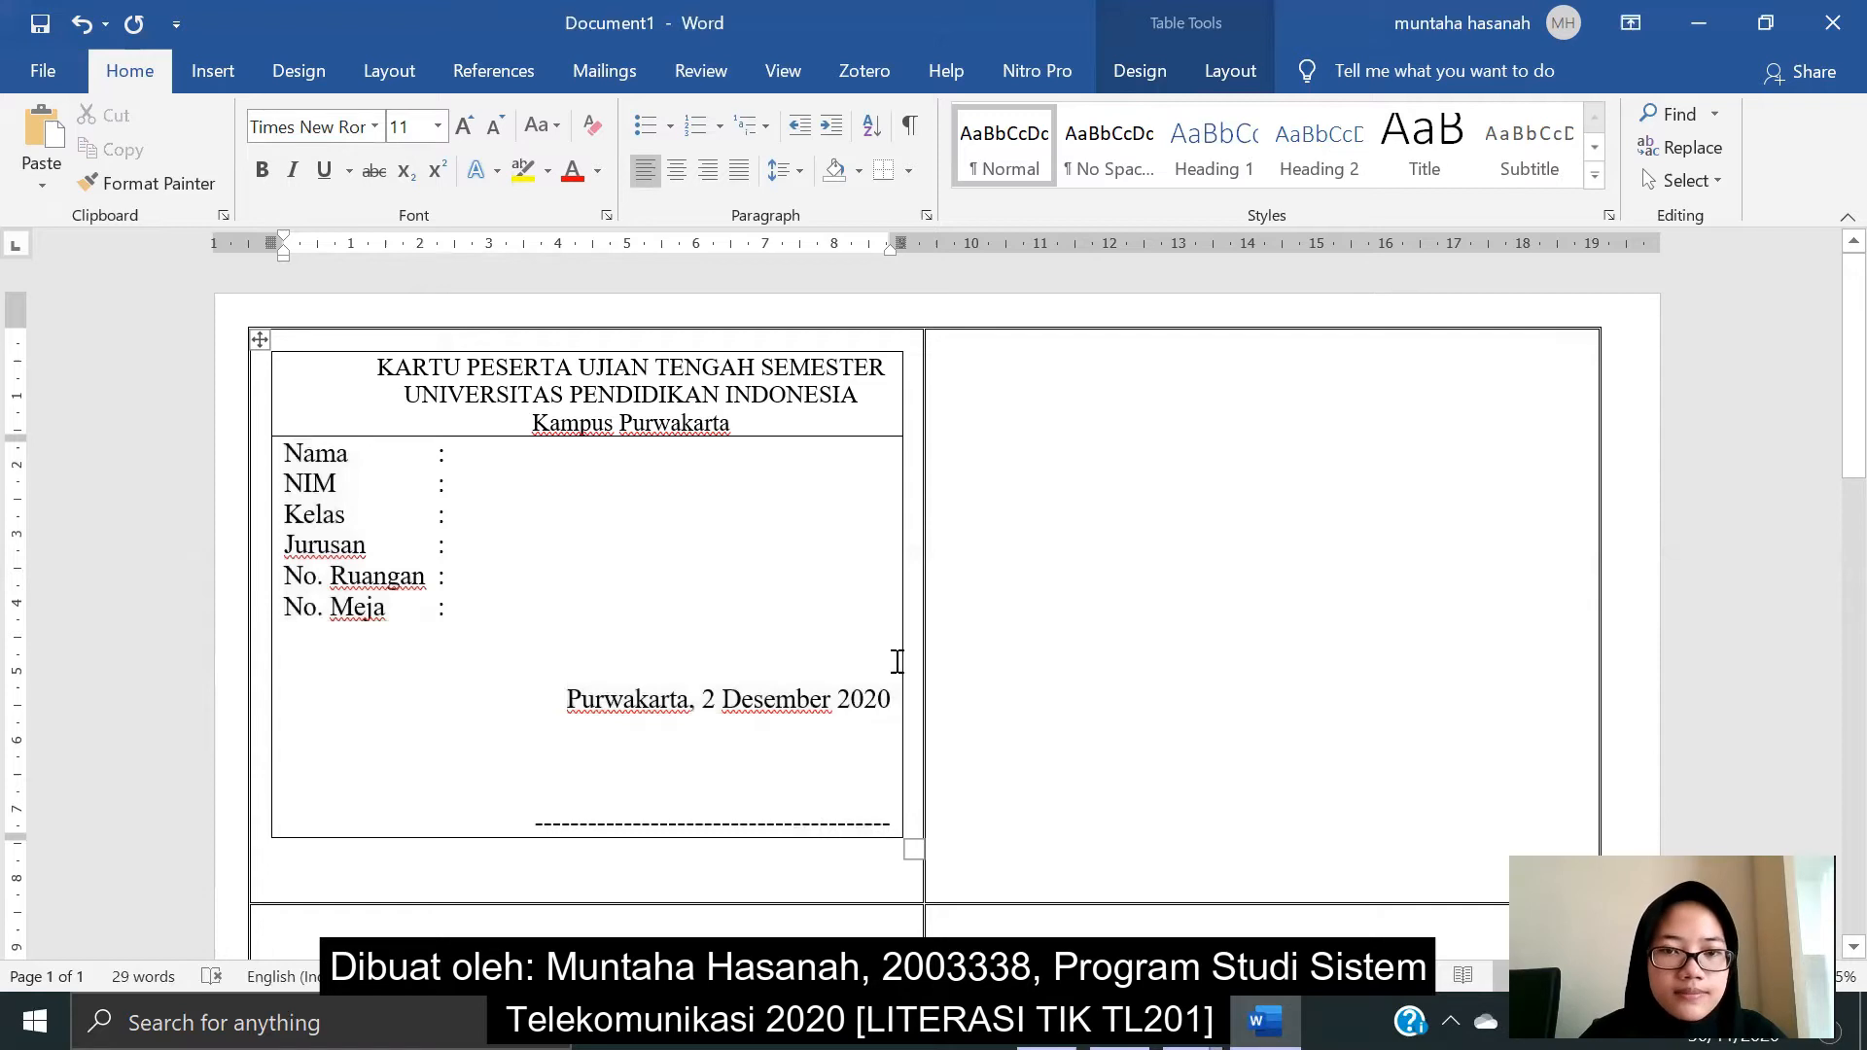
- Shorten the signature line by one dash and add a blank line below the date
left_click(570, 822)
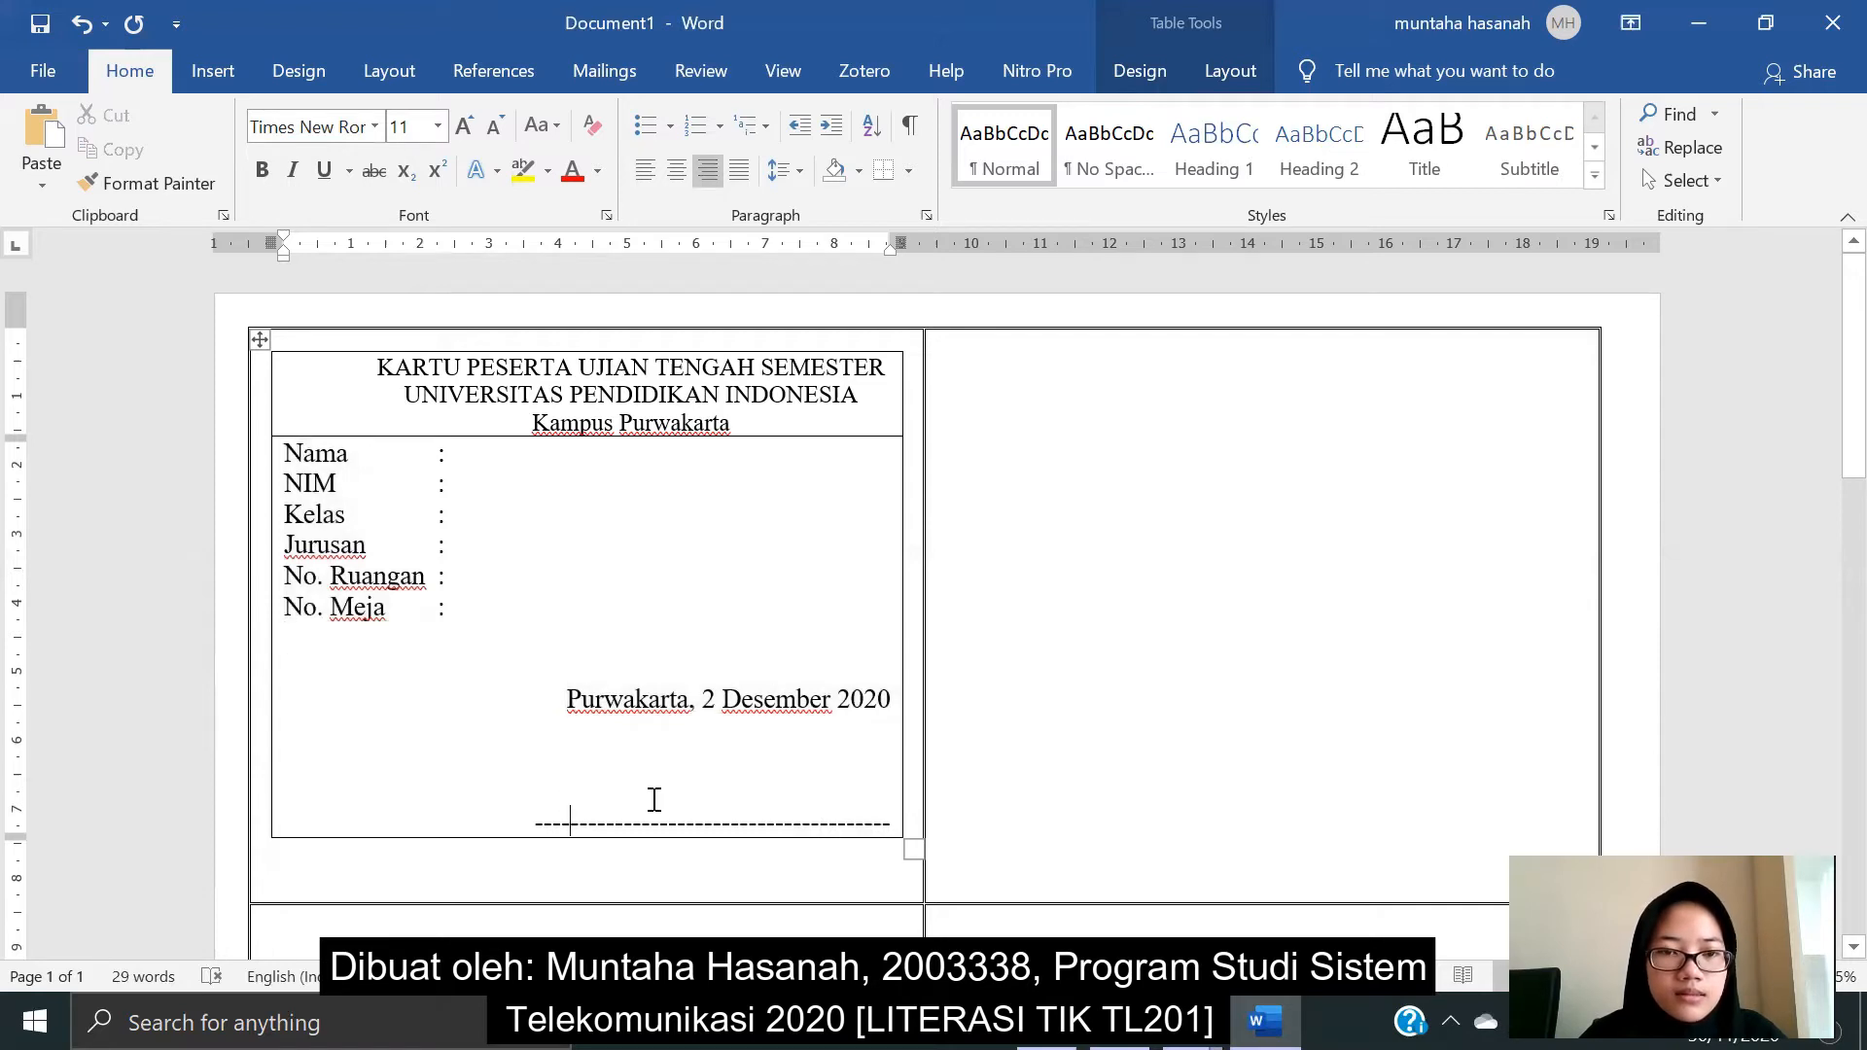
key("BackSpace")
key("BackSpace")
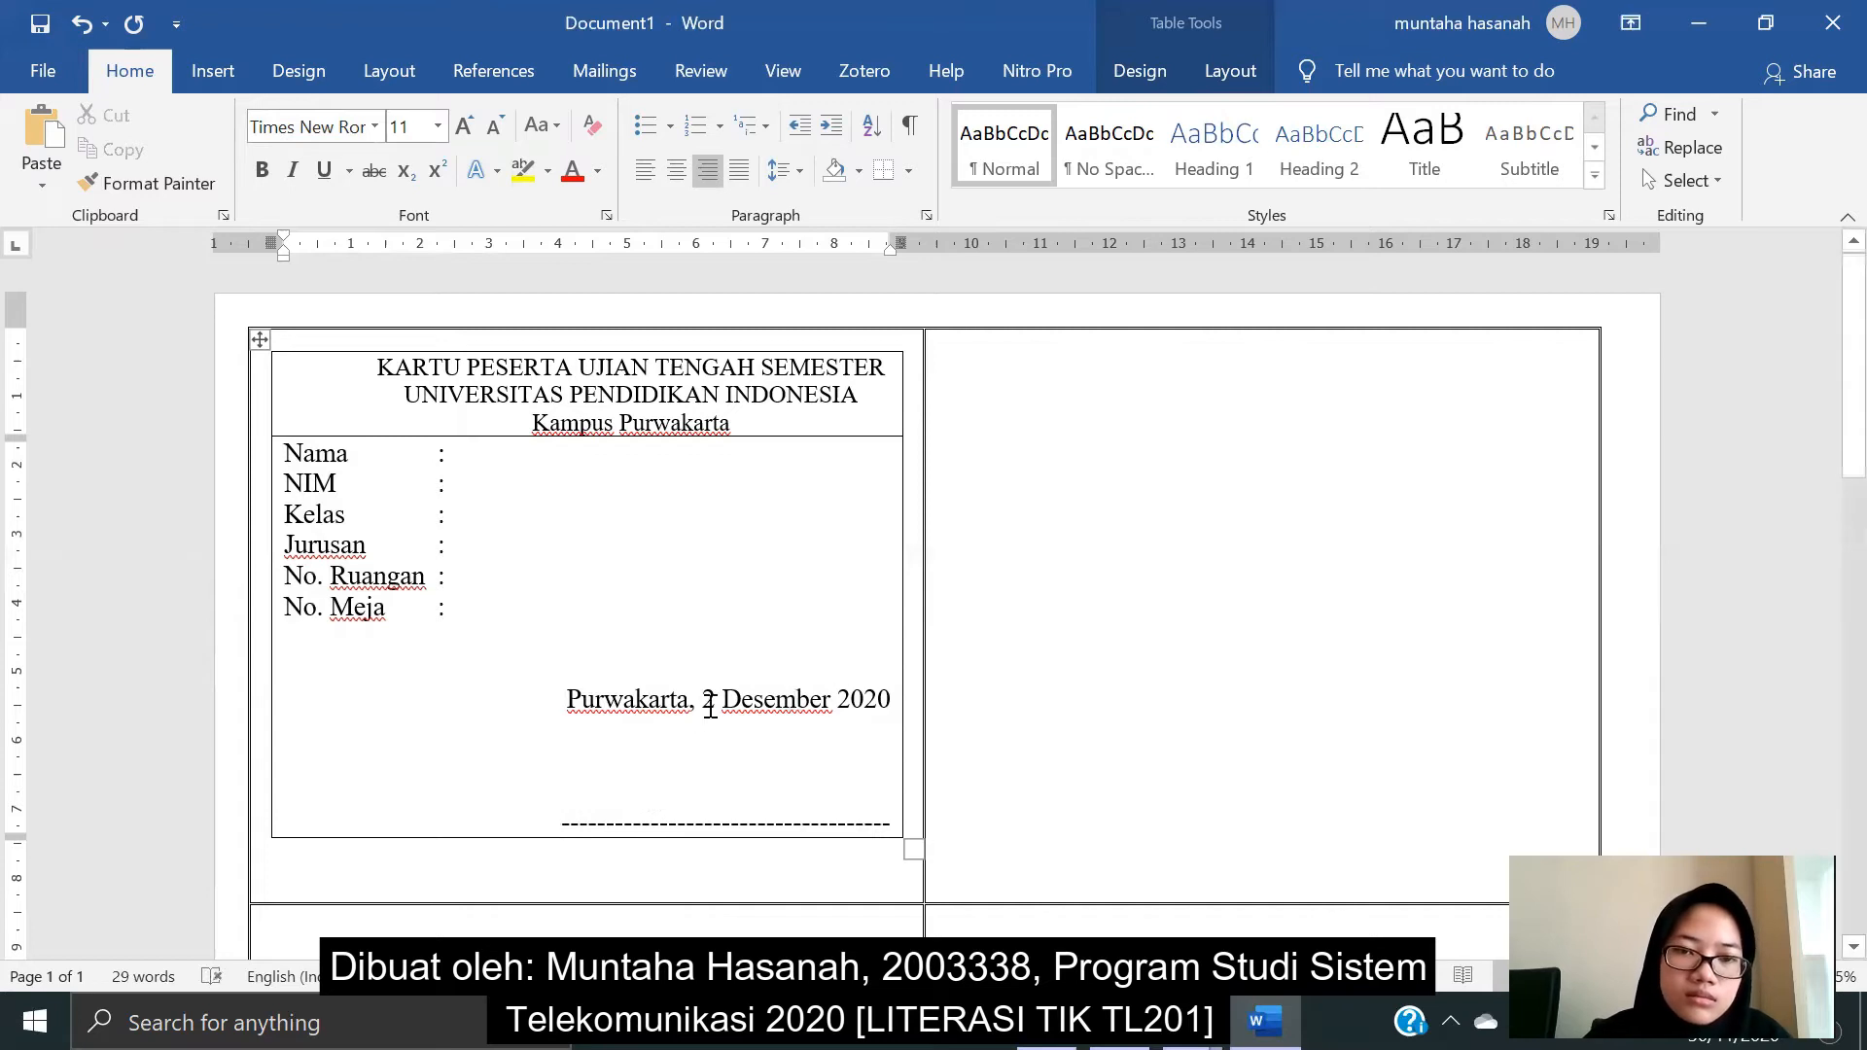
left_click(890, 700)
key("Return")
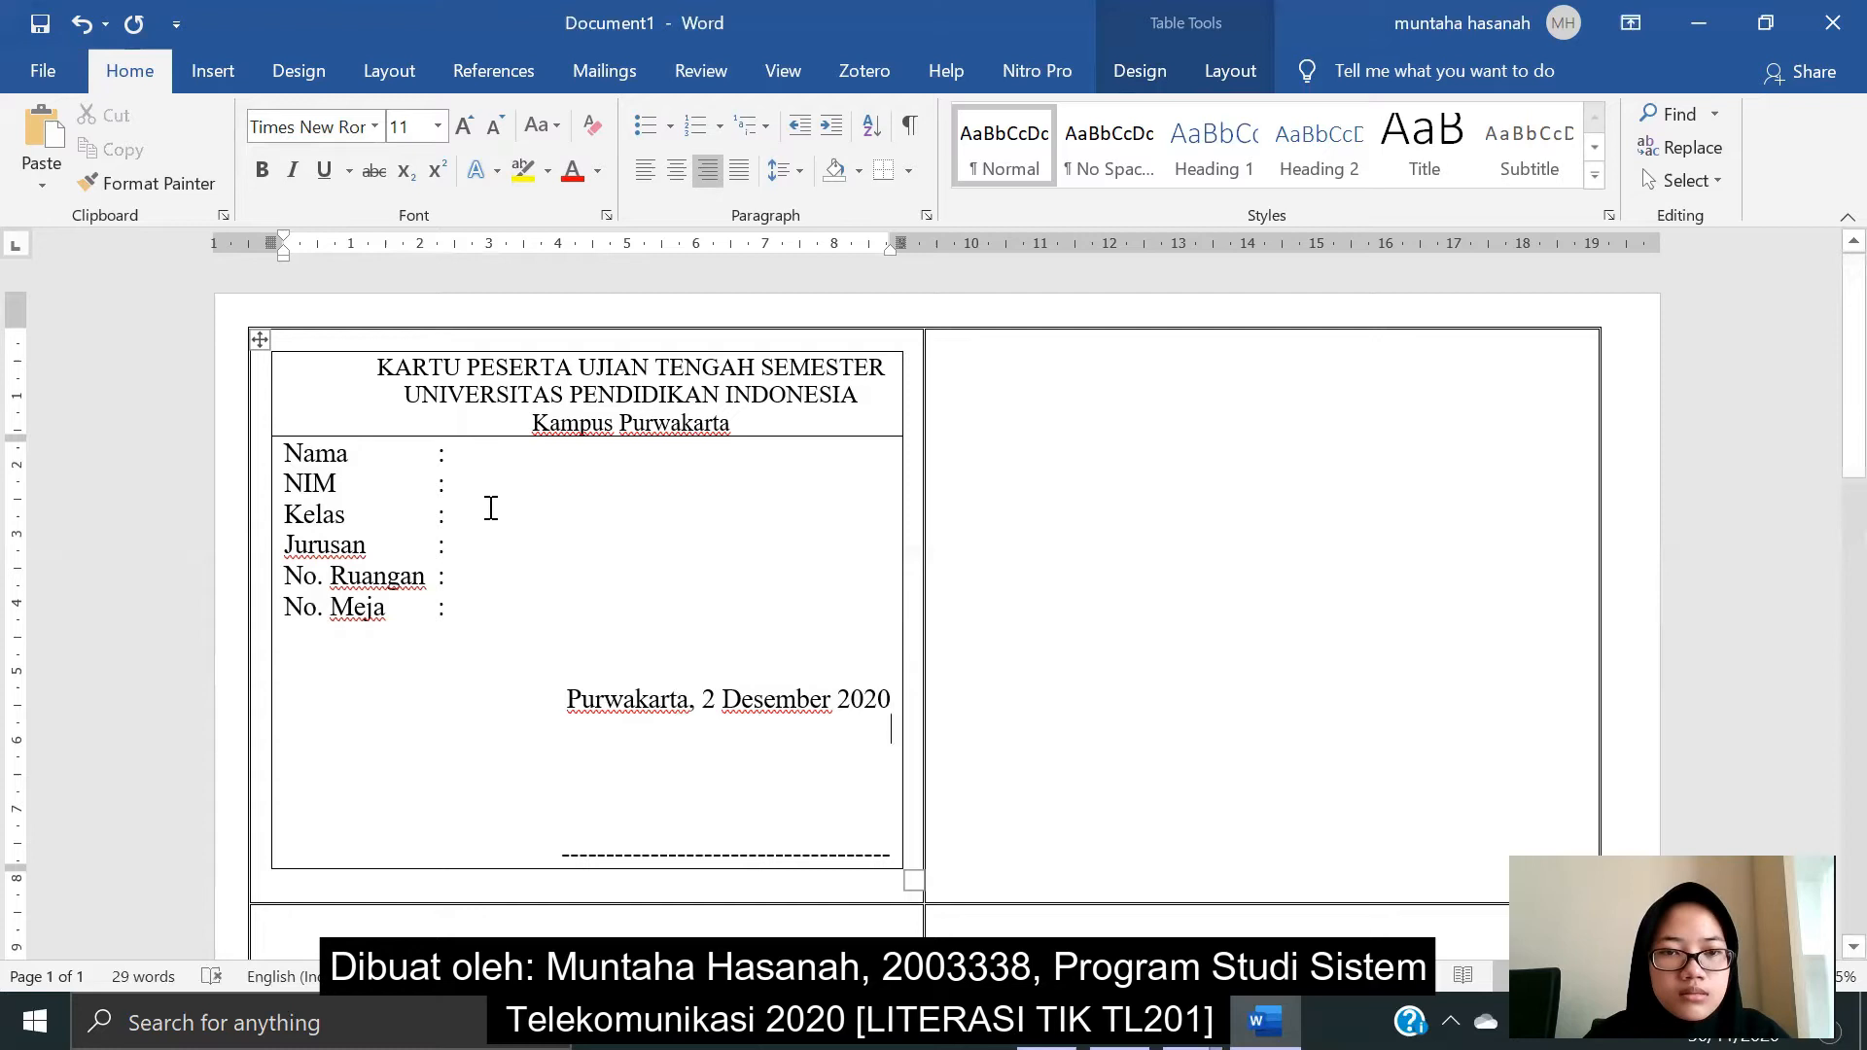
left_click(479, 459)
left_click(321, 367)
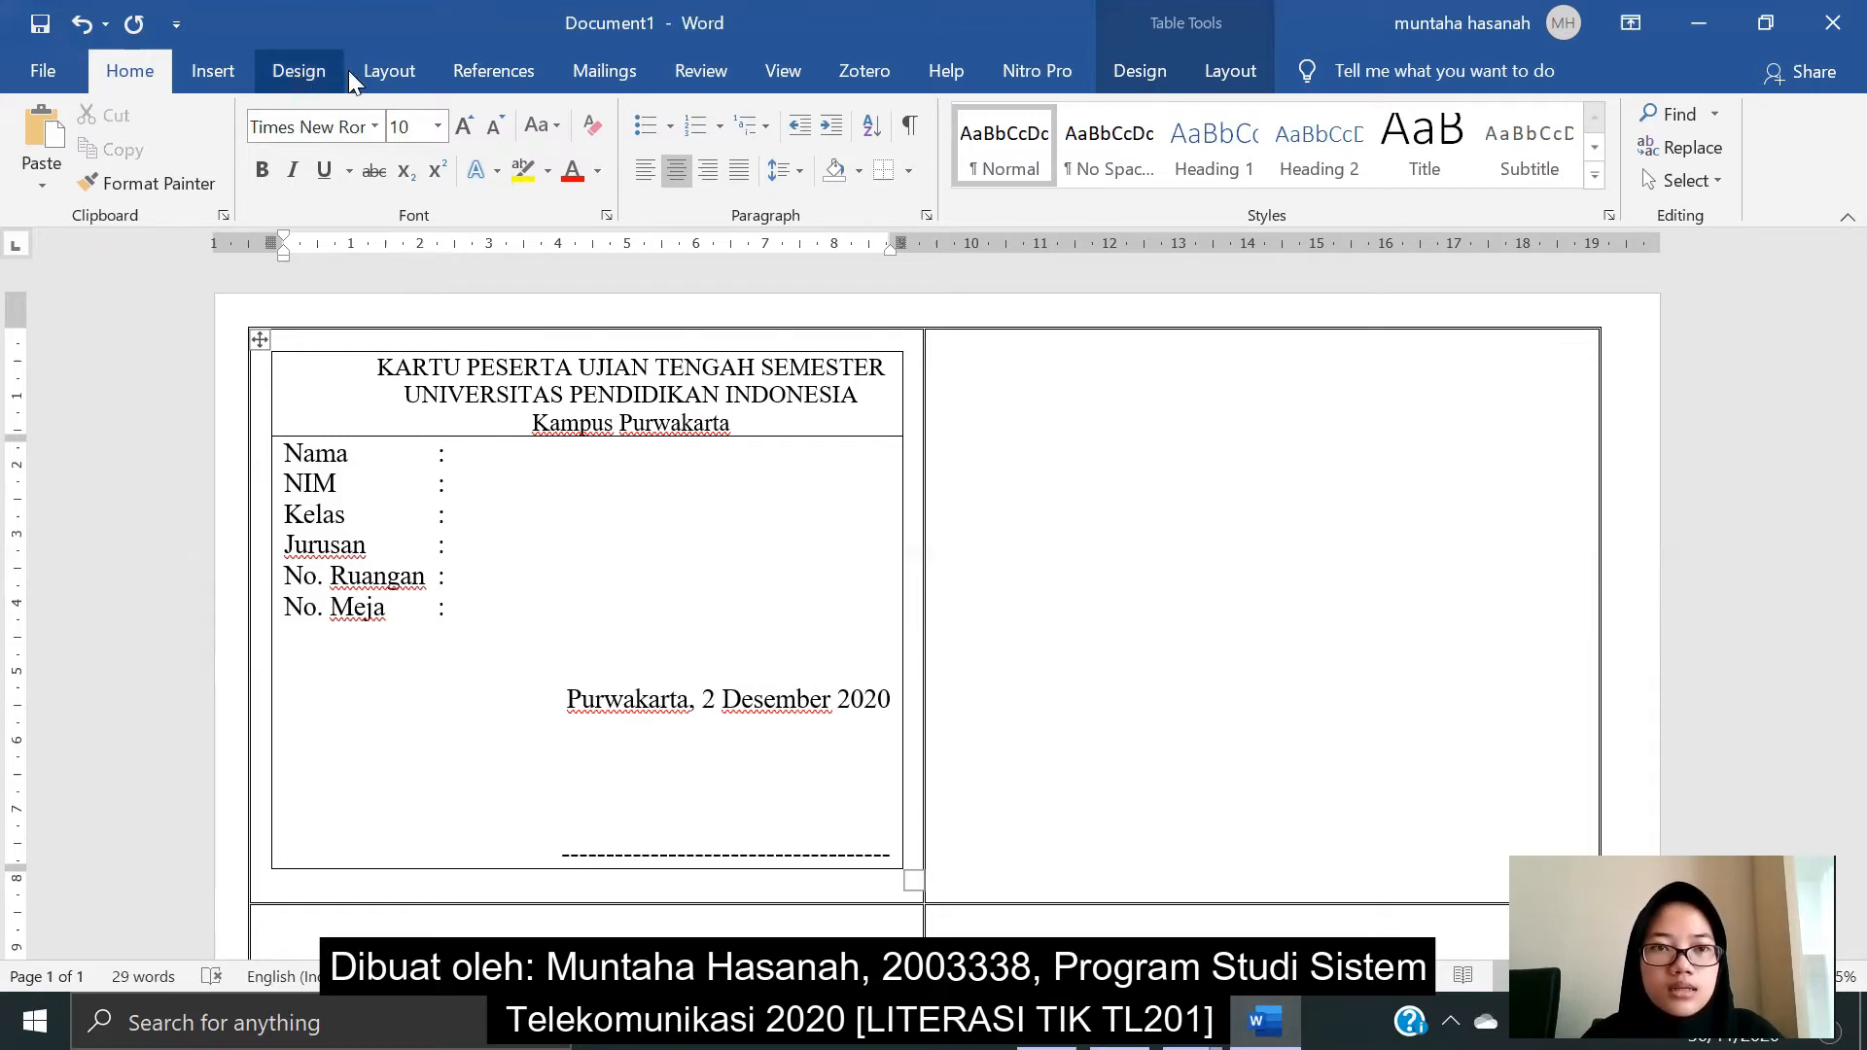
- Insert the UPI logo picture from this device into the card's header cell
left_click(206, 78)
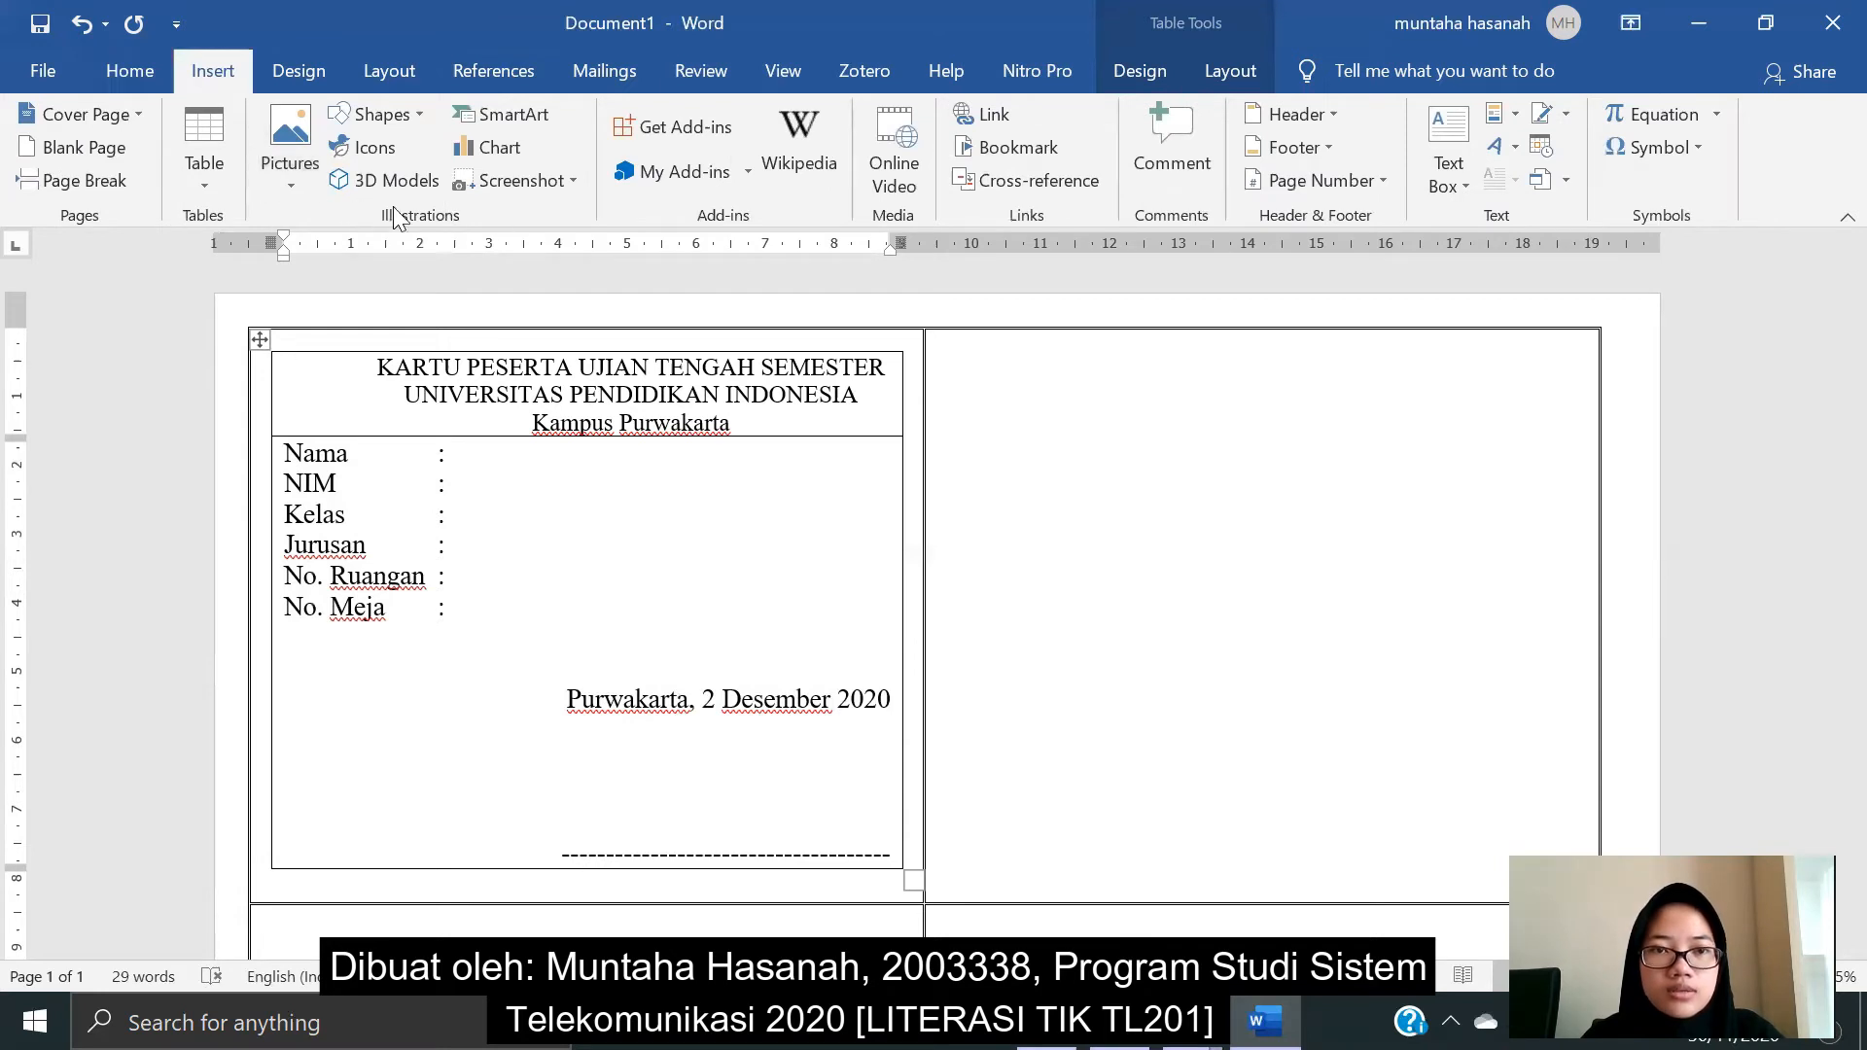
left_click(284, 179)
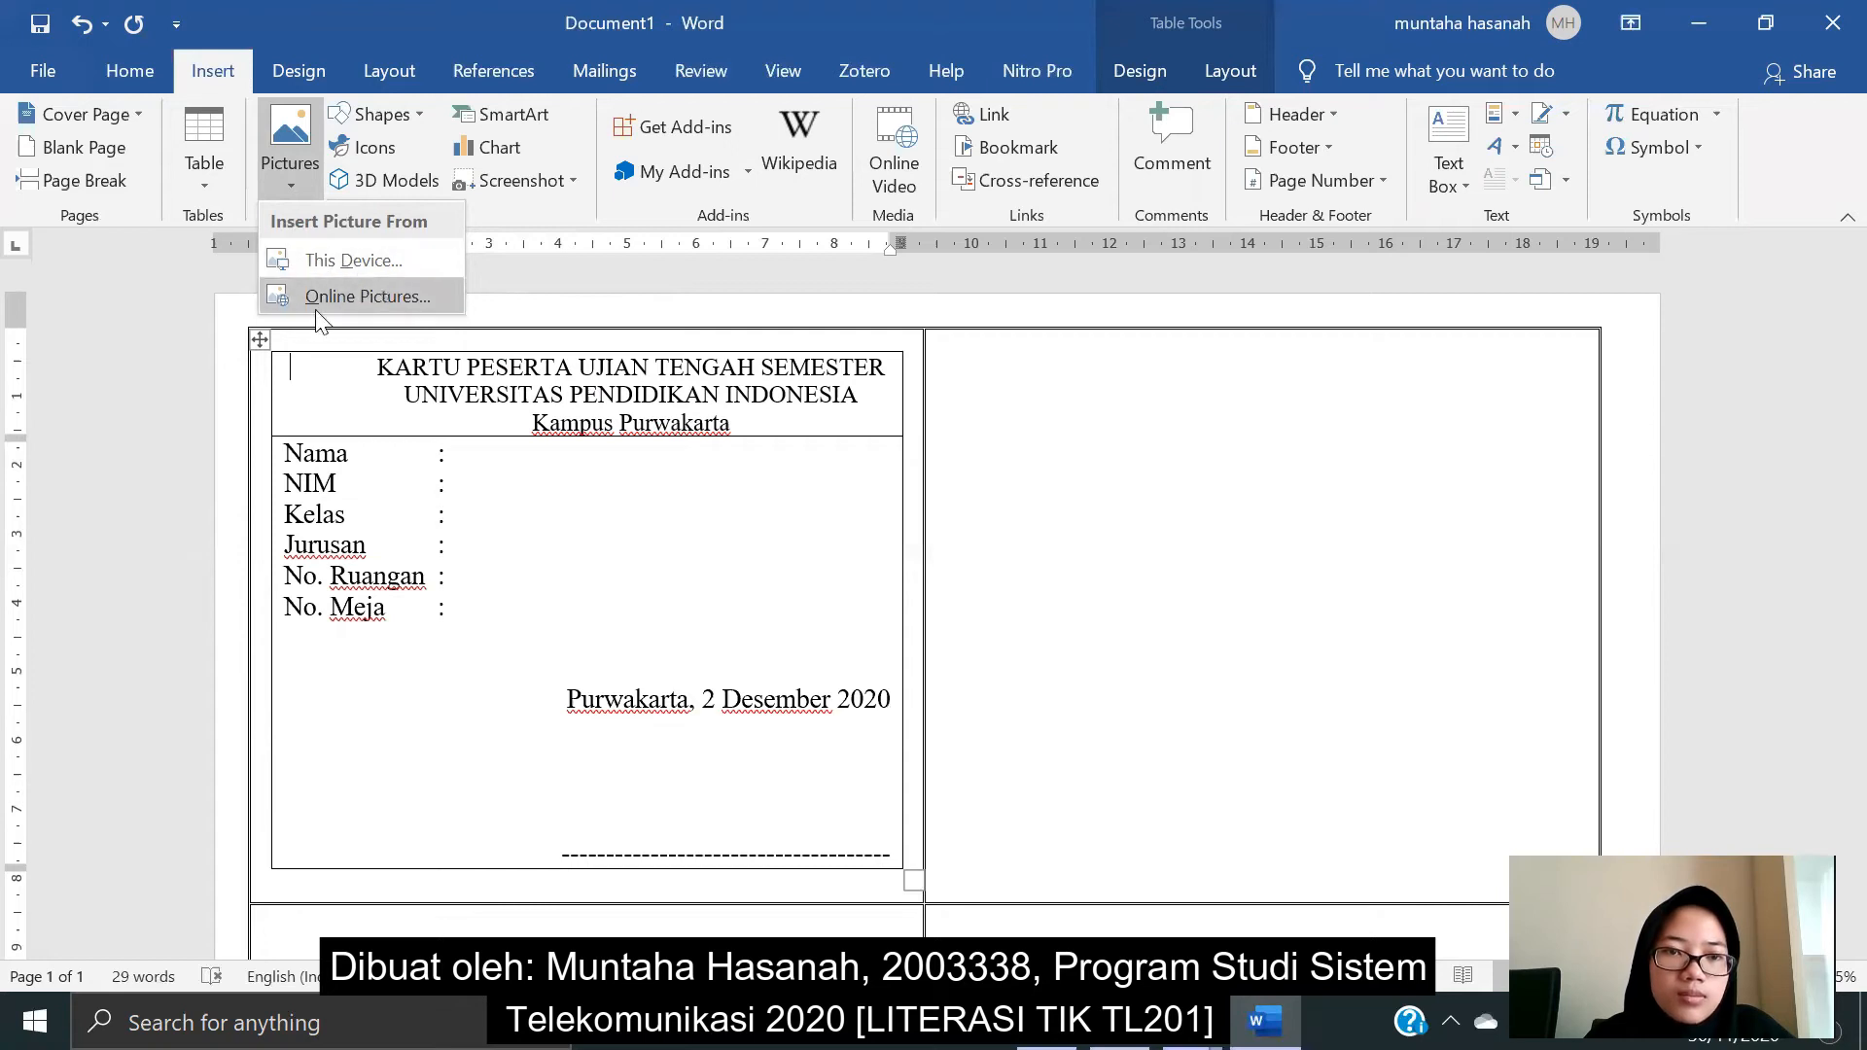
left_click(356, 260)
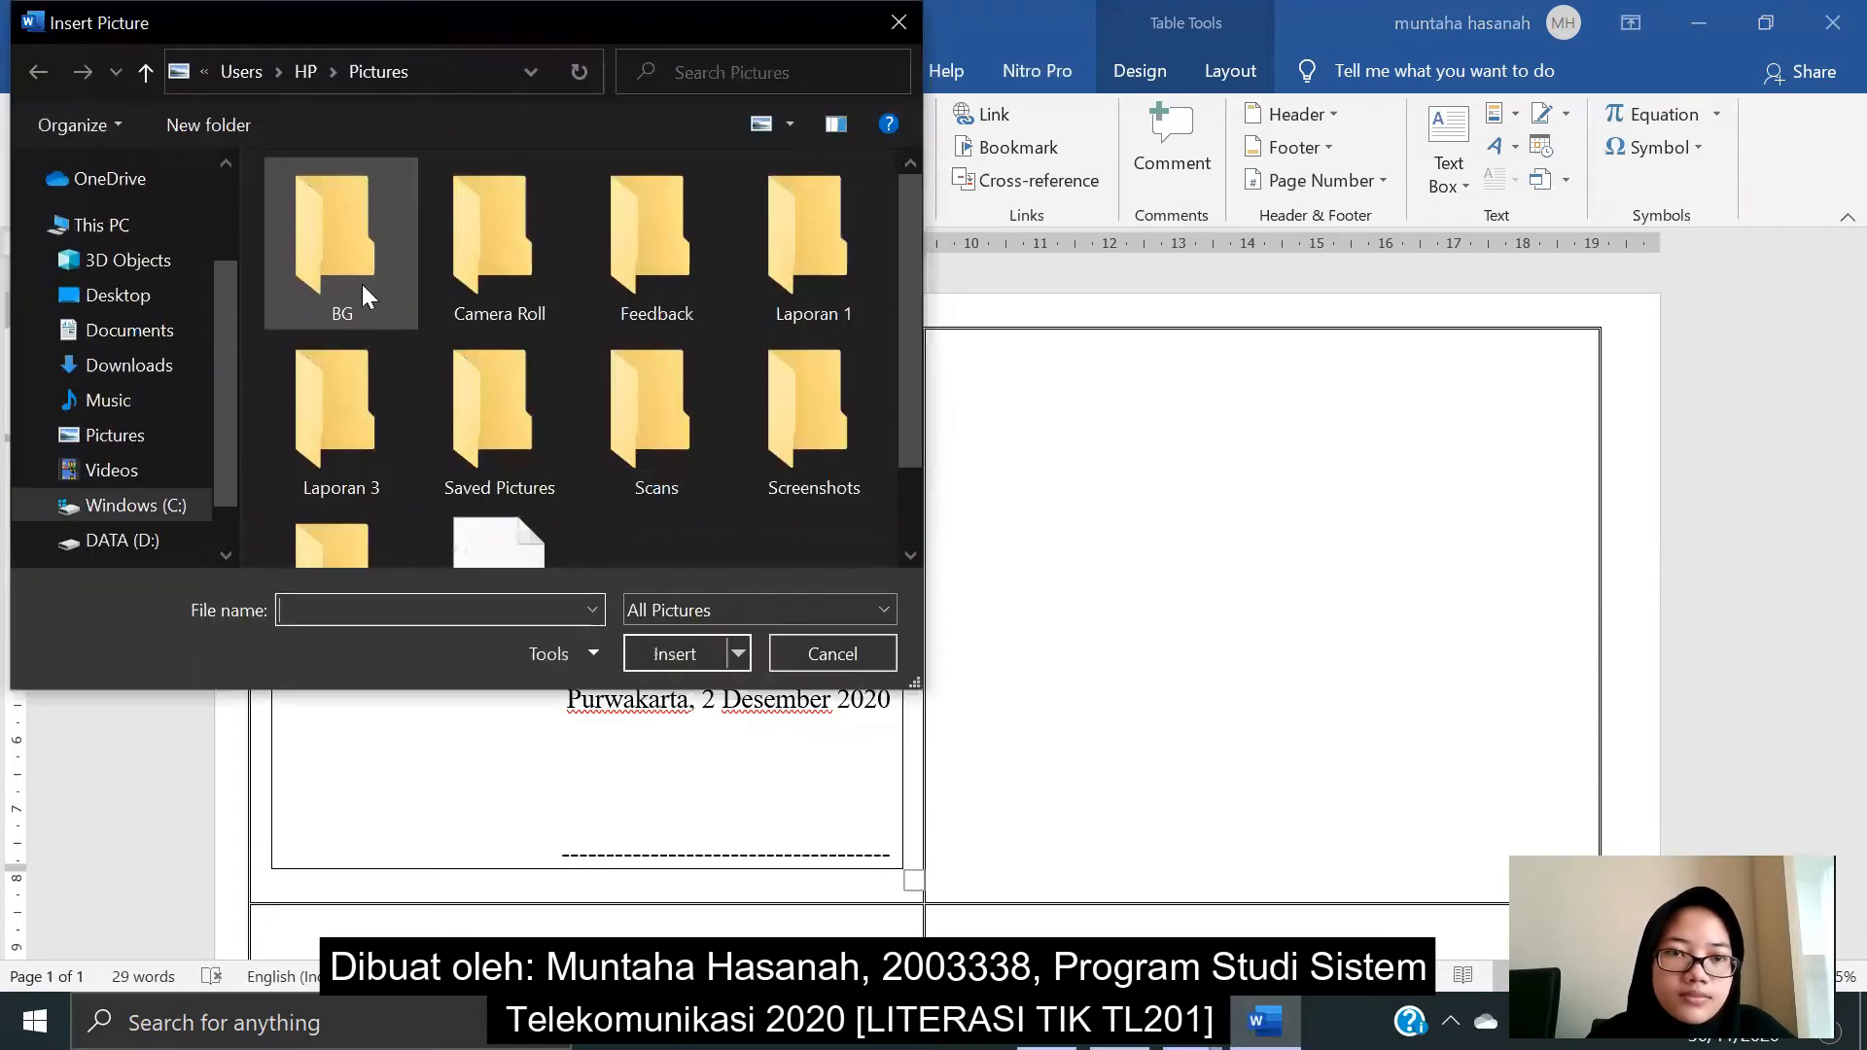
scroll(512, 370, "down", 1)
left_click(514, 459)
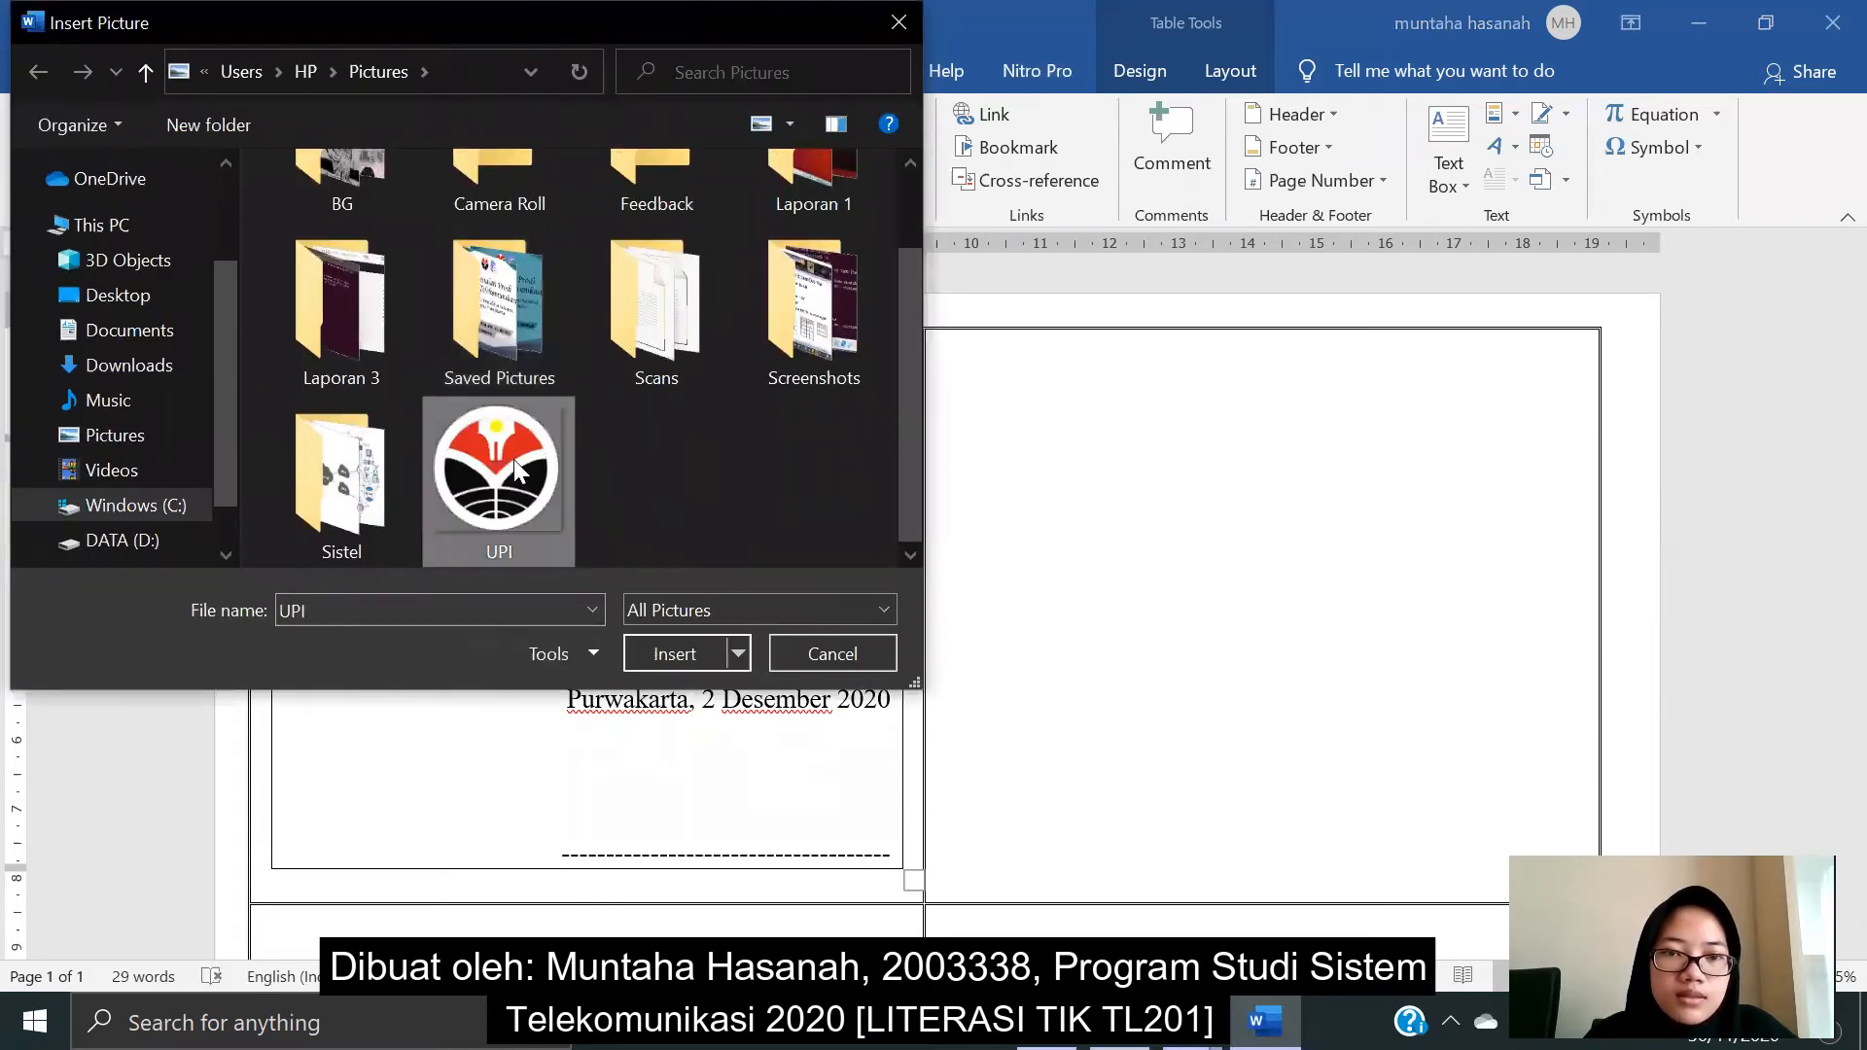
left_click(645, 648)
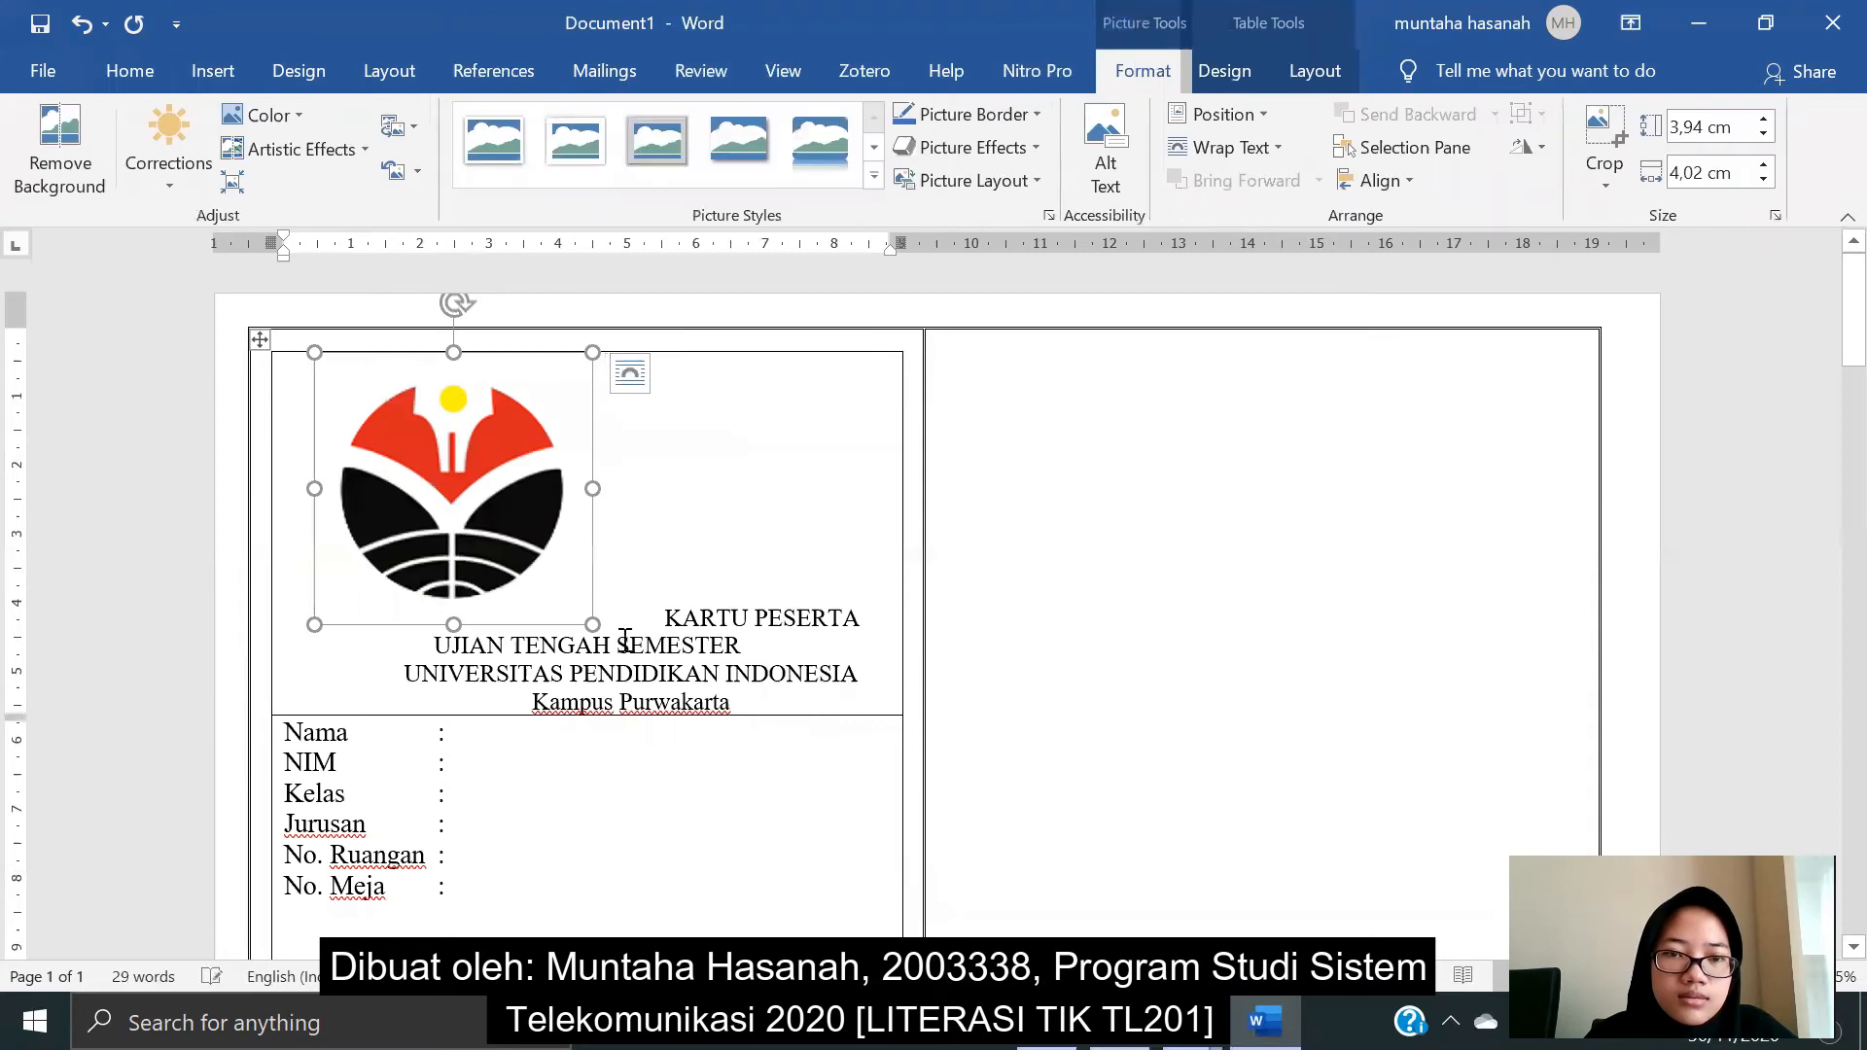
- Shrink the UPI logo to about 1,12 × 1,14 cm, set it In Front of Text, and place it top-left
left_click_drag(592, 624, 435, 473)
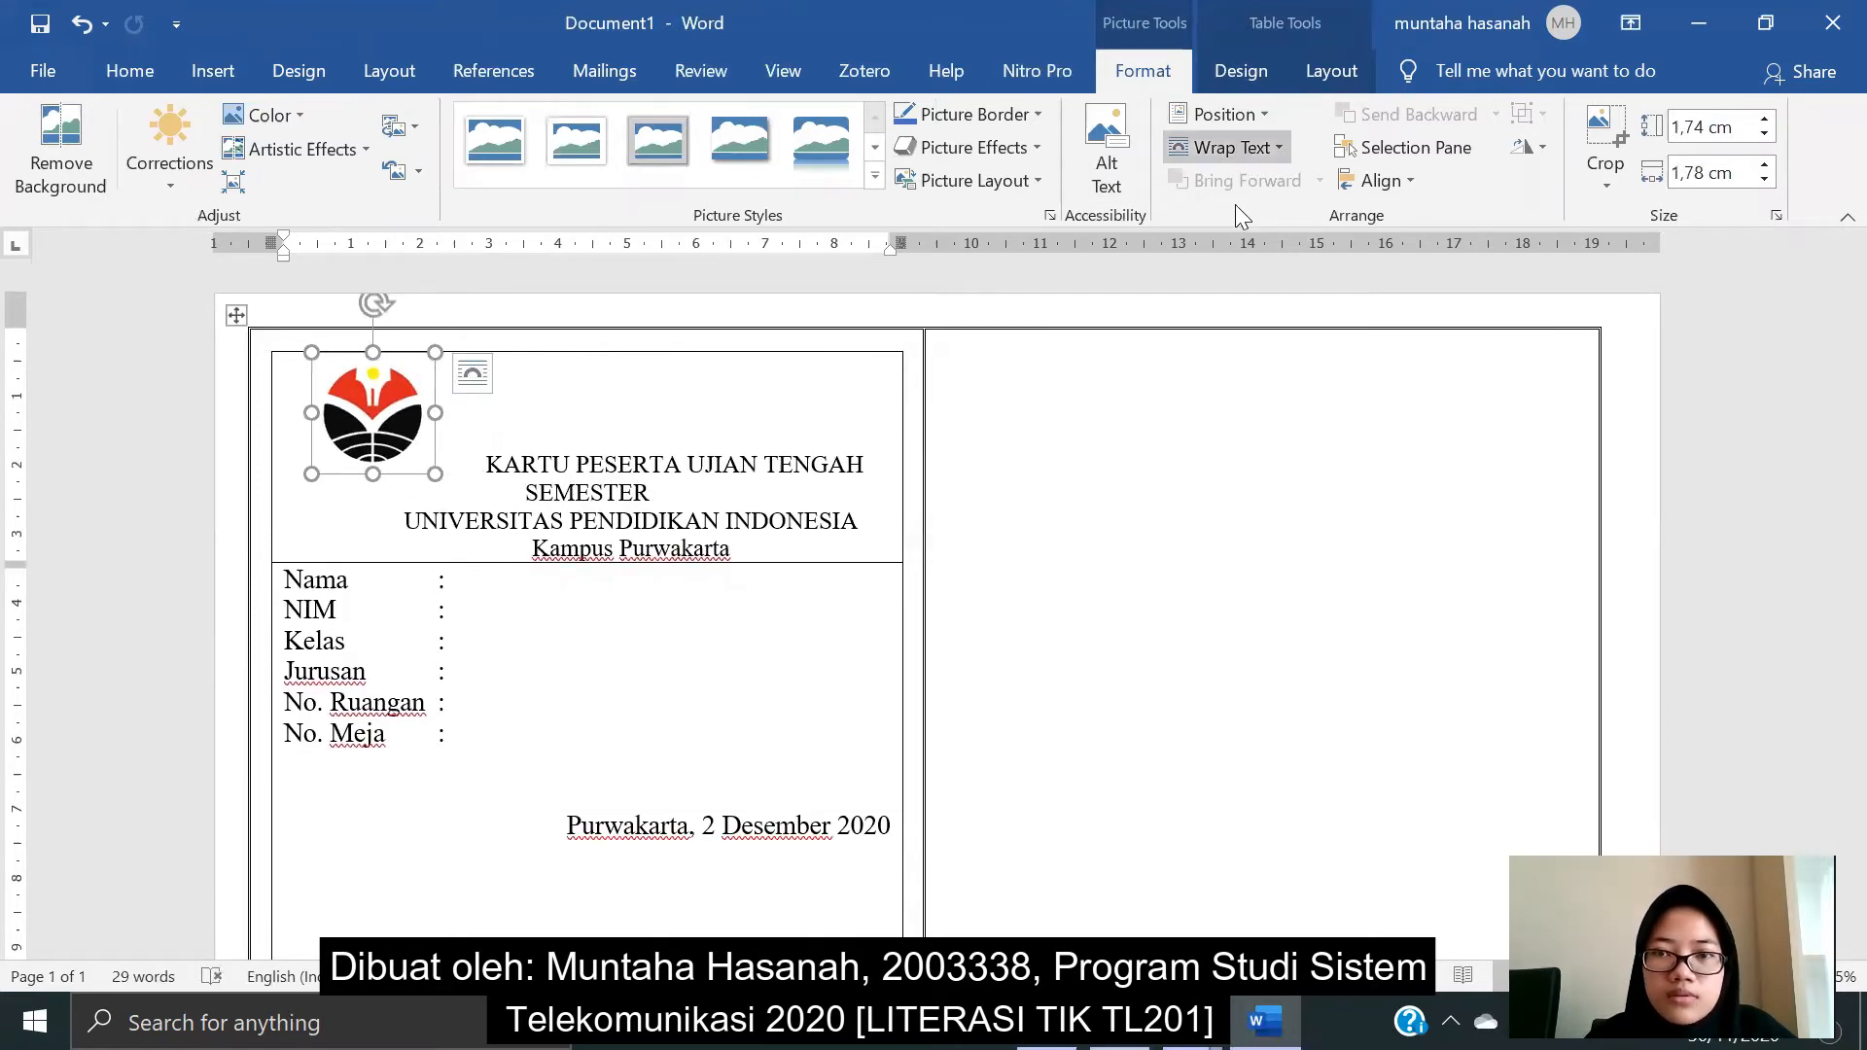
left_click(1254, 150)
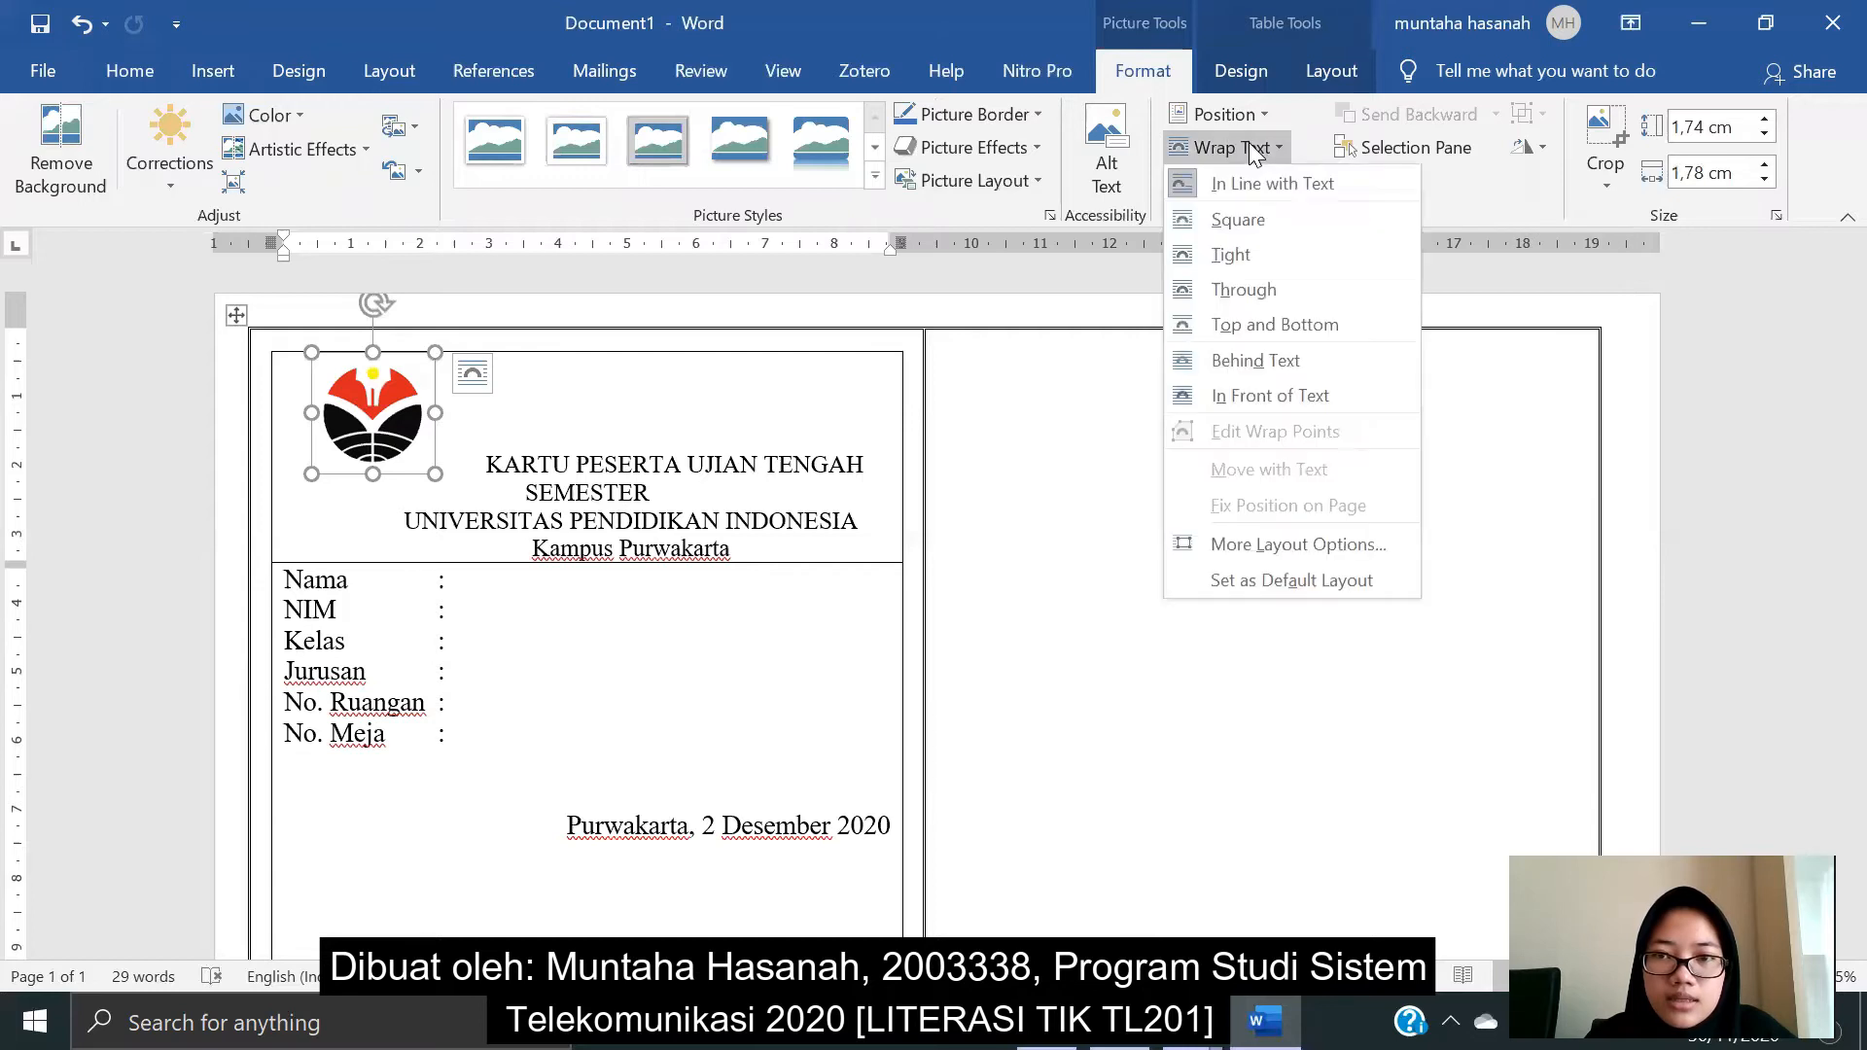
left_click(1247, 394)
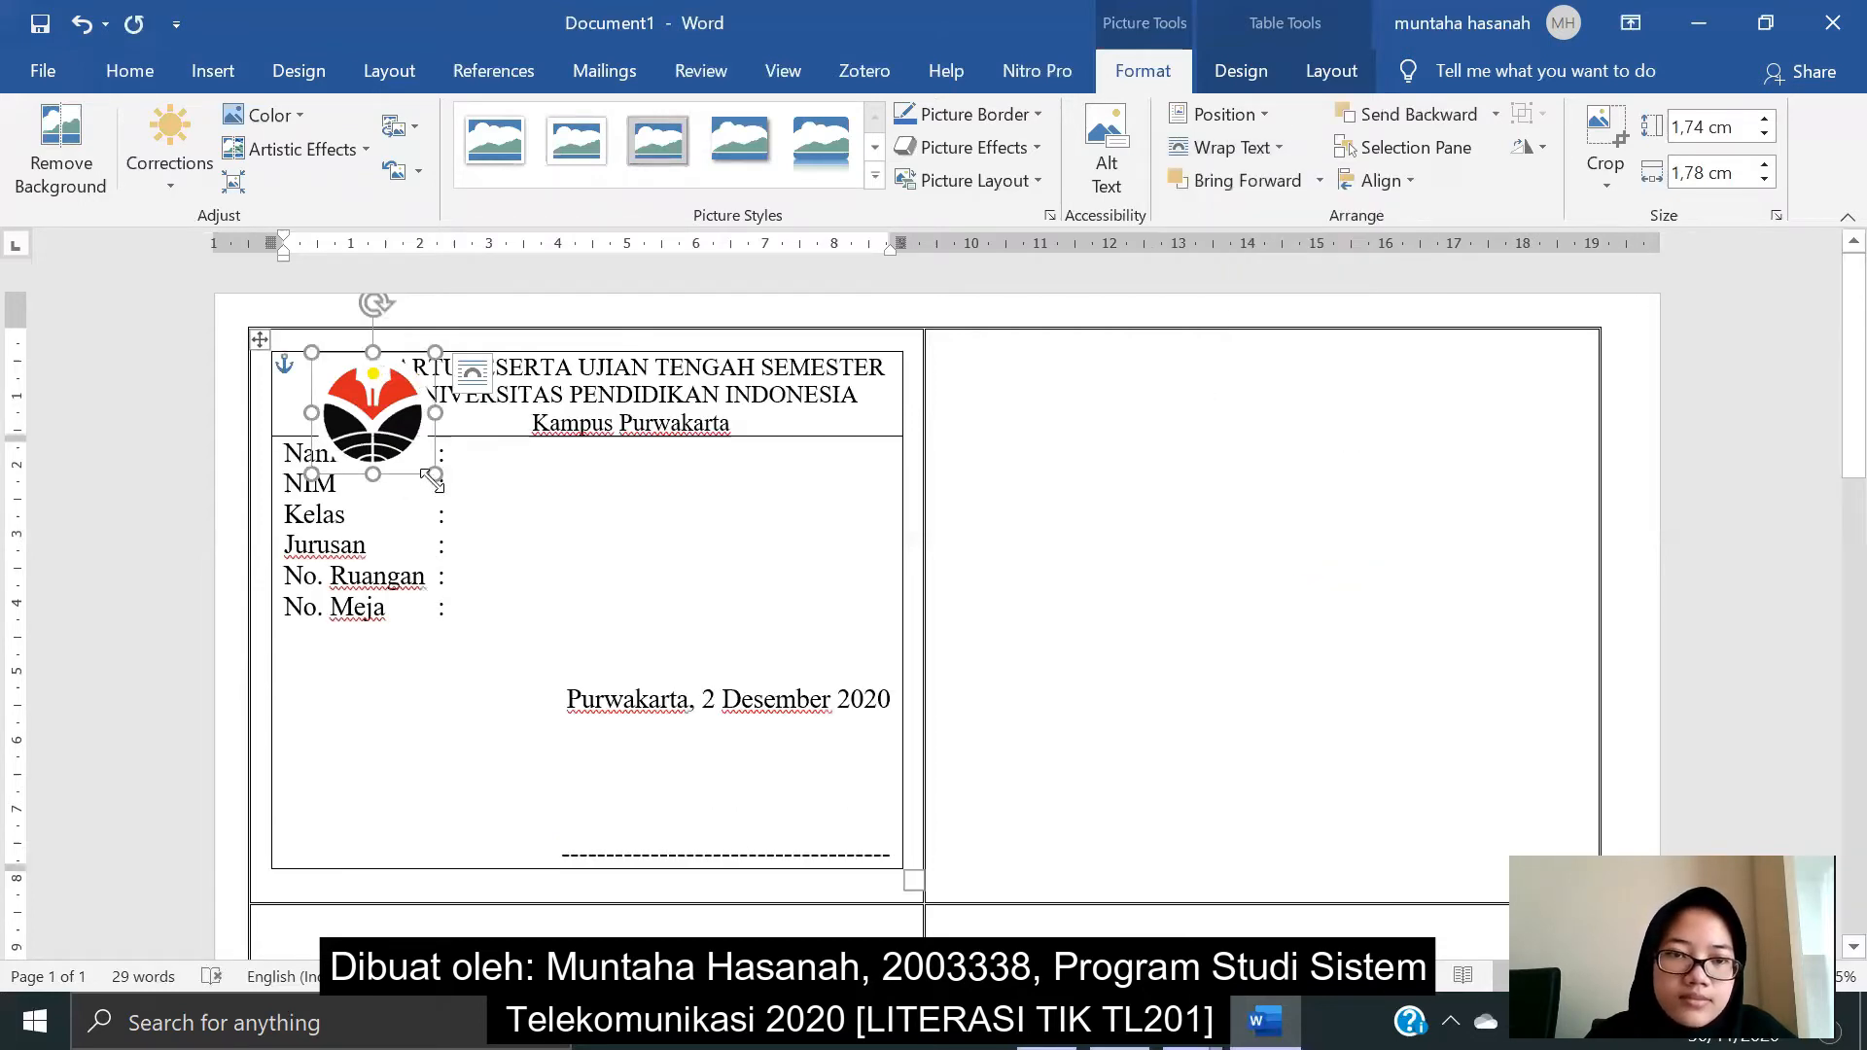
left_click_drag(431, 467, 337, 389)
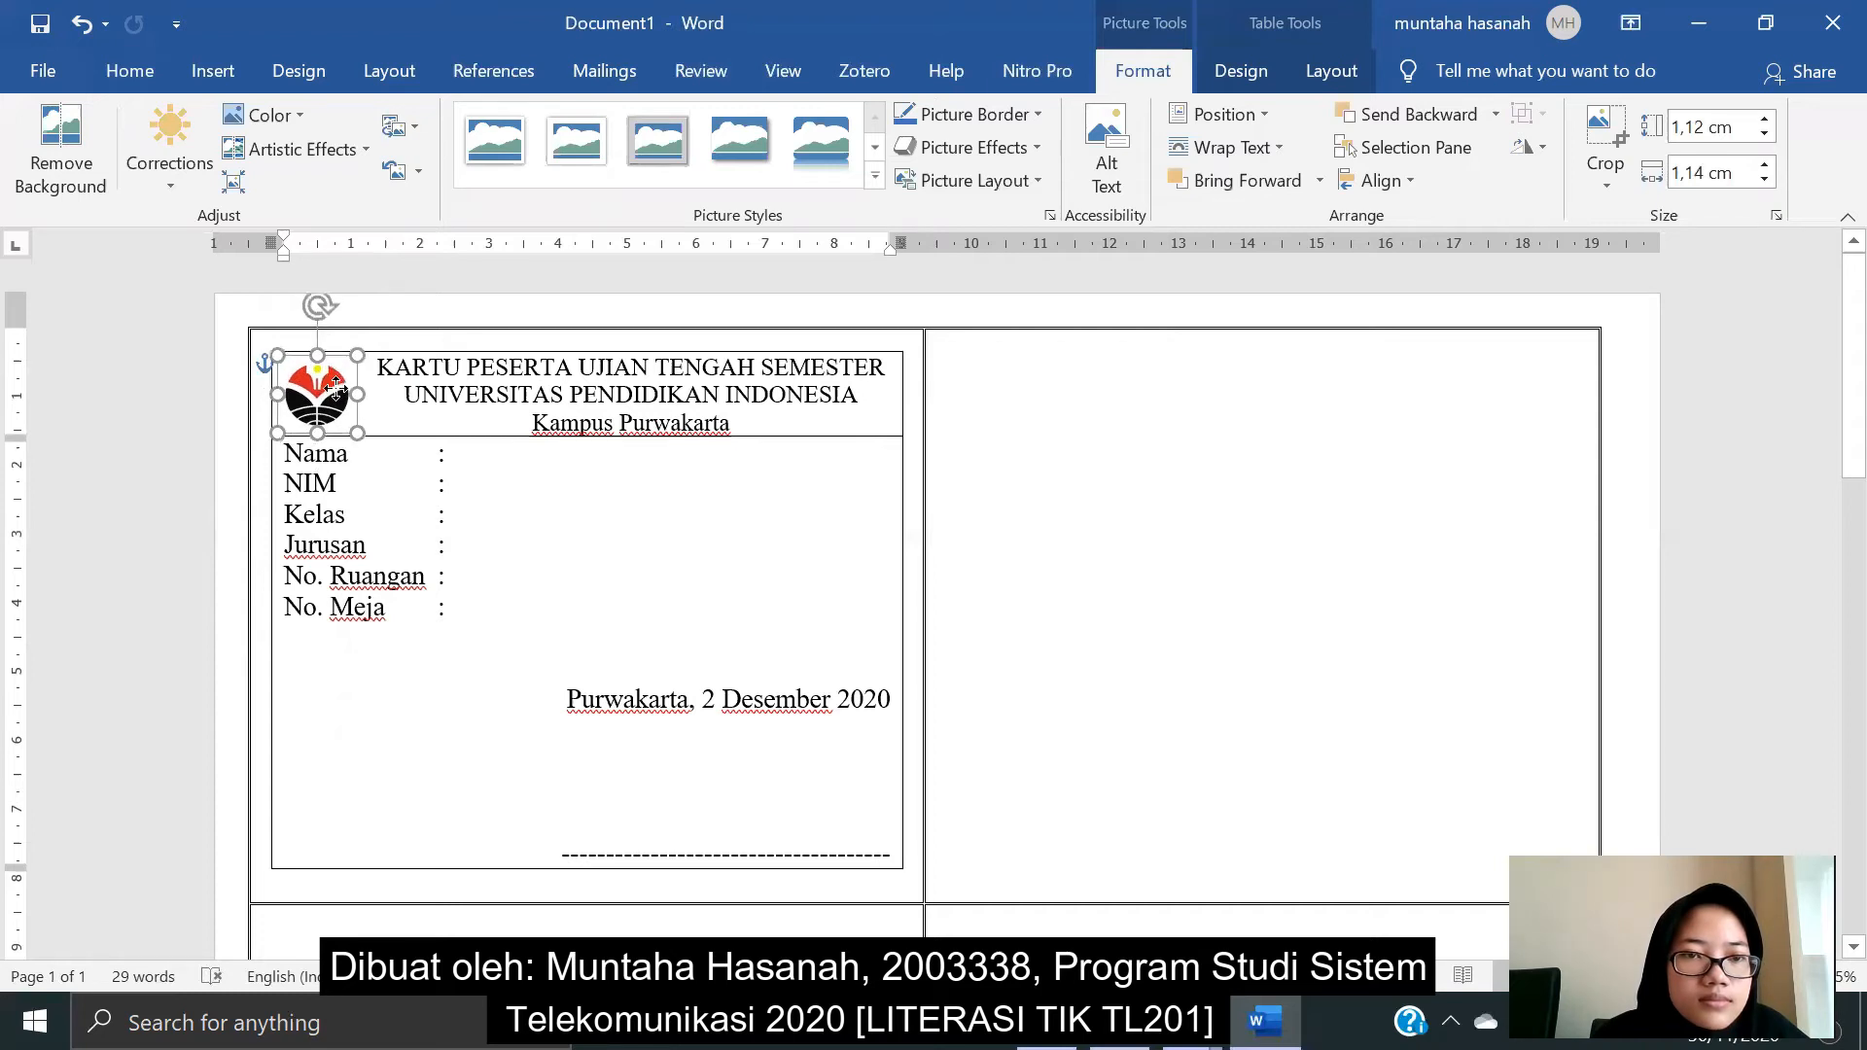
left_click(471, 467)
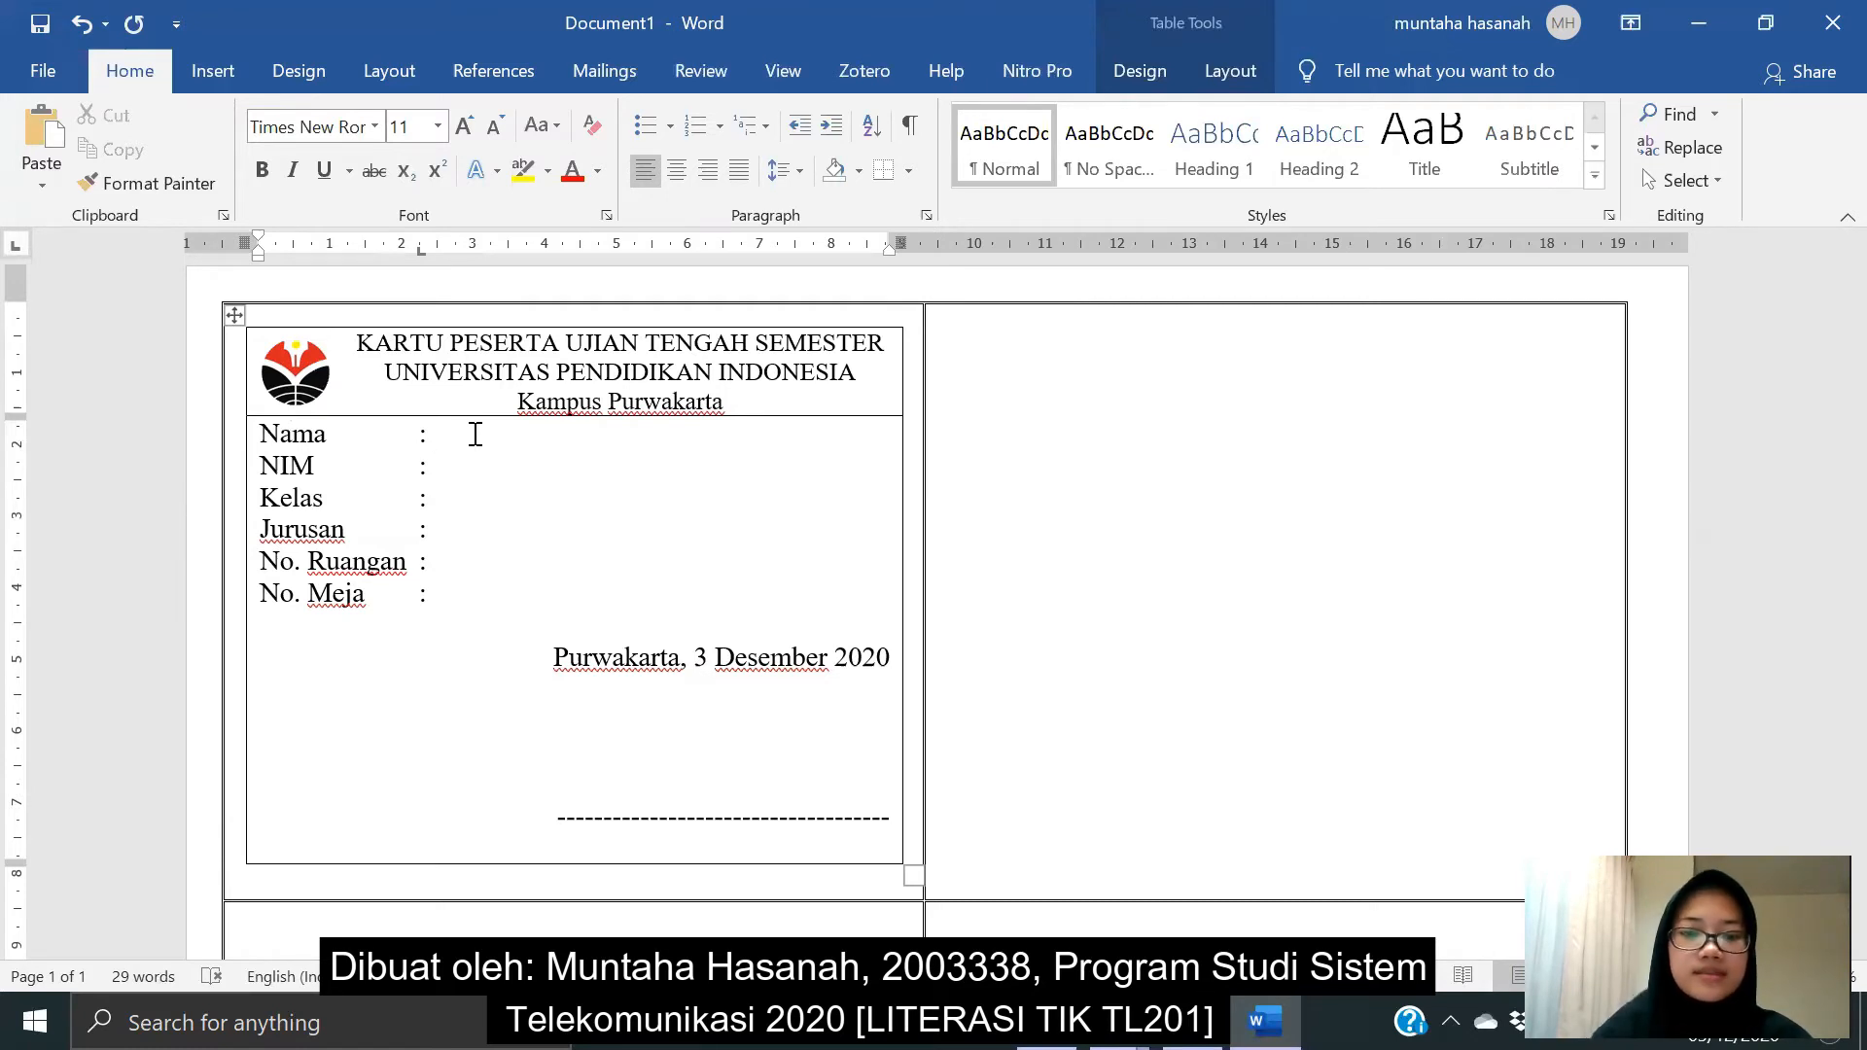
- Switch the ribbon to the Mailings tab
left_click(608, 72)
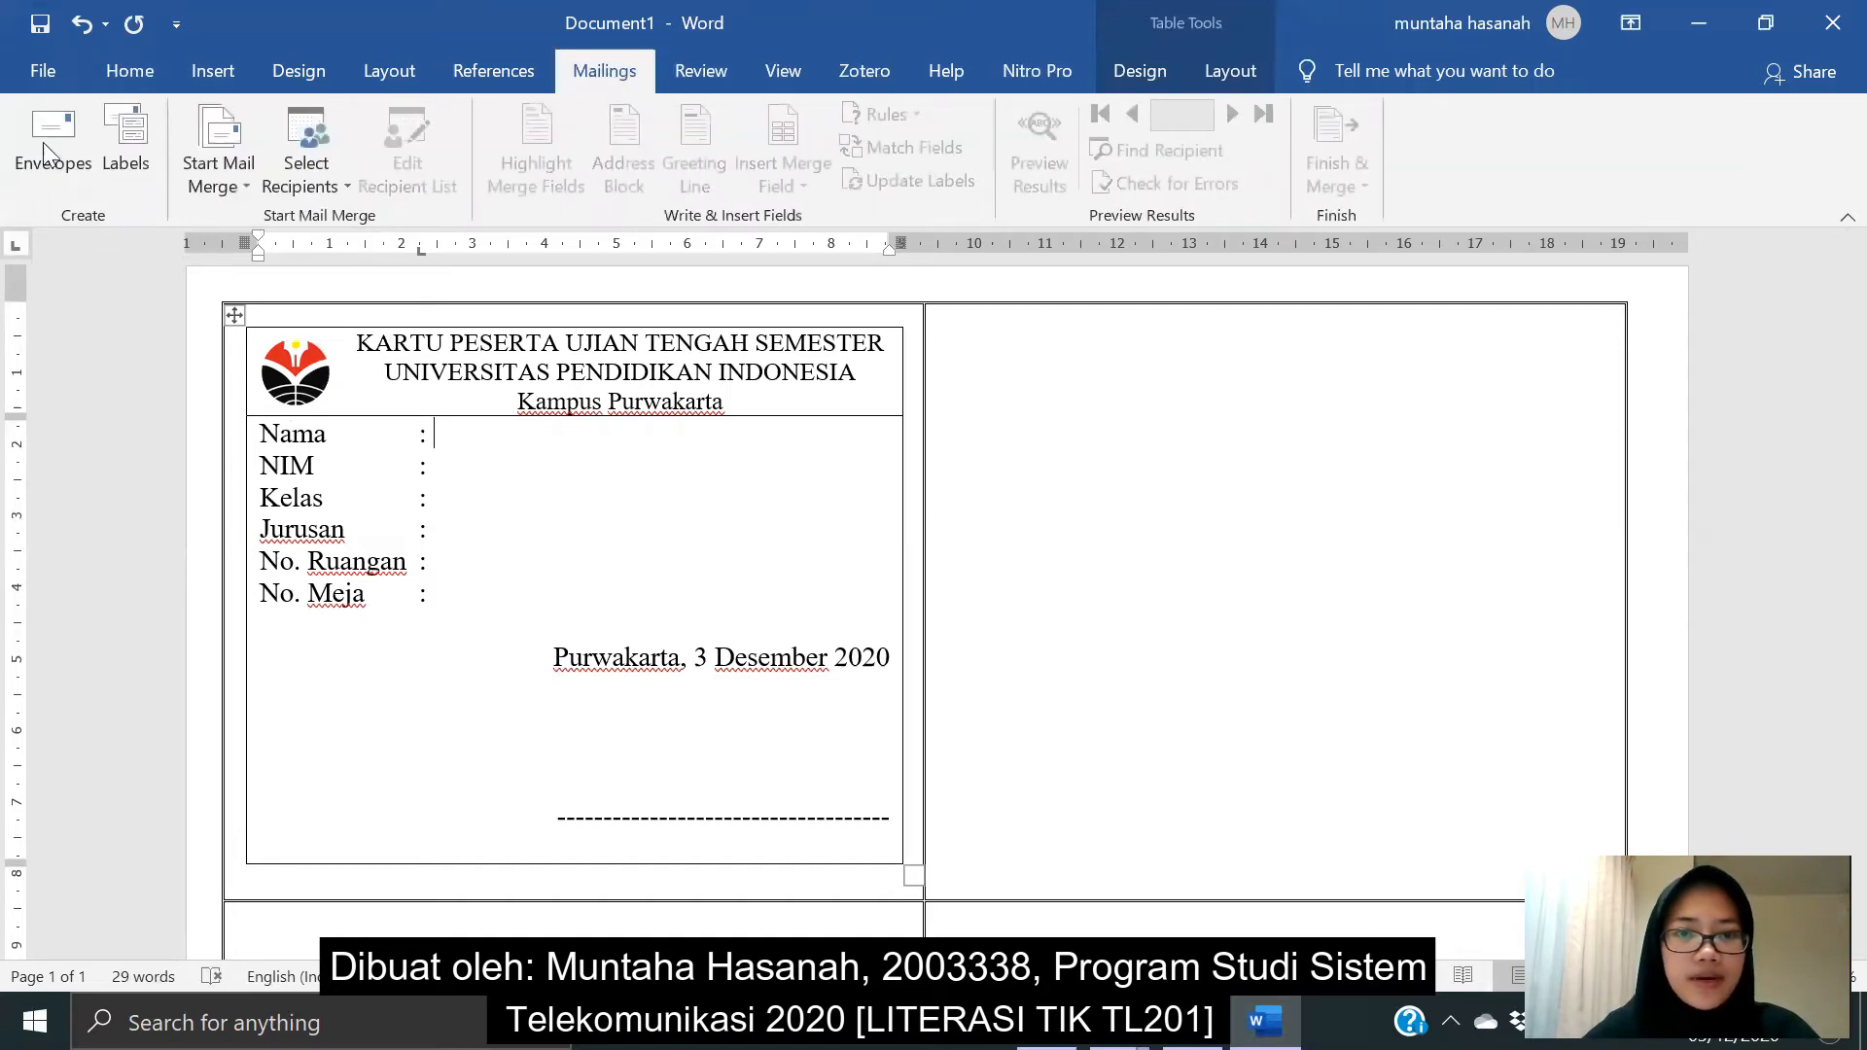
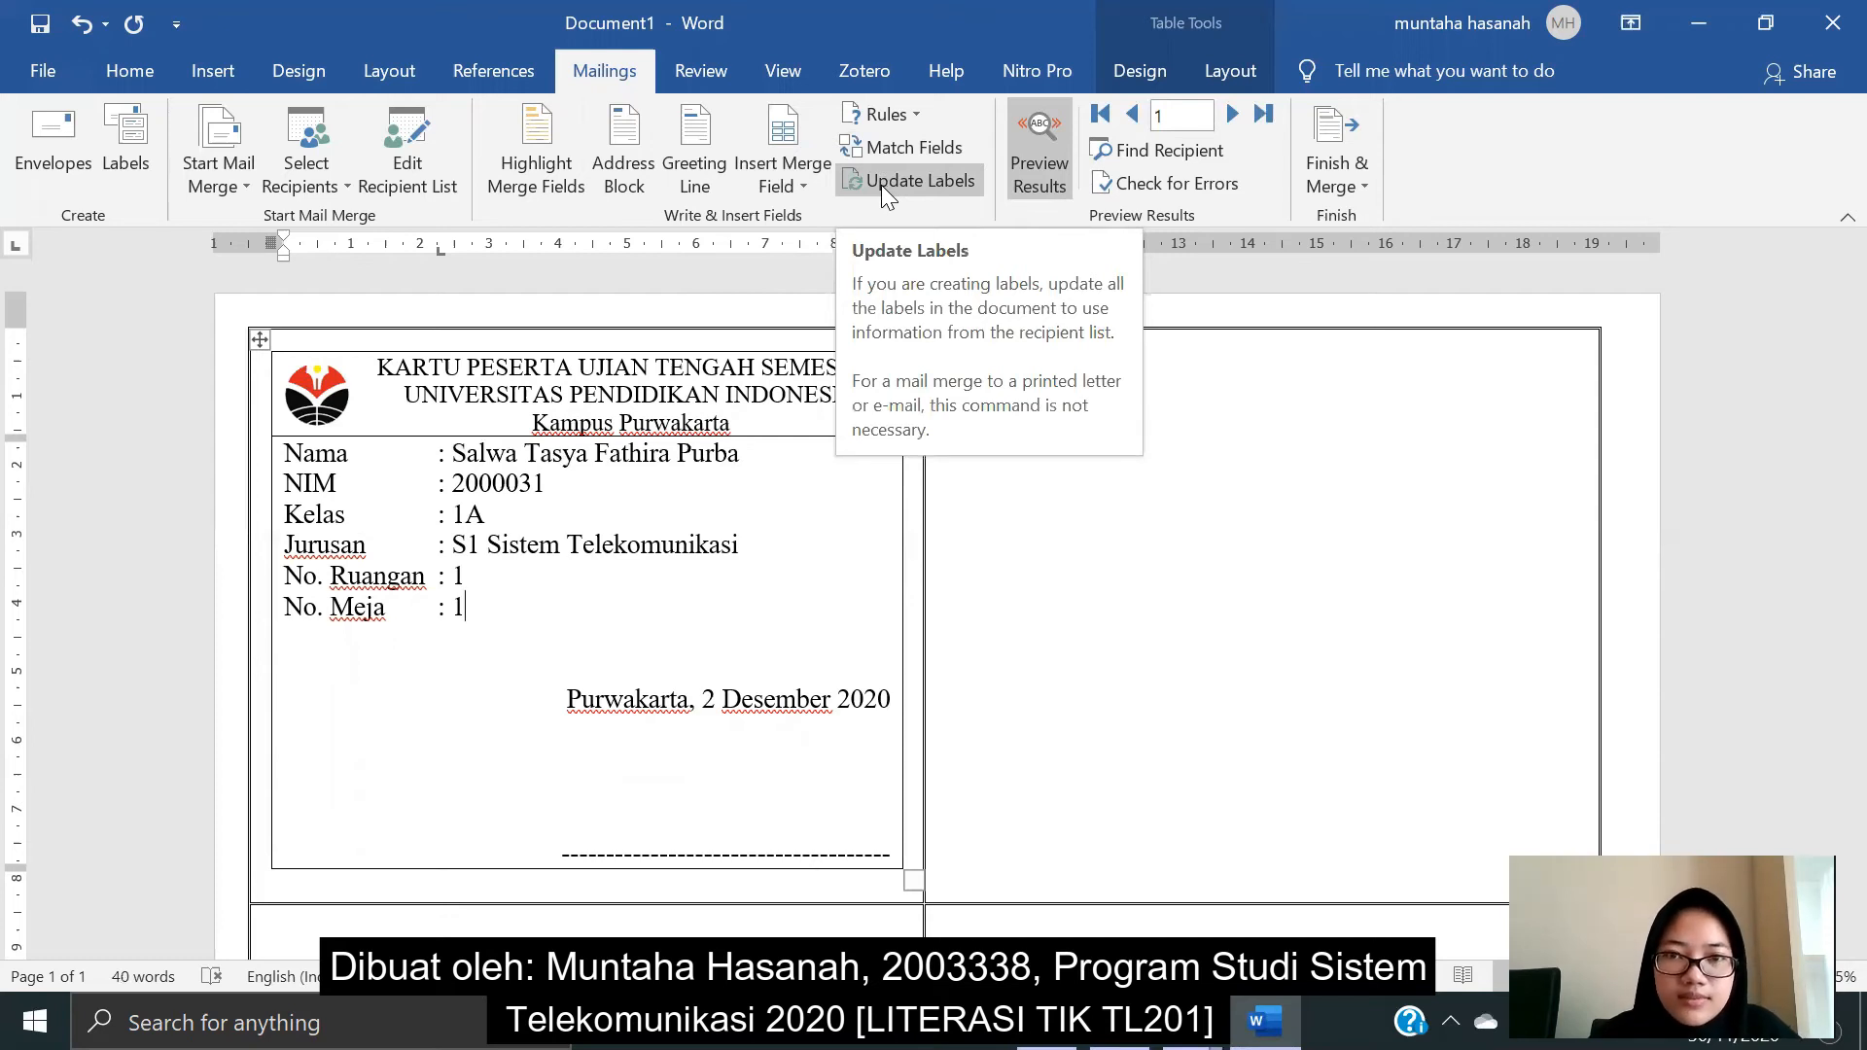
- Run Update Labels to copy the first card's layout to every label on the sheet
left_click(881, 185)
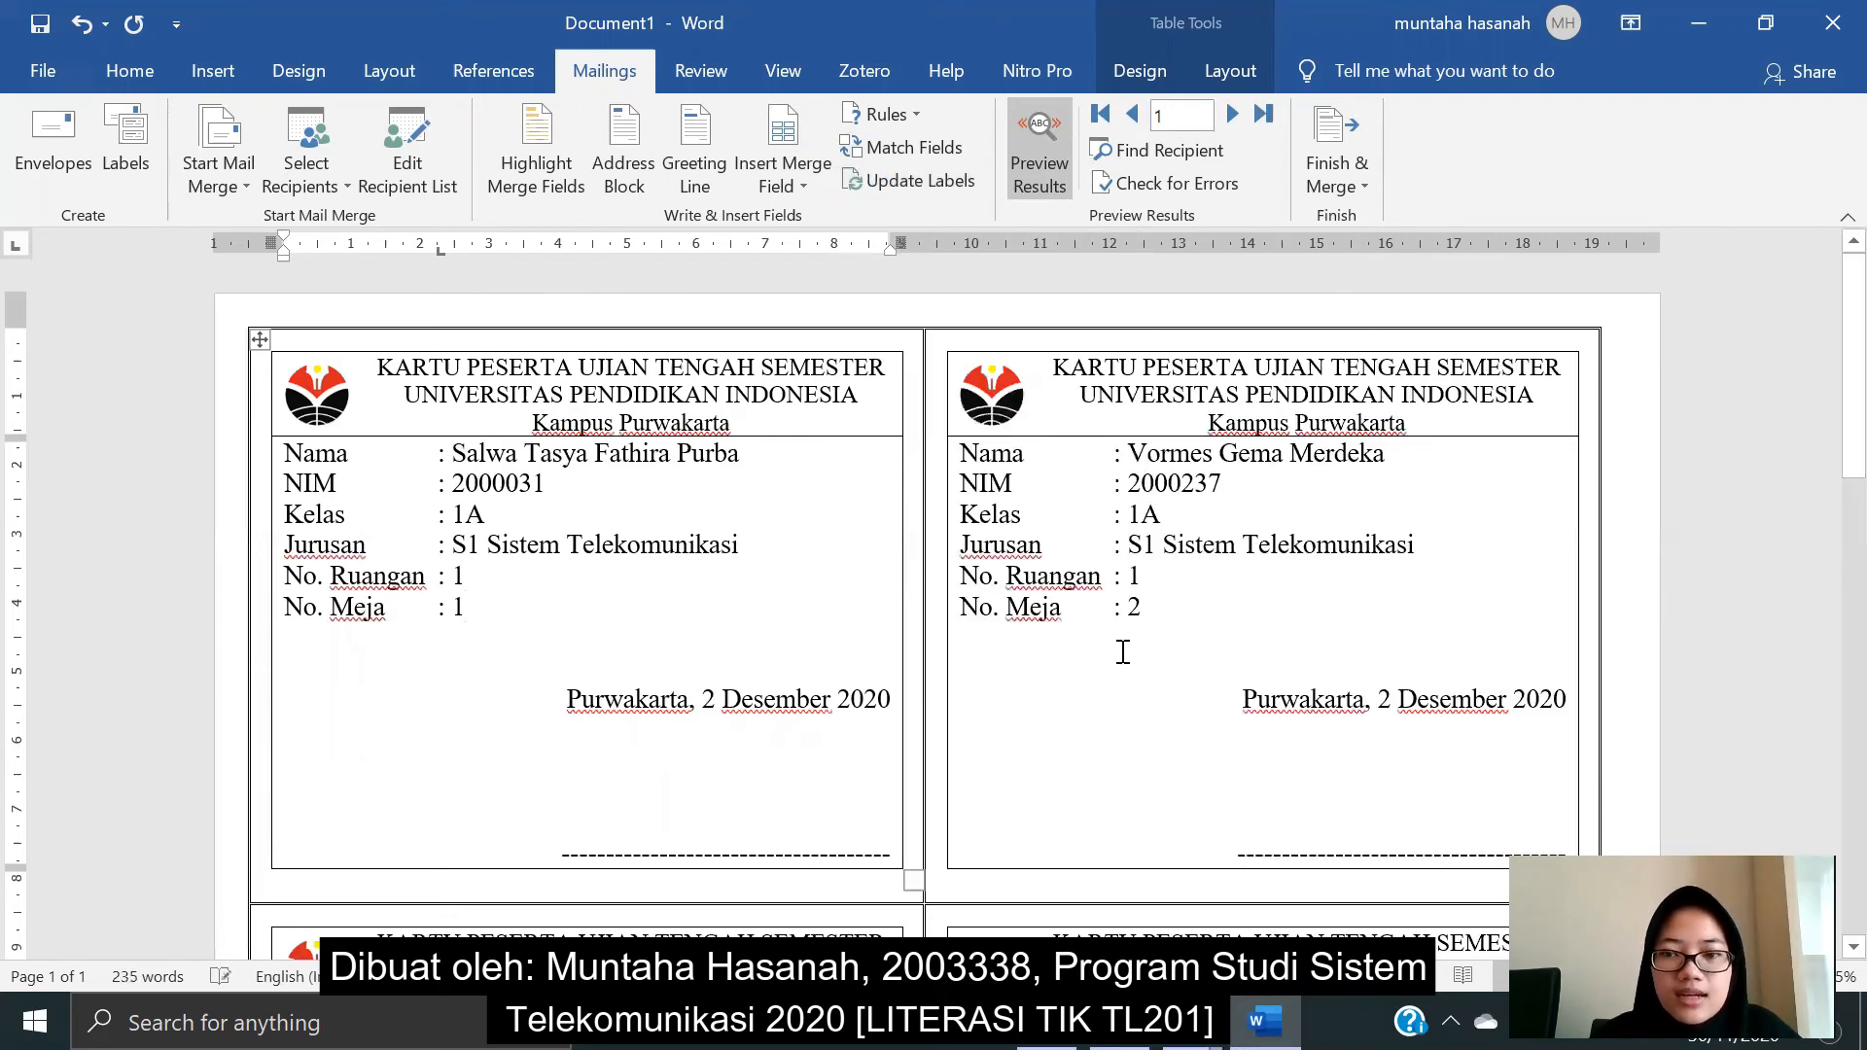
- Scroll the previewed labels to confirm each shows a different student, then switch to the Excel workbook
scroll(1122, 651, "down", 8)
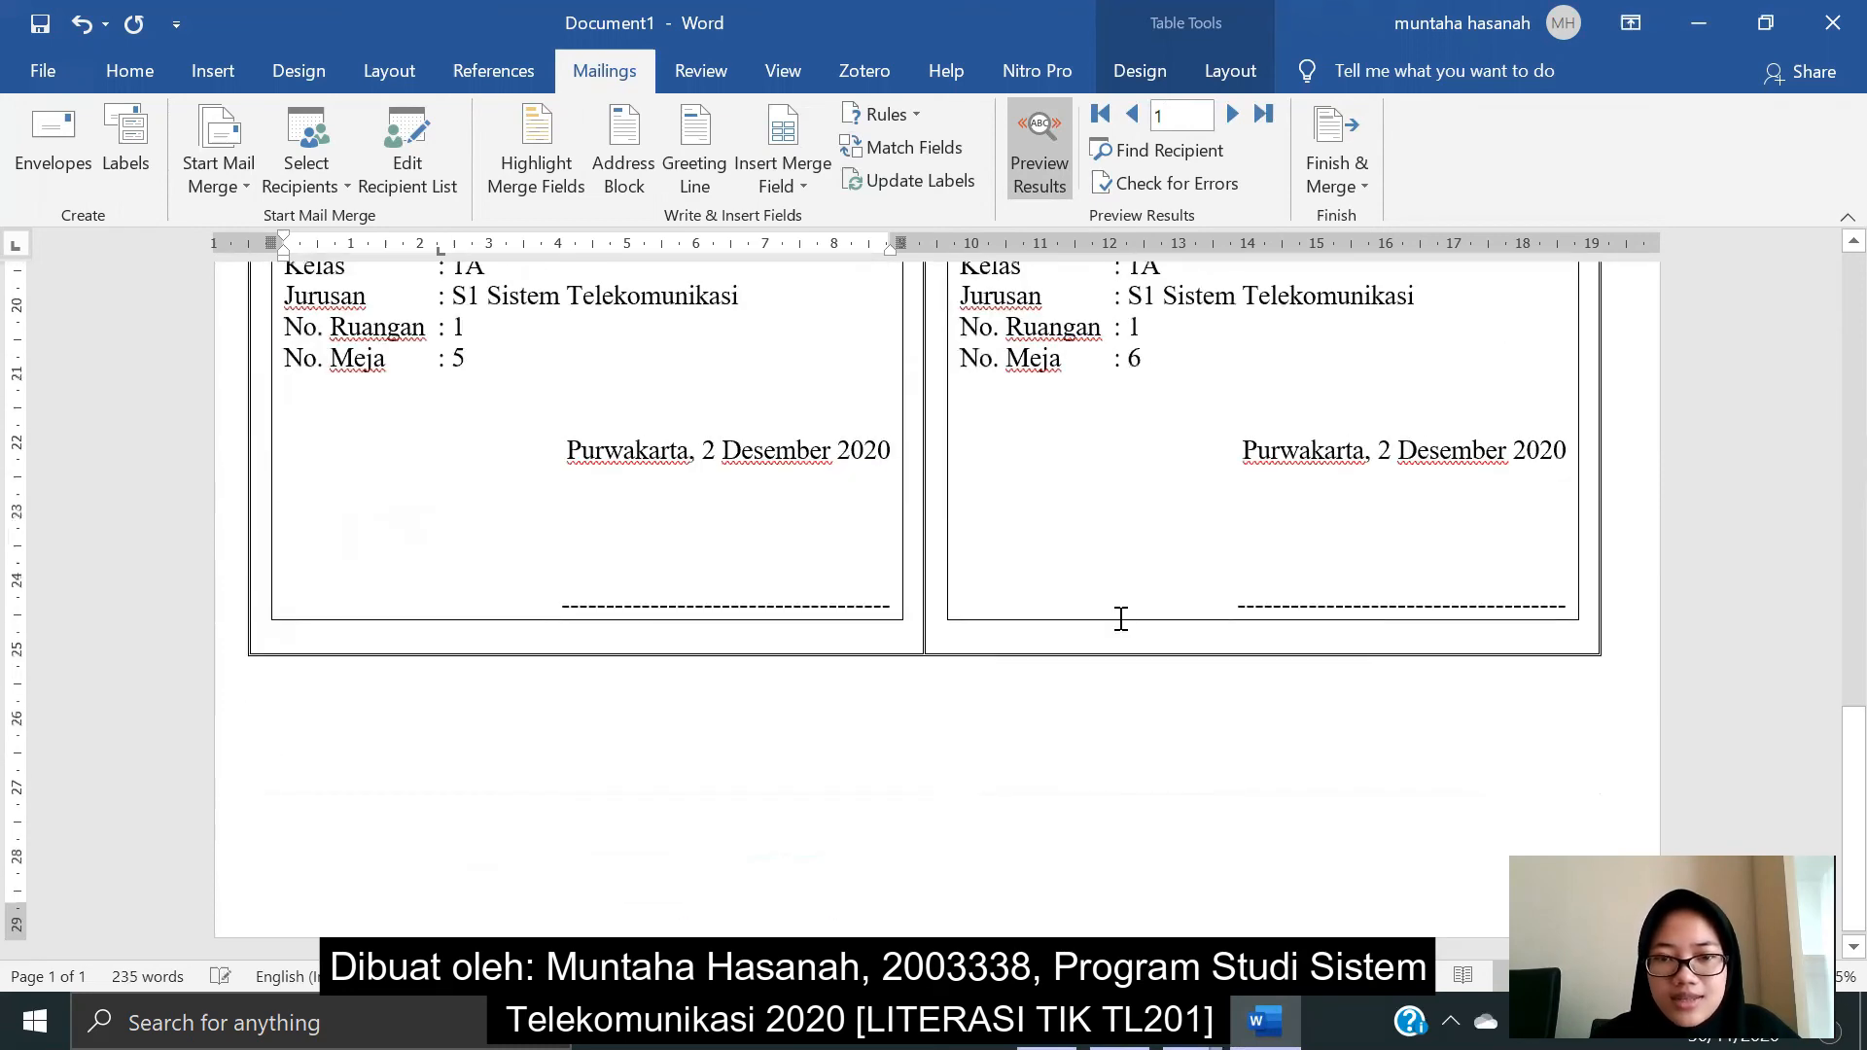
scroll(1121, 620, "up", 10)
scroll(1119, 609, "up", 1)
scroll(1119, 609, "down", 8)
scroll(343, 625, "up", 8)
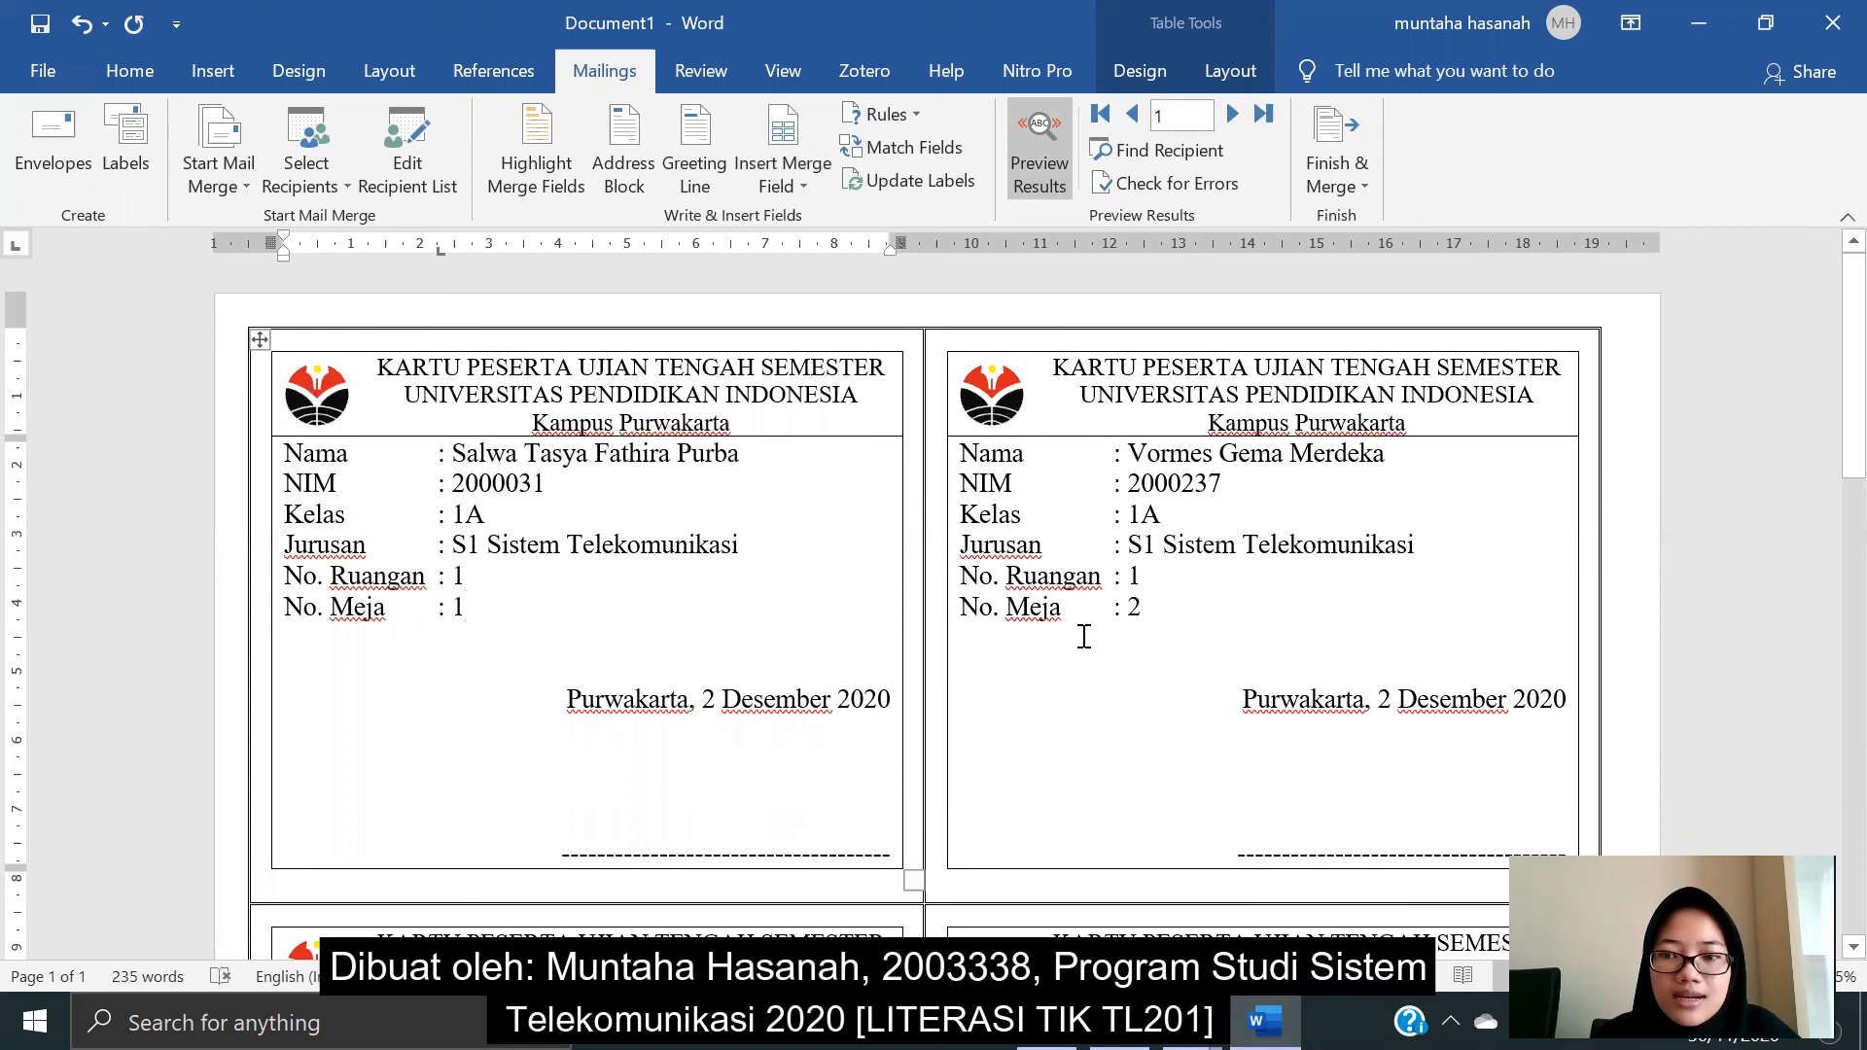
scroll(1079, 627, "down", 10)
scroll(1080, 622, "up", 8)
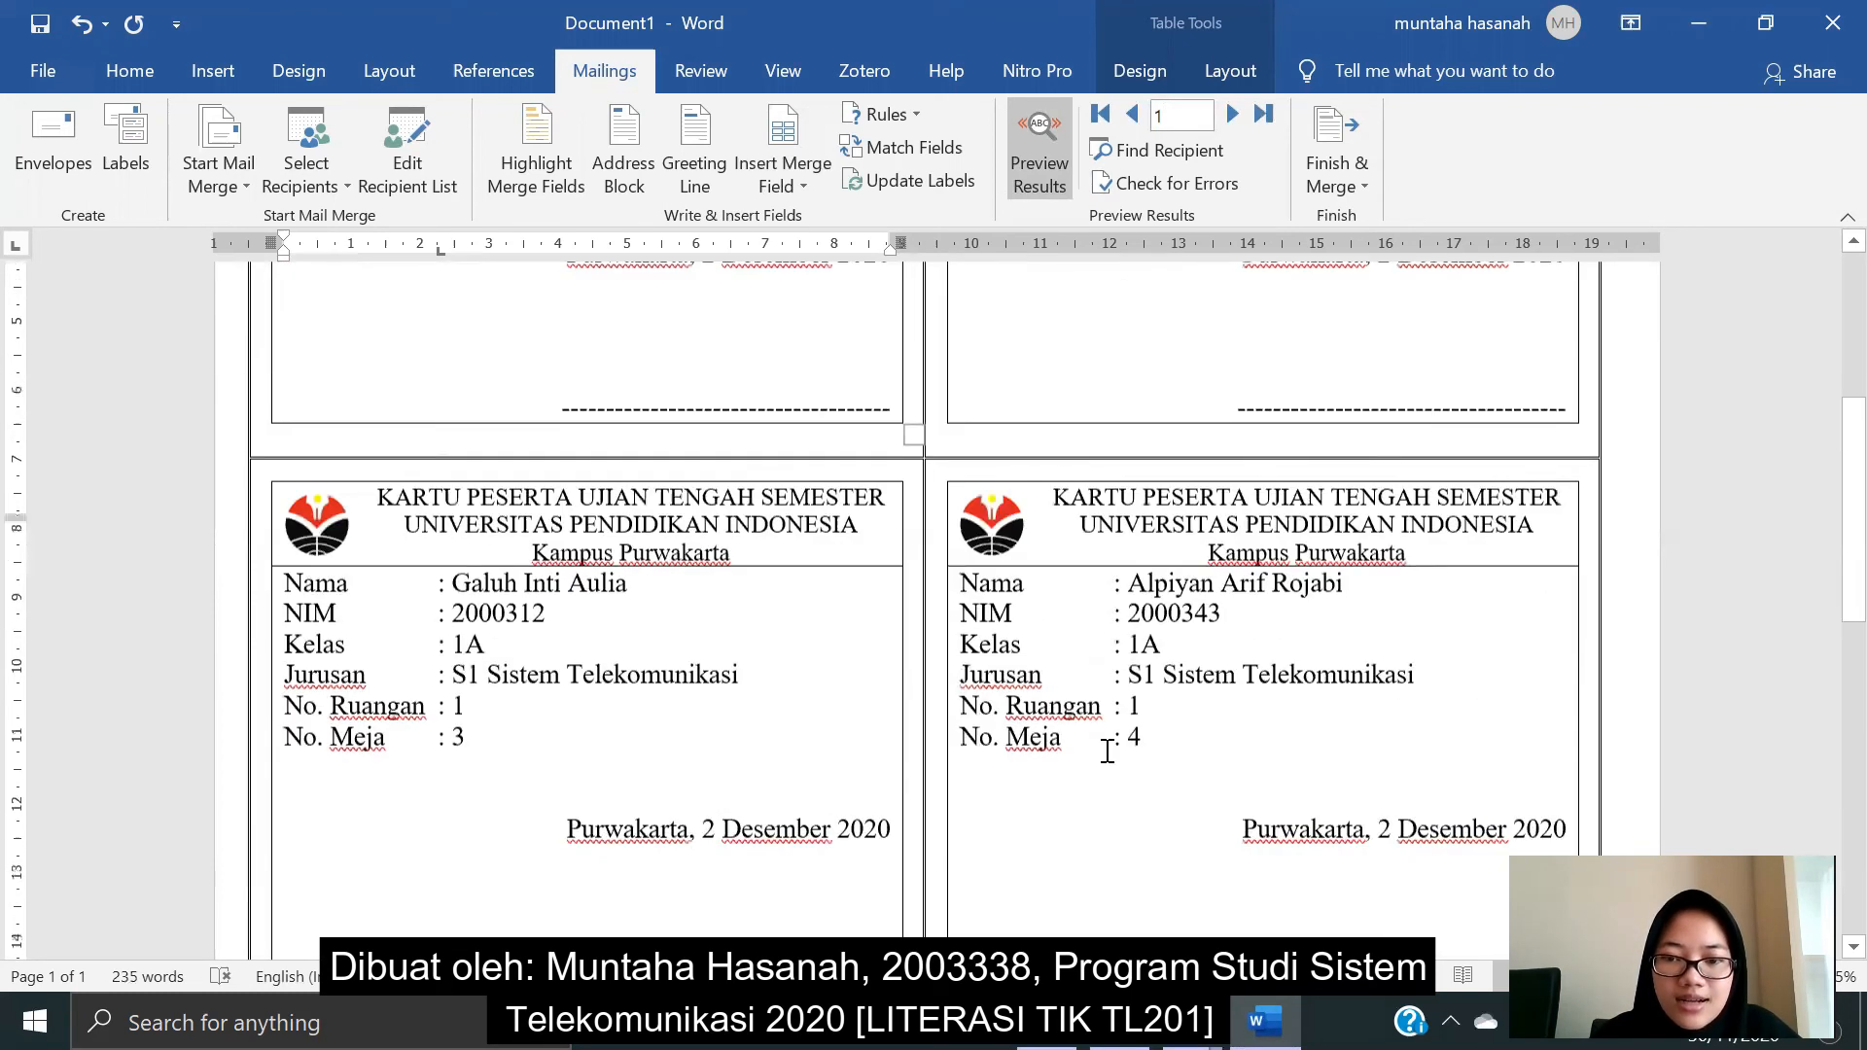
scroll(1107, 752, "up", 1)
key("alt+Tab")
- Check that the Data Mahasiswa 1A list ends at row 39, then minimize Excel
scroll(988, 718, "down", 6)
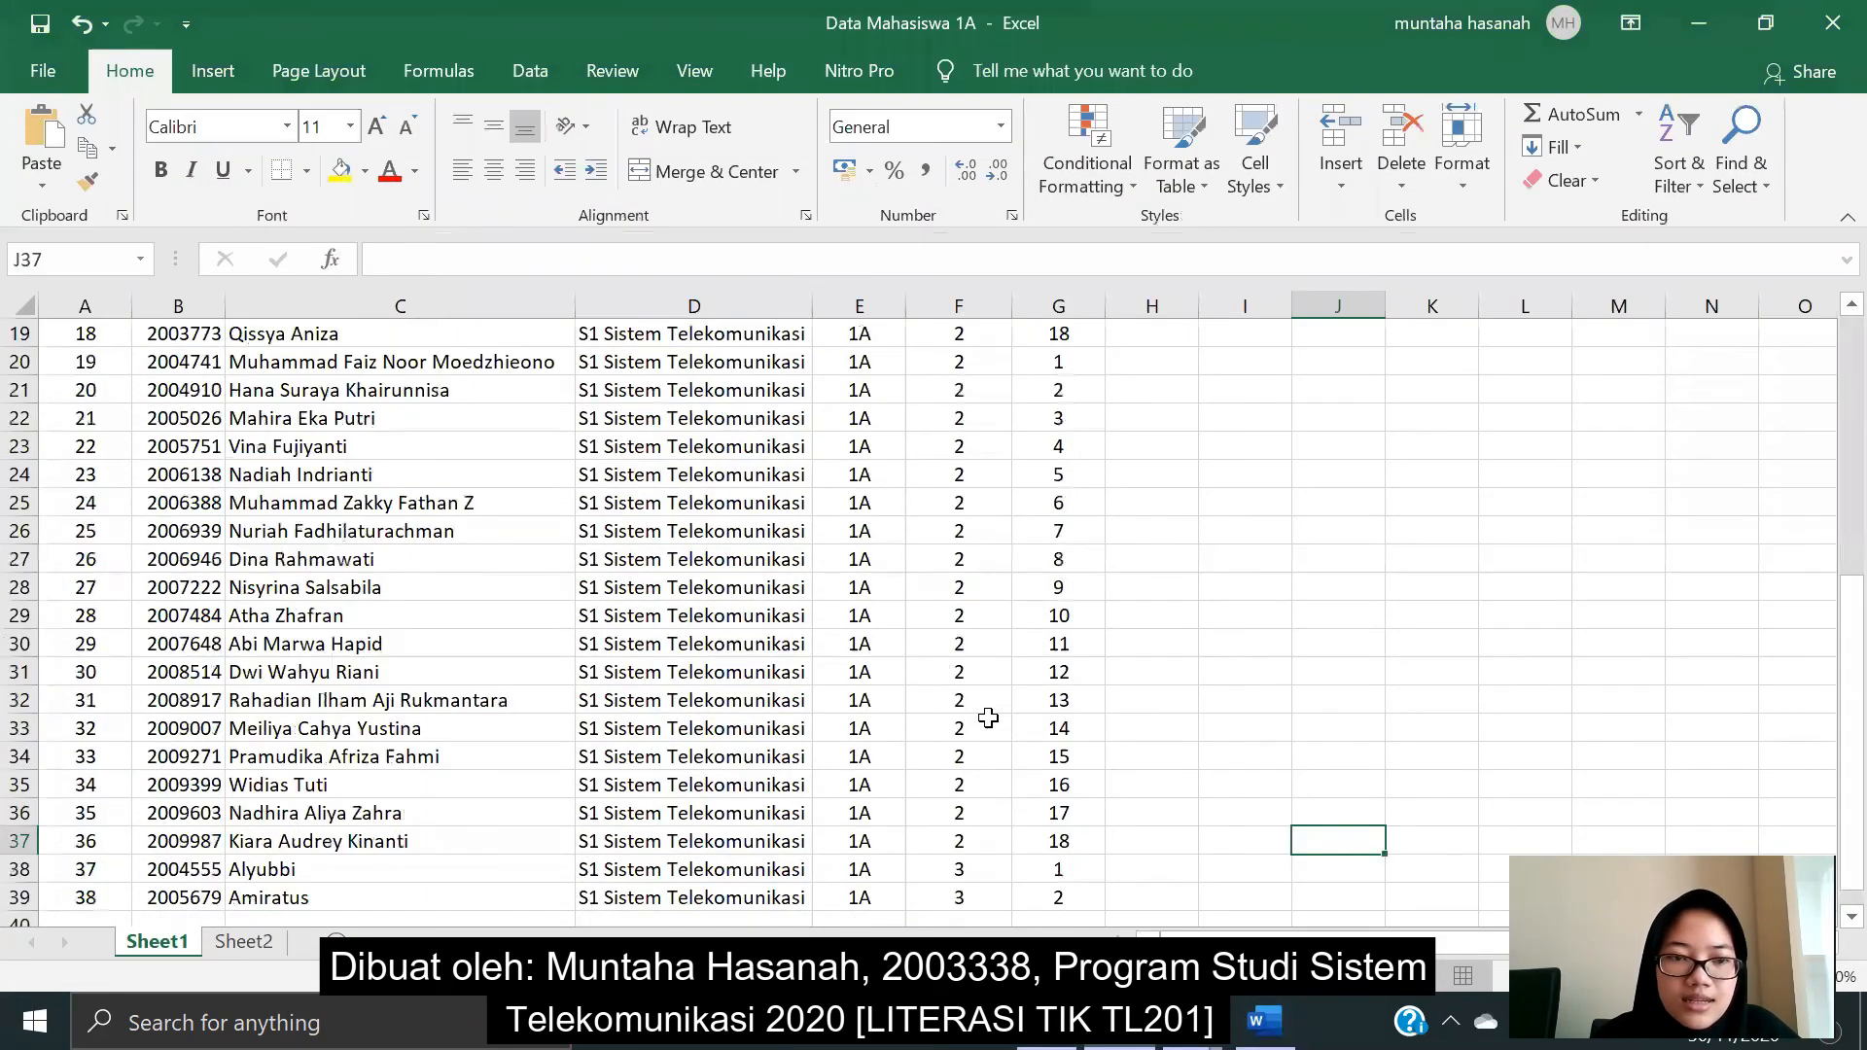
scroll(988, 717, "up", 2)
scroll(988, 718, "down", 11)
scroll(988, 716, "up", 2)
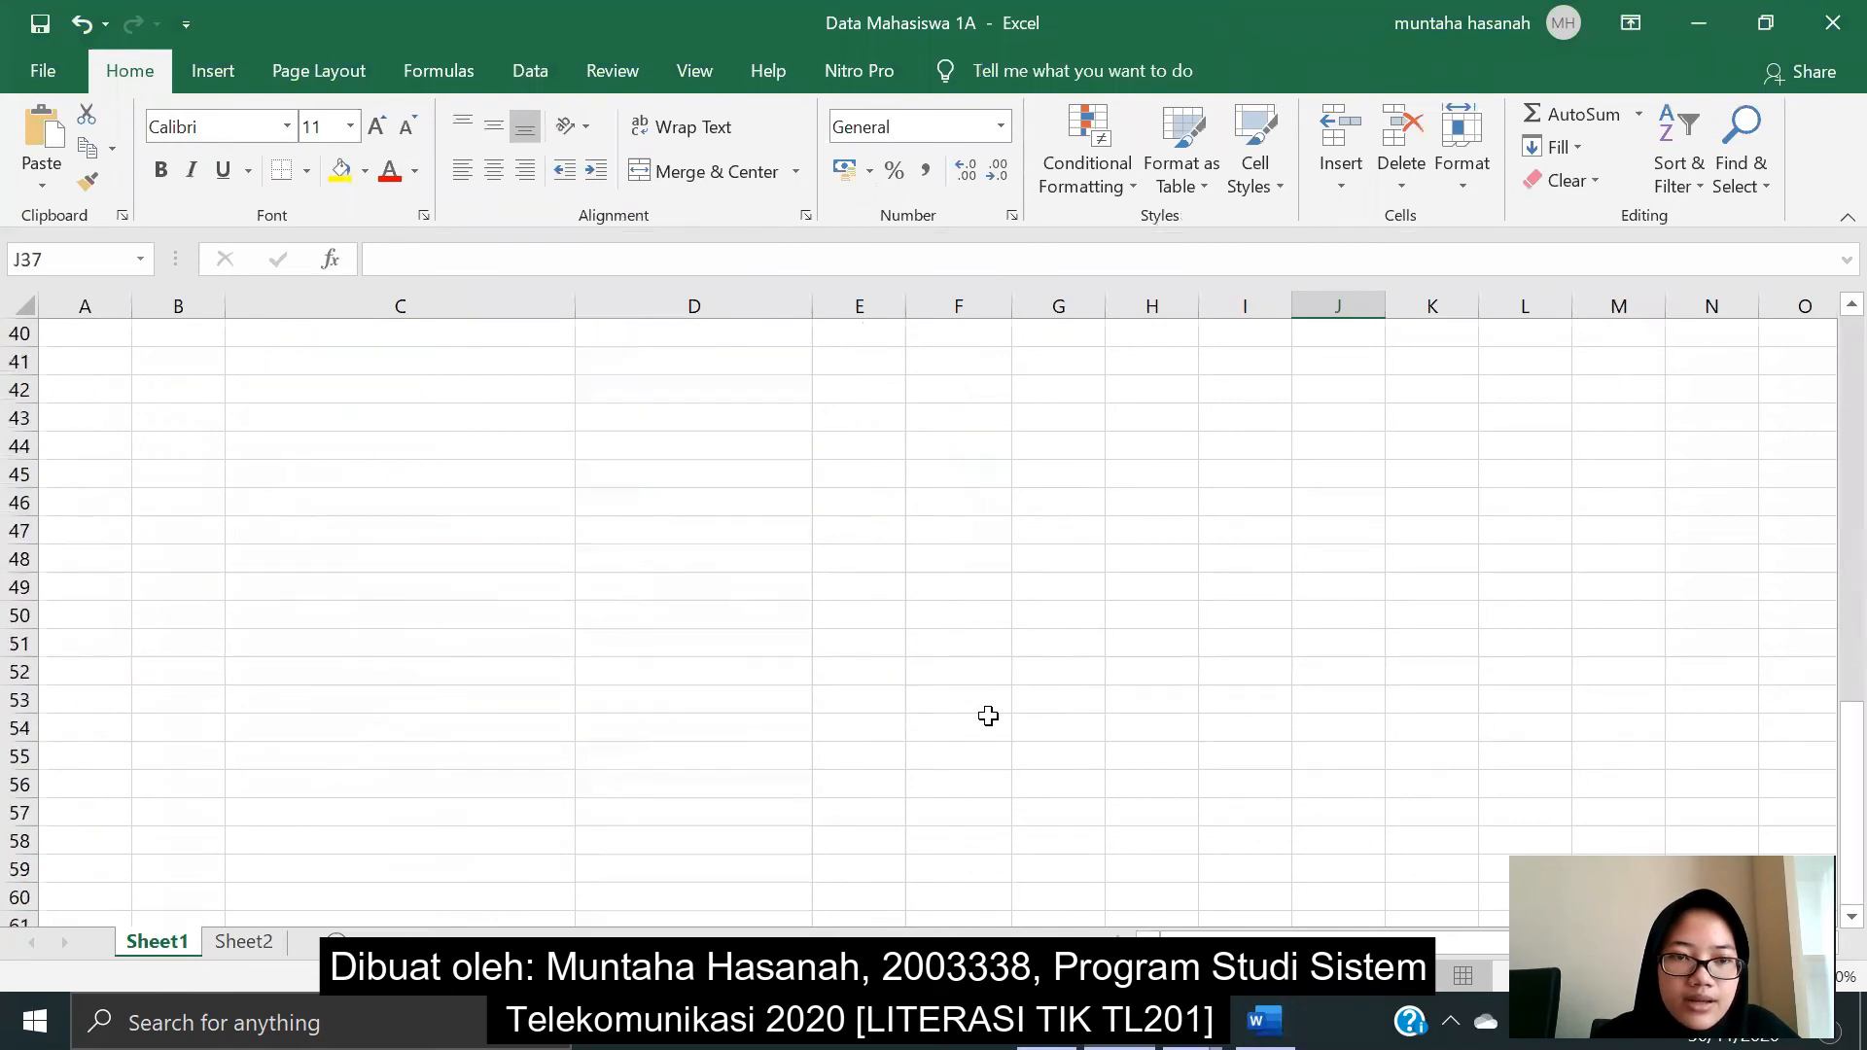
scroll(988, 716, "up", 13)
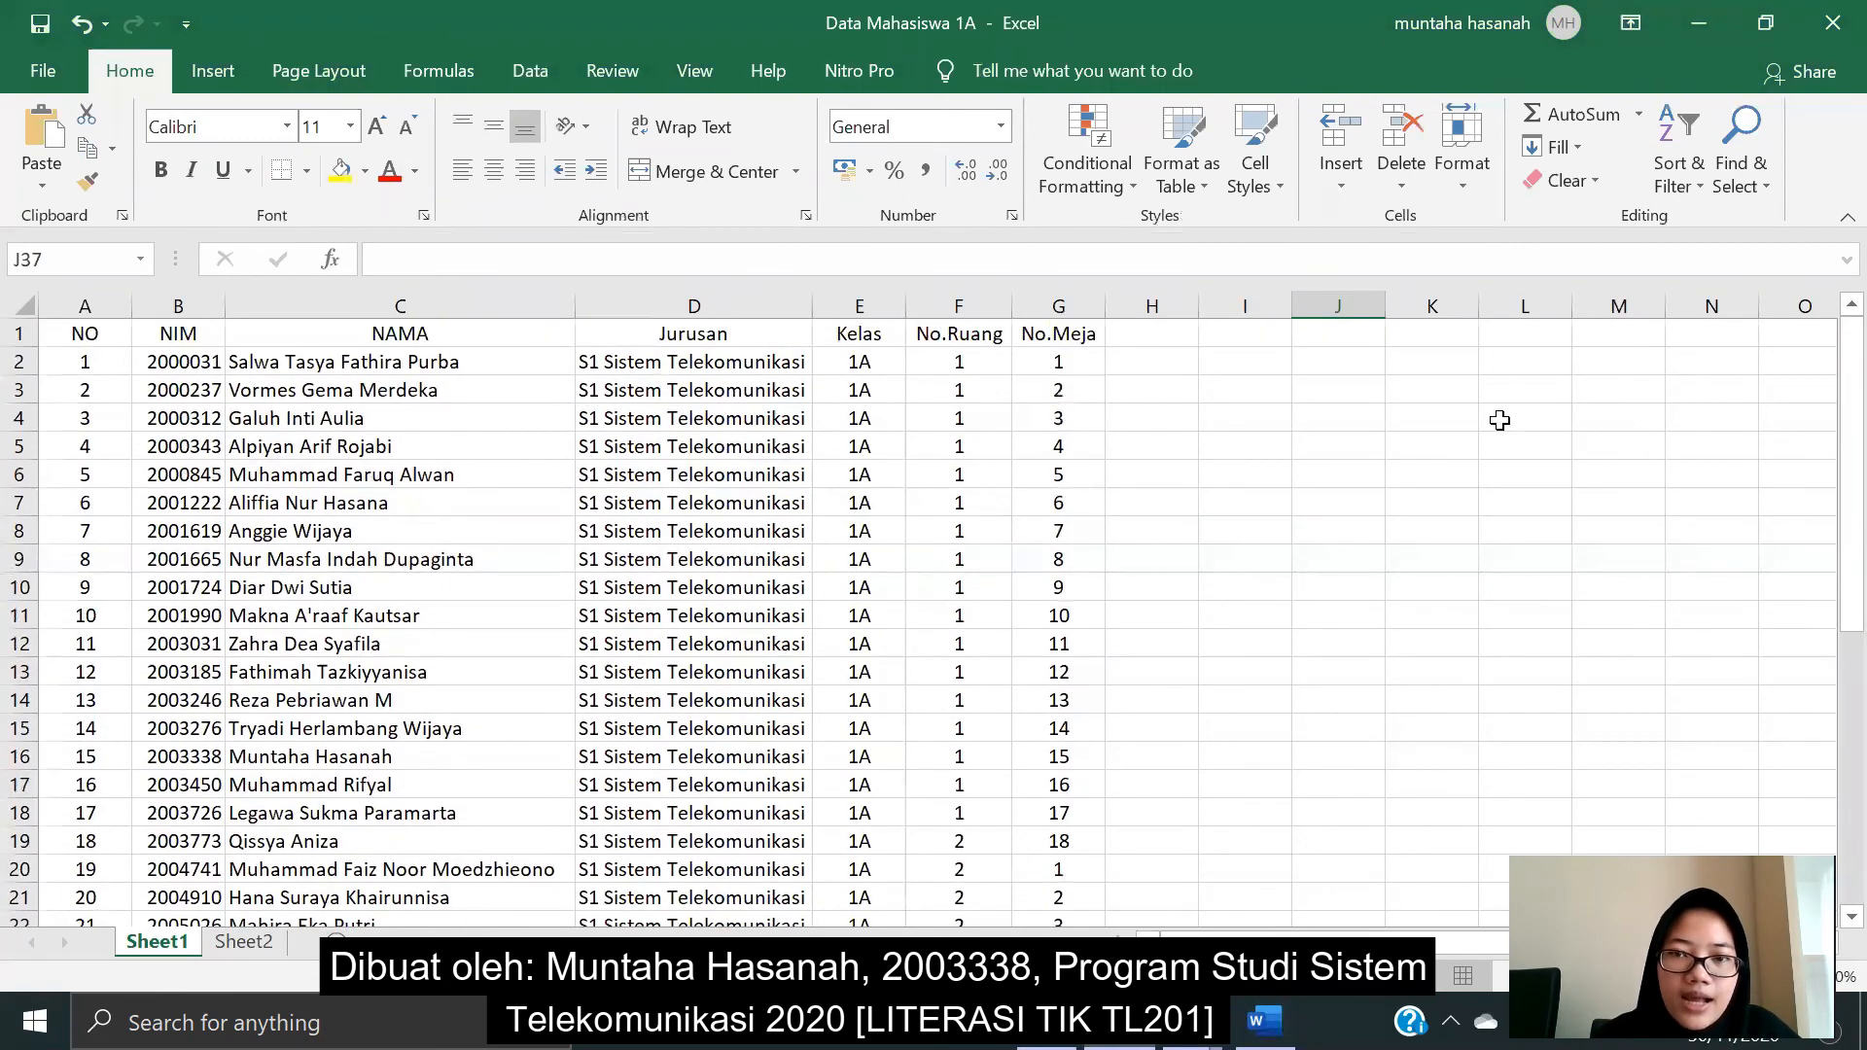
left_click(1685, 23)
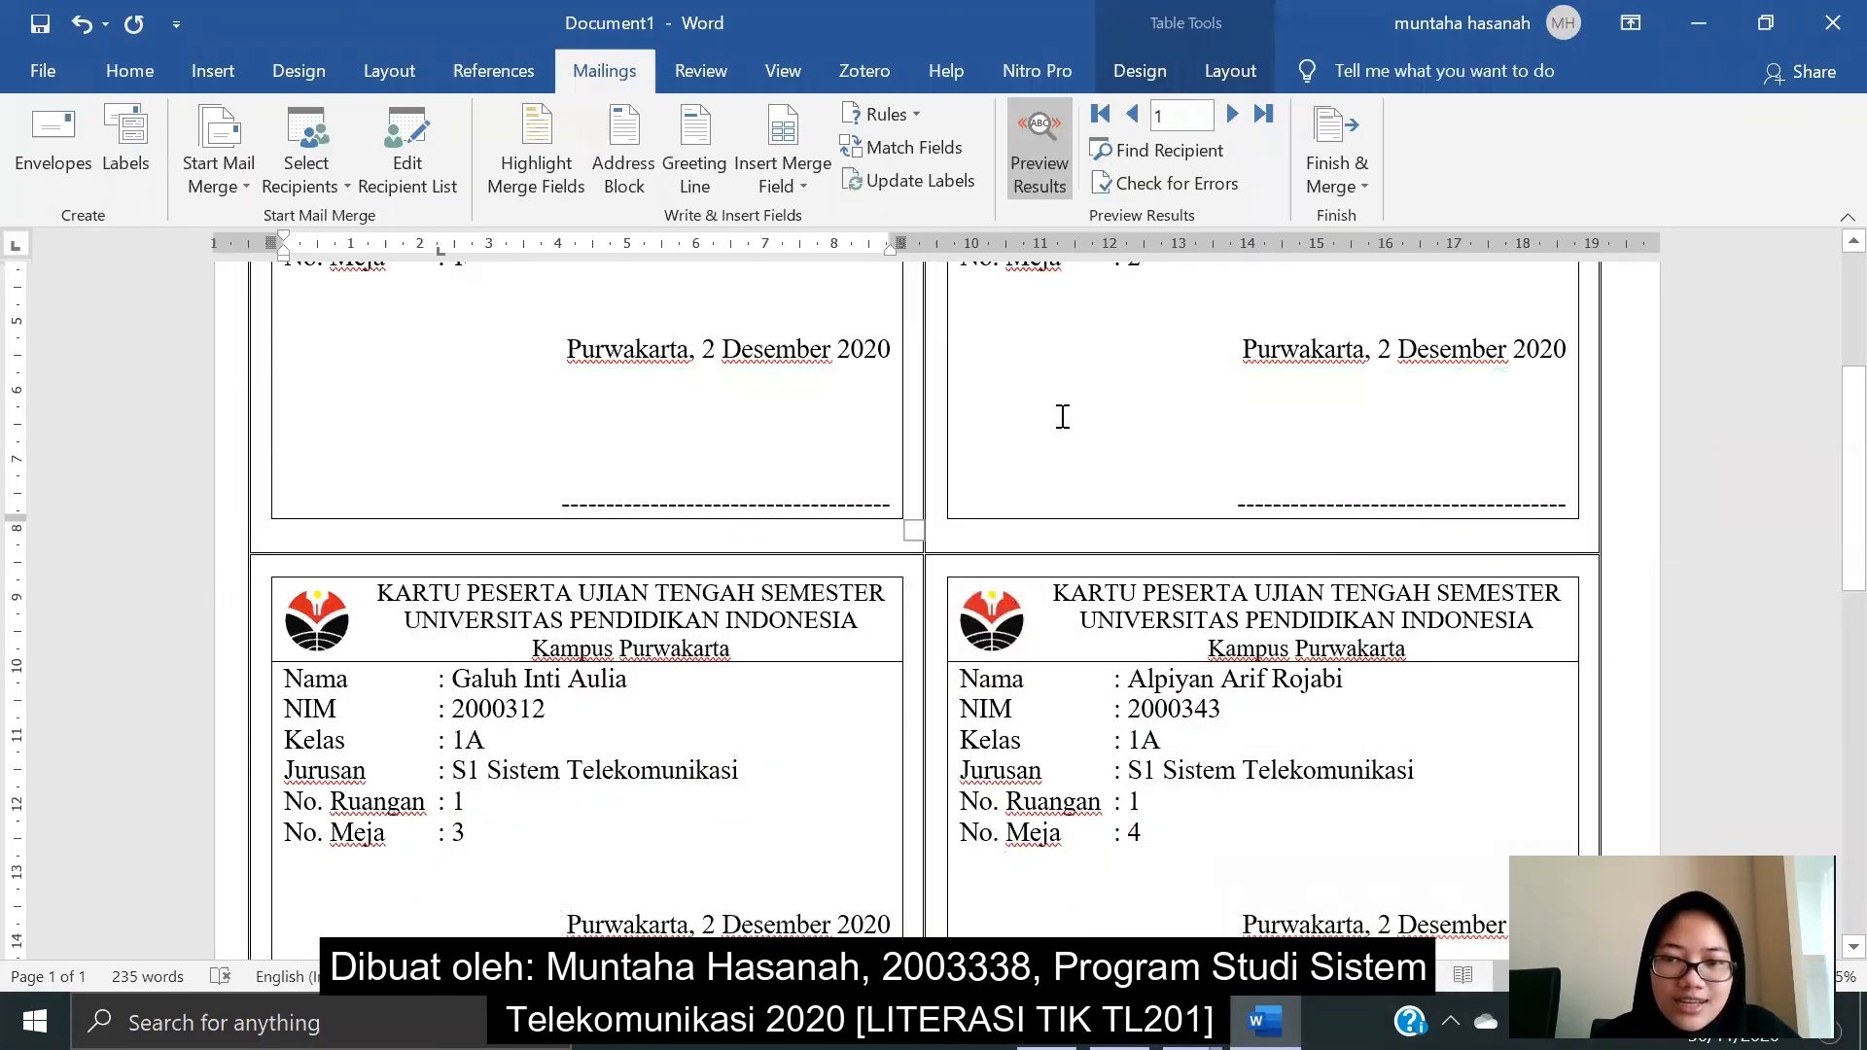
- Finish the merge with Edit Individual Documents, keeping Merge records set to All
scroll(1063, 416, "up", 4)
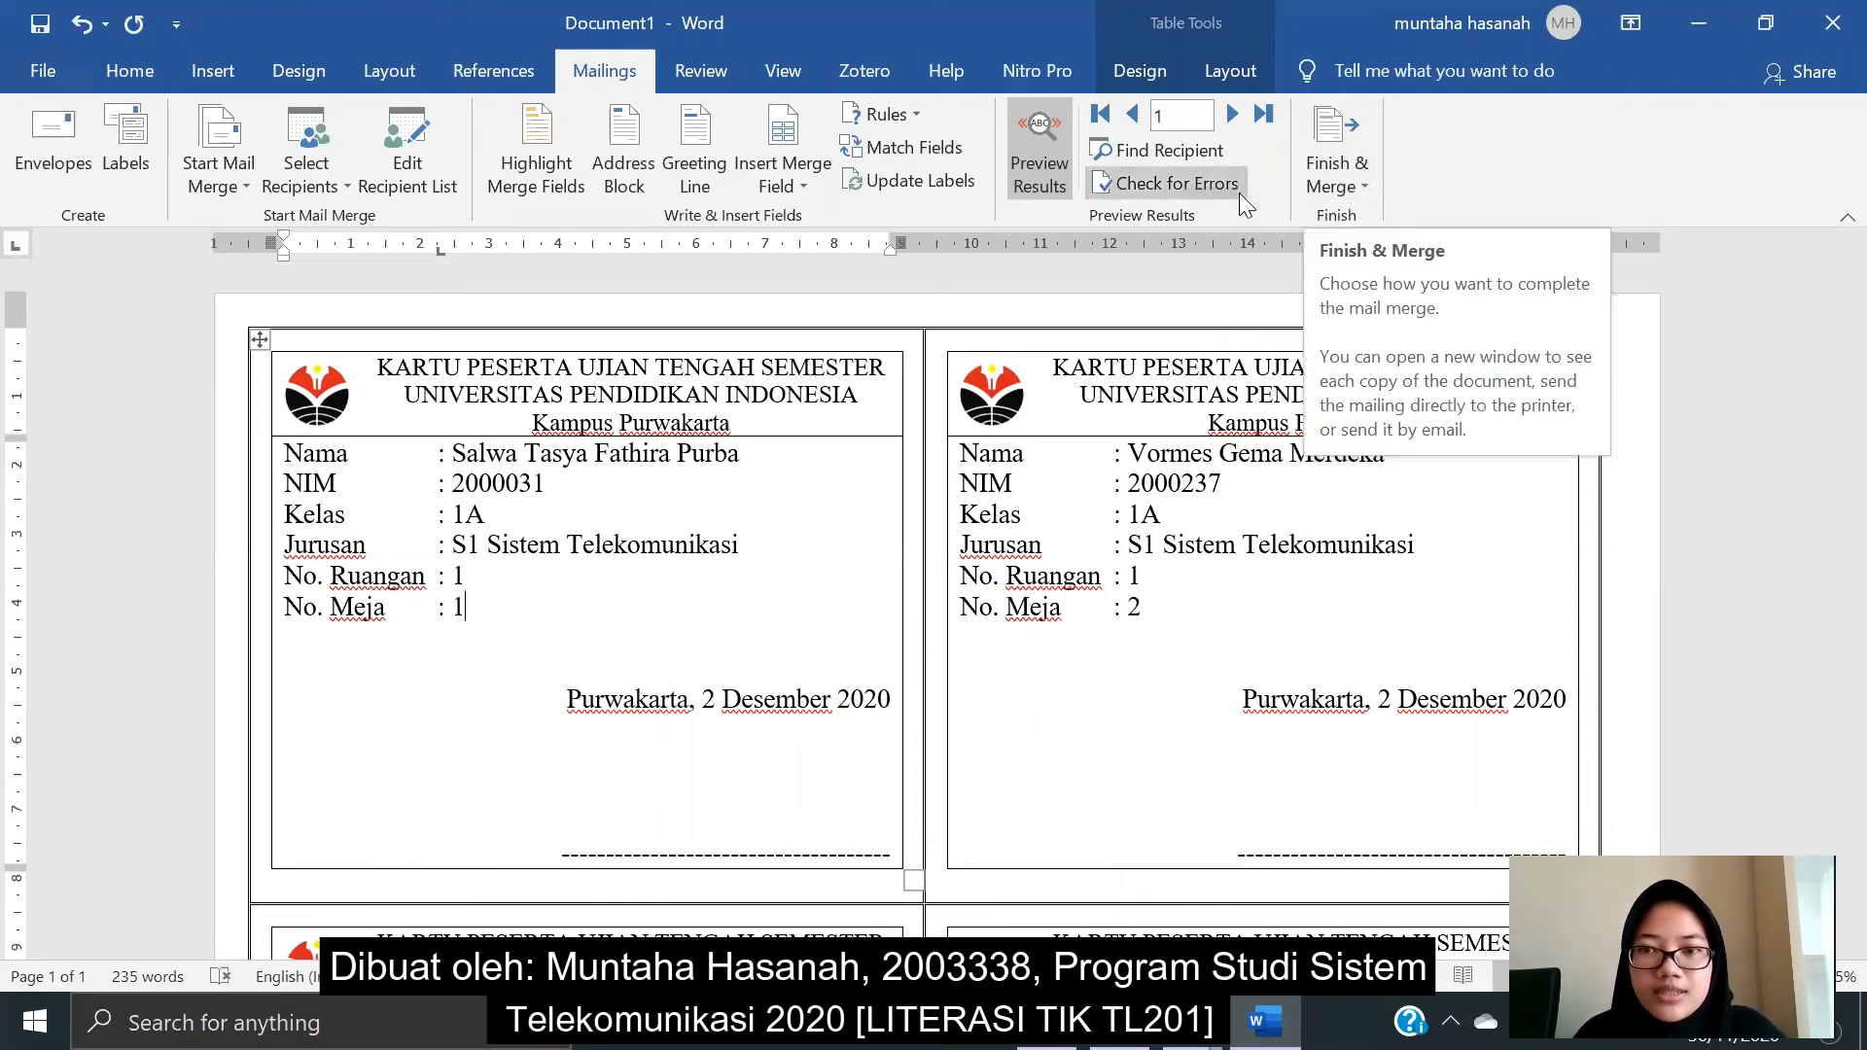
left_click(1344, 181)
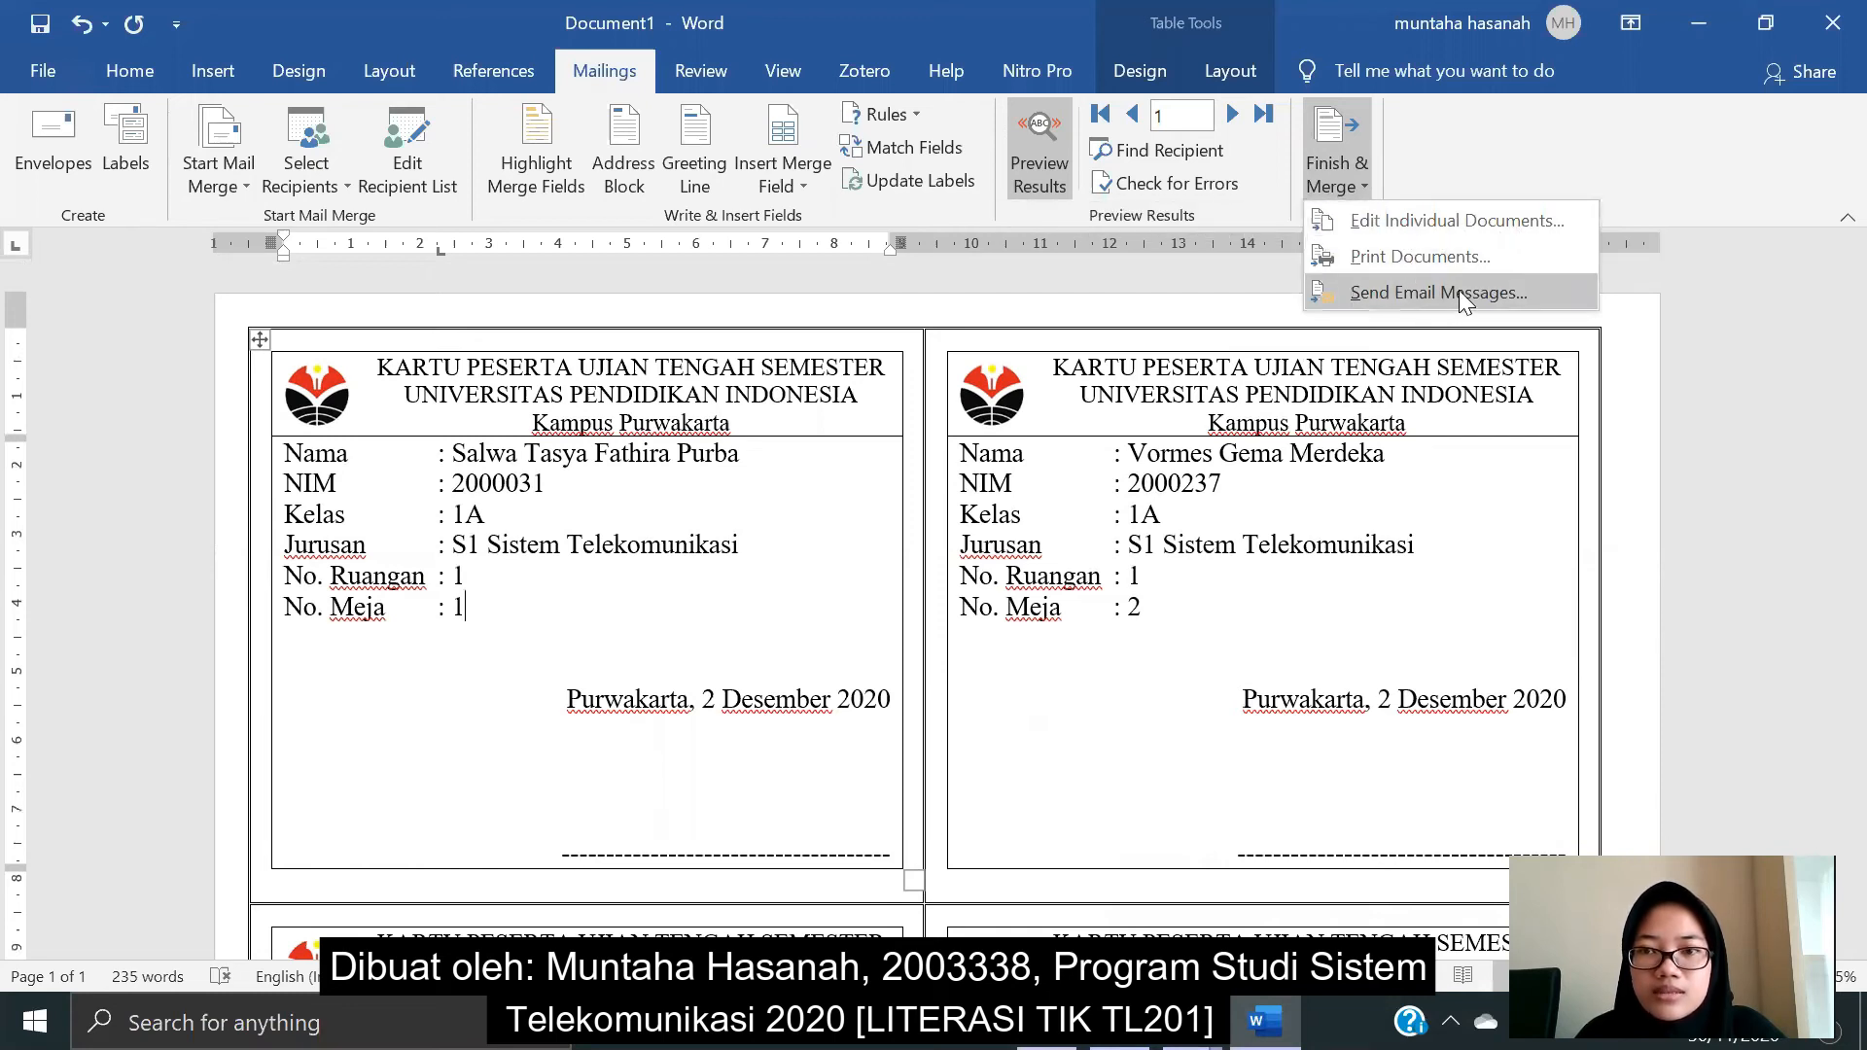
left_click(1391, 226)
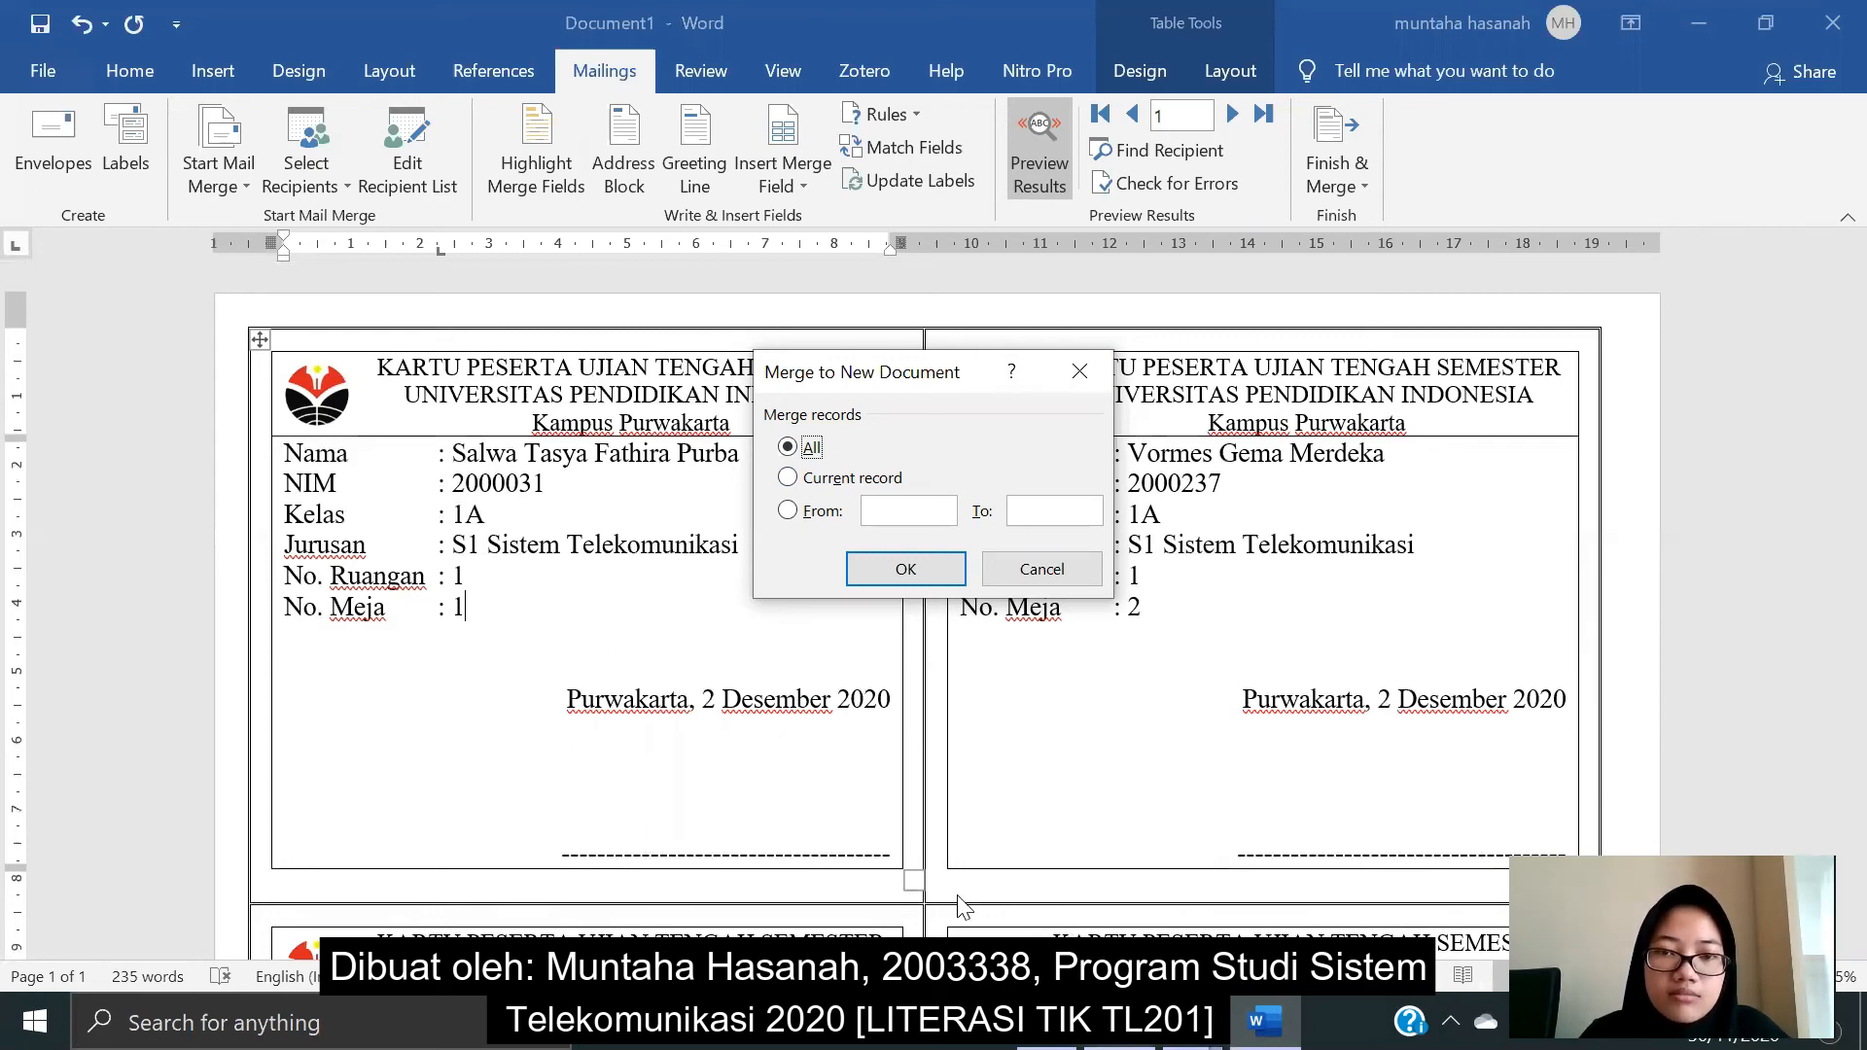
left_click(786, 512)
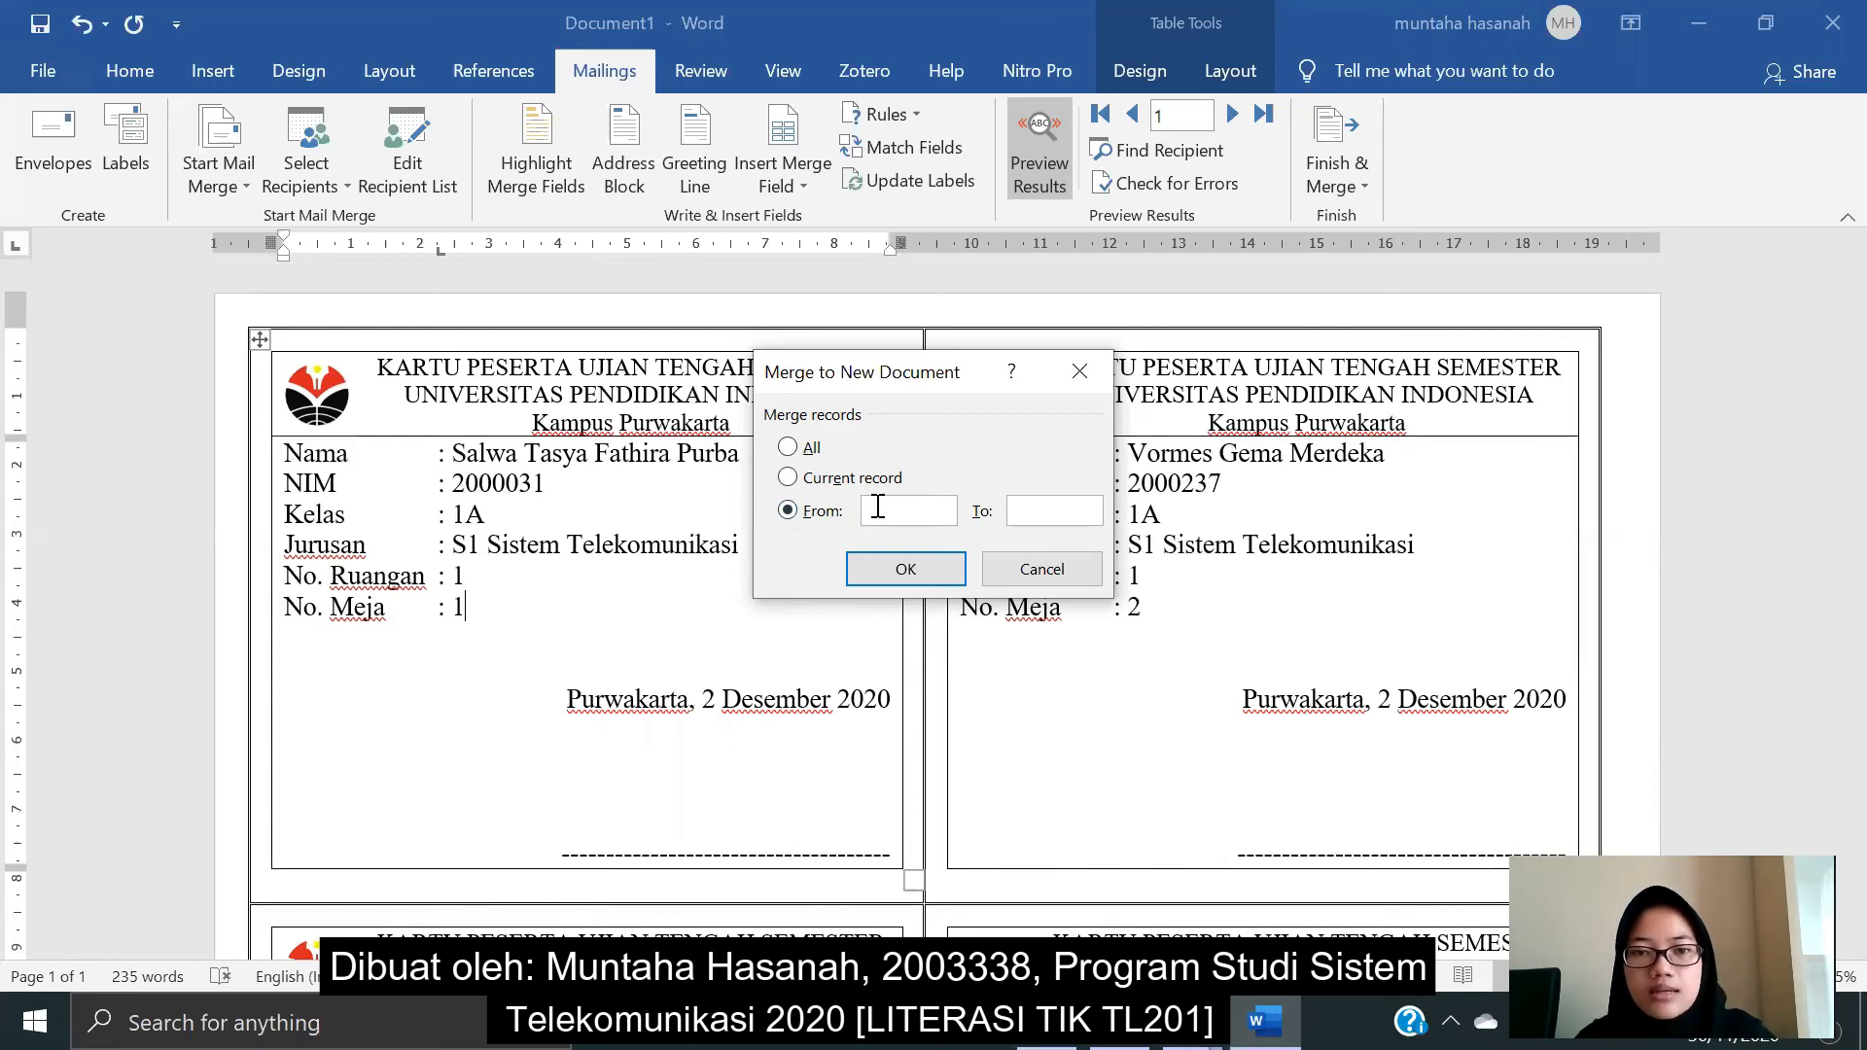
type("5")
left_click(1032, 504)
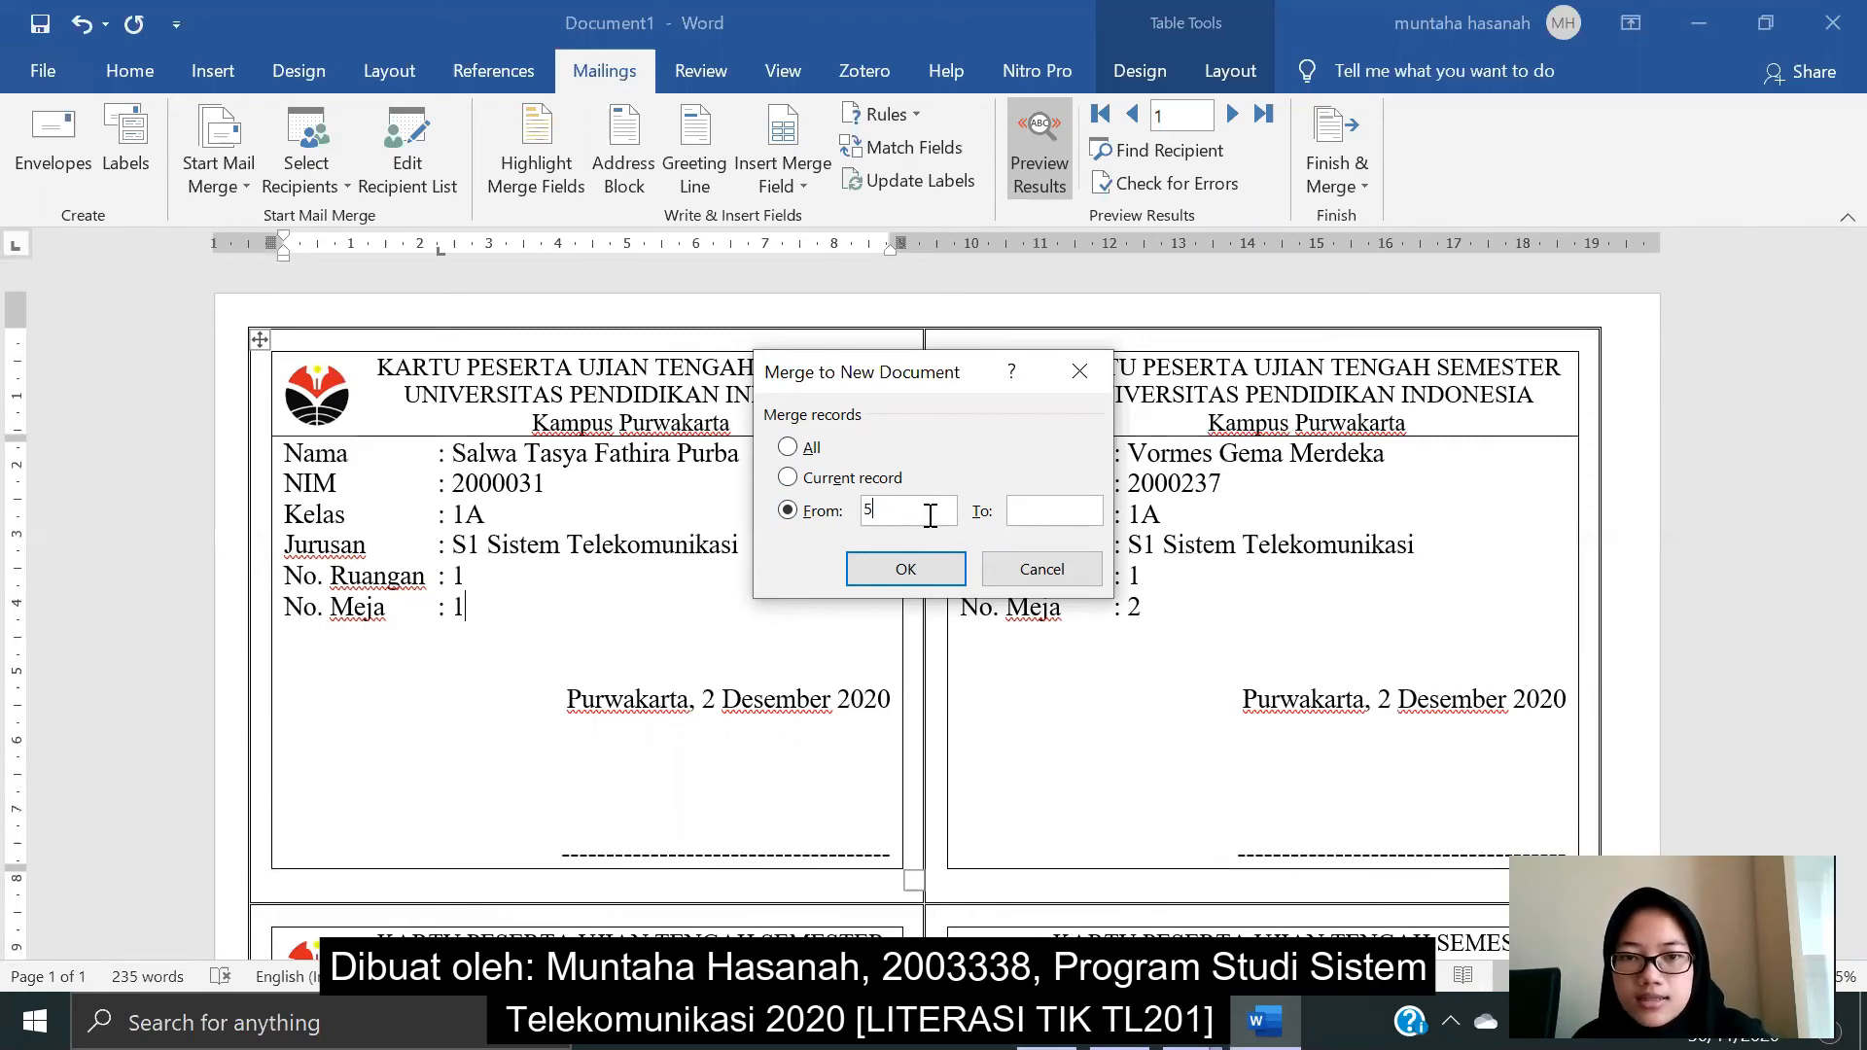
left_click(788, 447)
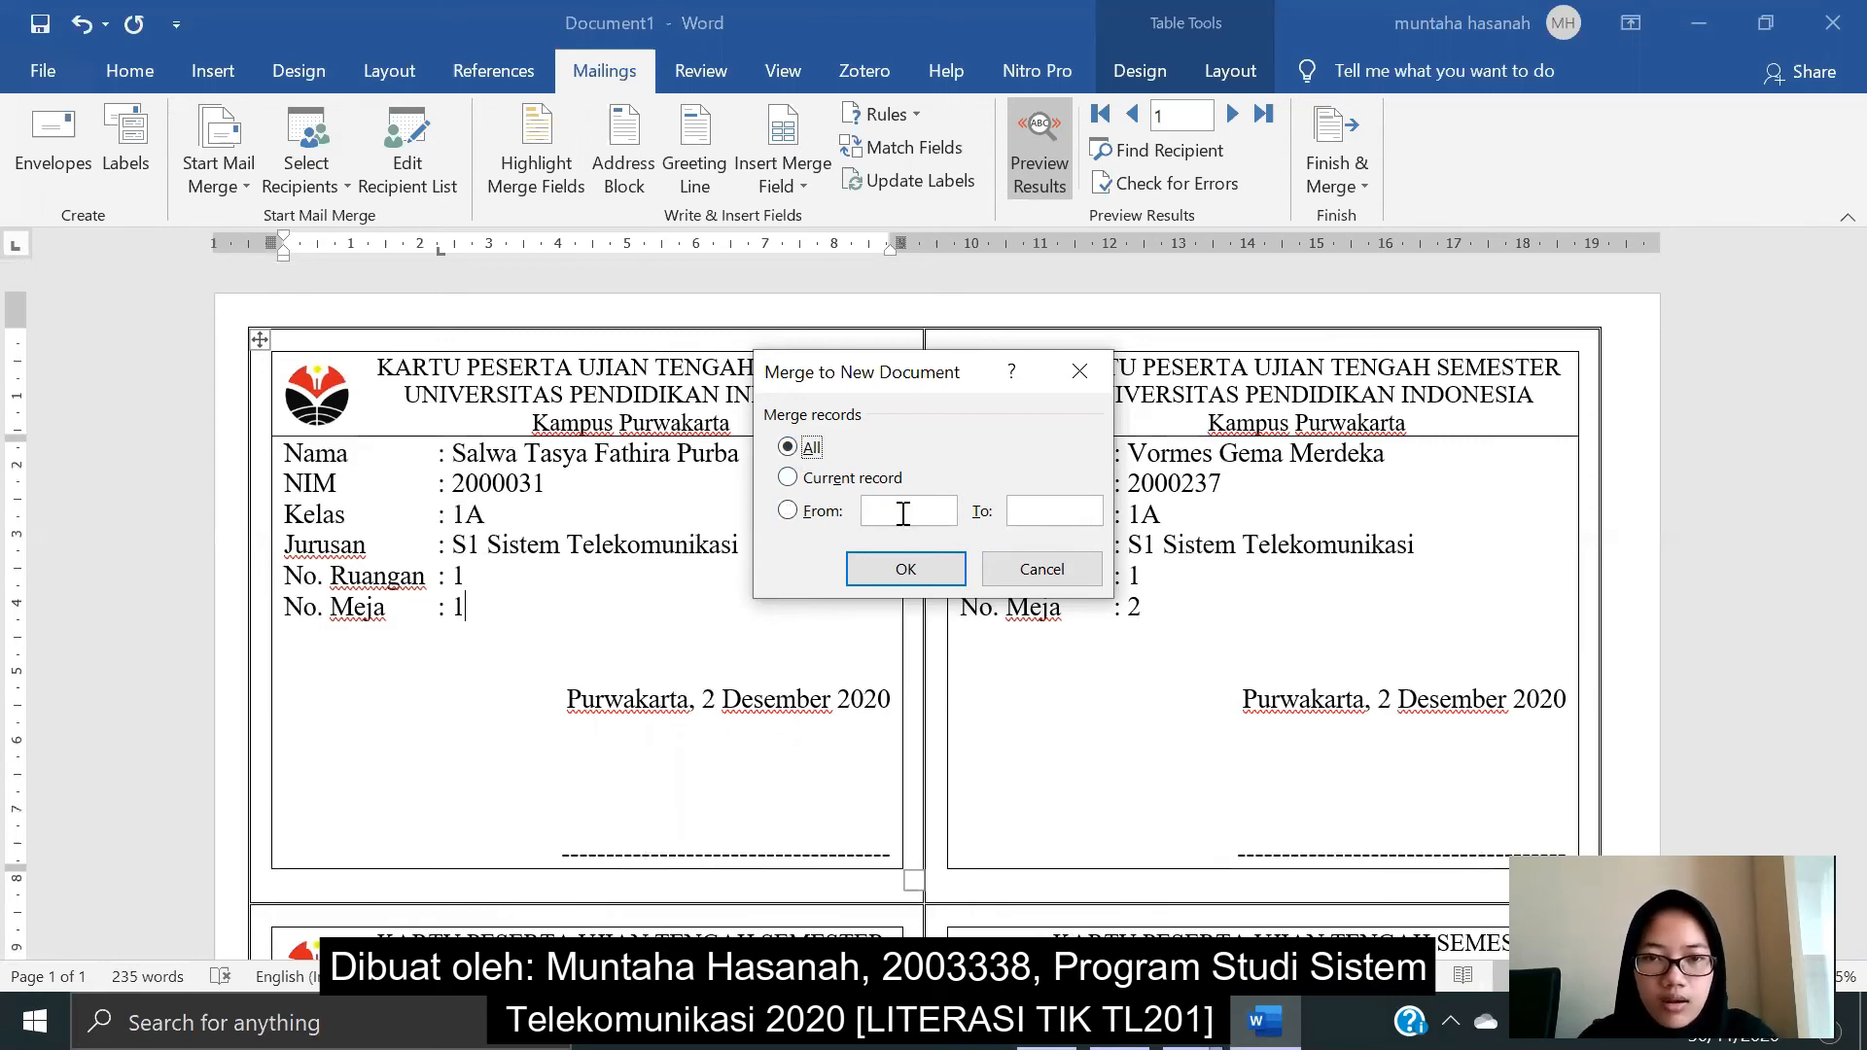
left_click(918, 568)
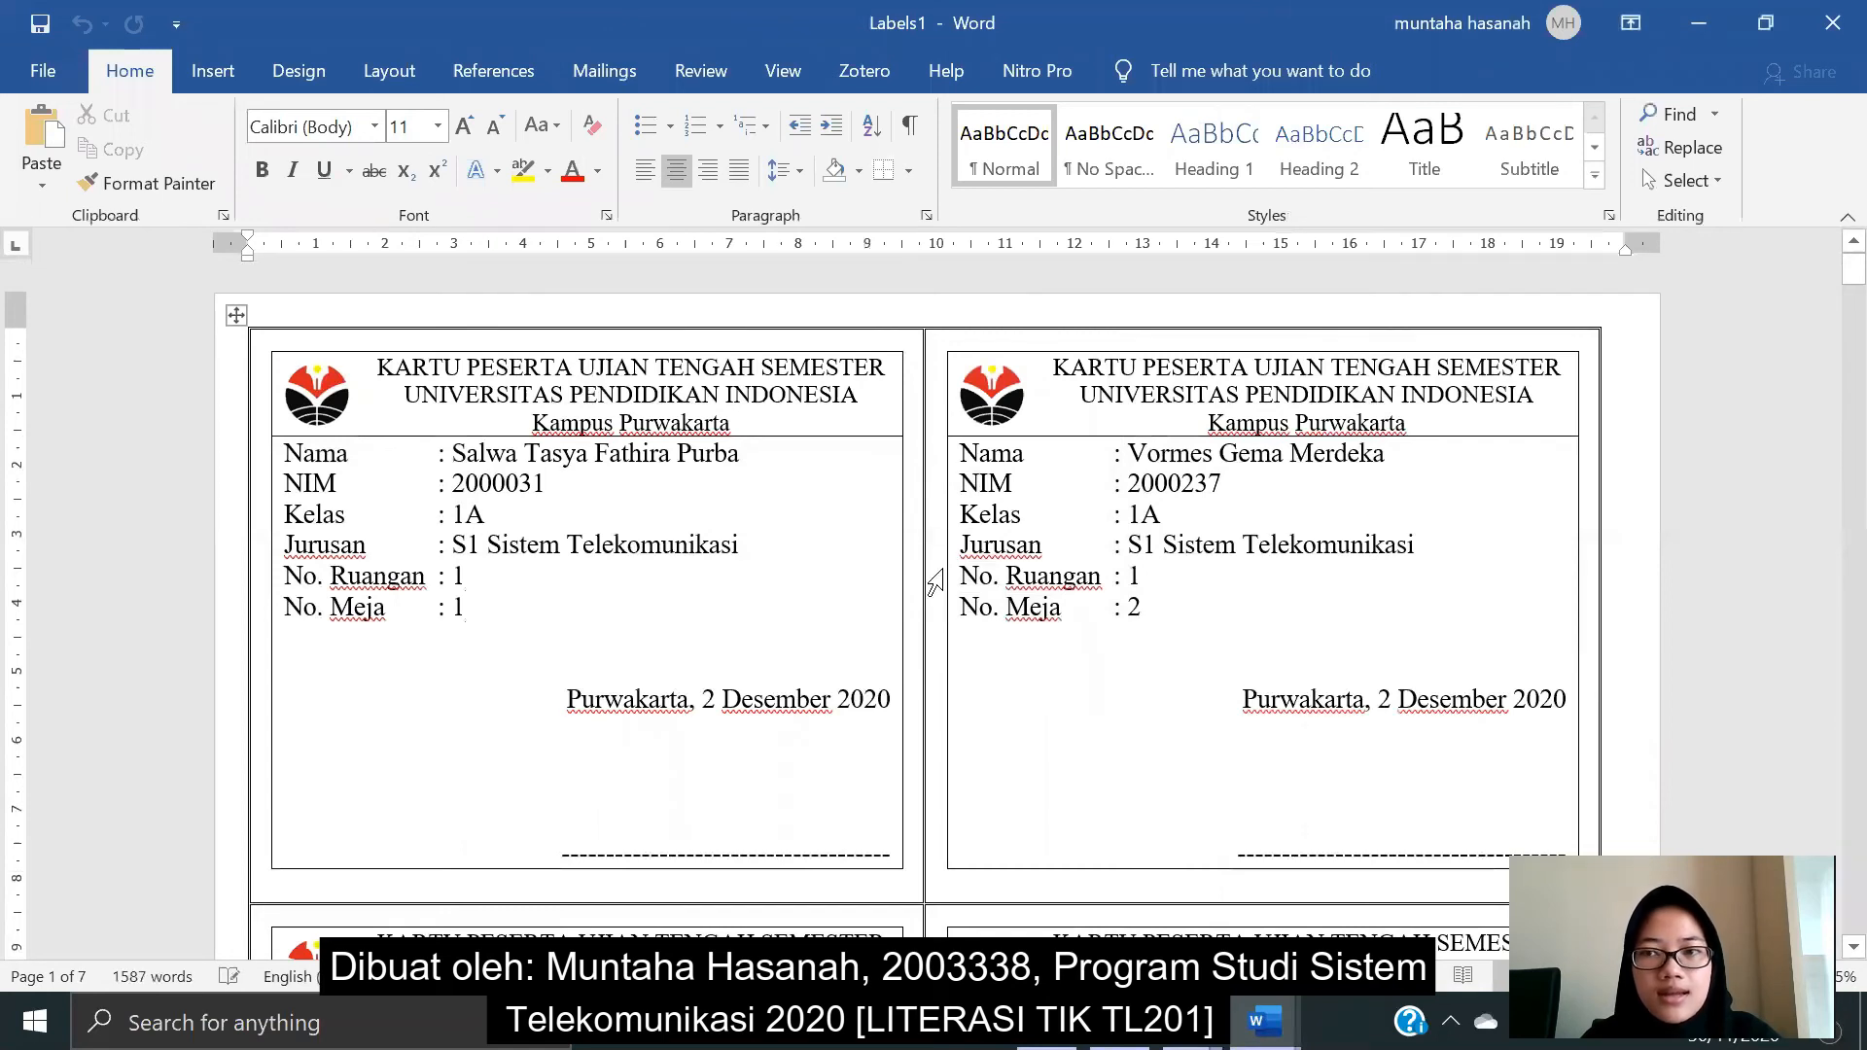
- Scroll Labels1 down to the blank trailing cards, then bring the Data Mahasiswa 1A workbook forward
scroll(1058, 558, "down", 12)
scroll(1060, 561, "down", 20)
scroll(1061, 561, "down", 6)
scroll(1058, 556, "up", 20)
scroll(1057, 546, "up", 12)
scroll(1057, 547, "up", 6)
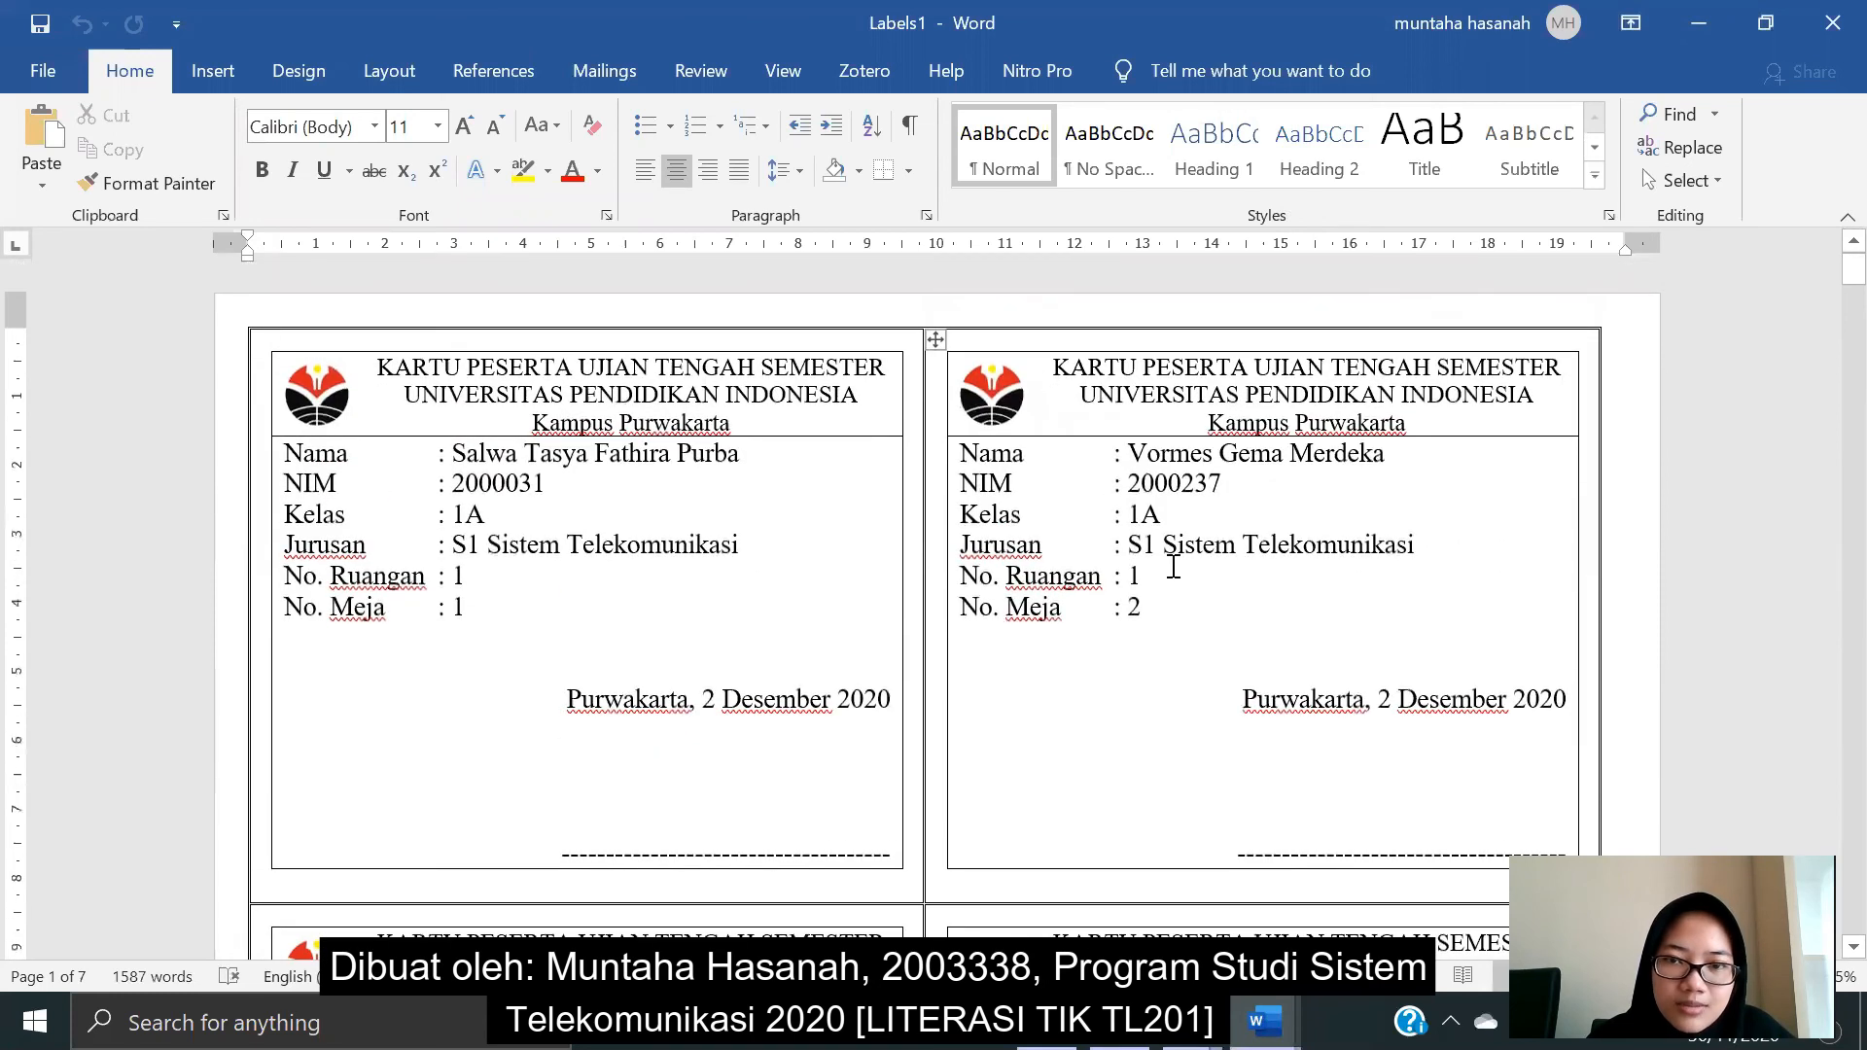
scroll(1174, 568, "down", 7)
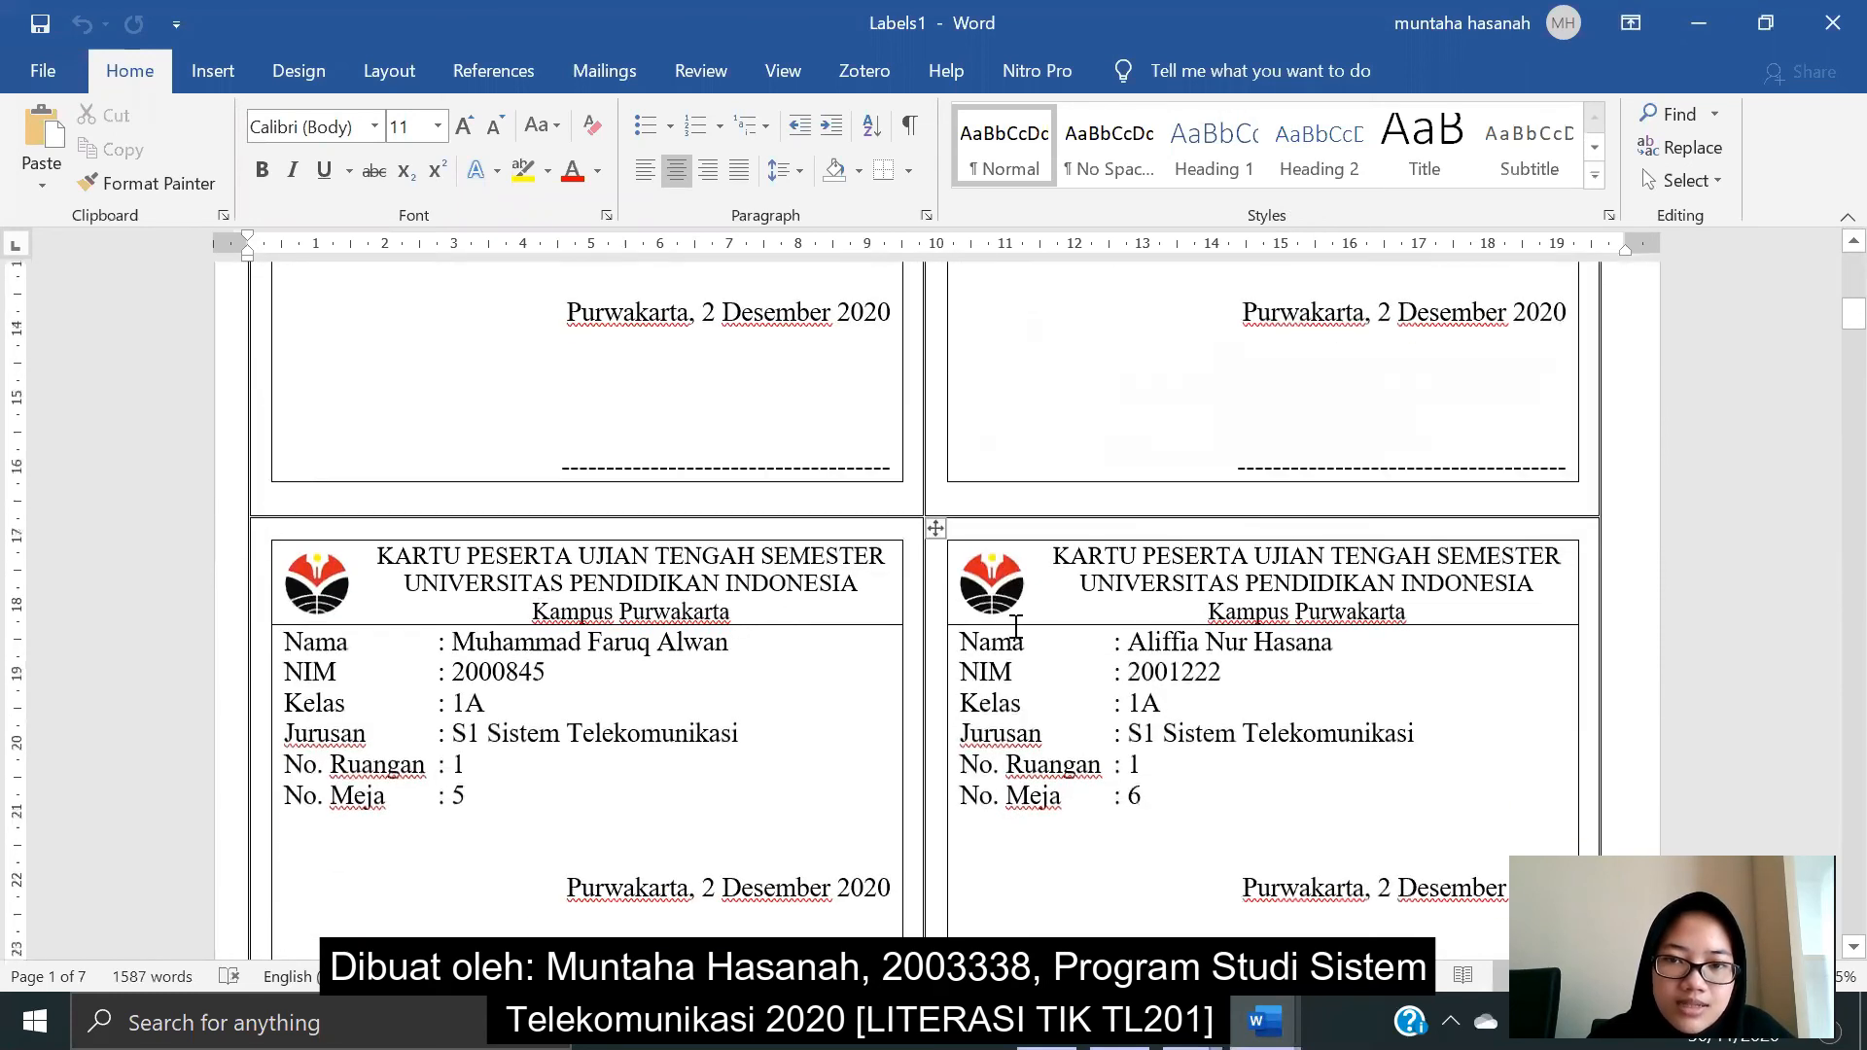
scroll(1015, 628, "down", 9)
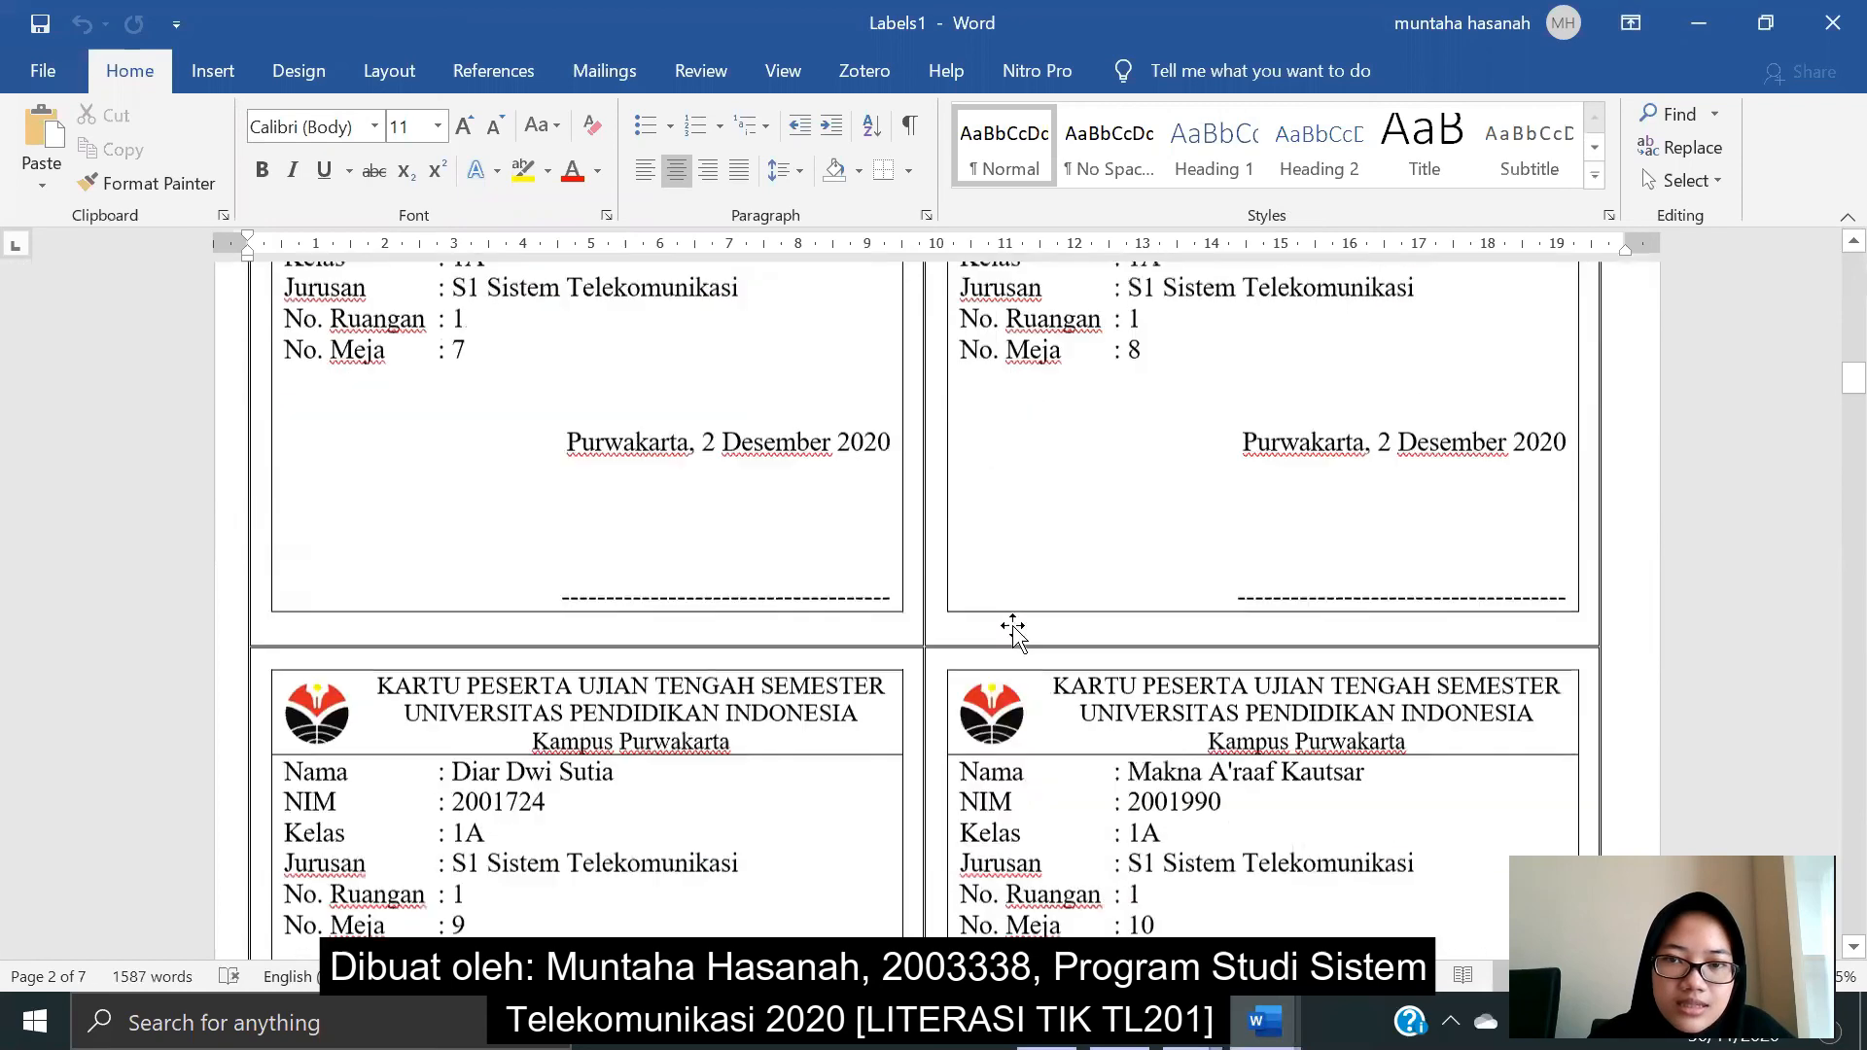
scroll(1015, 628, "down", 4)
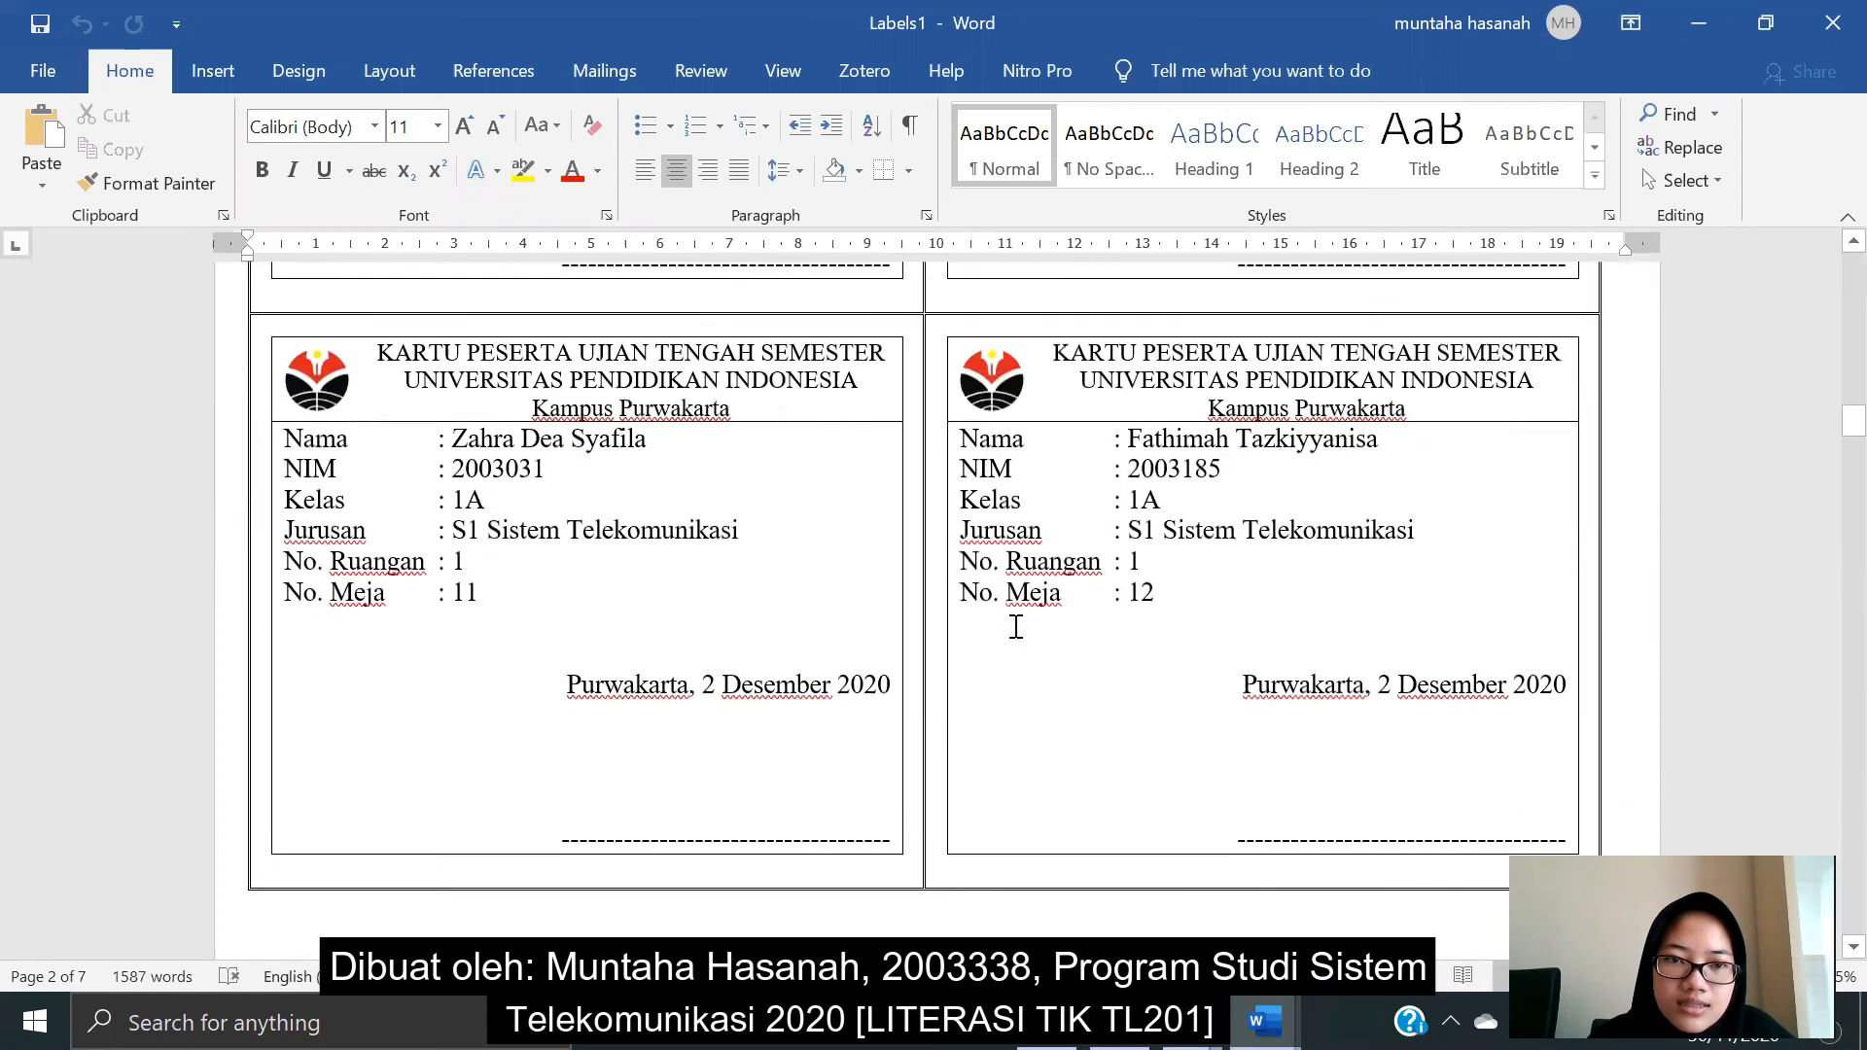
scroll(1016, 628, "down", 5)
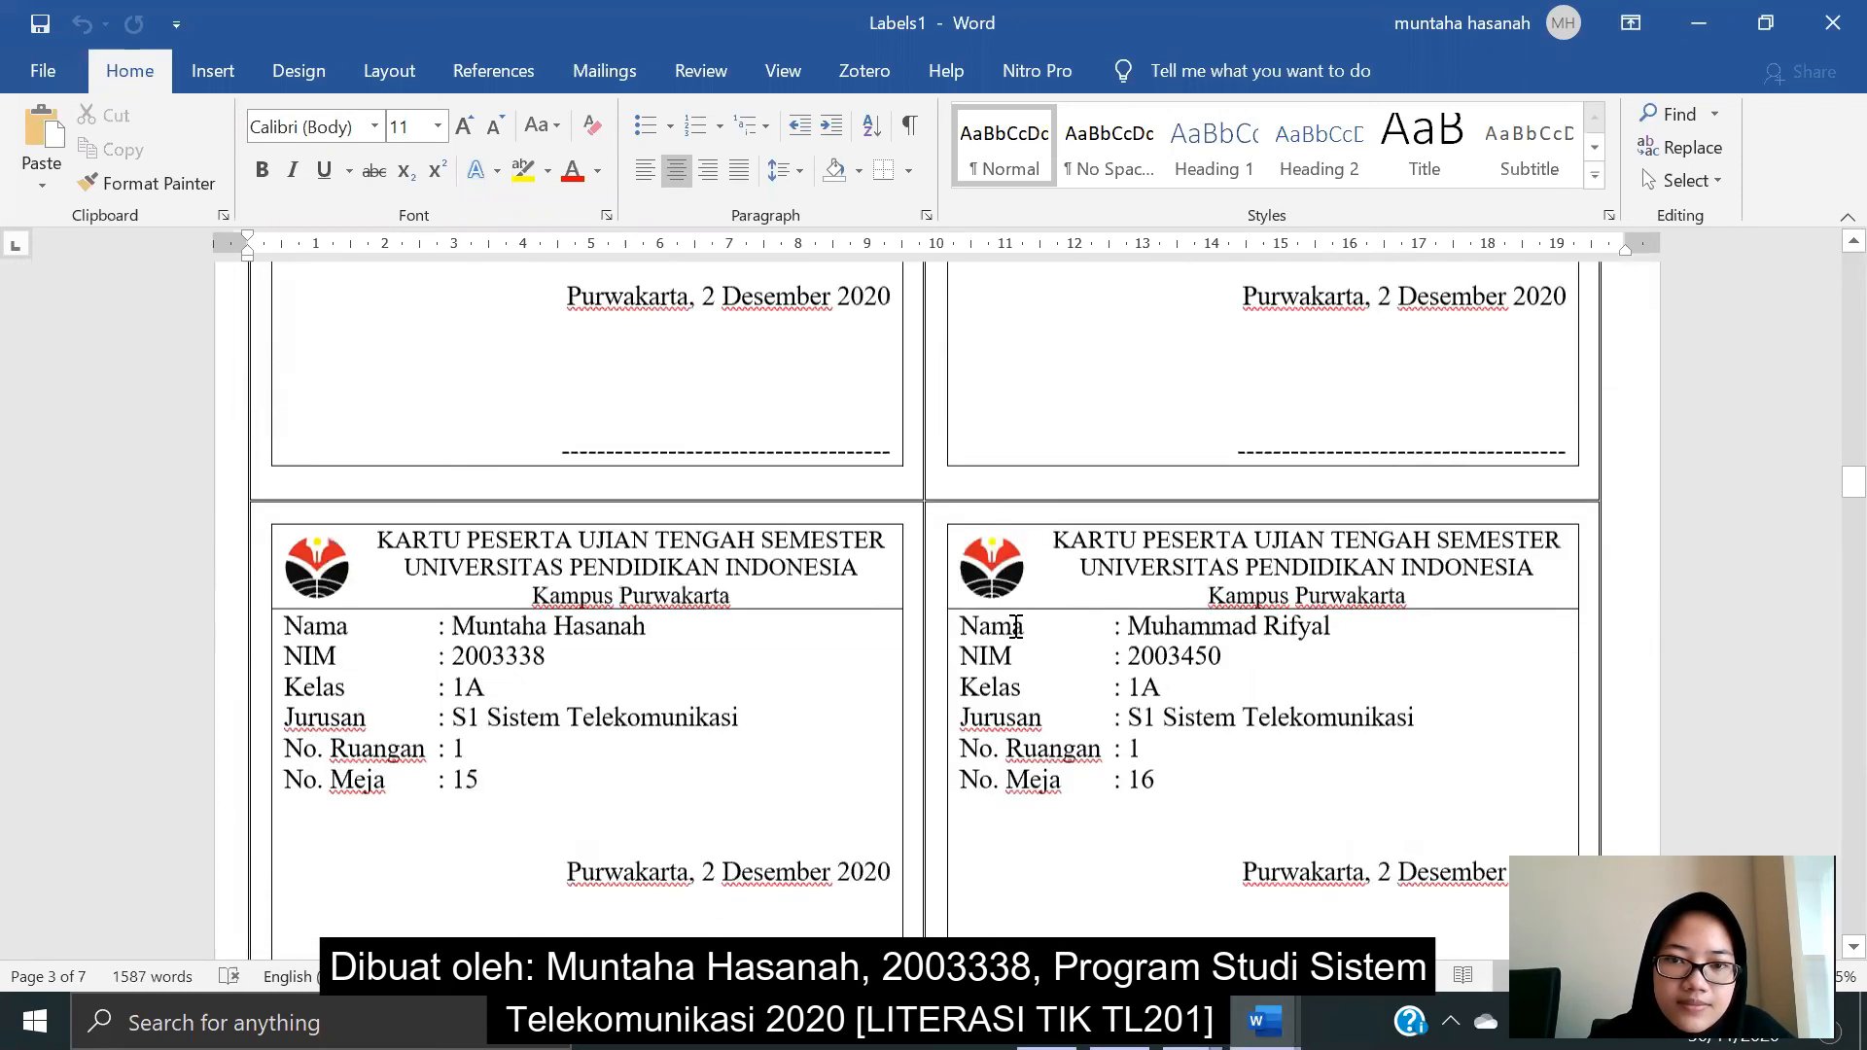
scroll(1016, 627, "down", 3)
scroll(1015, 627, "down", 15)
scroll(1015, 628, "down", 15)
scroll(1015, 627, "down", 15)
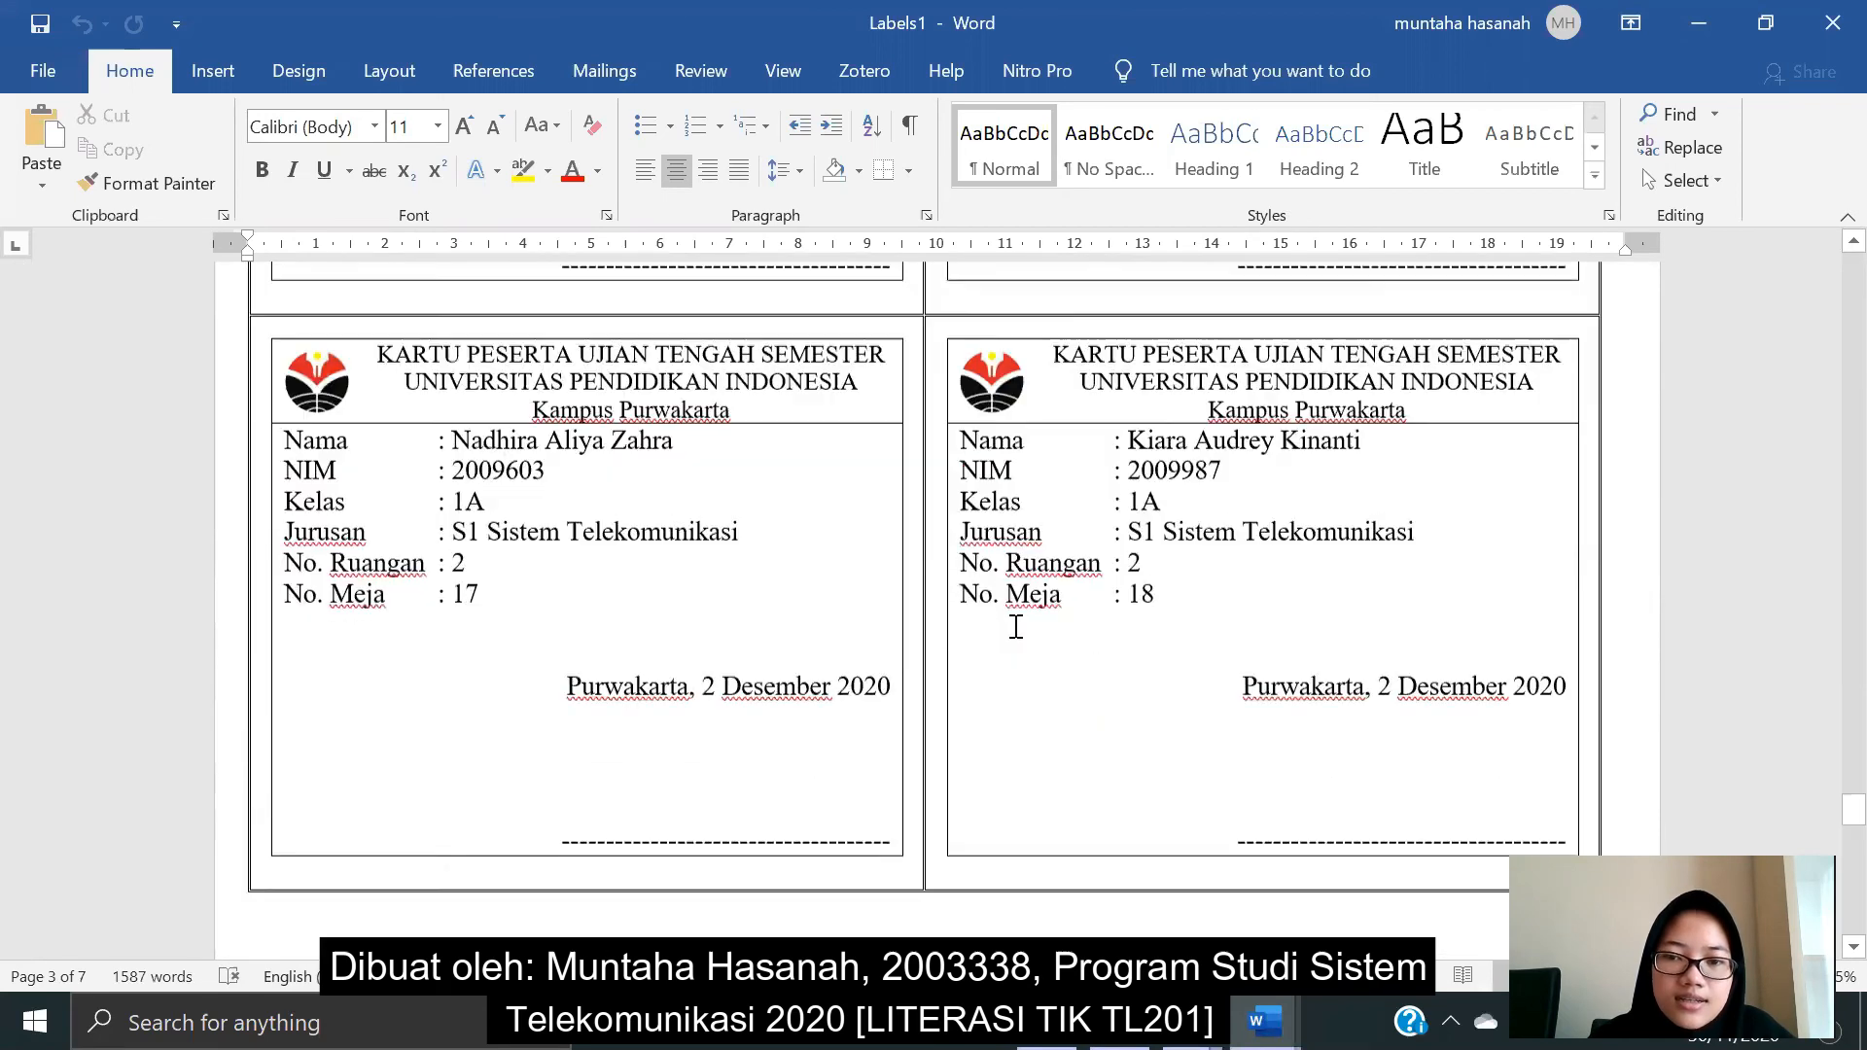
scroll(1015, 627, "down", 15)
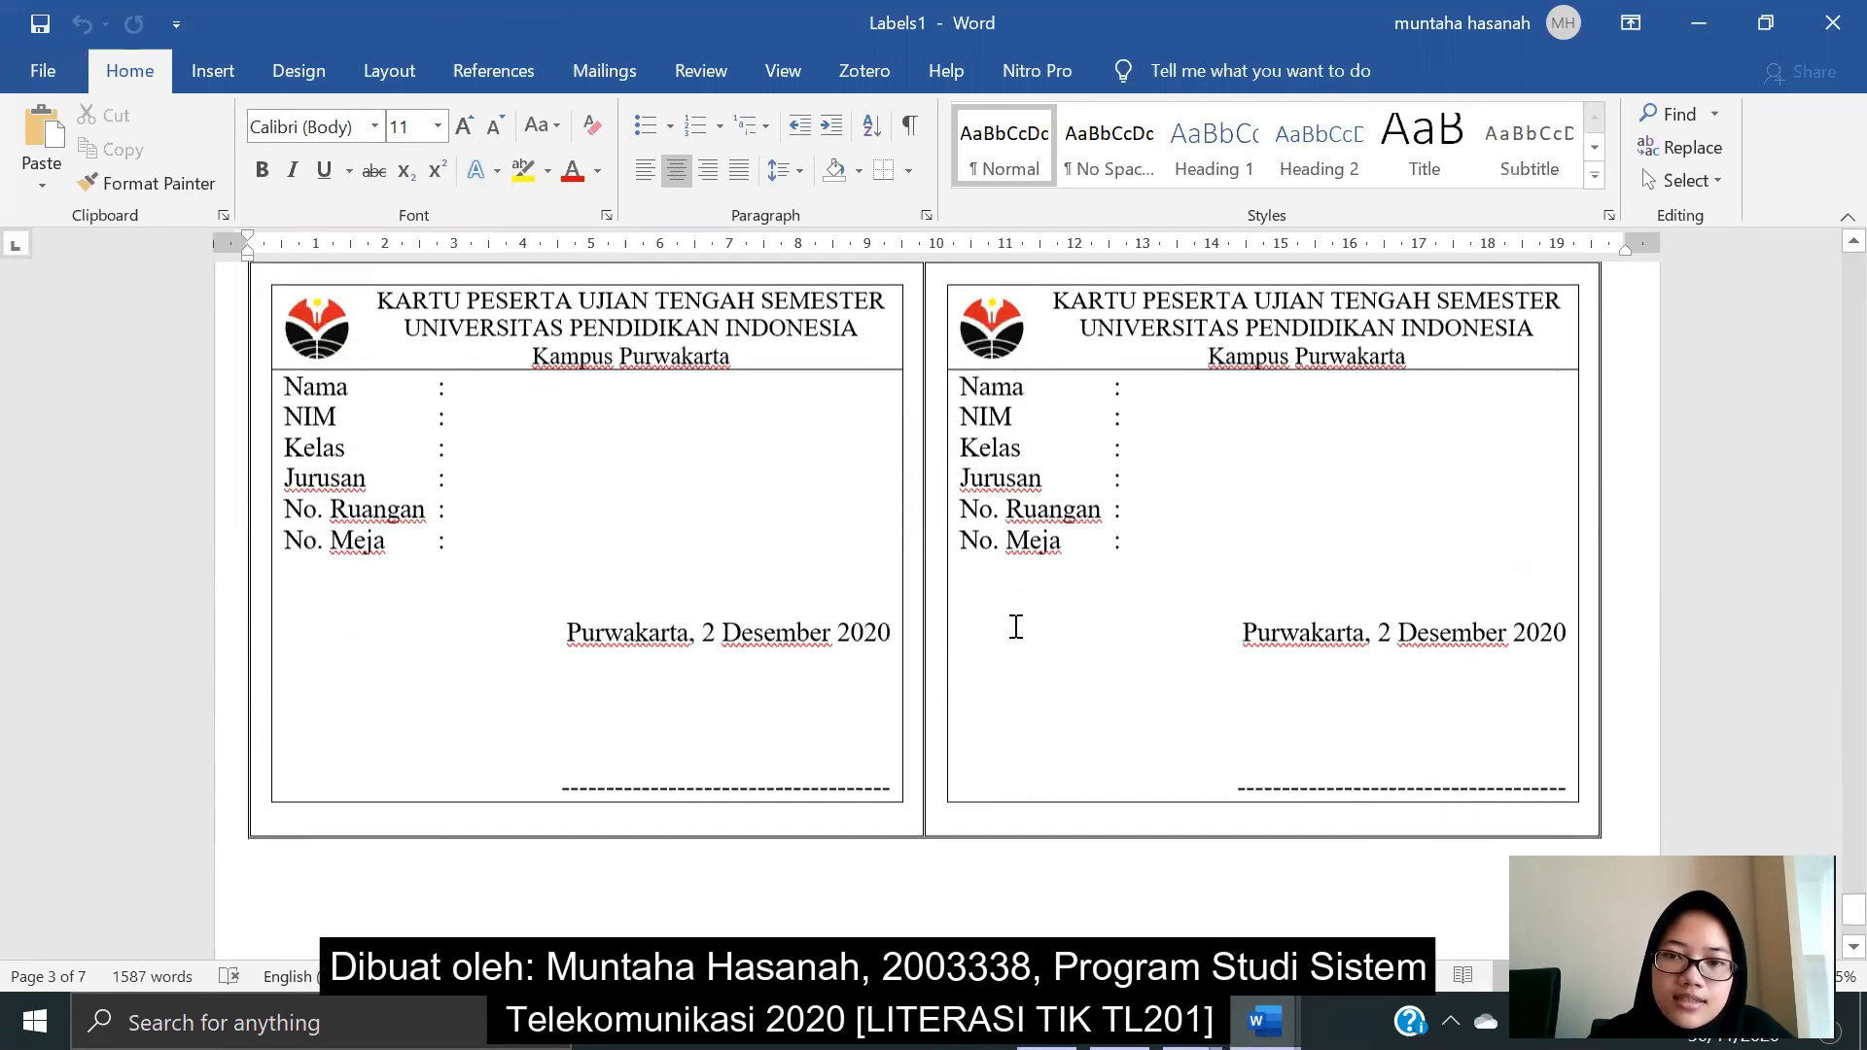
scroll(1016, 627, "down", 3)
scroll(1015, 627, "down", 6)
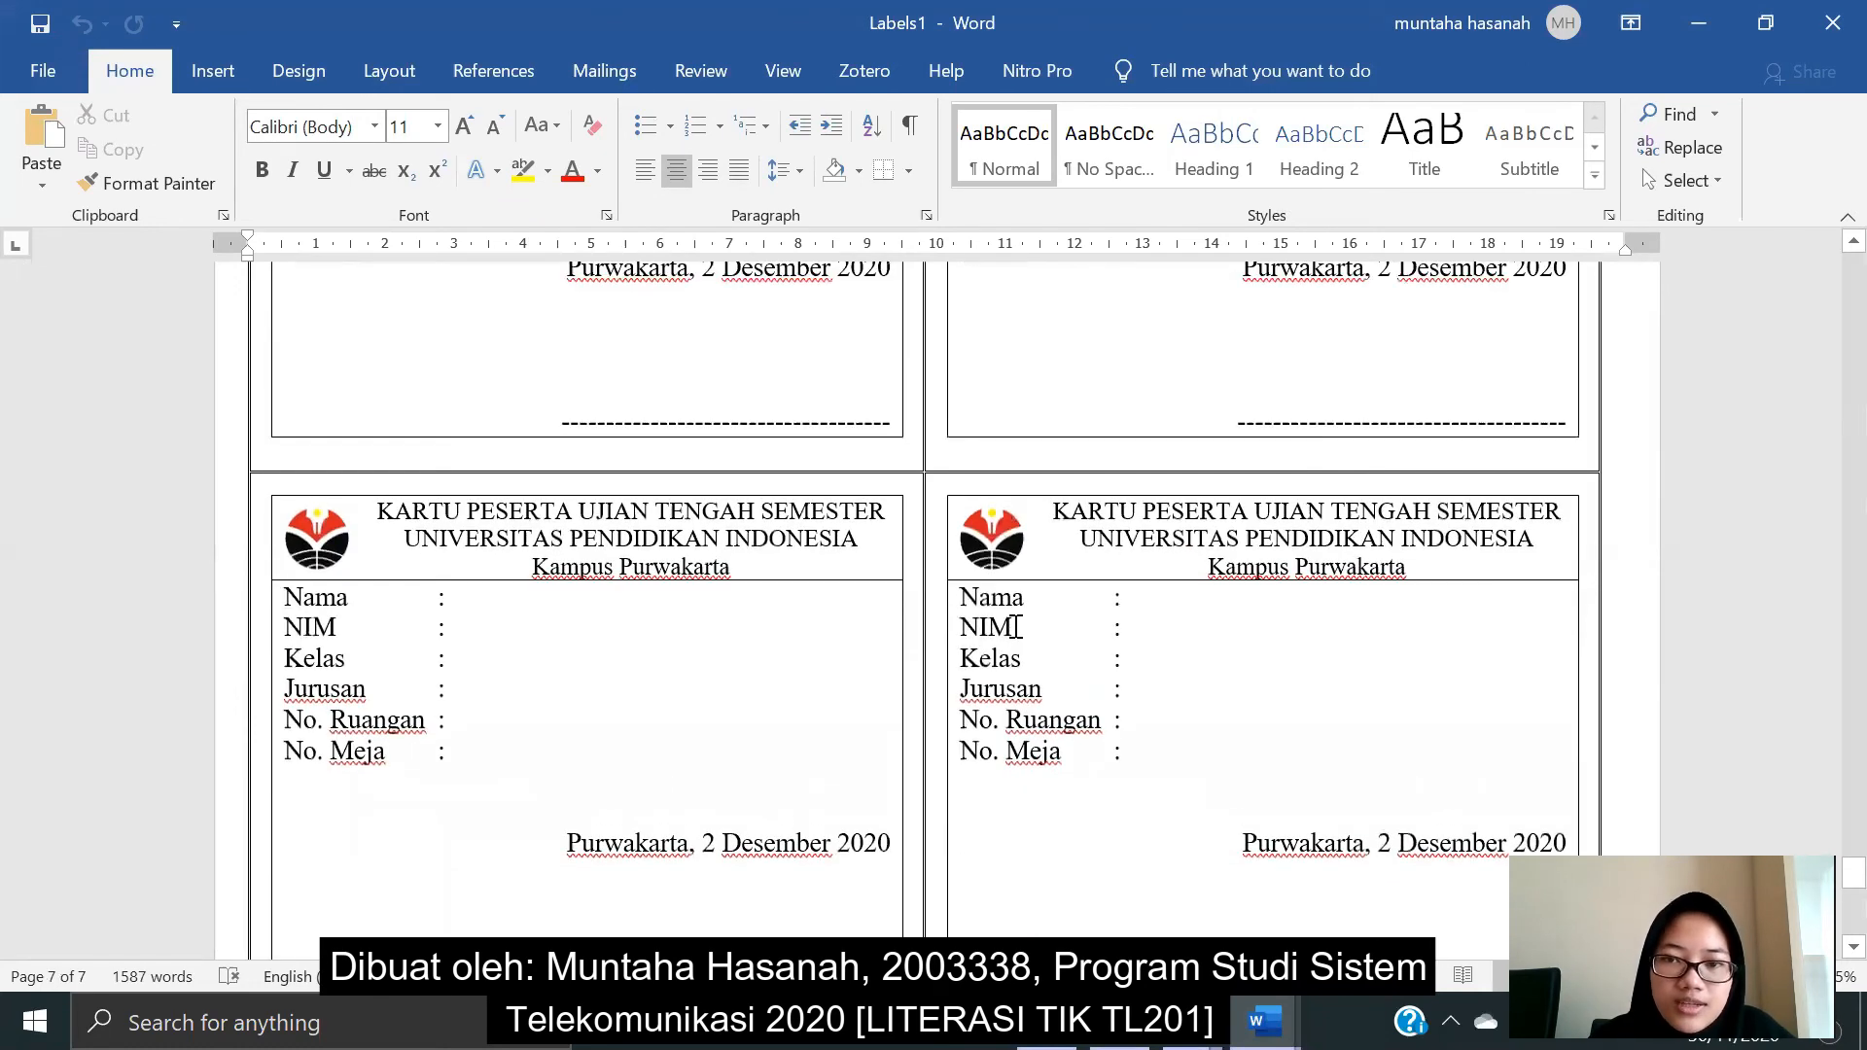
scroll(1015, 624, "down", 5)
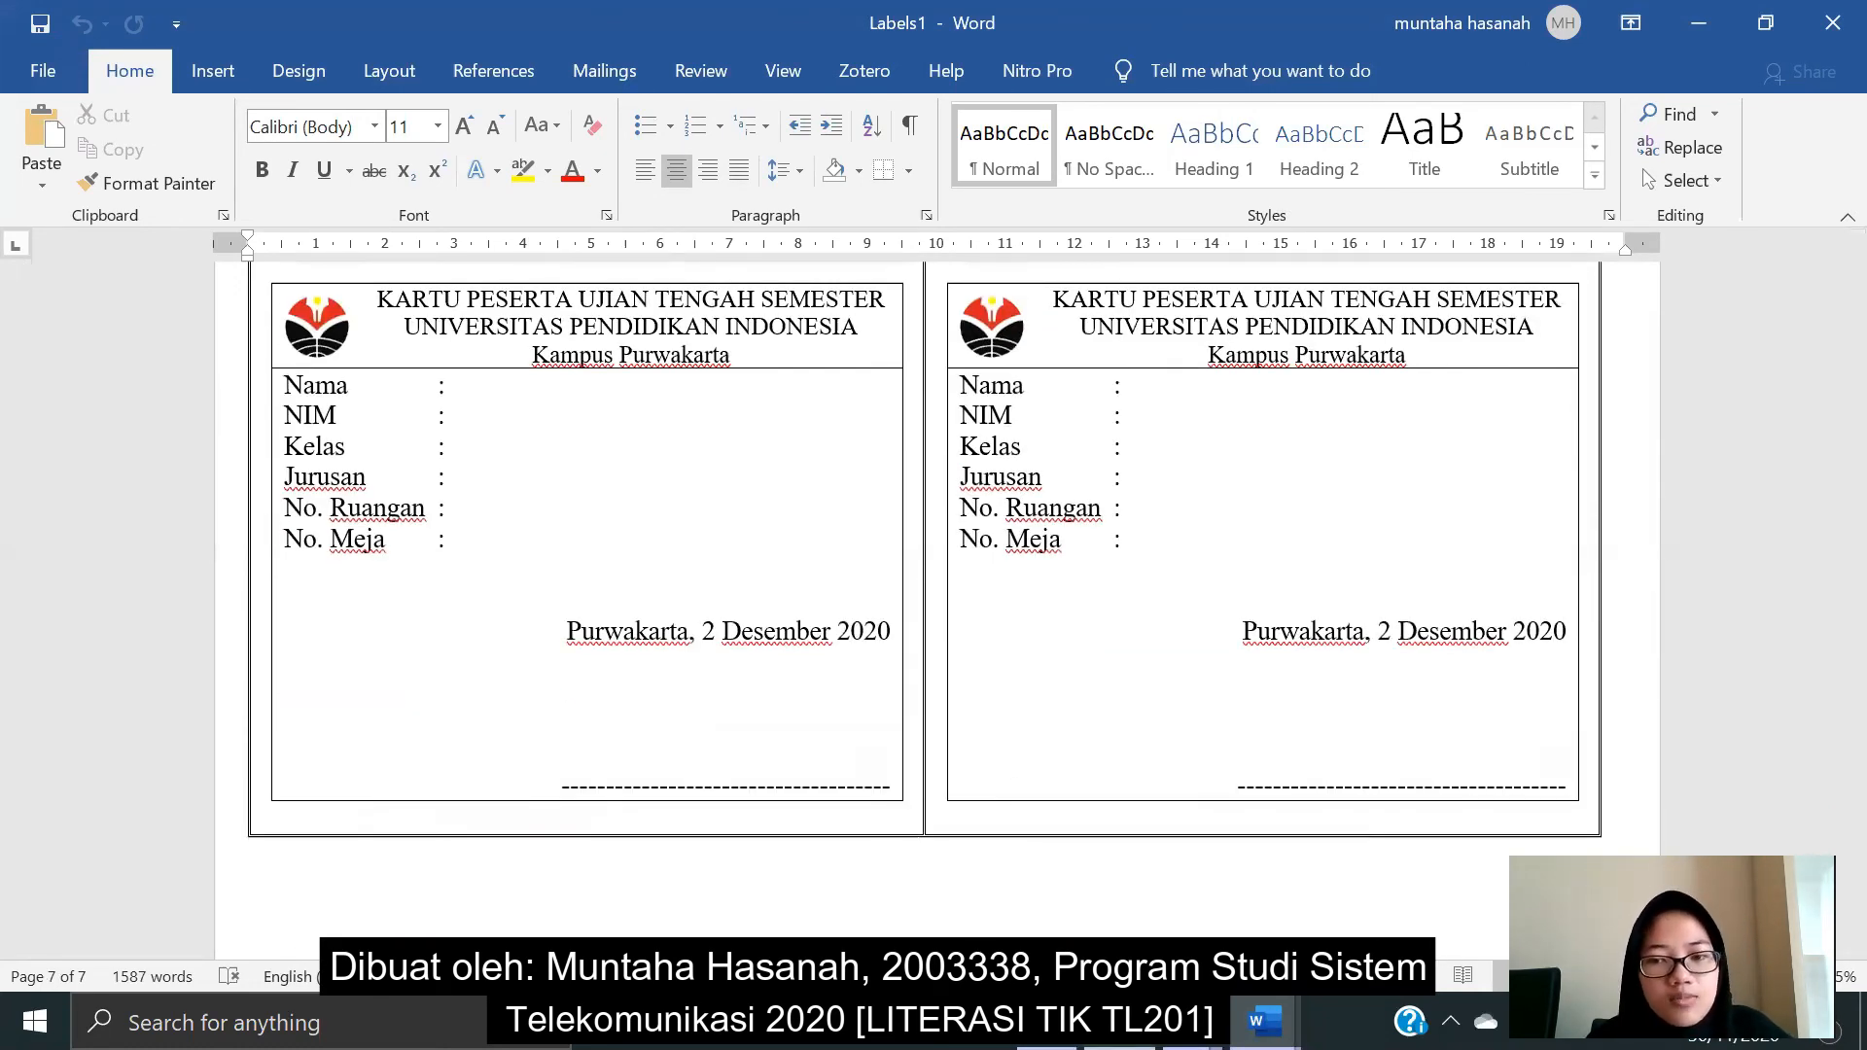
left_click(1099, 899)
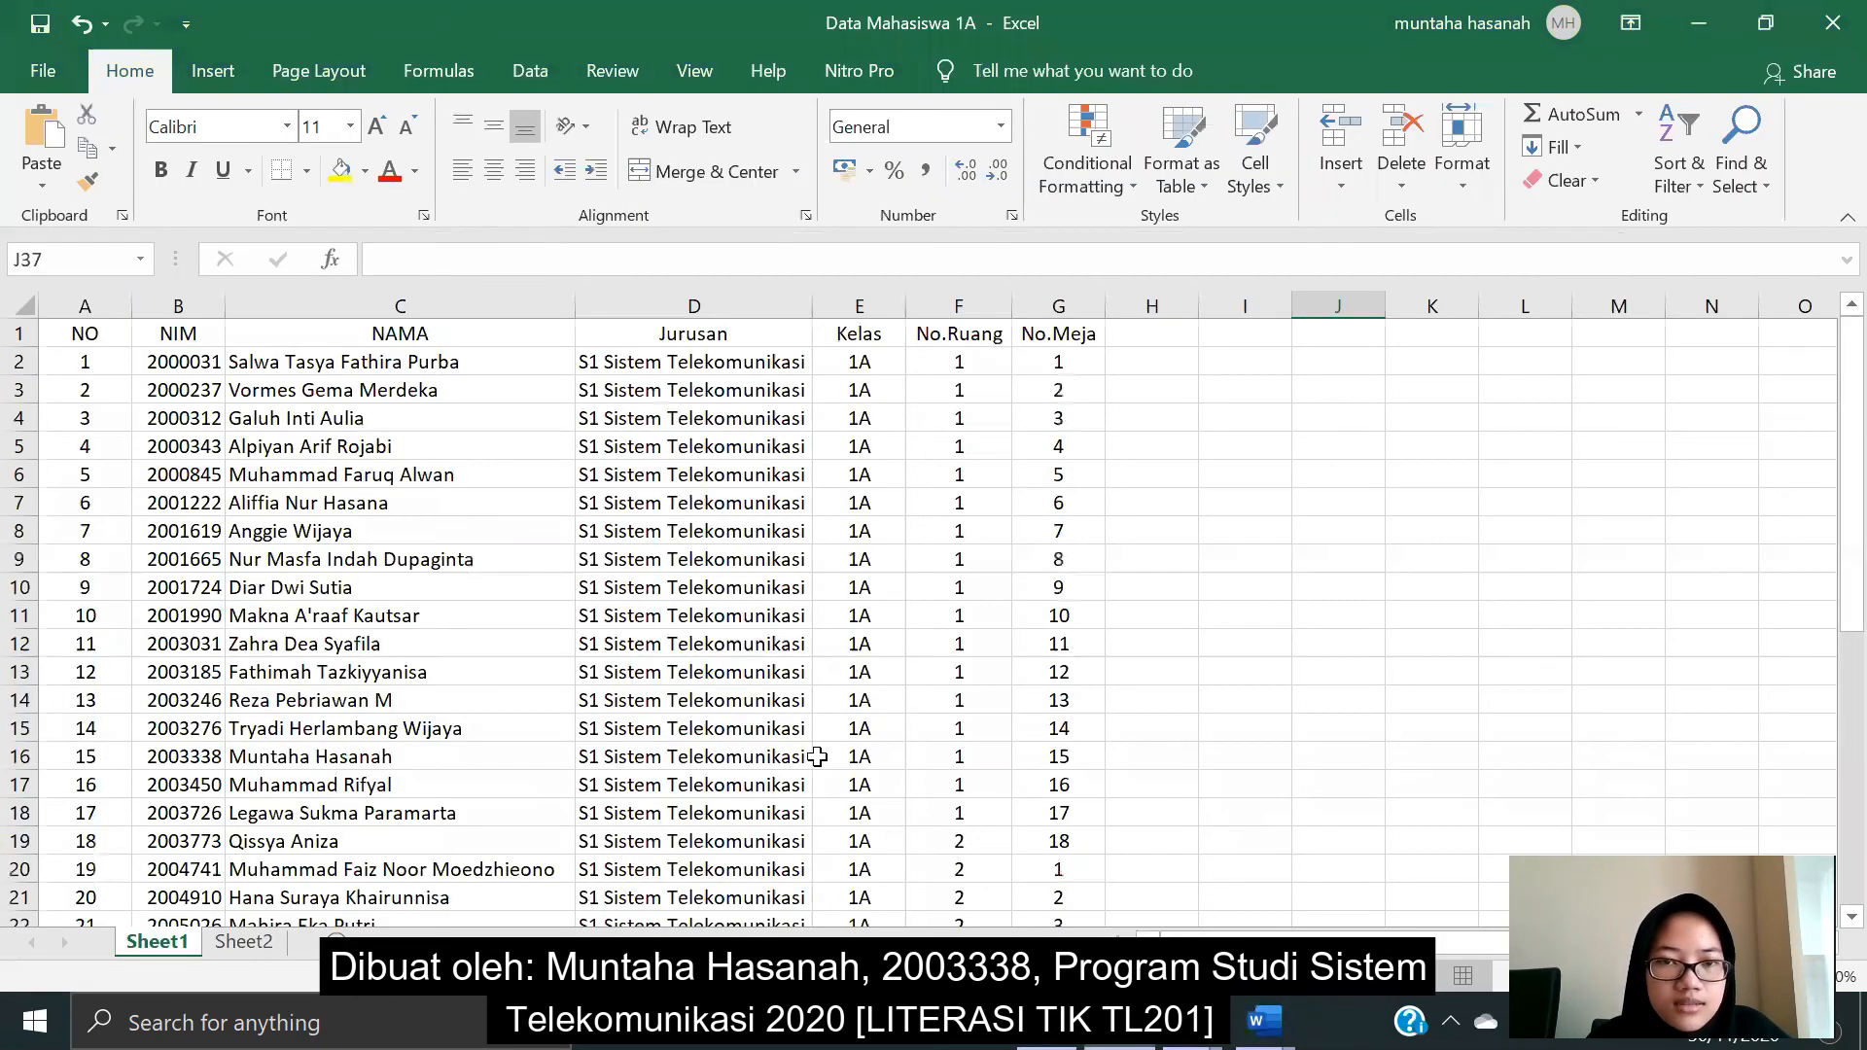
- In row 40, enter number 39, then the student's NIM and the student's name
scroll(813, 757, "down", 13)
scroll(813, 756, "up", 1)
scroll(813, 757, "down", 1)
scroll(813, 756, "up", 1)
scroll(813, 757, "down", 1)
scroll(696, 654, "up", 2)
scroll(604, 592, "down", 2)
scroll(242, 475, "up", 2)
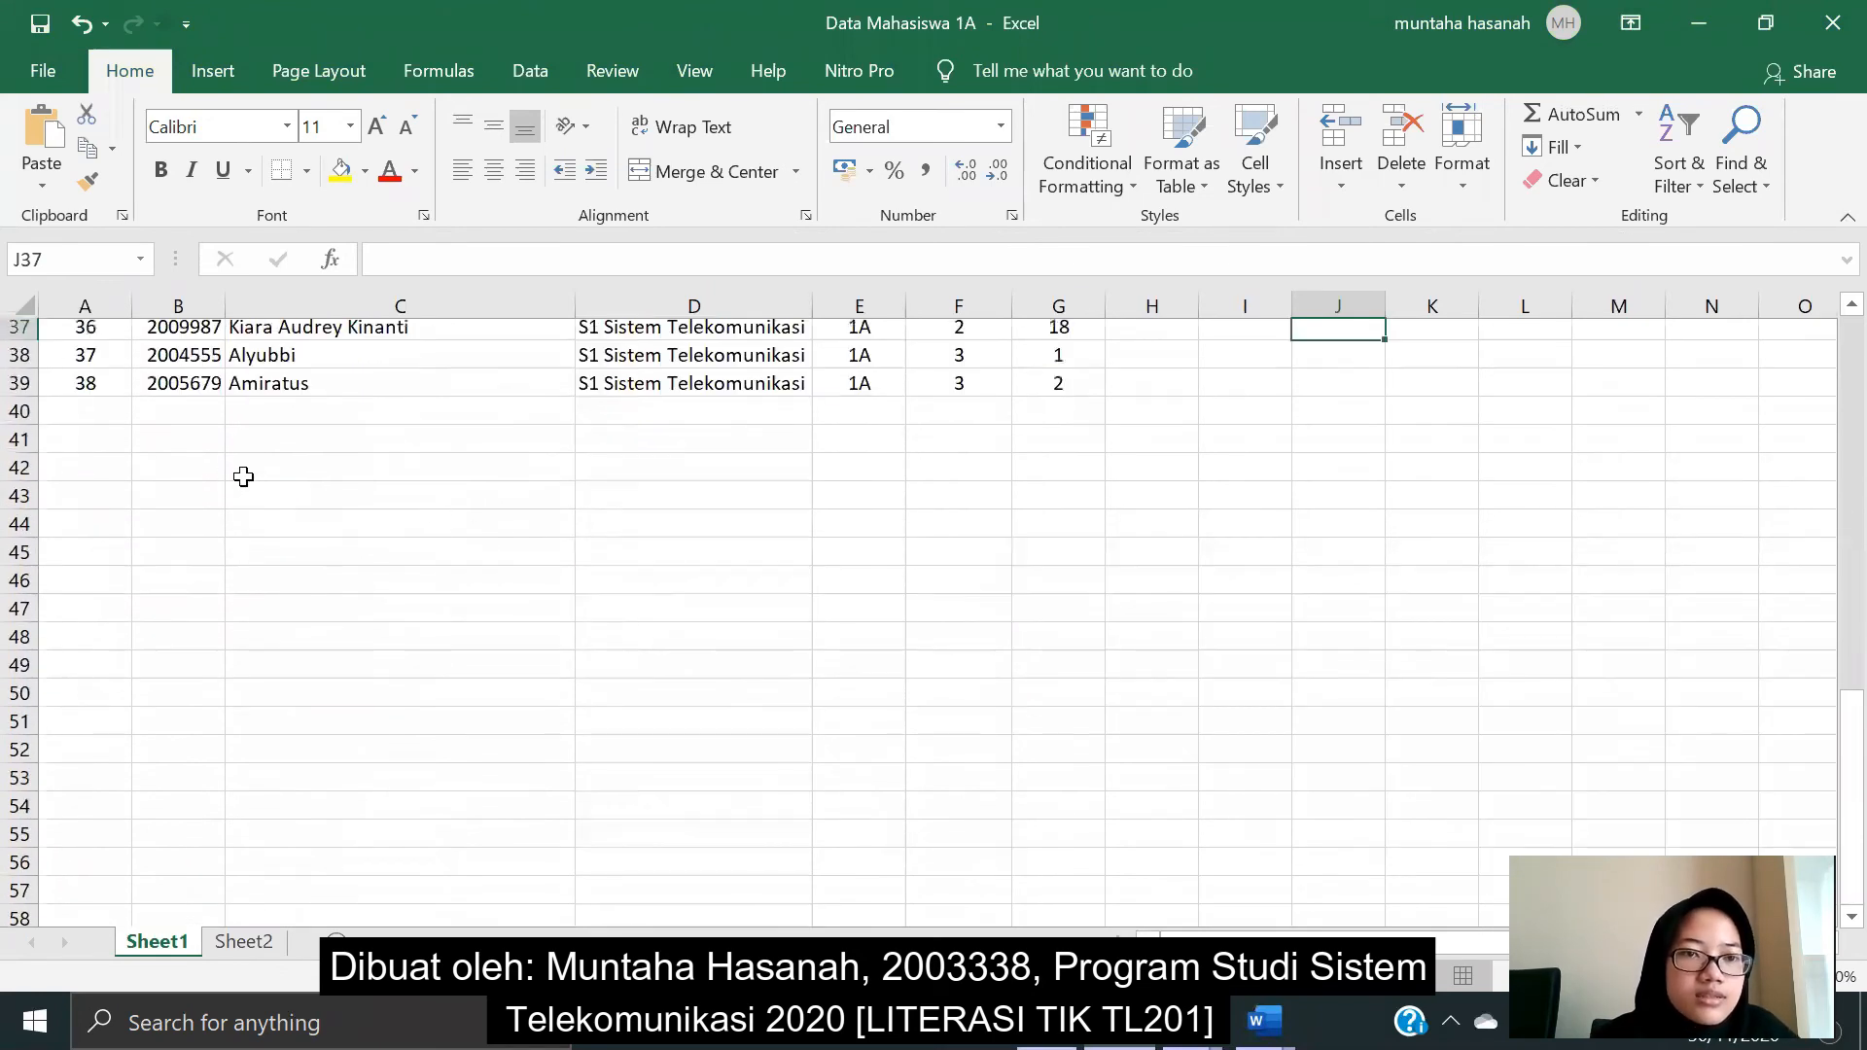
left_click(97, 423)
scroll(275, 416, "down", 1)
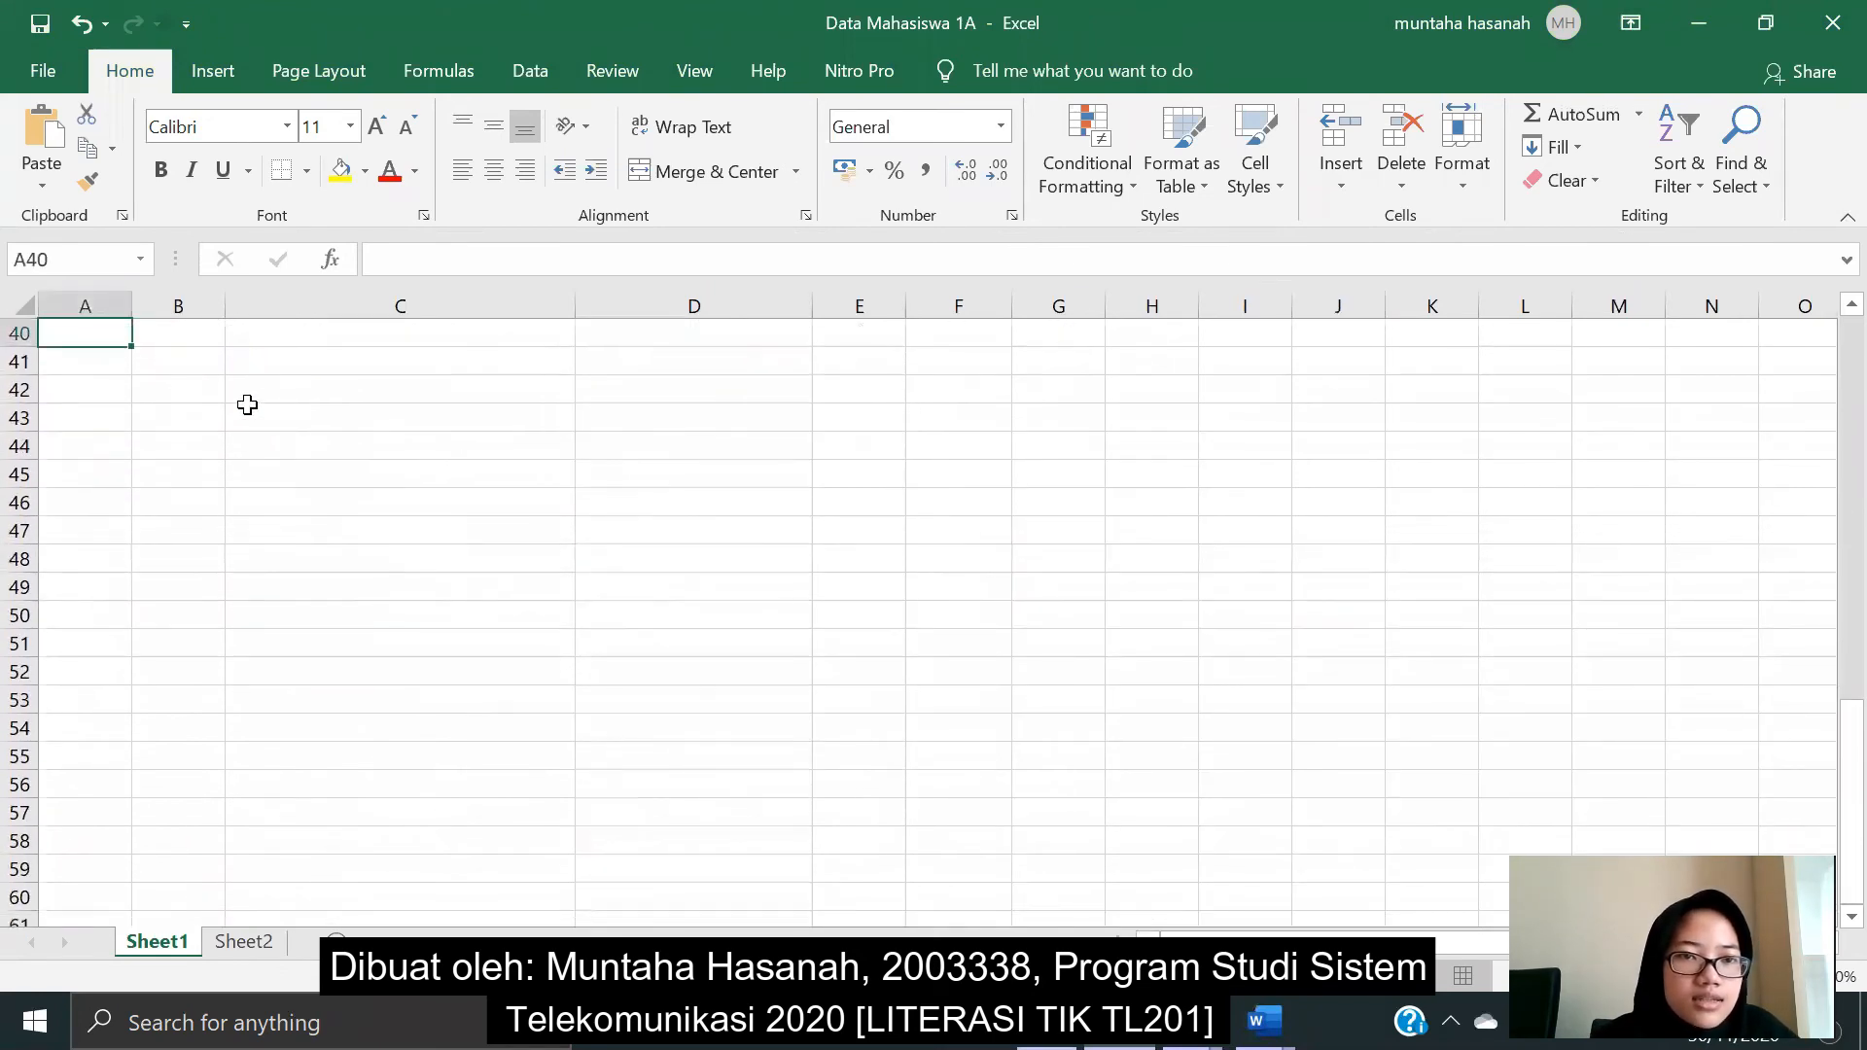
scroll(268, 448, "up", 1)
scroll(275, 464, "down", 1)
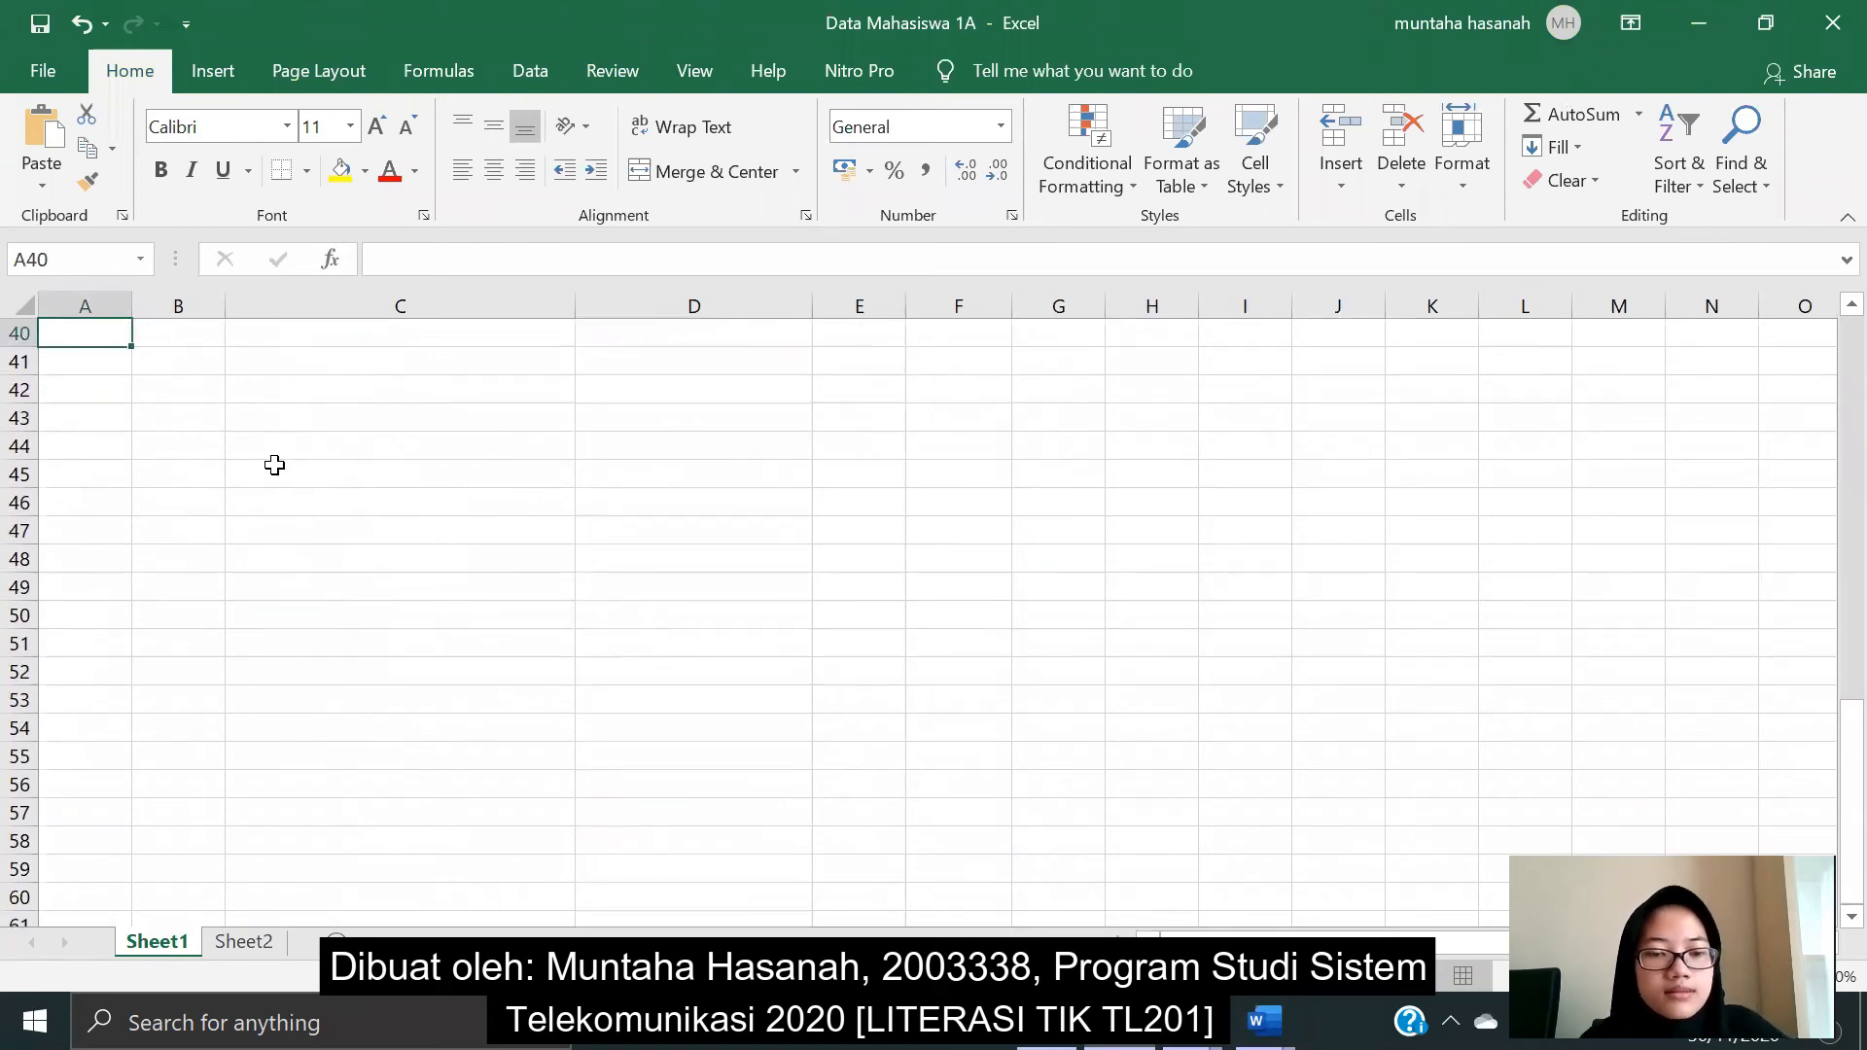
type("39")
key("Tab")
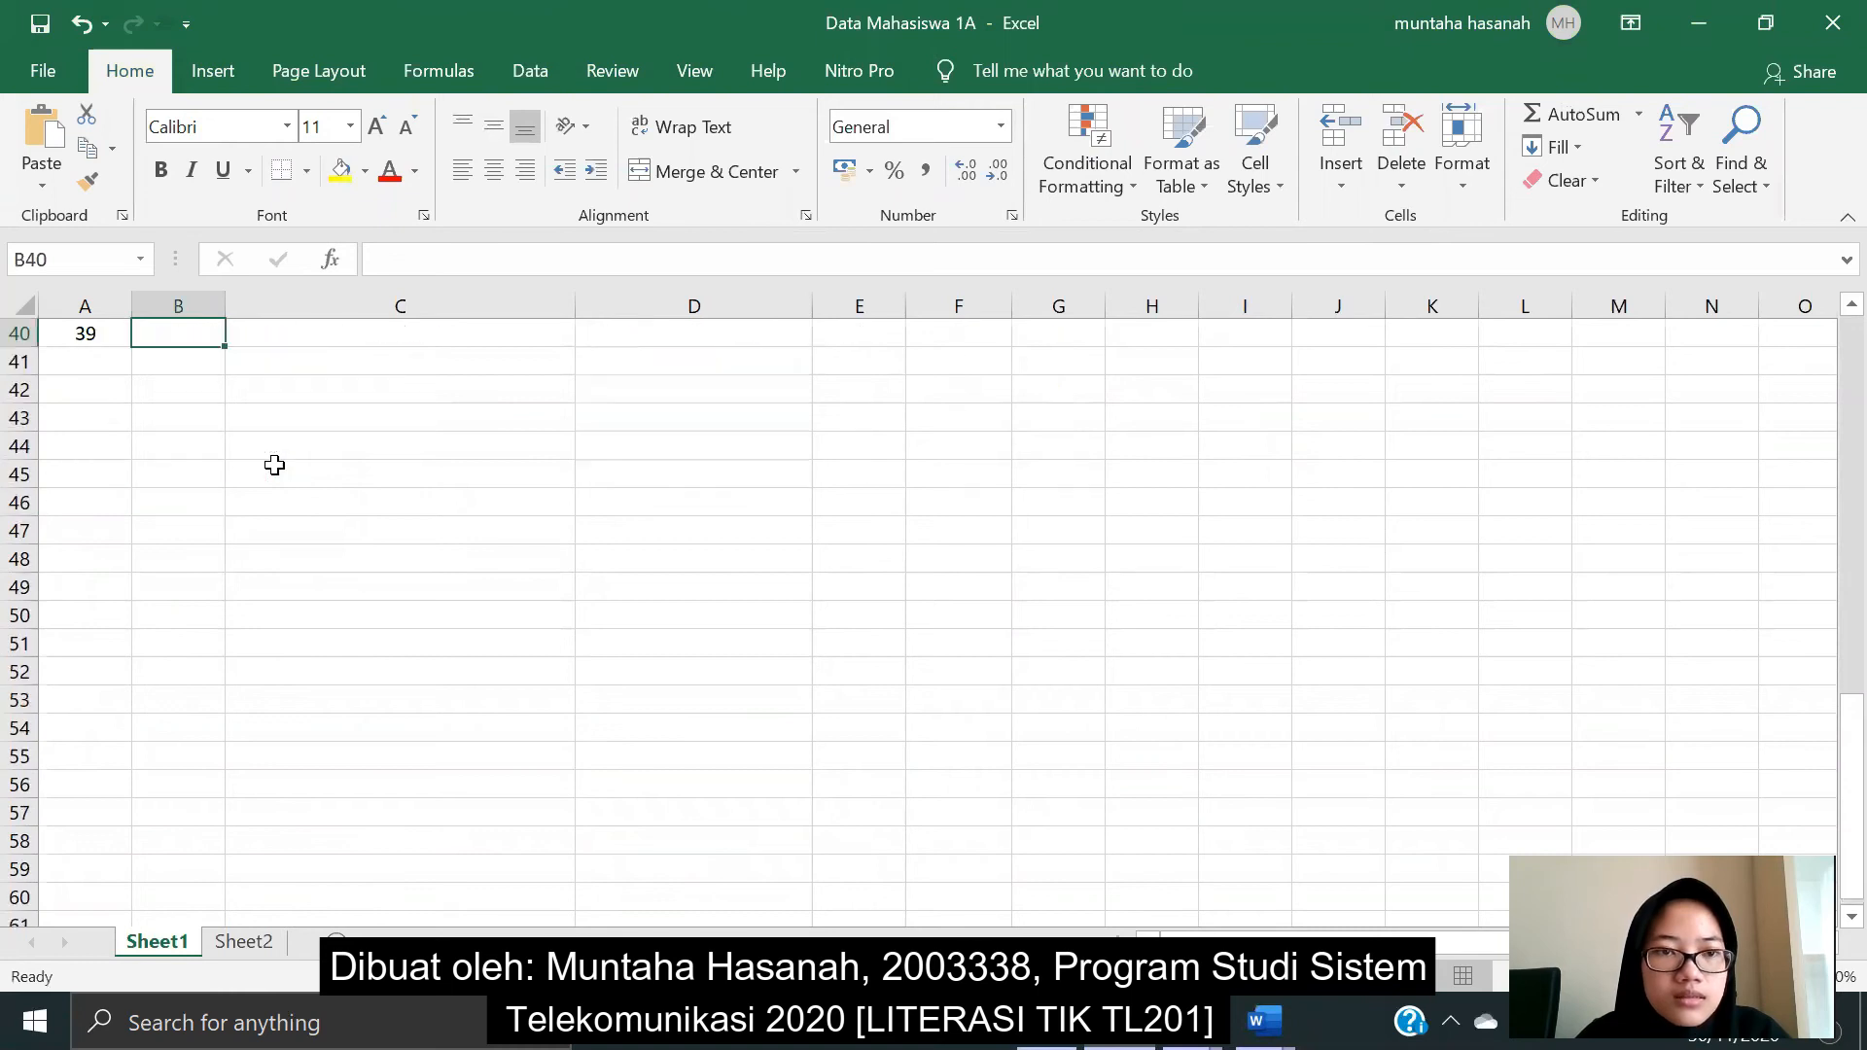
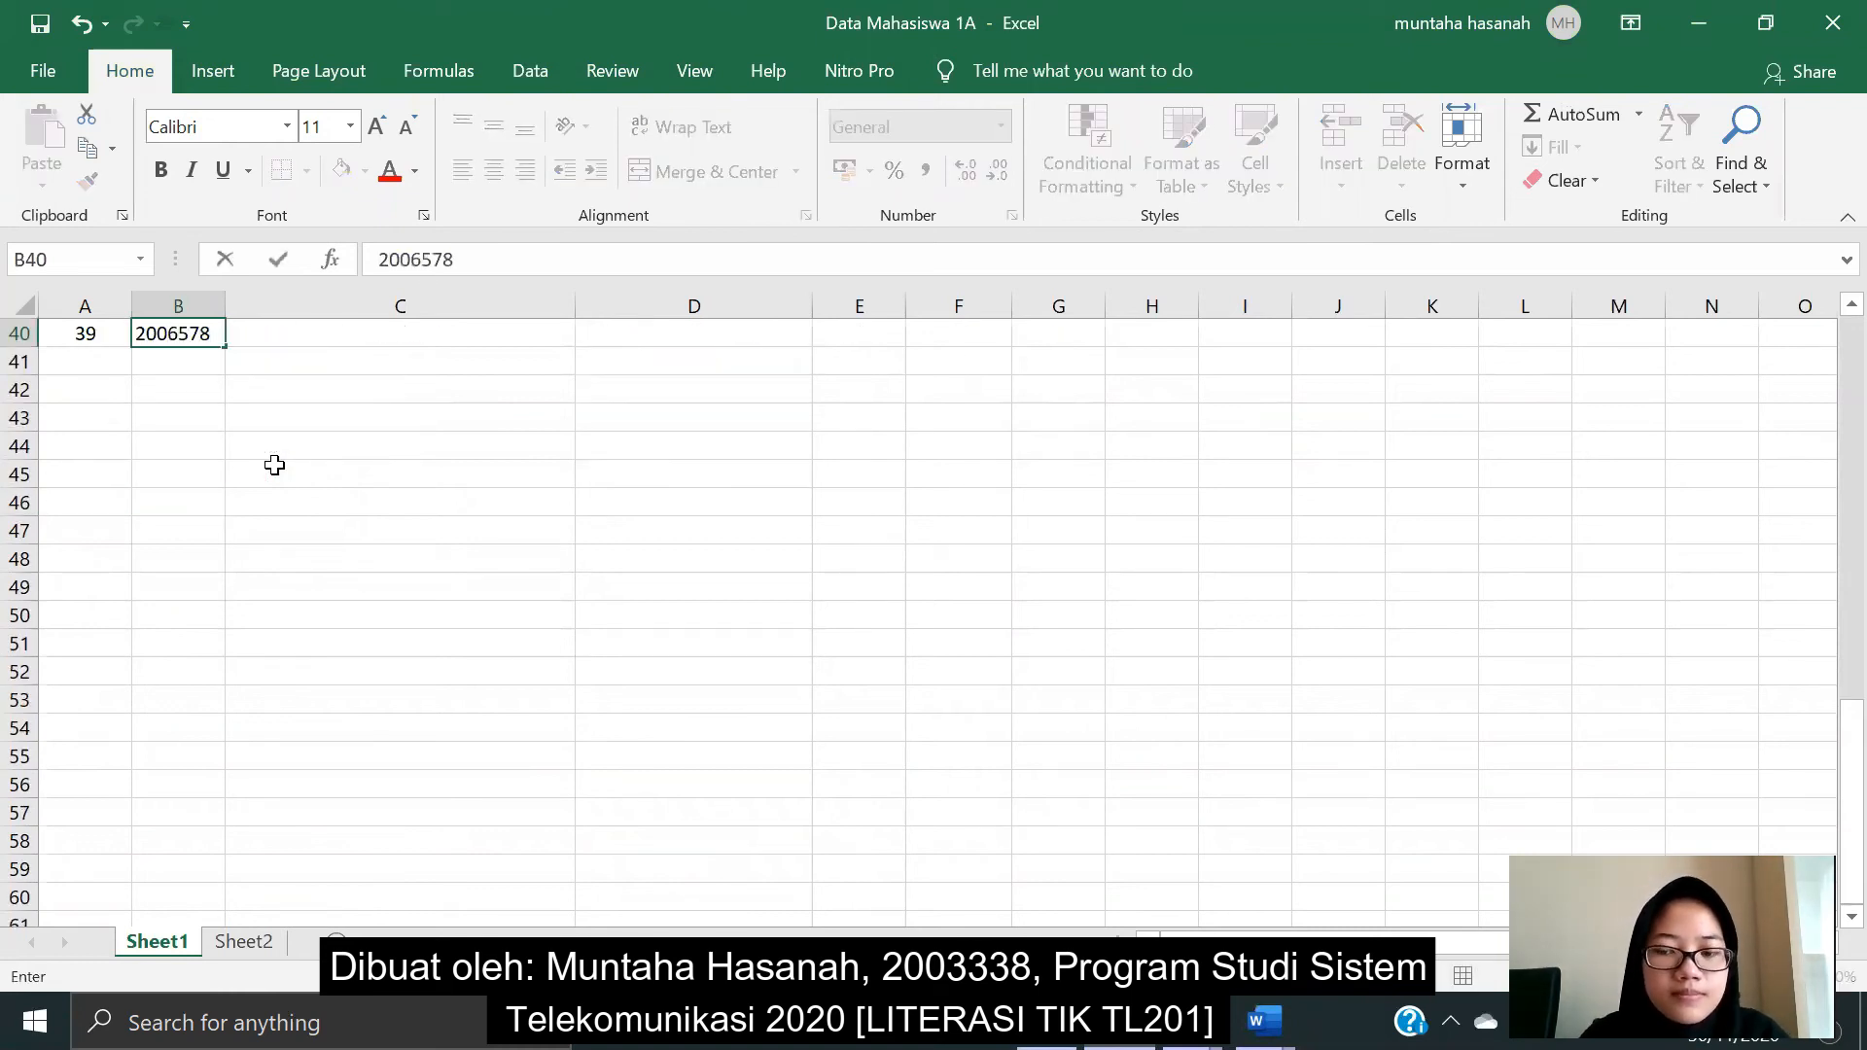
key("Tab")
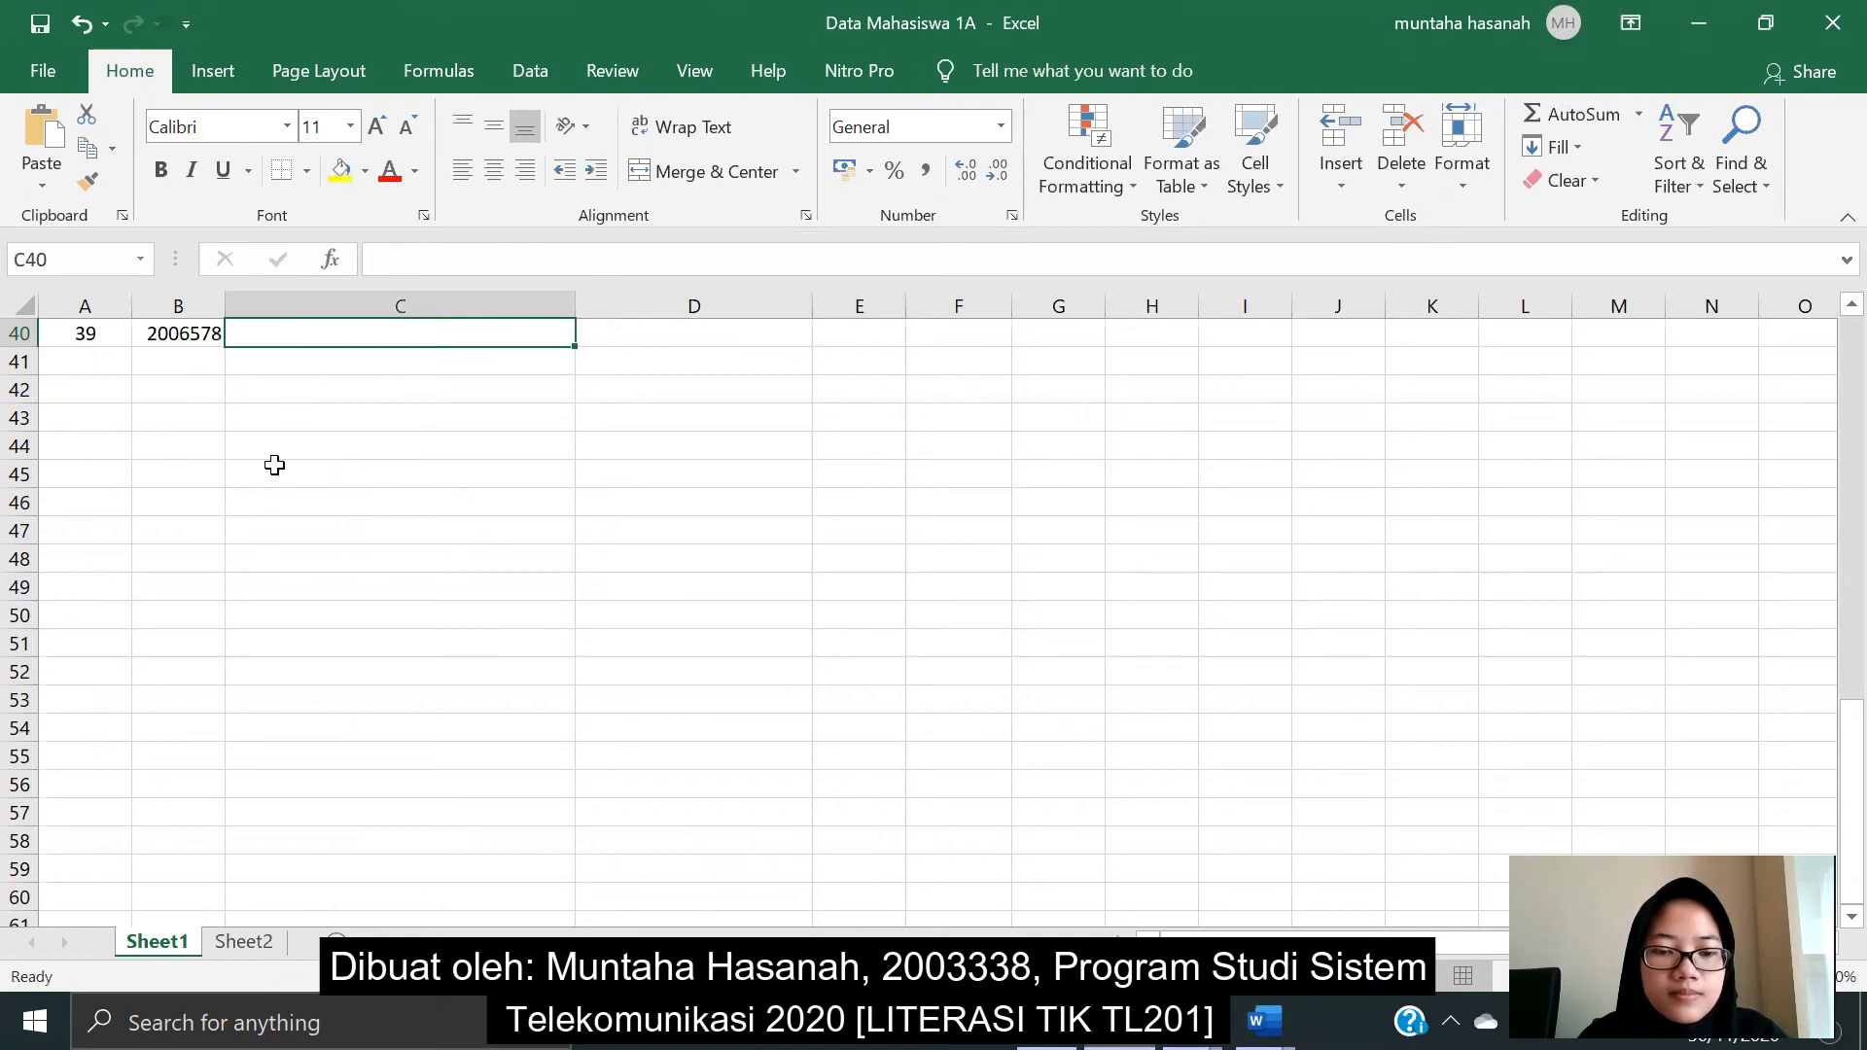
type("Lamisa")
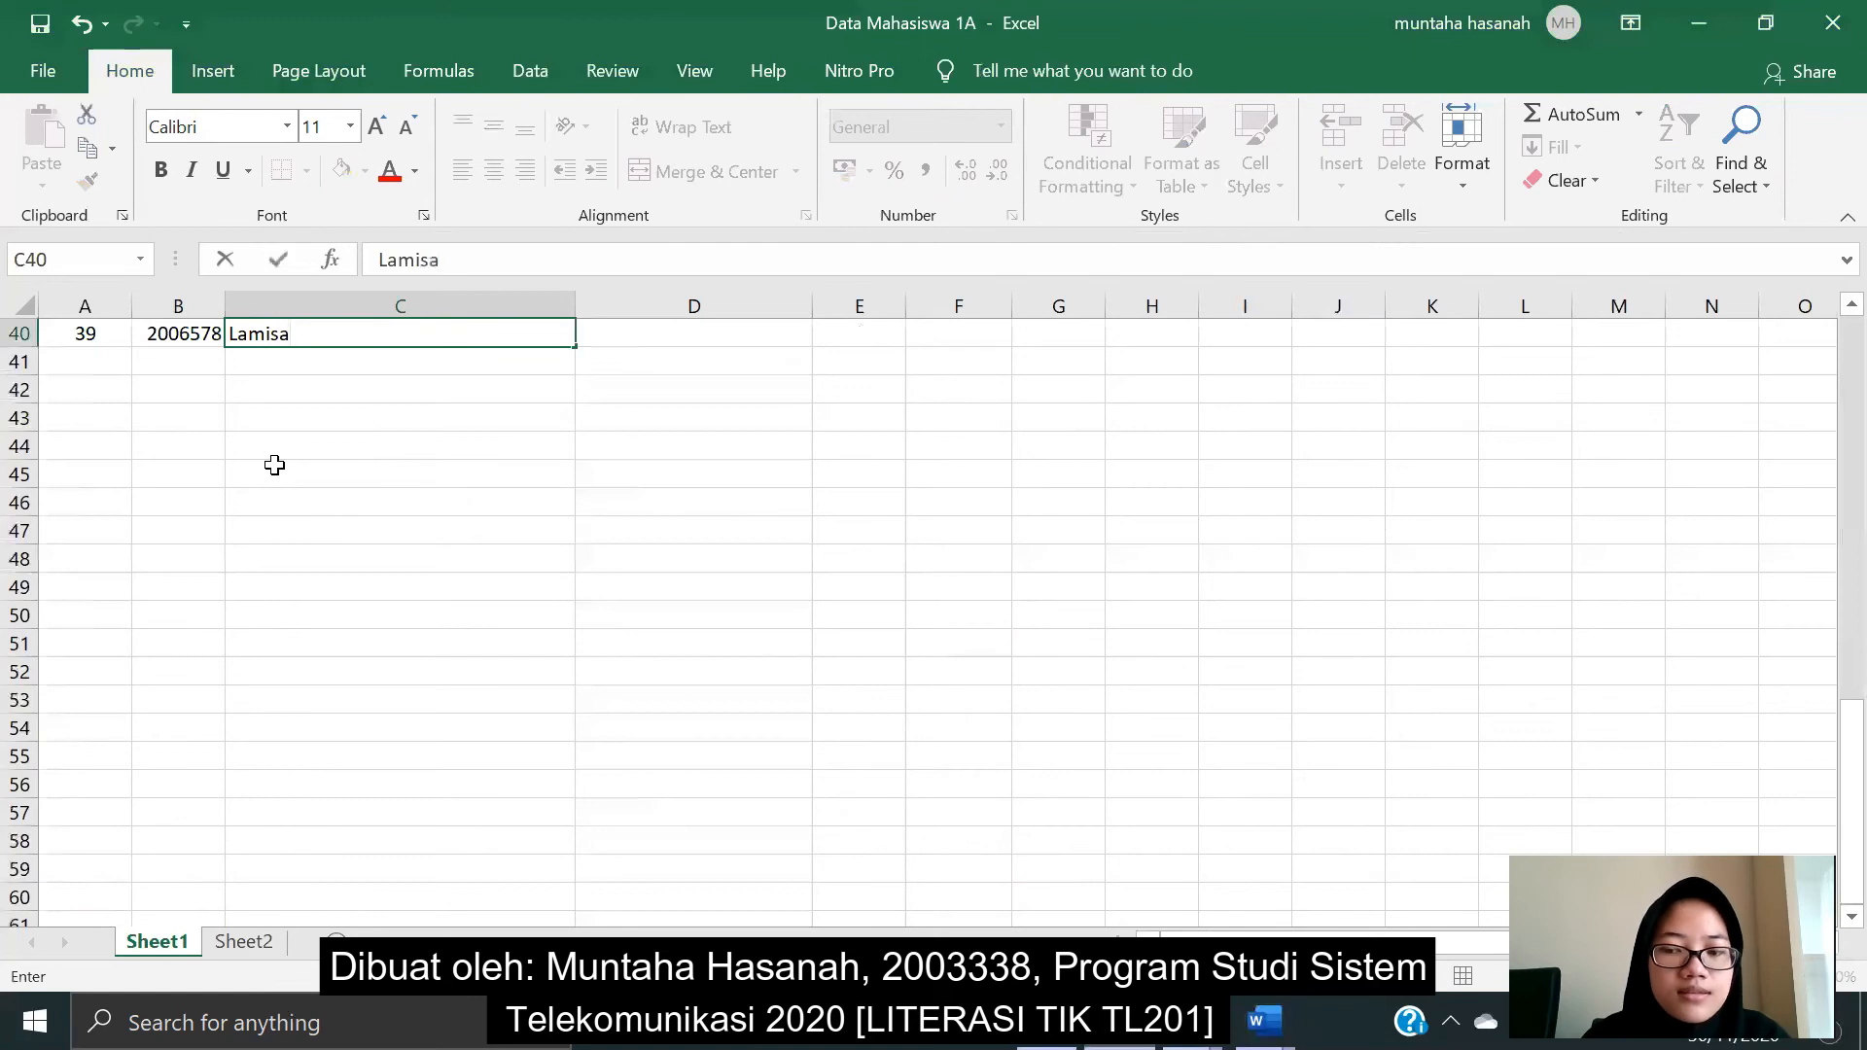
key("Tab")
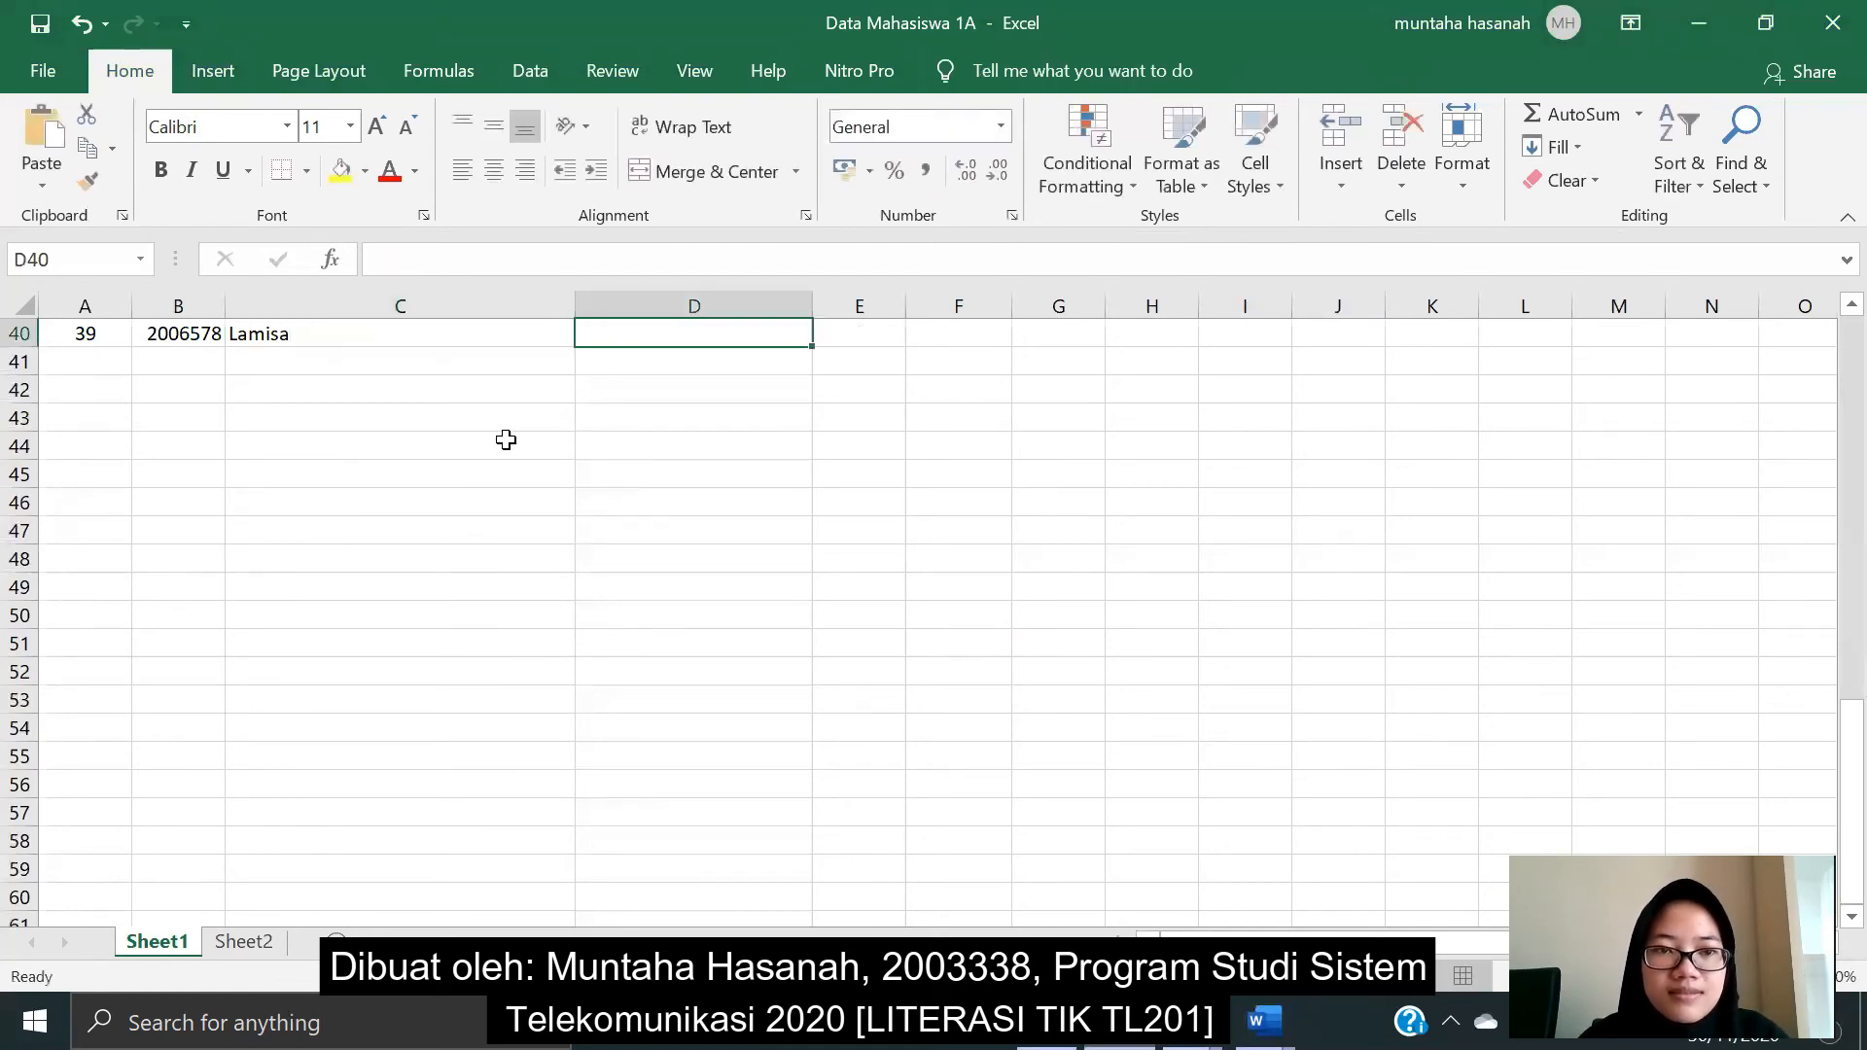
- Complete row 40 with major S1 Sistem Telekomunikasi, class 1A, room 3 and desk 3
scroll(710, 427, "up", 1)
scroll(700, 428, "down", 1)
type("s")
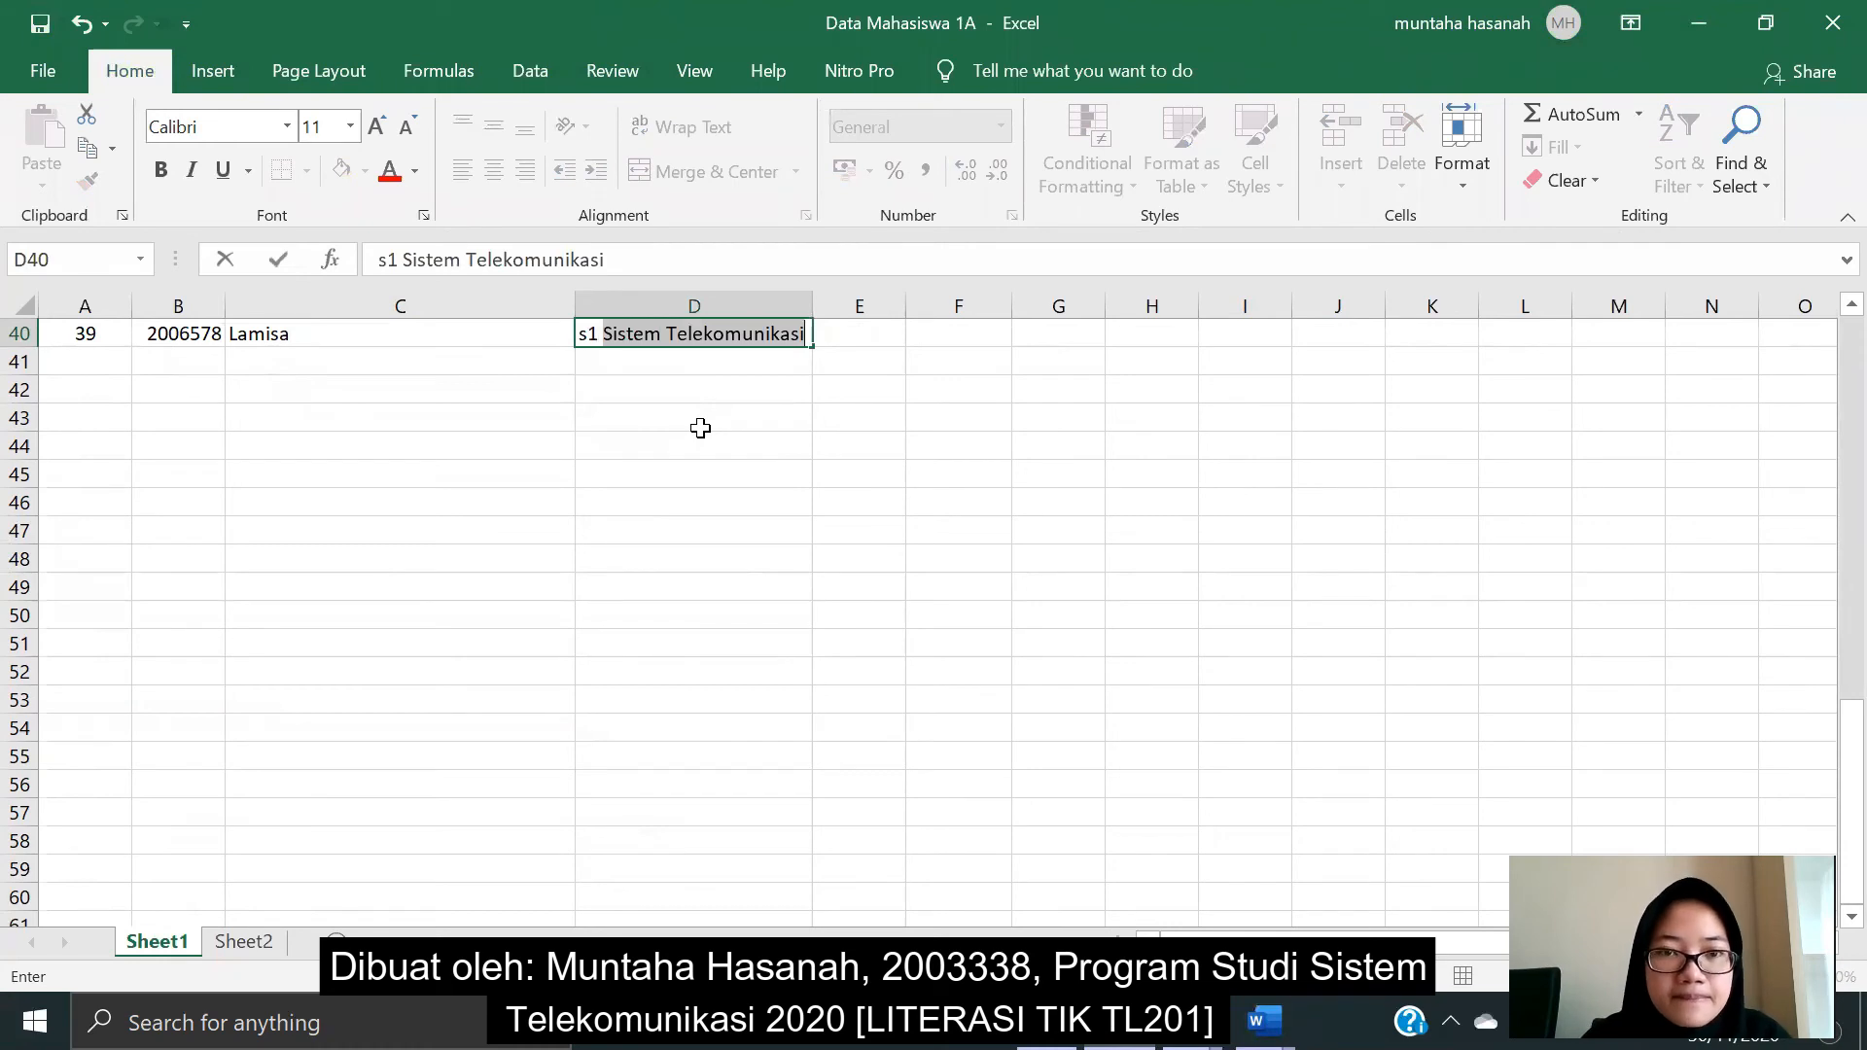
type("1")
key("Return")
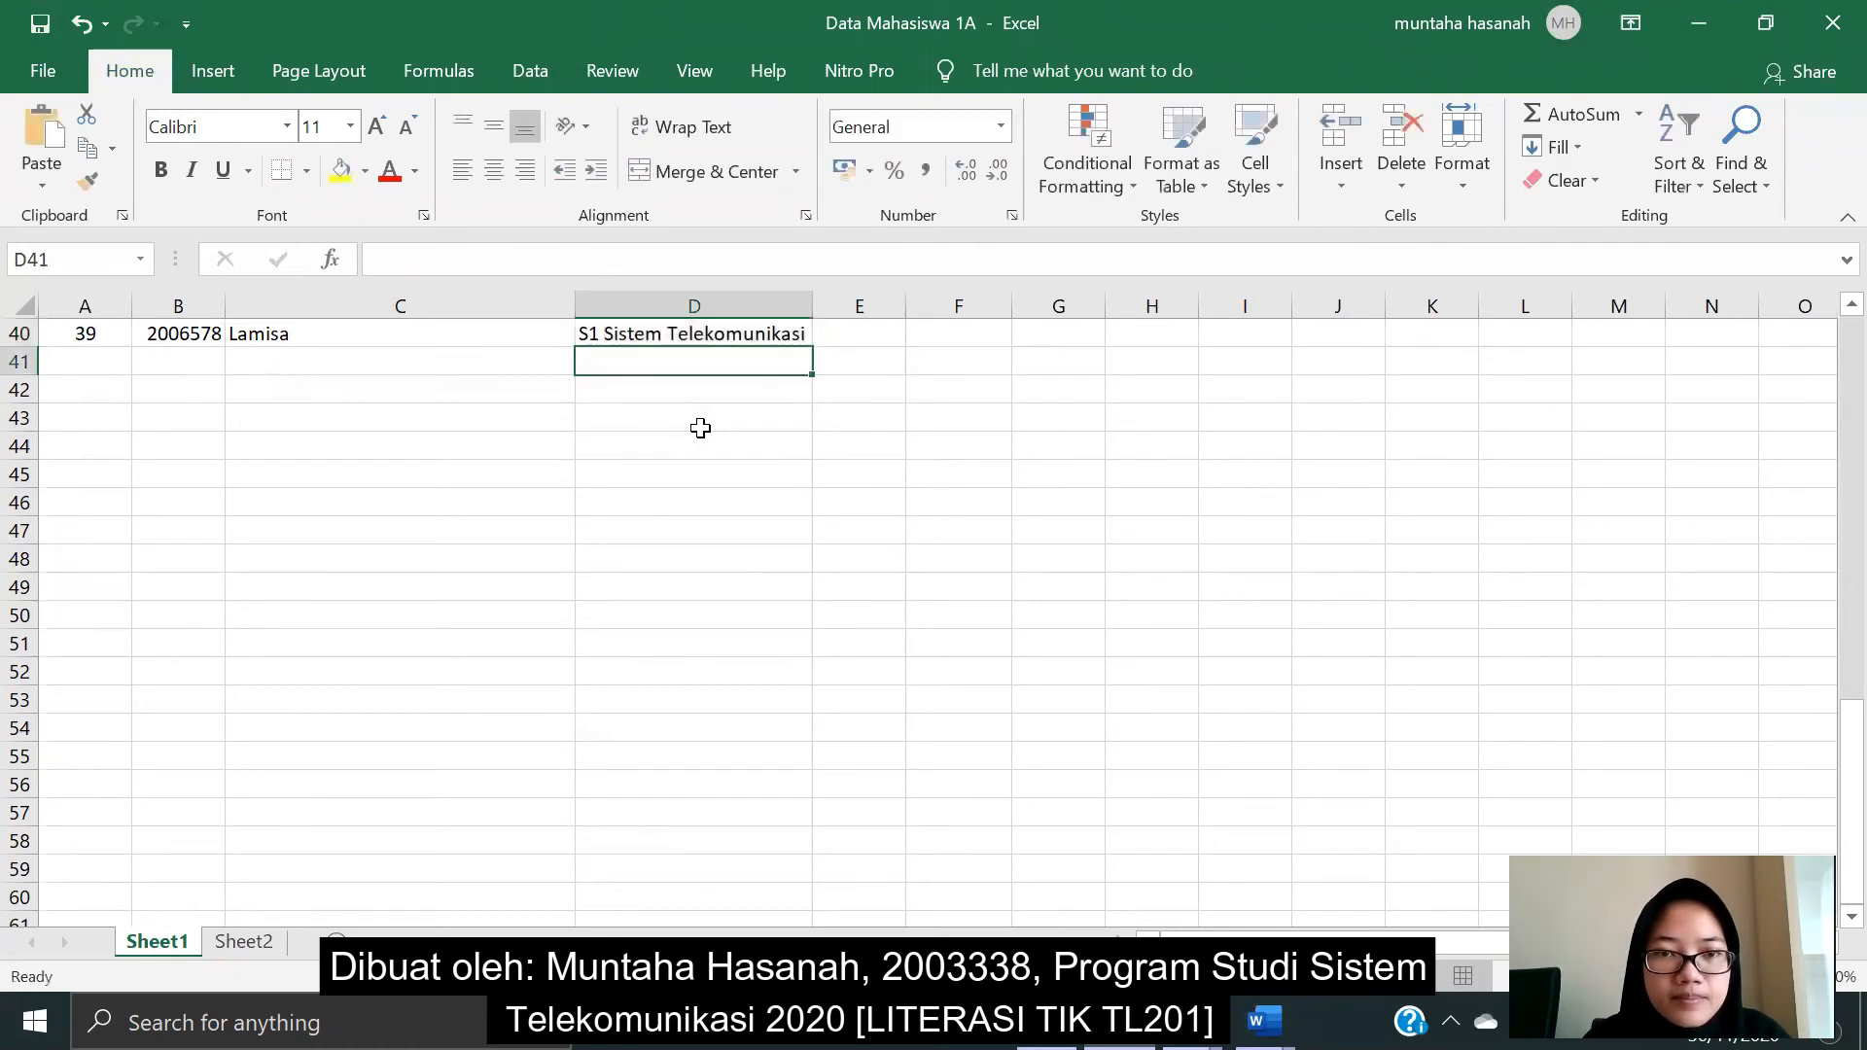
left_click(897, 337)
scroll(883, 375, "up", 2)
scroll(883, 405, "down", 2)
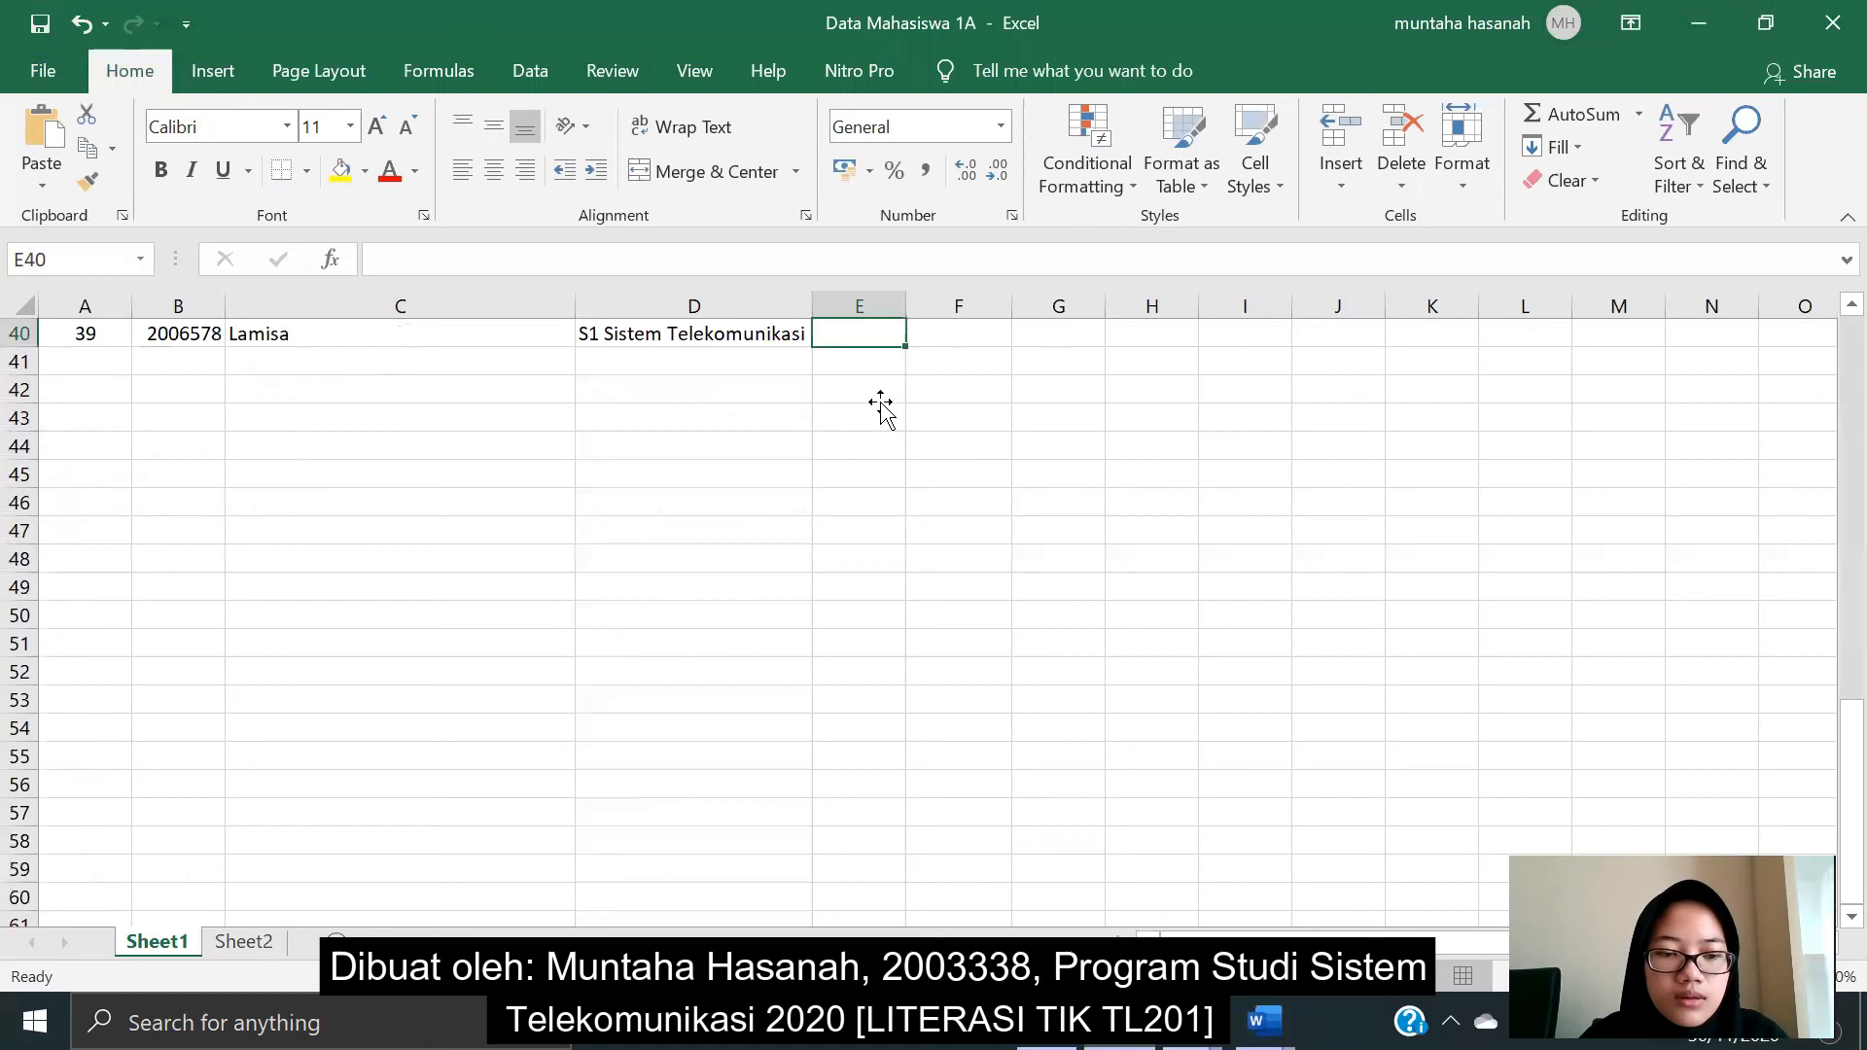
type("1A")
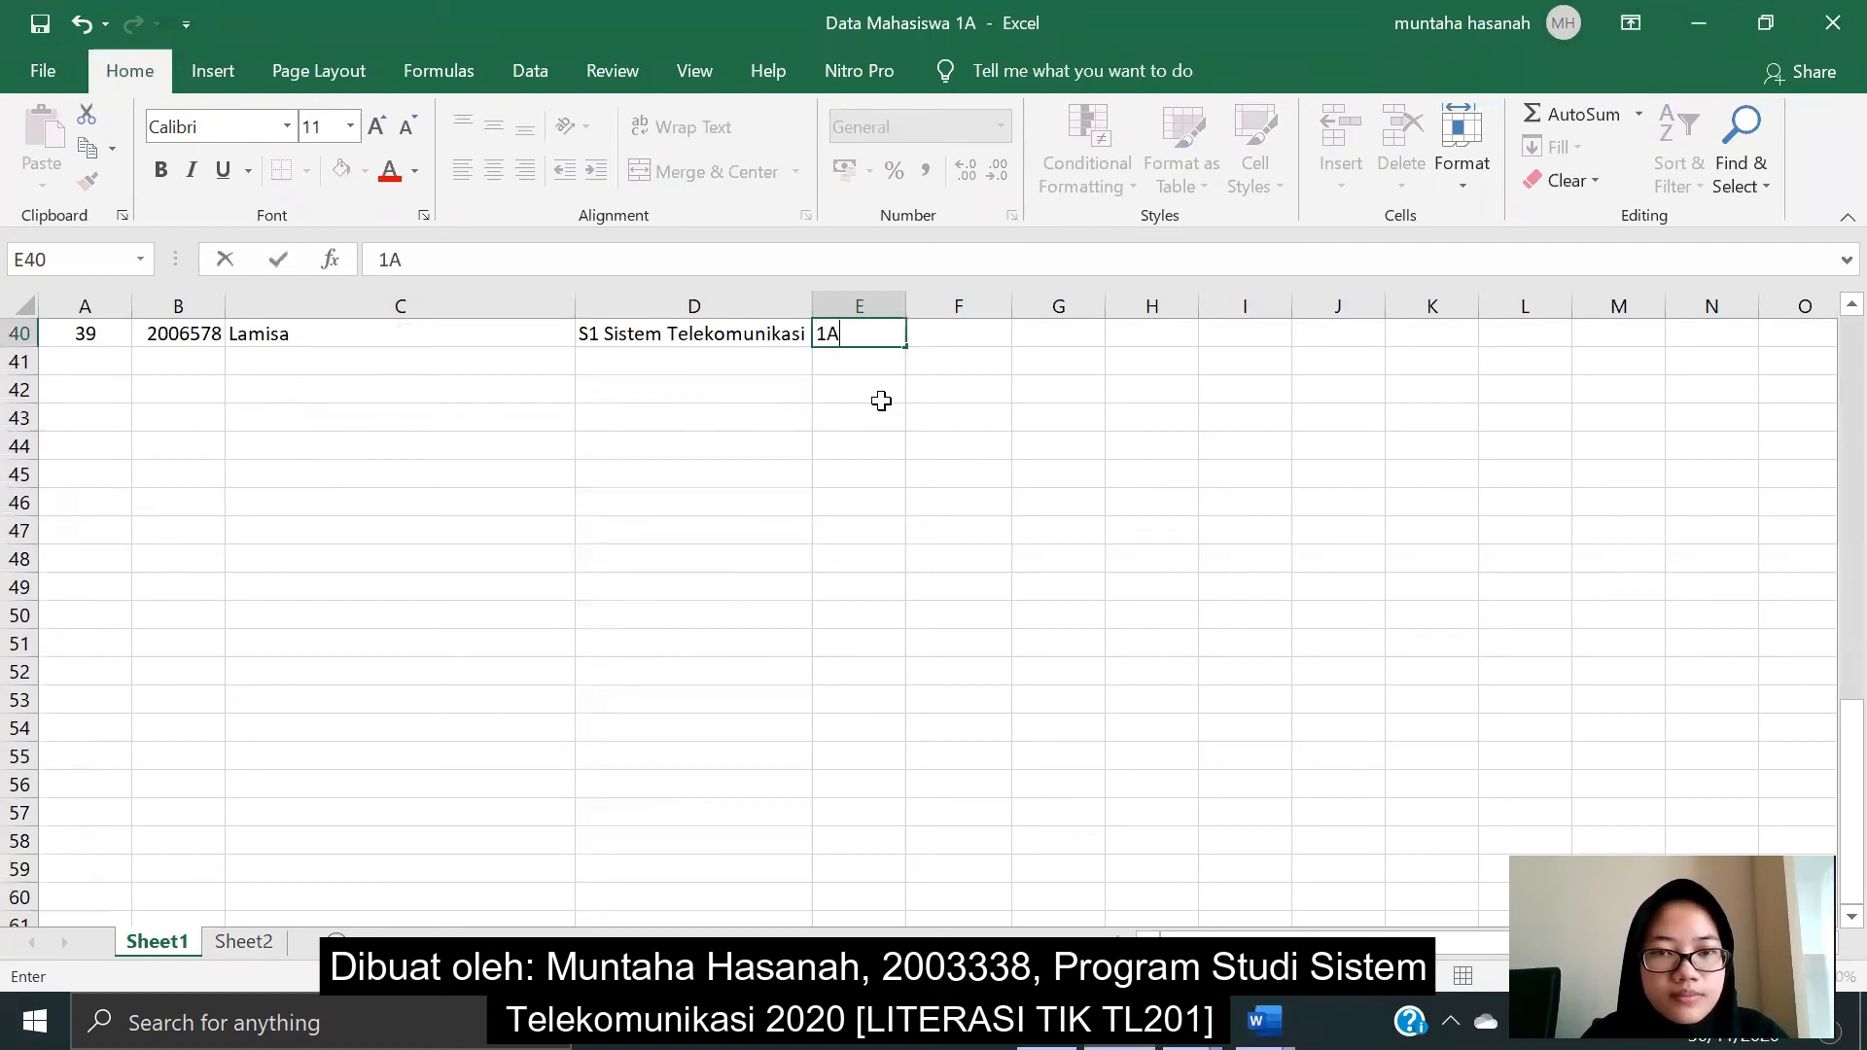
key("Tab")
scroll(896, 416, "up", 2)
scroll(895, 416, "down", 2)
type("3")
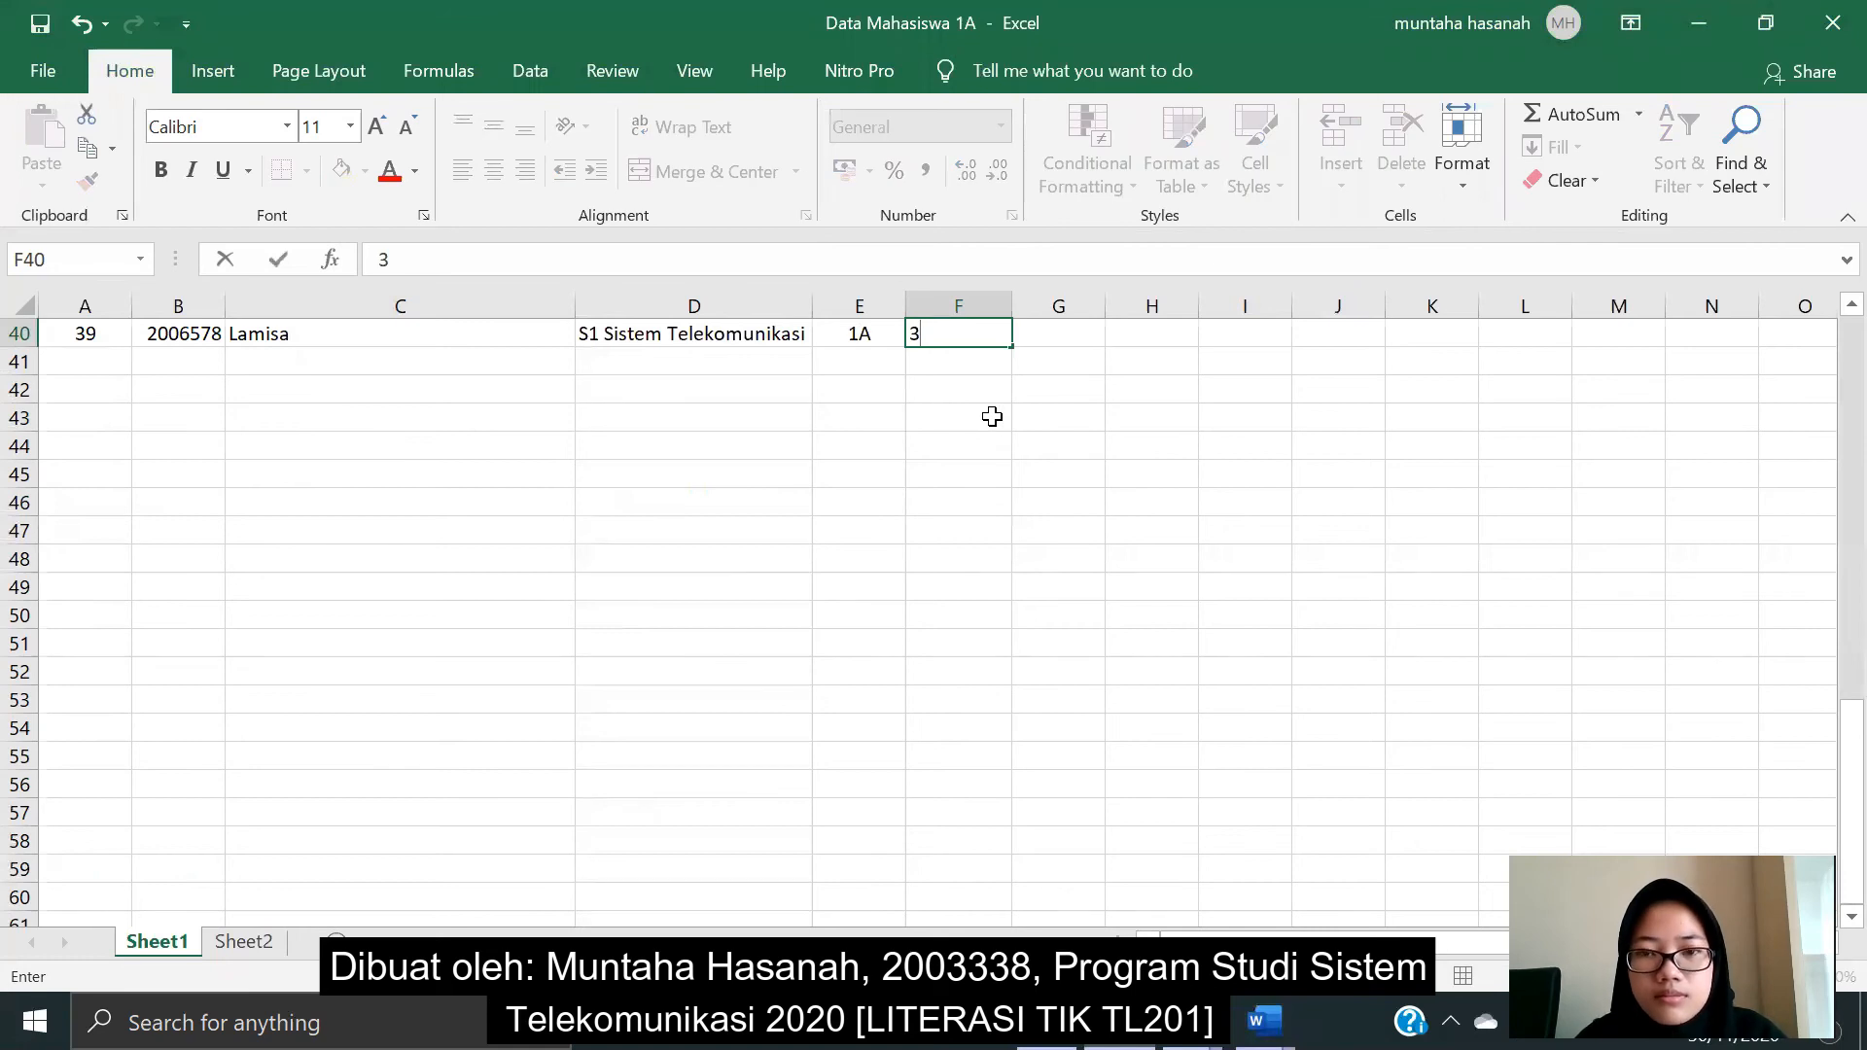
key("Tab")
scroll(997, 416, "up", 2)
scroll(1012, 418, "down", 2)
type("3")
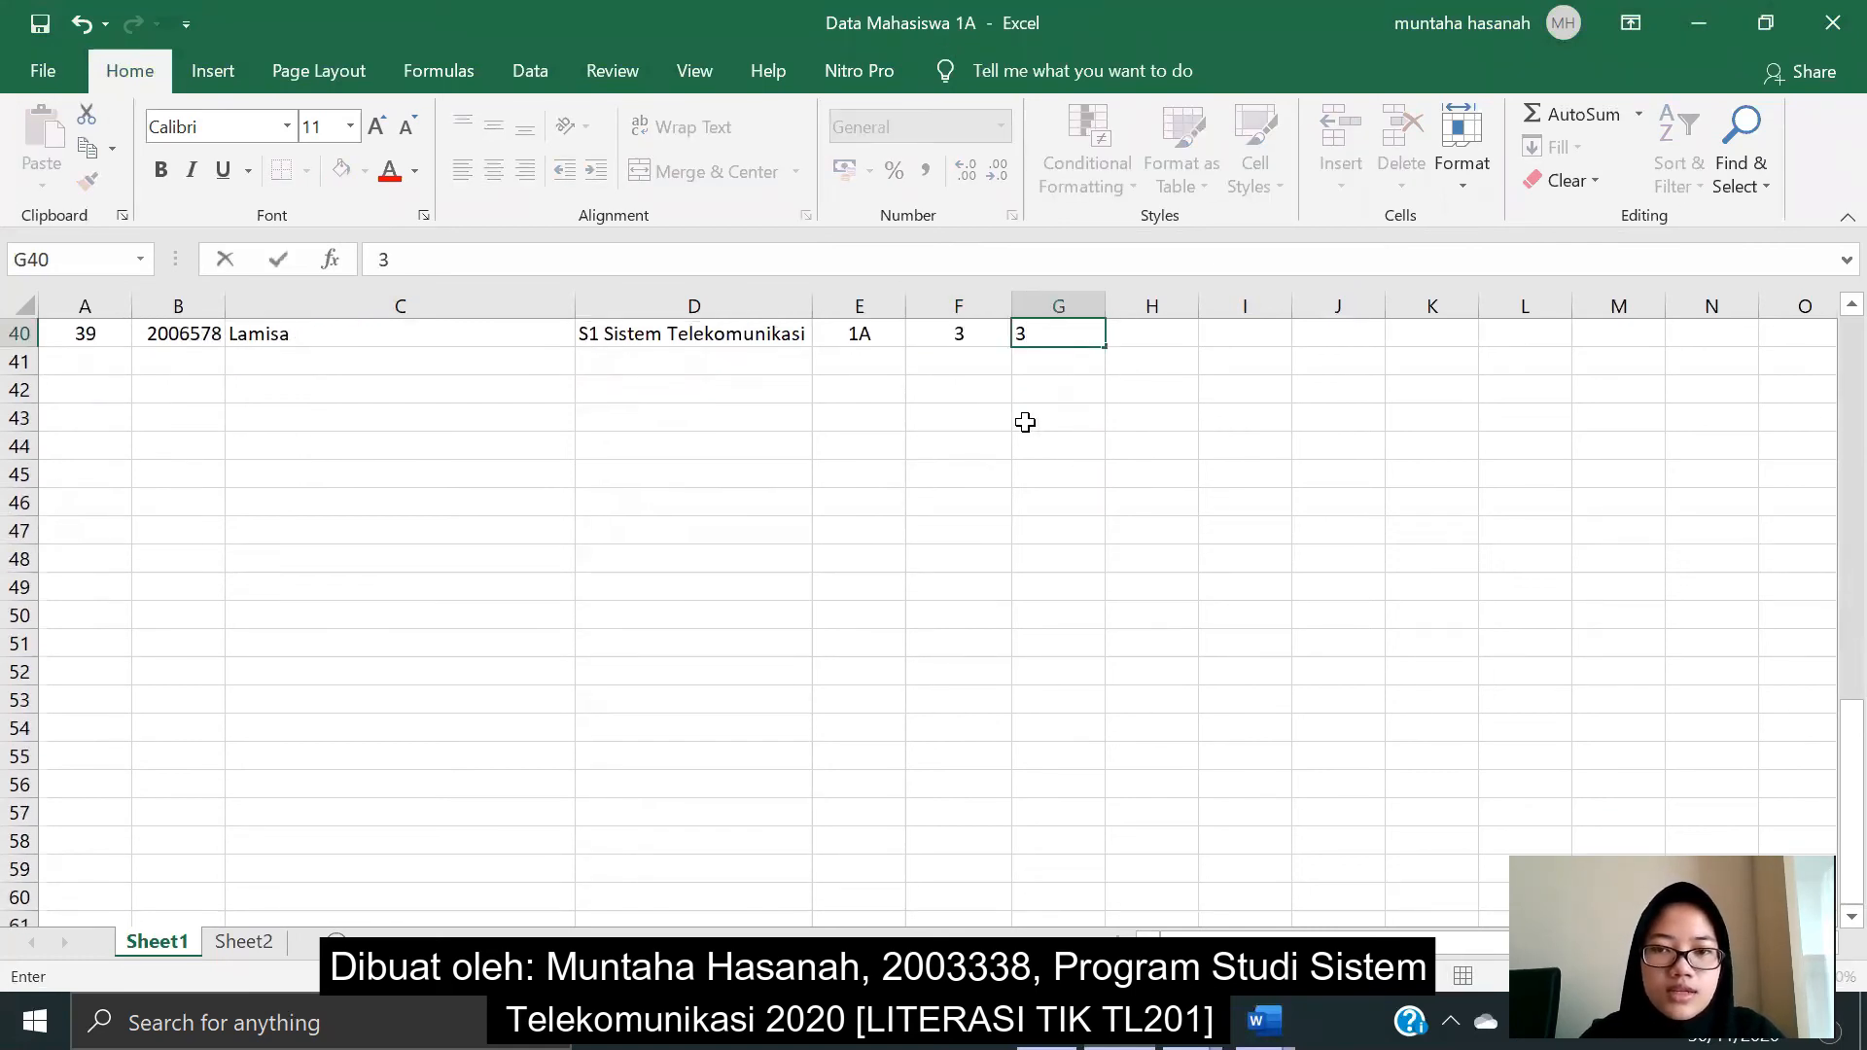
key("Tab")
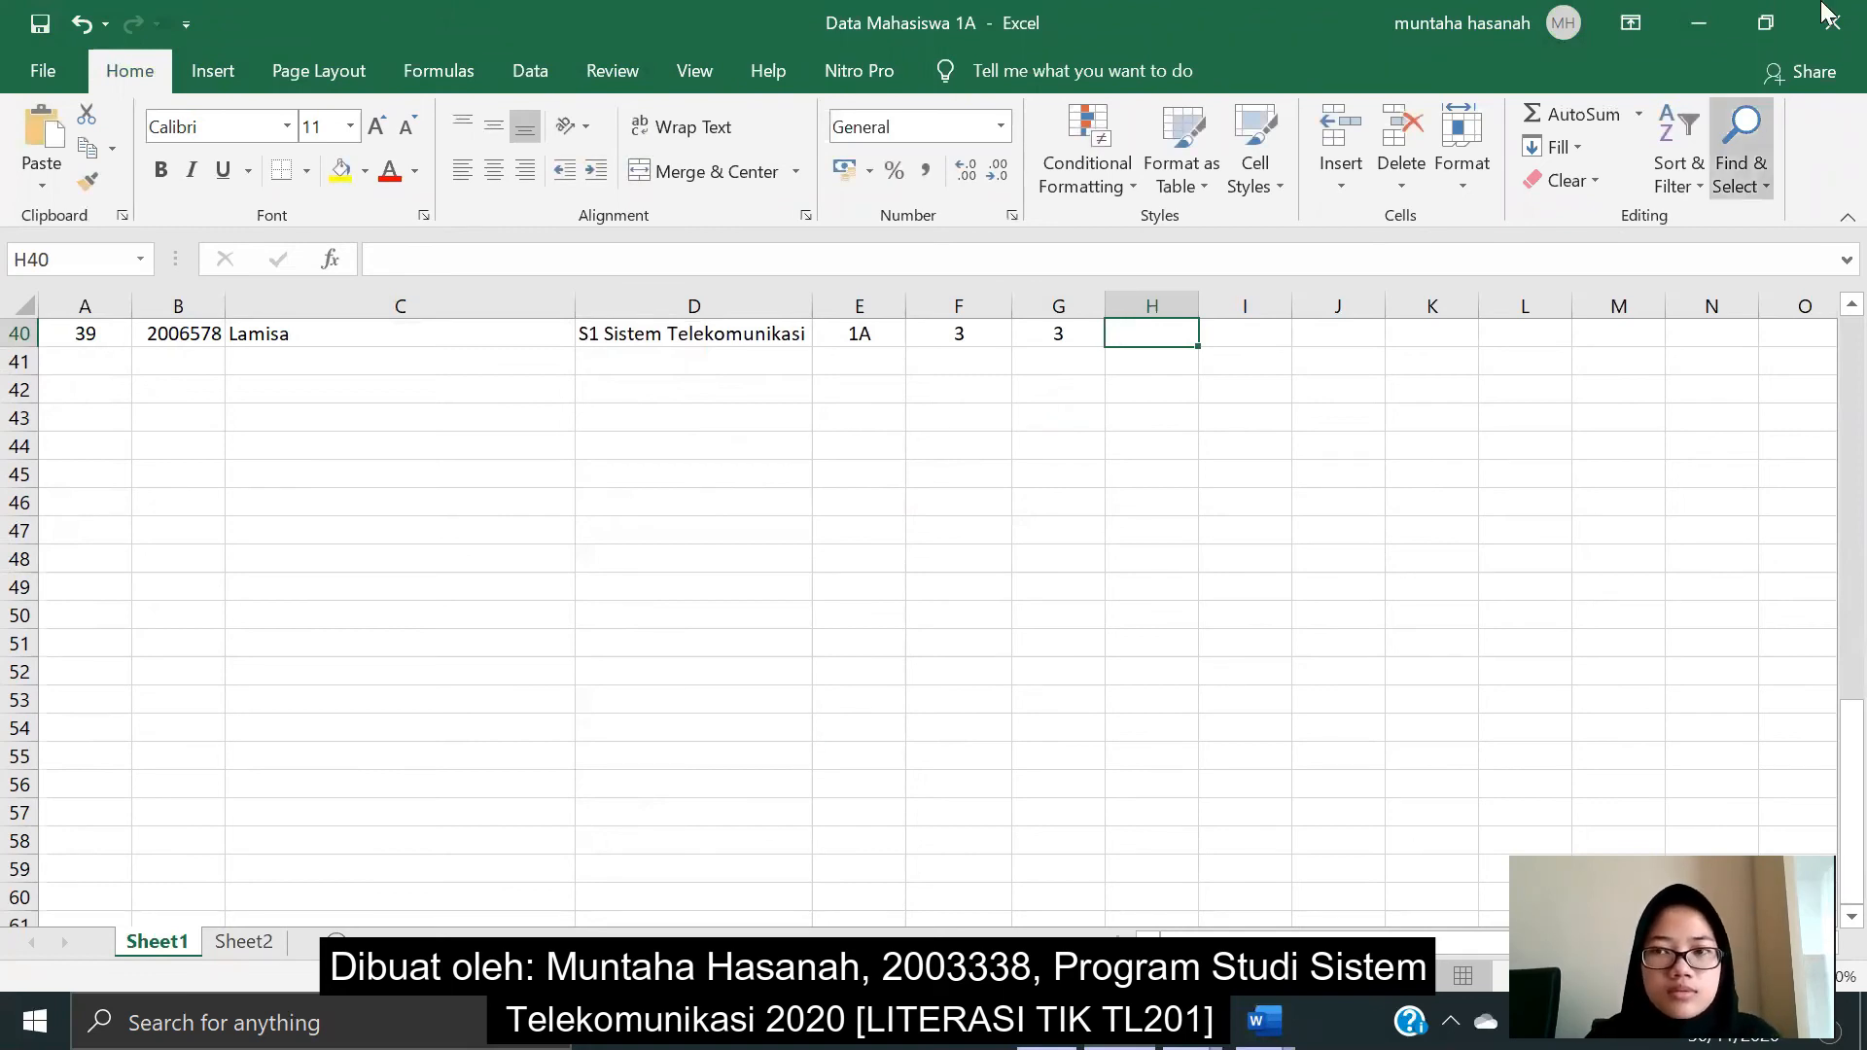
- Minimize Excel and close the merged Labels1 document without saving
left_click(1678, 13)
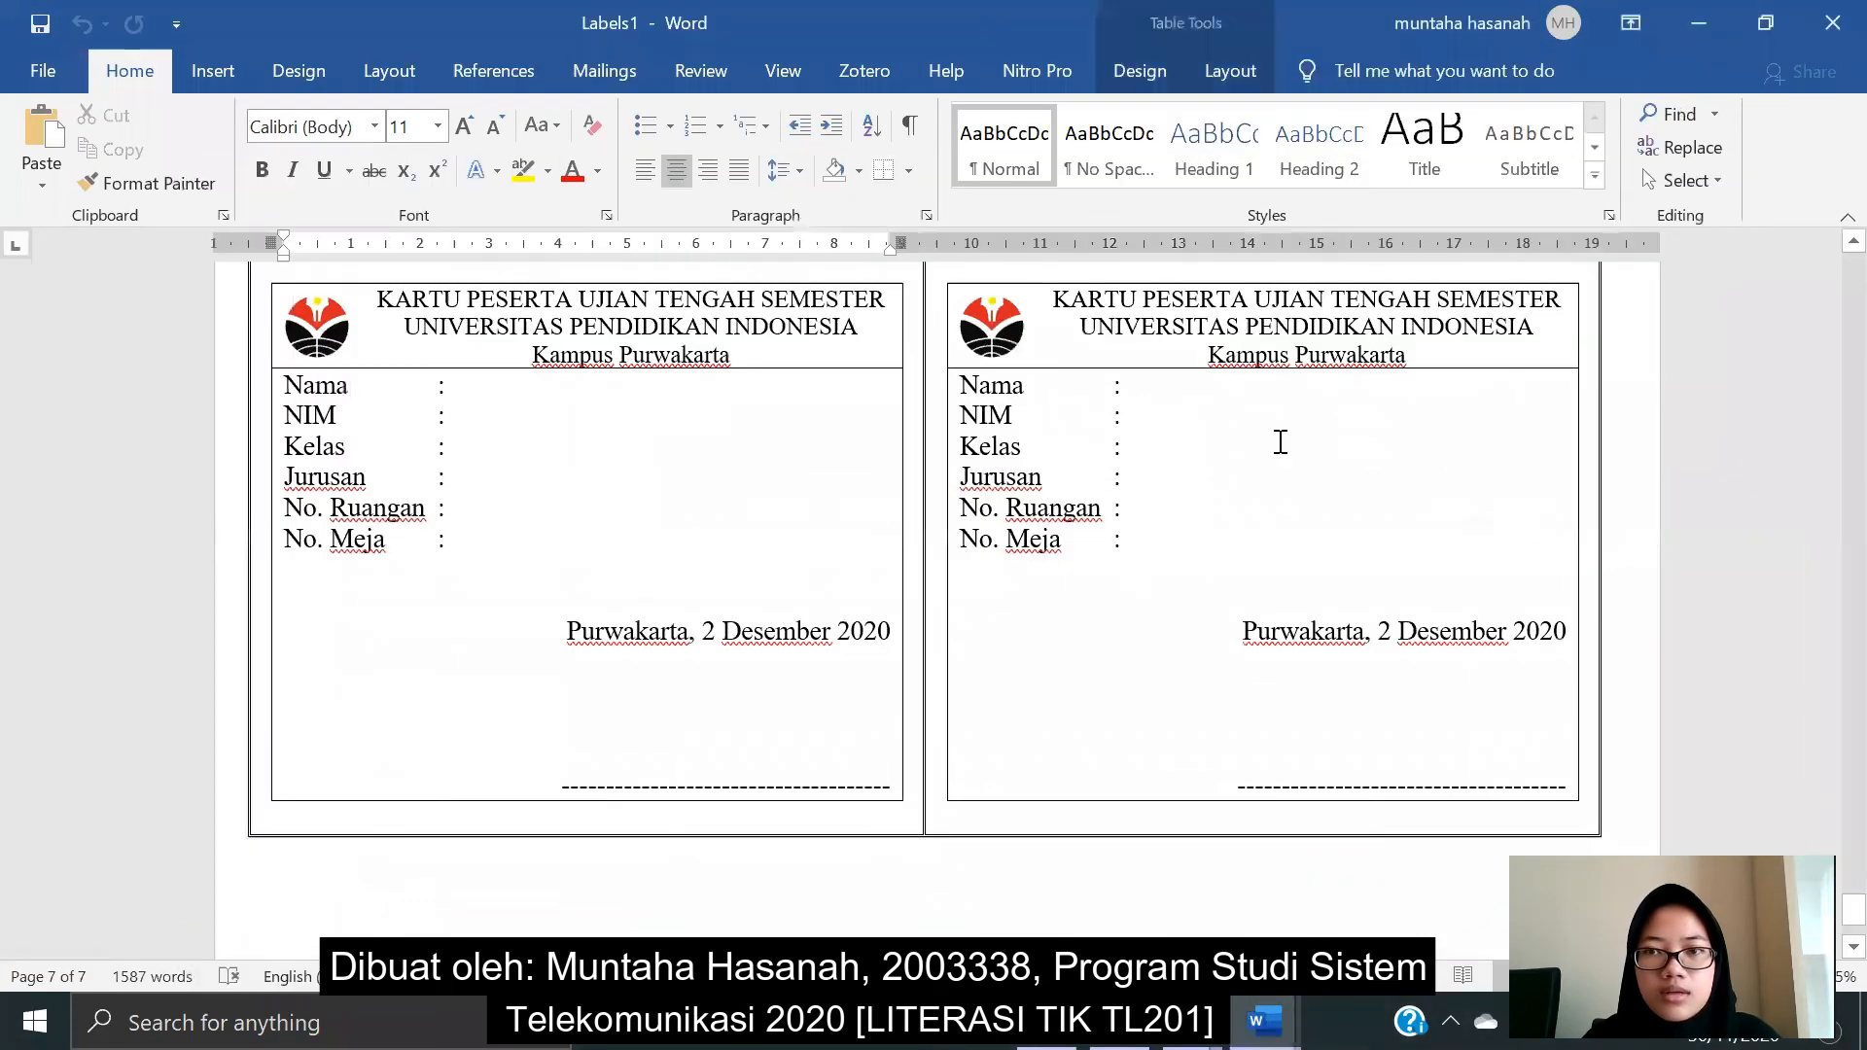
scroll(1244, 296, "down", 10)
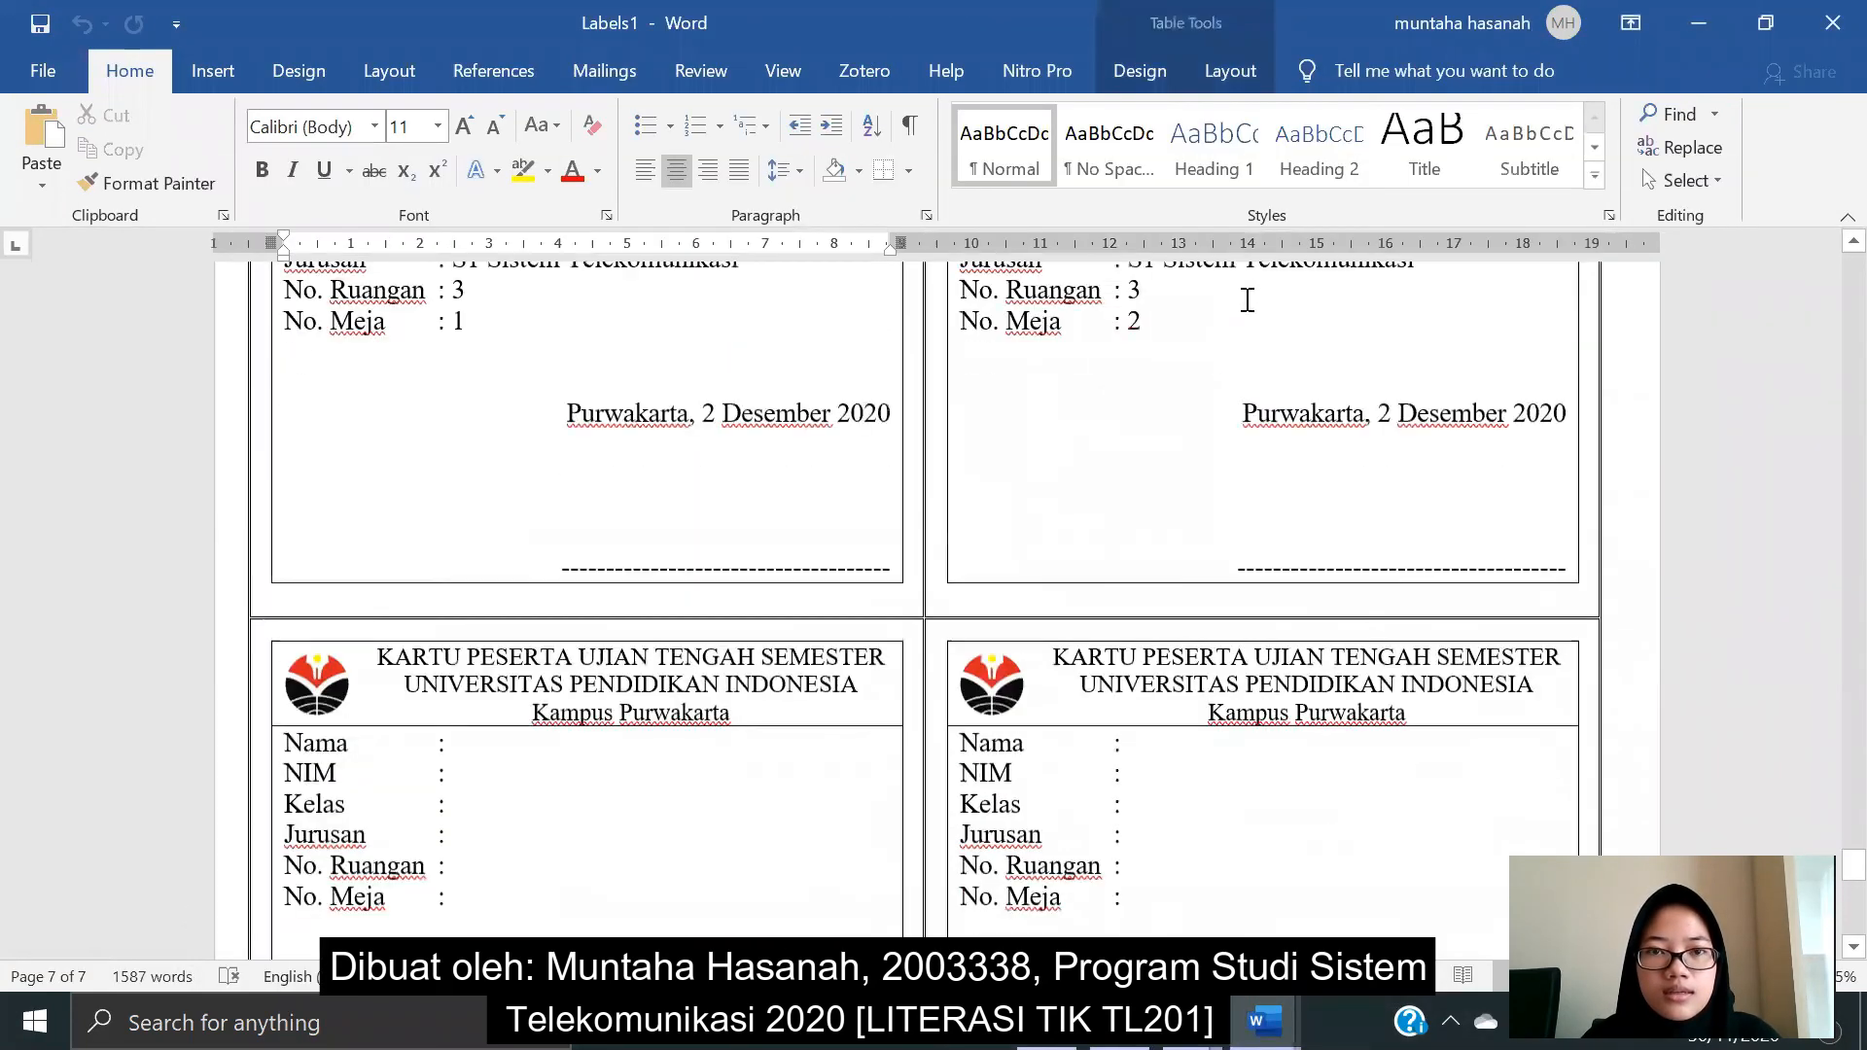
scroll(1244, 292, "up", 10)
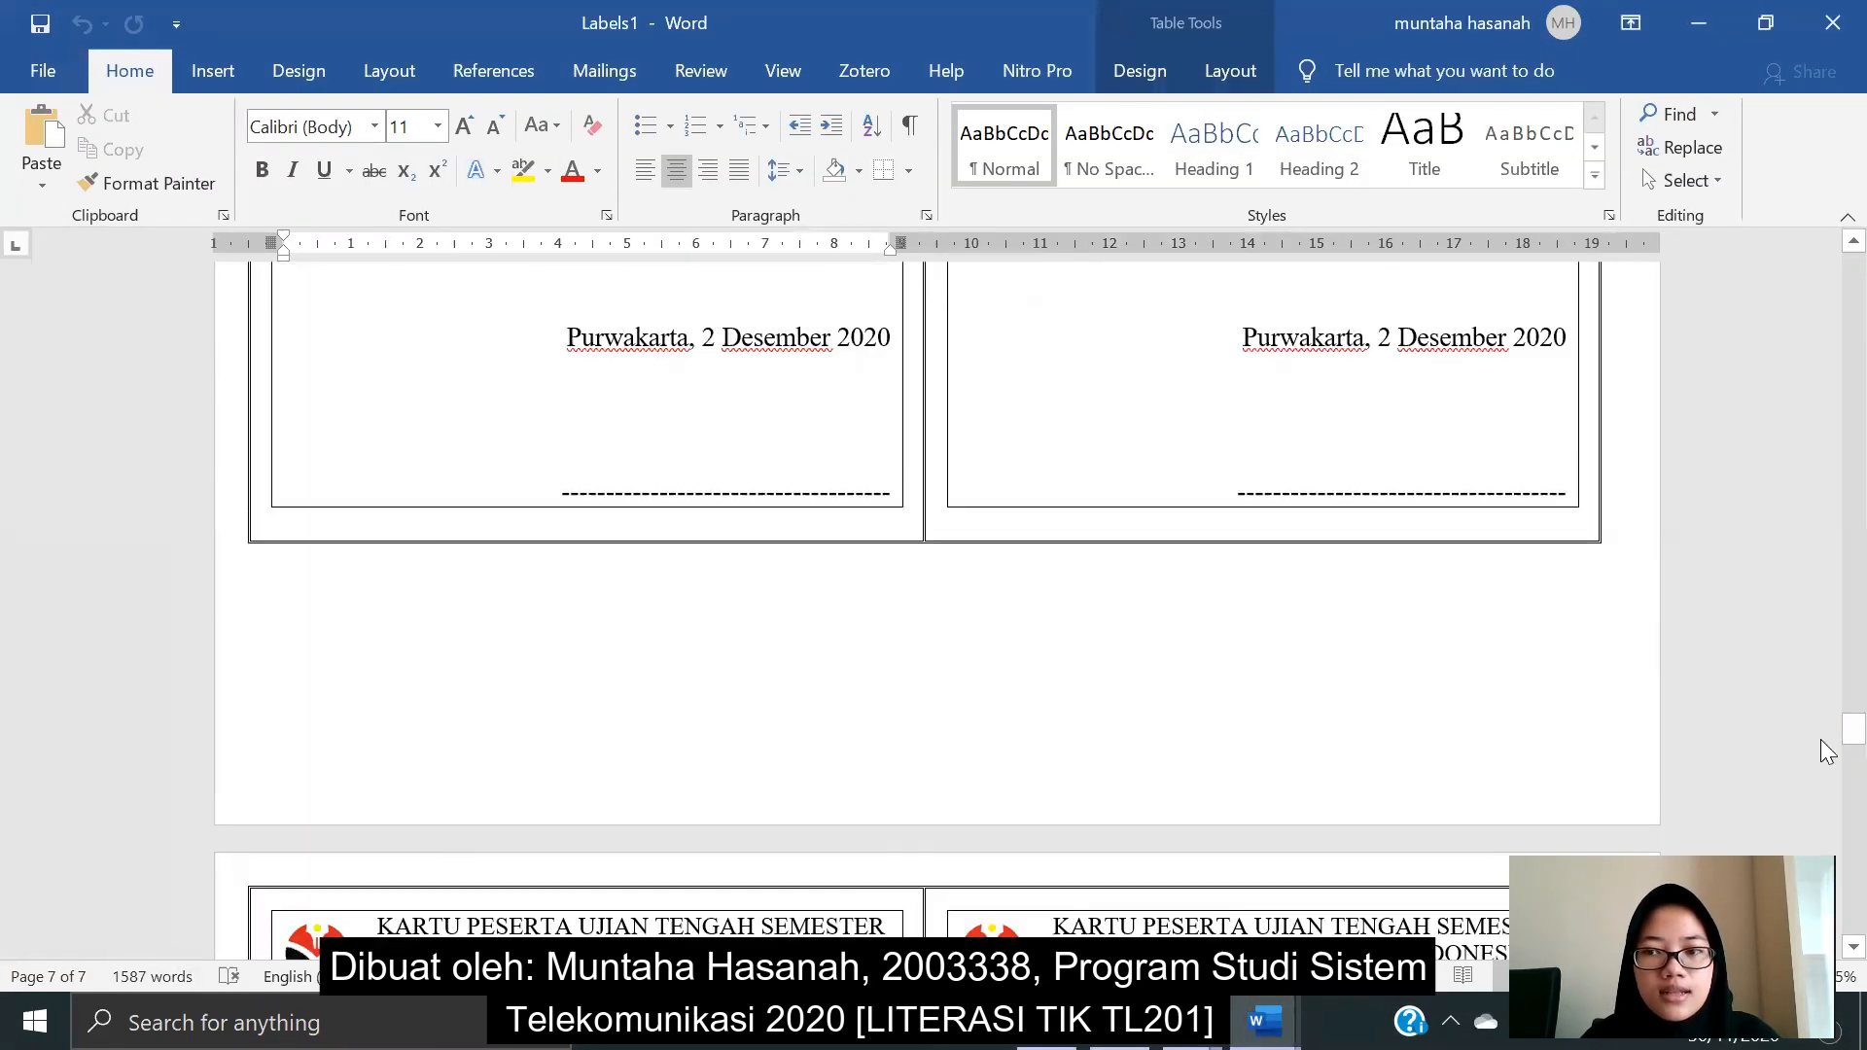
left_click_drag(1822, 736, 1822, 100)
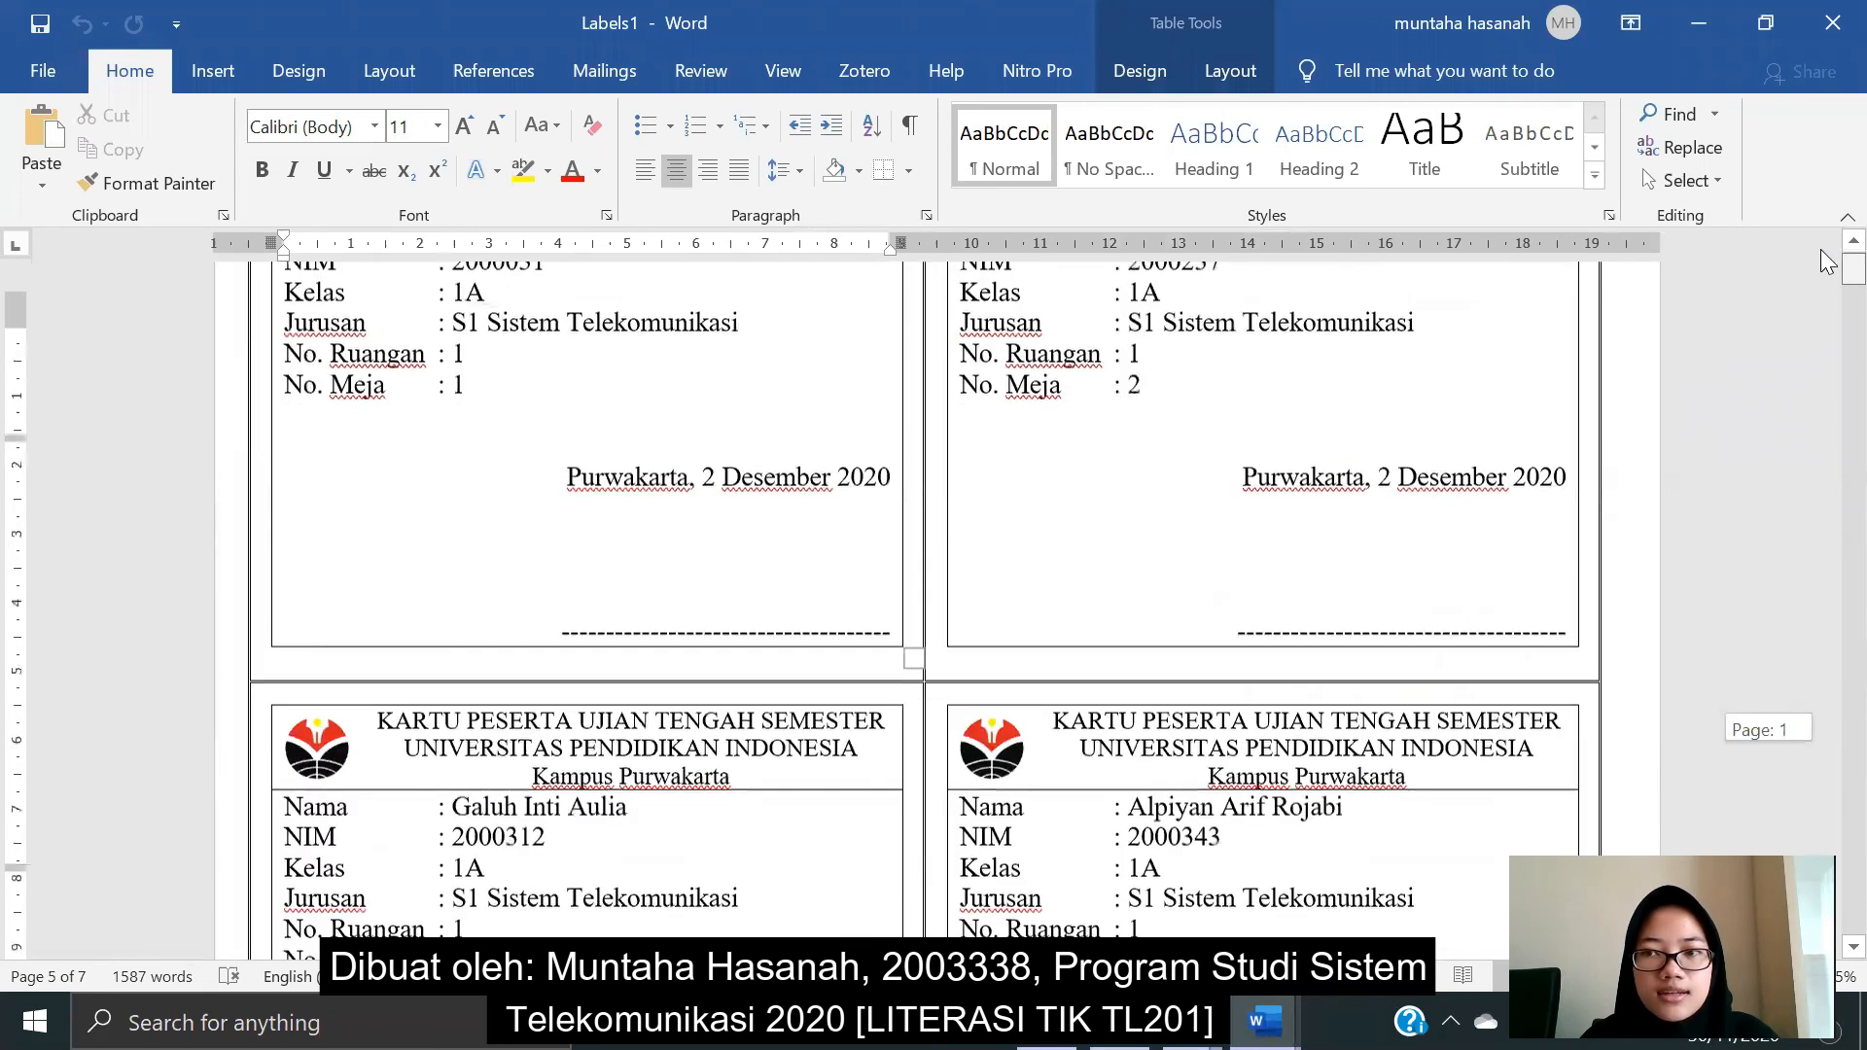
left_click(1833, 22)
left_click(1075, 671)
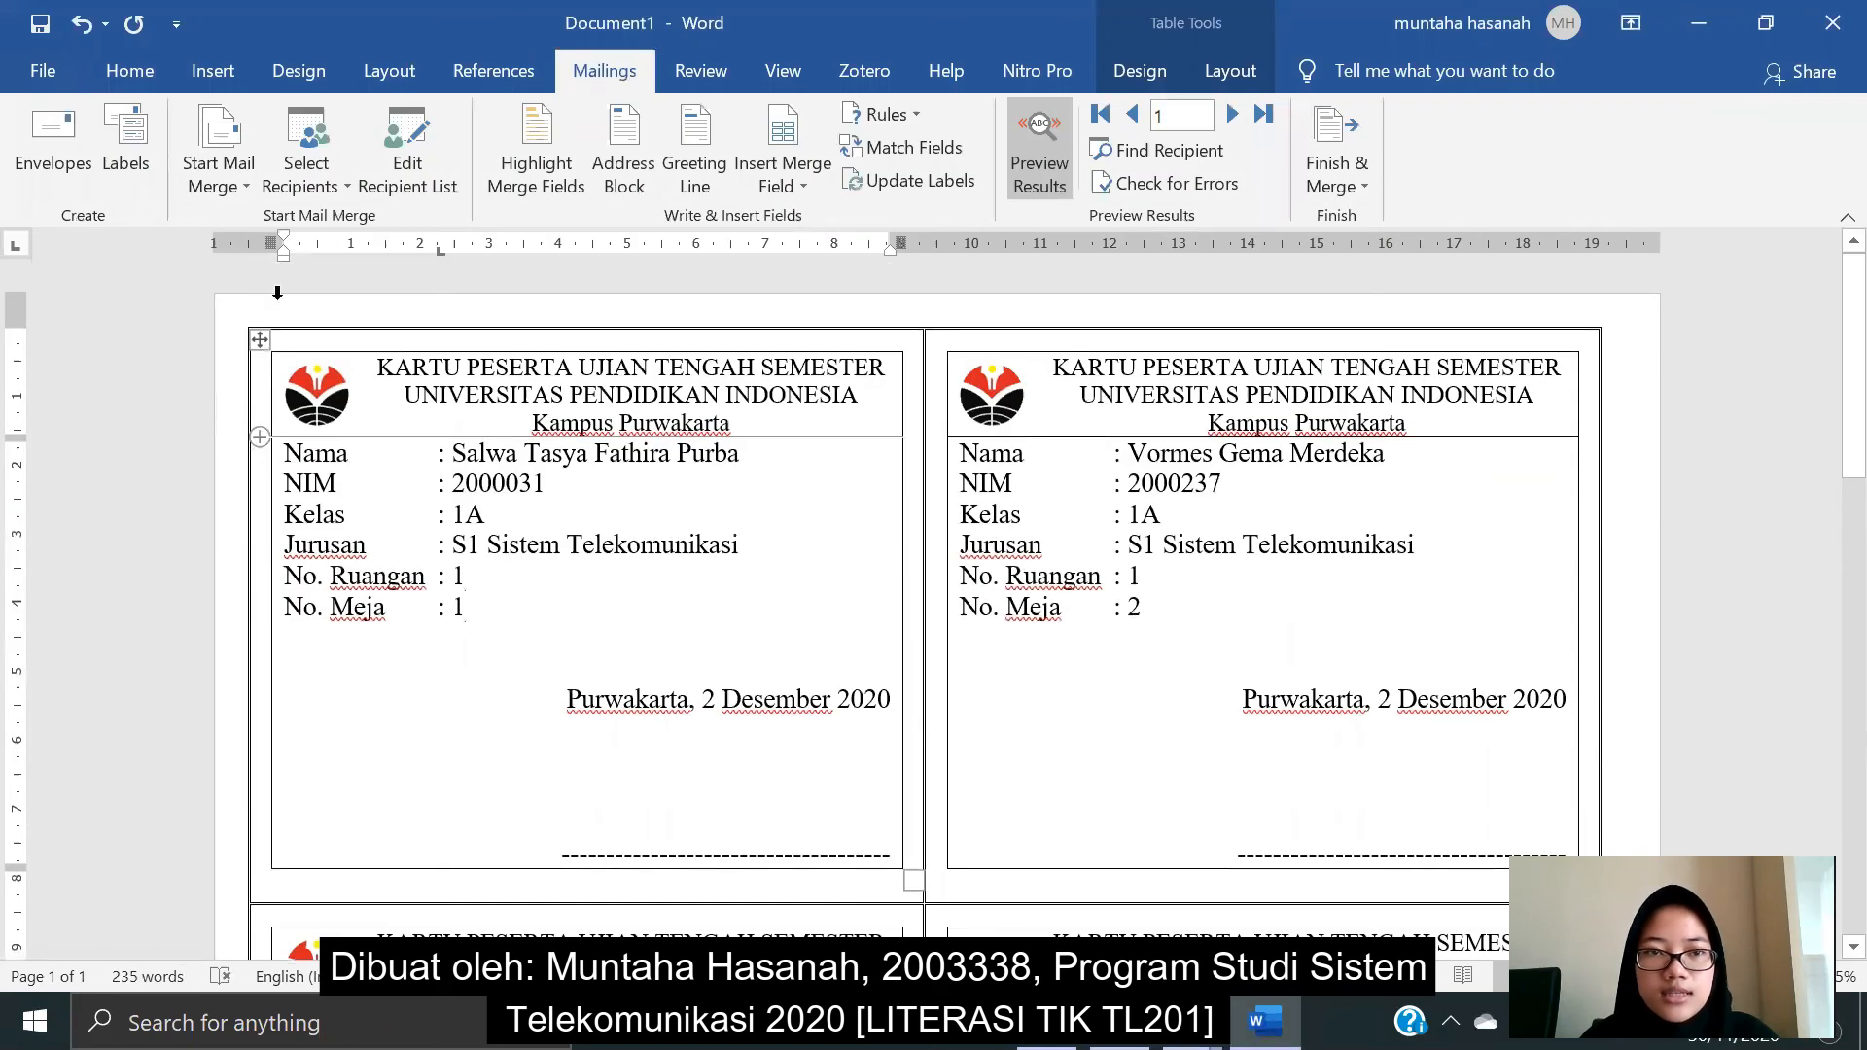
- Reattach Sheet1 of Data Mahasiswa 1A from Documents > PEMBELAJARAN > UTS as the recipient list
left_click(308, 183)
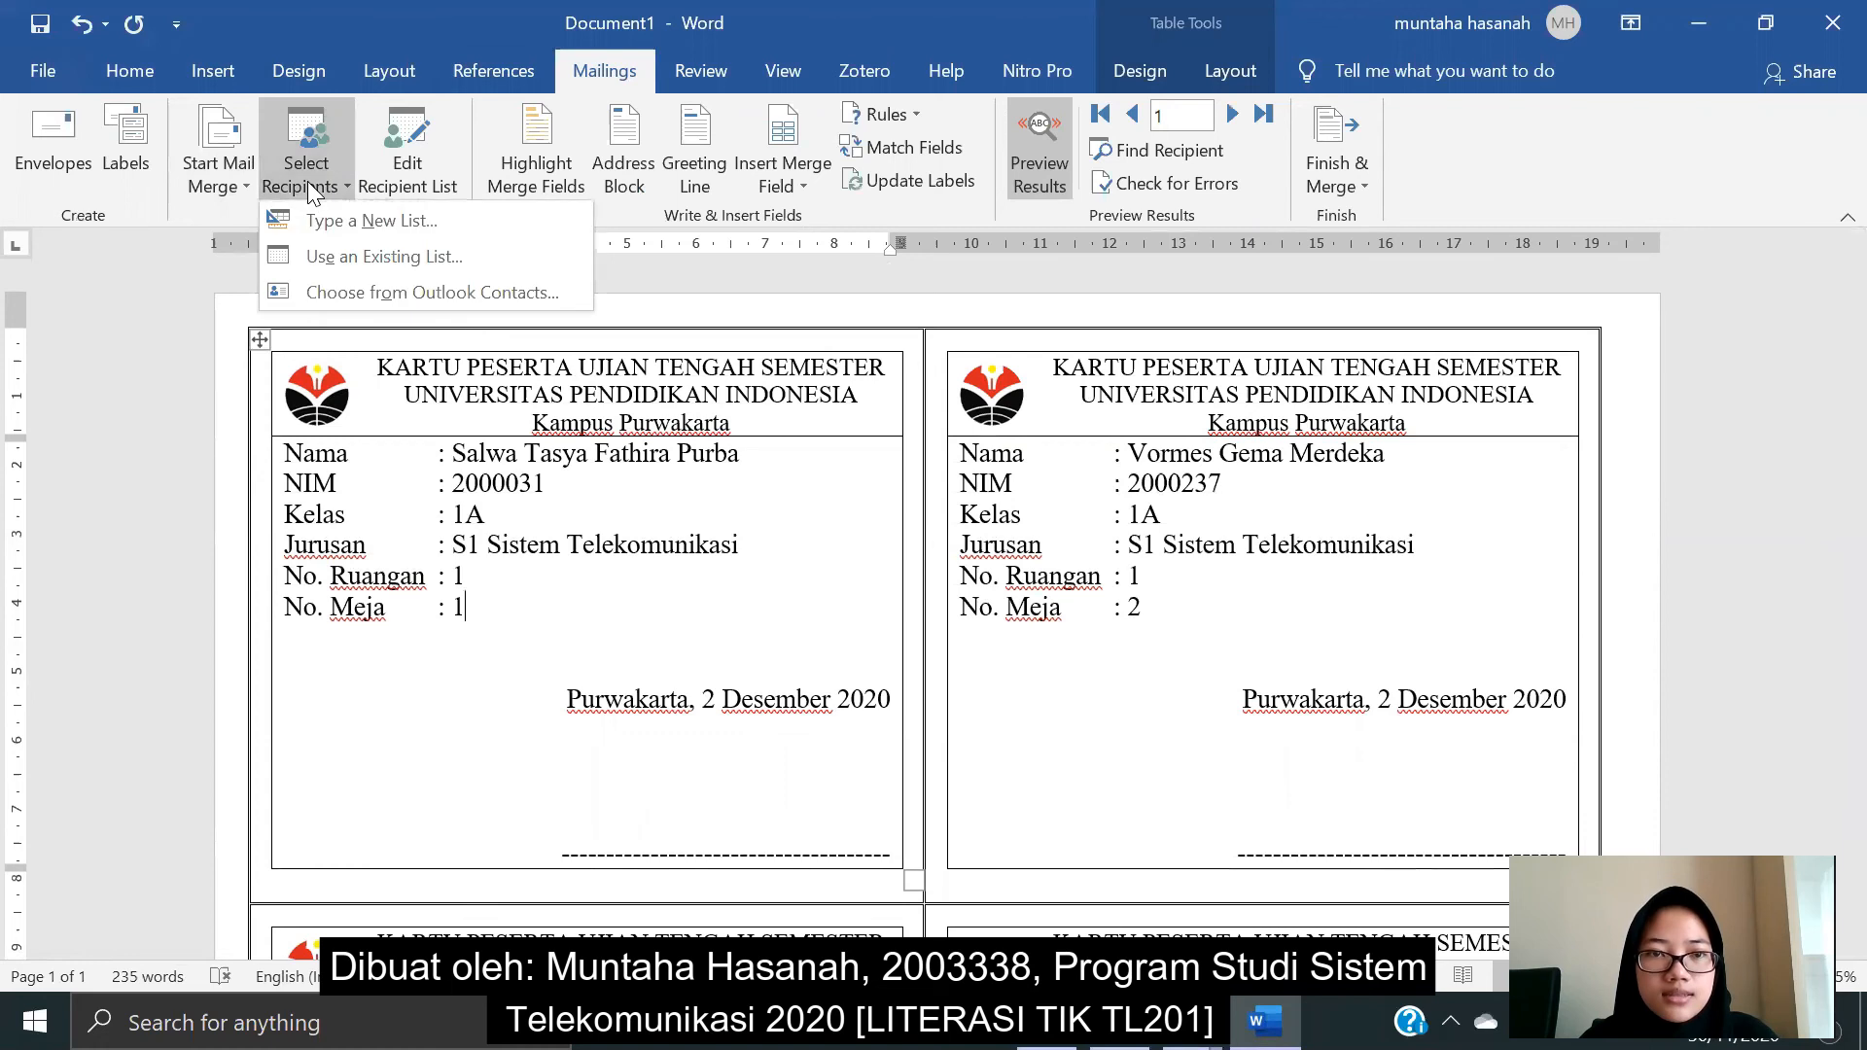
left_click(331, 257)
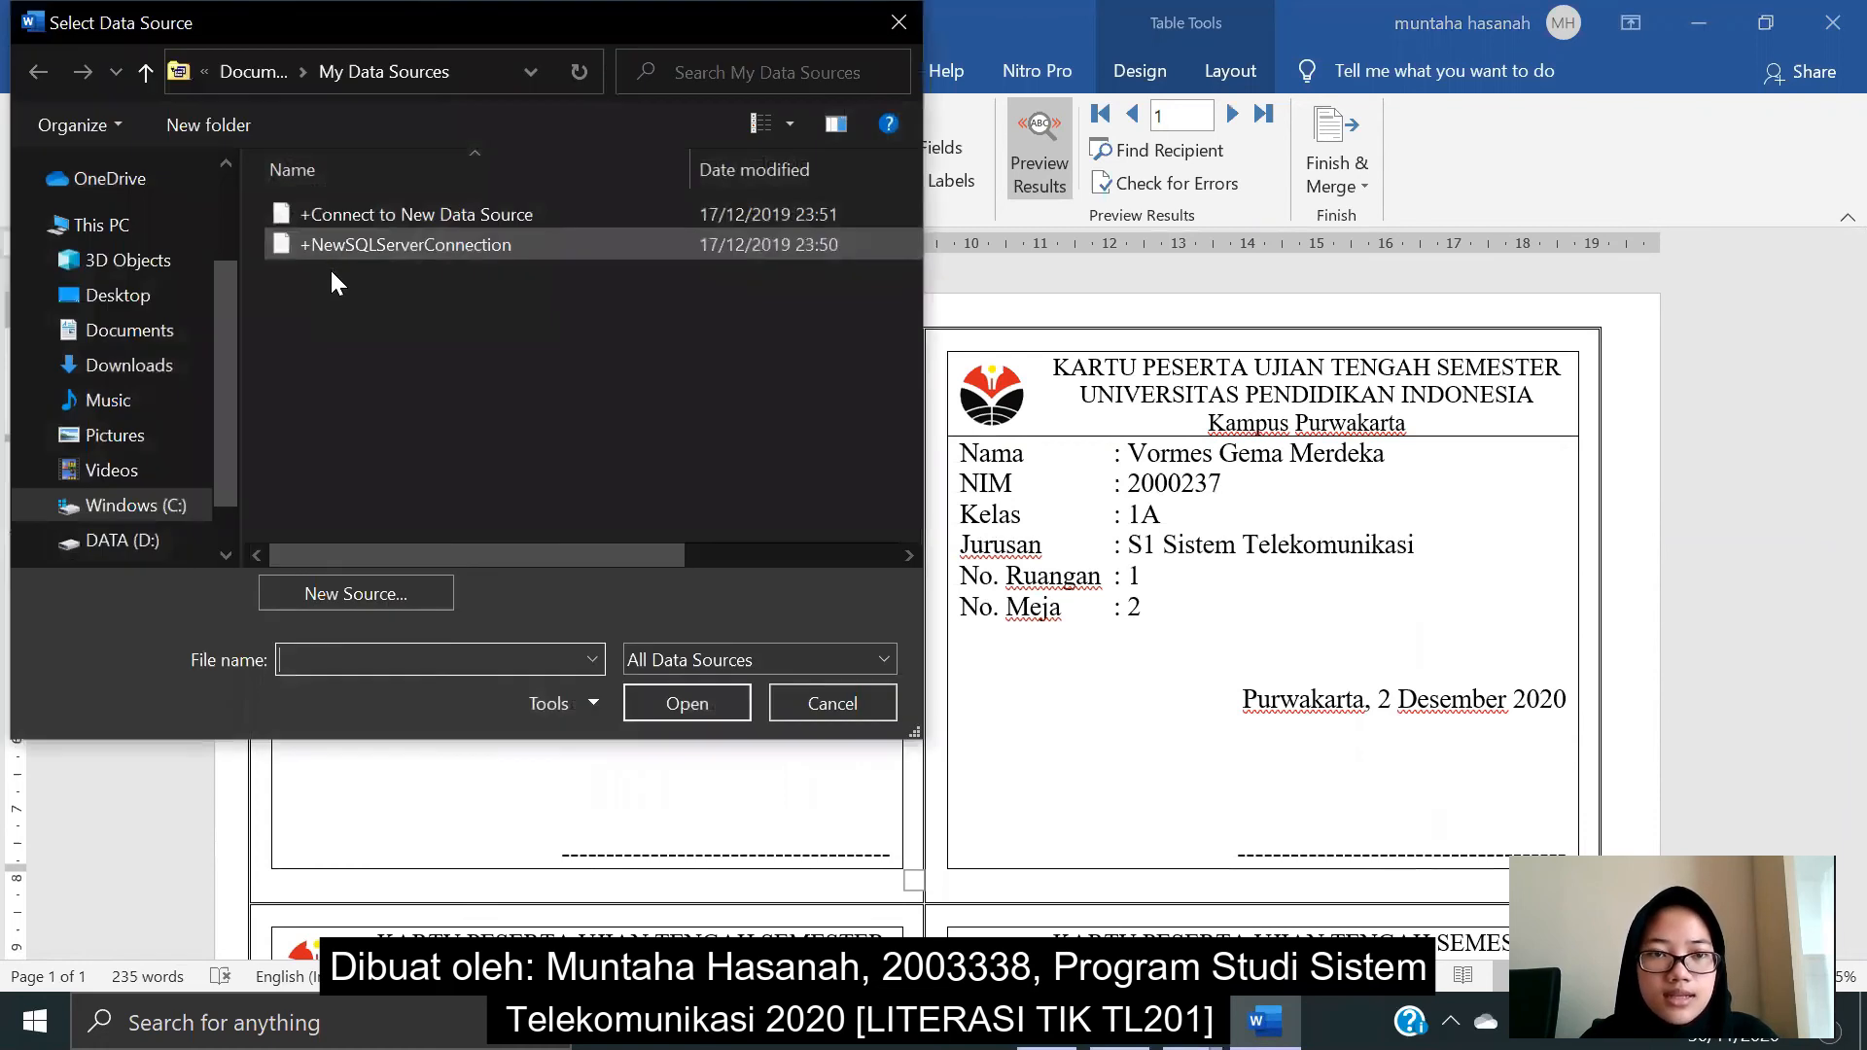
left_click(136, 332)
scroll(402, 313, "down", 2)
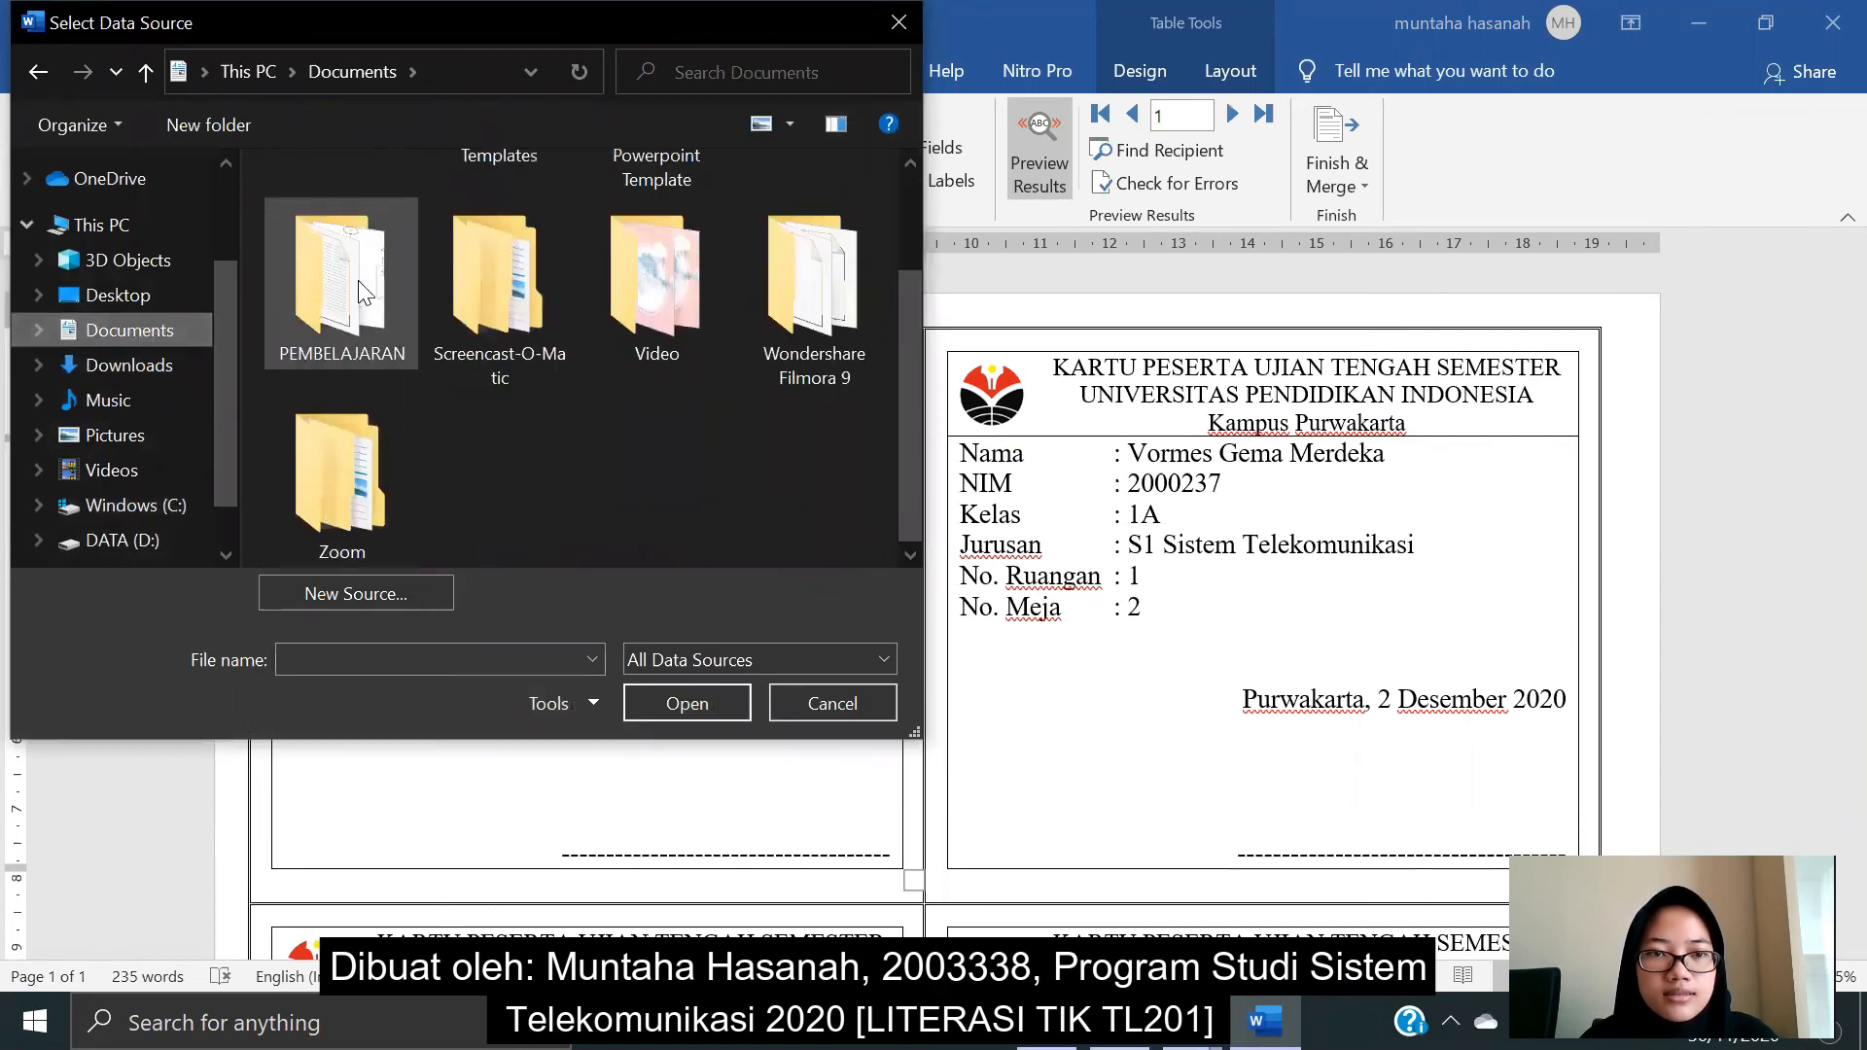
double_click(359, 287)
double_click(380, 212)
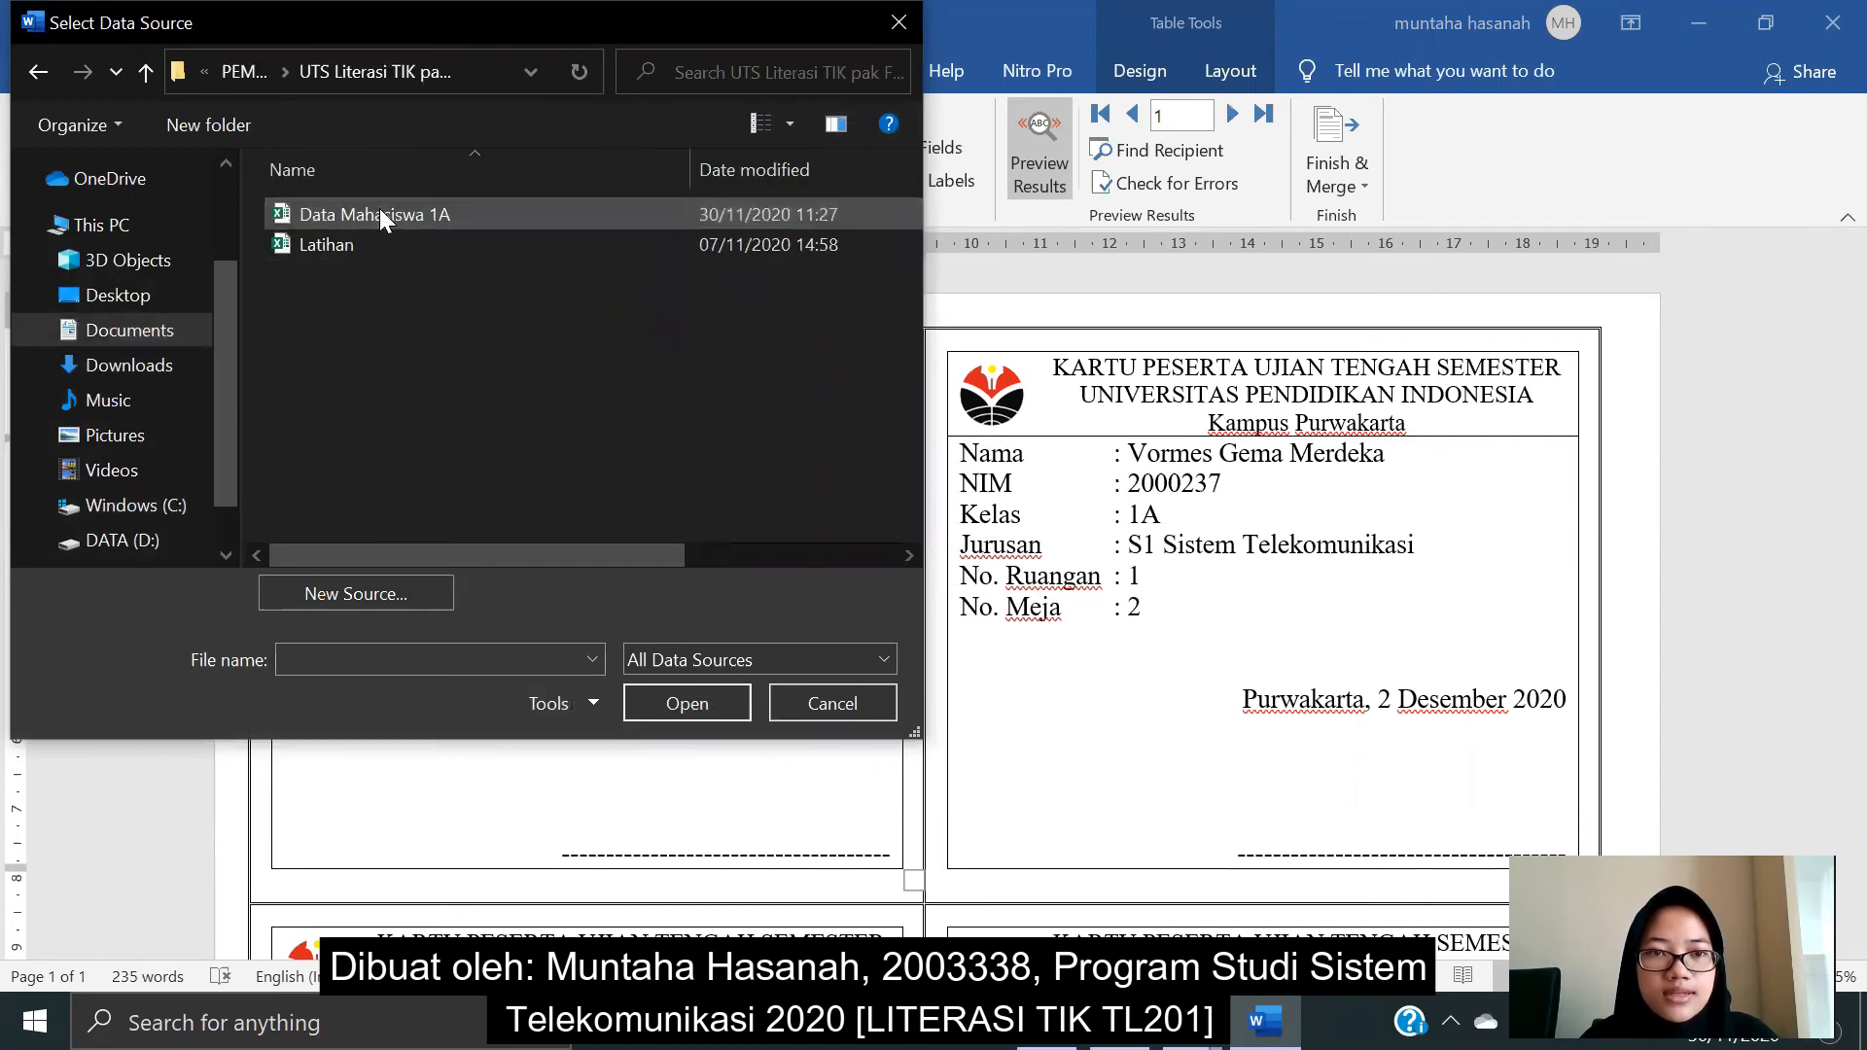
left_click(397, 212)
left_click(648, 706)
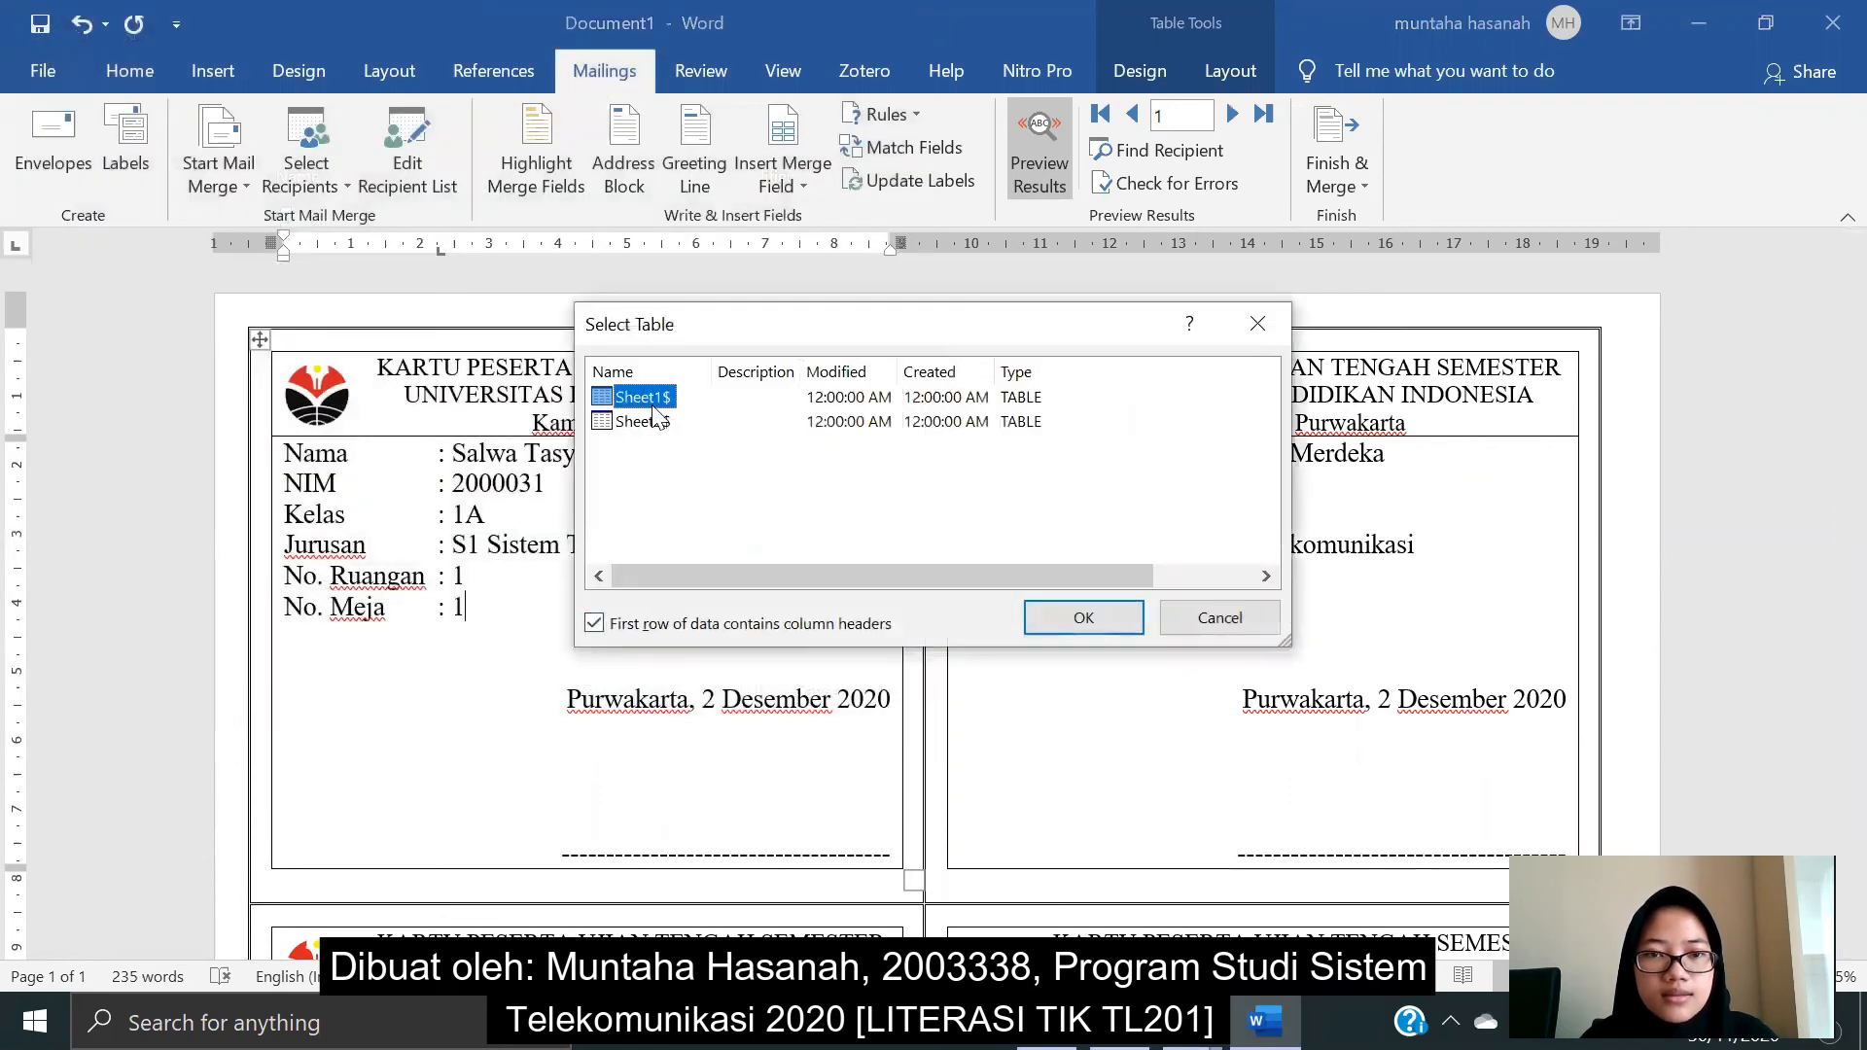
left_click(1081, 623)
- Merge all records into a new document via Edit Individual Documents
scroll(1075, 614, "down", 15)
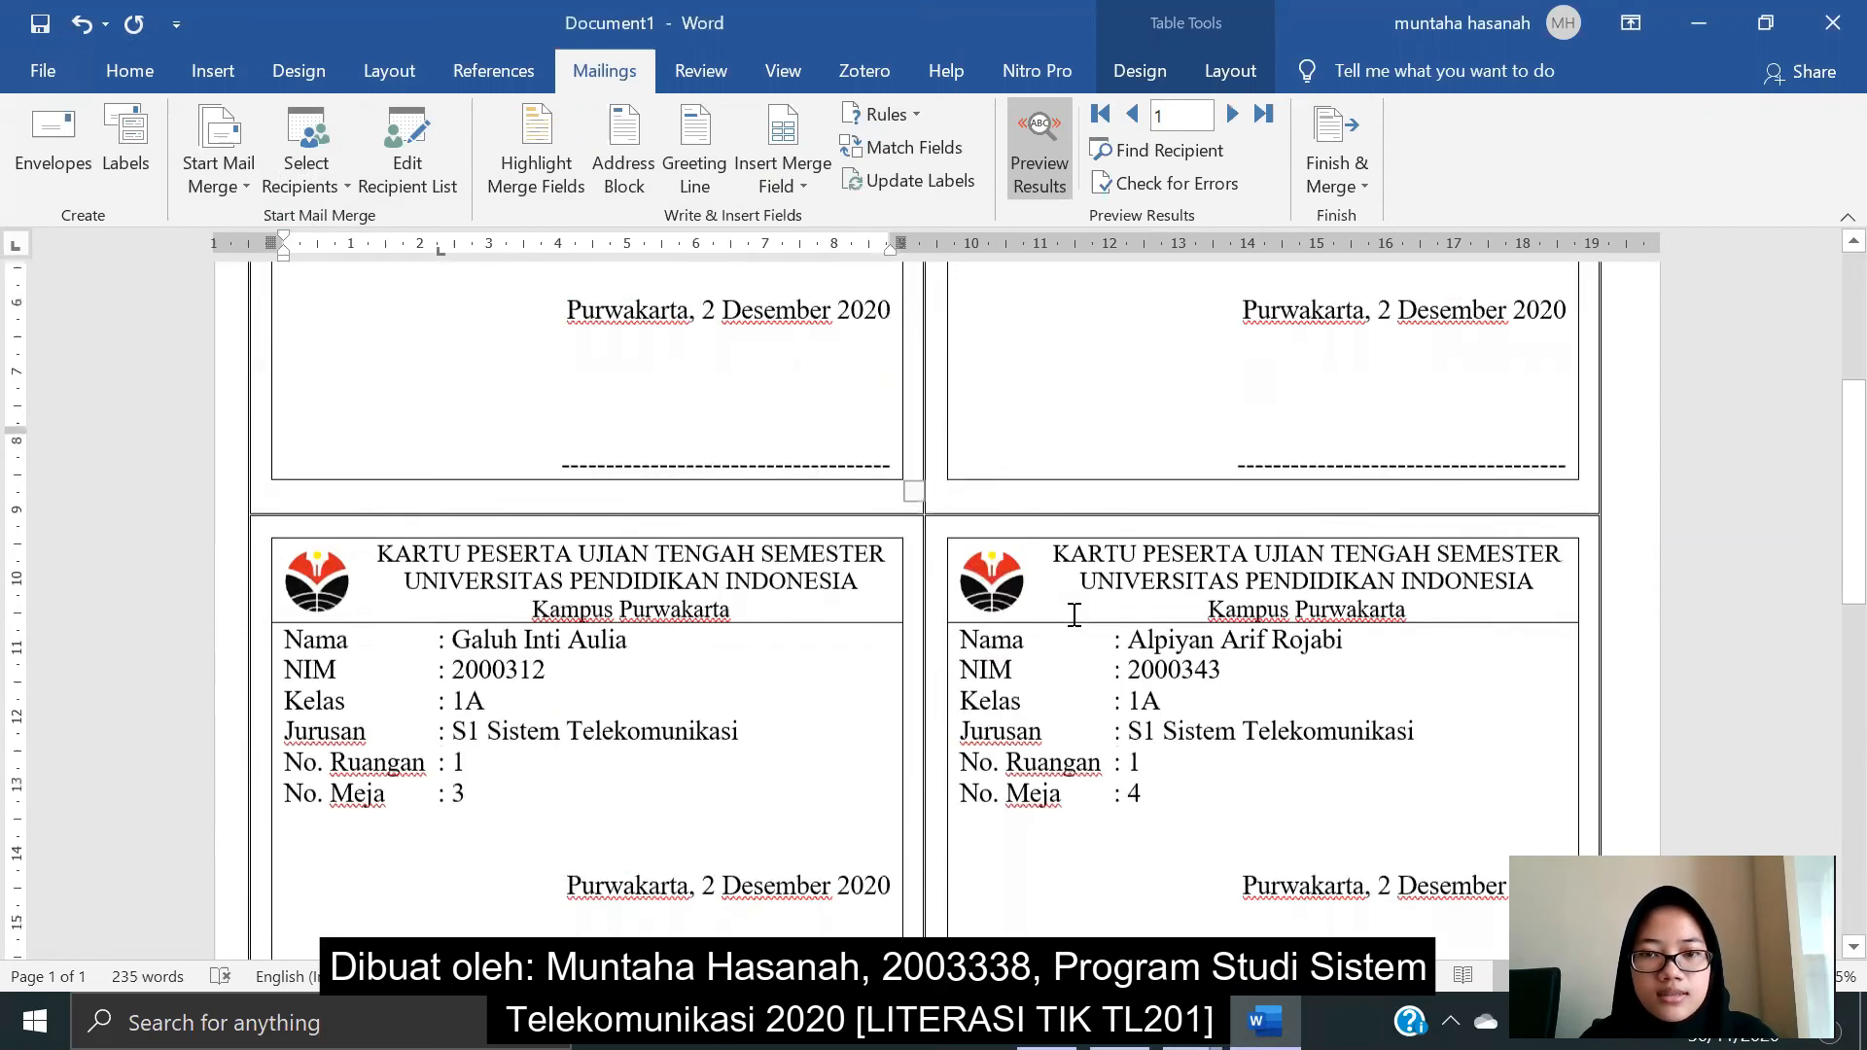
scroll(1074, 615, "up", 15)
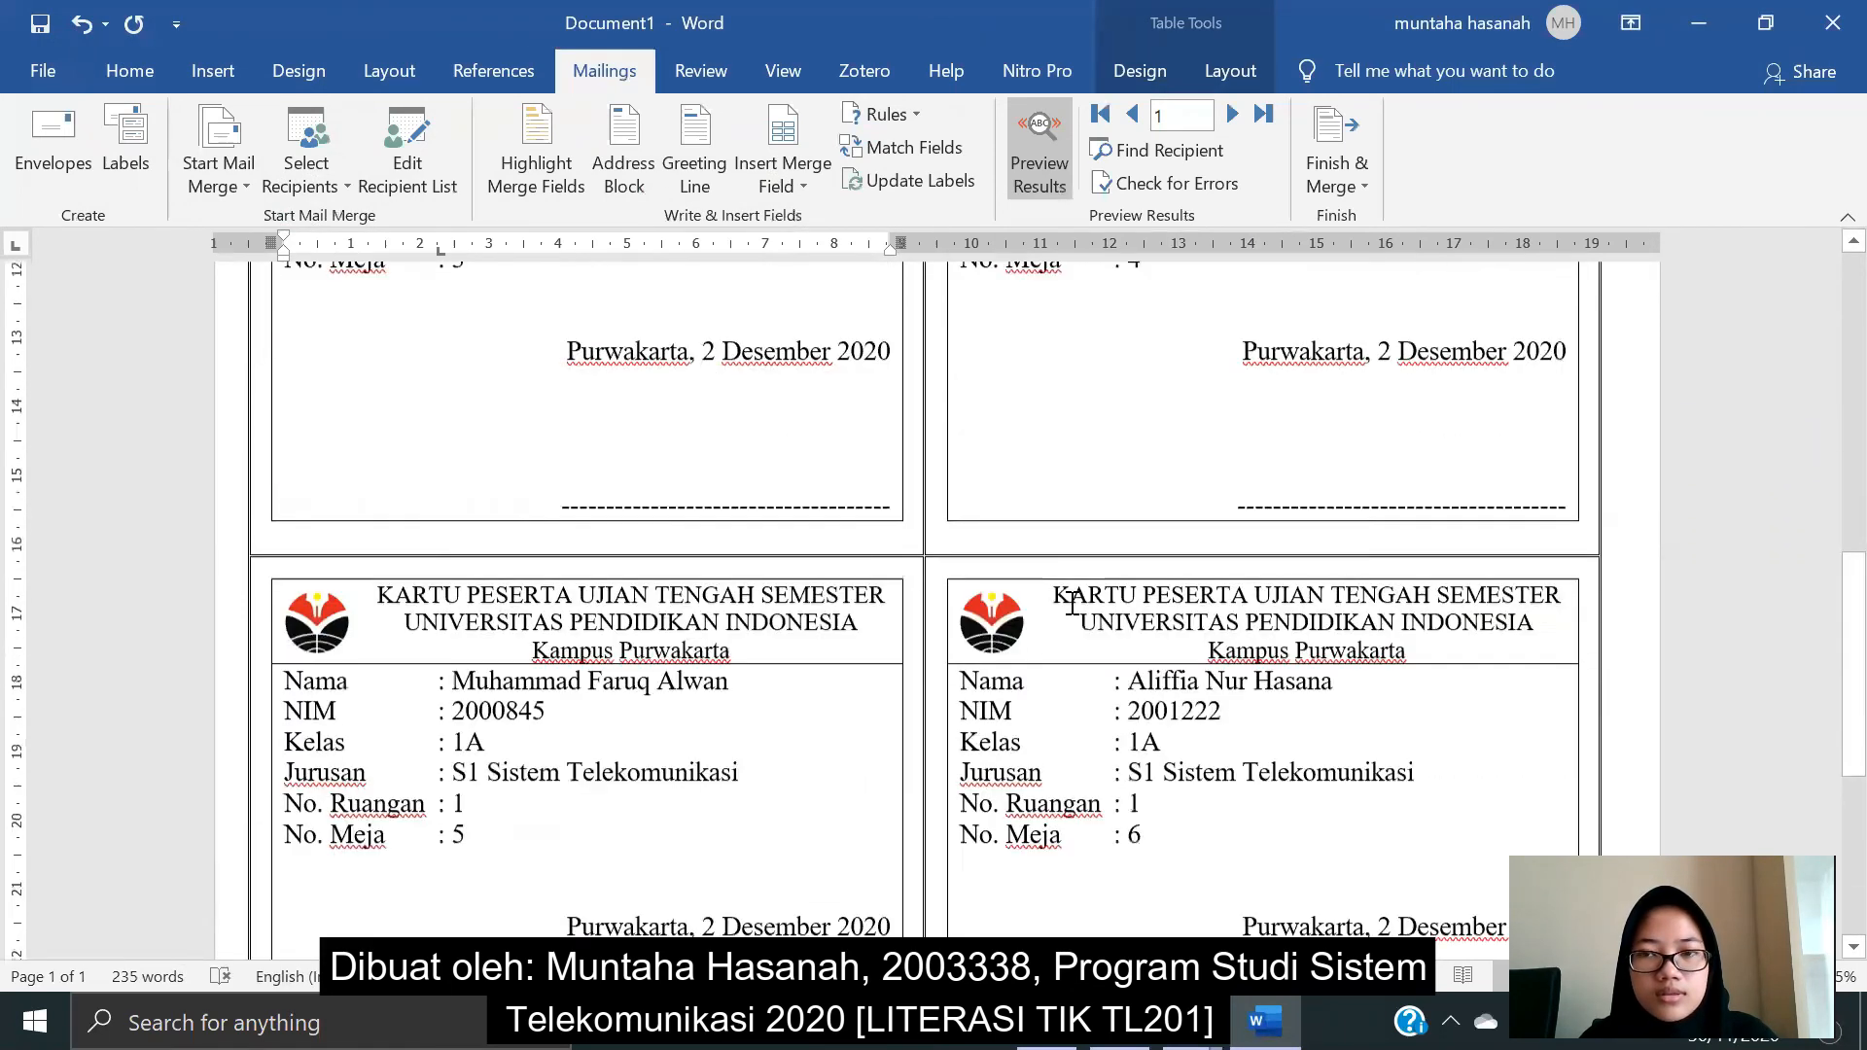
left_click(1334, 185)
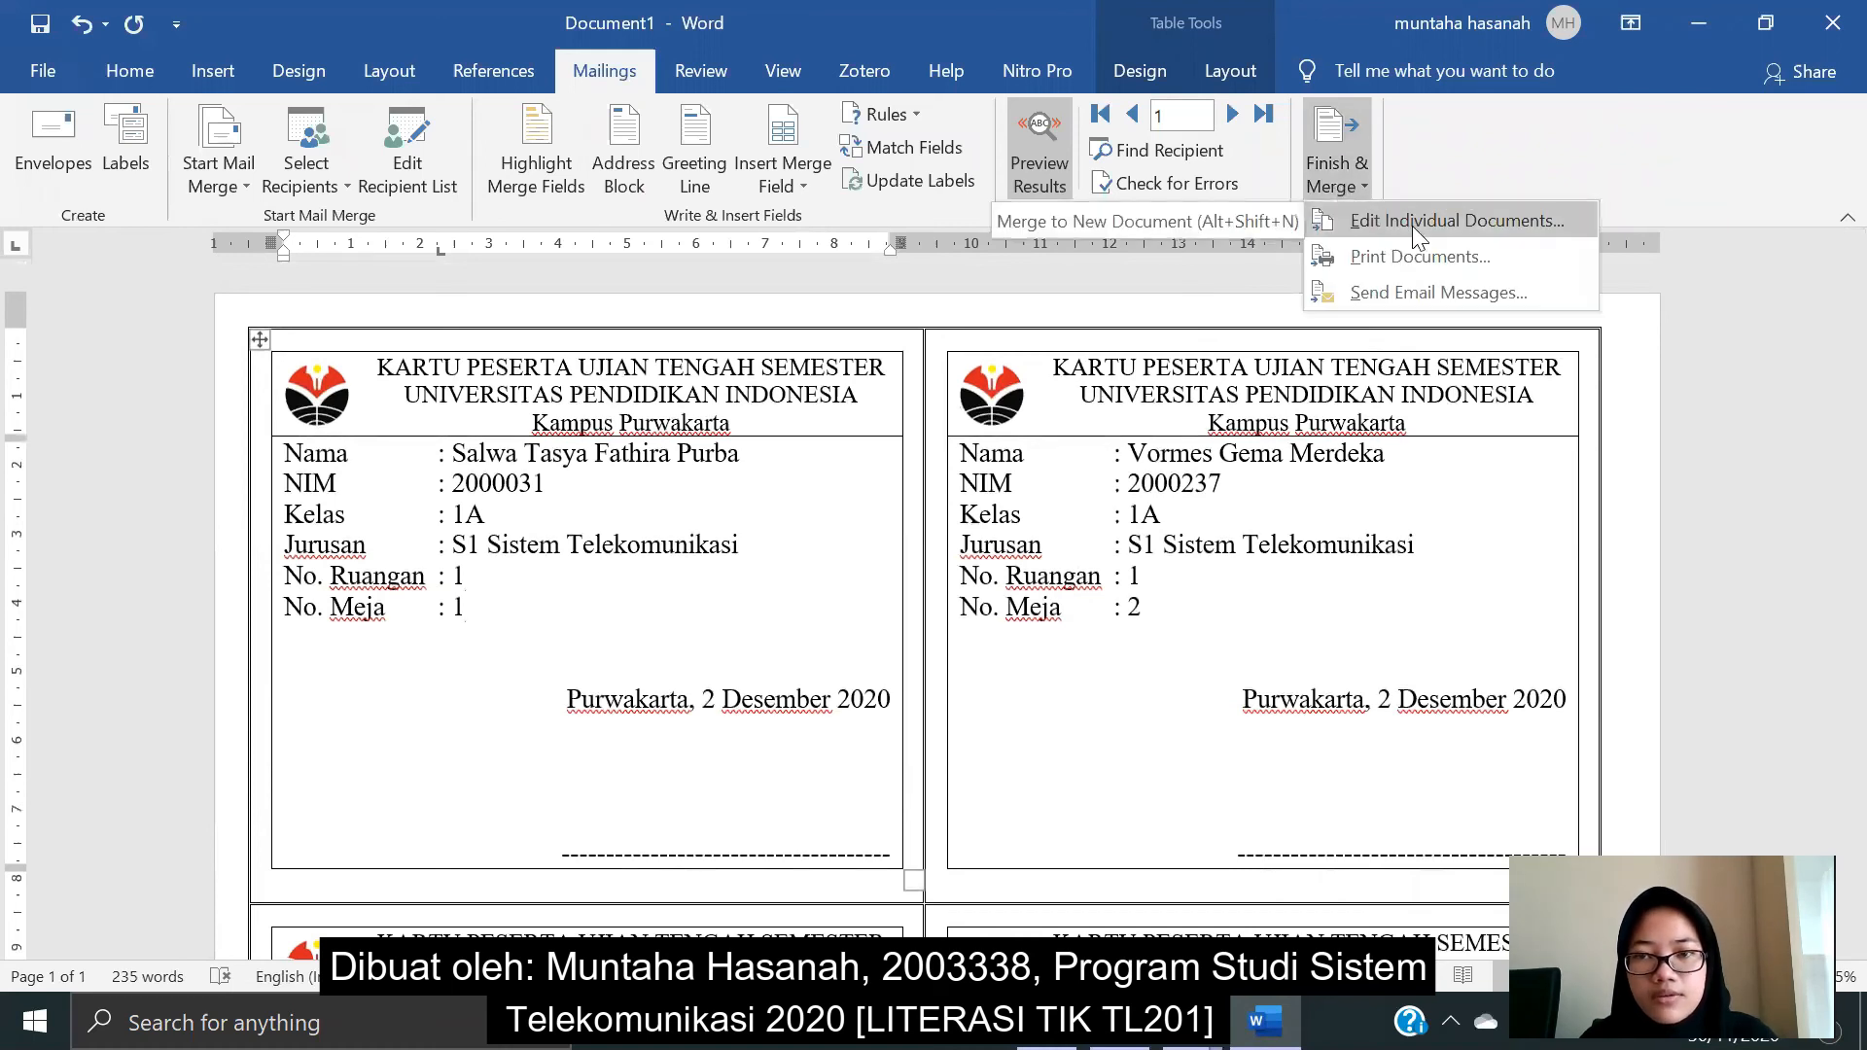
left_click(1412, 223)
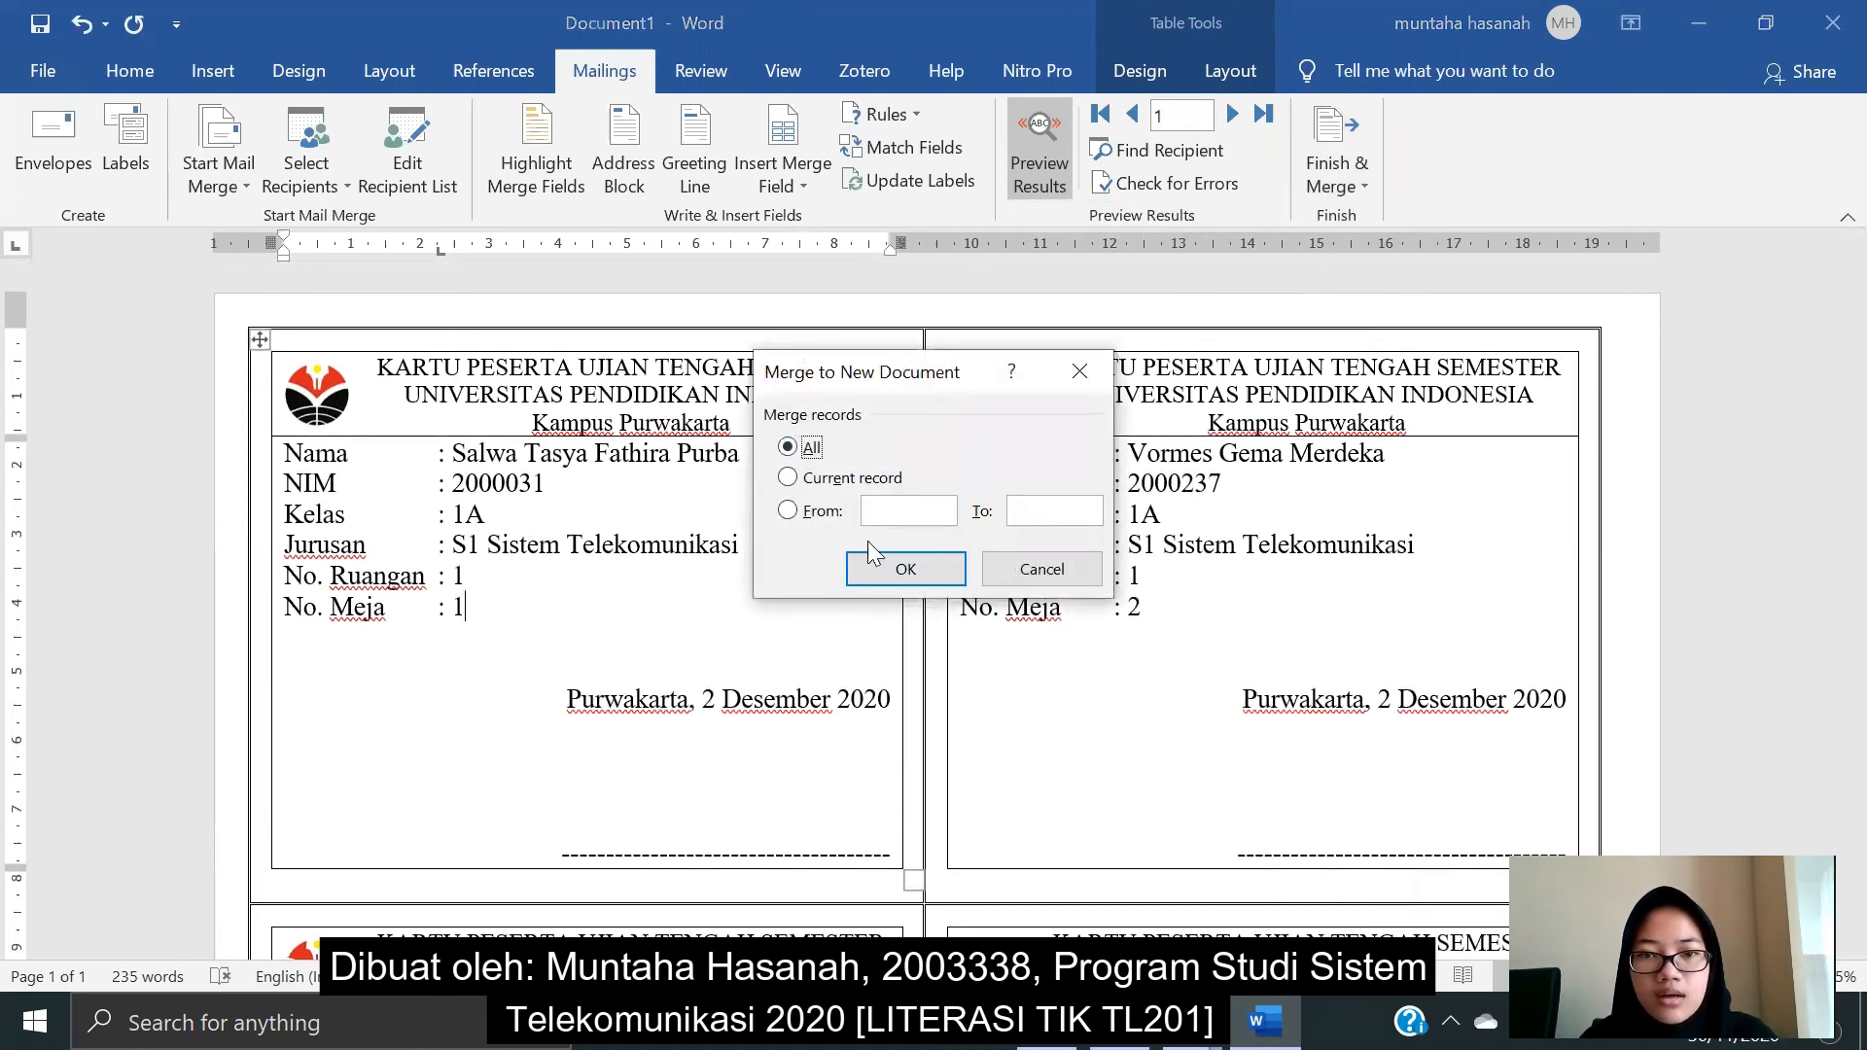
left_click(898, 570)
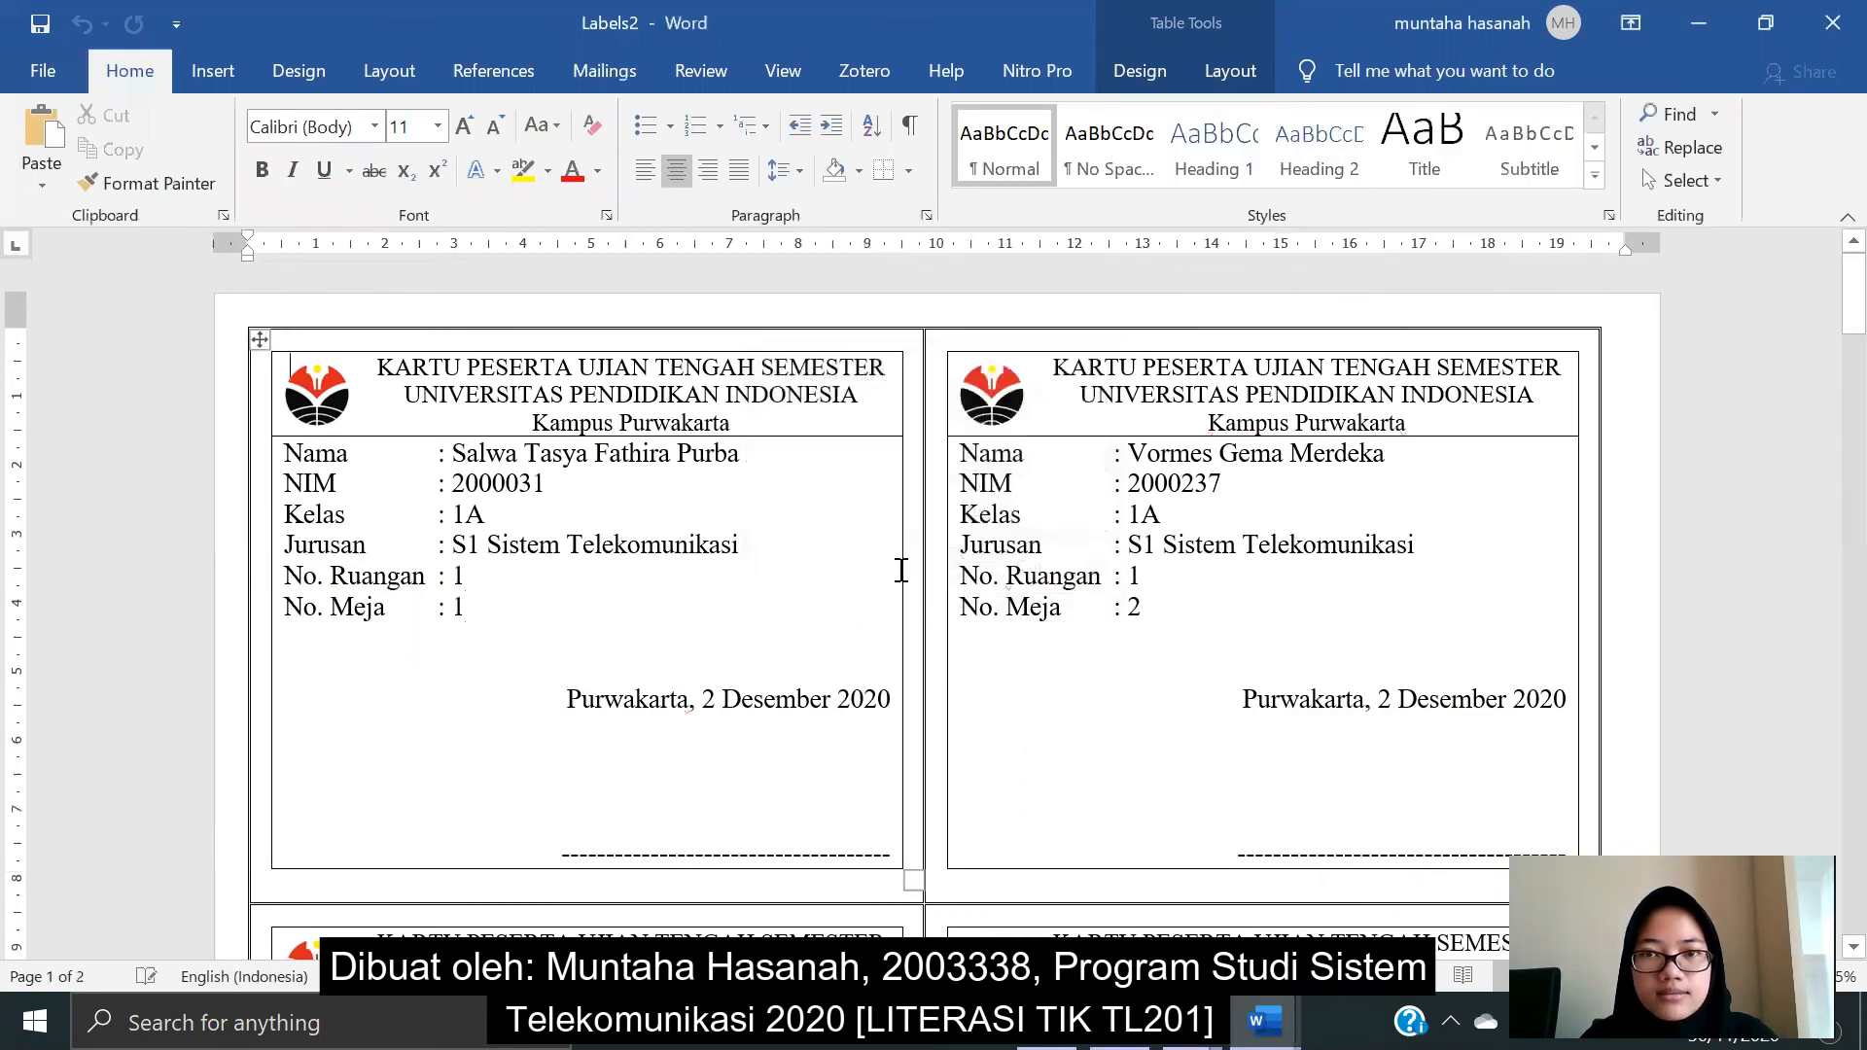
scroll(901, 570, "down", 20)
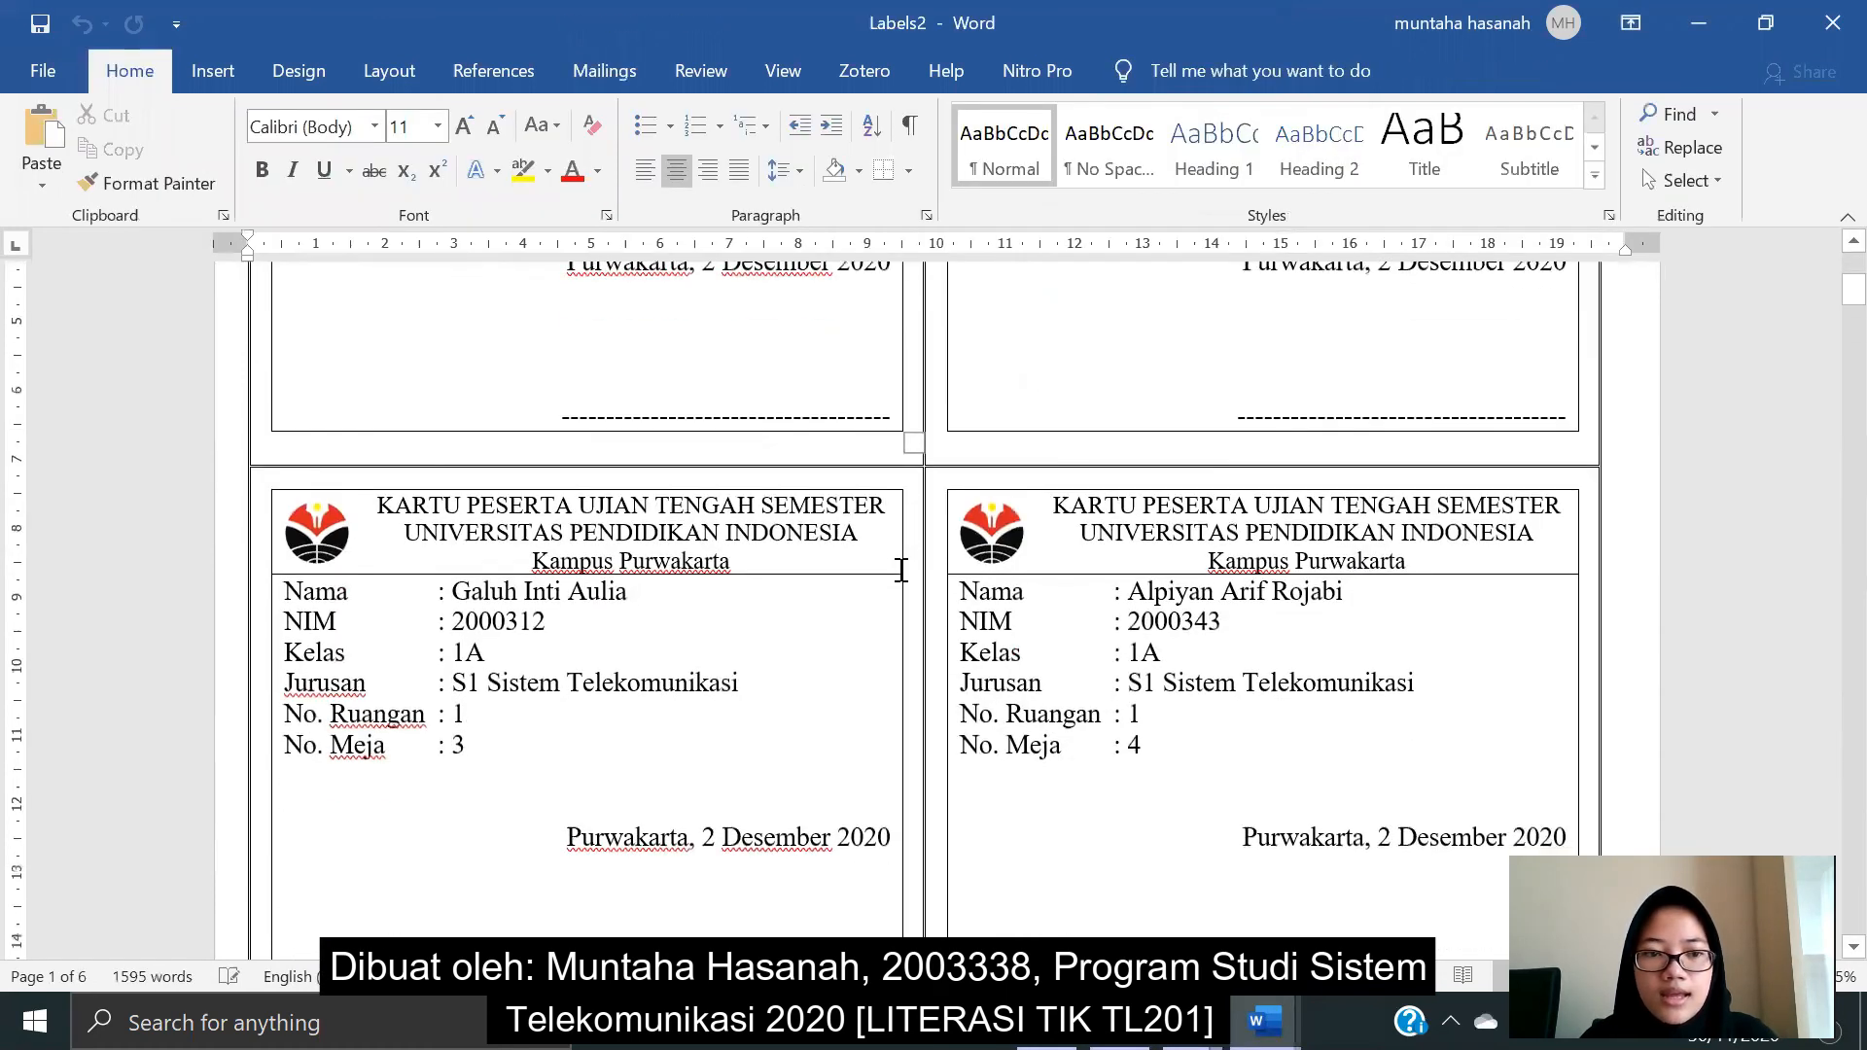
scroll(898, 570, "down", 18)
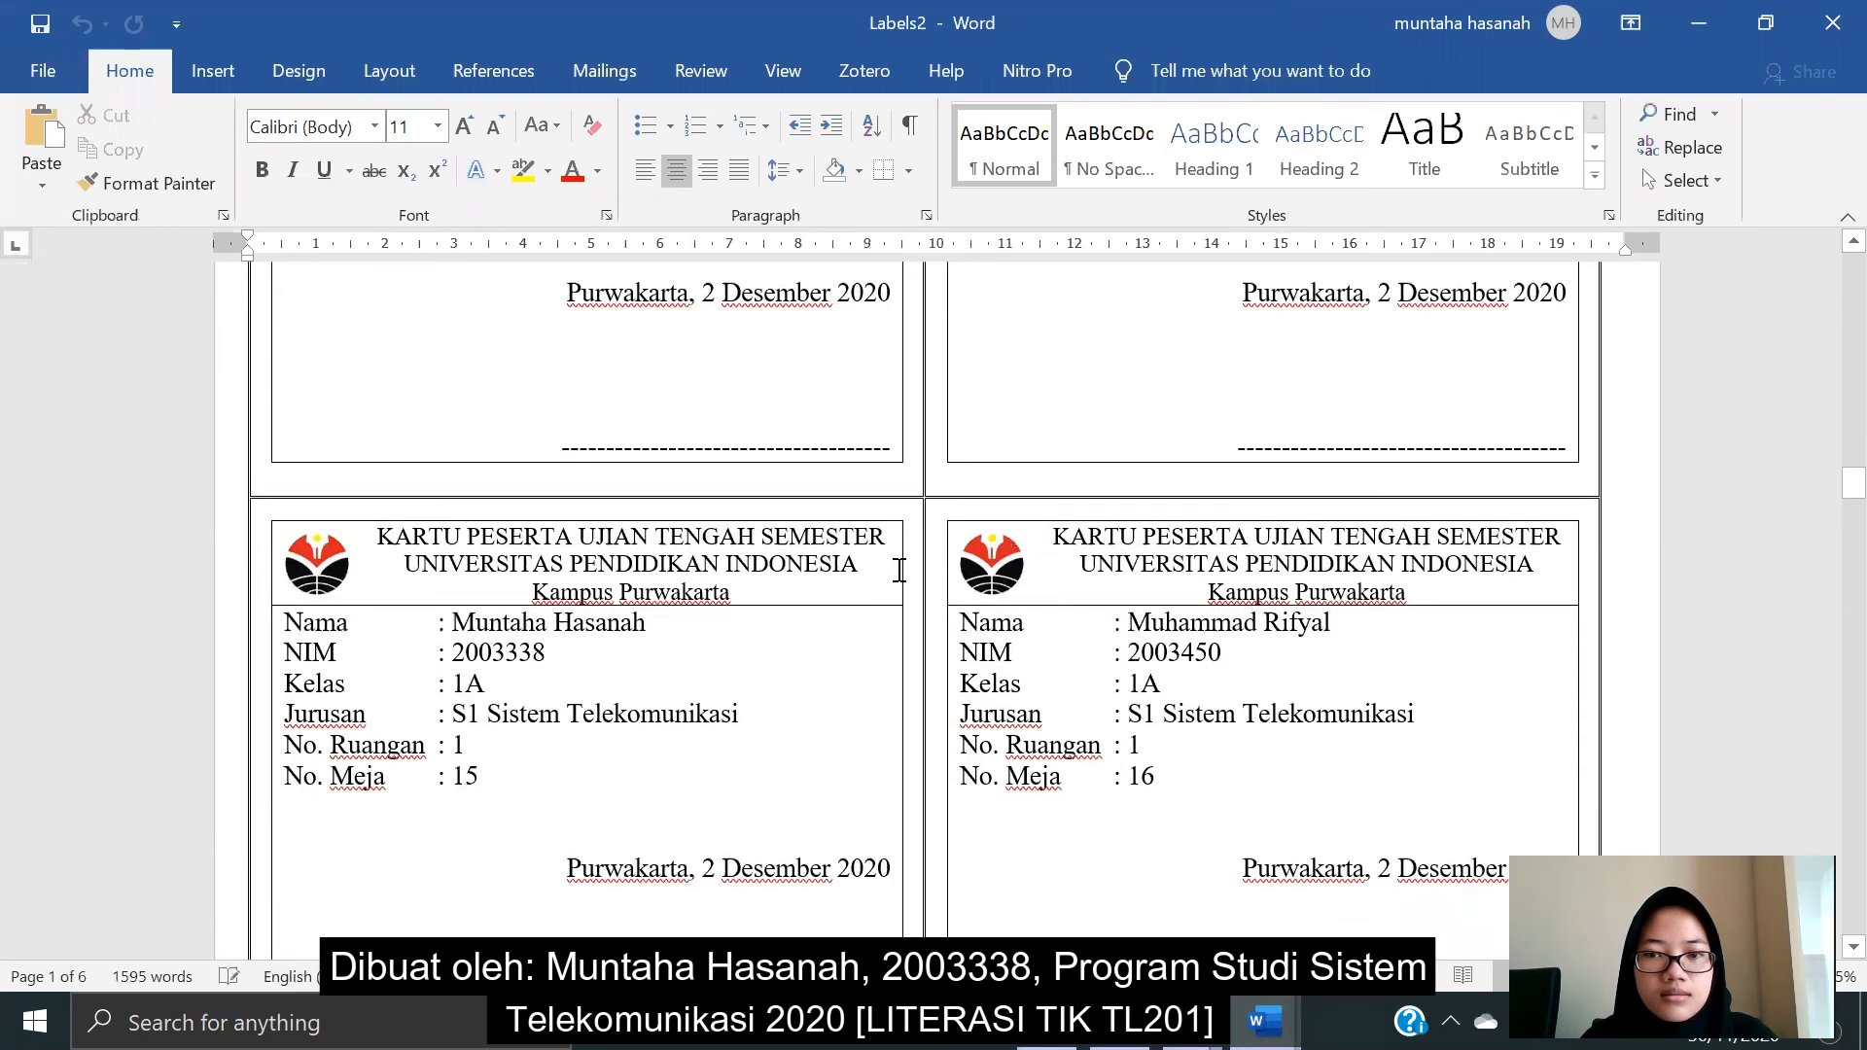
scroll(899, 570, "down", 18)
scroll(900, 569, "down", 18)
scroll(900, 570, "down", 12)
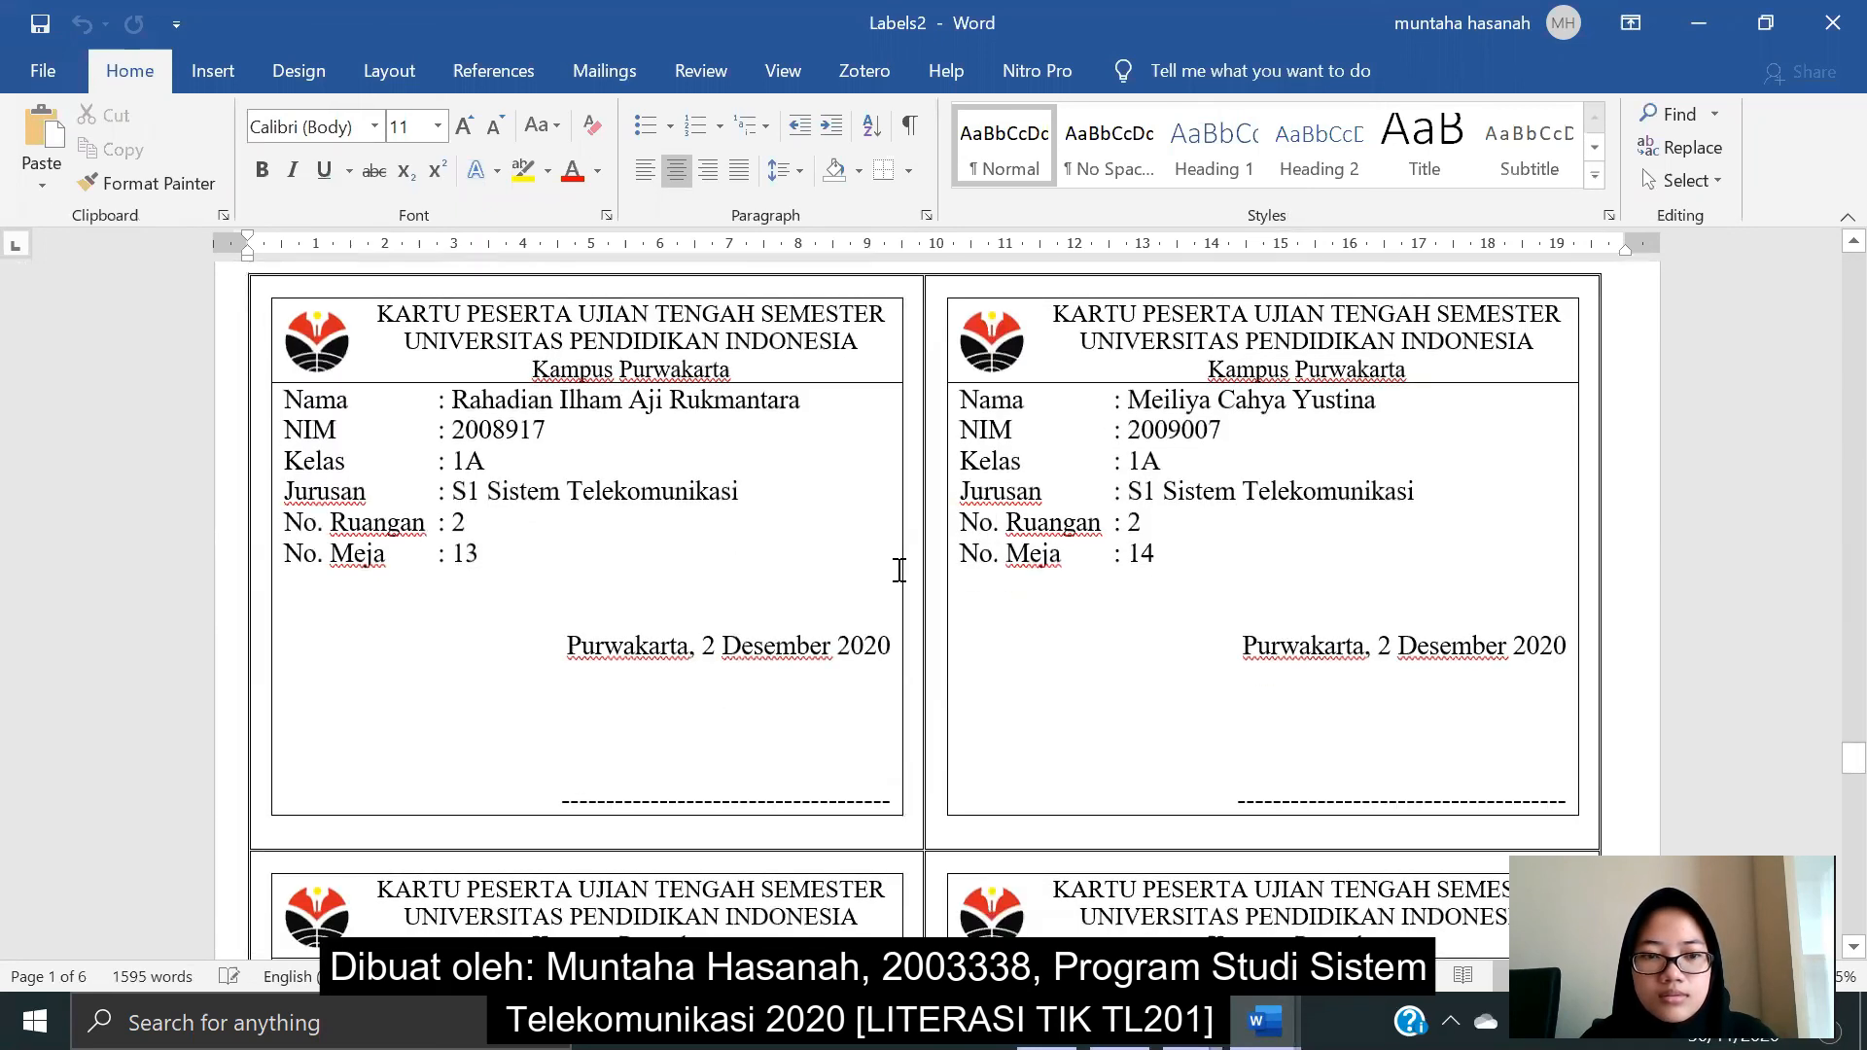
scroll(900, 570, "down", 15)
scroll(900, 570, "down", 14)
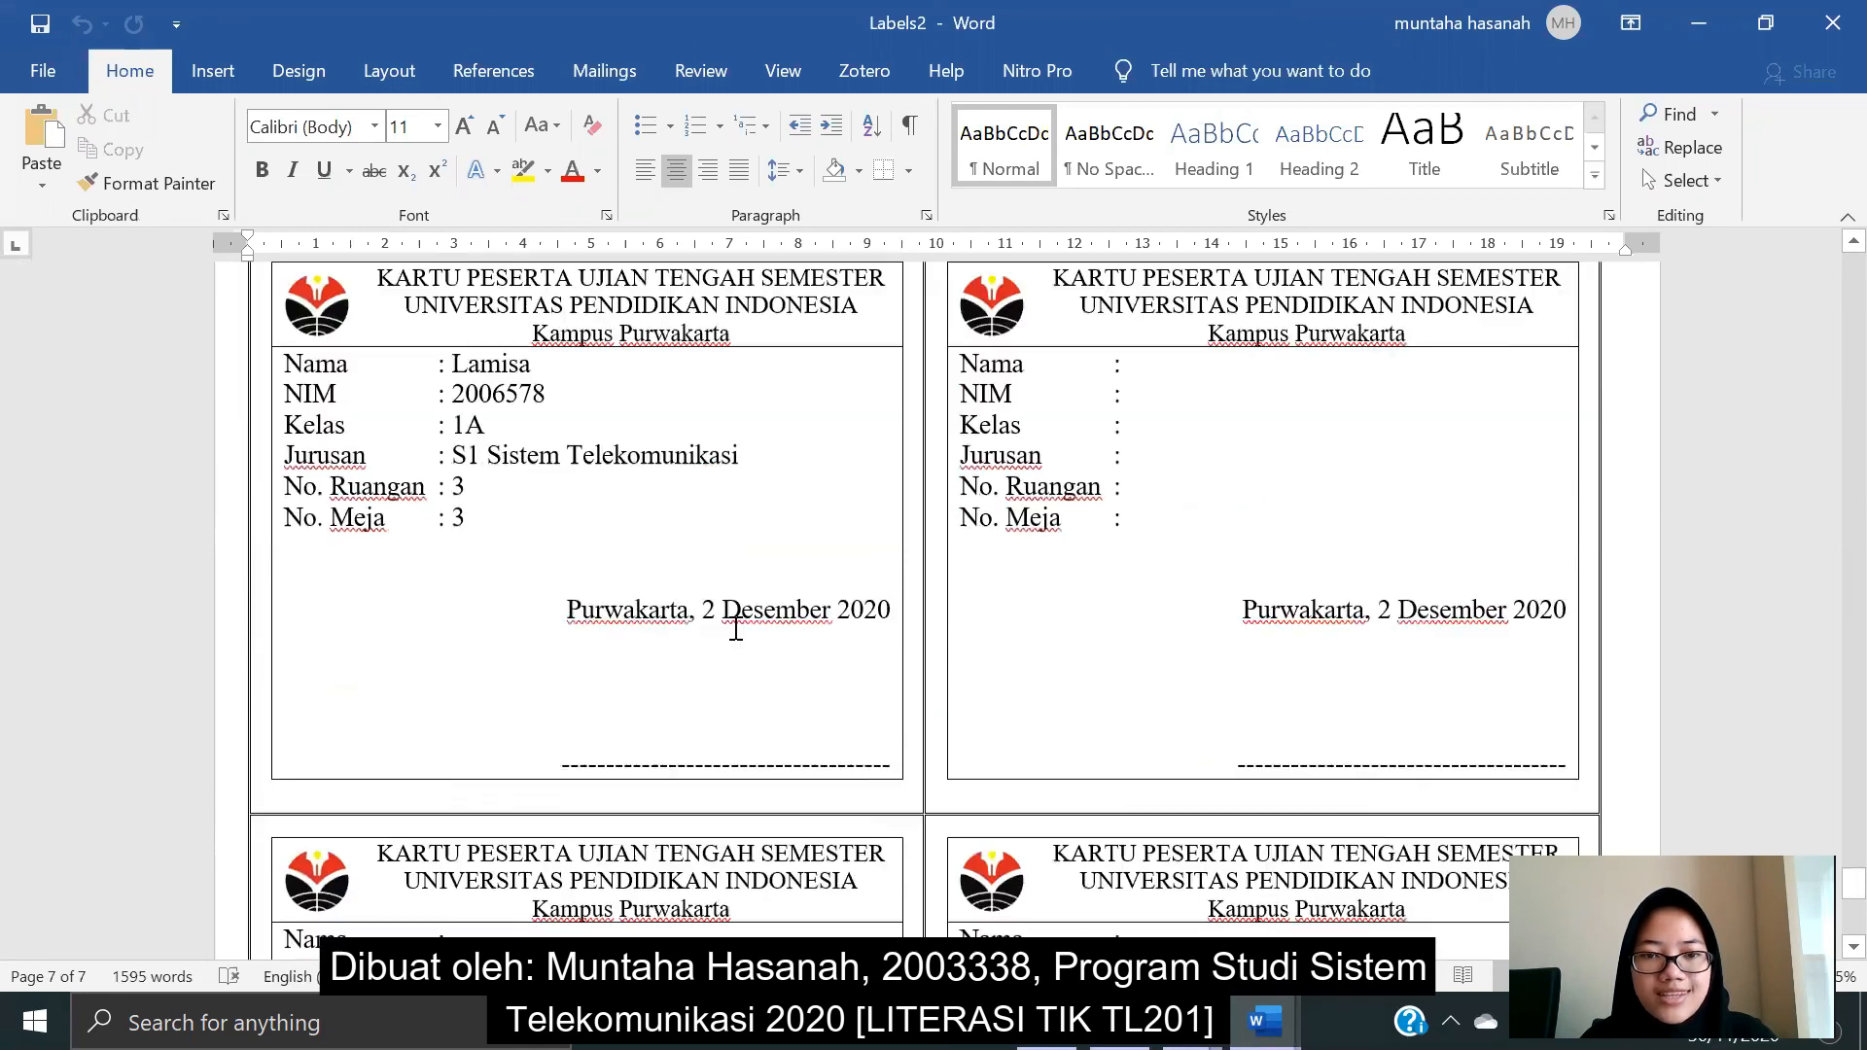
scroll(736, 627, "down", 1)
scroll(787, 649, "down", 10)
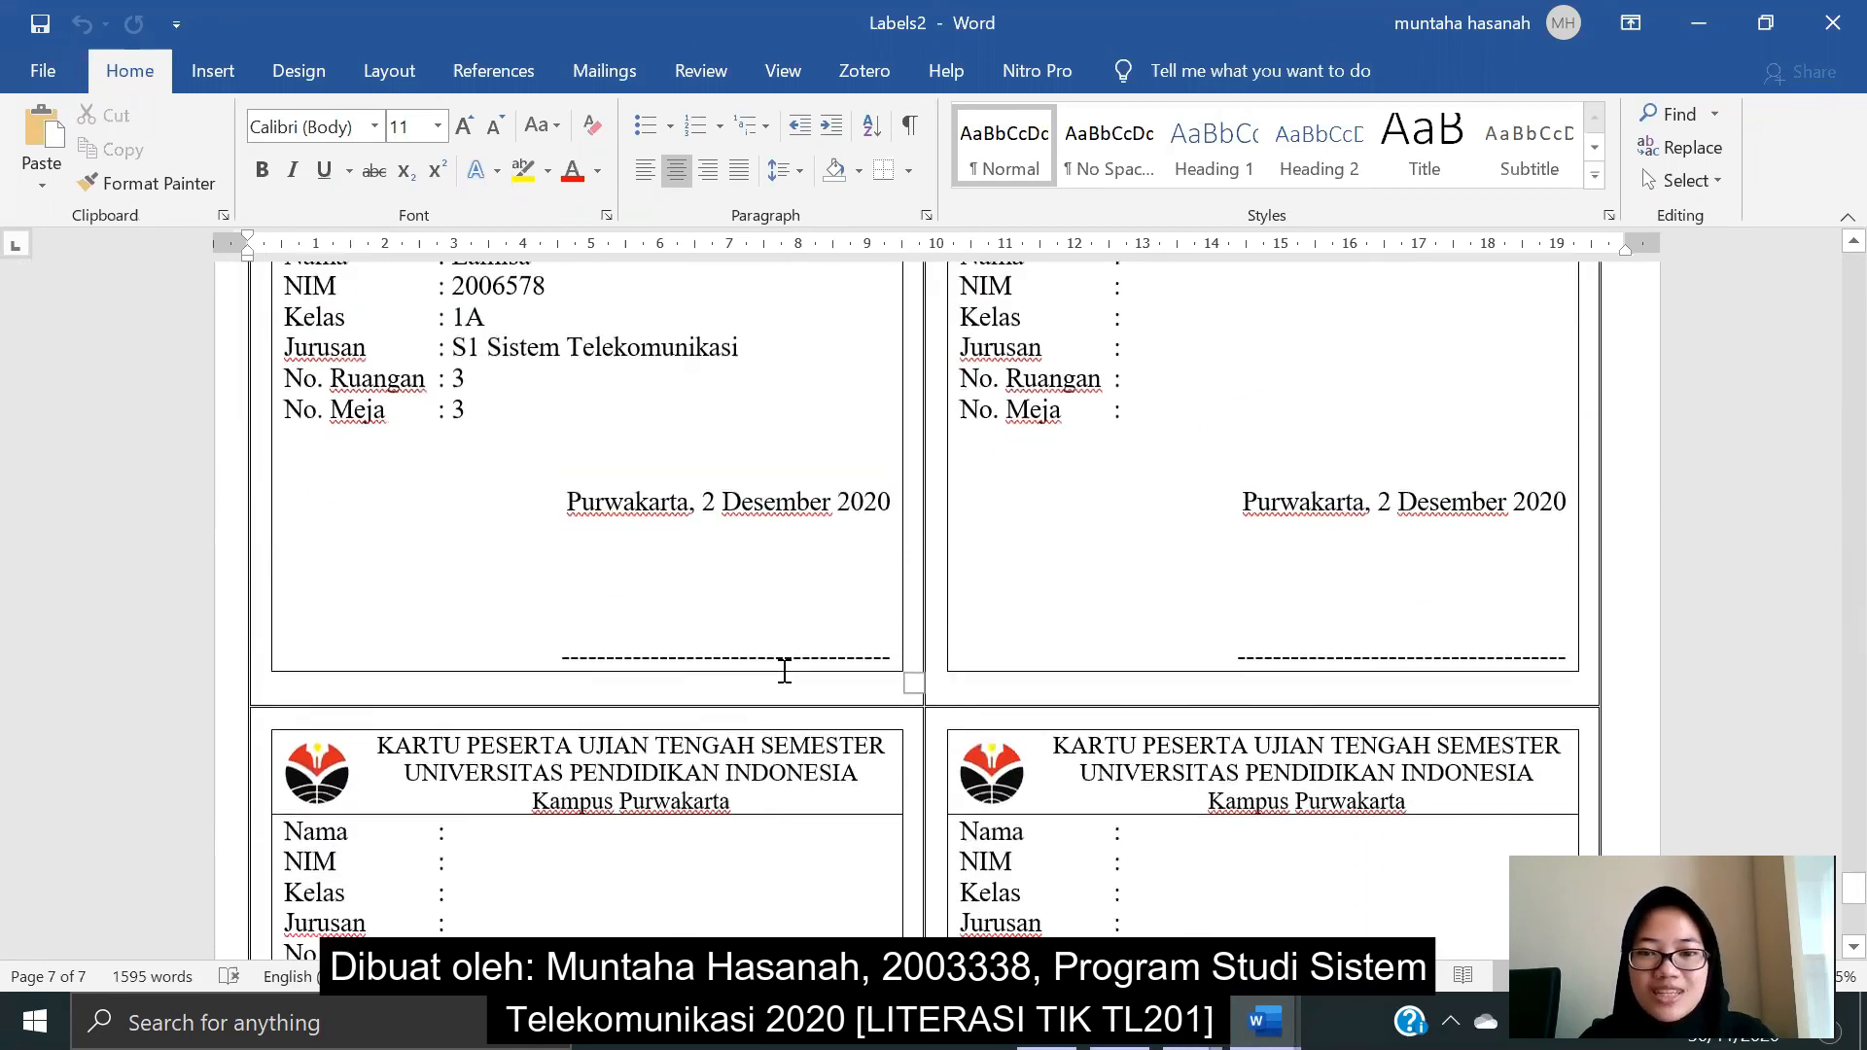
scroll(785, 677, "up", 8)
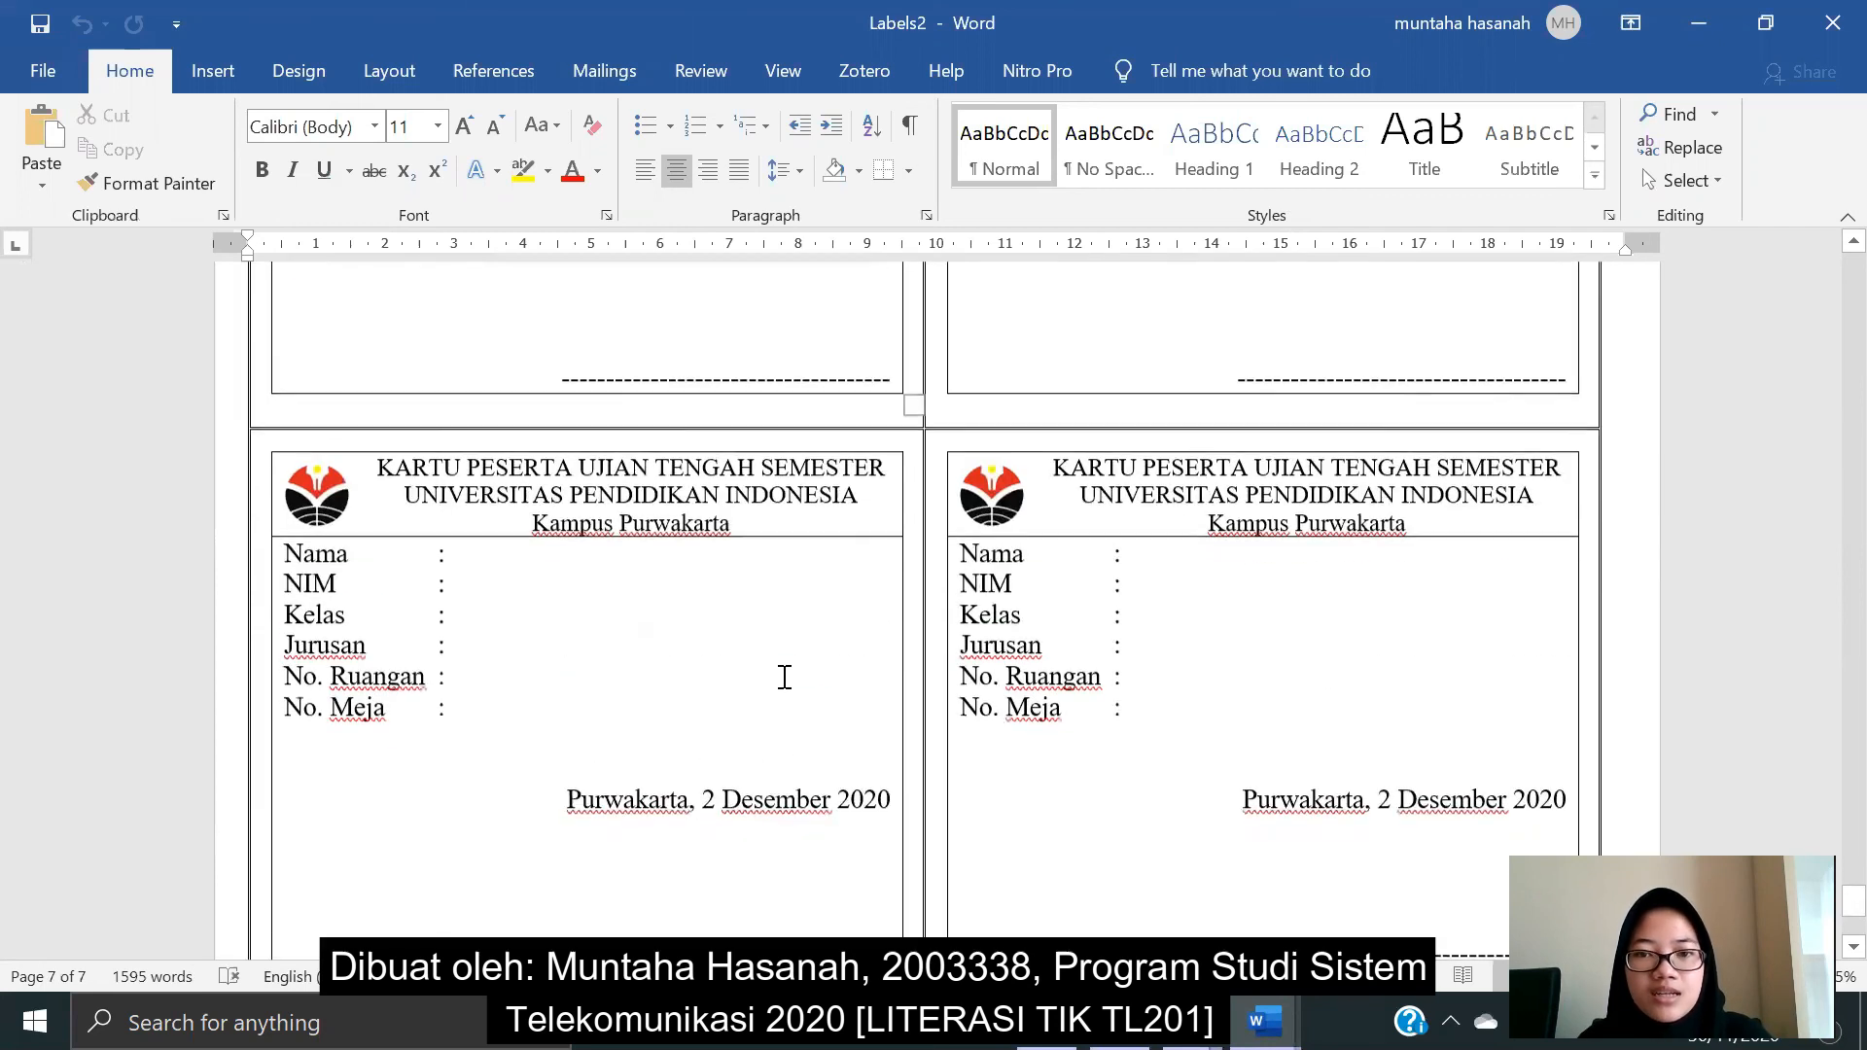
scroll(1244, 822, "down", 6)
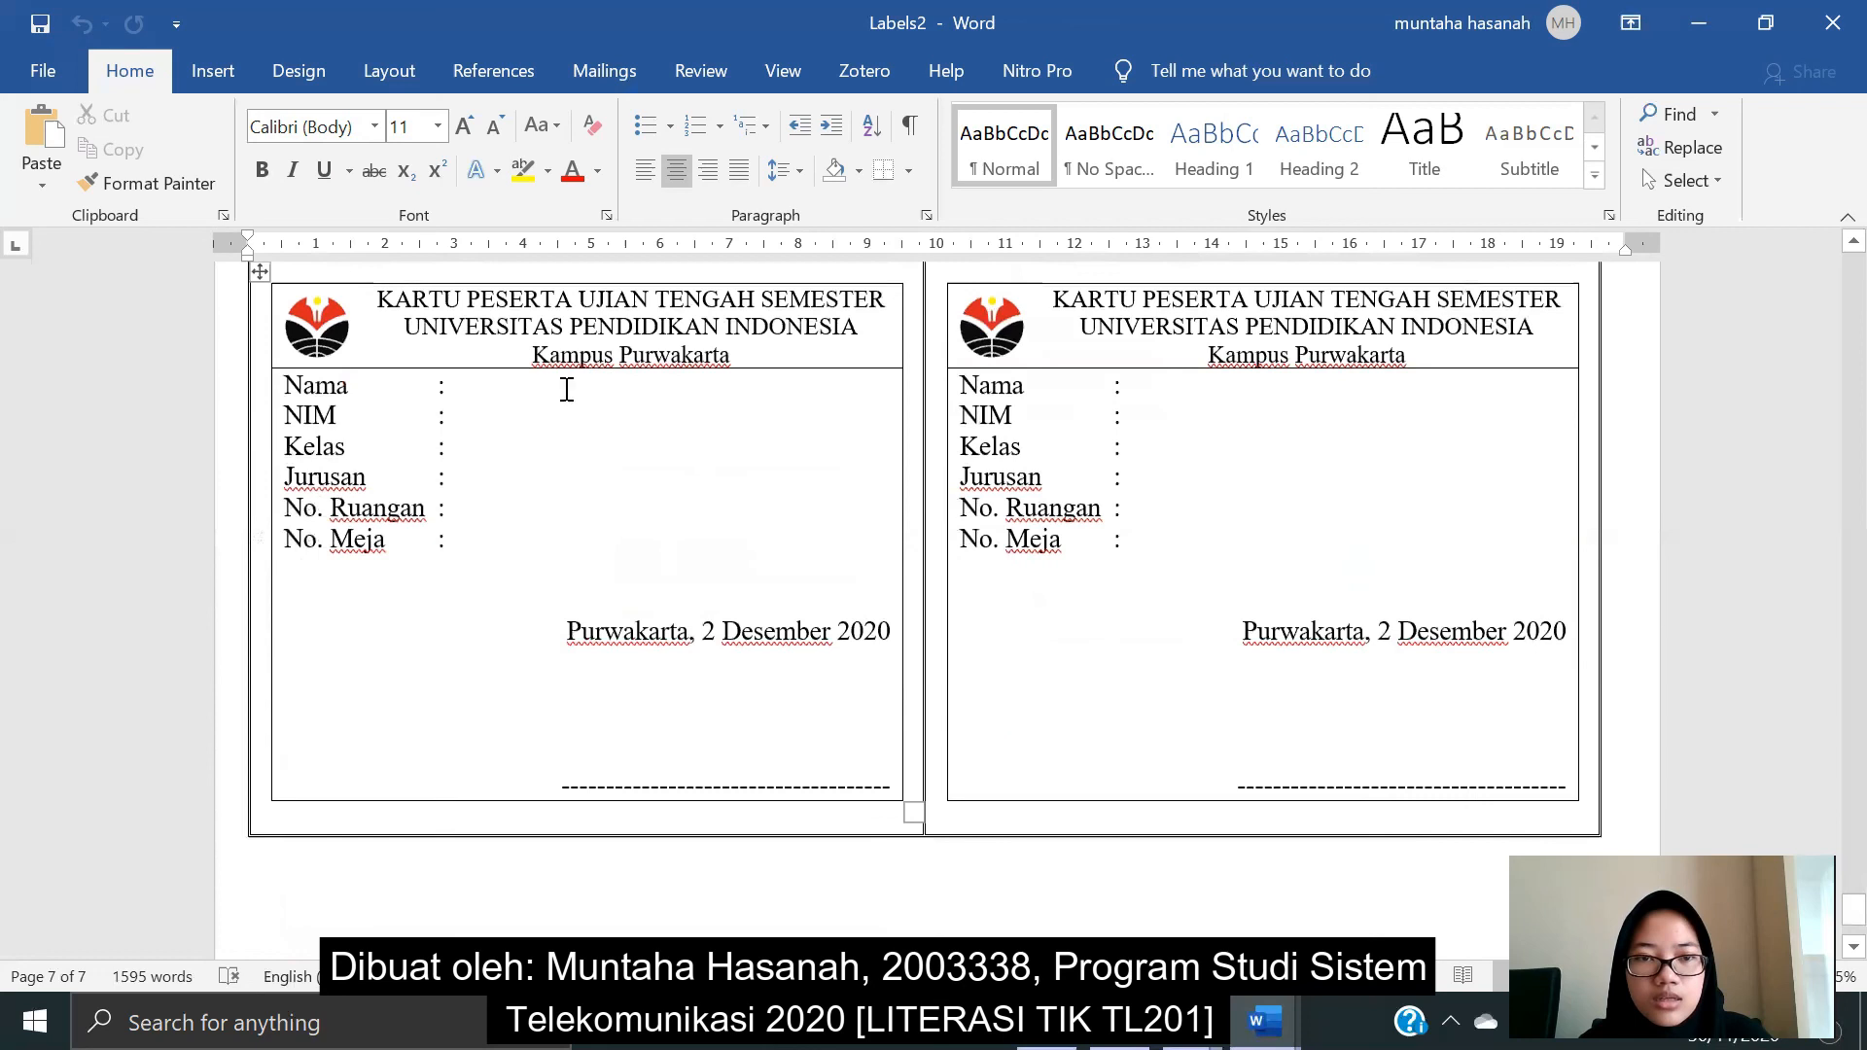
left_click(489, 411)
left_click(512, 567)
left_click(1185, 386)
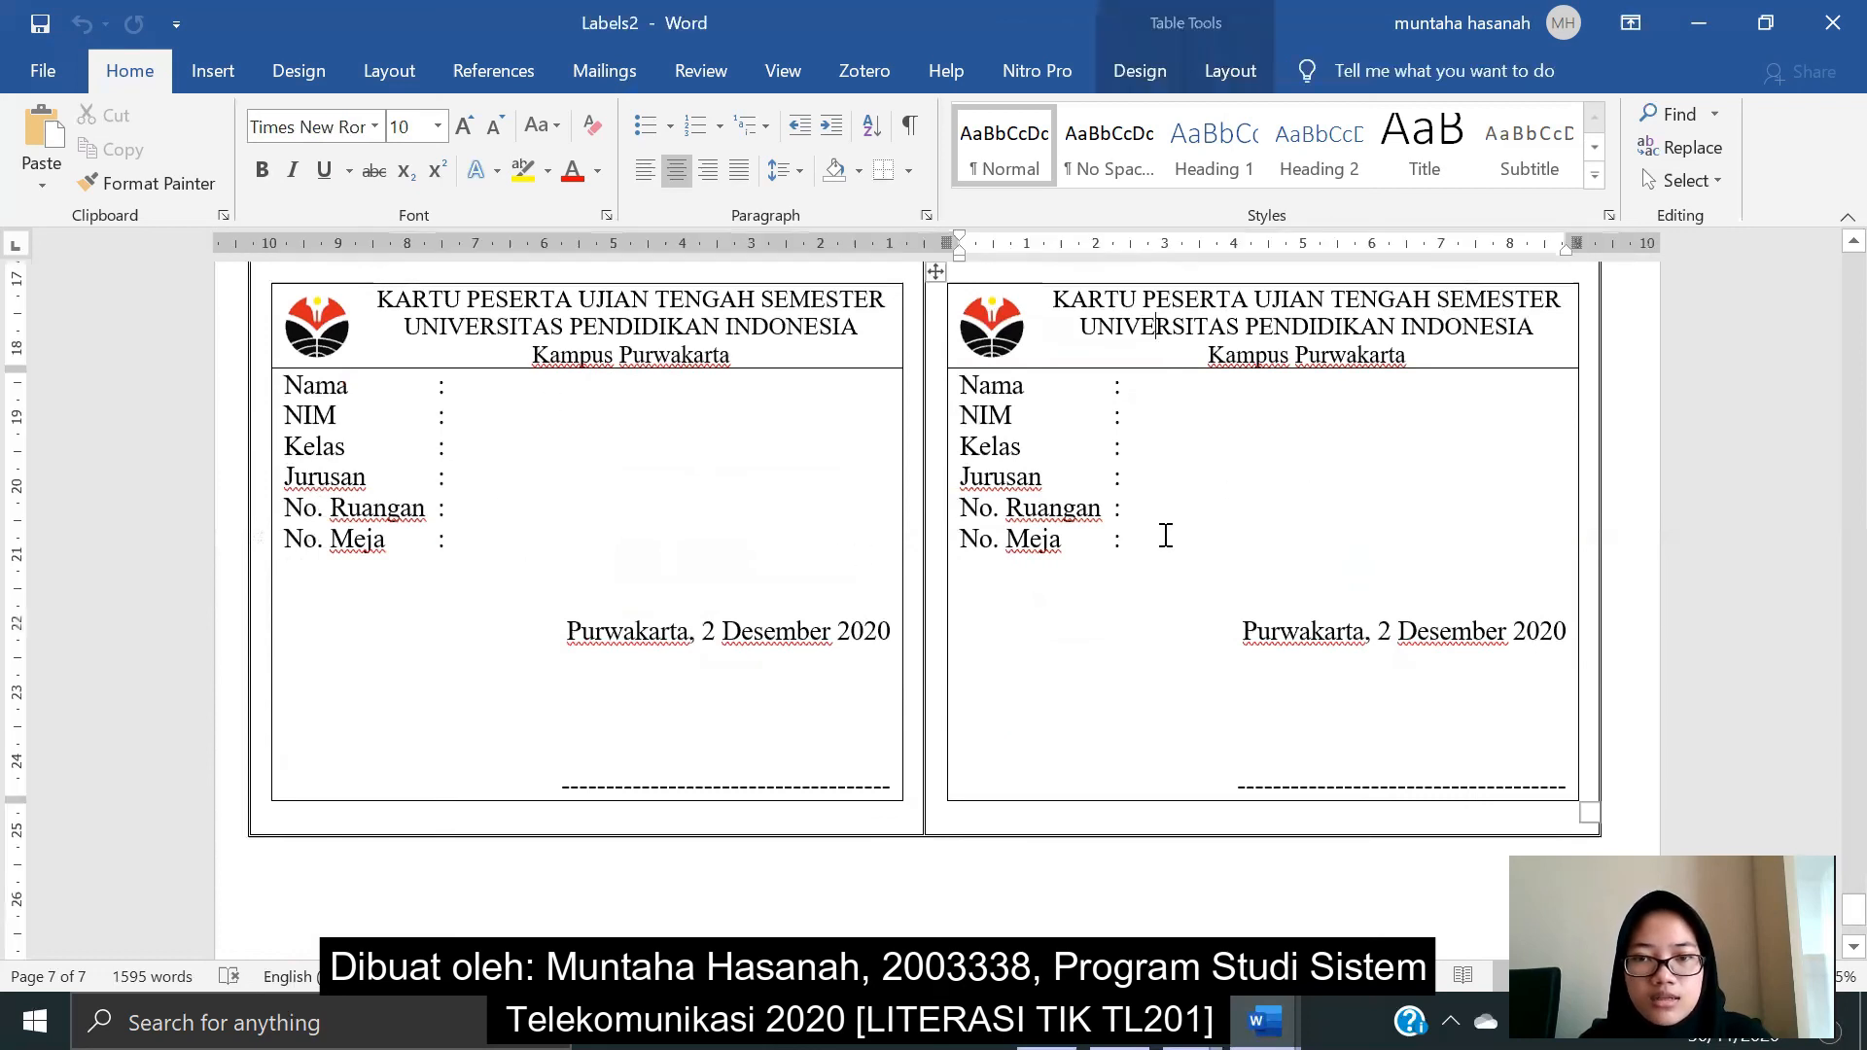
scroll(1164, 564, "up", 2)
scroll(1171, 567, "down", 4)
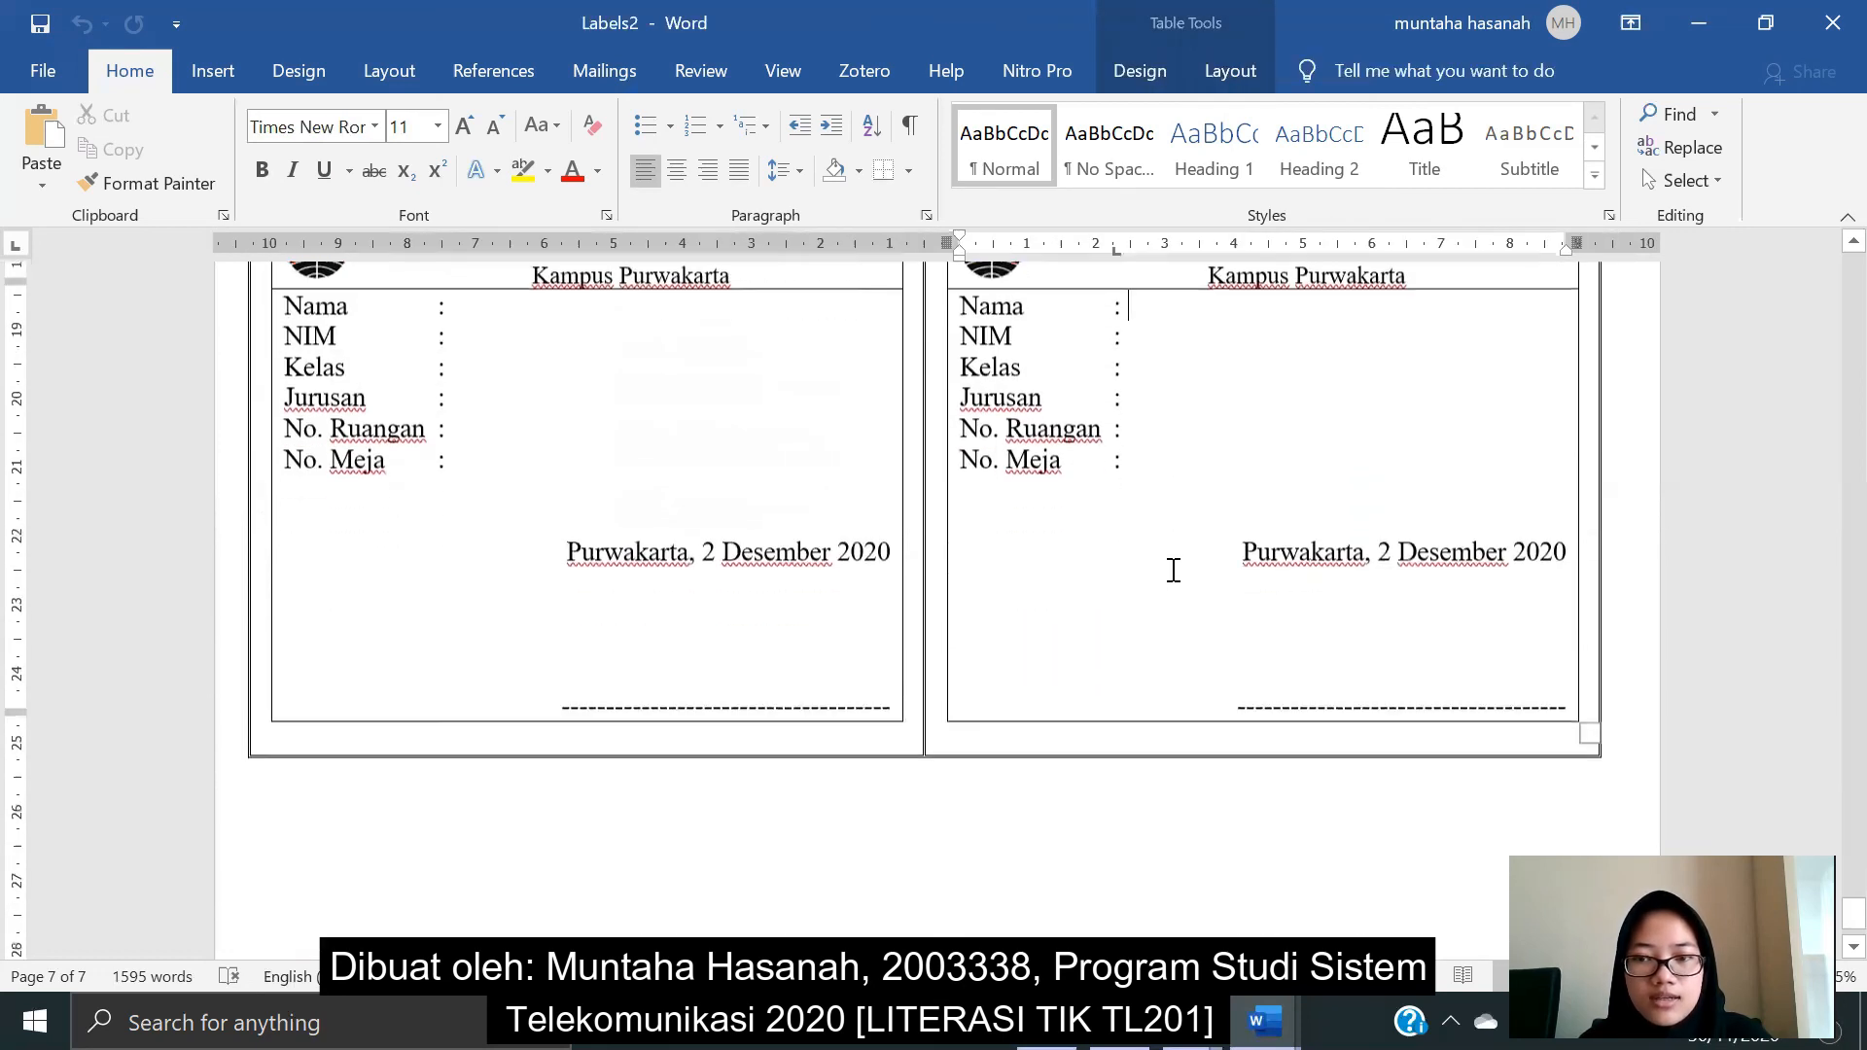
left_click_drag(1574, 730, 1575, 719)
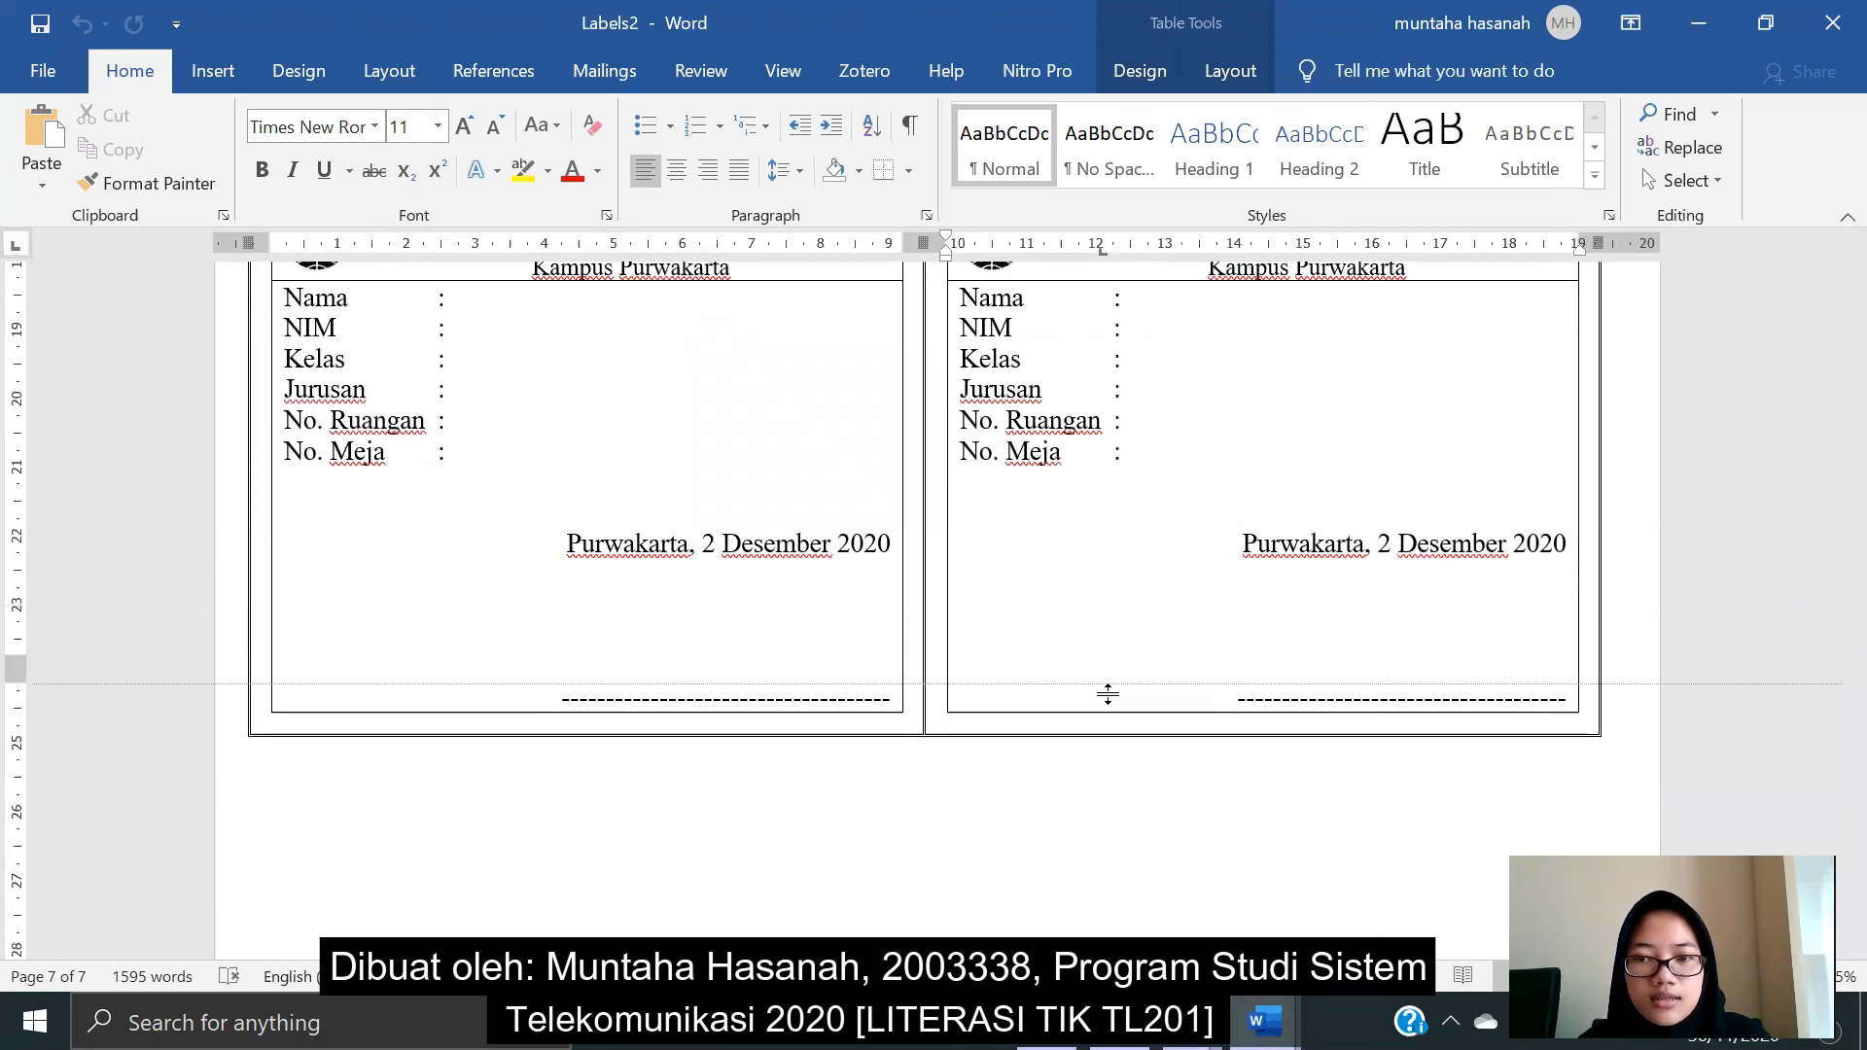
scroll(766, 735, "down", 3)
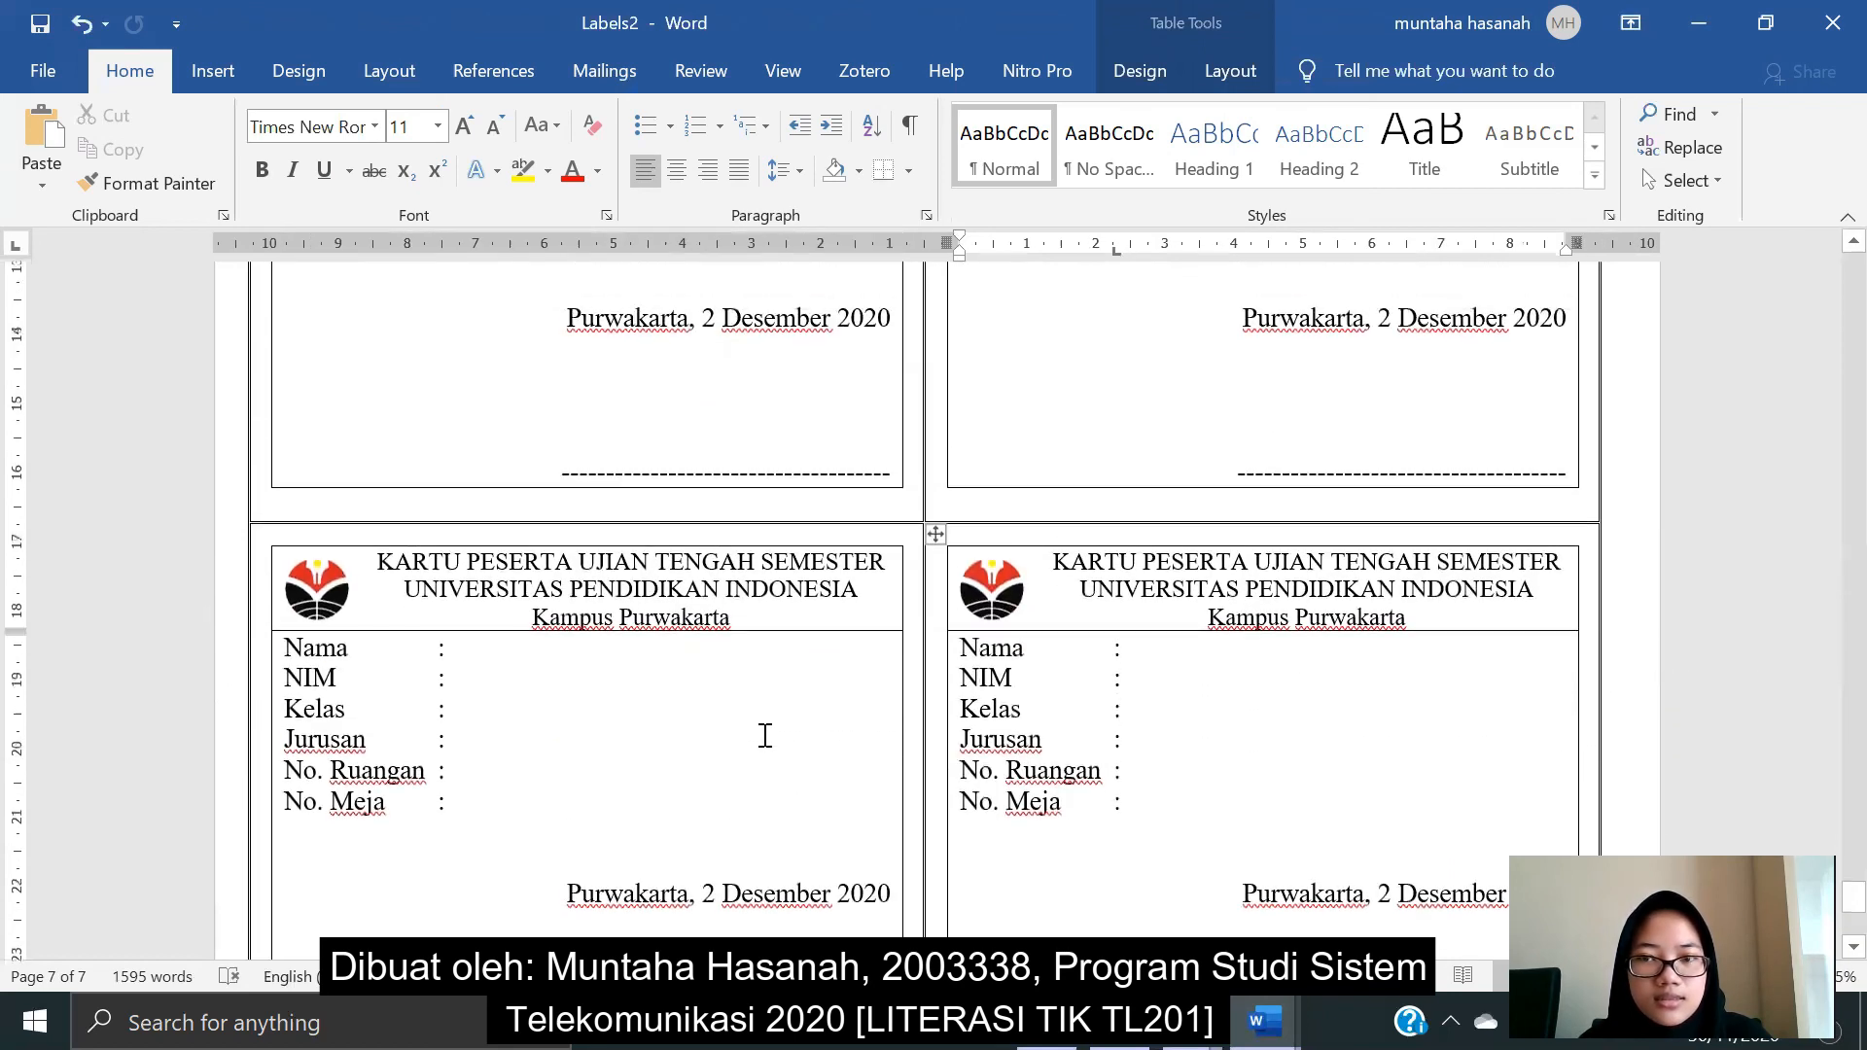
- Undo the border change, then delete the last row's two blank cards with Delete Cells
key("ctrl+z")
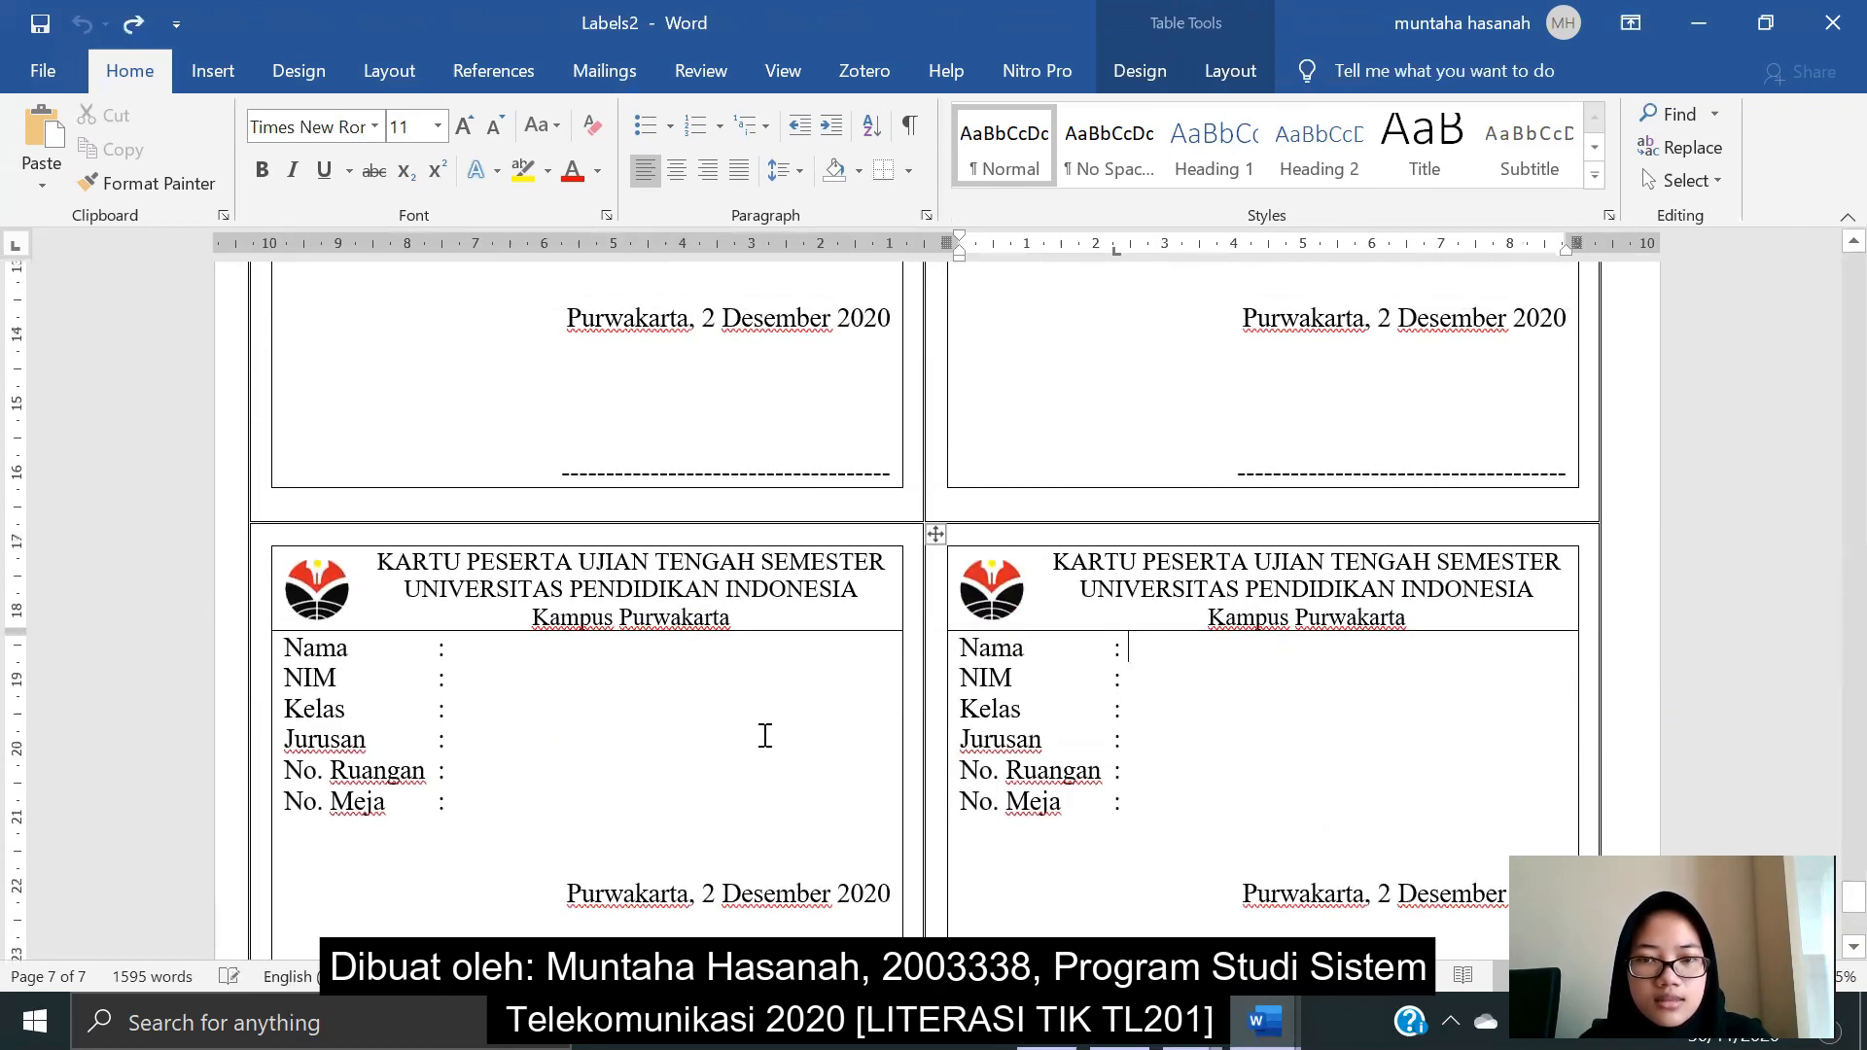
scroll(765, 735, "down", 2)
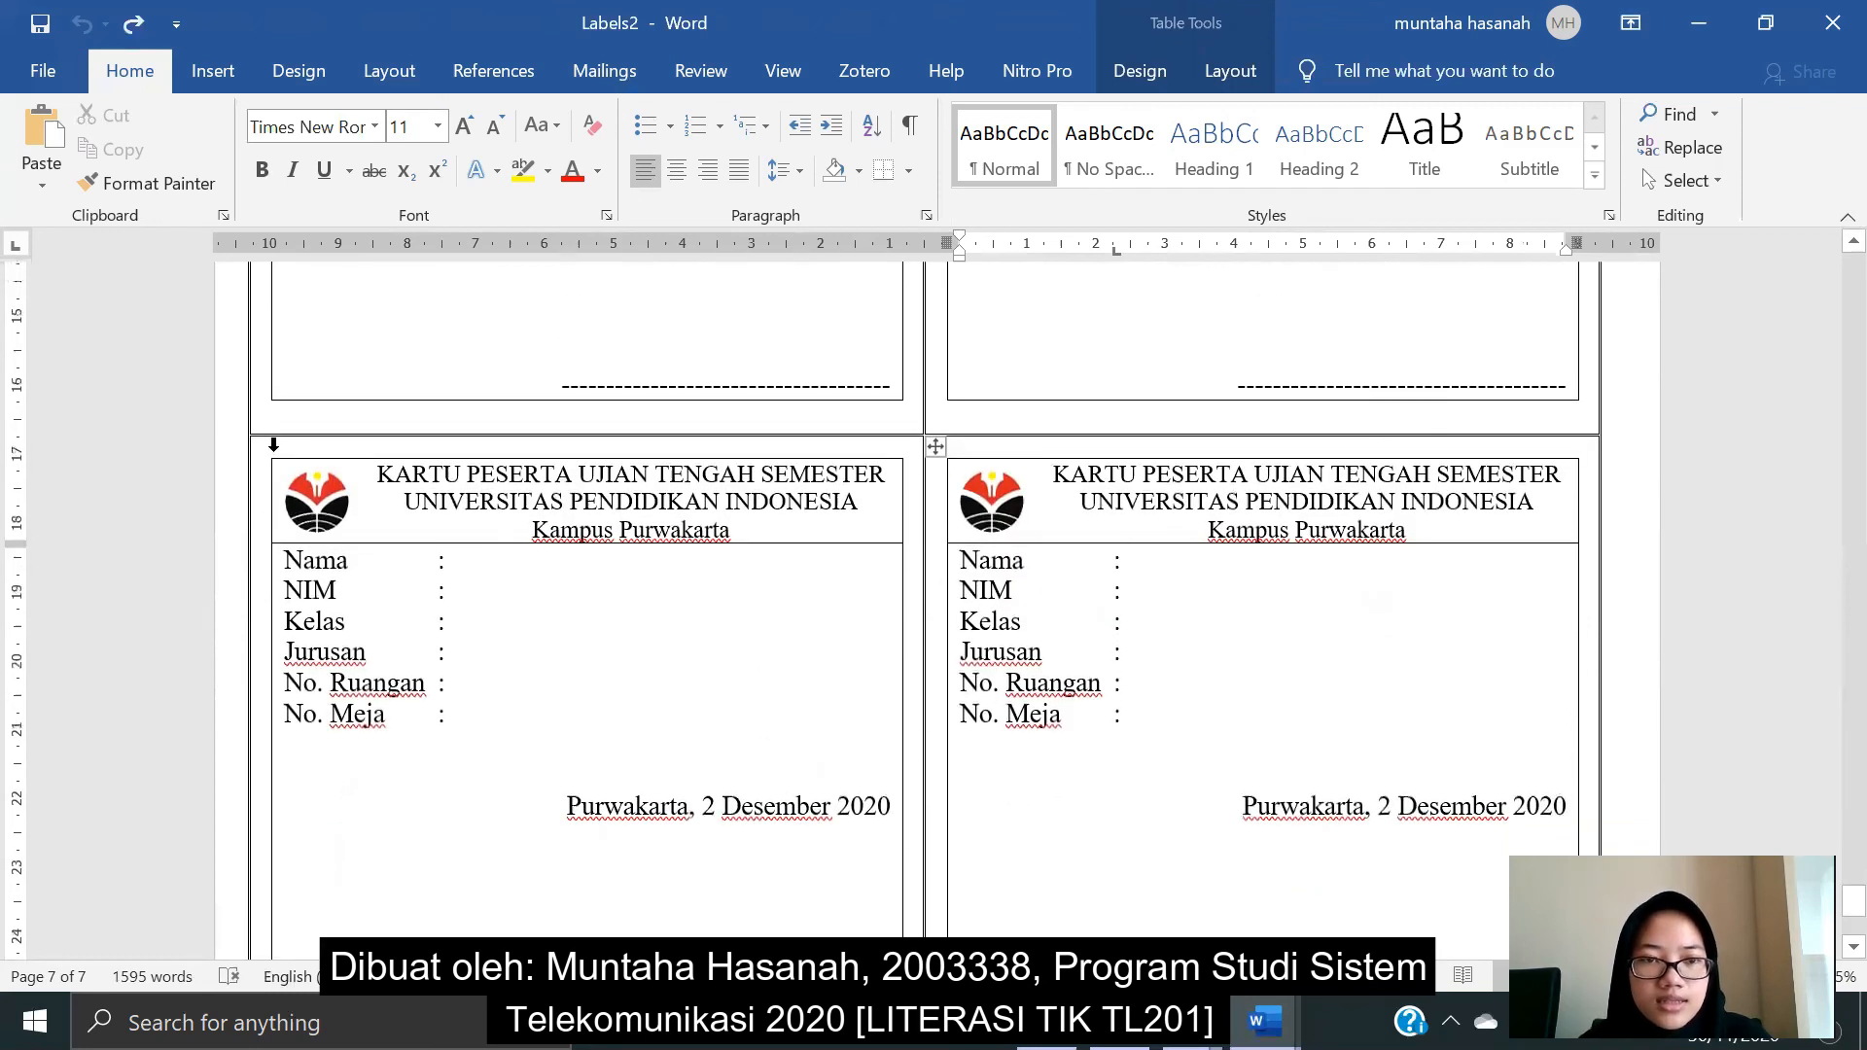
left_click(273, 444)
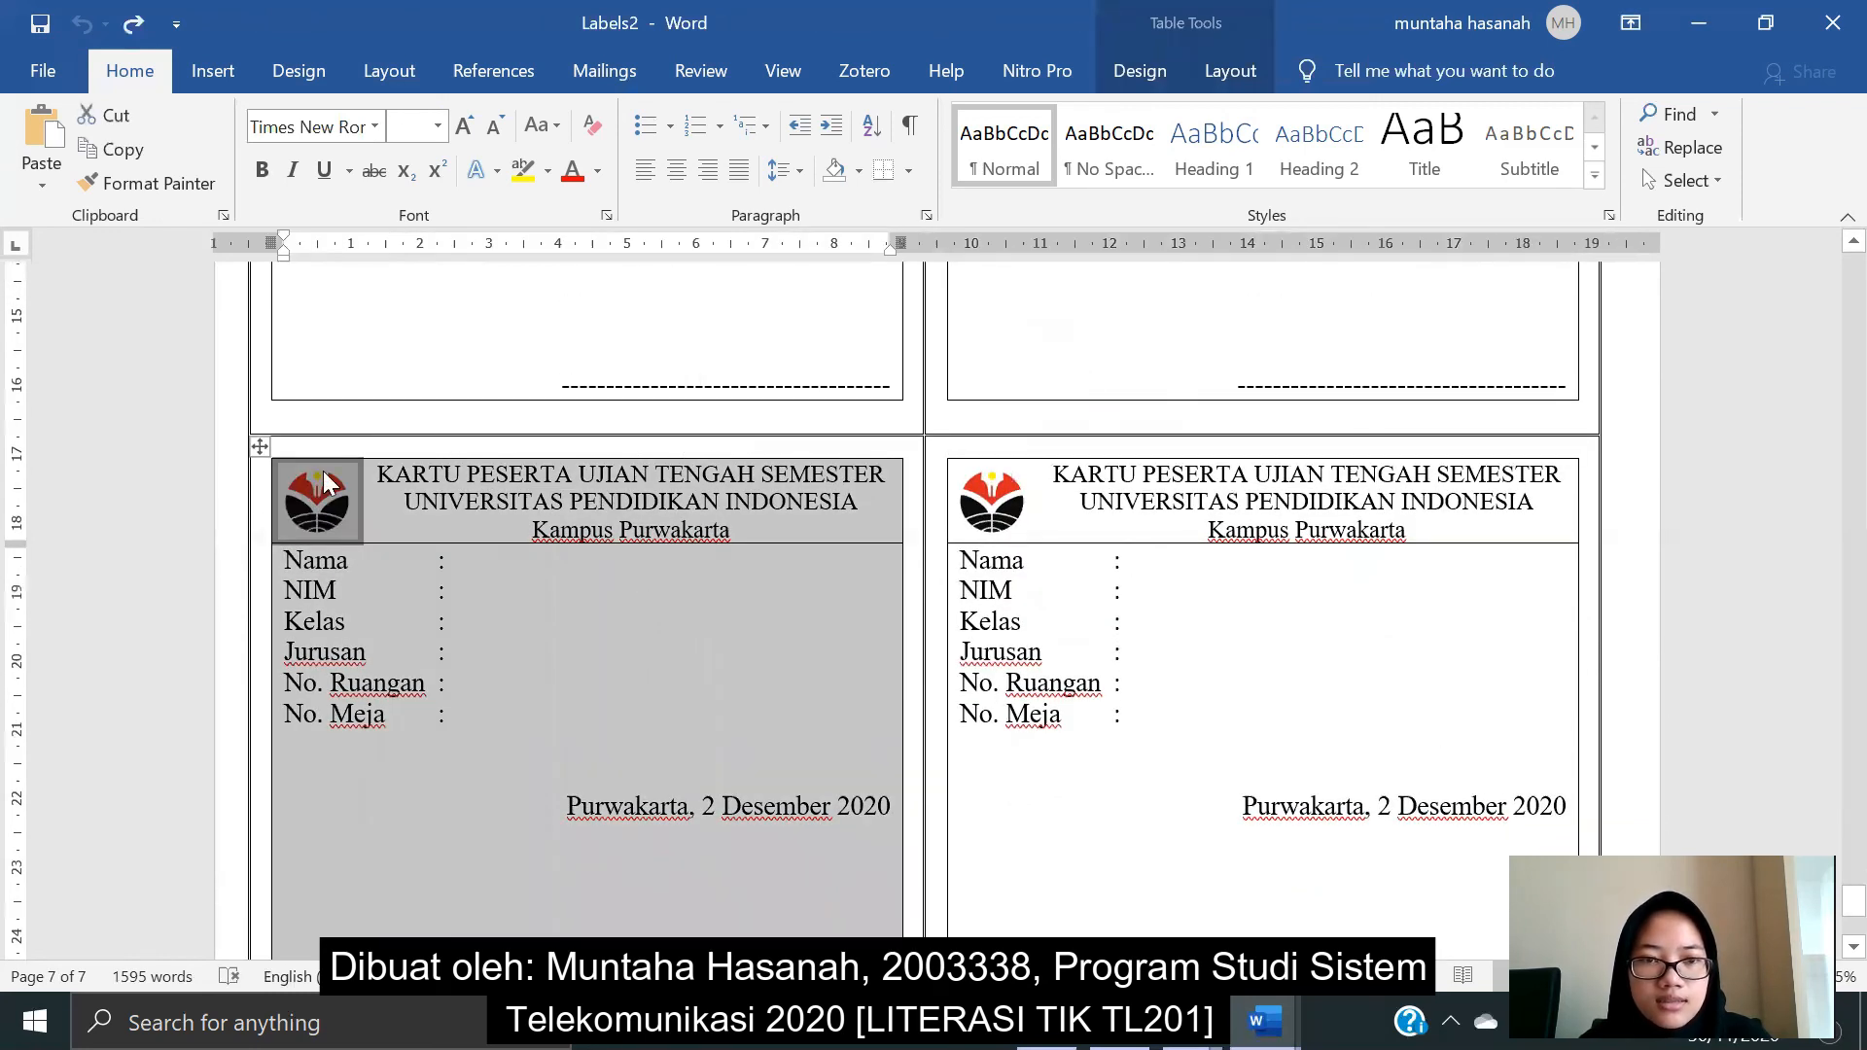
left_click(323, 470)
left_click(294, 449)
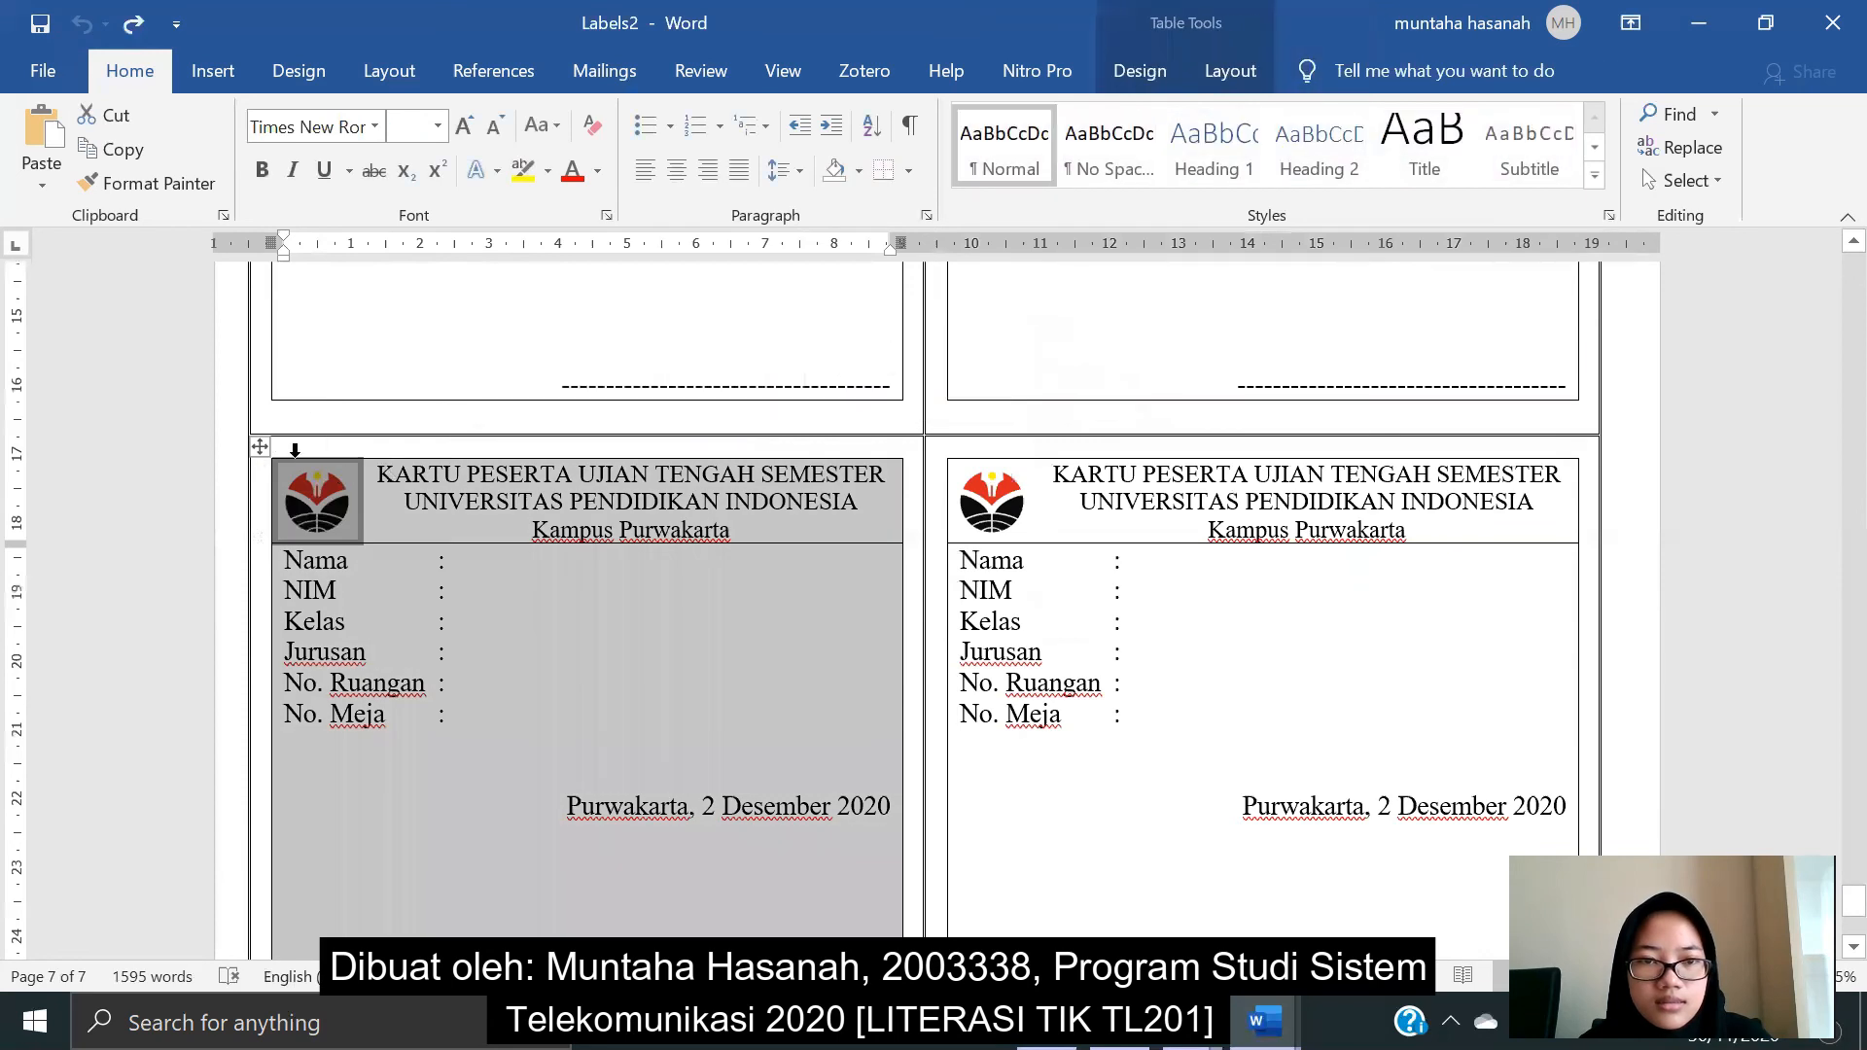
left_click_drag(839, 451, 1178, 485)
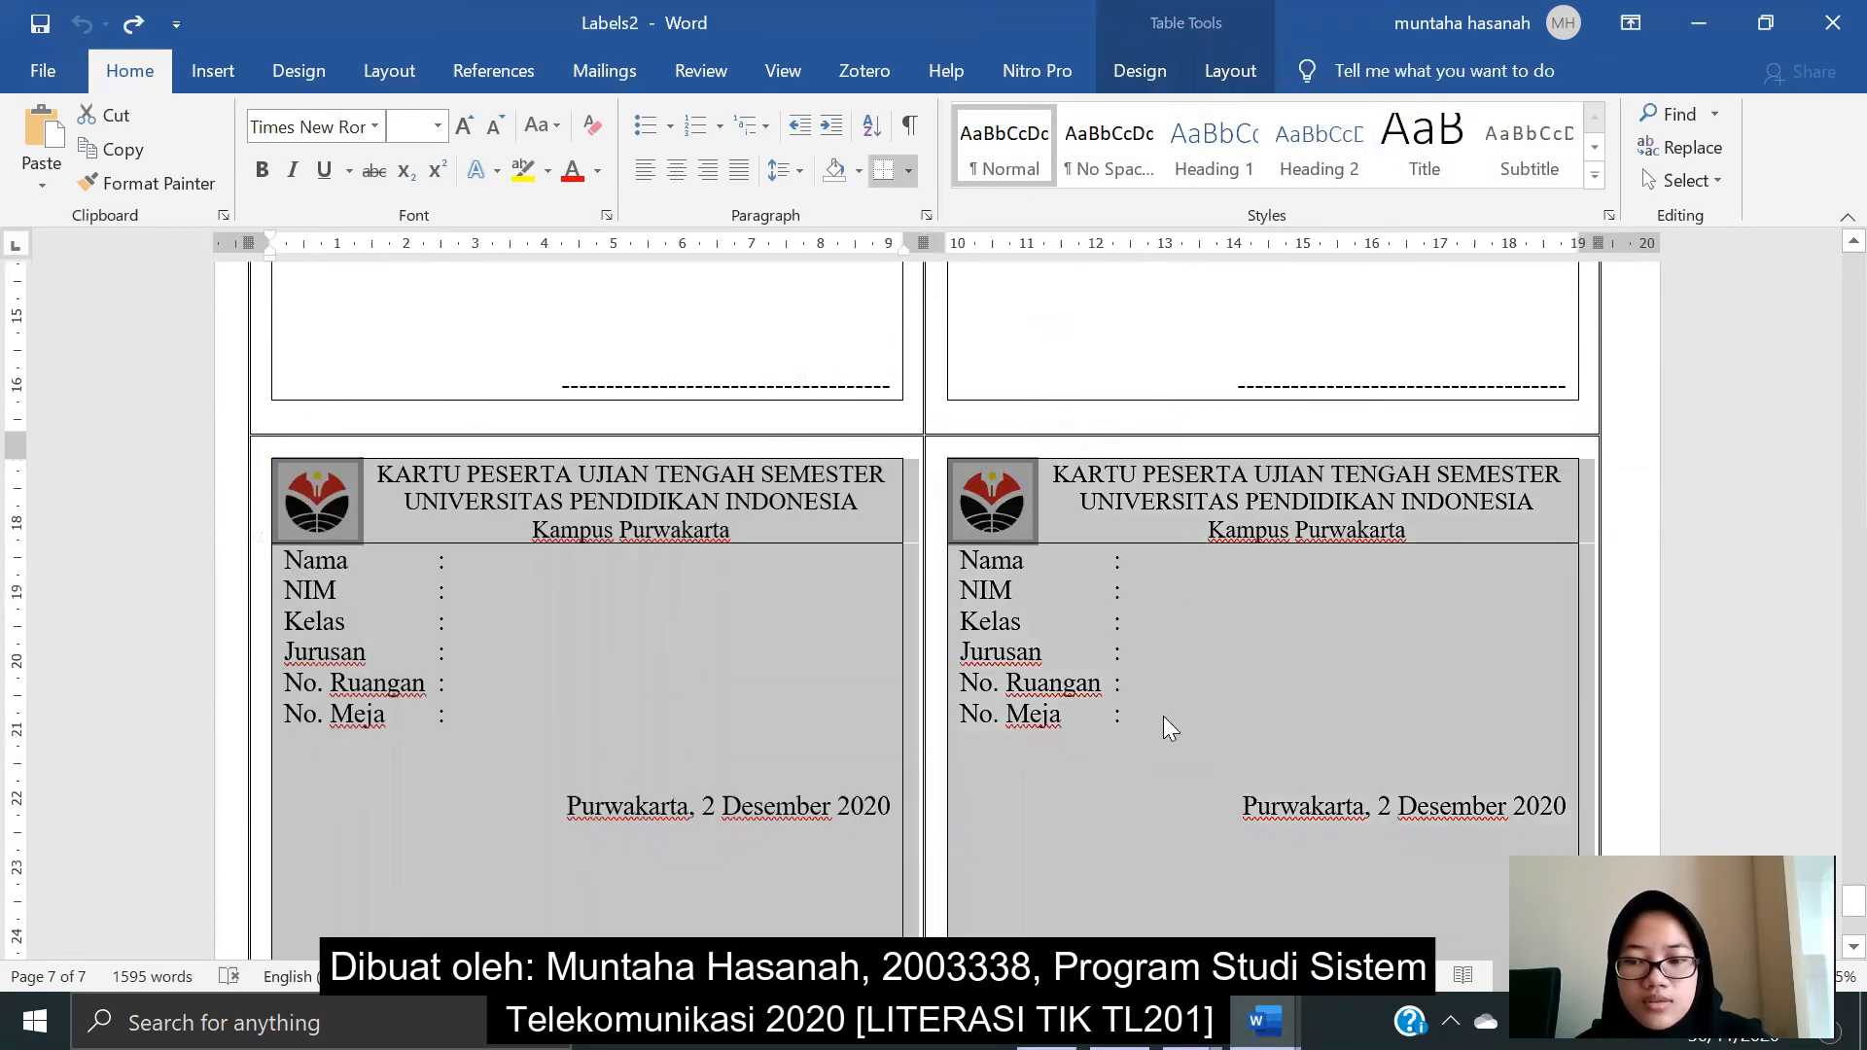
right_click(1176, 540)
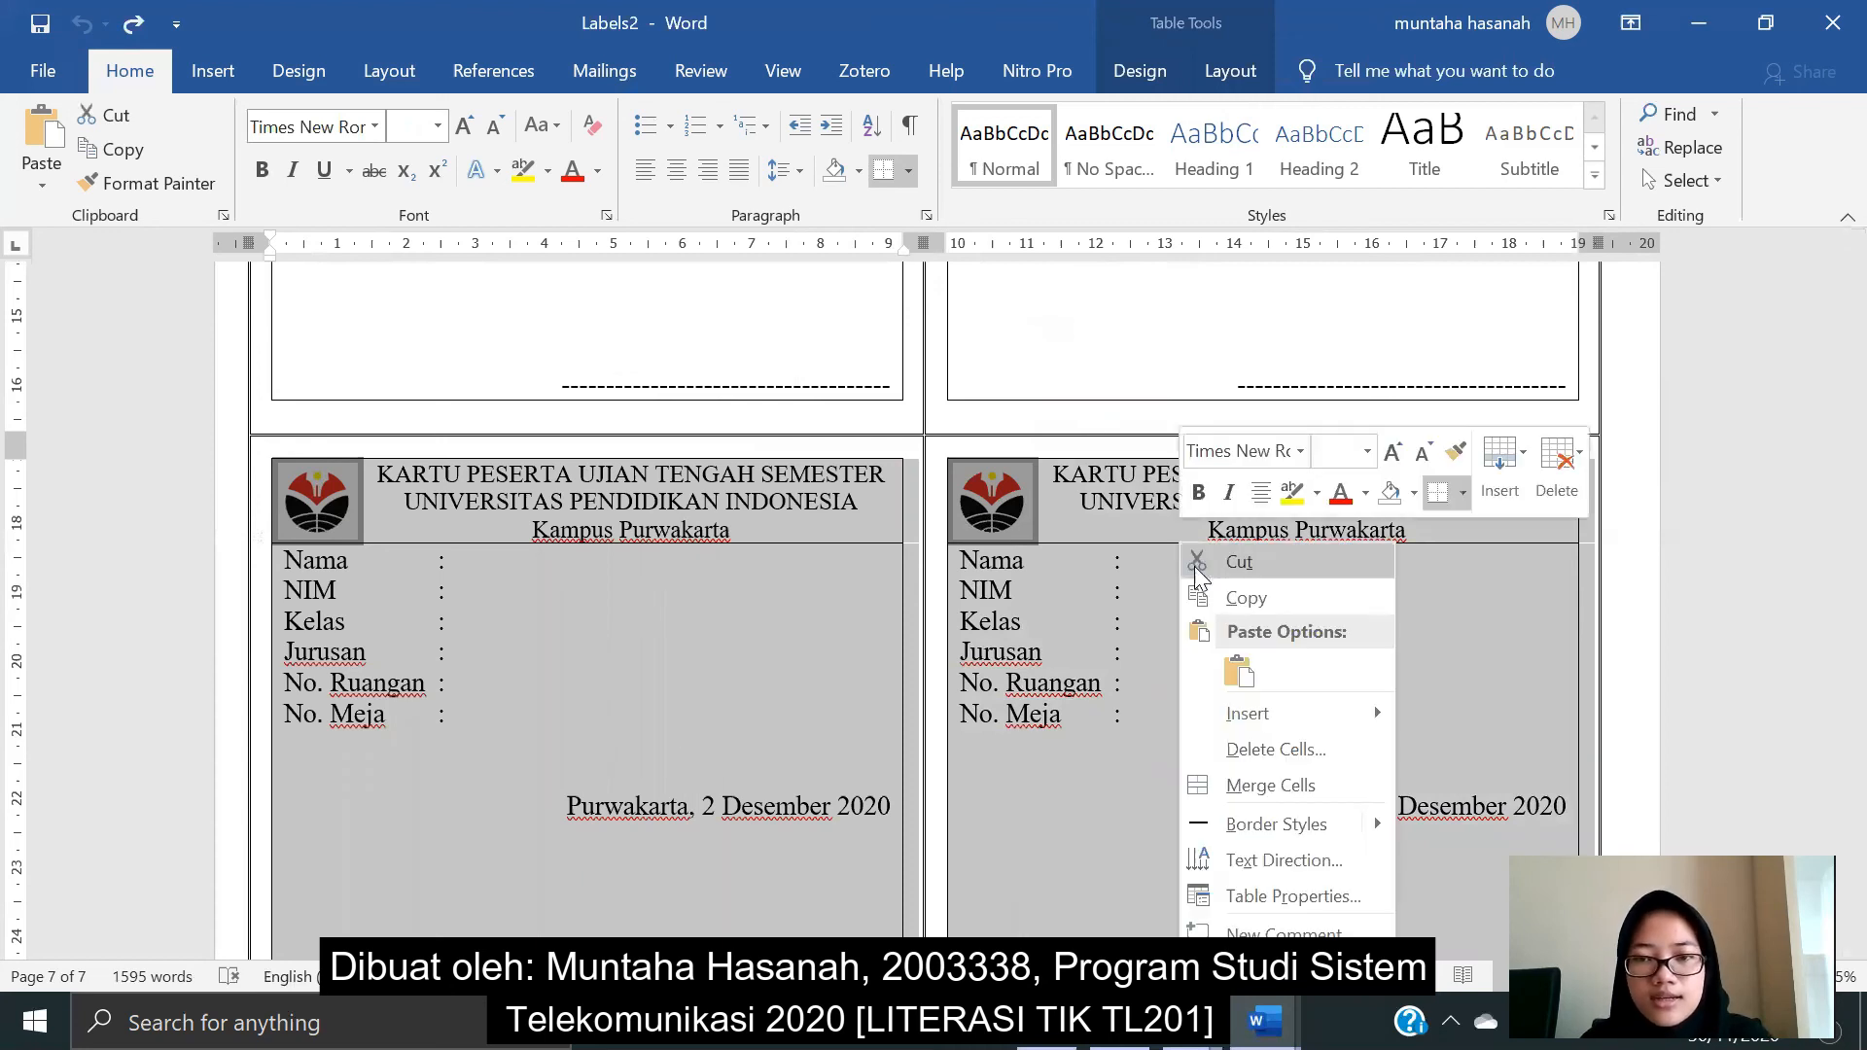
left_click(1557, 454)
left_click(1584, 529)
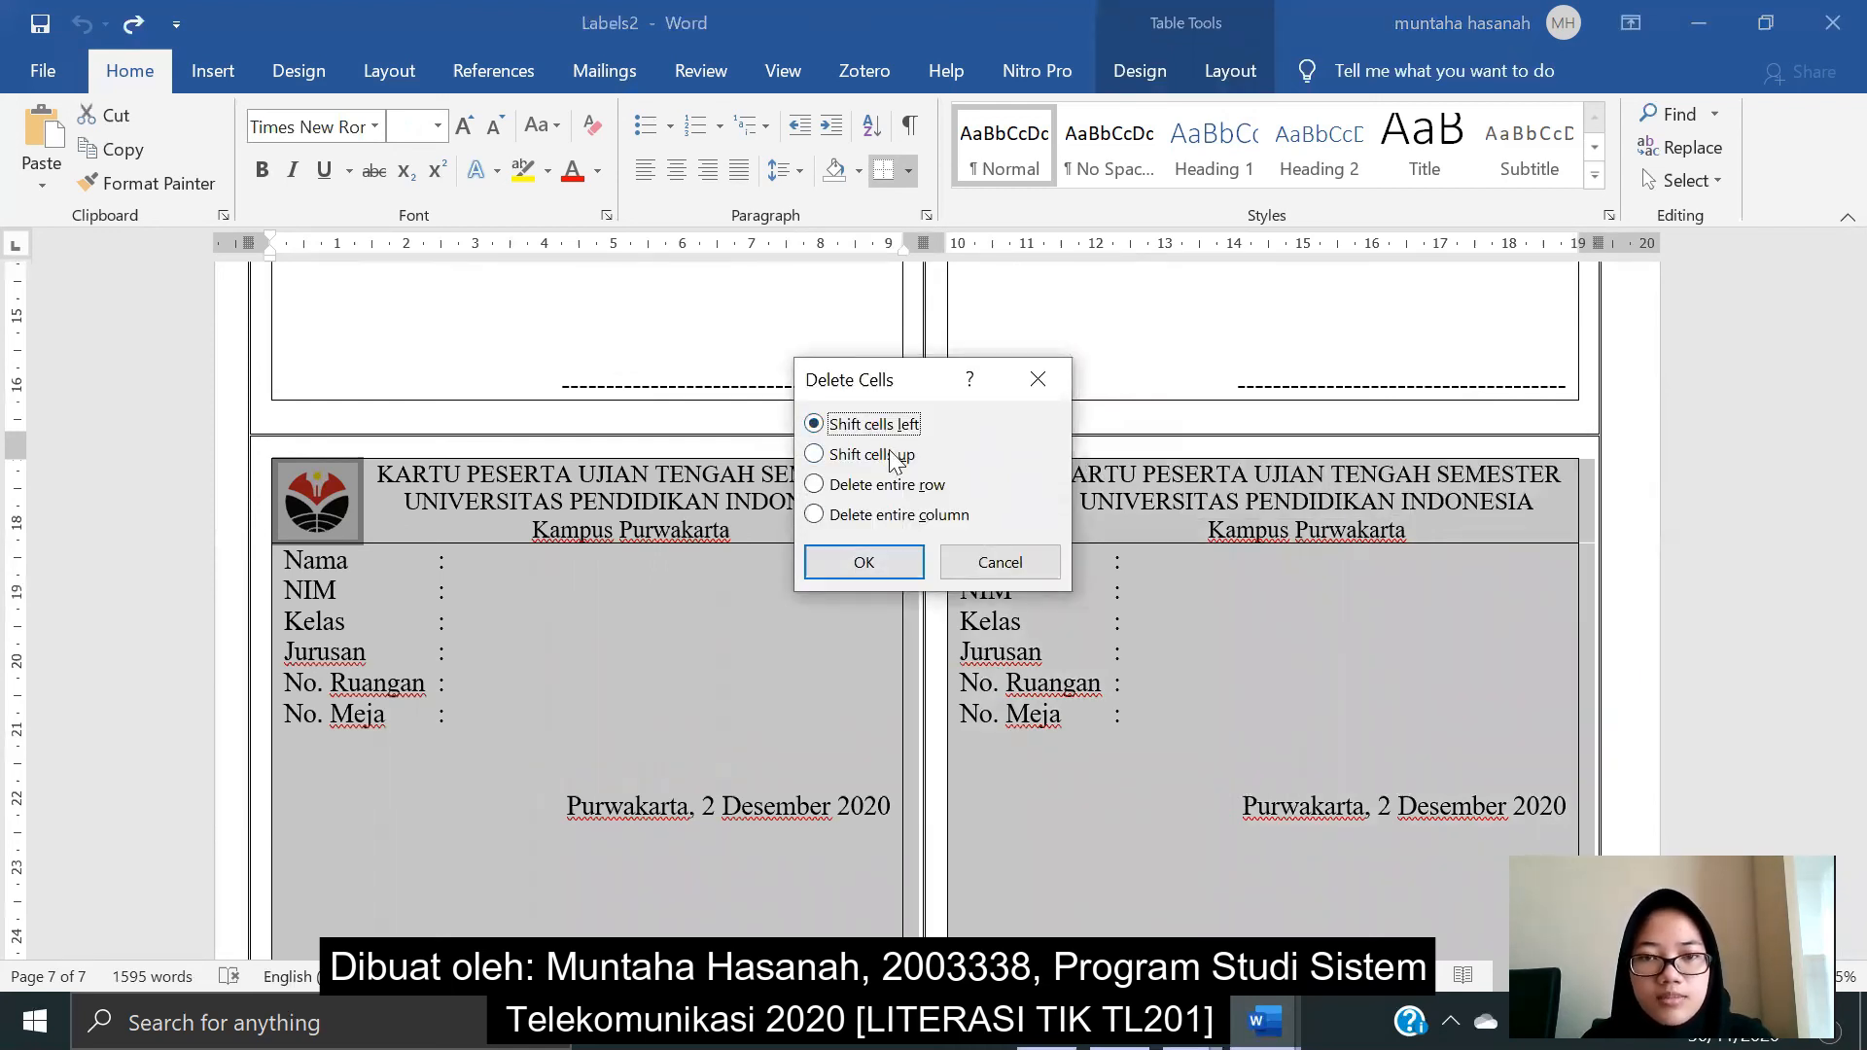
left_click(879, 576)
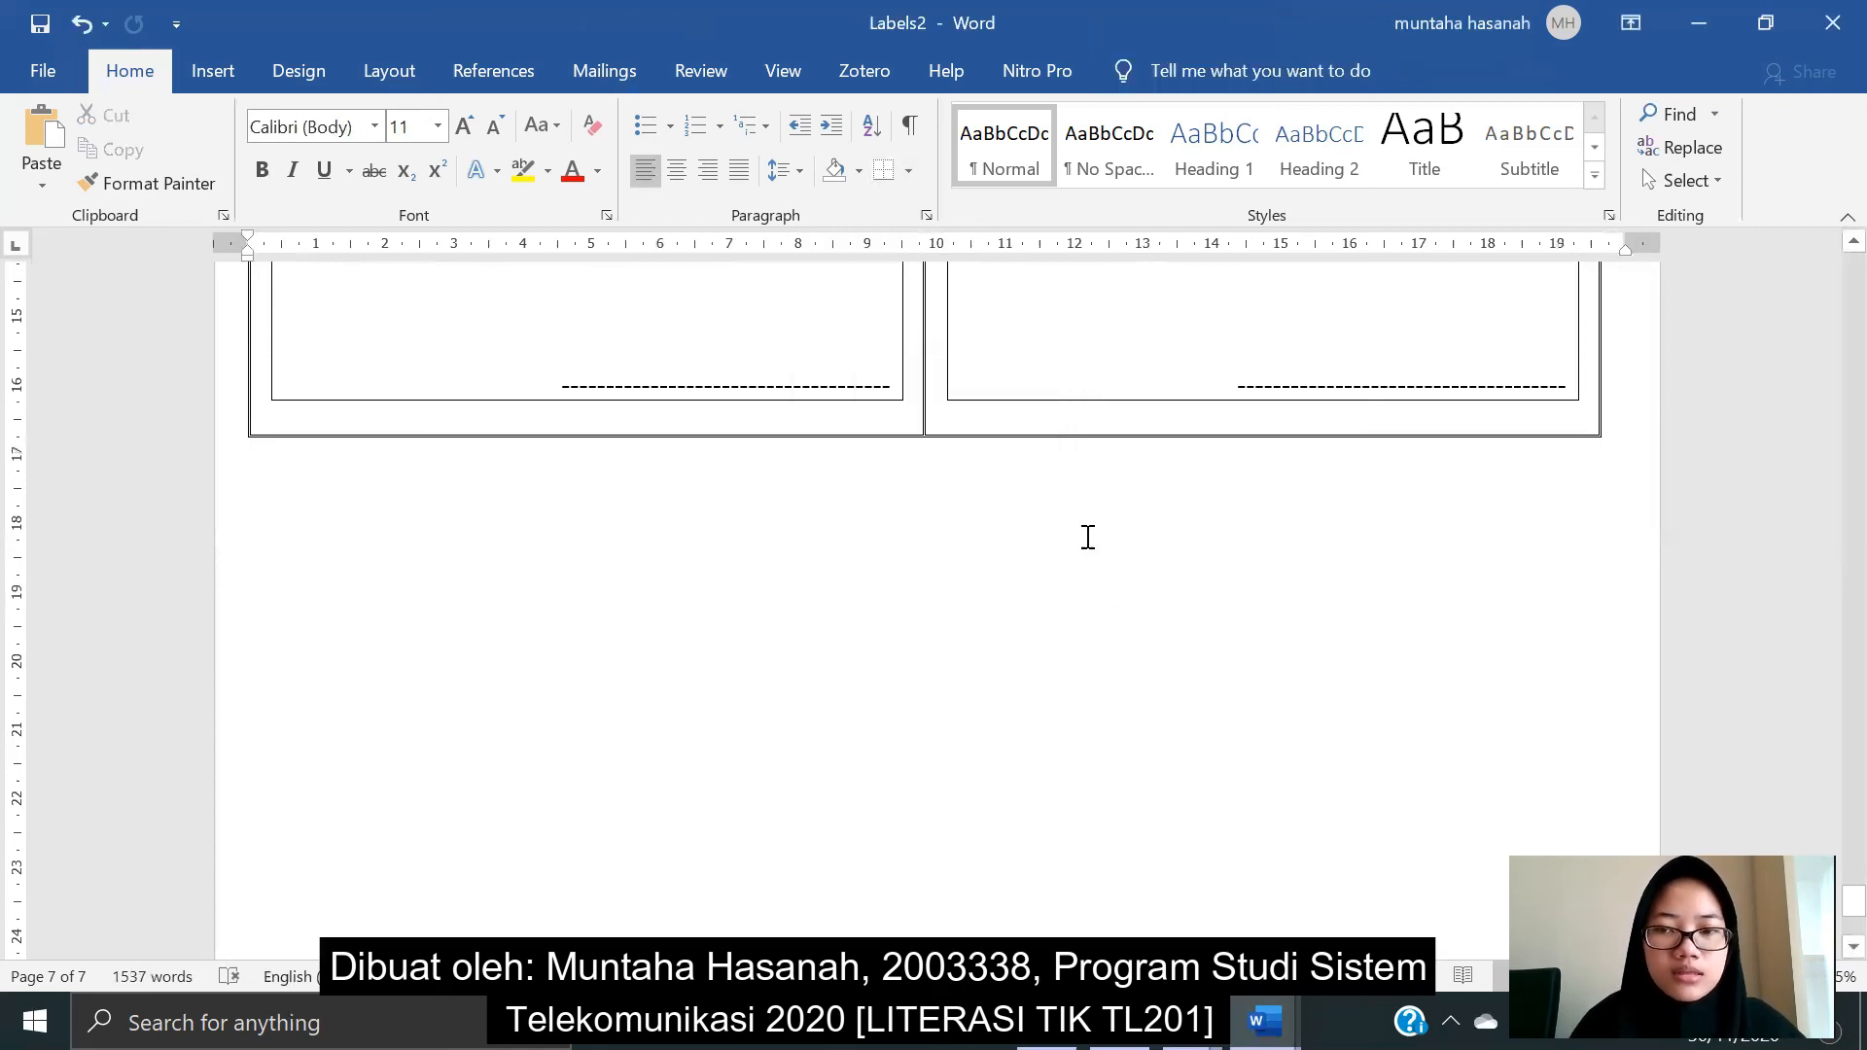
- Delete the blank trailing label card beside the final student's card with Delete Cells
scroll(1331, 513, "up", 3)
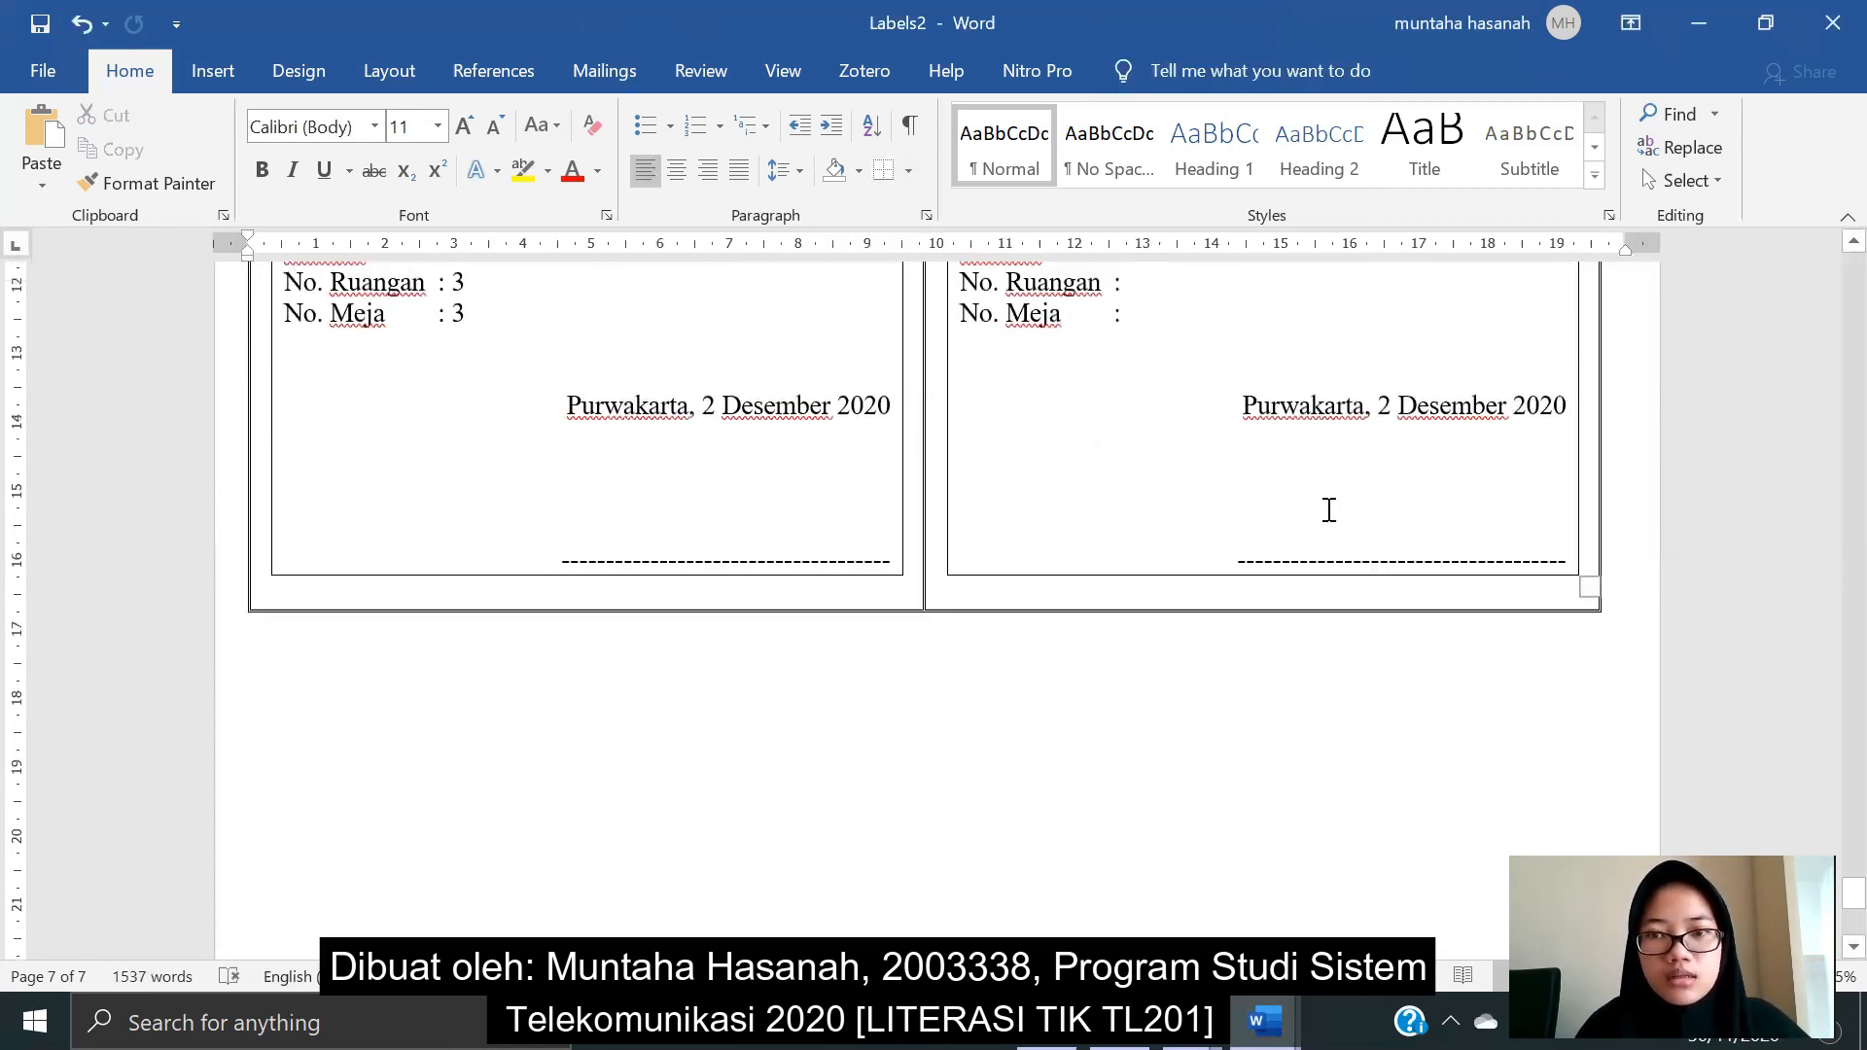
scroll(1329, 509, "up", 4)
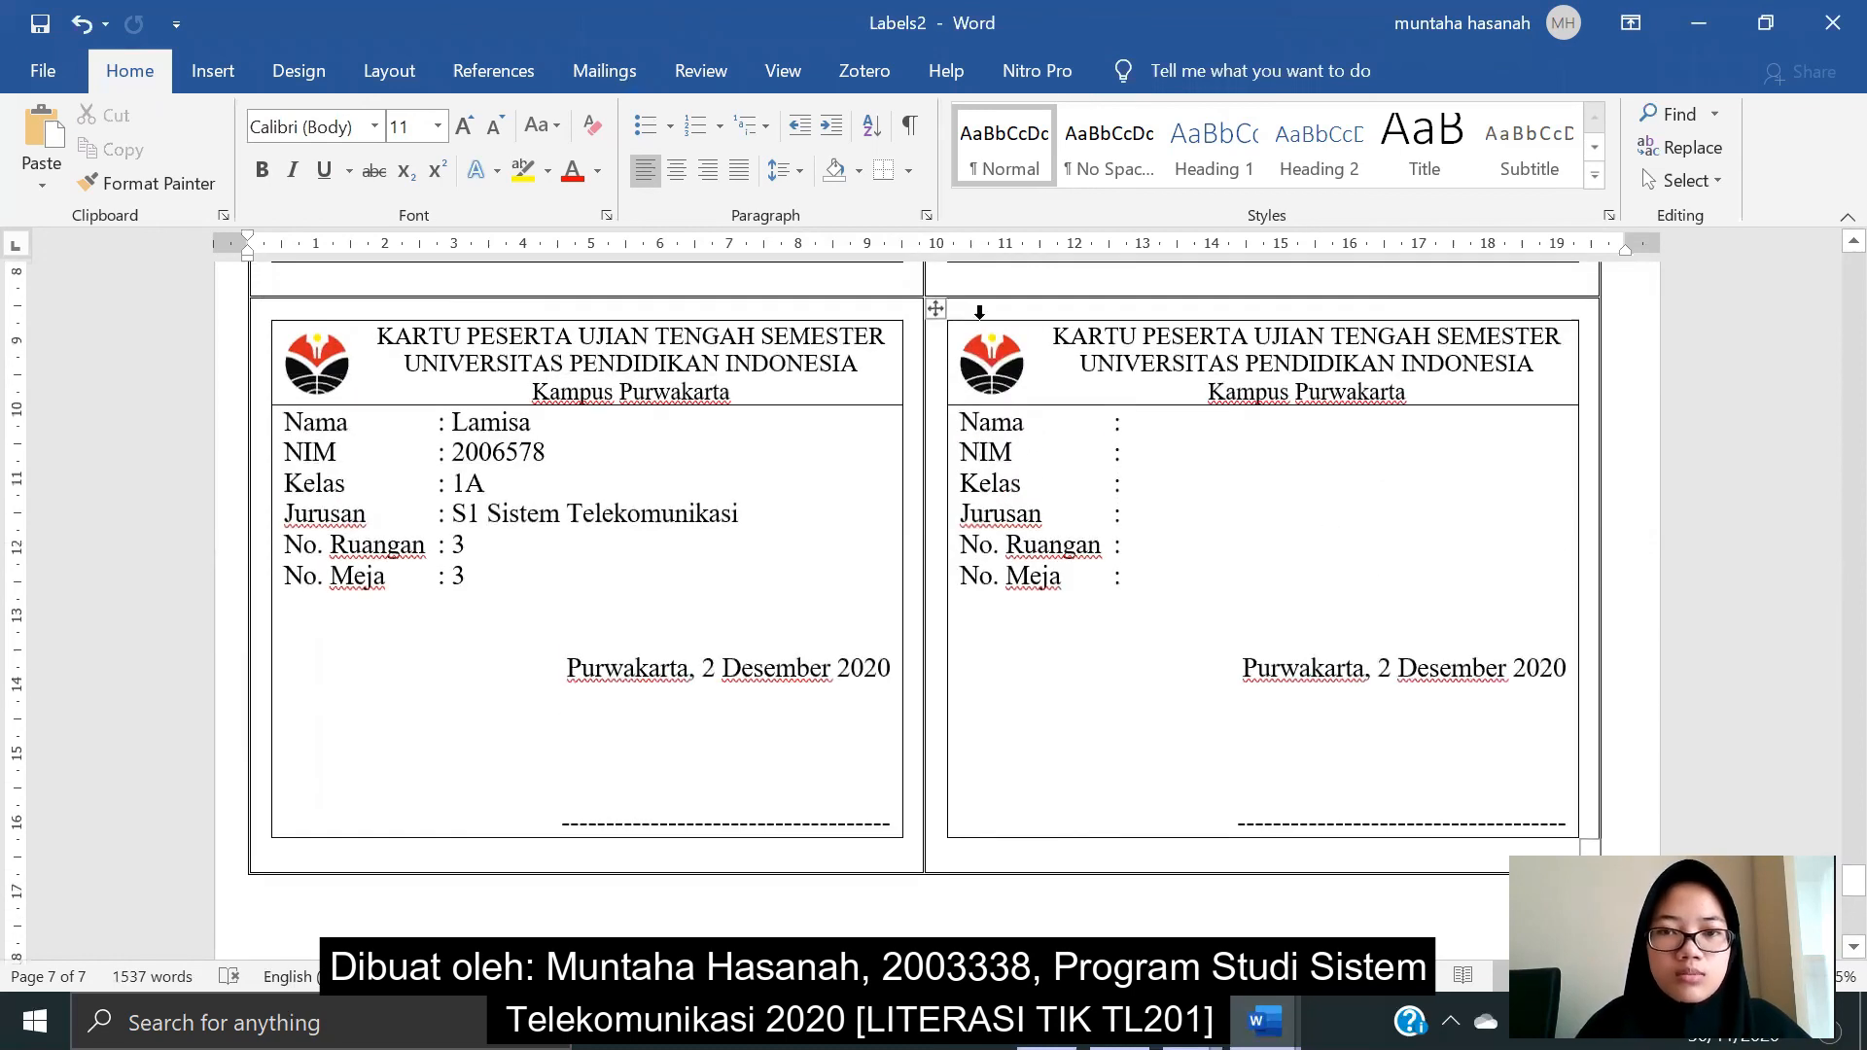
left_click(980, 308)
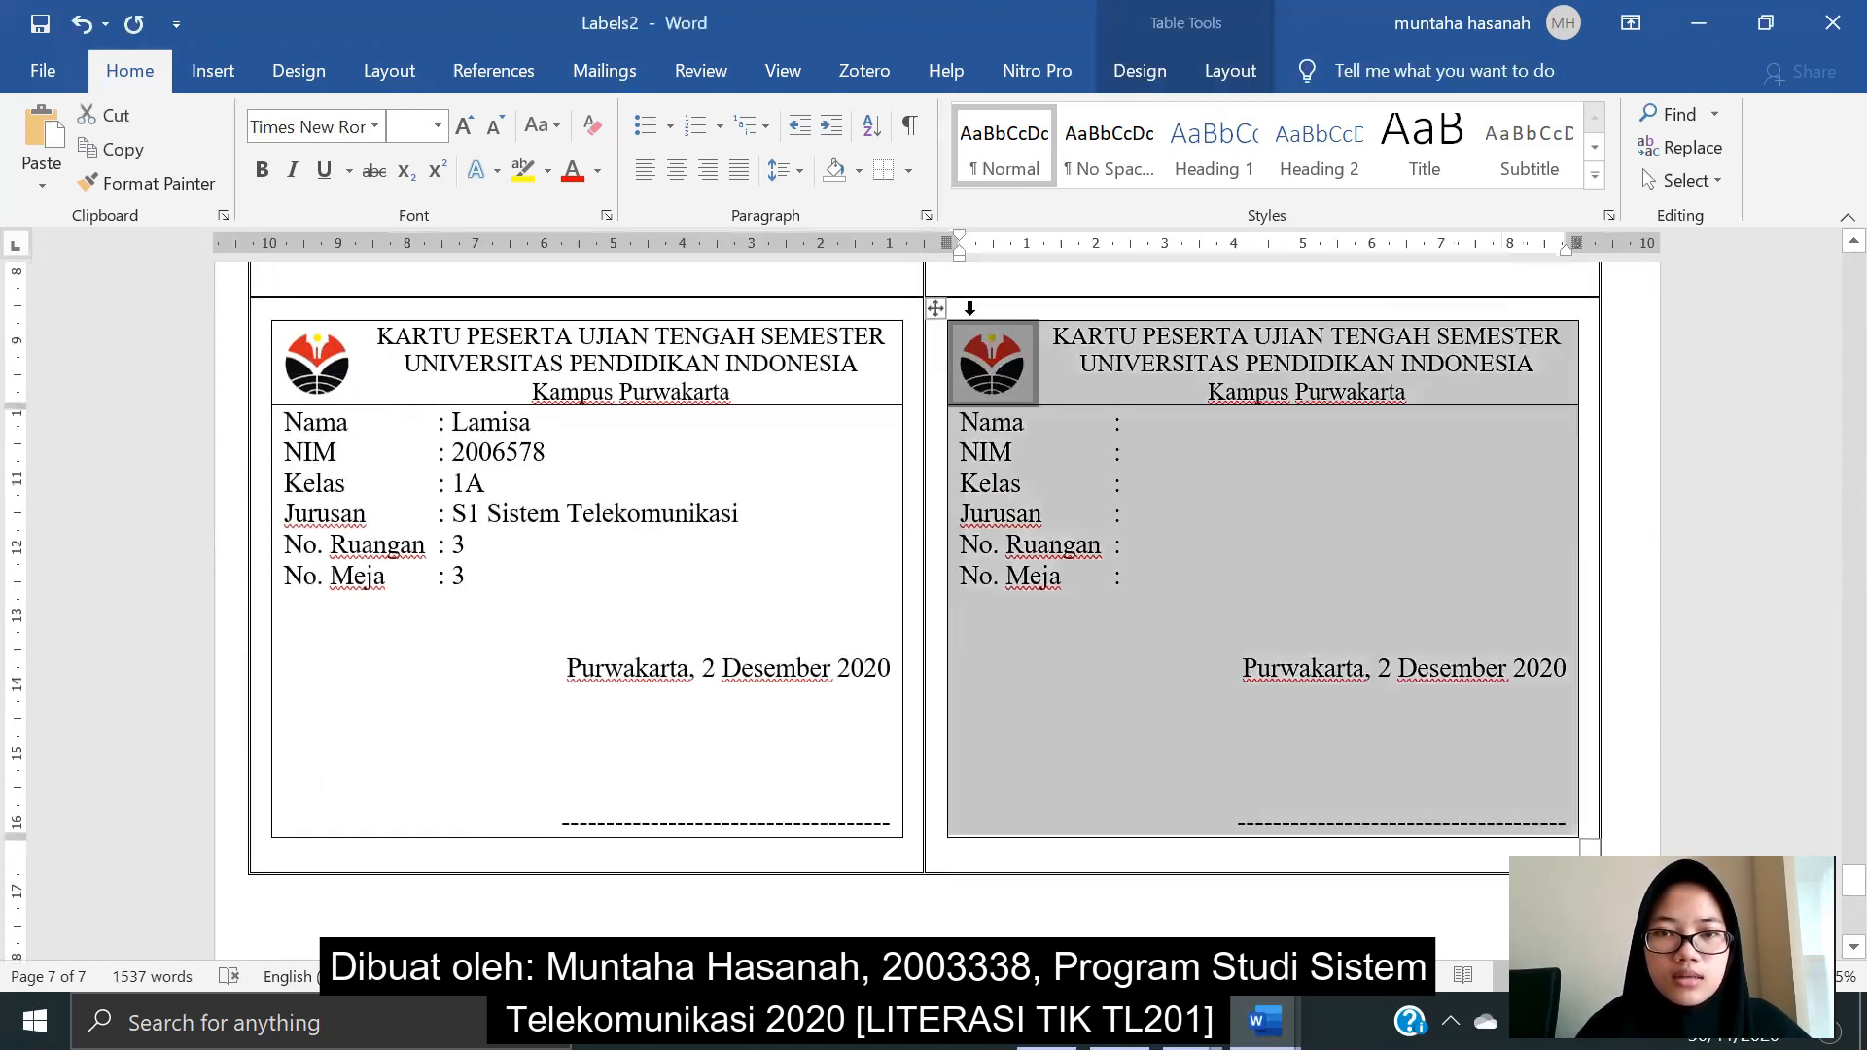
right_click(1060, 352)
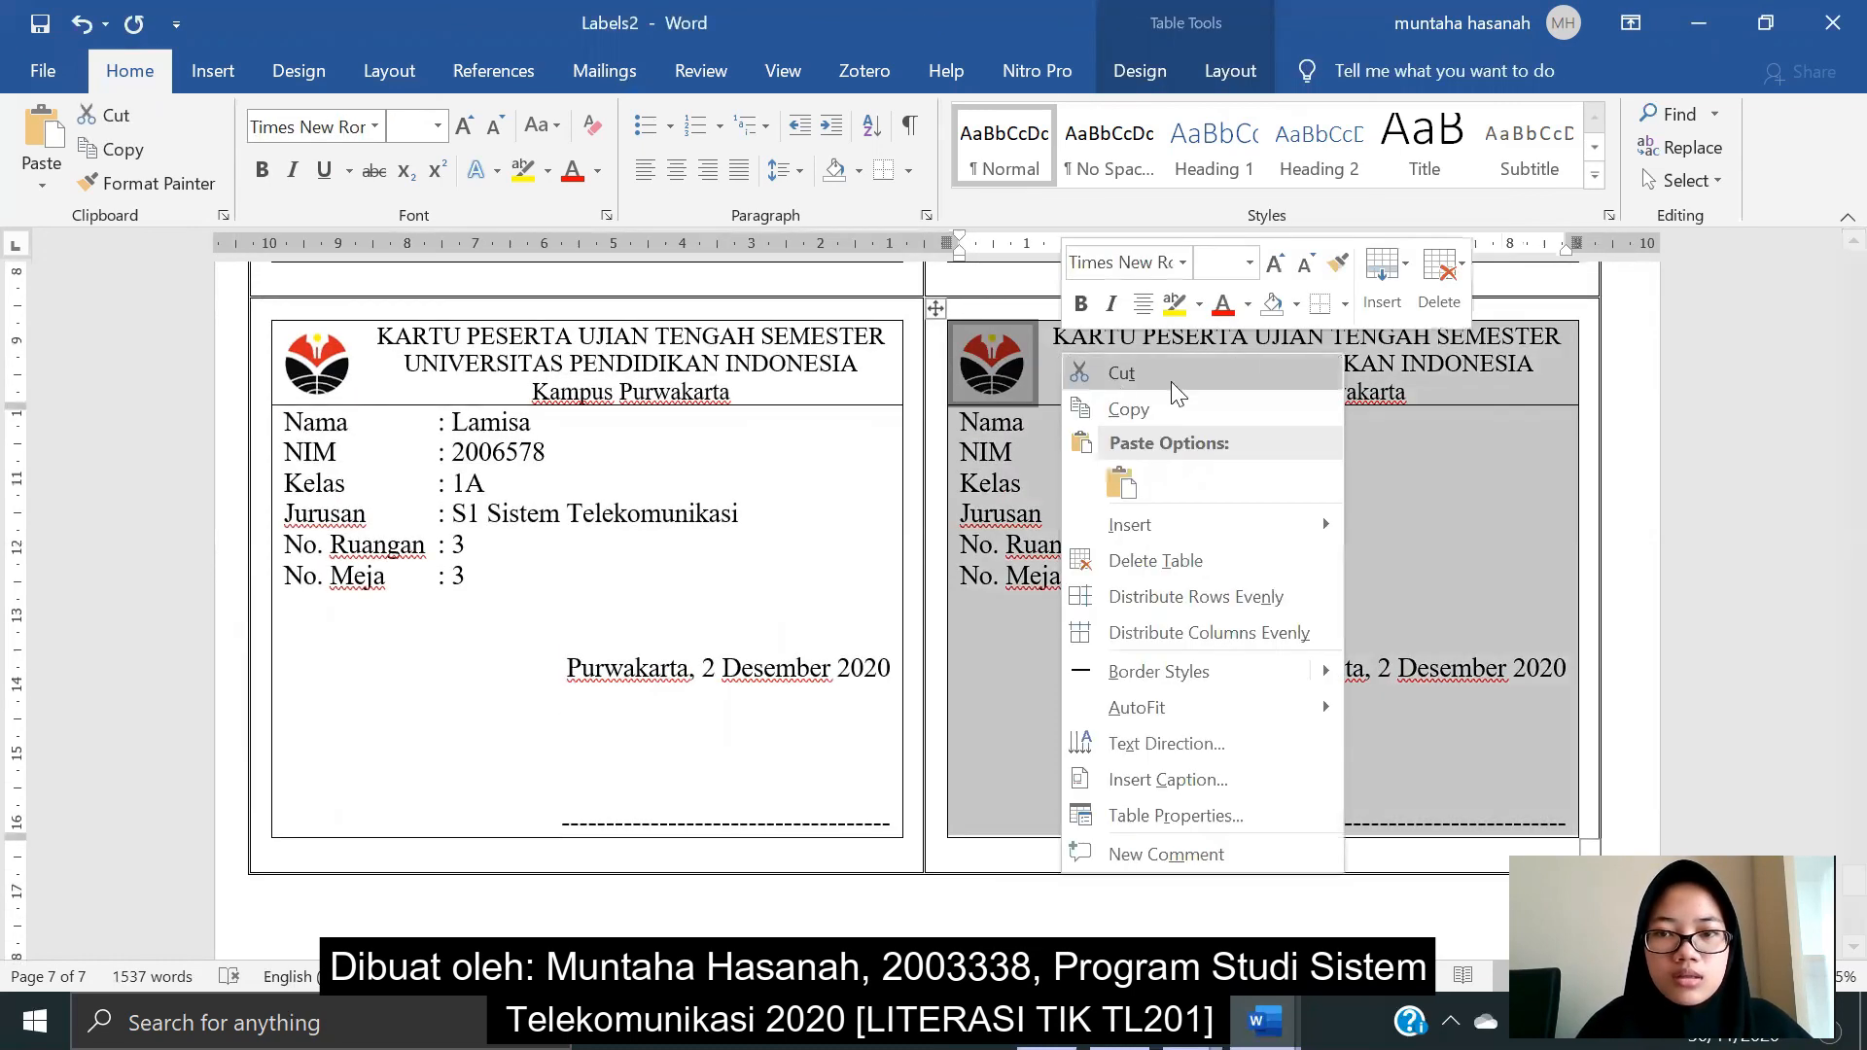
left_click(1444, 287)
left_click(1466, 345)
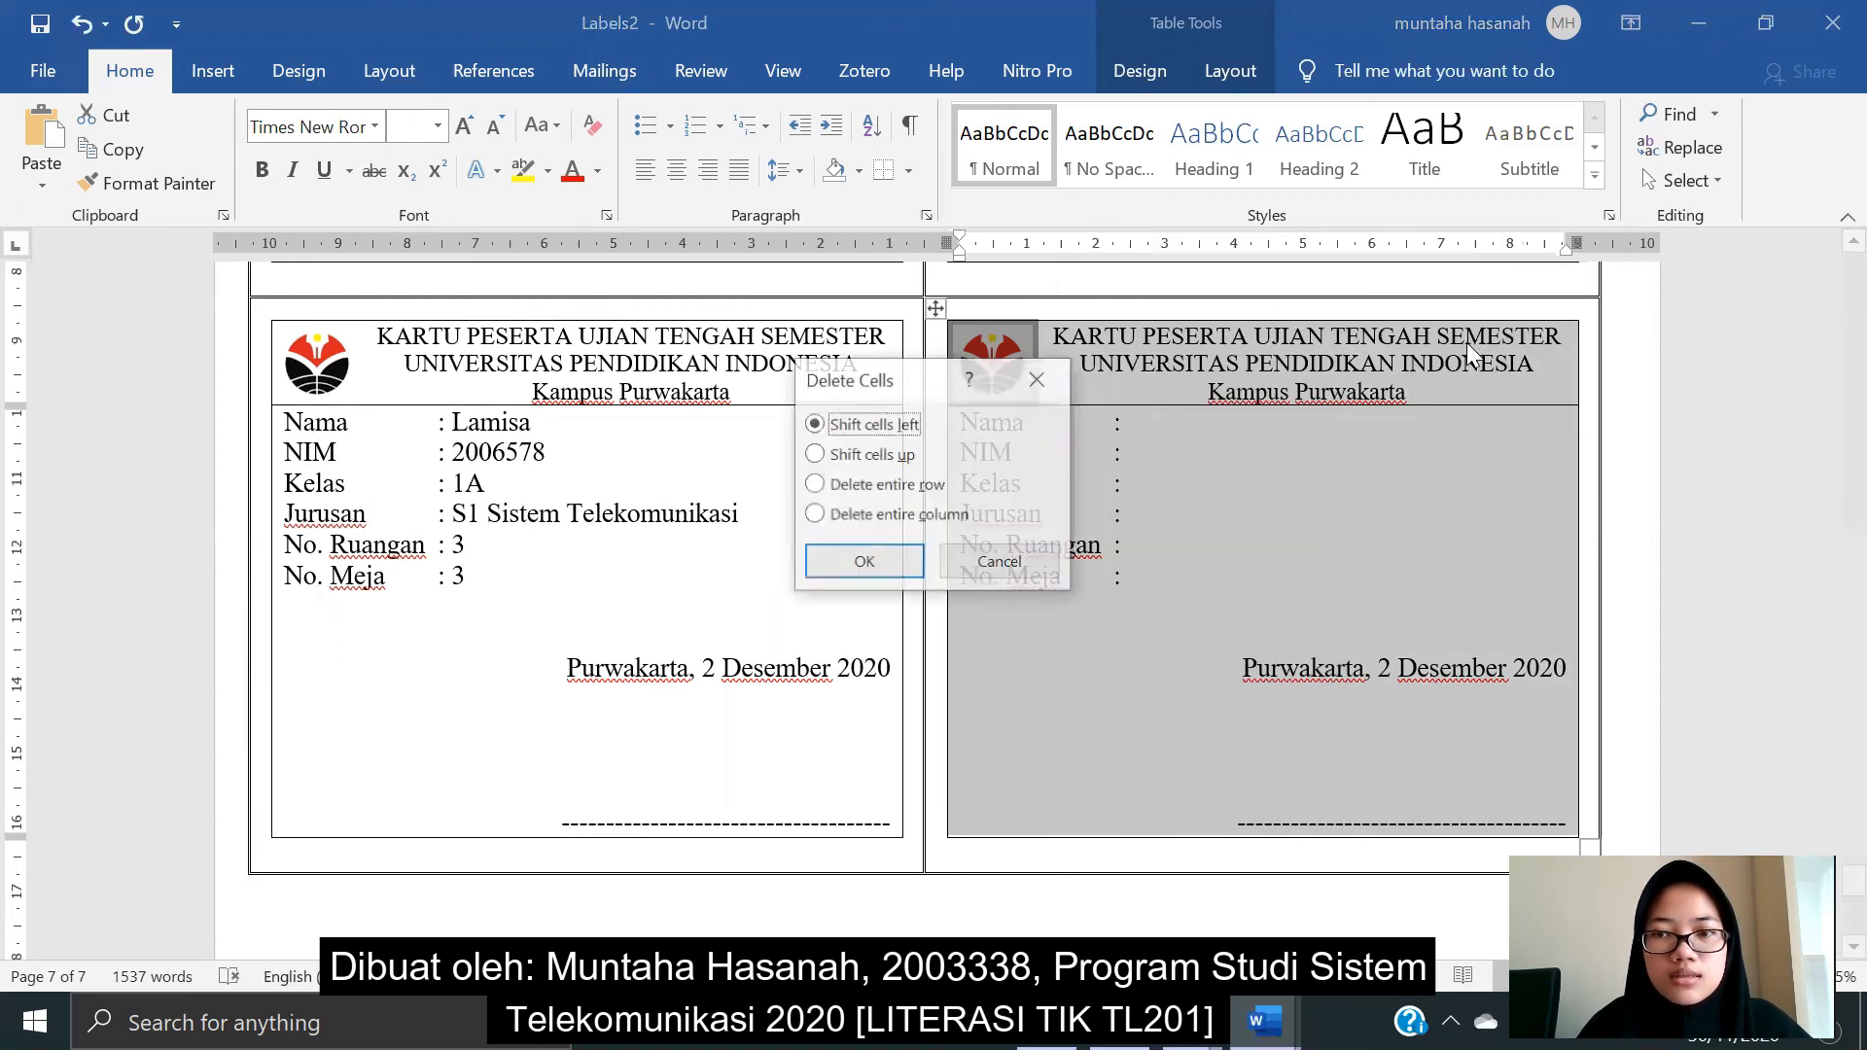
left_click(891, 564)
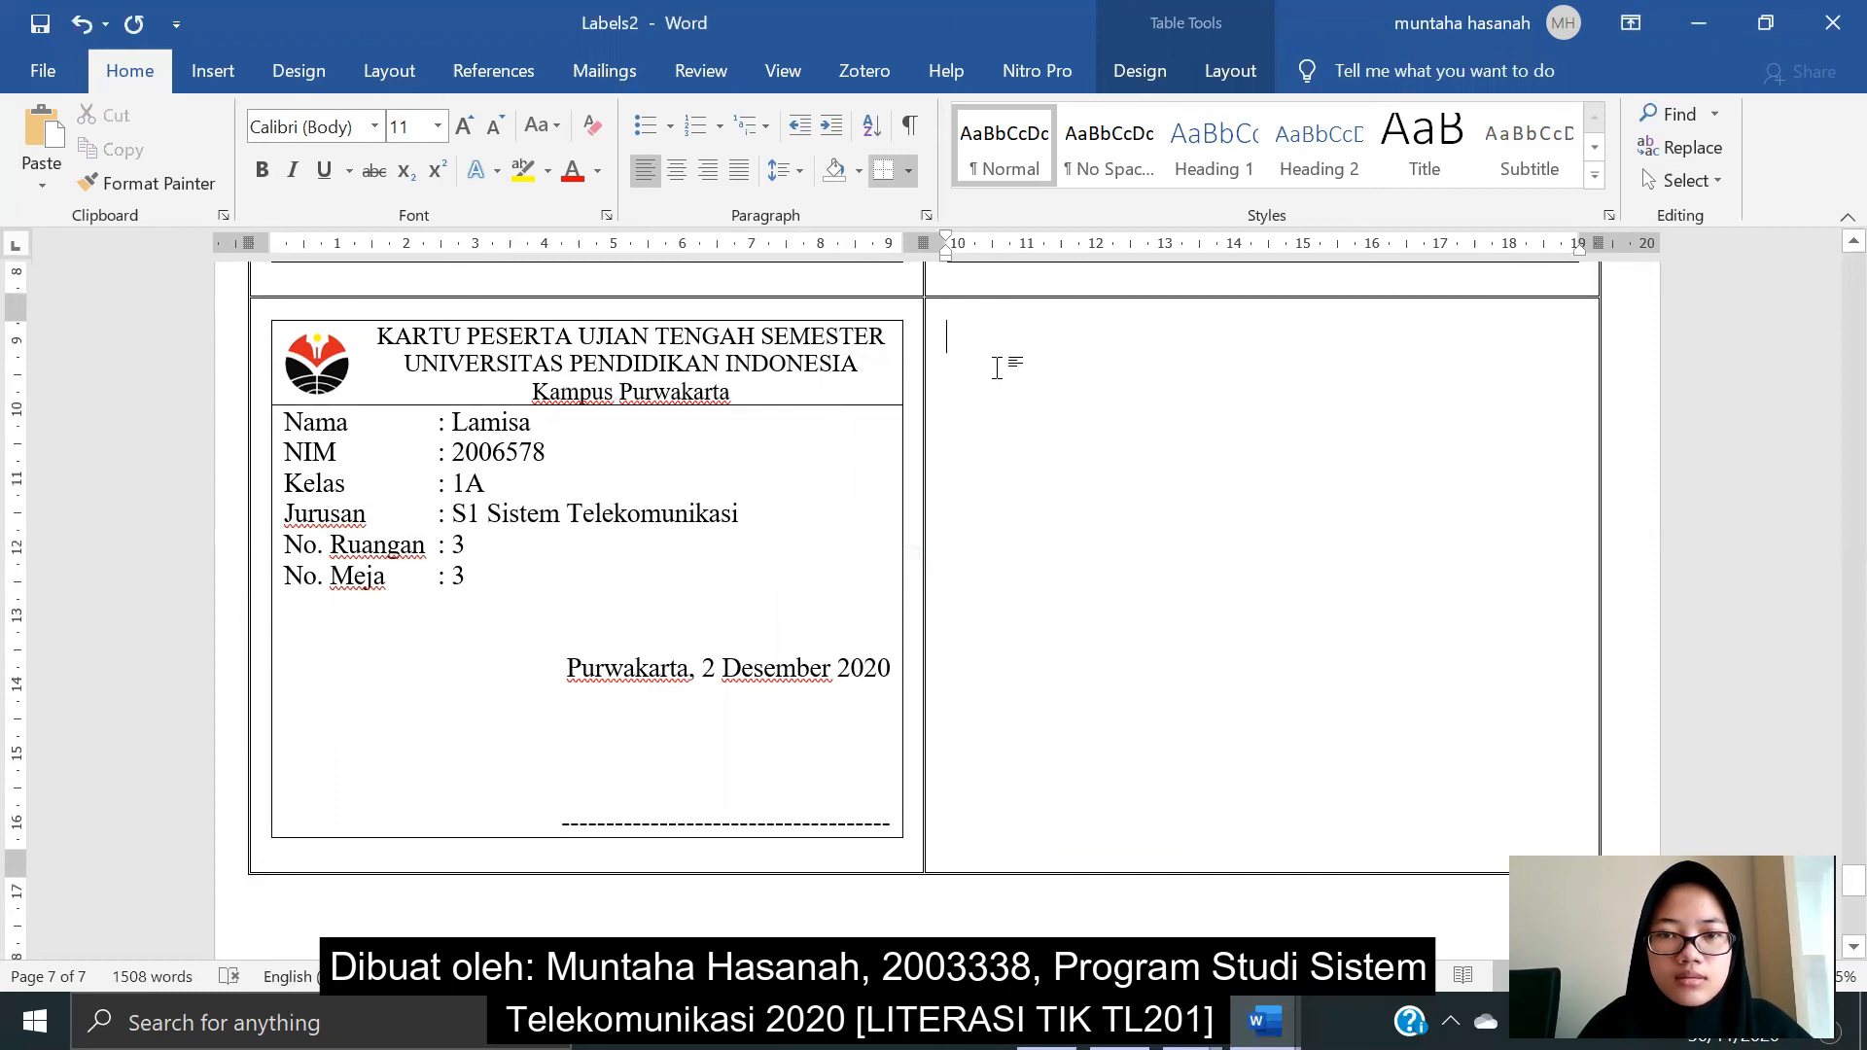
- Delete the leftover empty cell, shifting cells left
right_click(1049, 395)
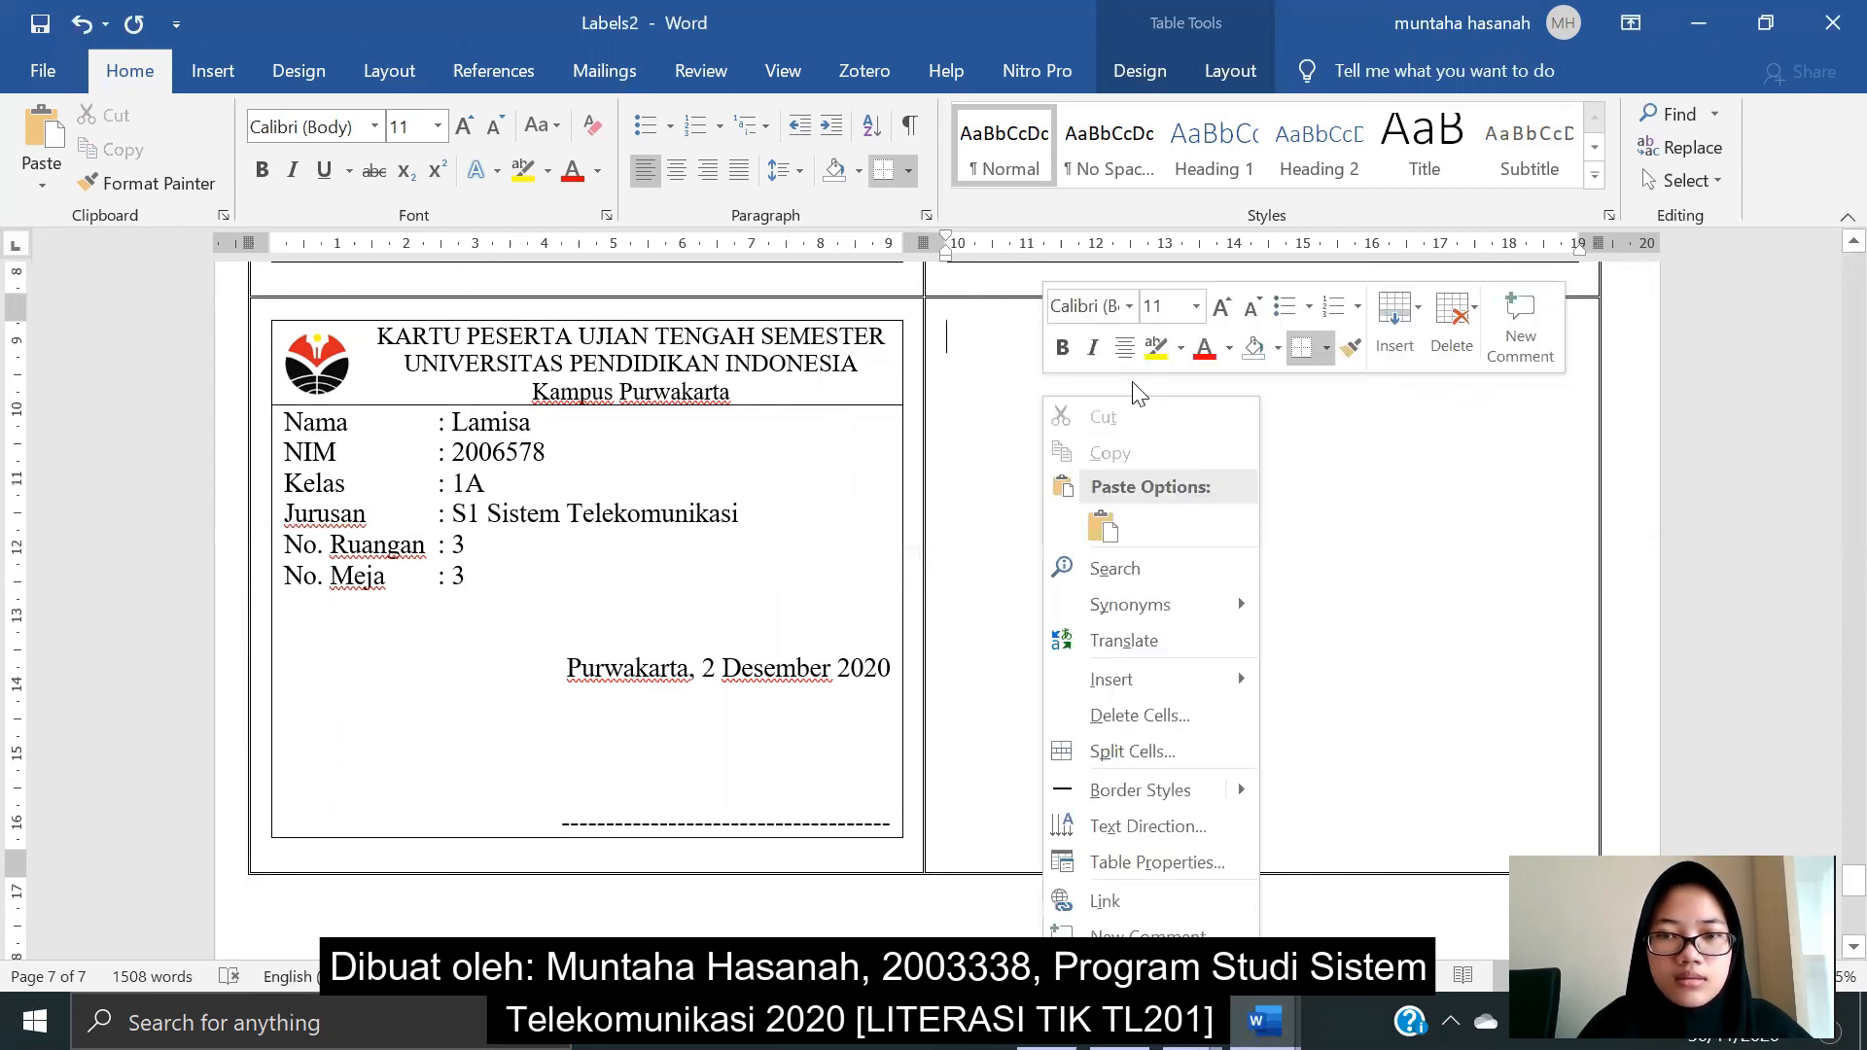
left_click(1443, 346)
left_click(1522, 388)
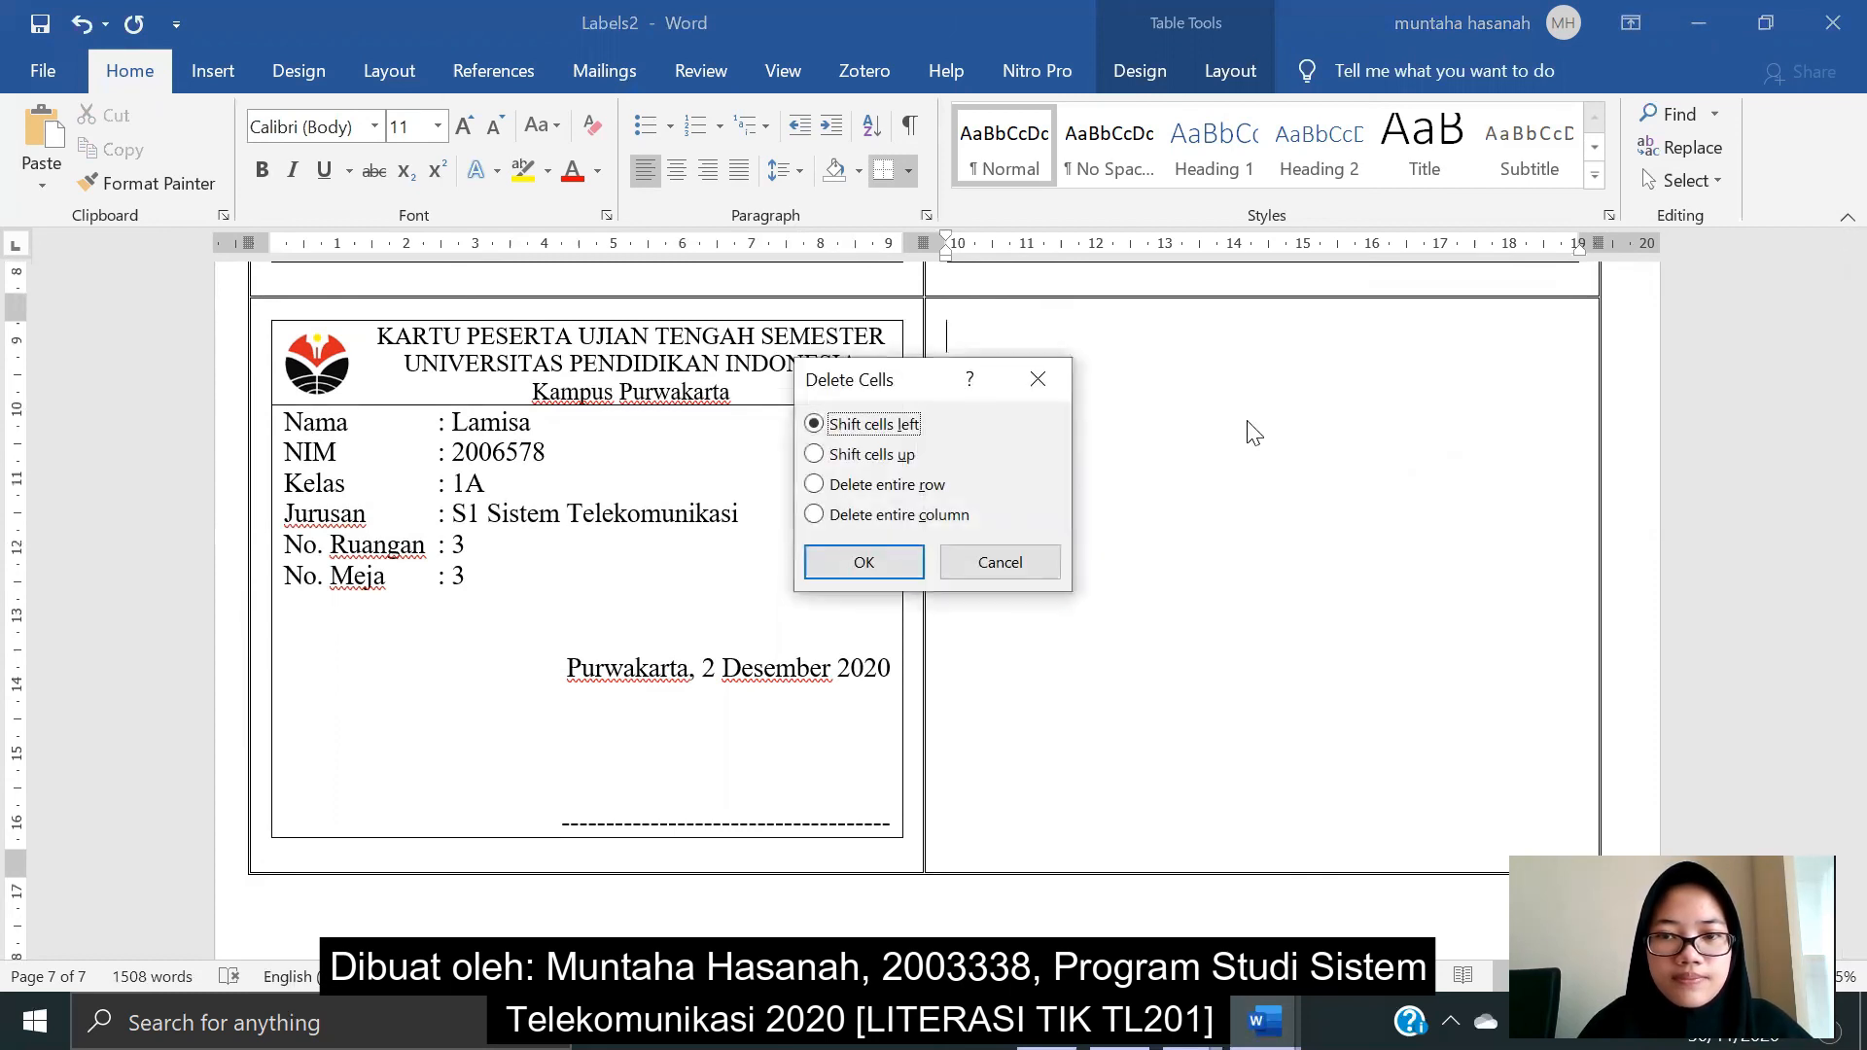
left_click(880, 561)
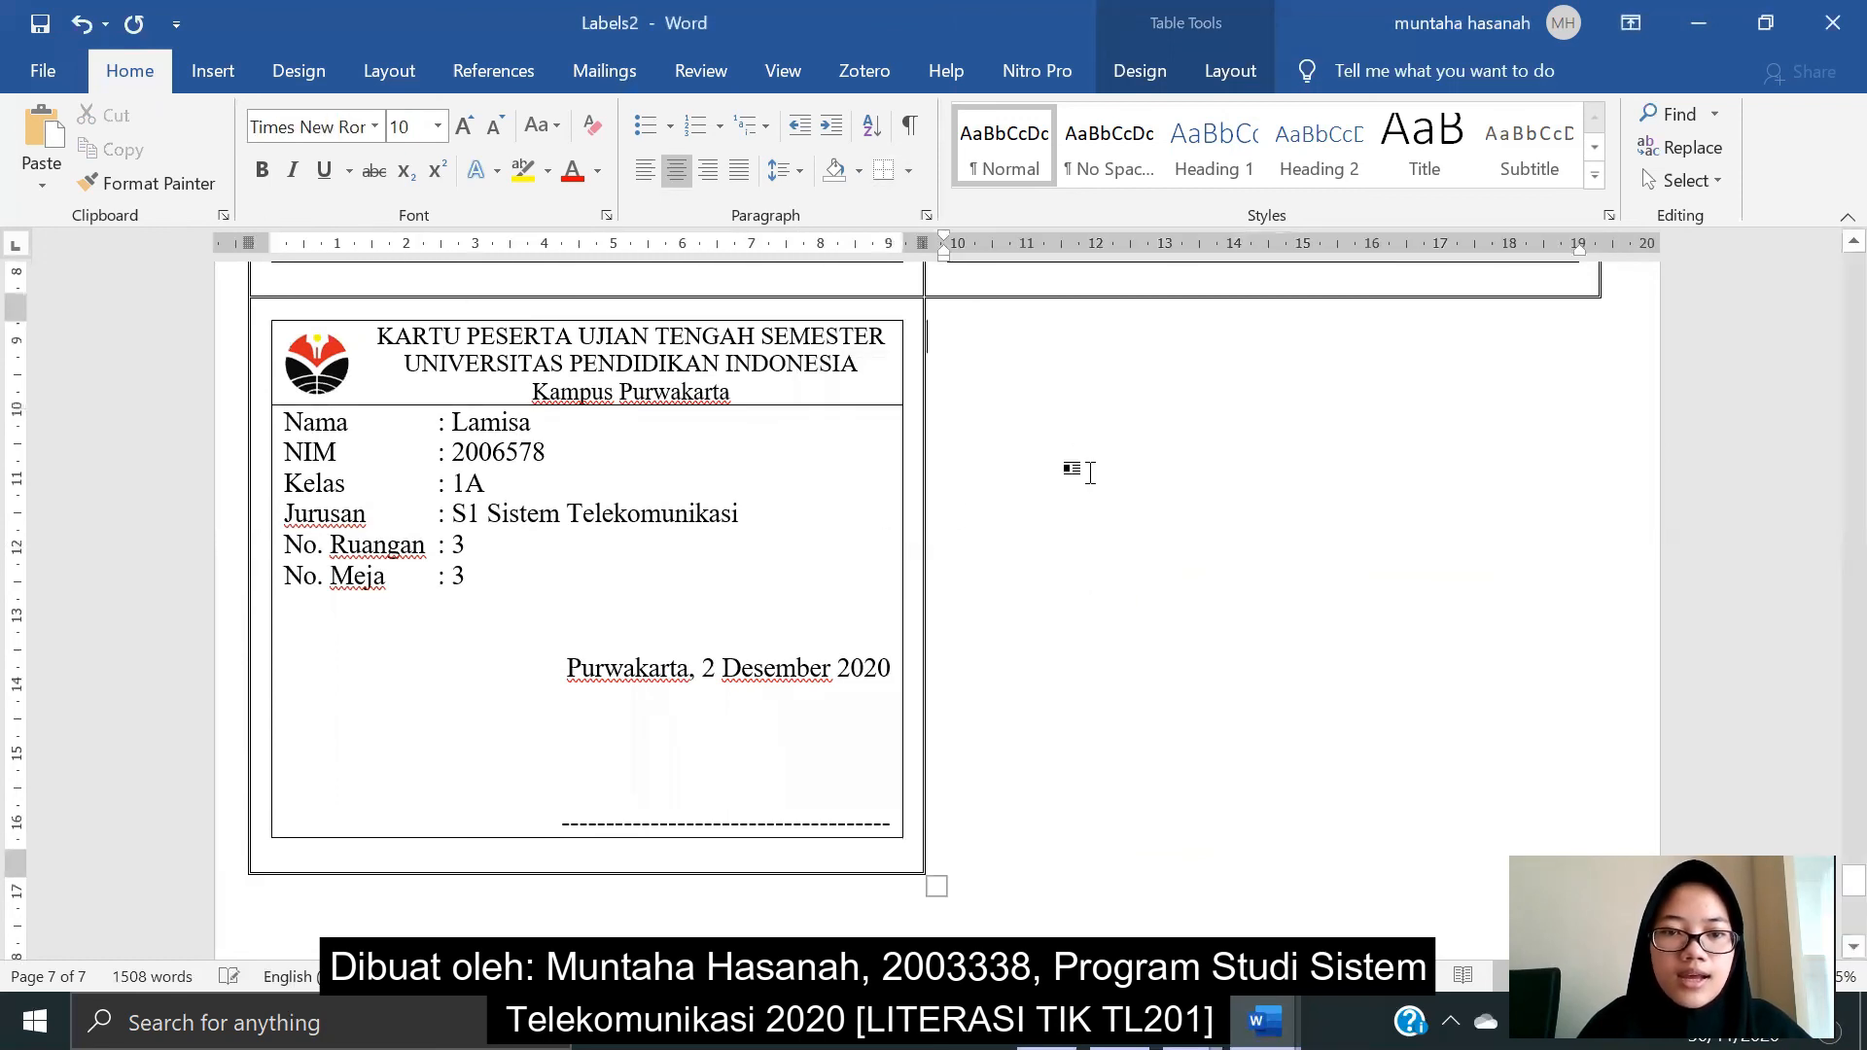
scroll(1038, 790, "up", 15)
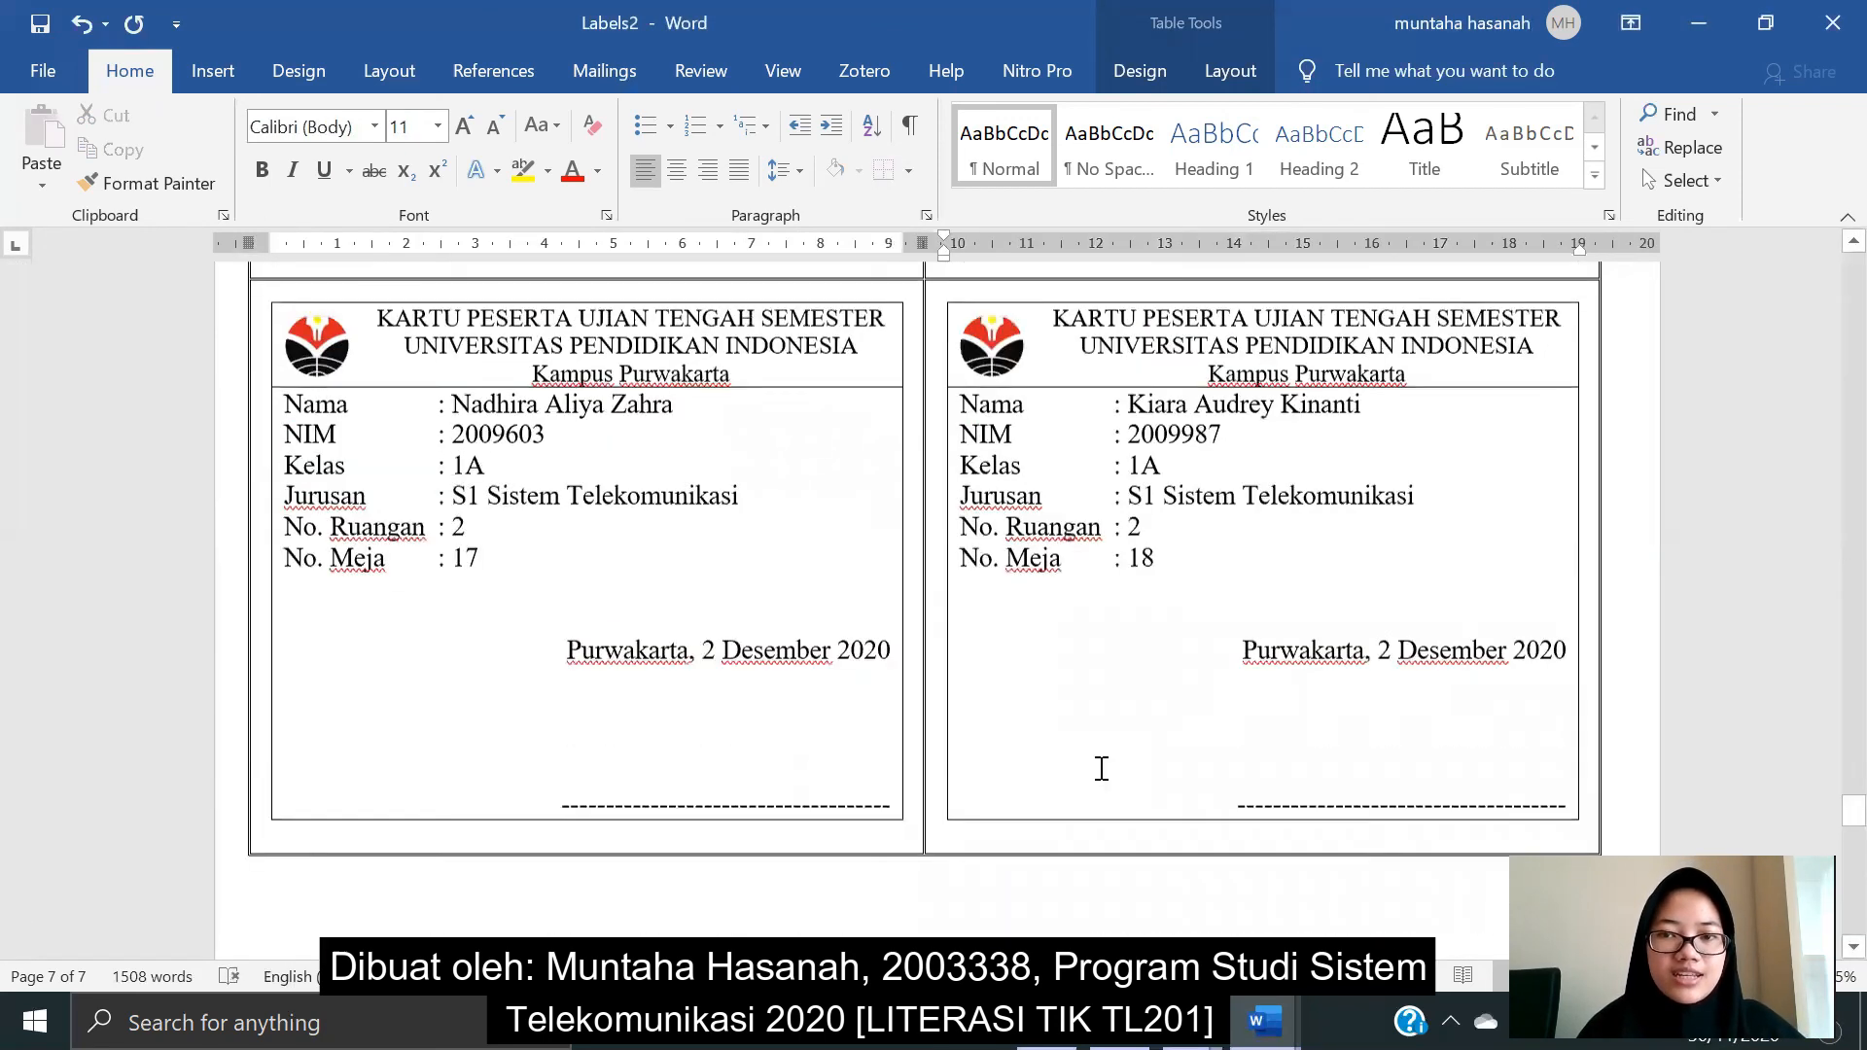
scroll(1102, 769, "up", 15)
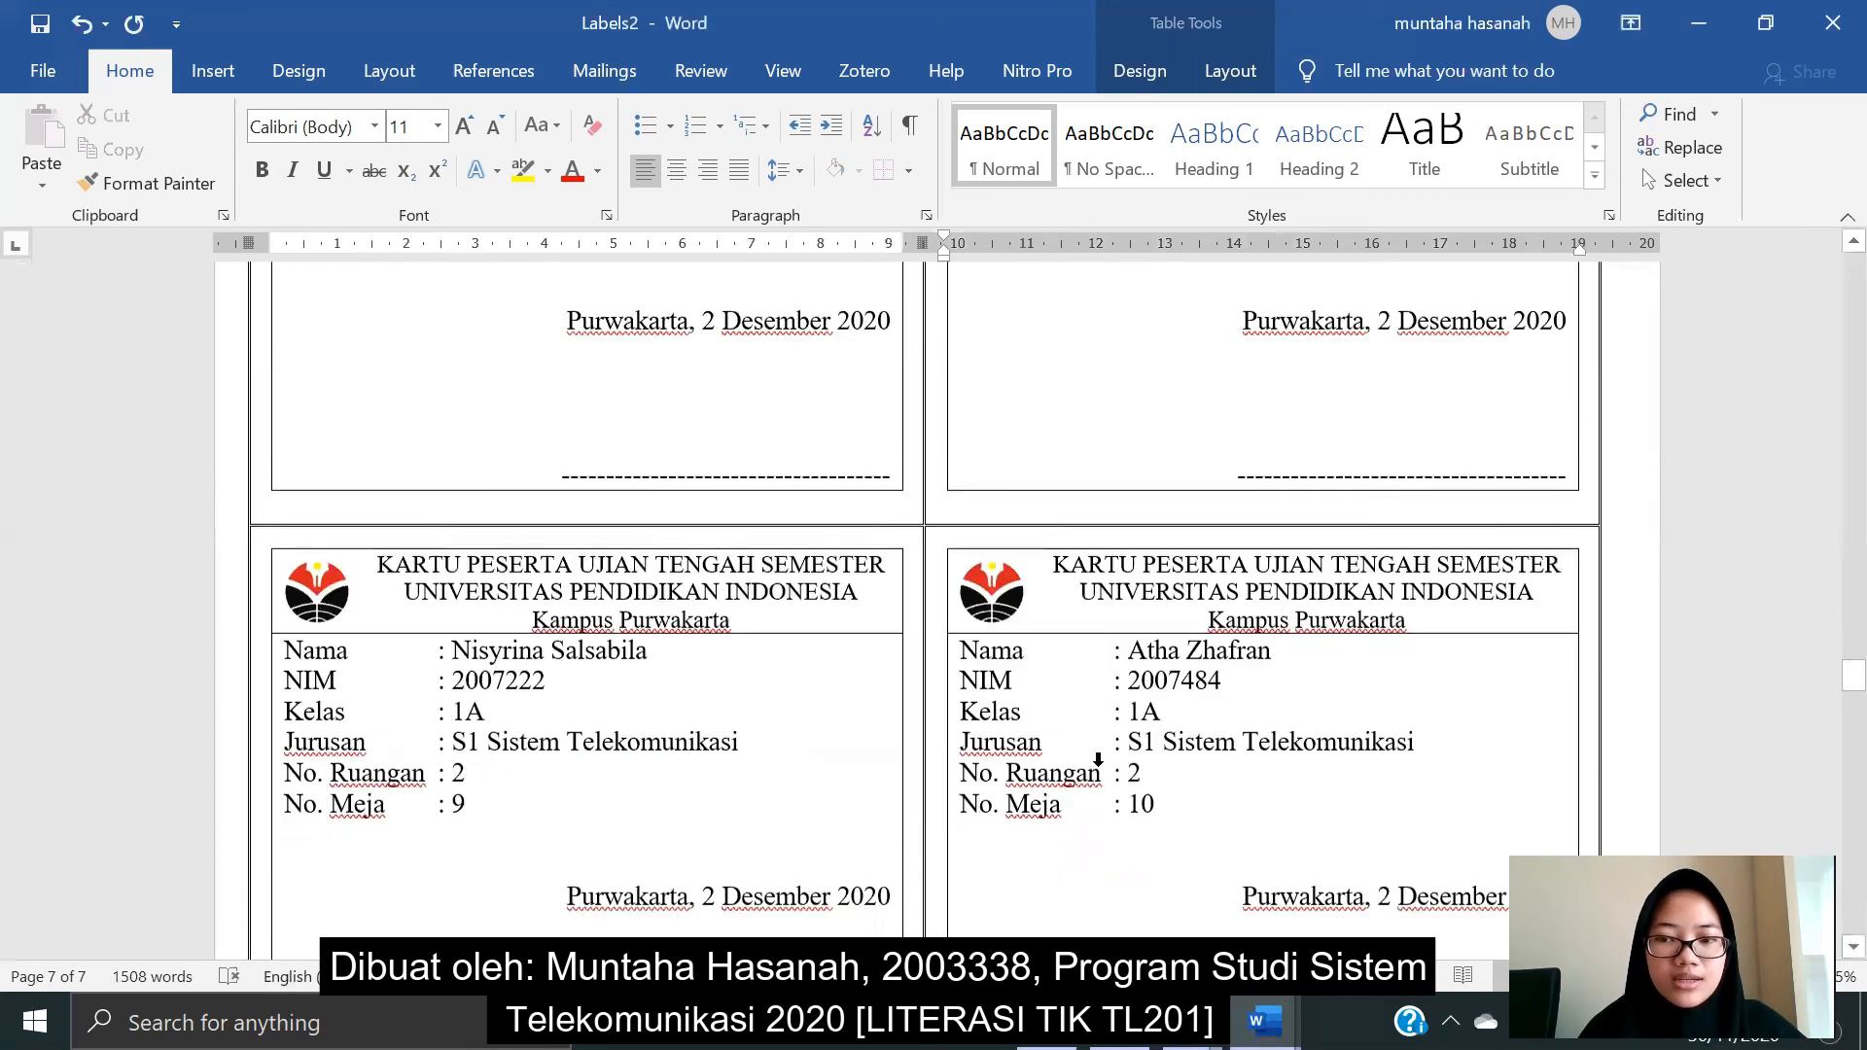
scroll(1102, 768, "down", 8)
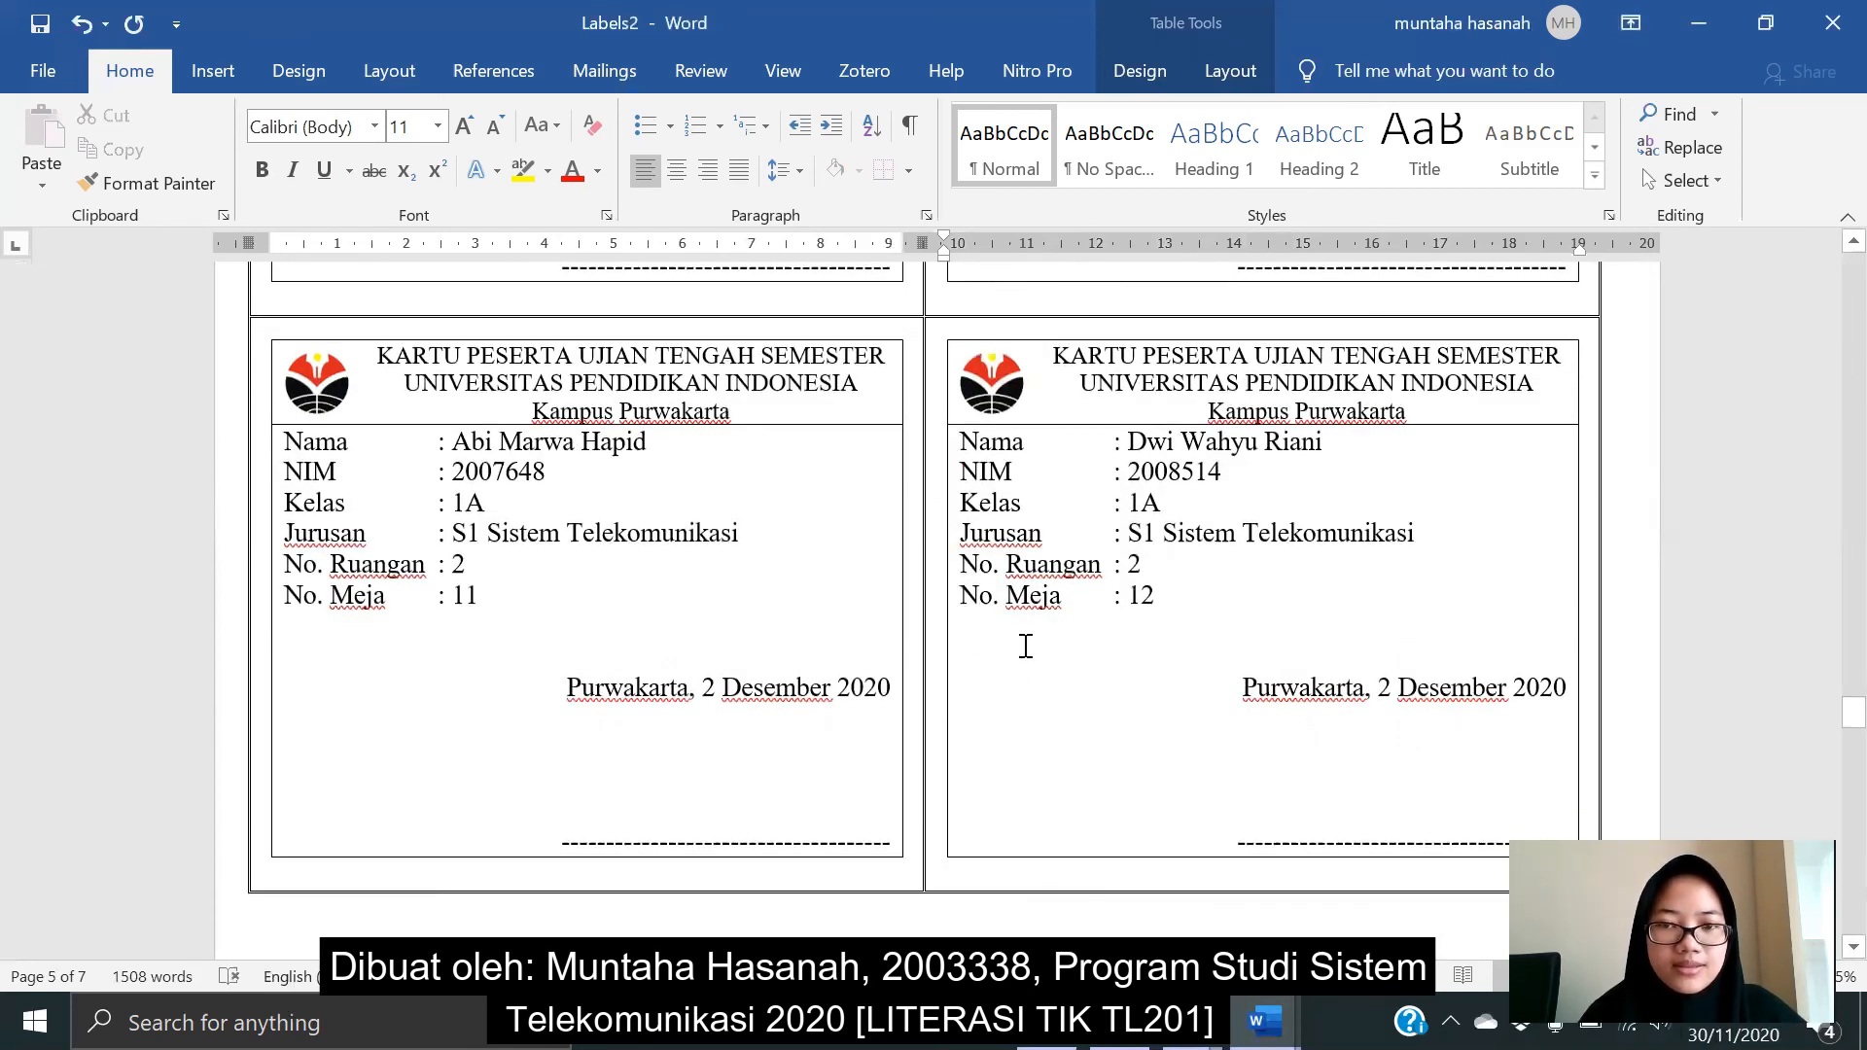
scroll(1031, 651, "up", 15)
scroll(1052, 667, "up", 18)
scroll(1052, 640, "up", 18)
scroll(1051, 639, "up", 12)
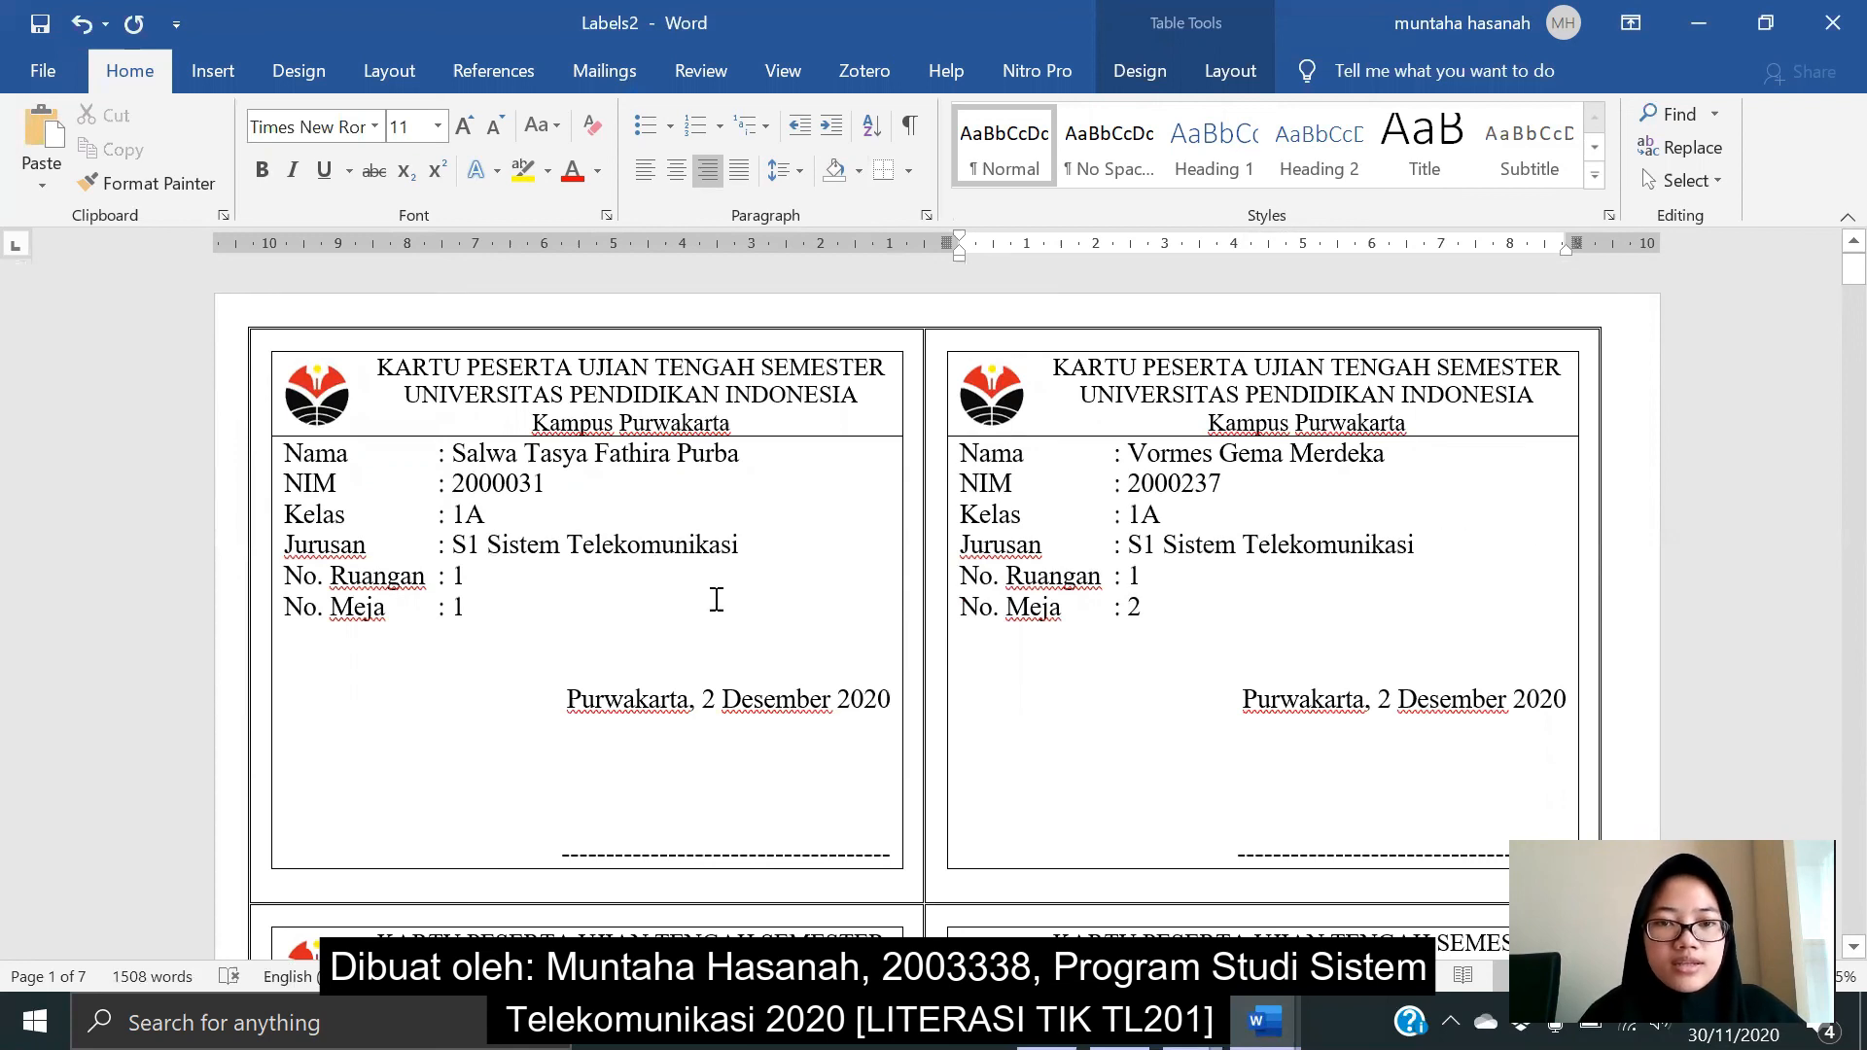
left_click(485, 588)
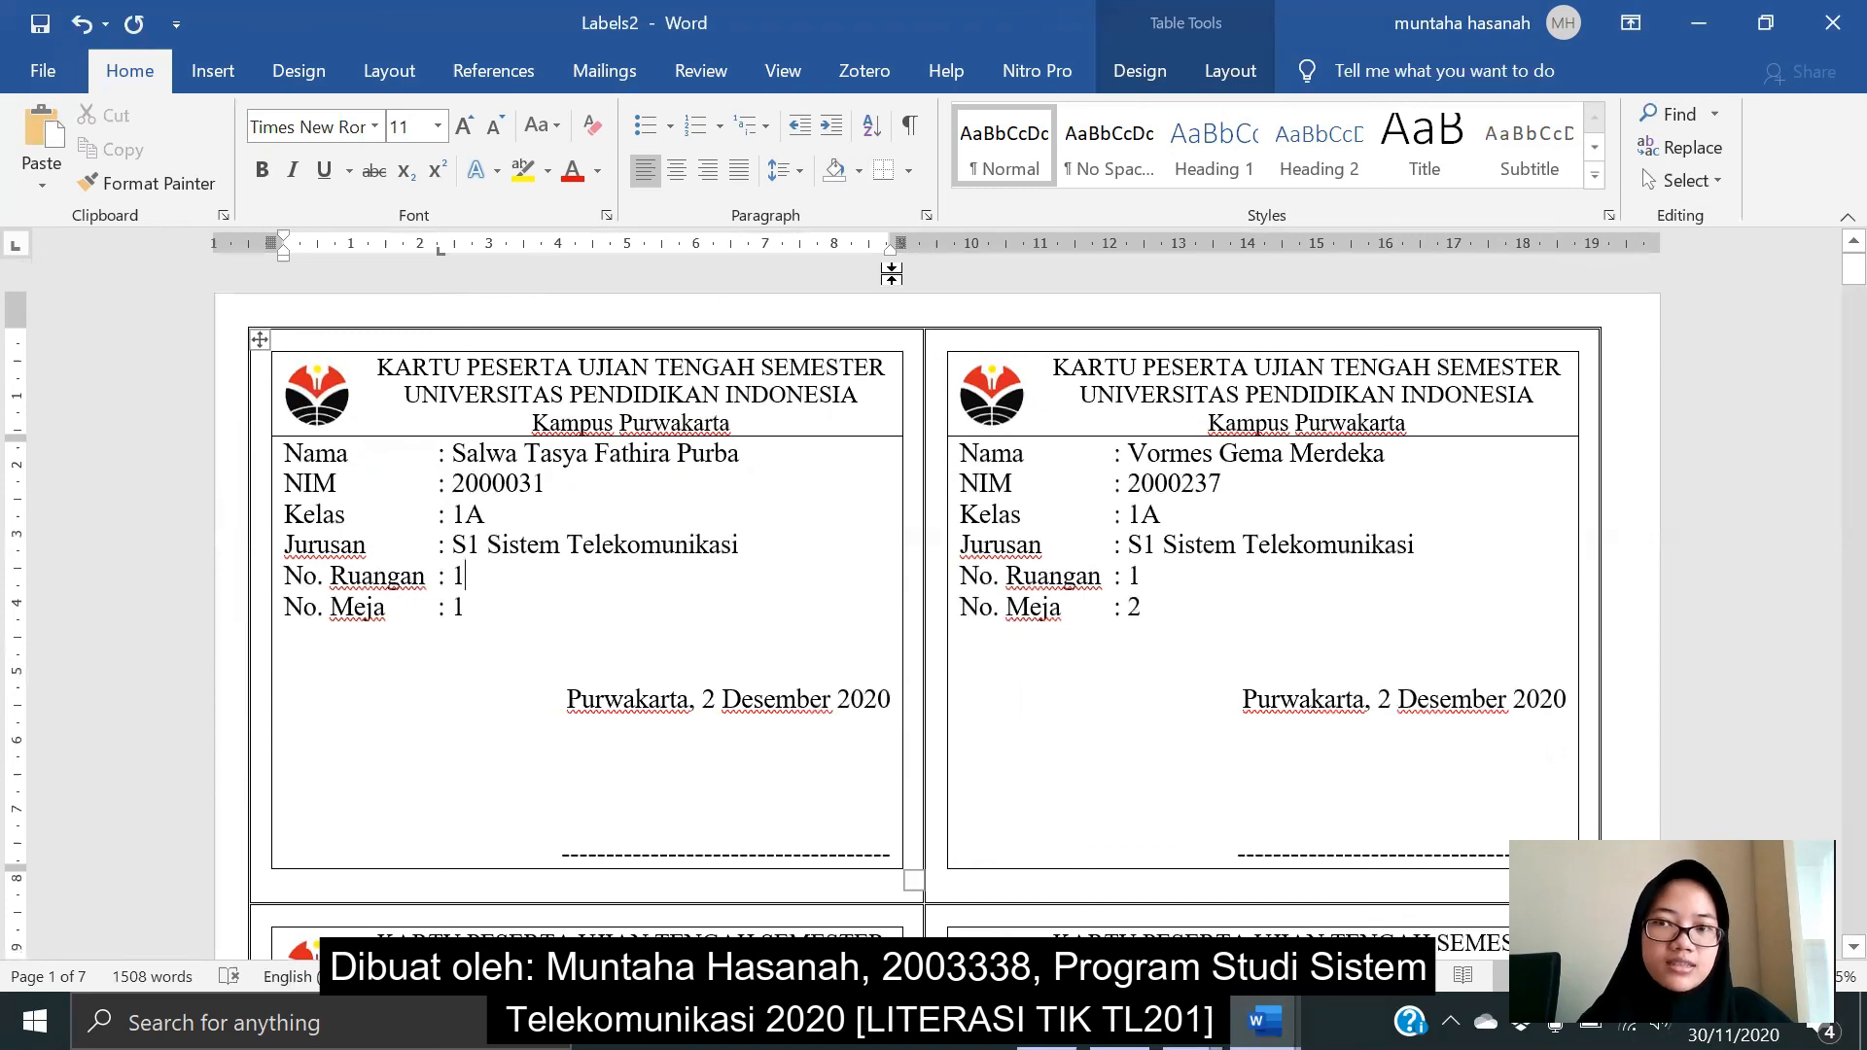
left_click(1117, 1024)
scroll(629, 609, "down", 19)
scroll(134, 718, "down", 20)
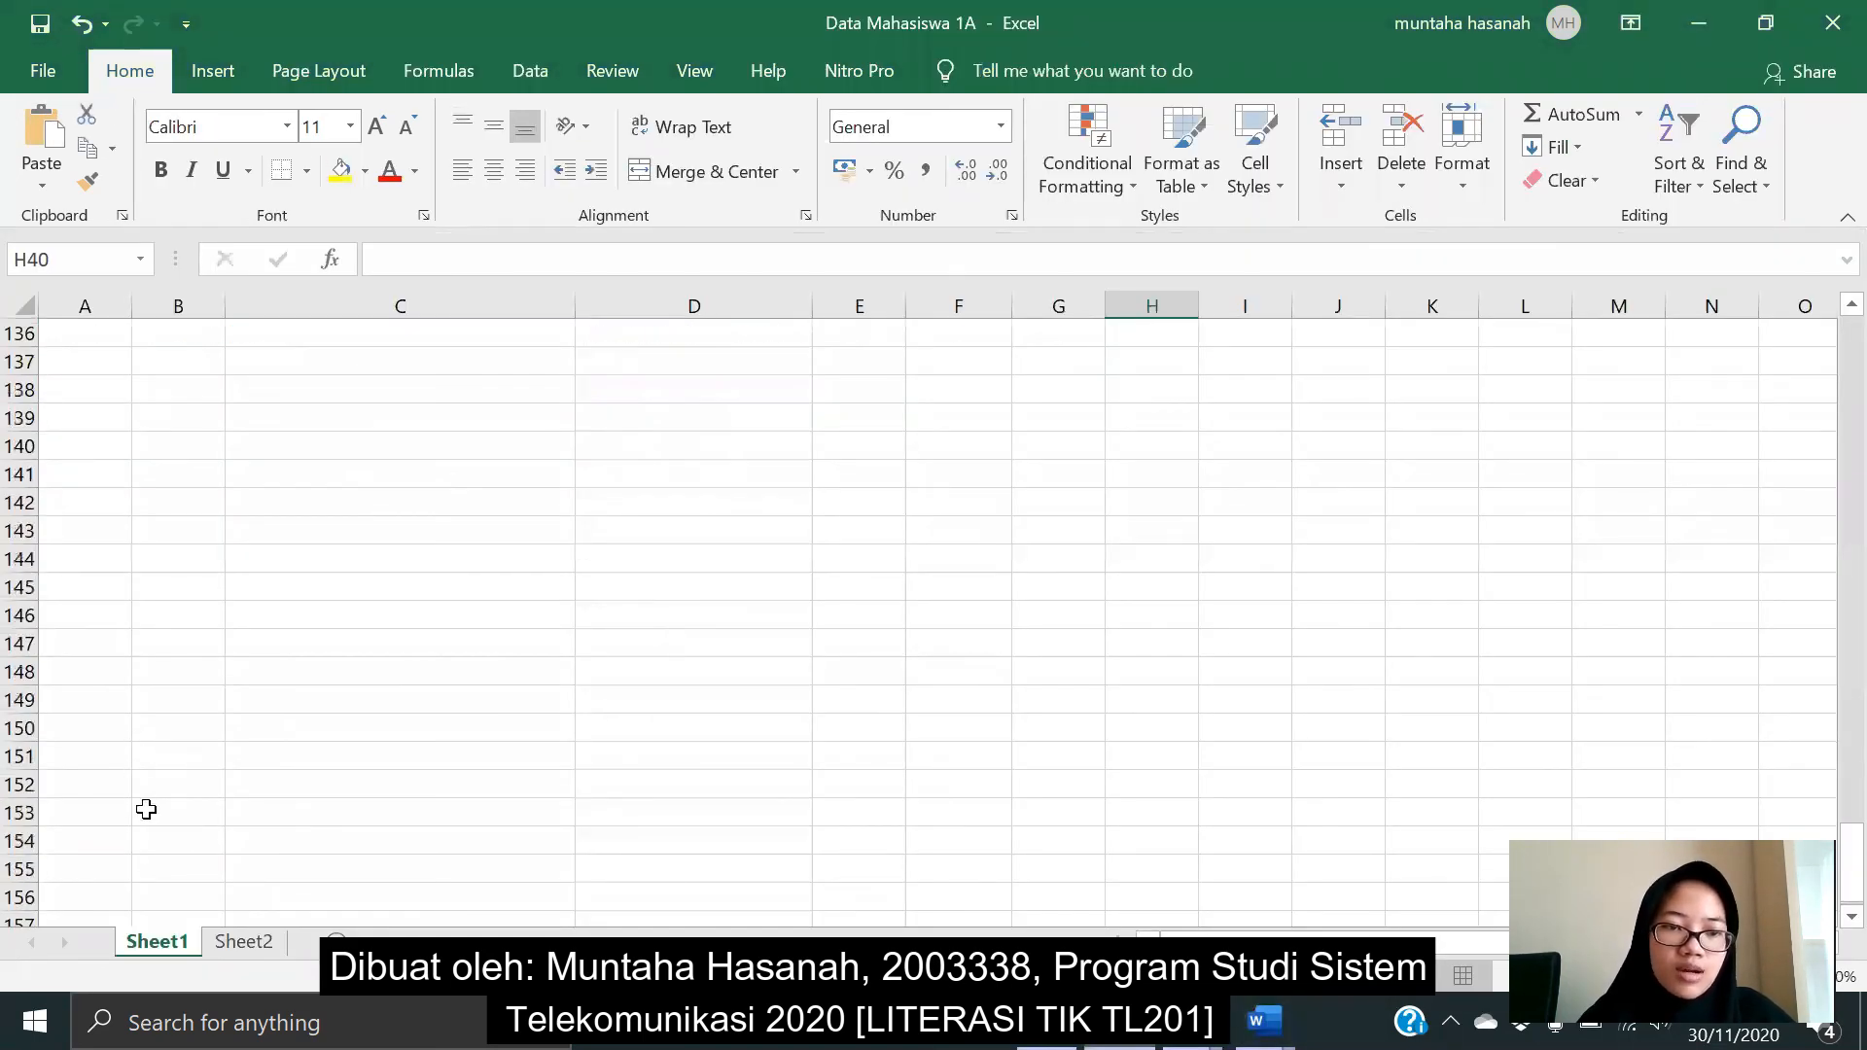
left_click(1699, 22)
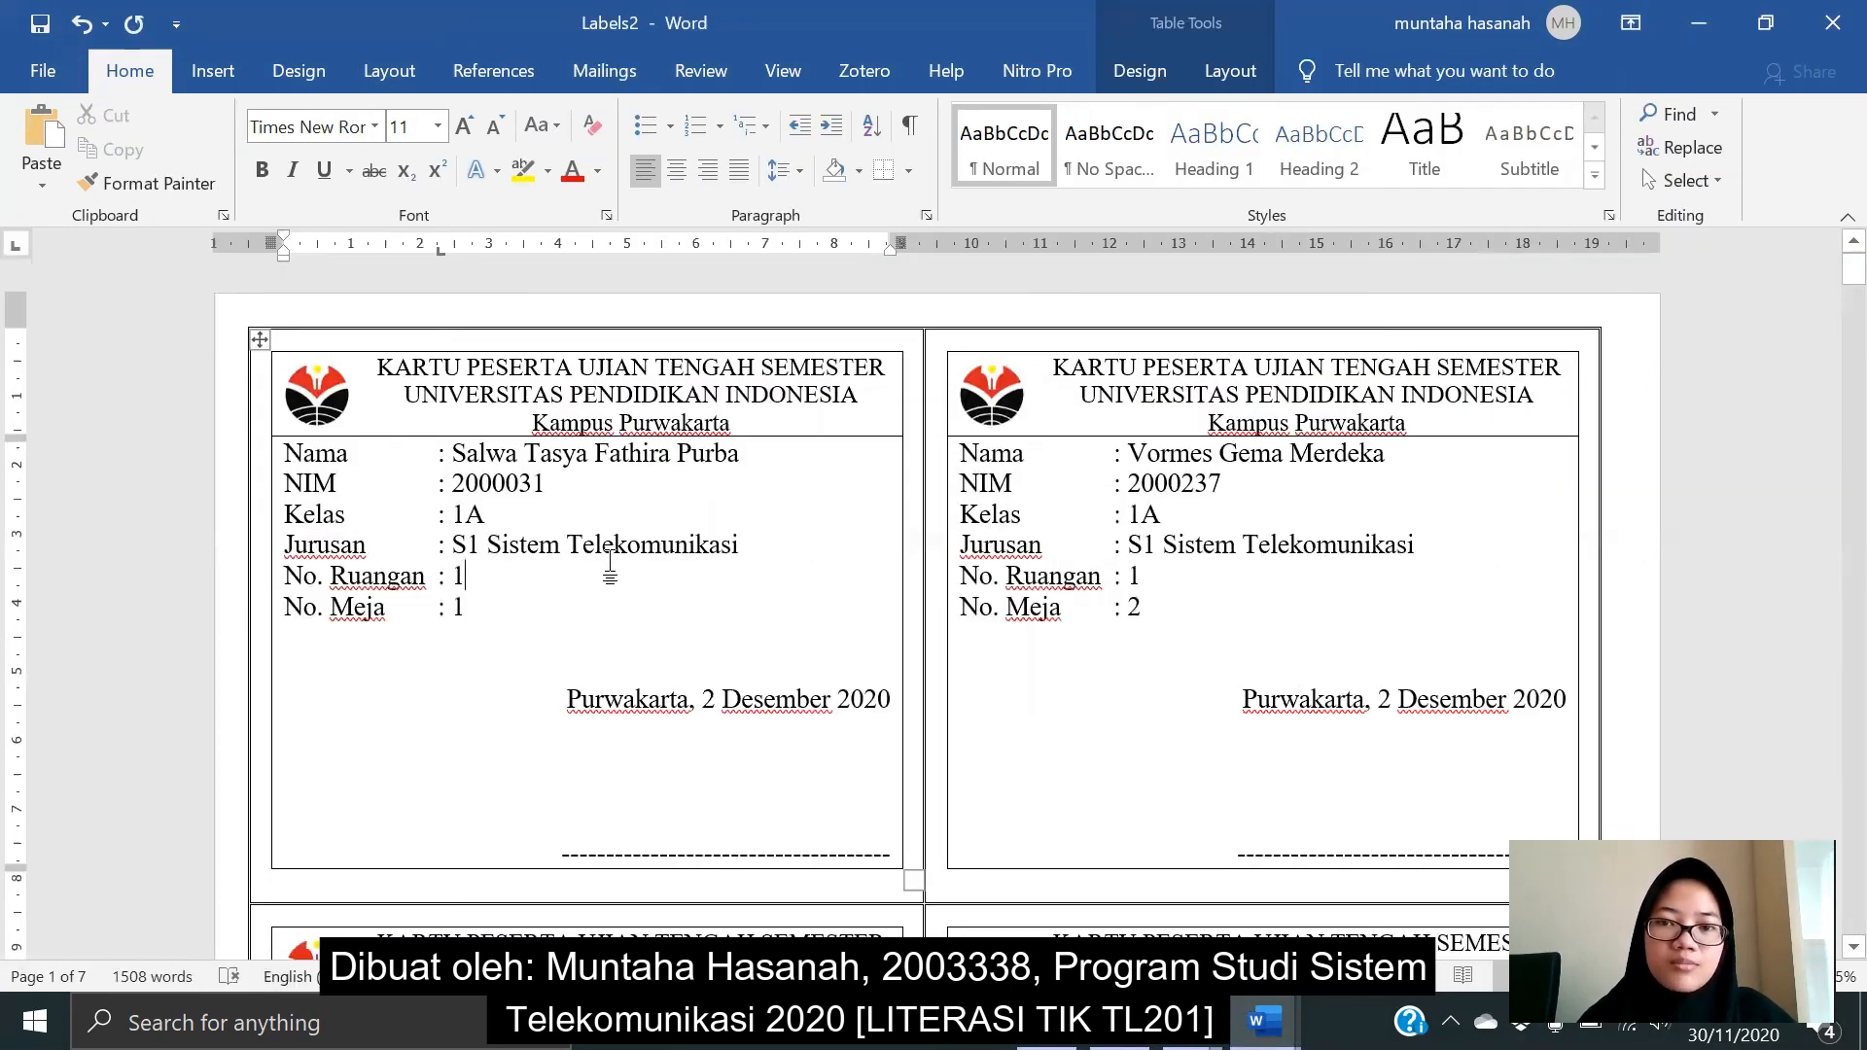
- Switch to the Mailings ribbon and return to the top of the merged exam cards
scroll(614, 562, "down", 10)
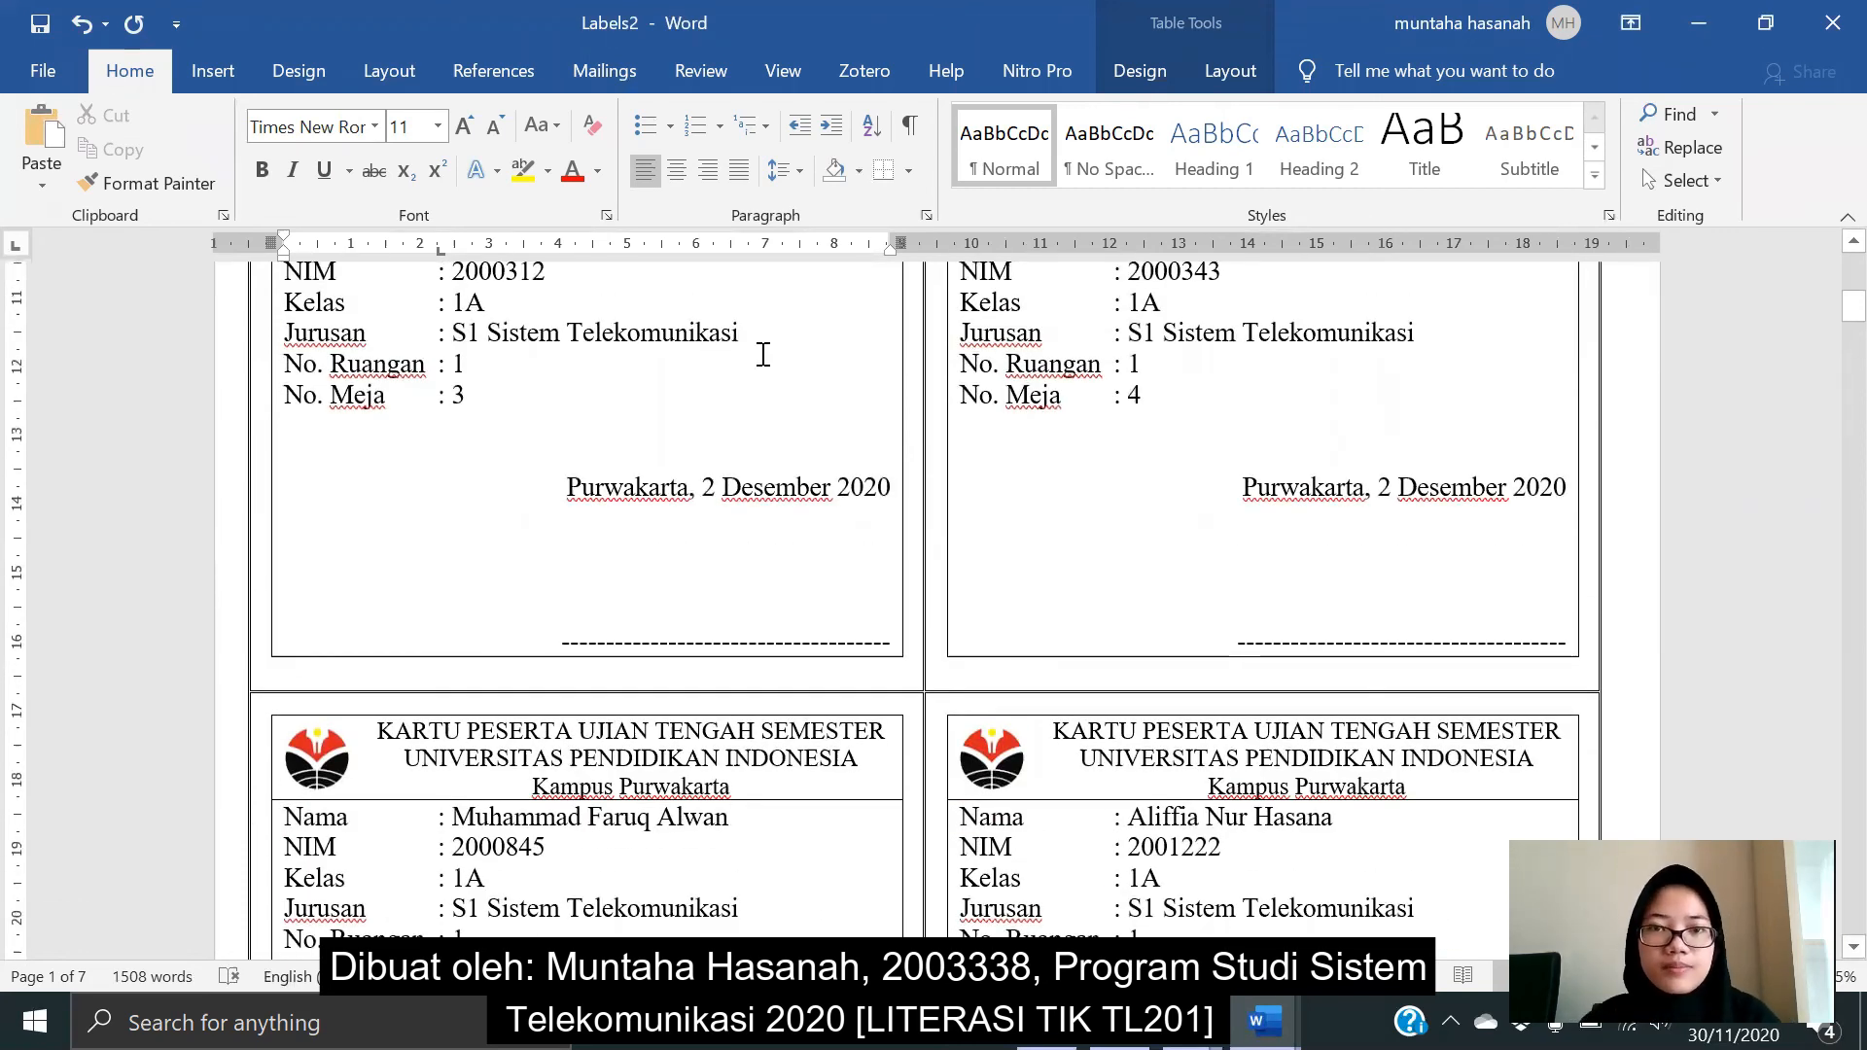
left_click(630, 73)
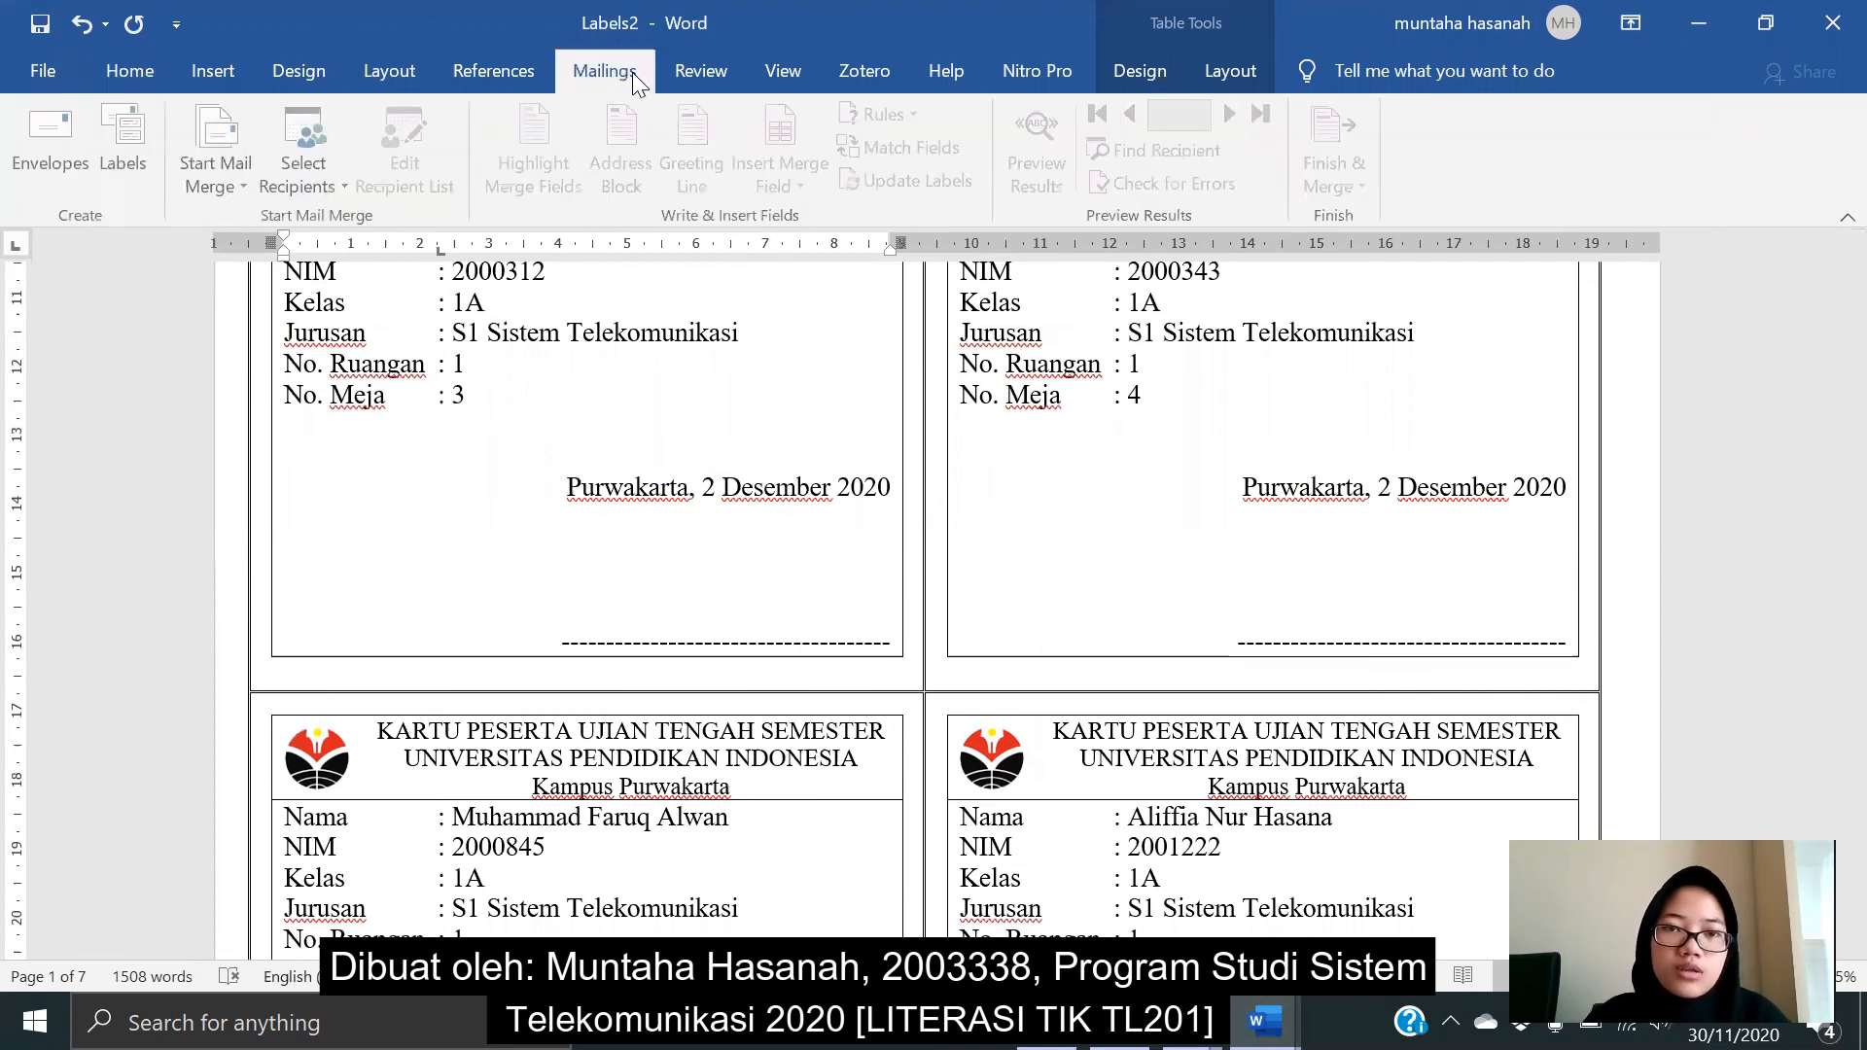
scroll(739, 496, "up", 6)
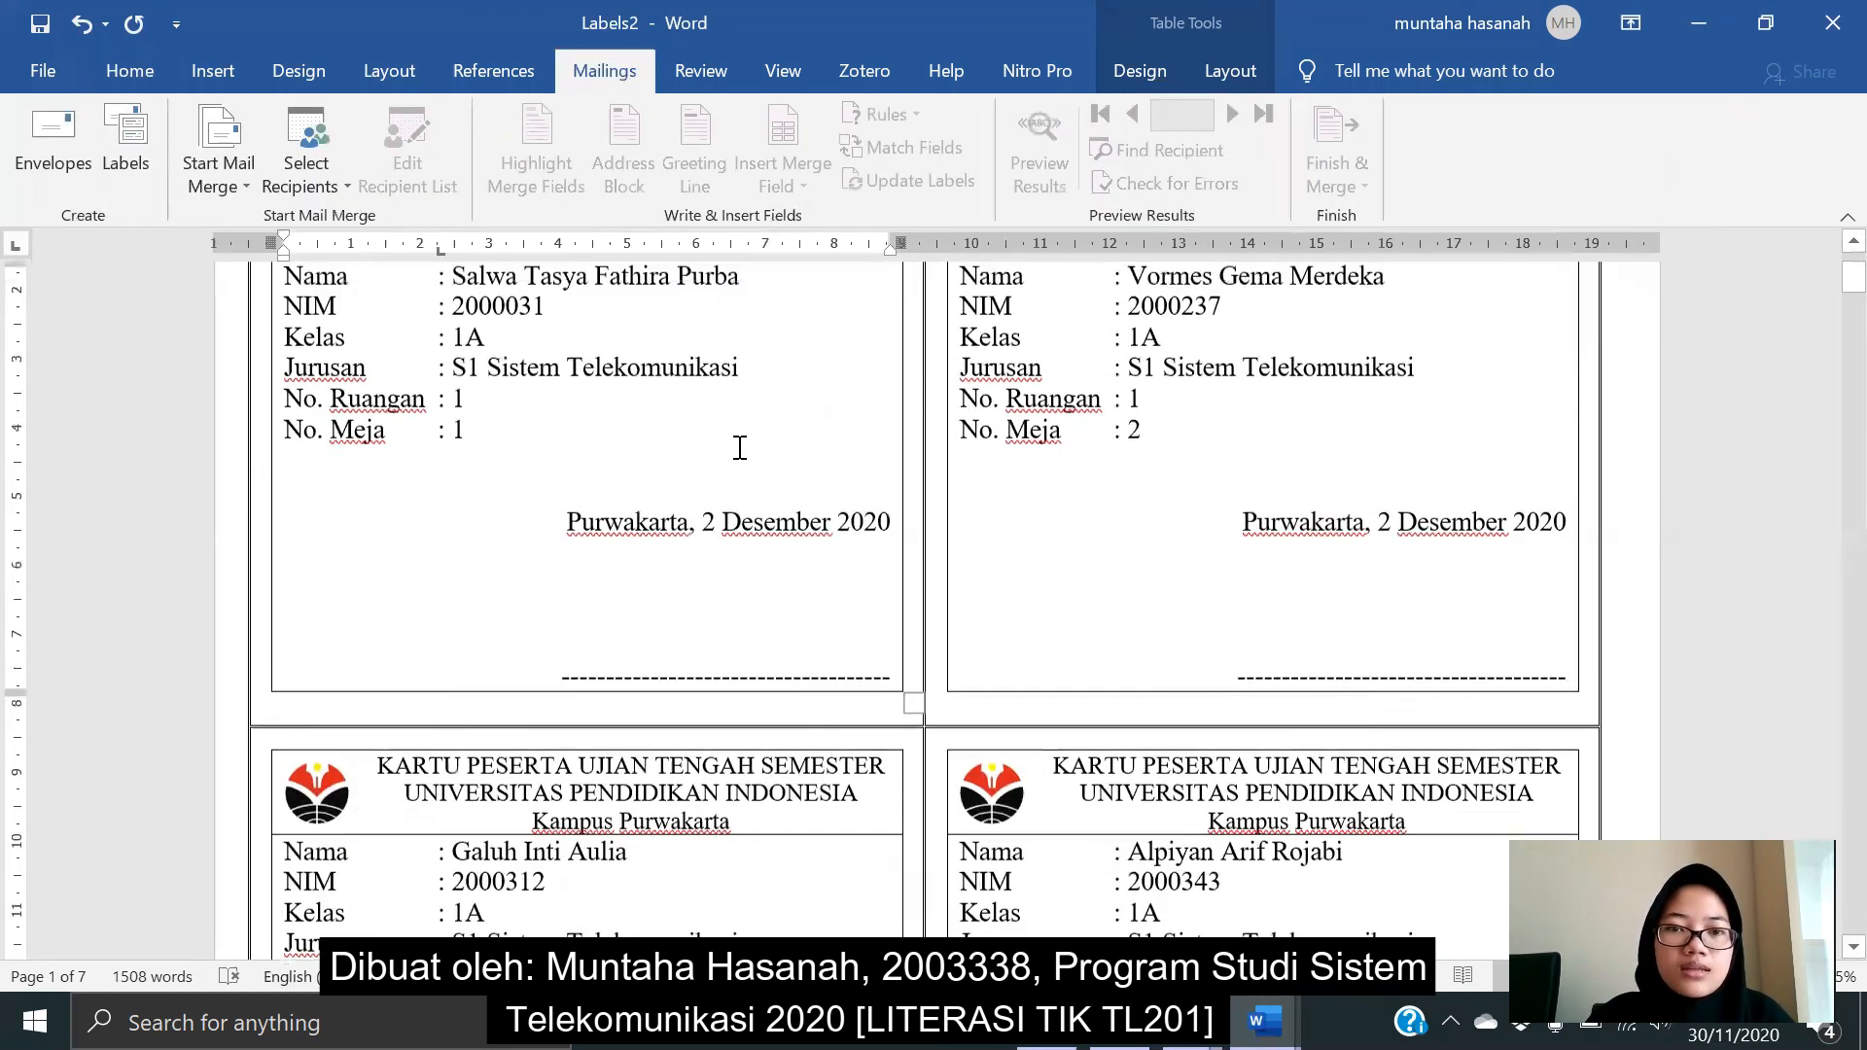
scroll(739, 447, "down", 3)
scroll(739, 447, "up", 4)
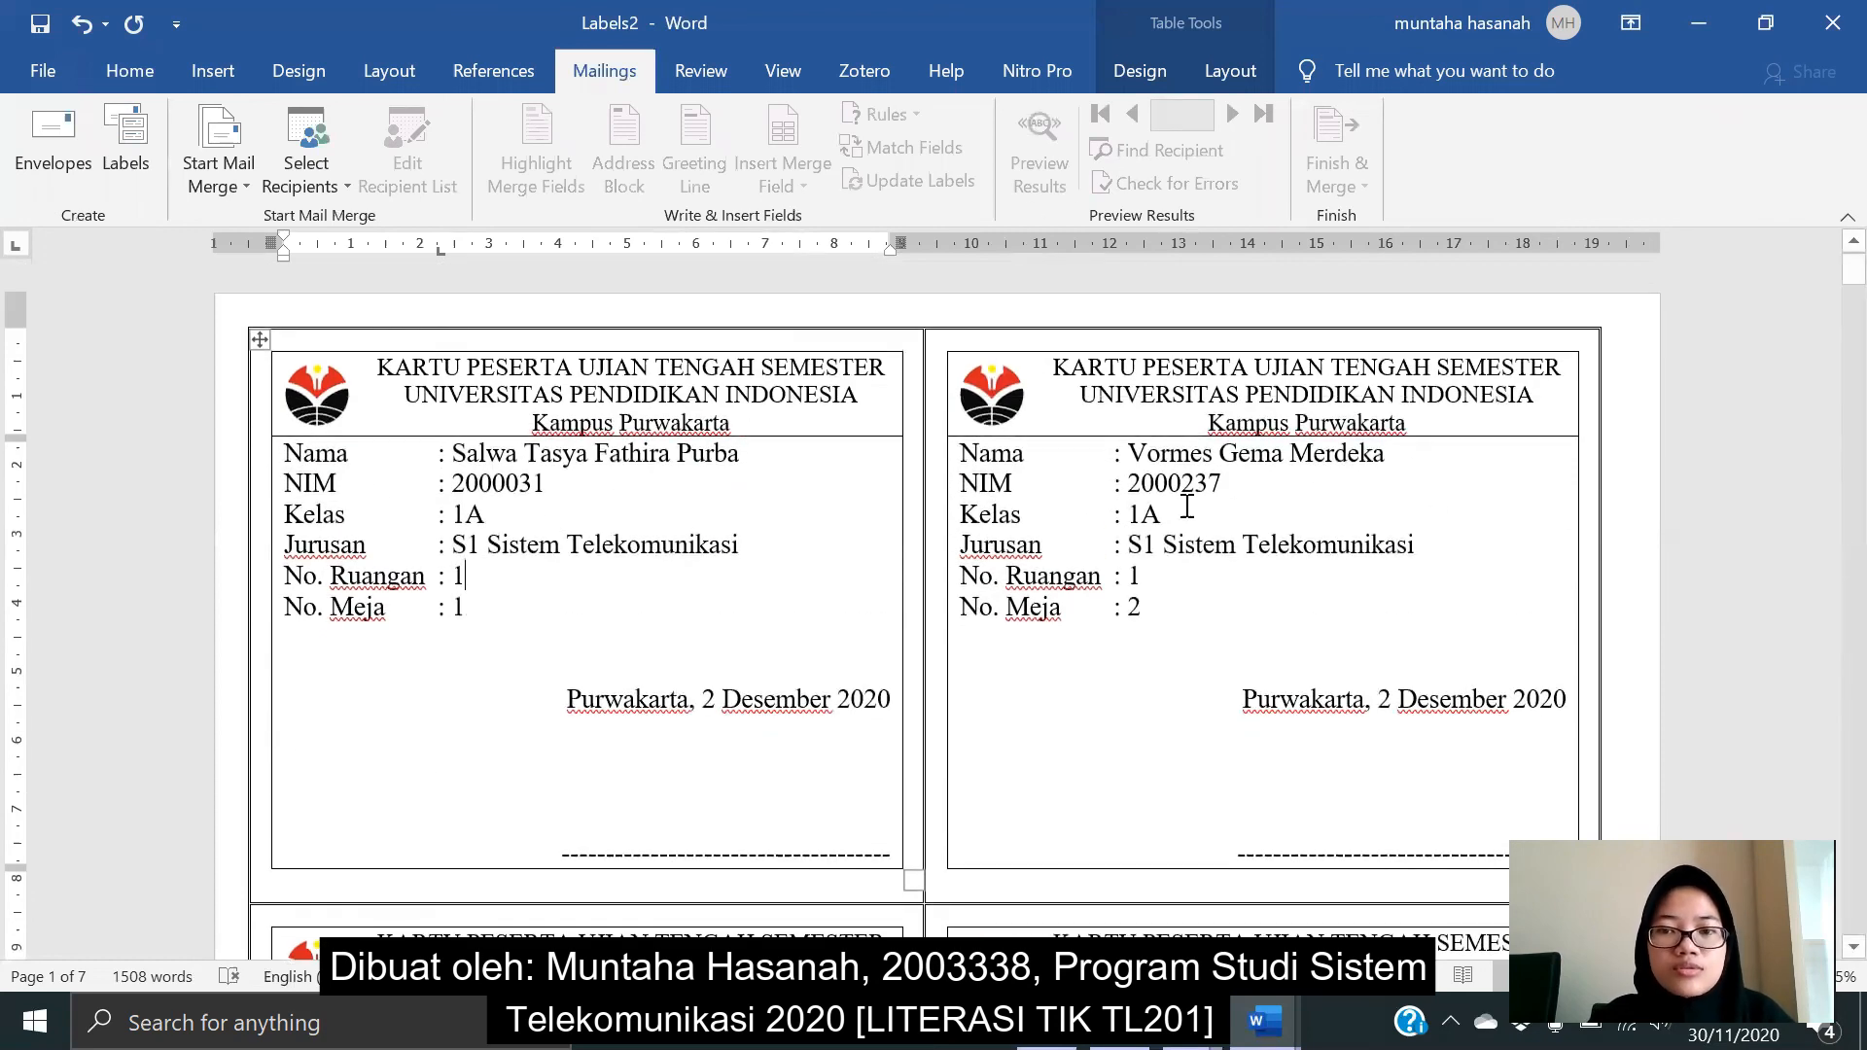
scroll(1089, 744, "down", 3)
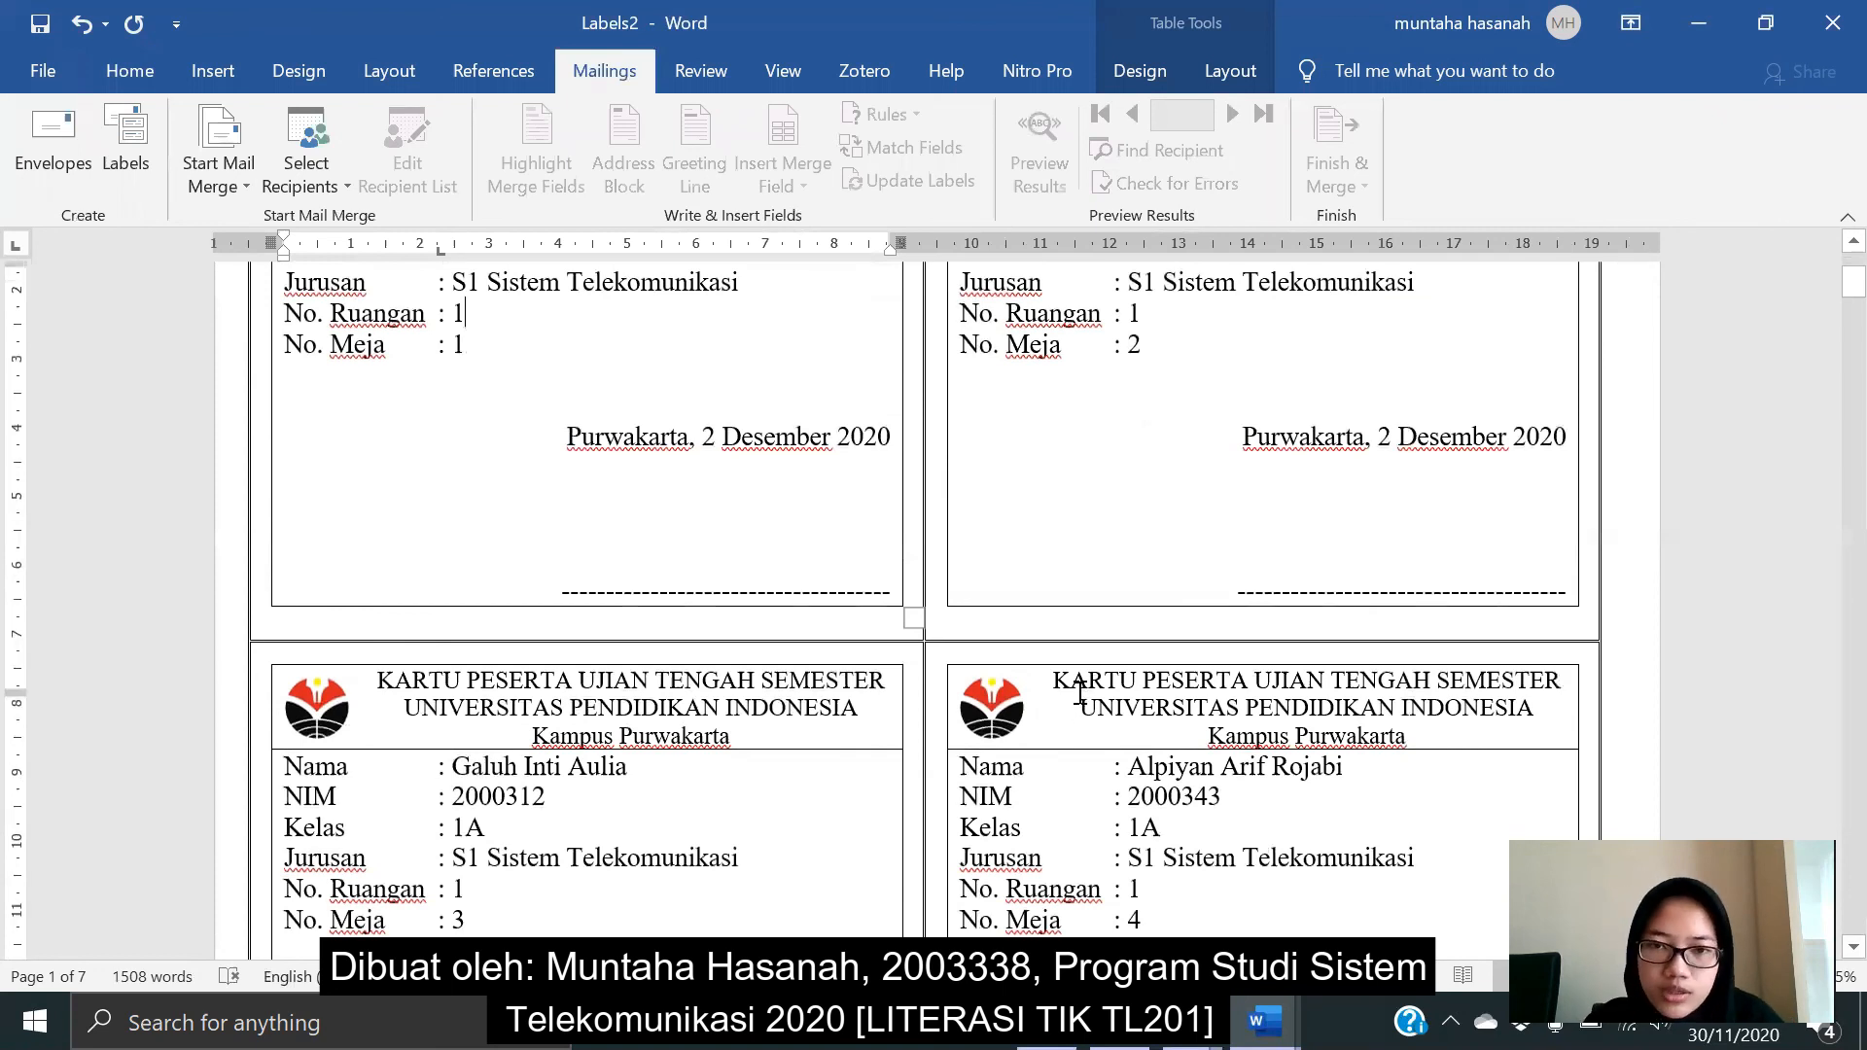
scroll(1080, 695, "up", 3)
scroll(475, 494, "down", 1)
scroll(515, 573, "up", 1)
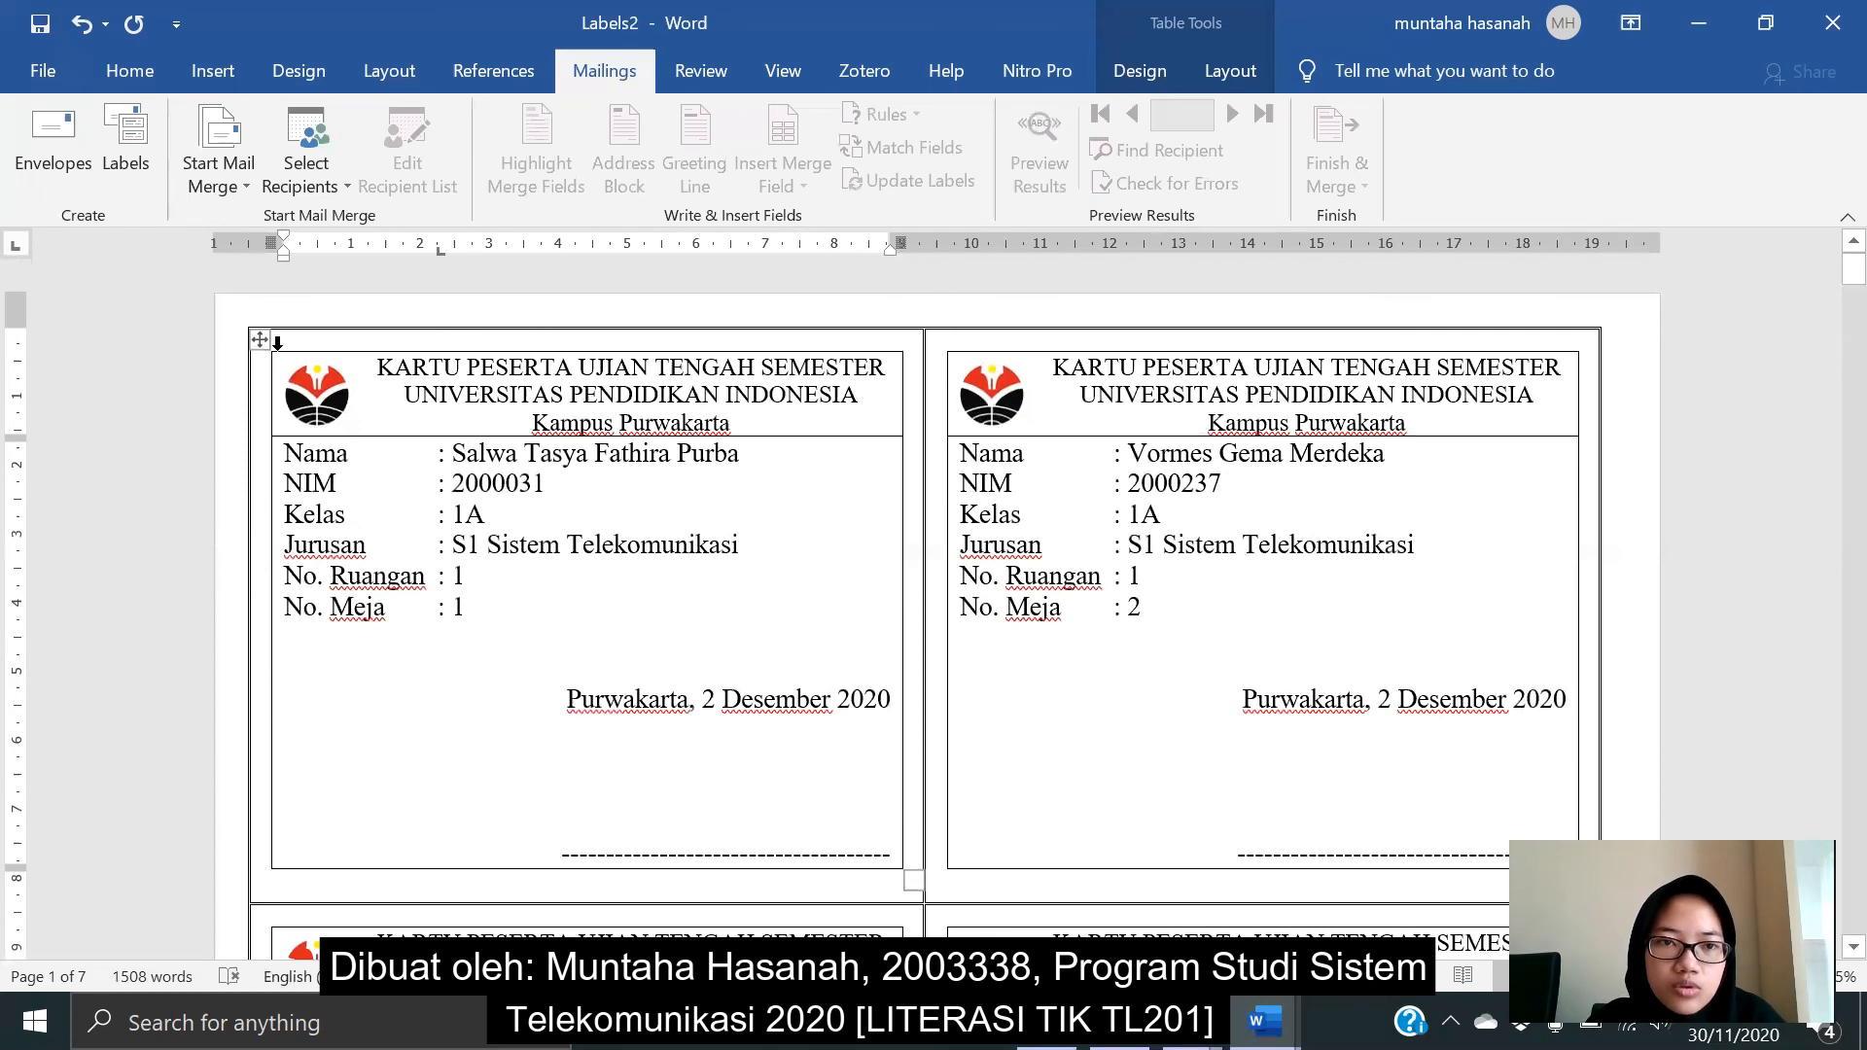
- Place the insertion point inside the first card, for class 1A, room 1, desks 1 and 2
left_click(386, 350)
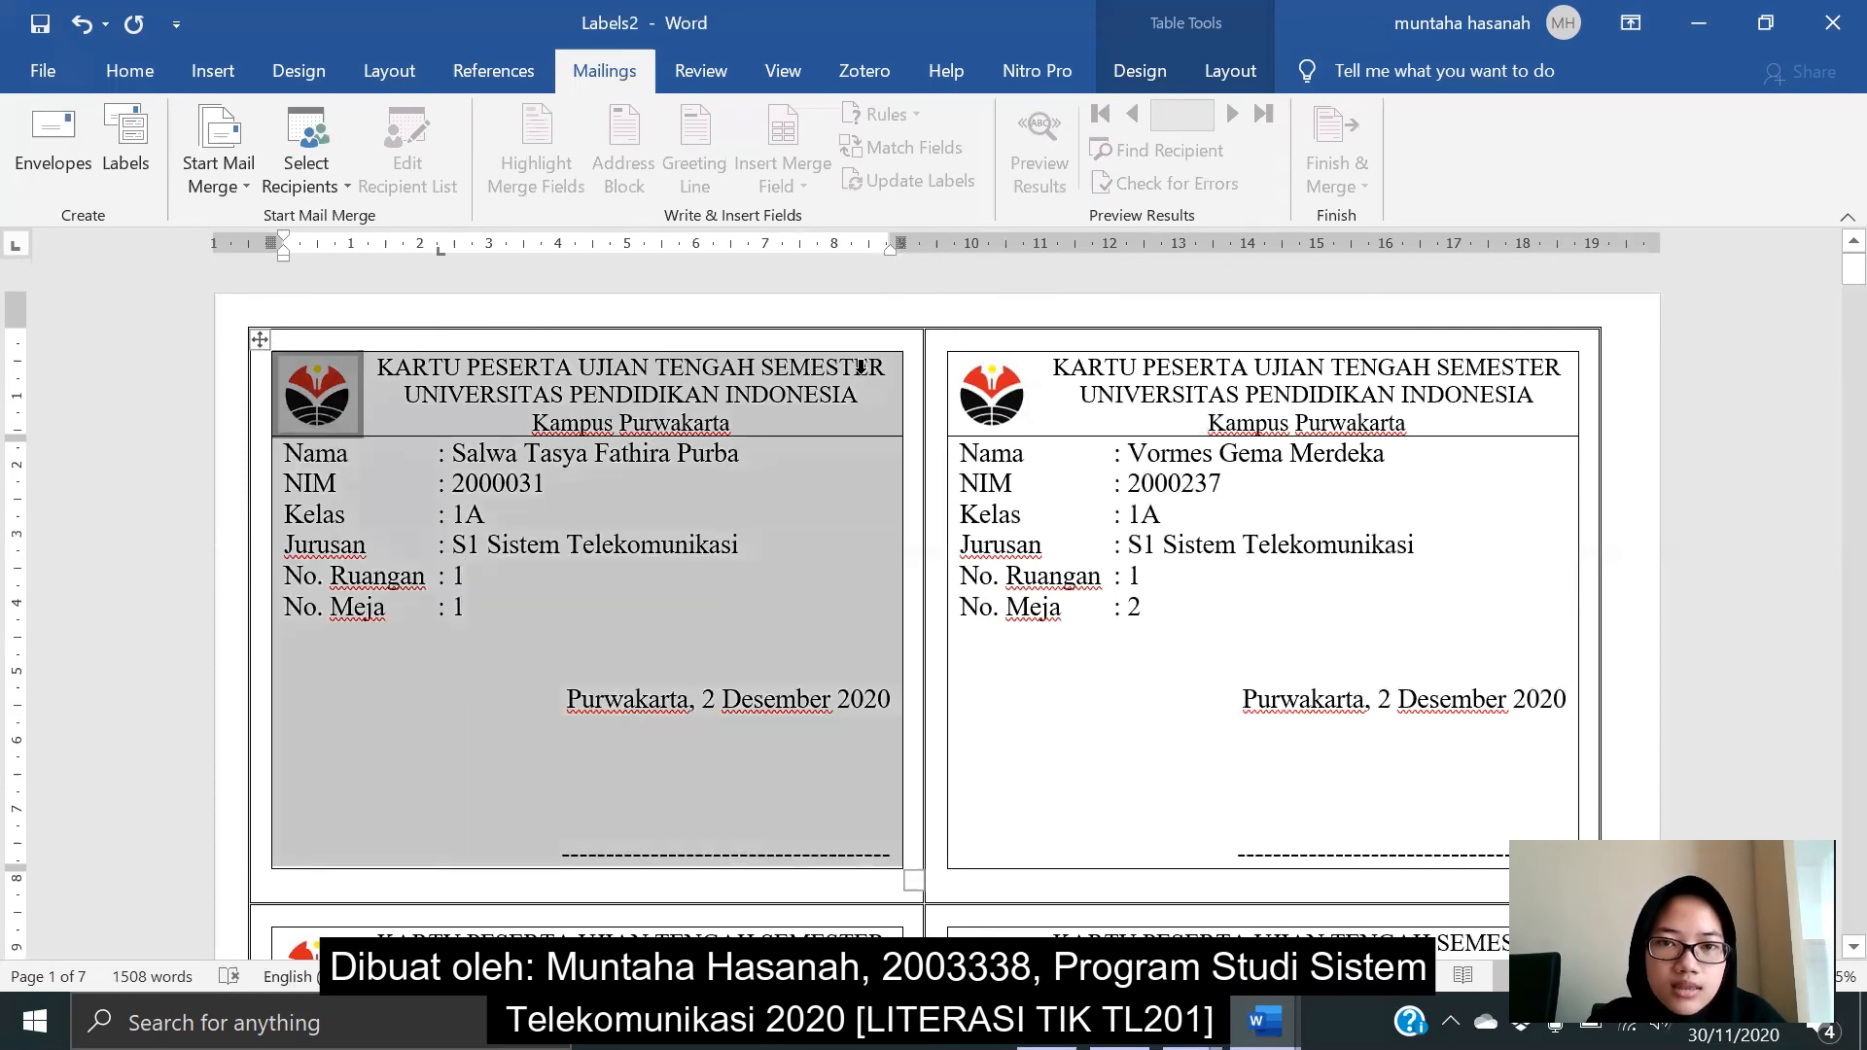
left_click(888, 755)
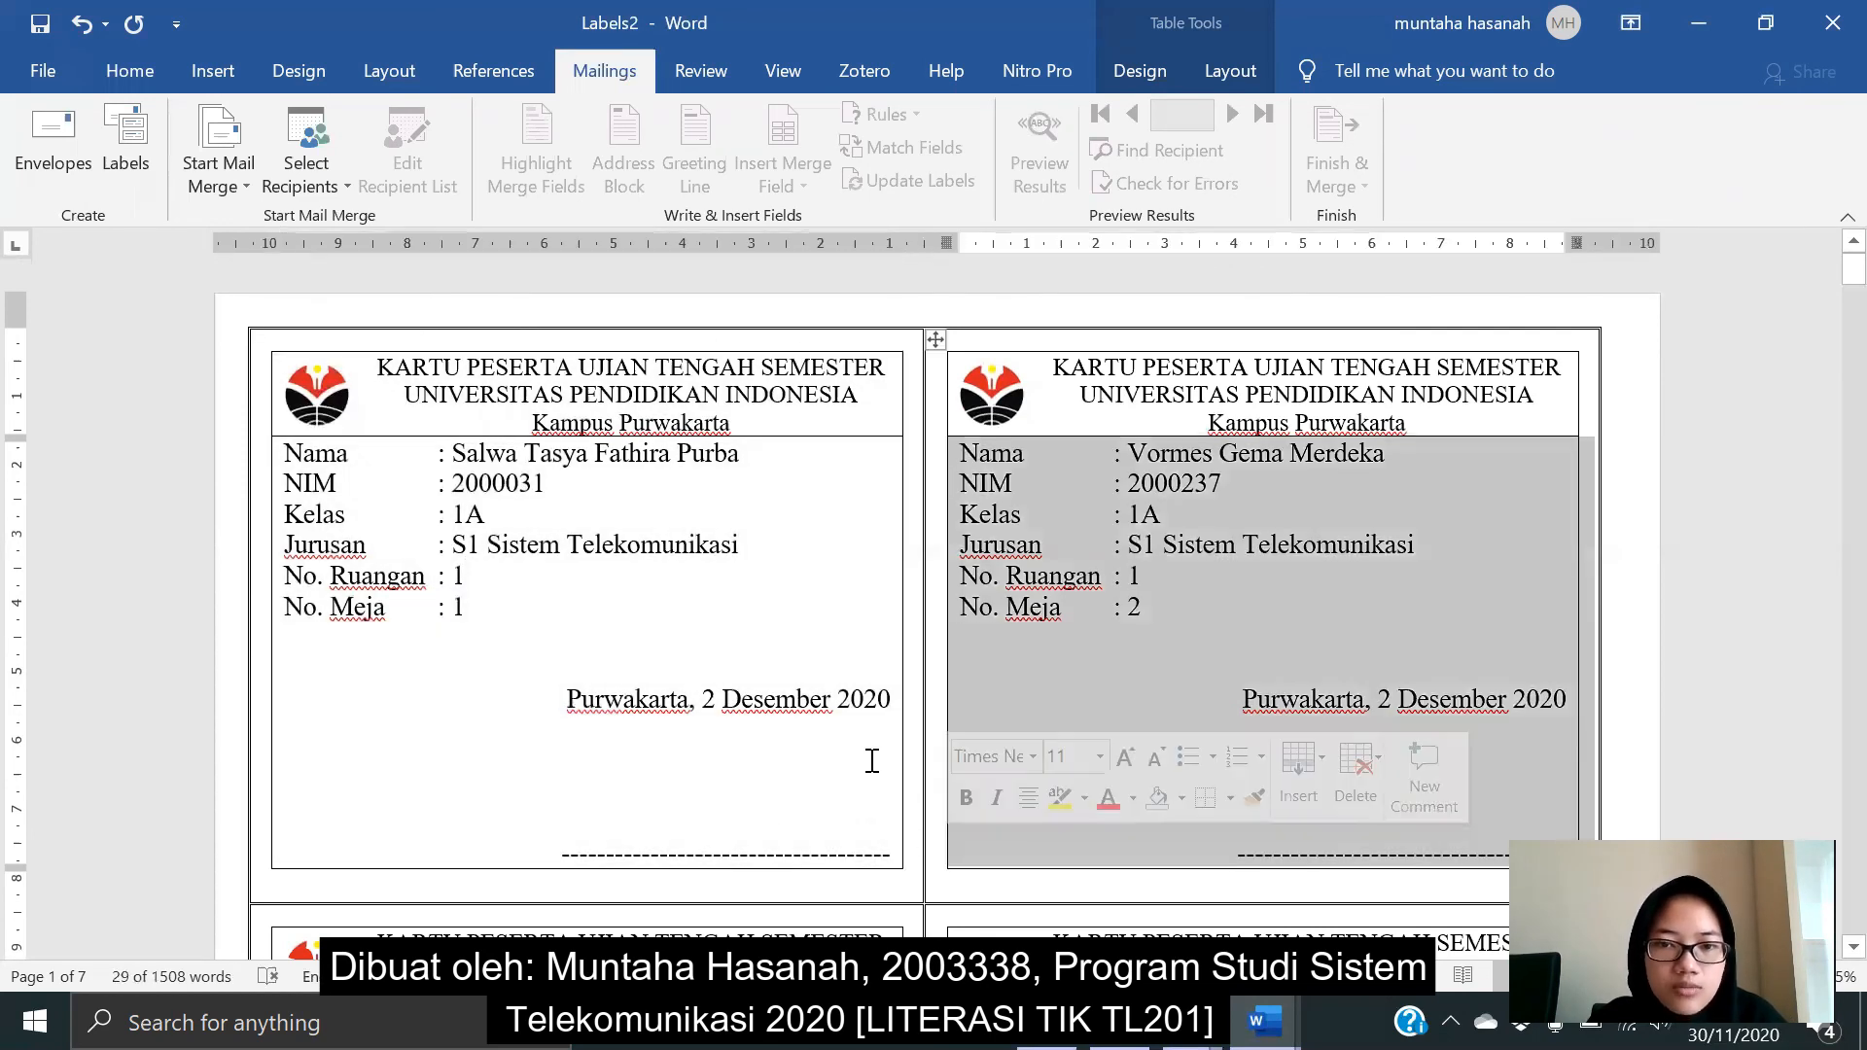
left_click(903, 632)
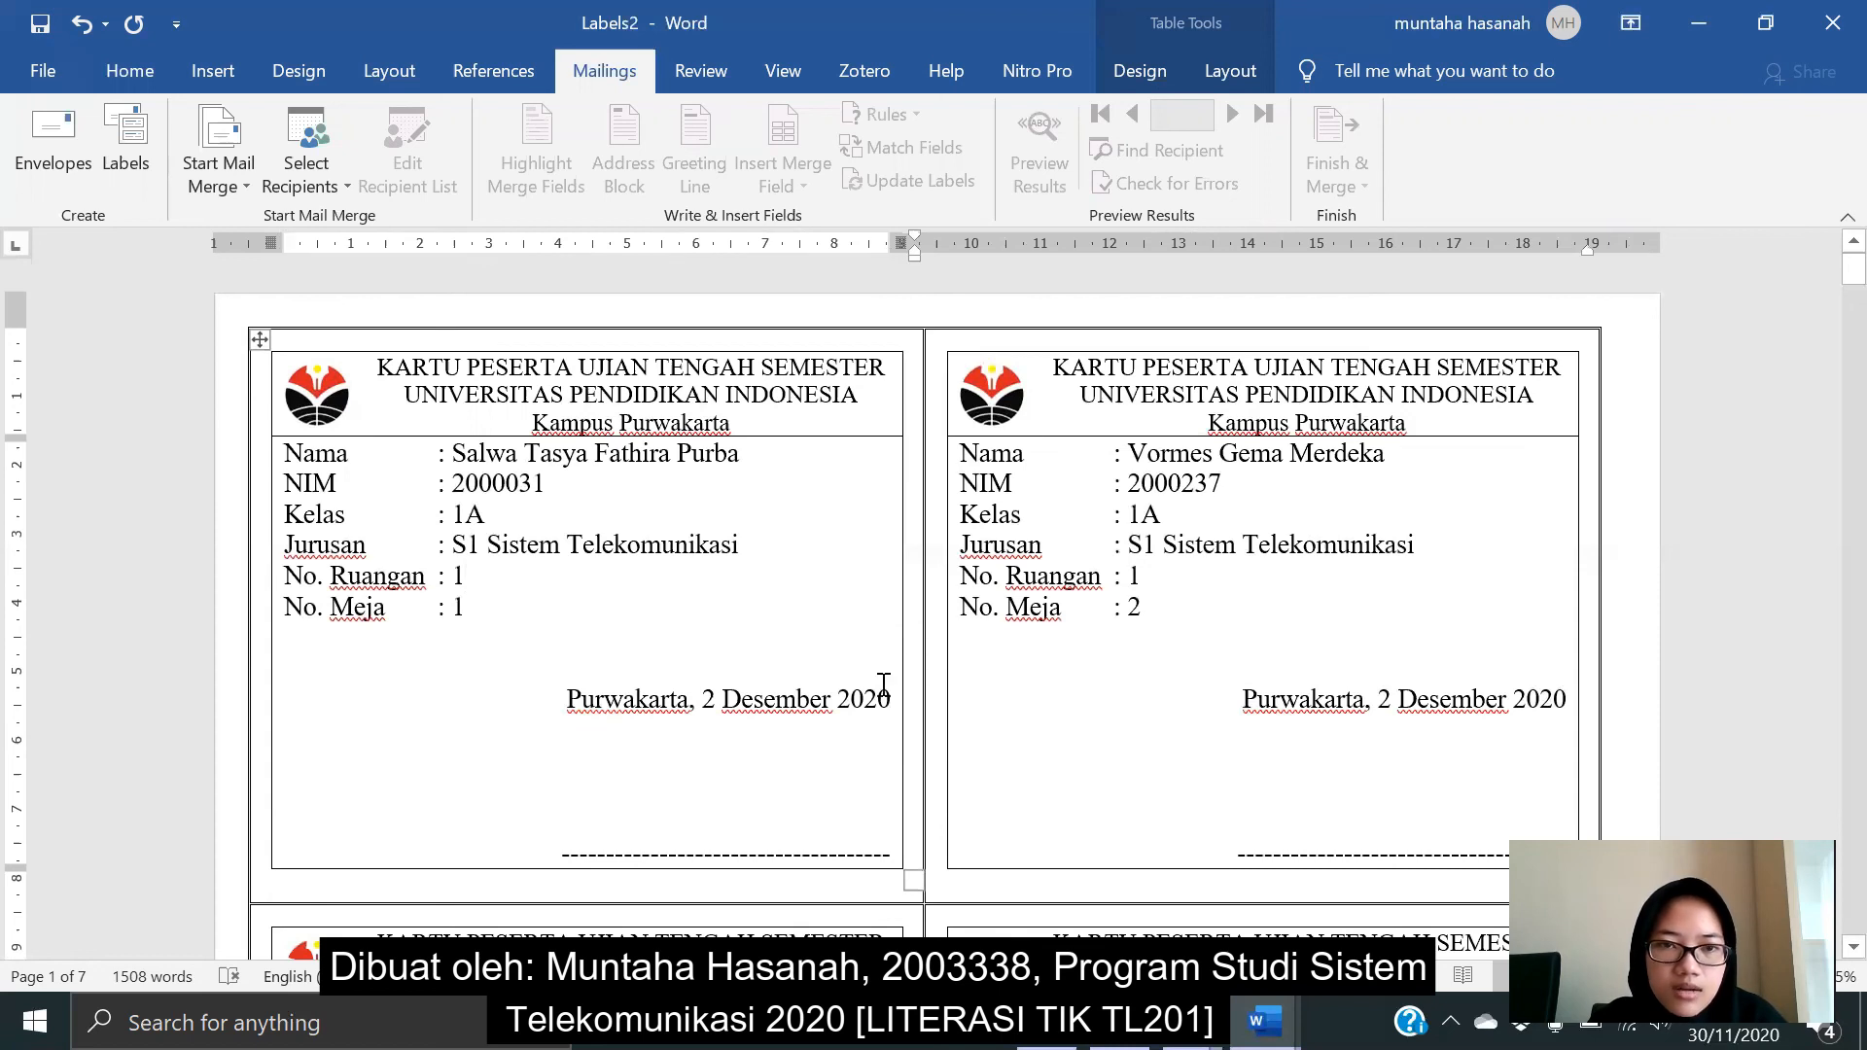